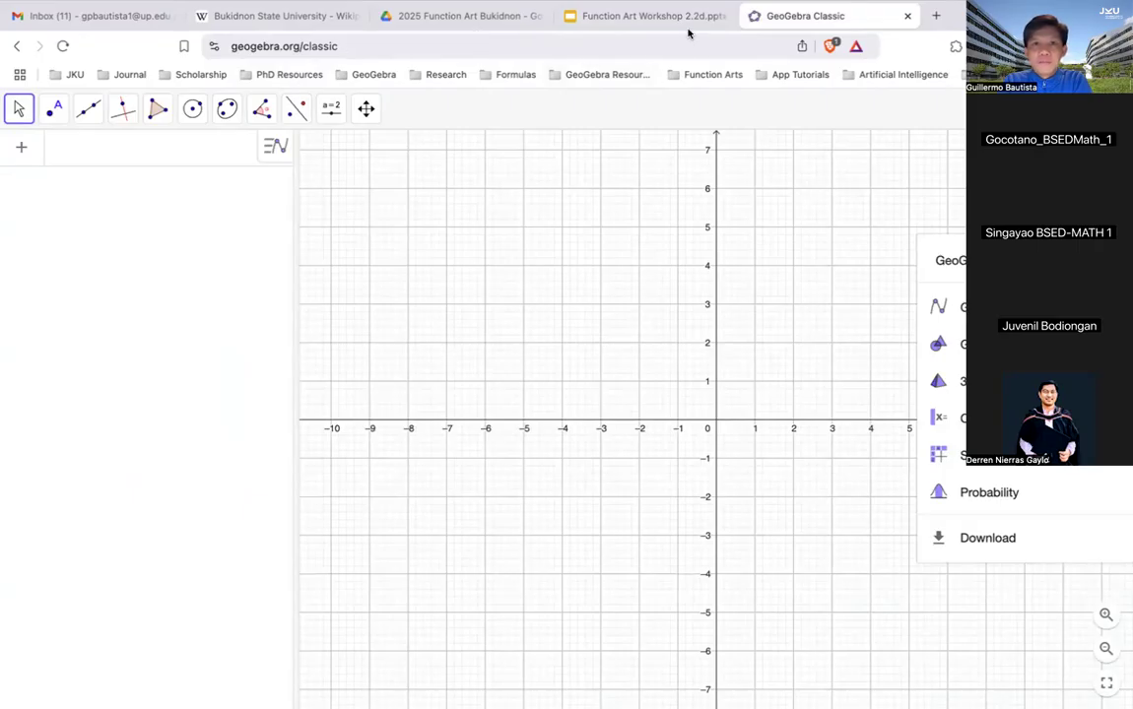
Look over the GeoGebra interface slide and the tool groups available in GeoGebra Classic
left_click(633, 15)
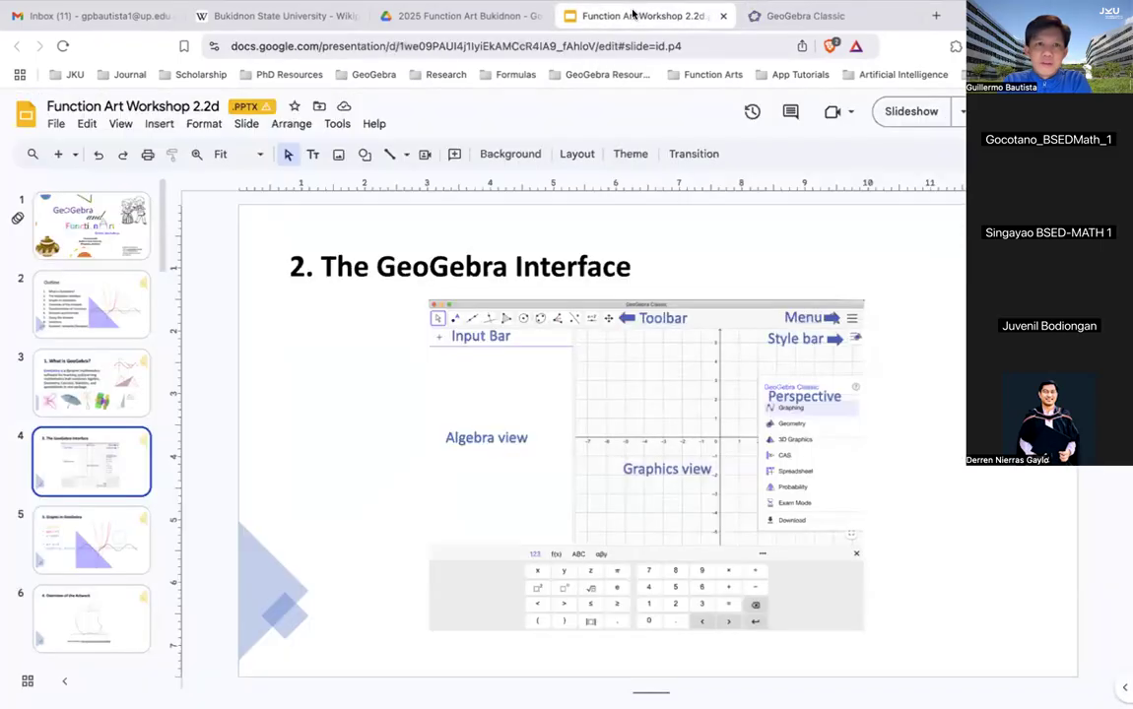
left_click(787, 13)
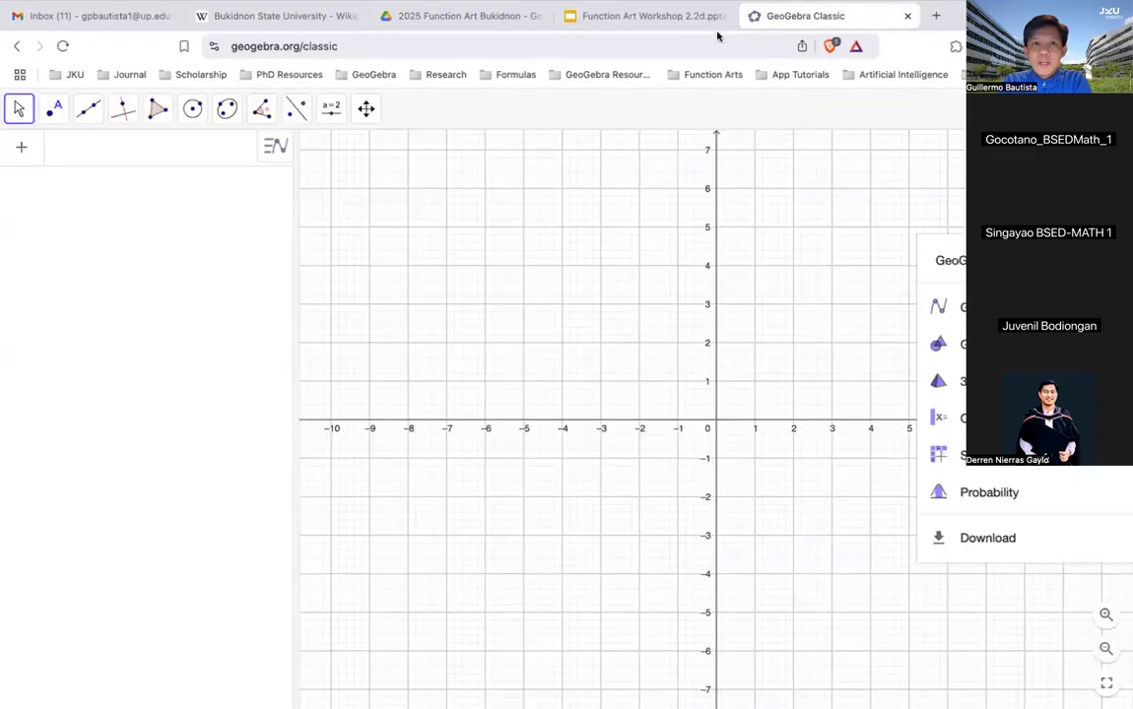
left_click(79, 115)
mouse_move(166, 116)
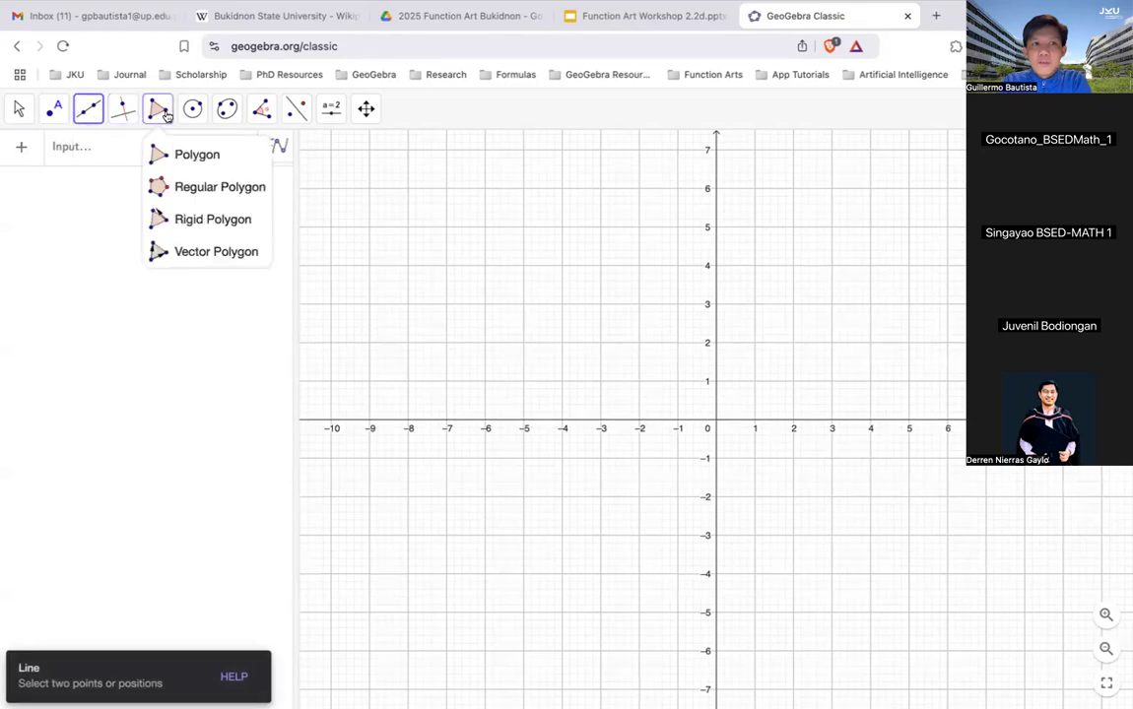
mouse_move(326, 110)
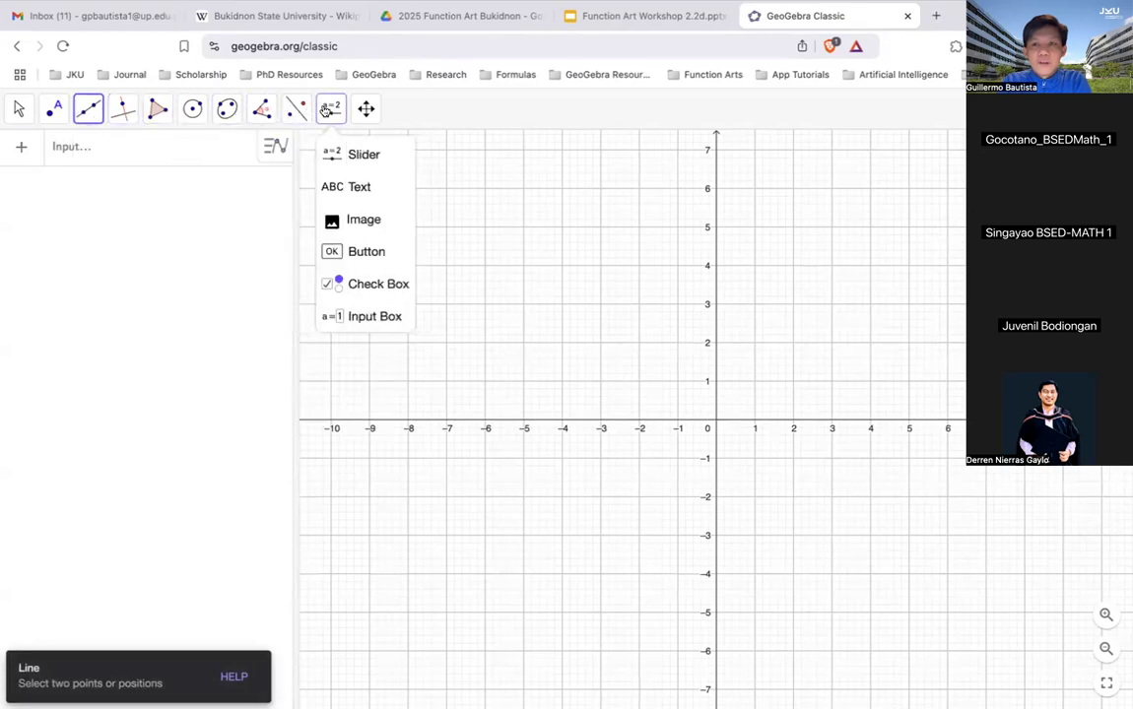
mouse_move(389, 110)
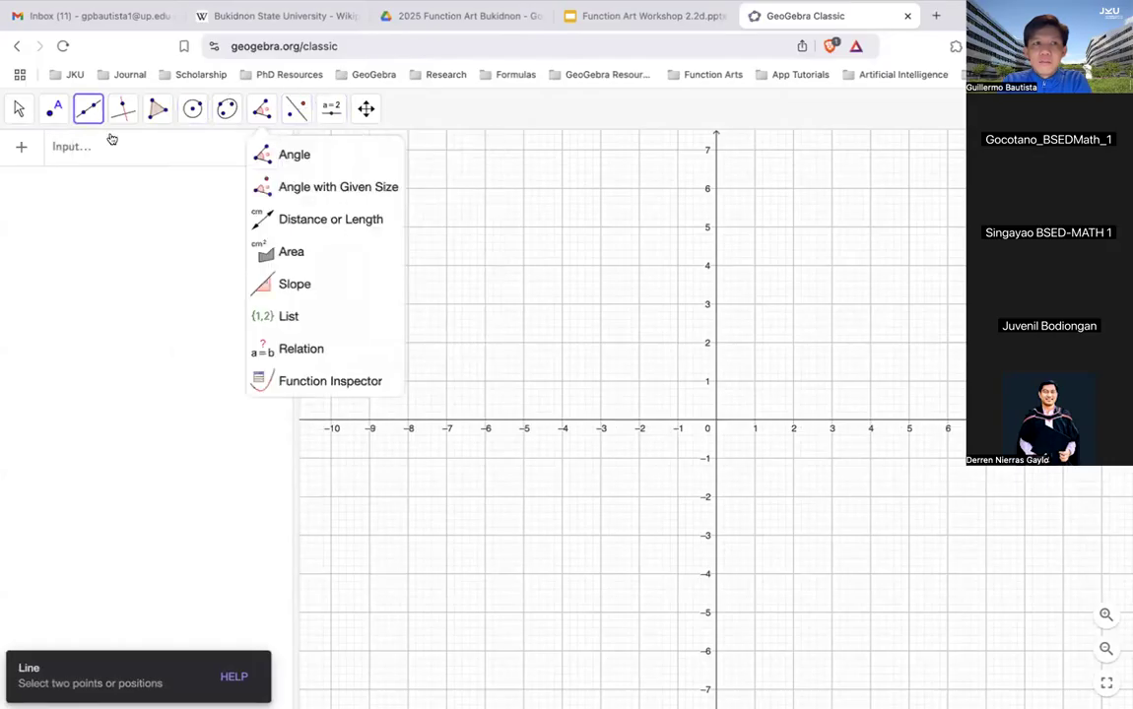
mouse_move(19, 109)
left_click(39, 155)
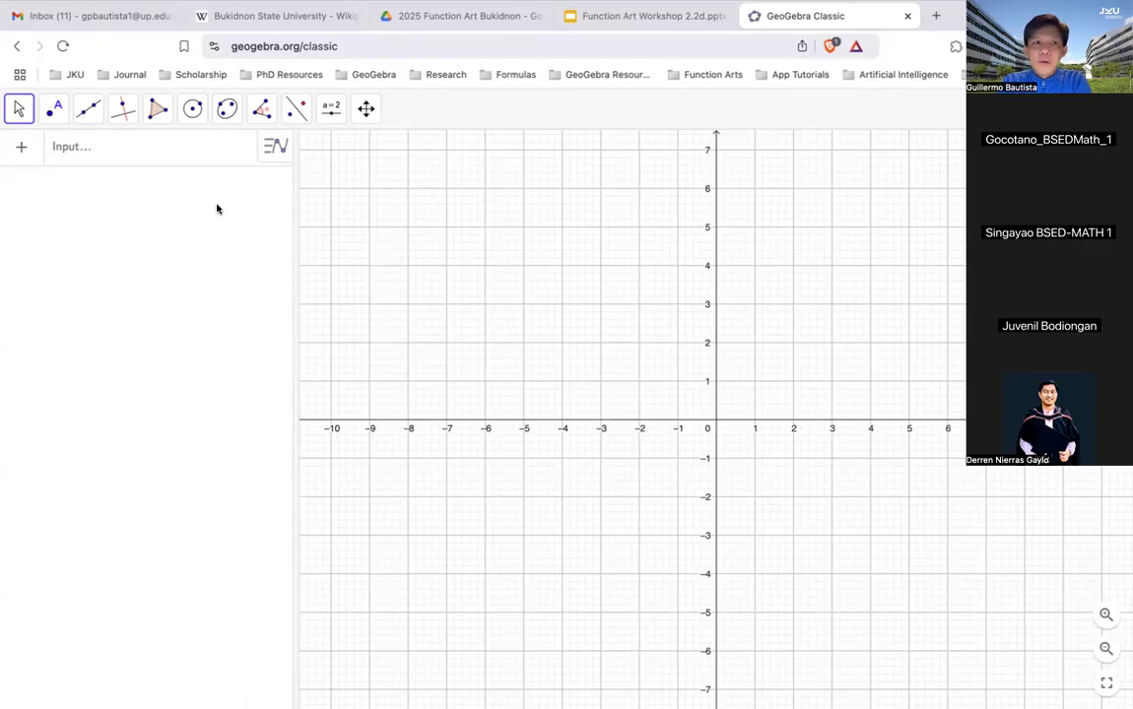
Draw a triangle with the Polygon tool, with vertices at (-4, 5), about (-6.08, 1.64) and about (2.2, 2.18)
left_click(155, 112)
left_click(562, 227)
left_click(482, 355)
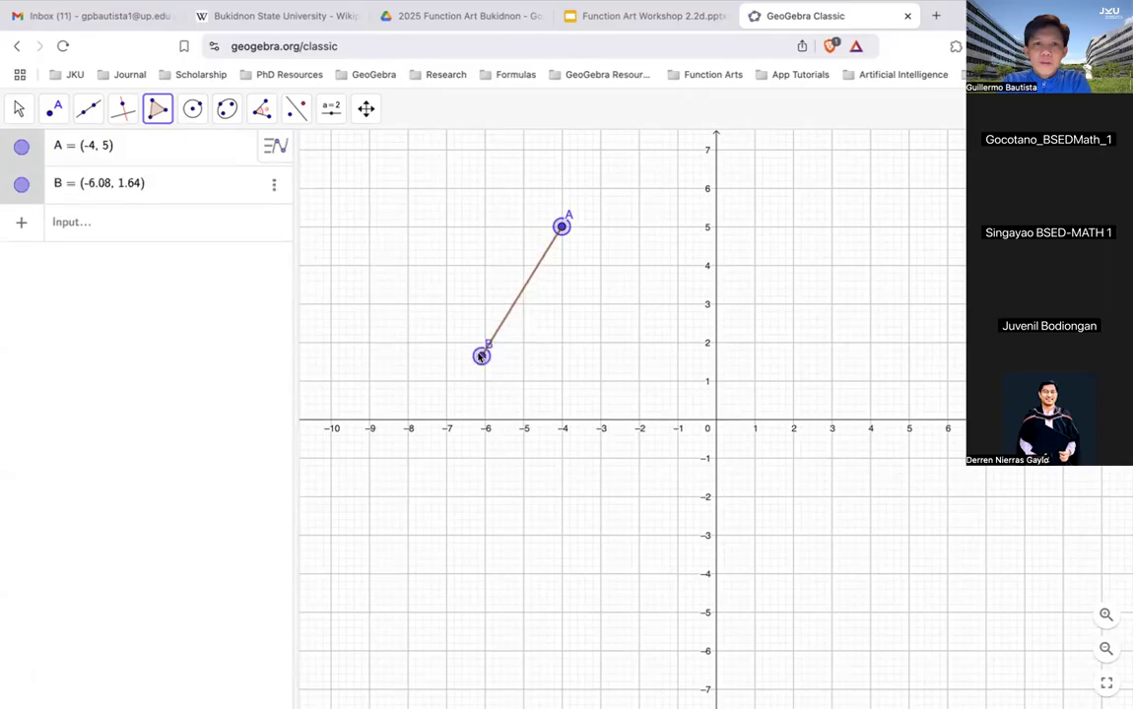
left_click(800, 336)
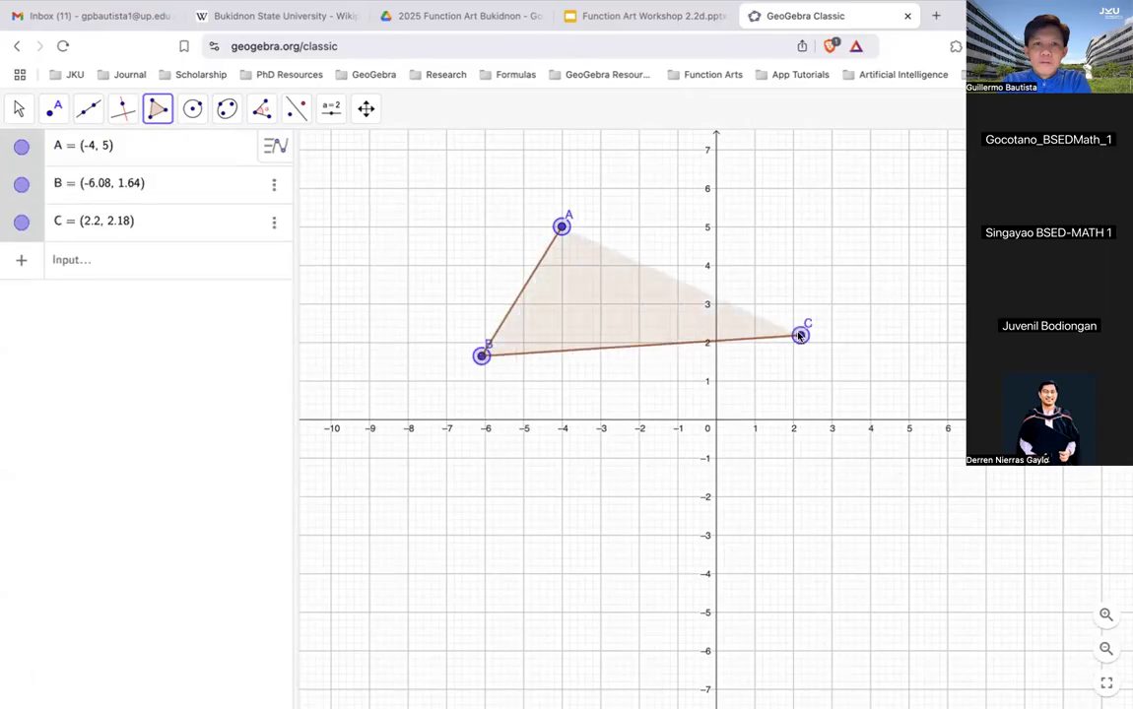
left_click(561, 227)
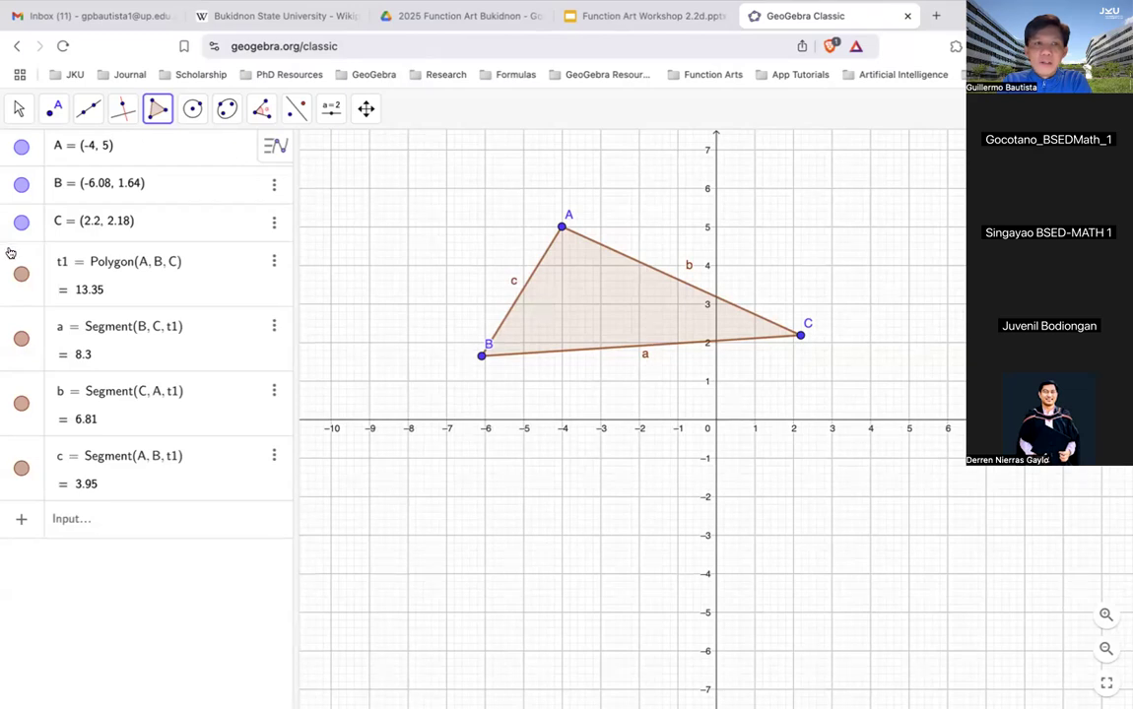
Move the triangle's vertices so that A is at (-4, 4), B at (-6, 1) and C at about (-1.04, 1.86)
left_click(18, 110)
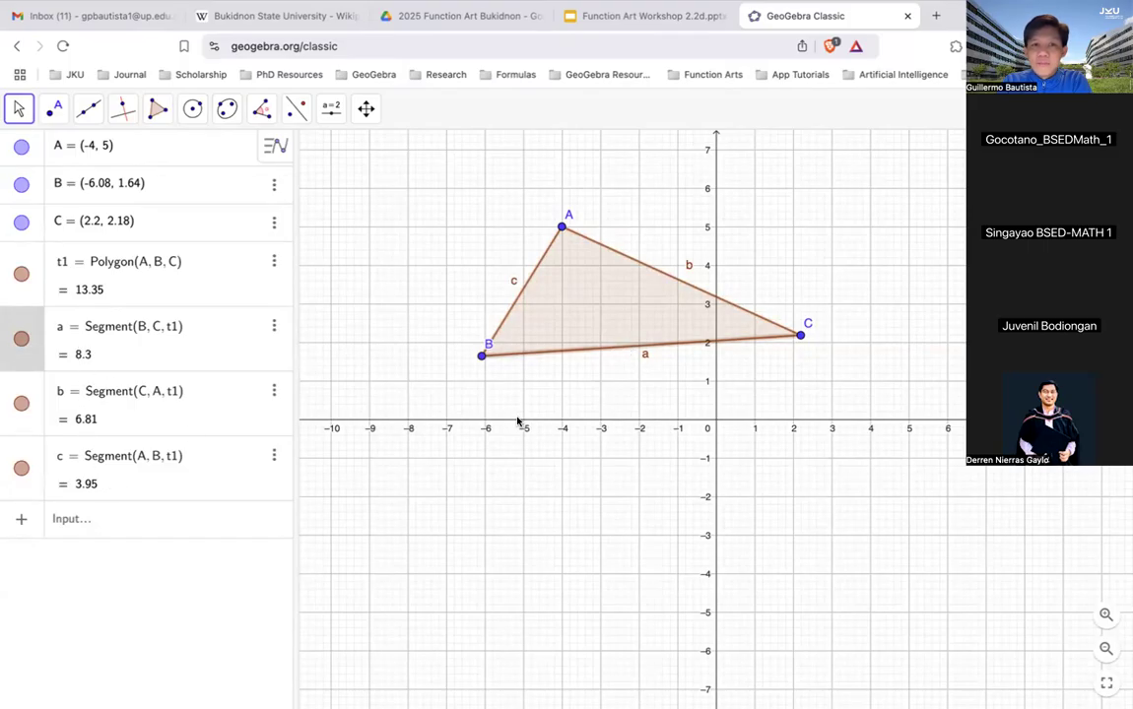
left_click_drag(481, 356, 484, 381)
left_click_drag(800, 334, 792, 343)
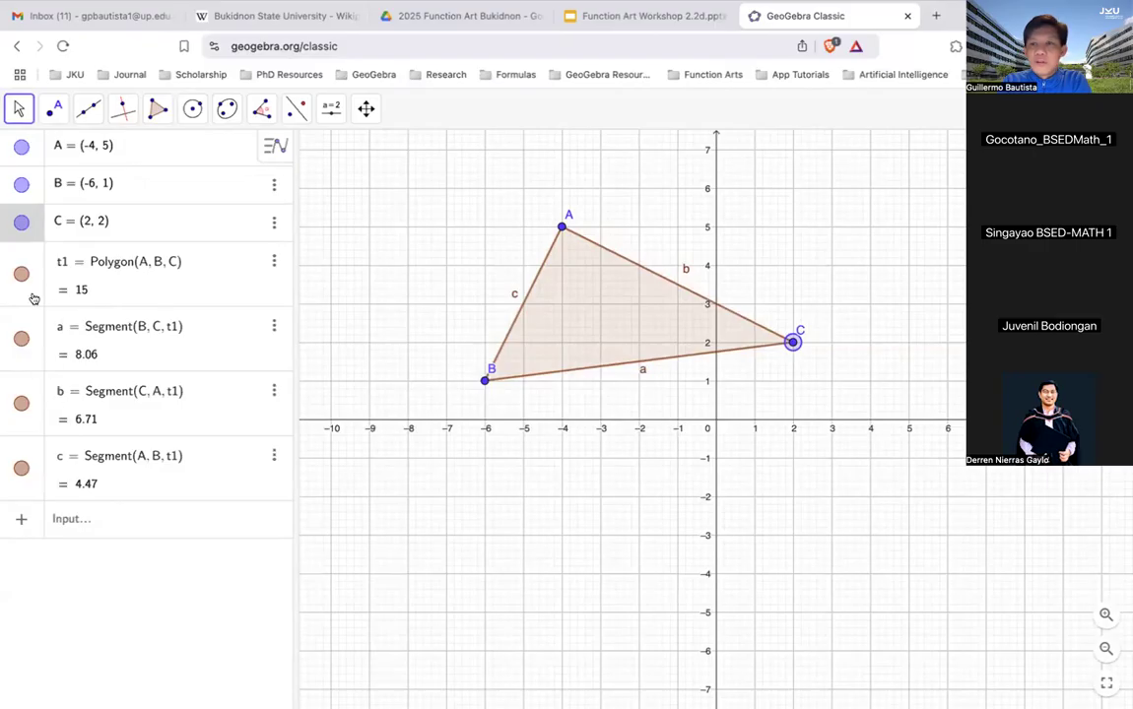
left_click_drag(562, 227, 560, 268)
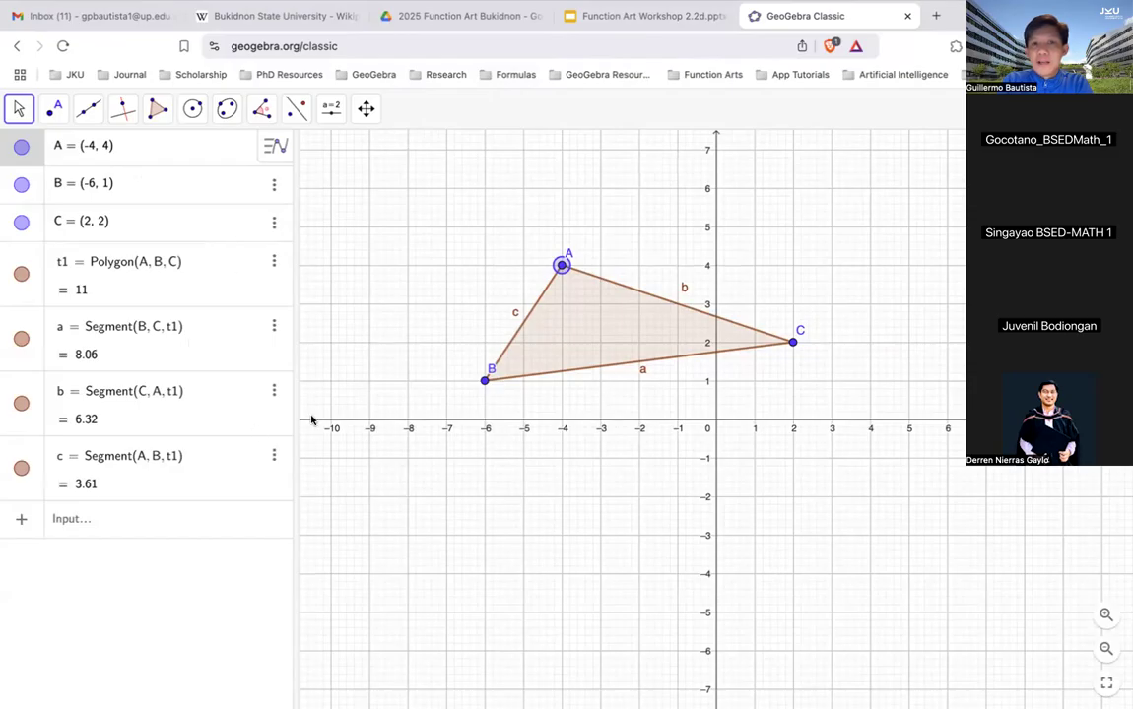
left_click_drag(793, 342, 674, 347)
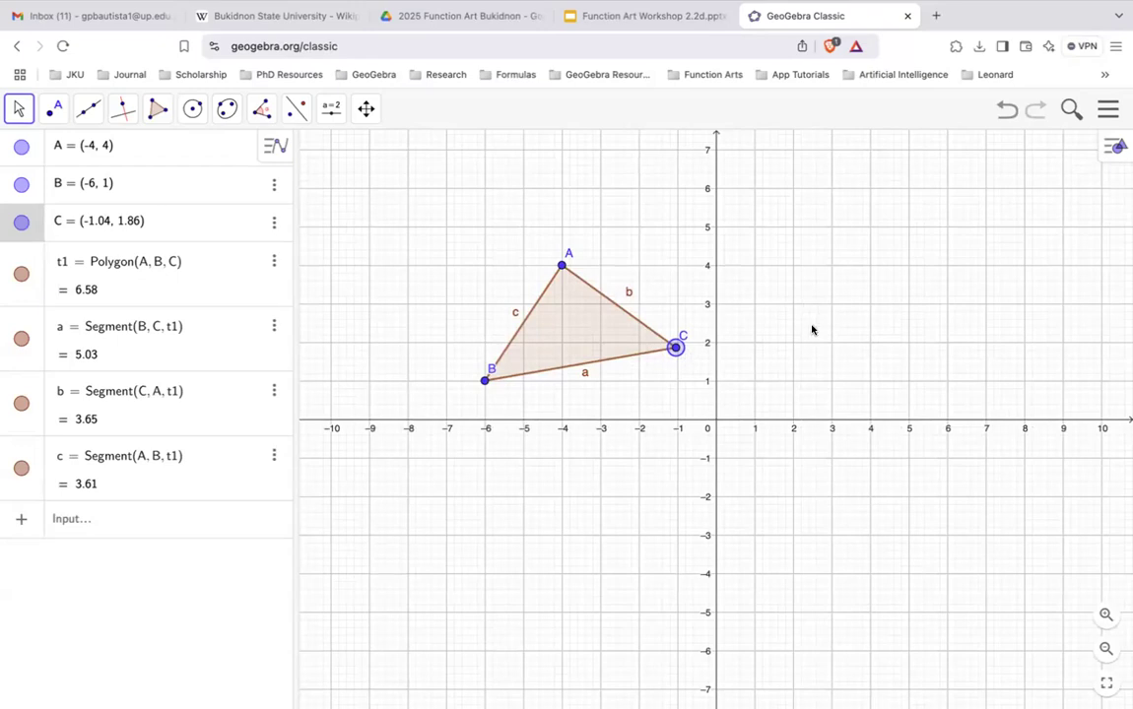
left_click(1108, 109)
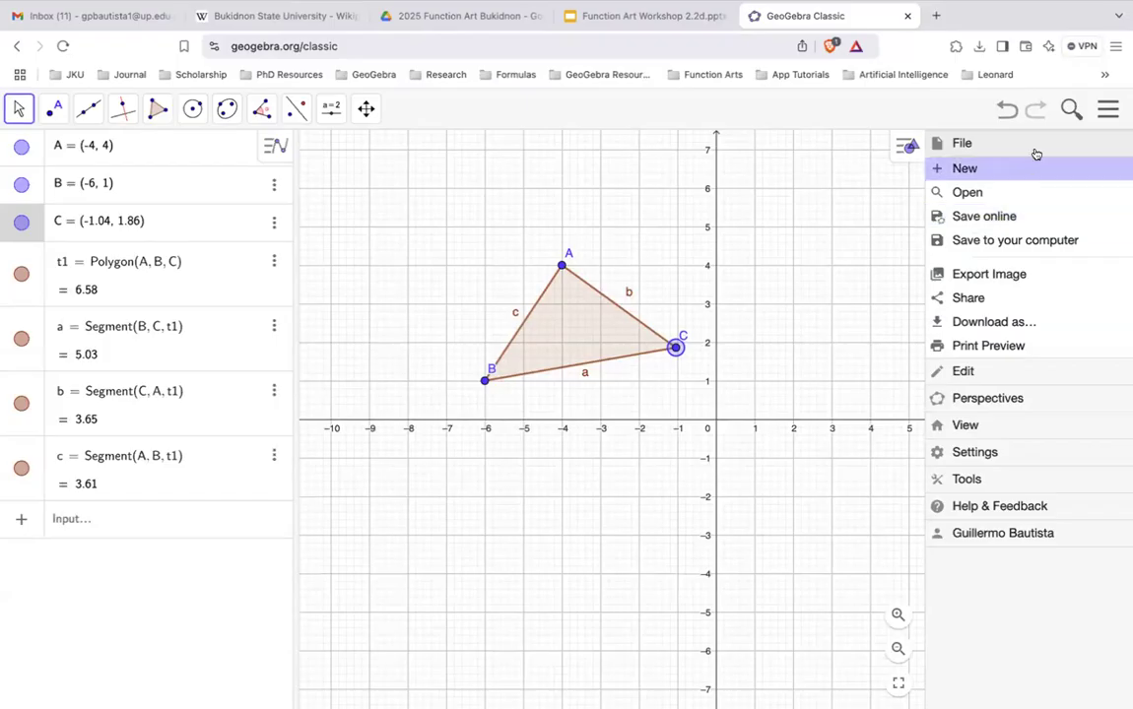
left_click(906, 117)
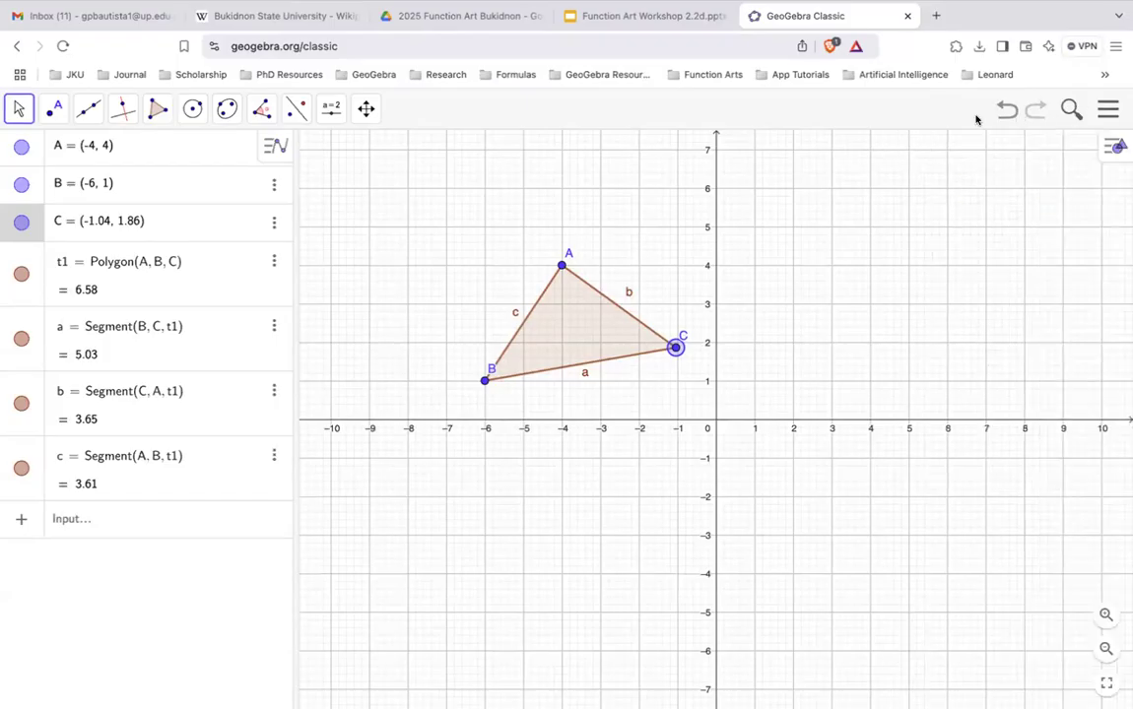
left_click(1109, 106)
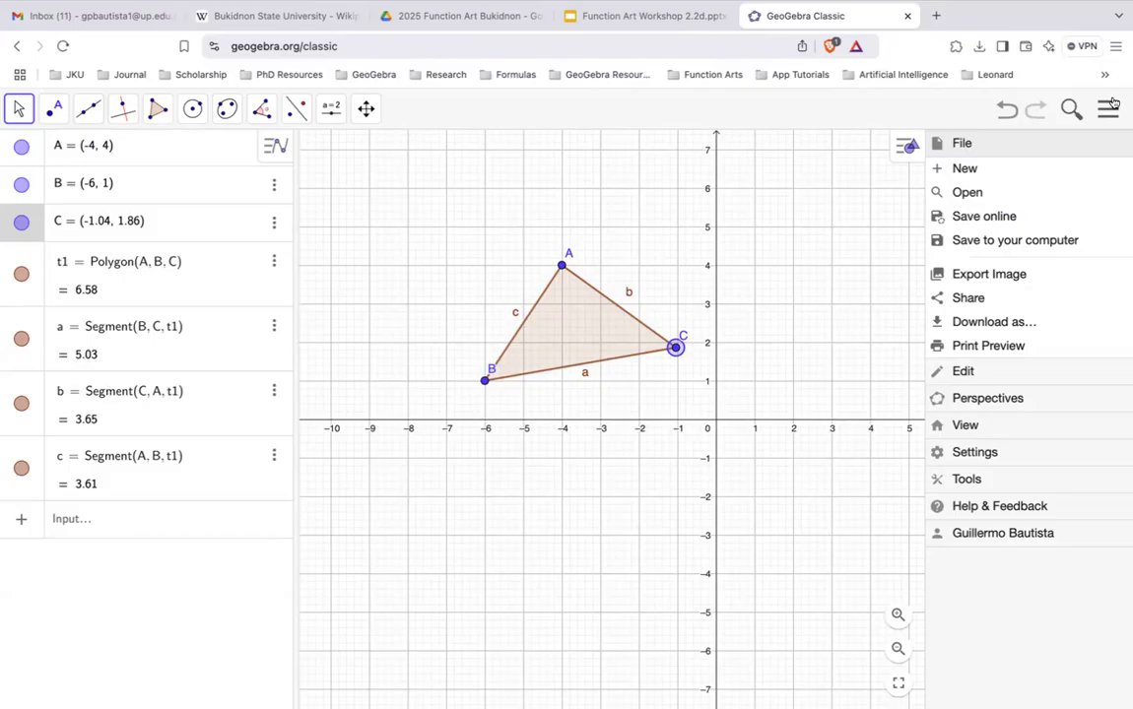
left_click(1110, 106)
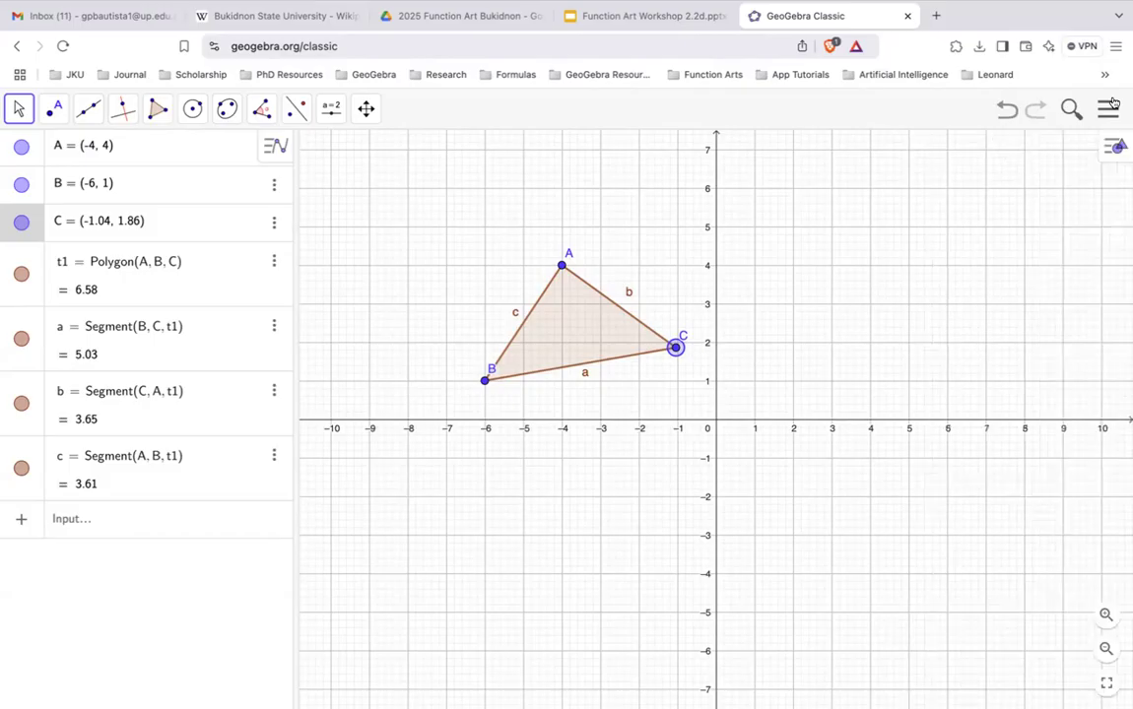
left_click(1109, 144)
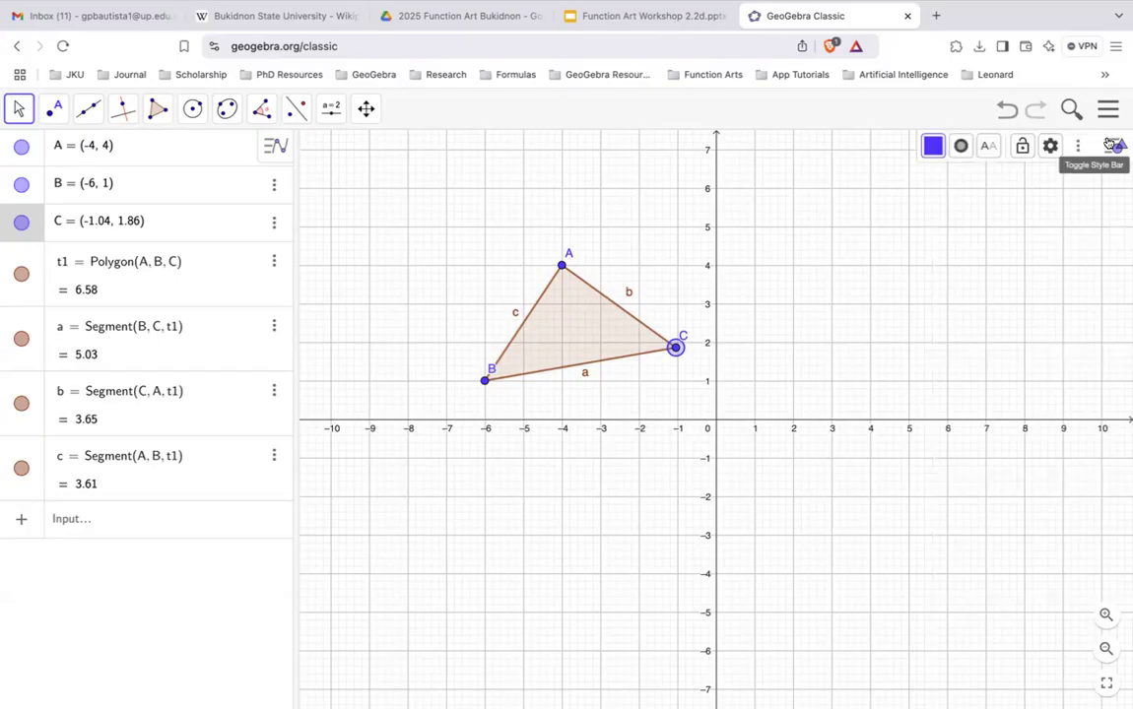
left_click(1109, 144)
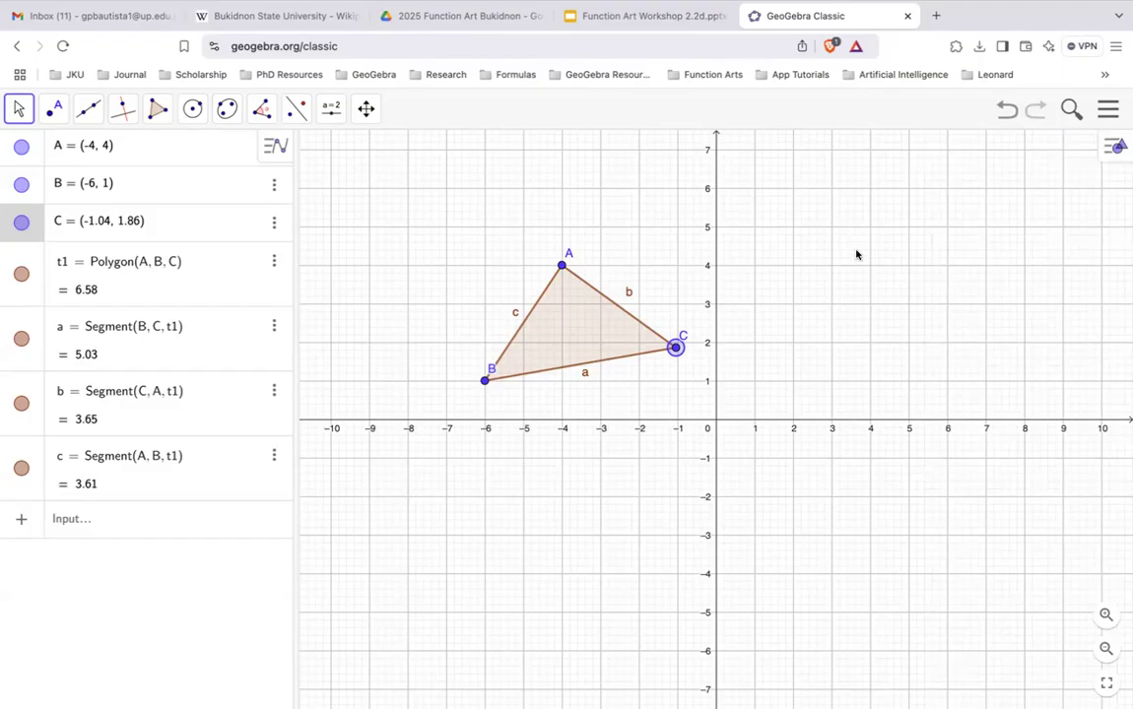
Recolor point A of the triangle orange, after trying purple
left_click(1111, 146)
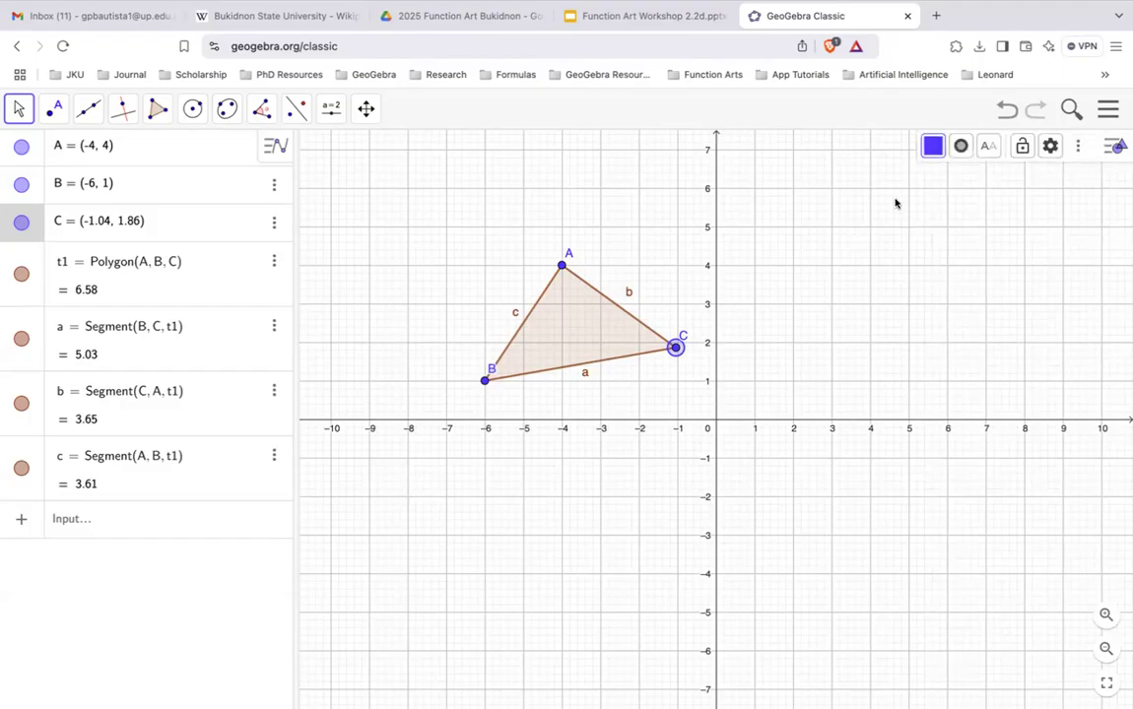
left_click(562, 265)
left_click(931, 146)
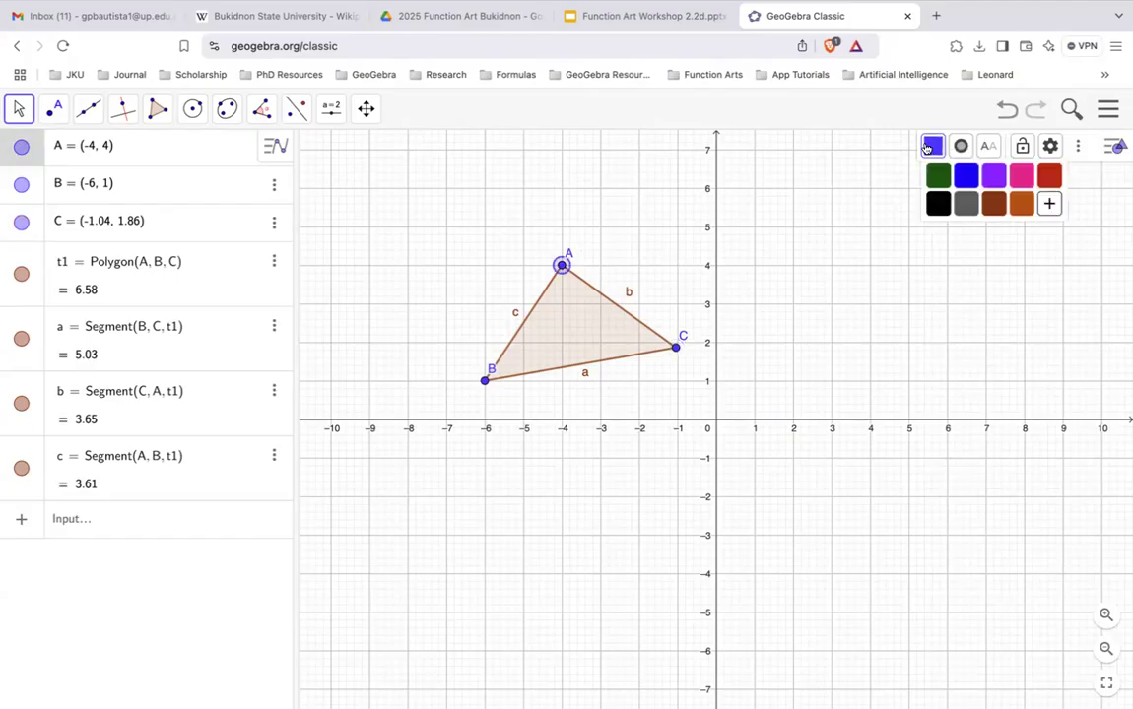
left_click(994, 178)
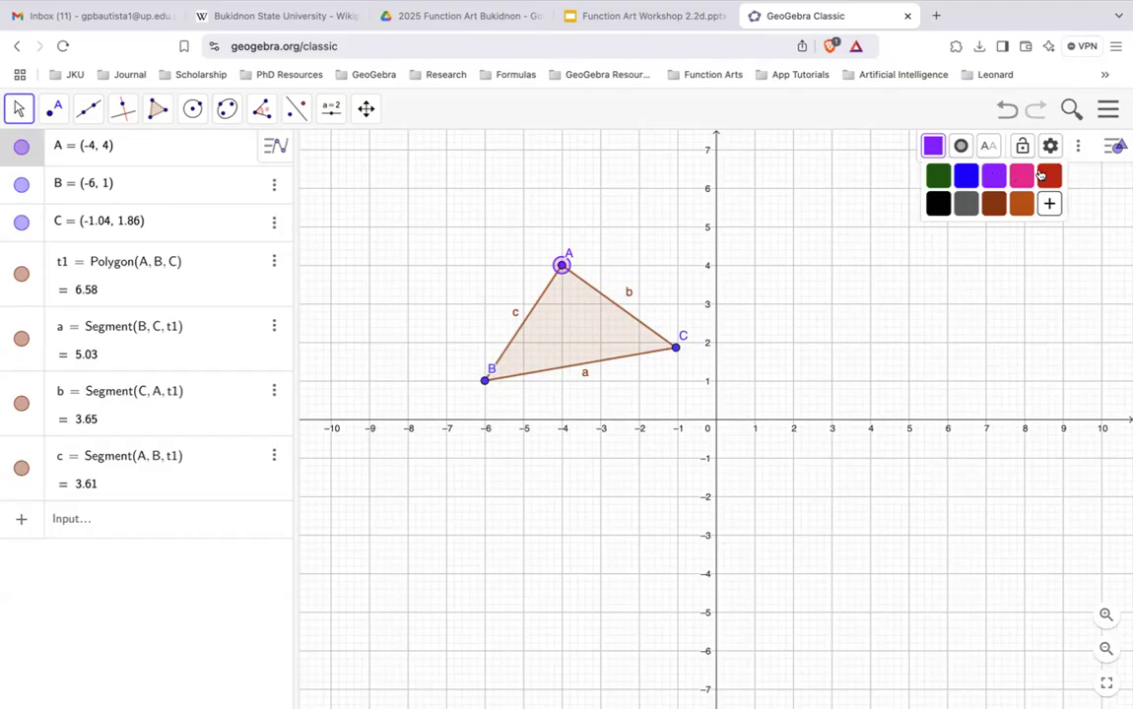
left_click(1017, 205)
Try the cross marker on point A, restore its round dot style and set the point size to 7
left_click(960, 145)
left_click(992, 176)
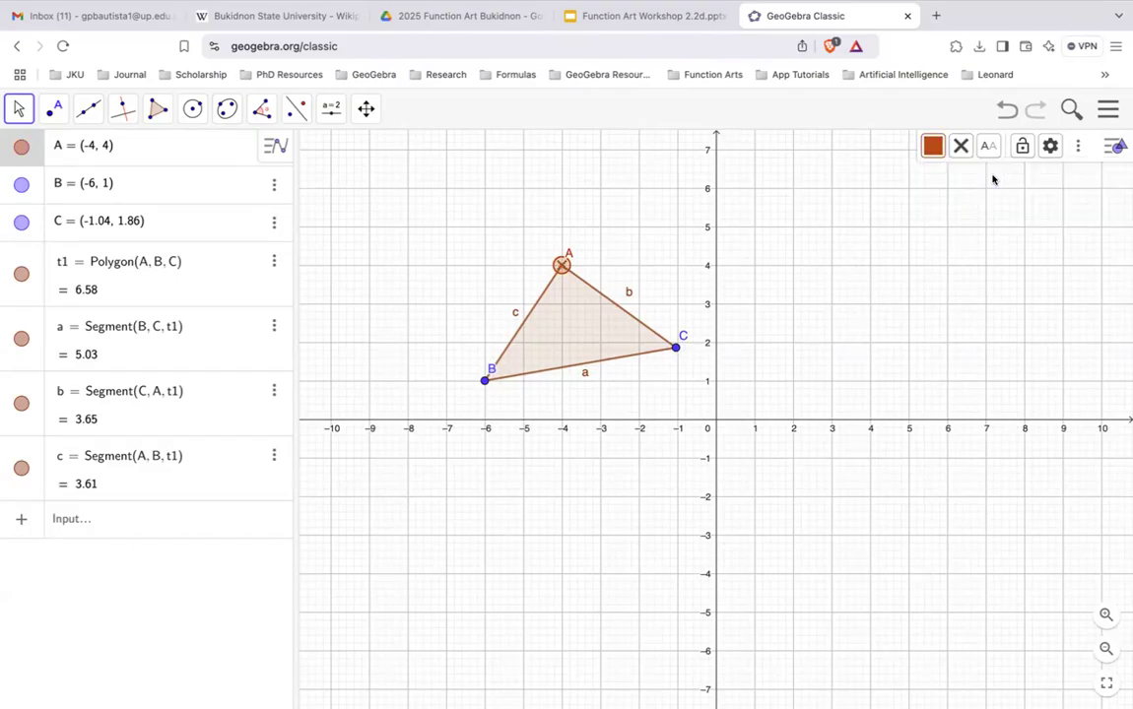
left_click(961, 148)
left_click(960, 147)
left_click_drag(1017, 232, 1046, 231)
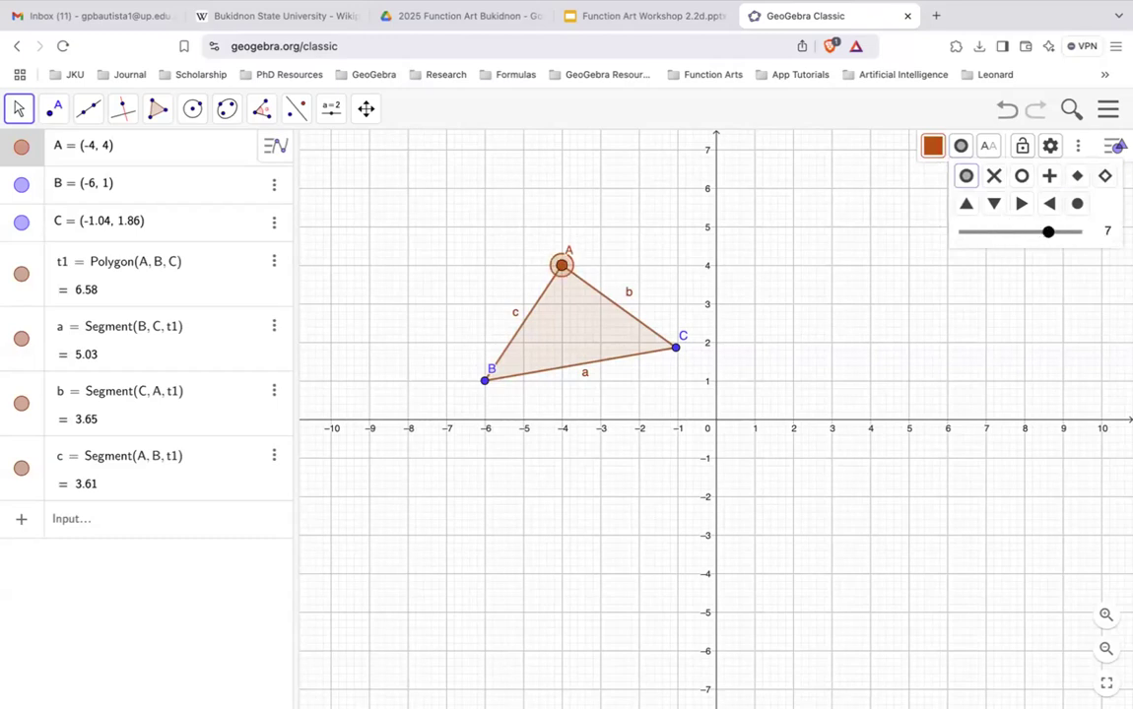
left_click(1114, 146)
left_click(1114, 147)
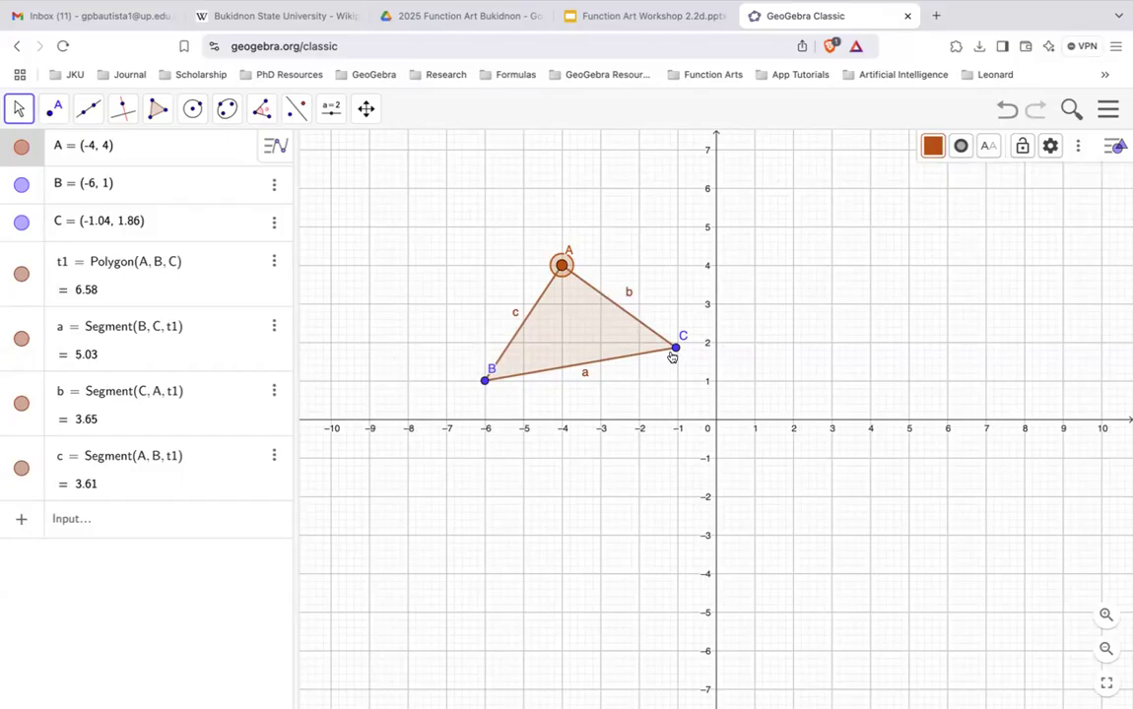
Hide both the grid and the coordinate axes in the graphics view
left_click(505, 235)
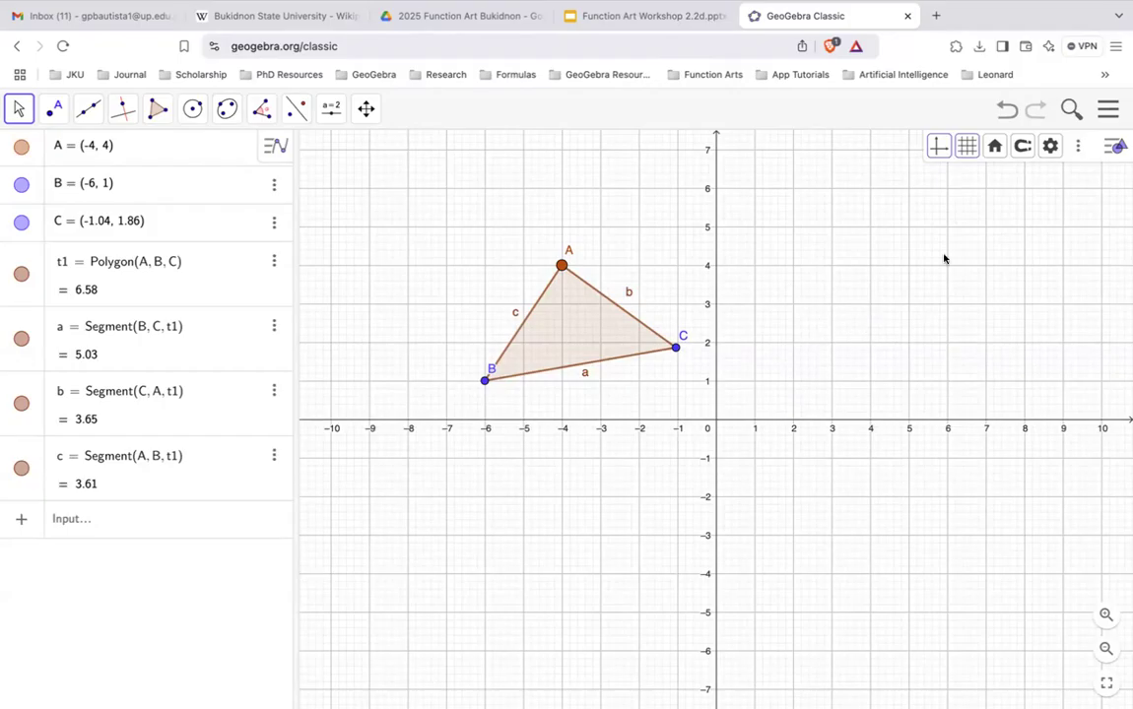
left_click(966, 145)
left_click(969, 178)
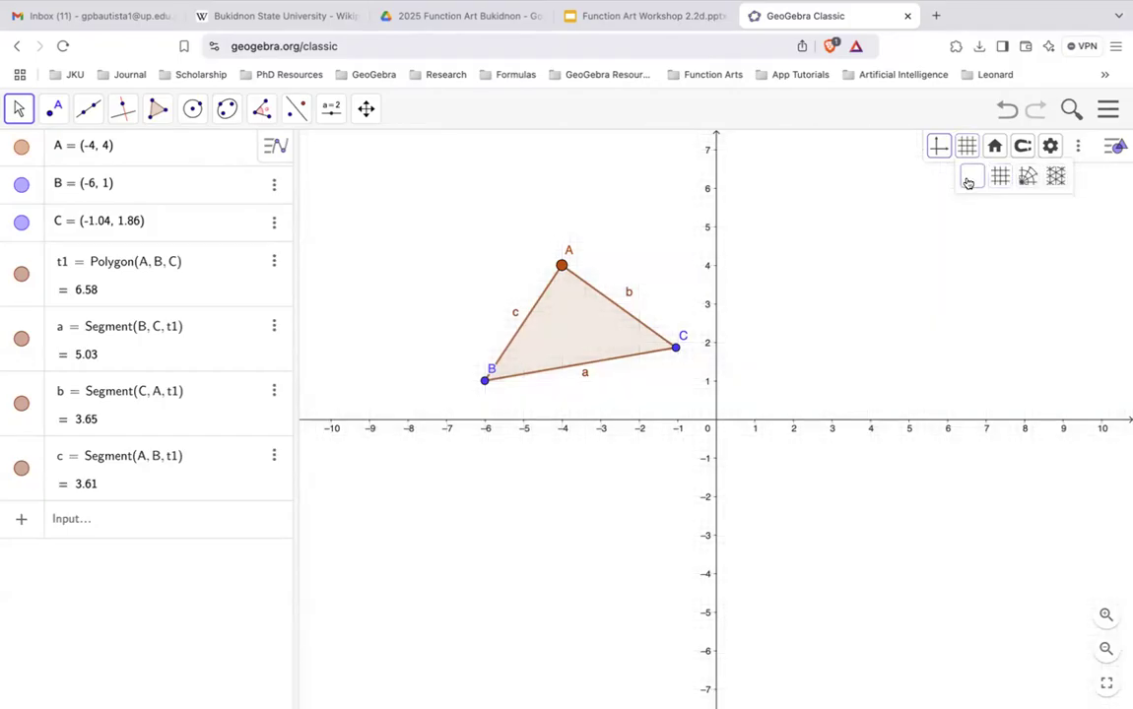
left_click(936, 146)
left_click(935, 146)
left_click(933, 147)
left_click(932, 146)
left_click(933, 147)
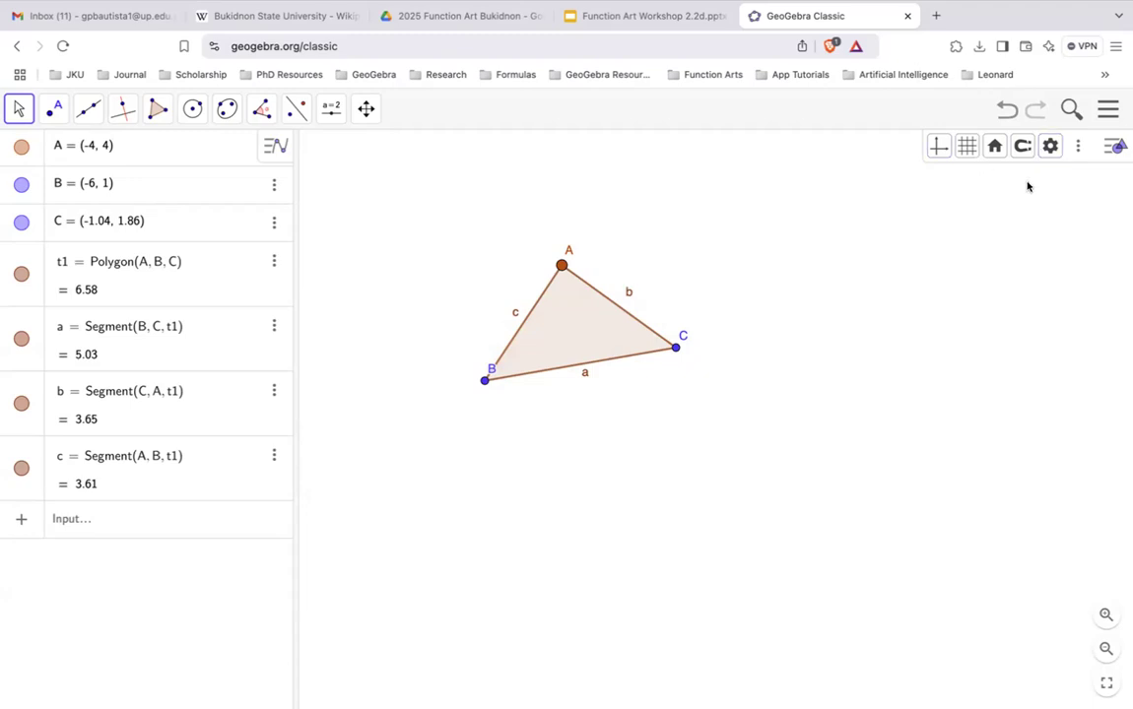
Give the graphics view a polar grid and show the coordinate axes again
left_click(966, 146)
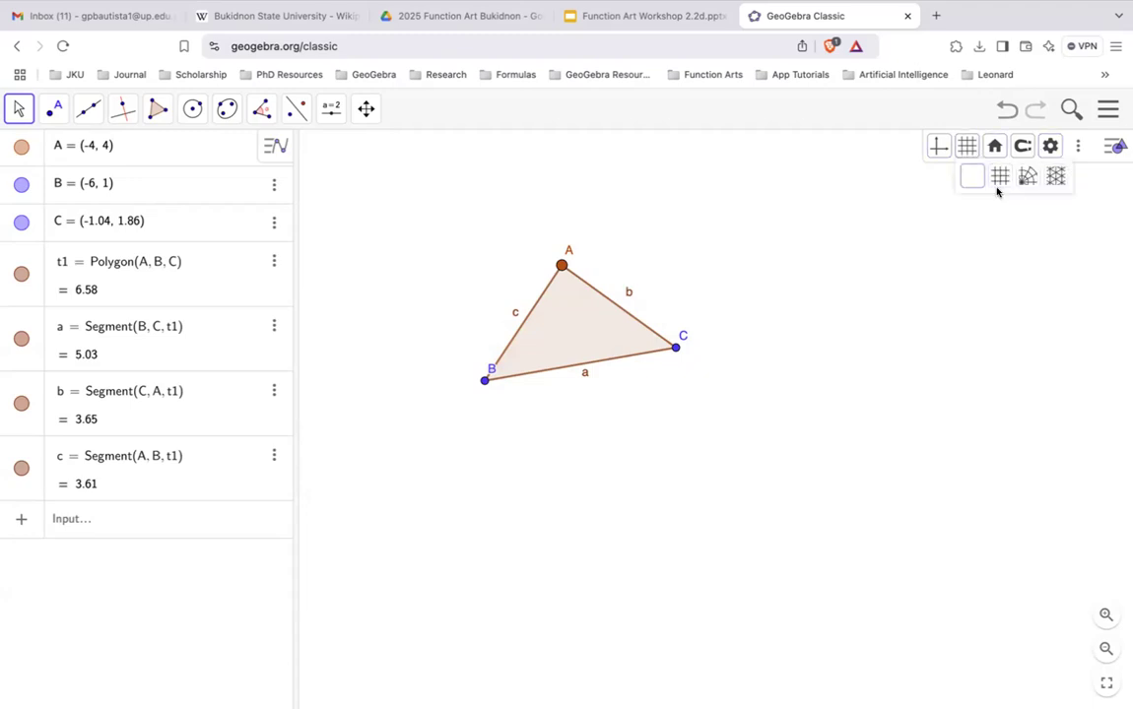
left_click(998, 185)
left_click(1021, 185)
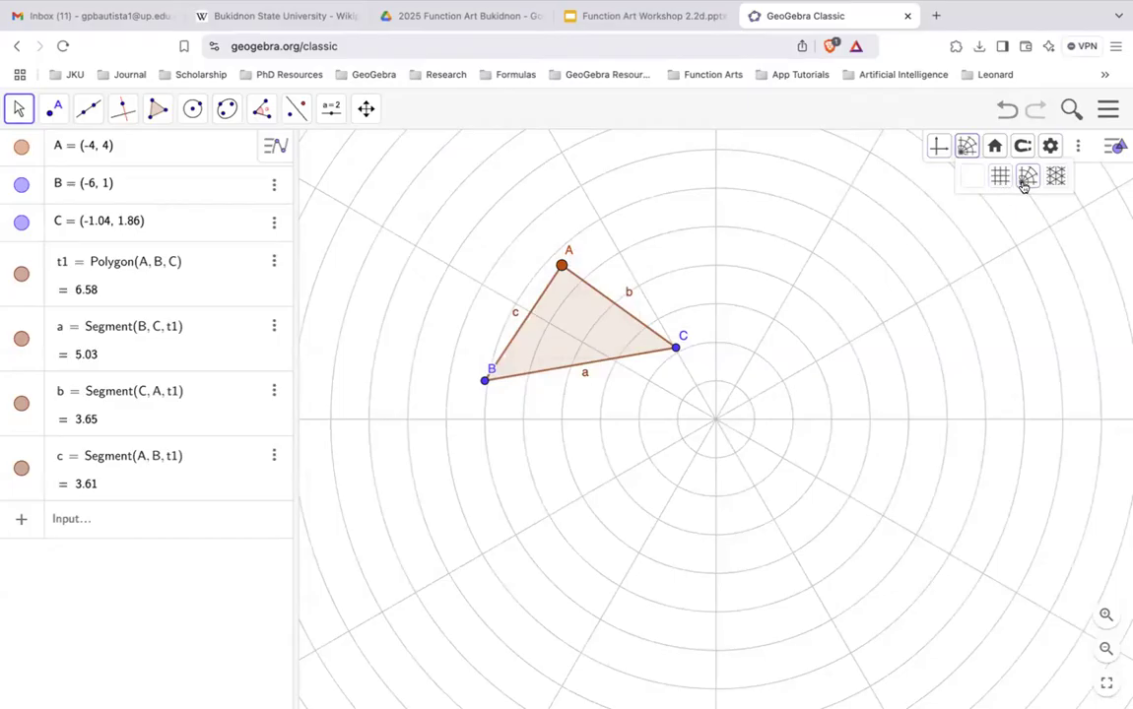
left_click(937, 149)
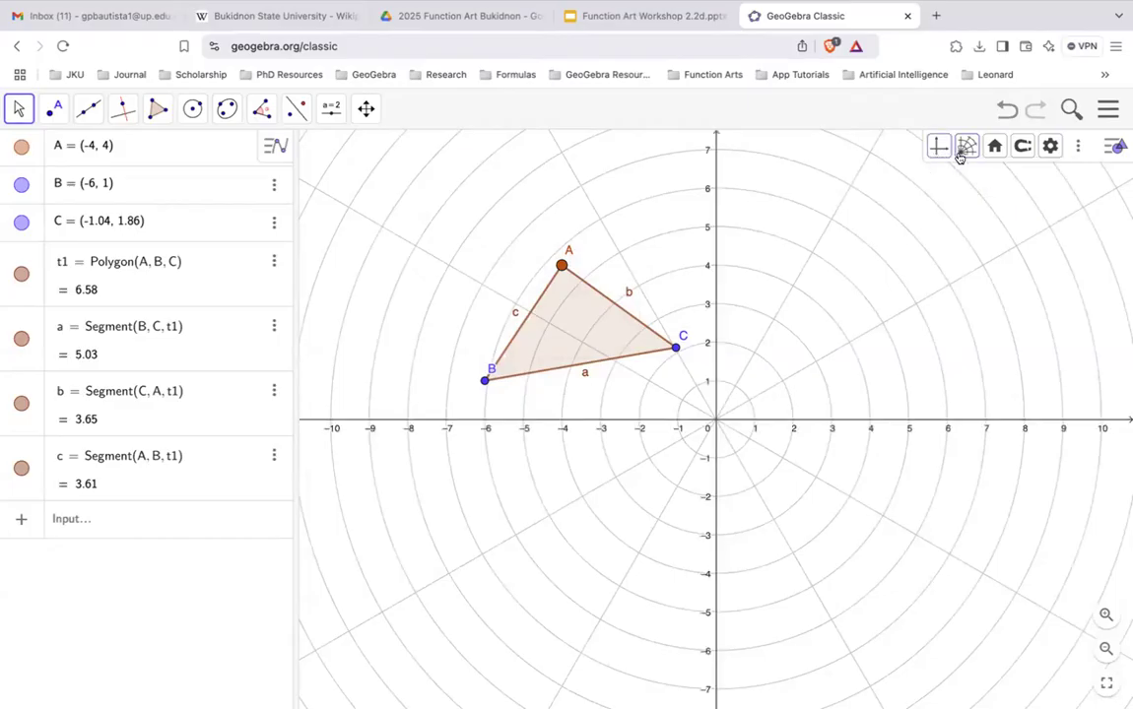
Try the isometric grid in the graphics view, and set the view to no grid
left_click(960, 150)
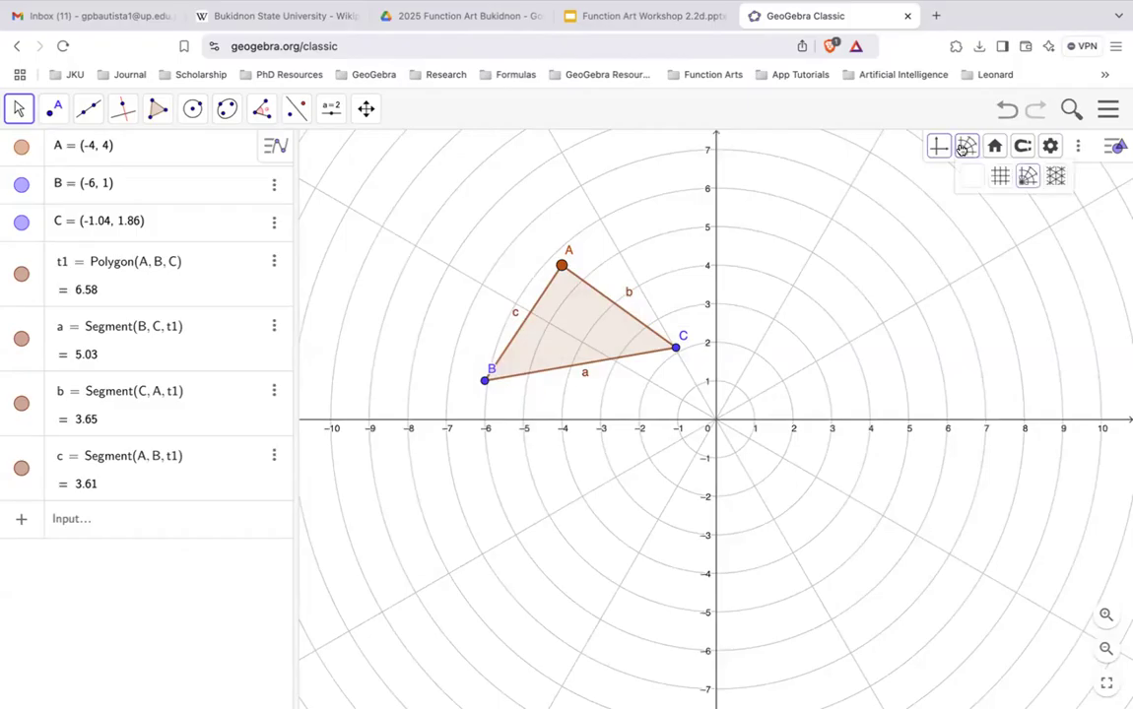
left_click(1054, 175)
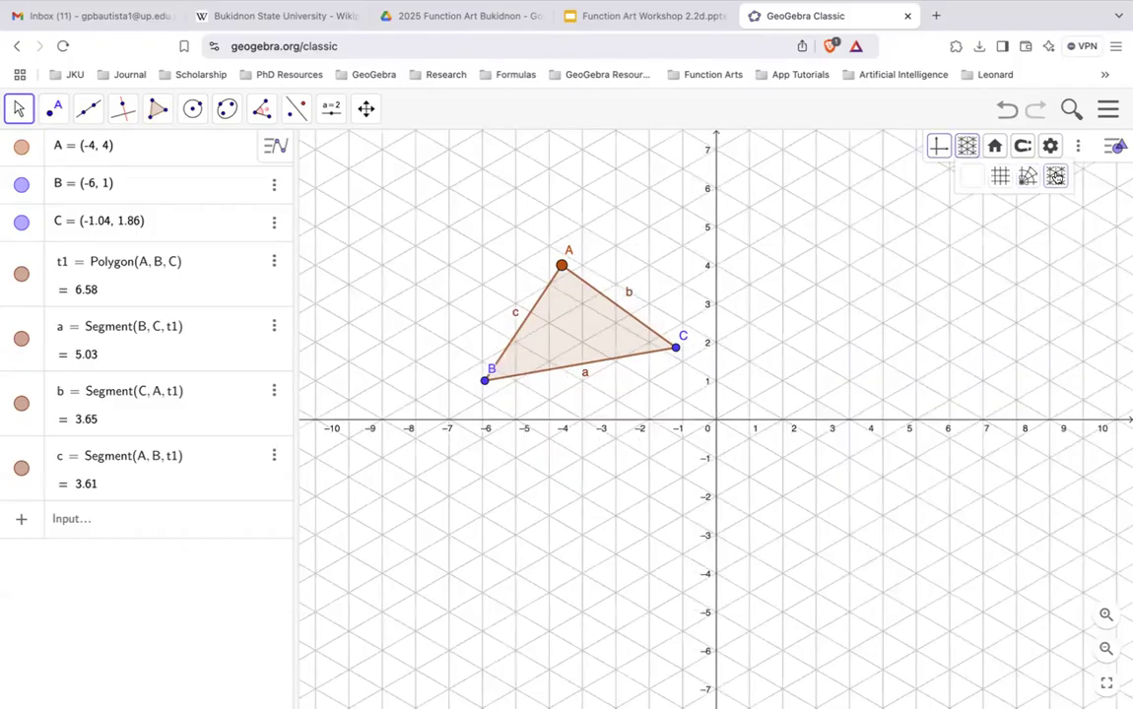
left_click(971, 182)
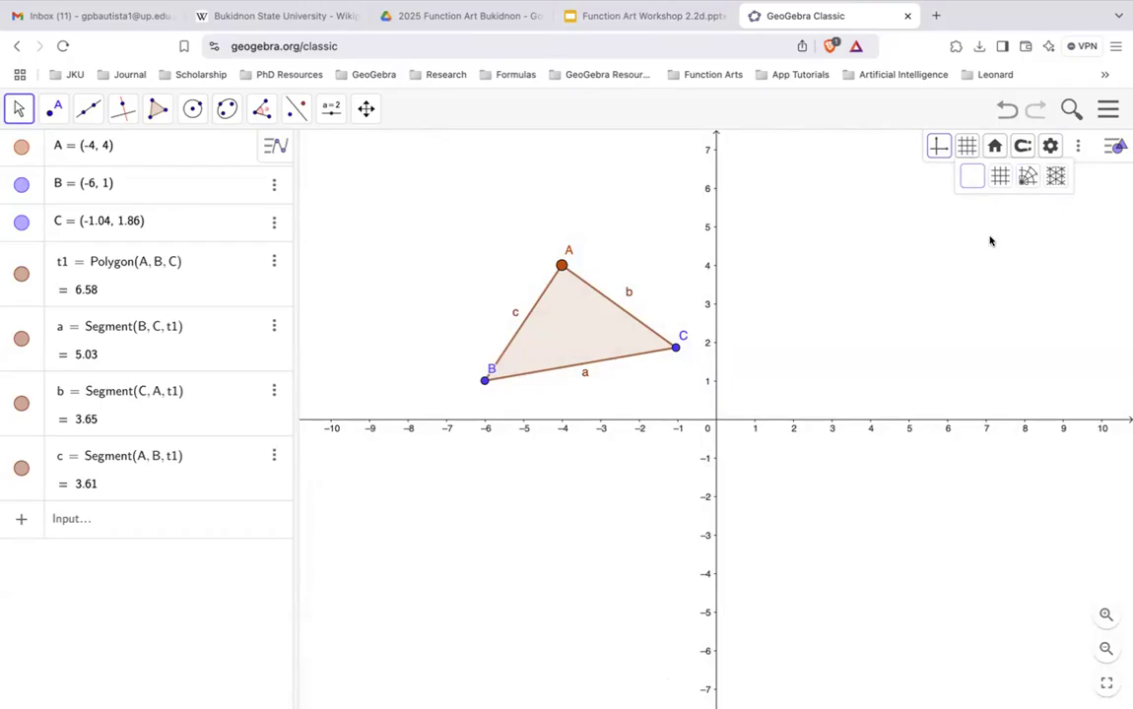
Examine the options available for point A's entry in the algebra view
left_click(126, 522)
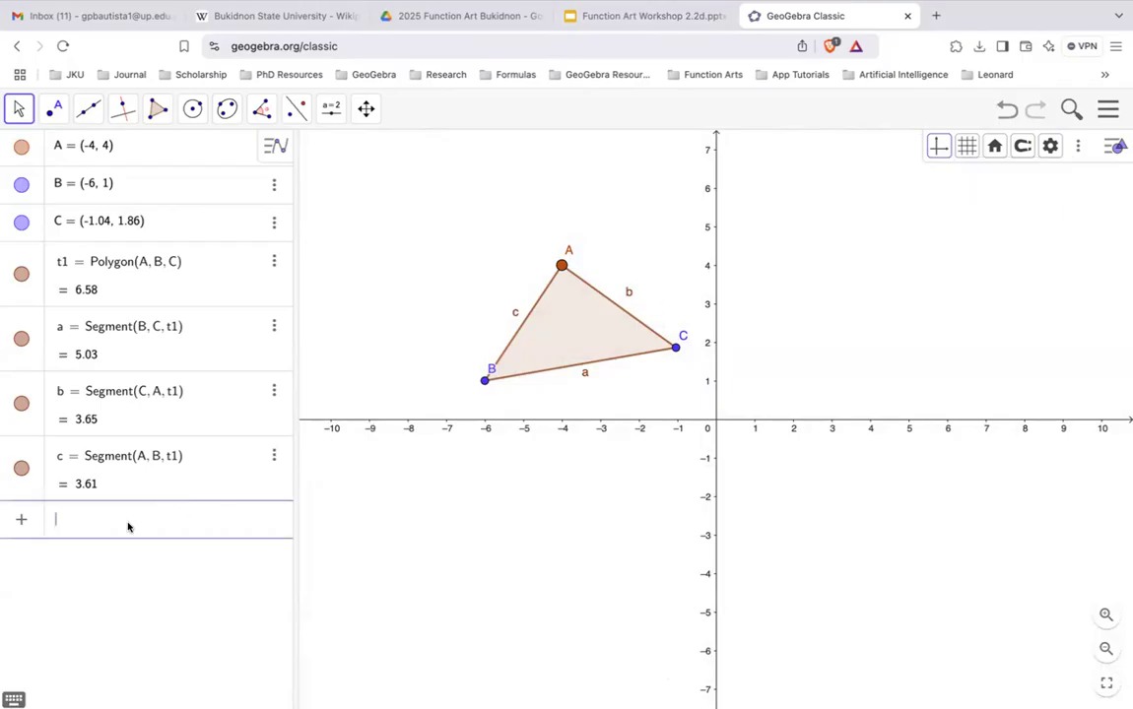
left_click(207, 147)
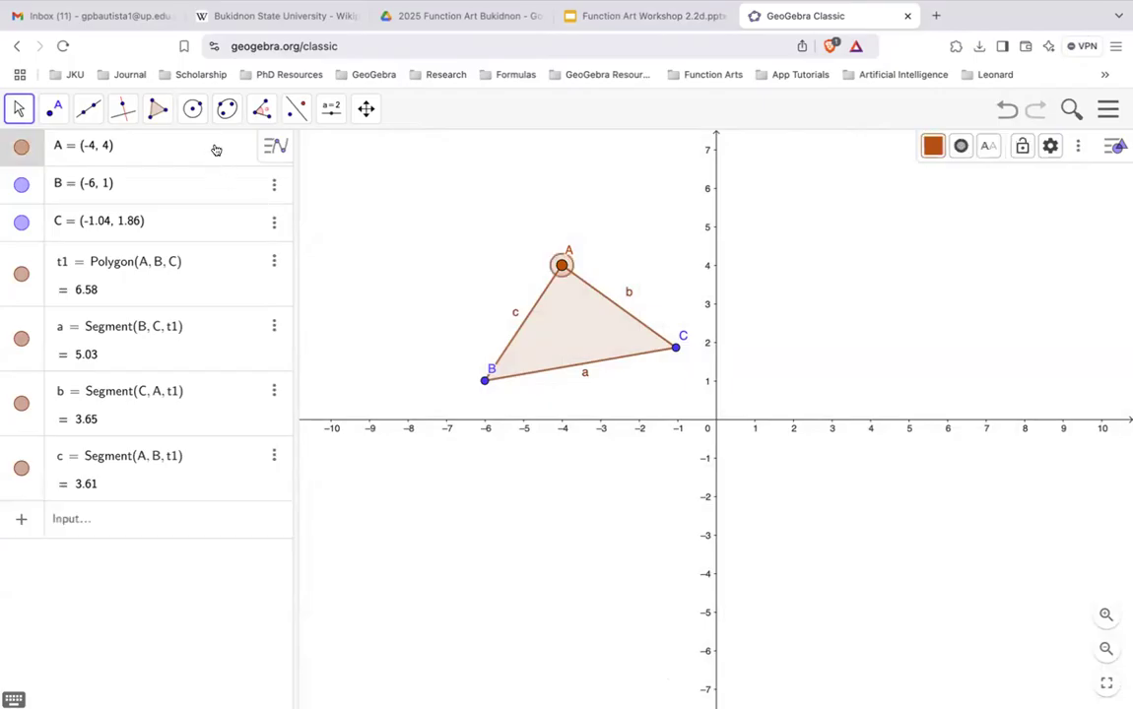
left_click(273, 148)
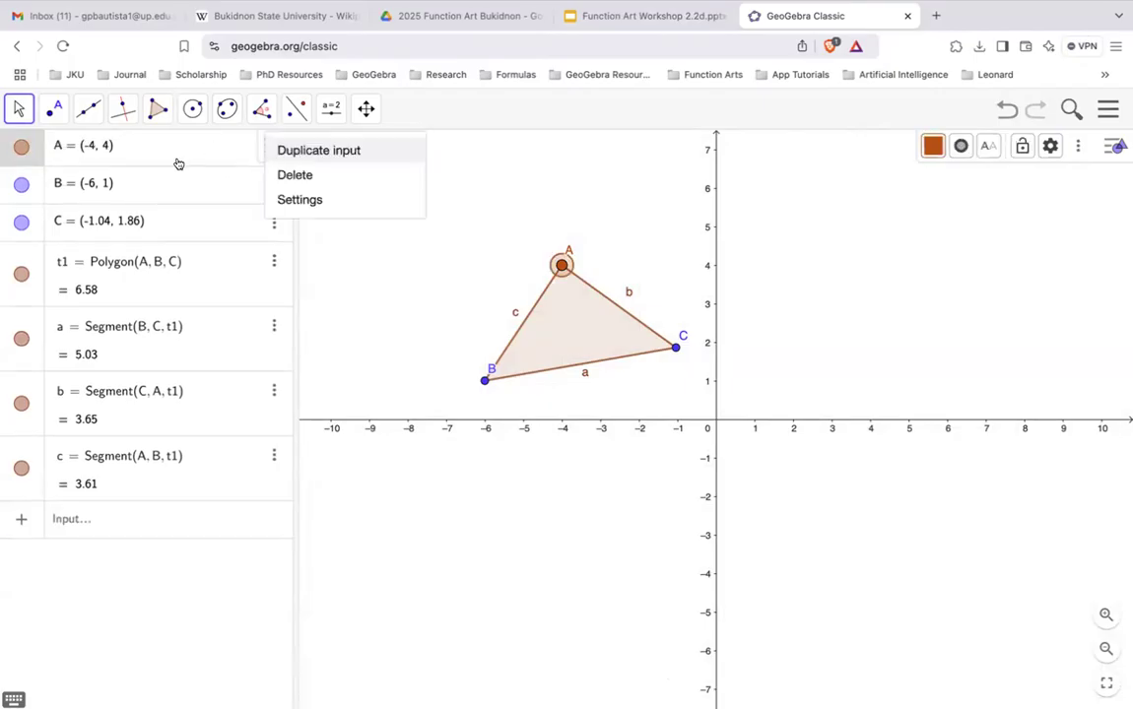
Define the function f(x)=x^2 as a new algebra entry below the triangle's objects
left_click(89, 518)
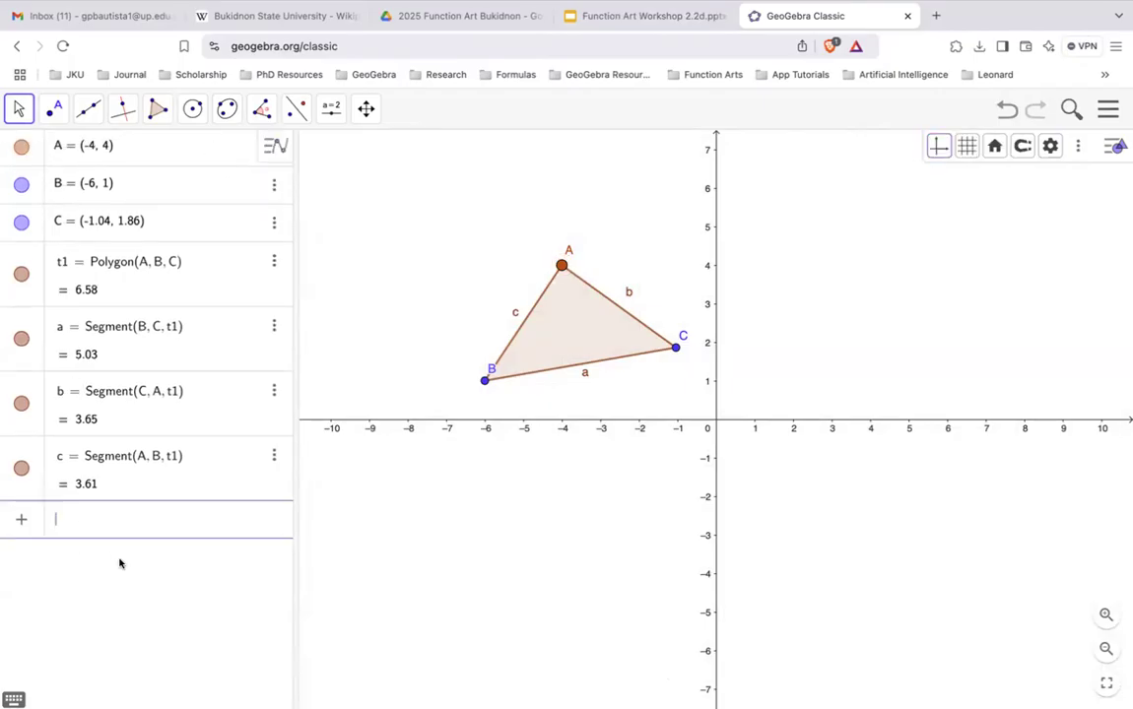
type("f*x")
type("(x")
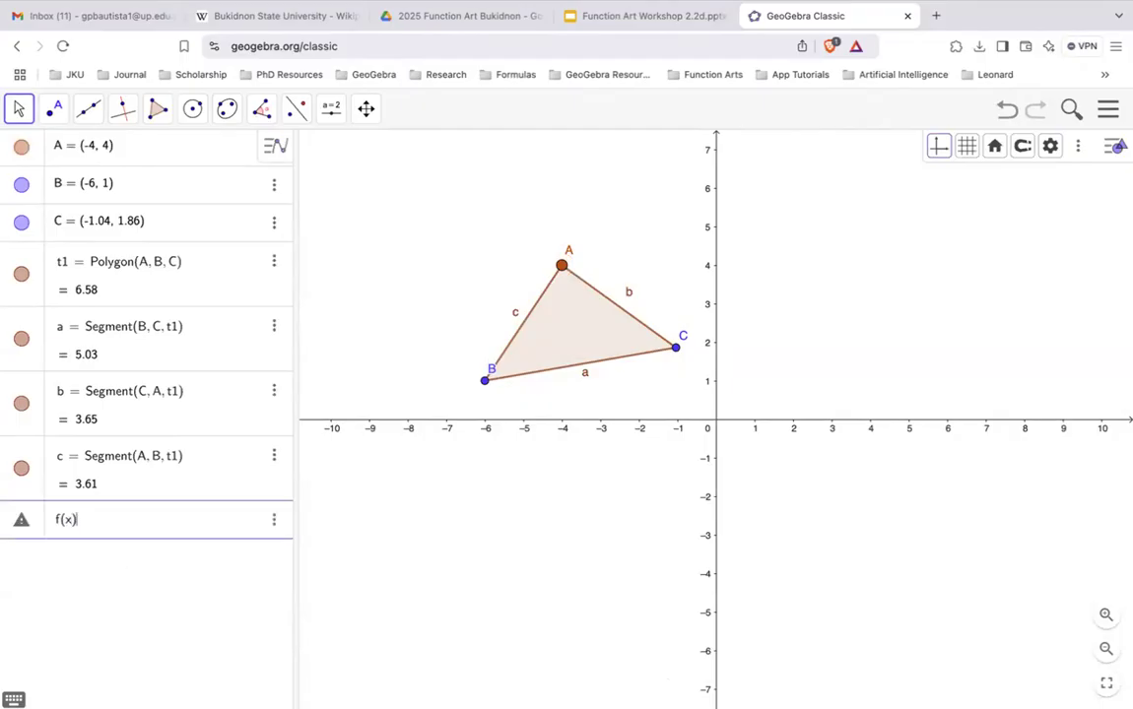
type("=x")
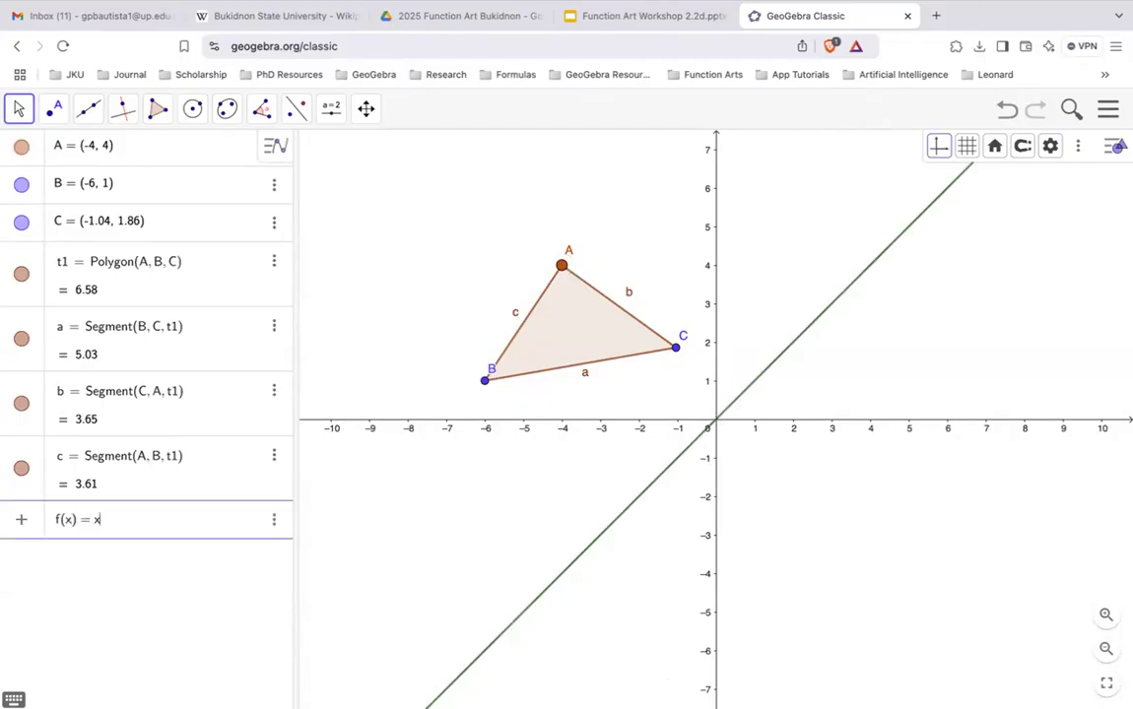
type("^2")
key("Return")
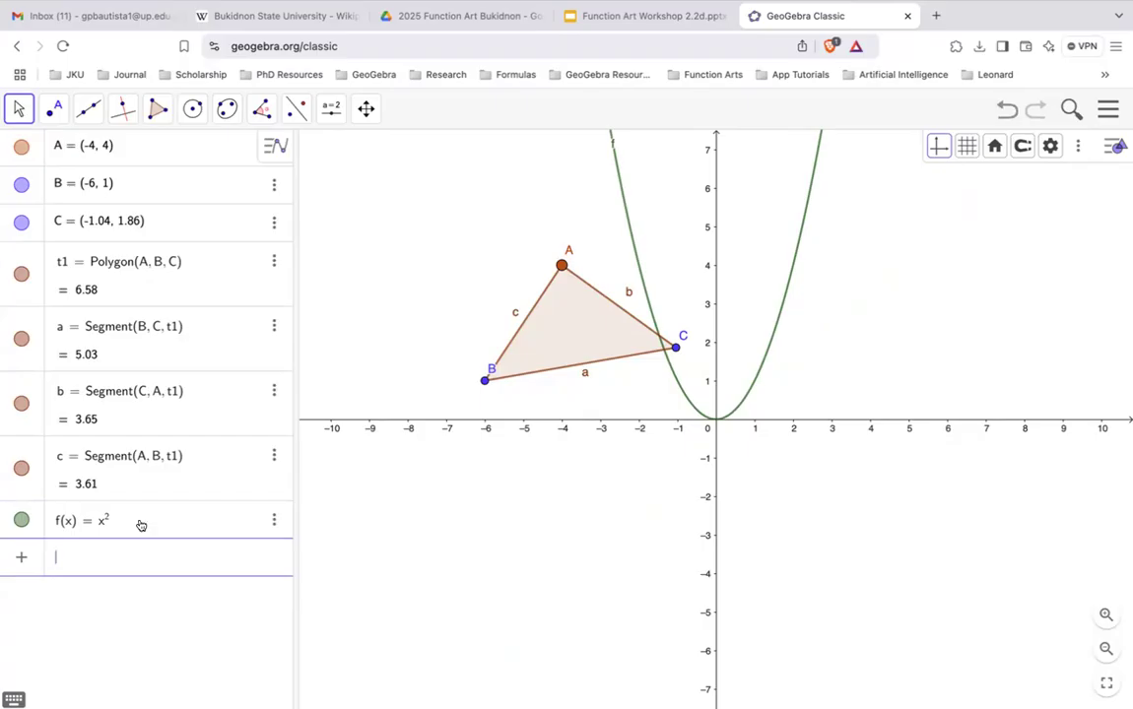
Show and hide the on-screen math keyboard twice
mouse_move(426, 2)
left_click(15, 698)
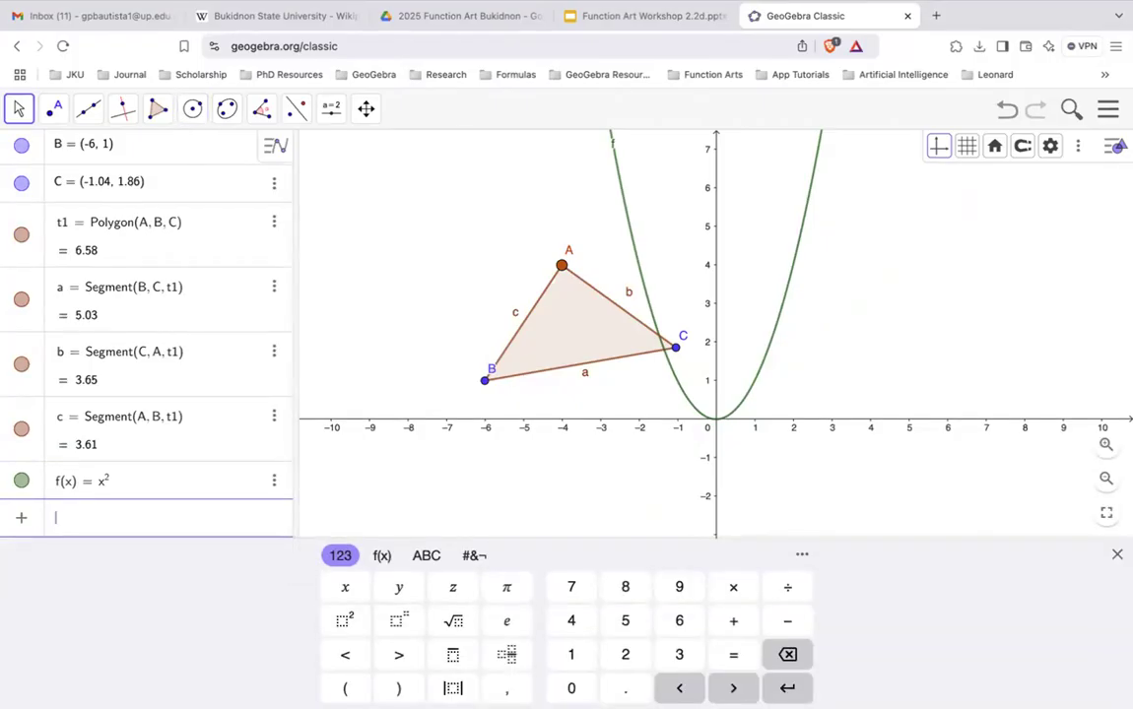
left_click(1116, 554)
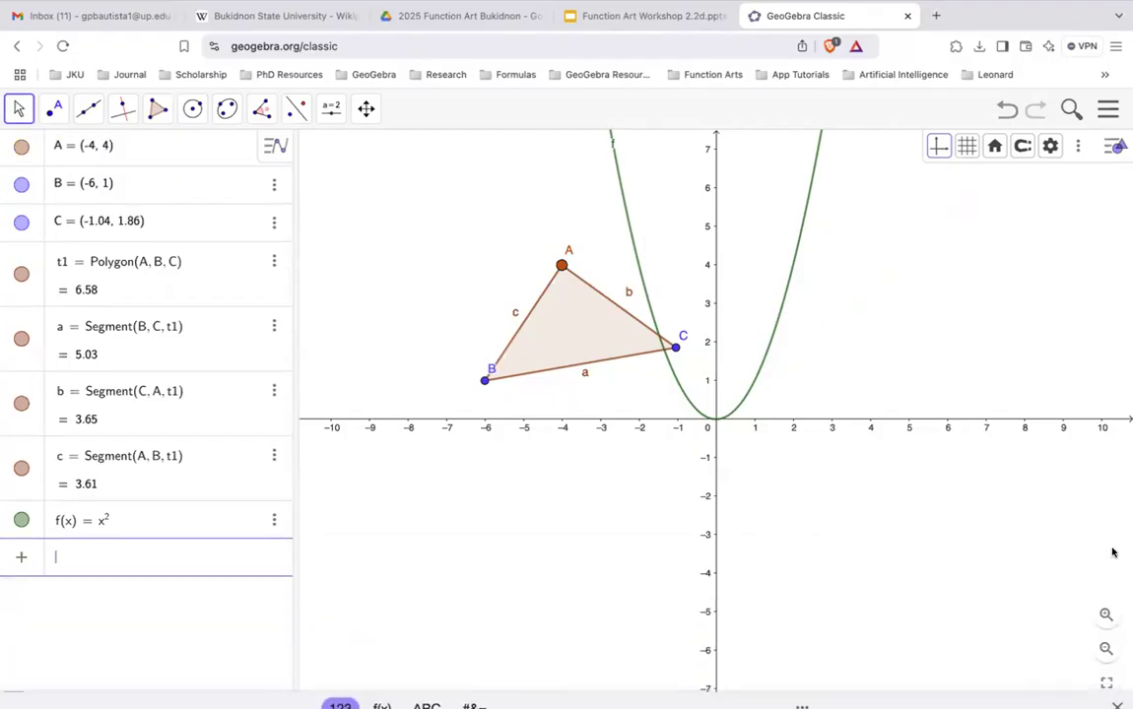
left_click(15, 698)
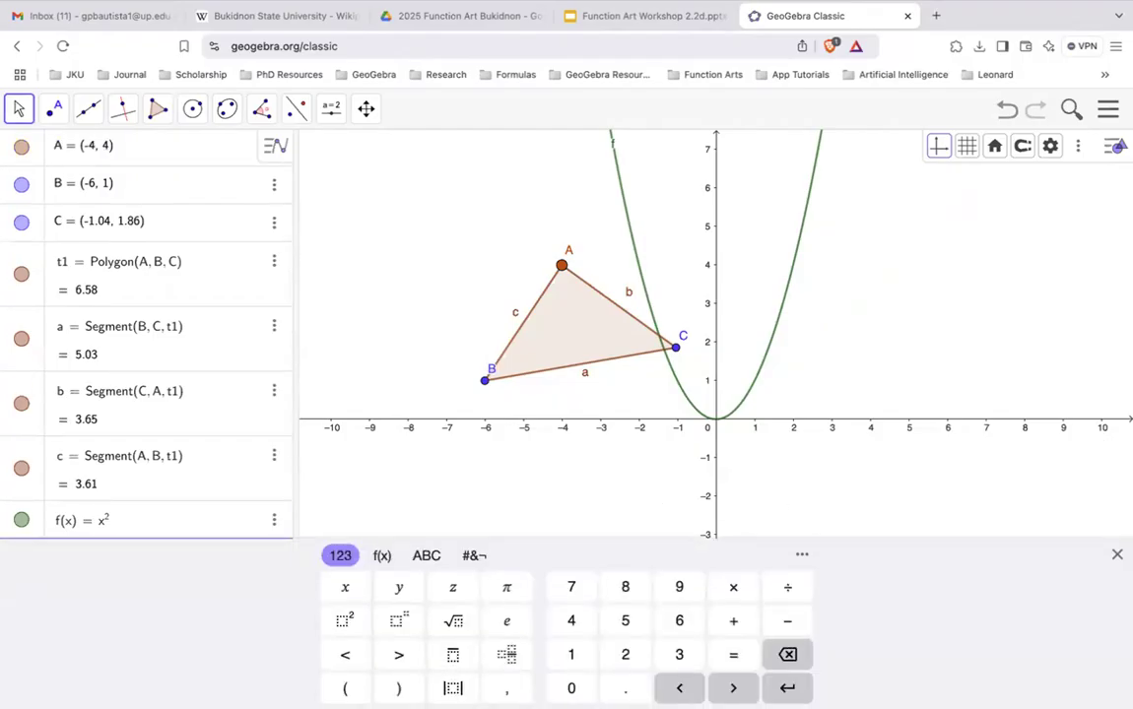
left_click(1116, 555)
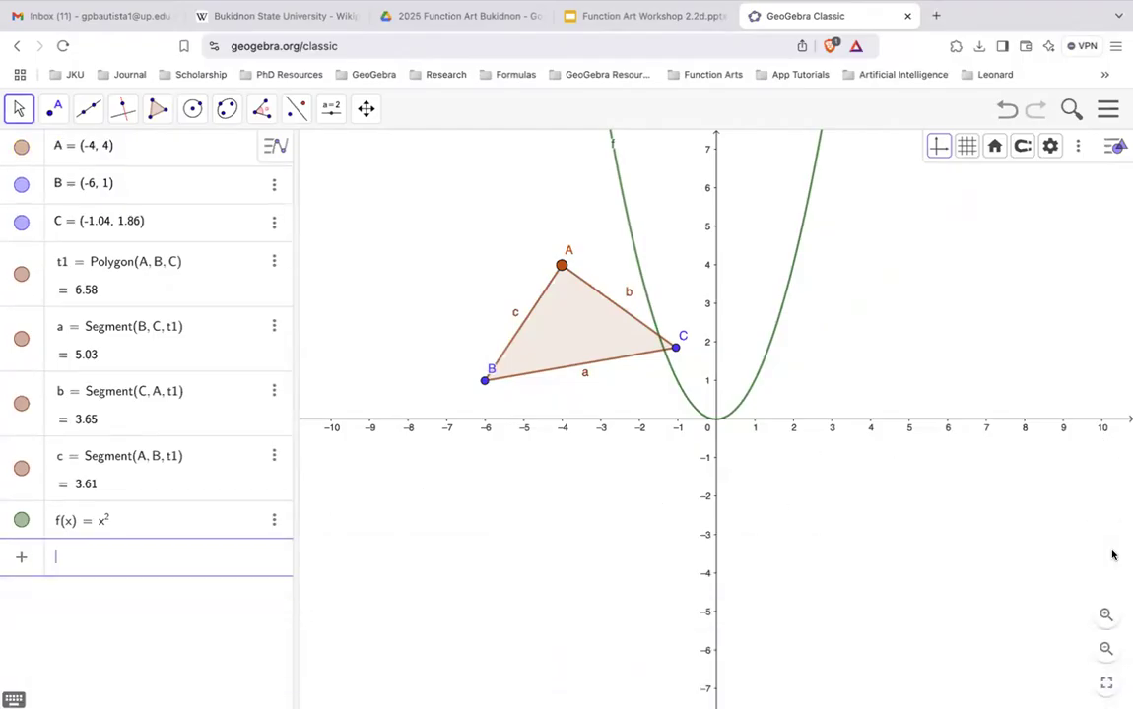
left_click(610, 463)
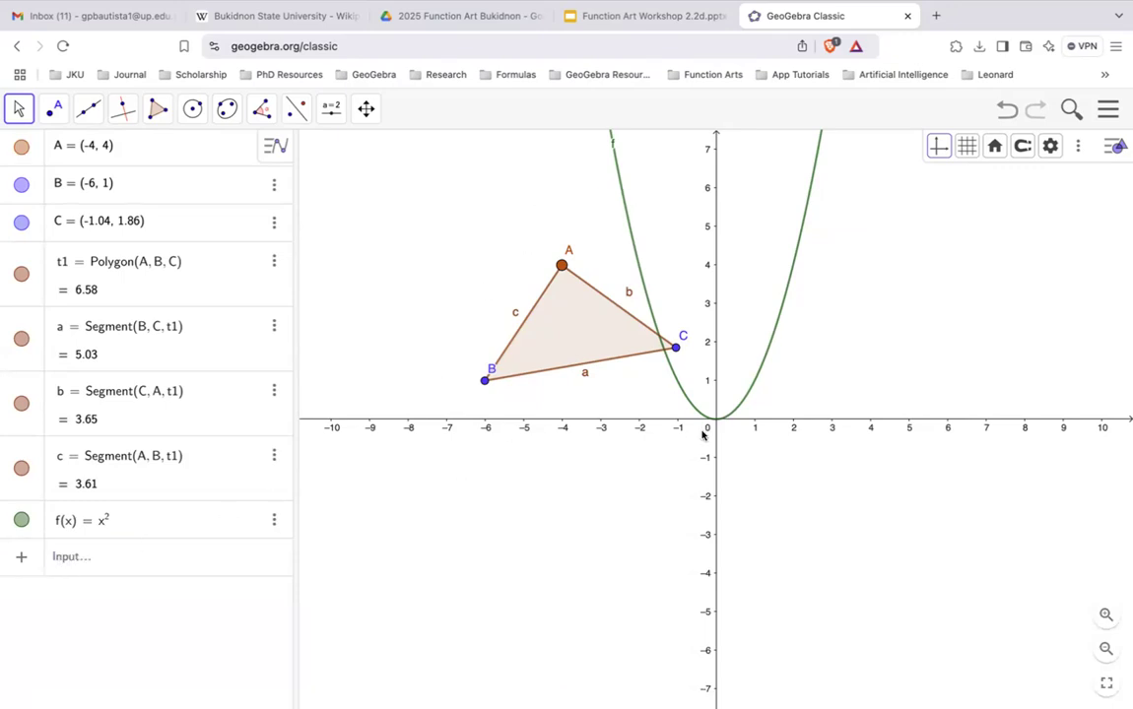
Examine the on-screen keyboard's numeric, function, letter, Greek and symbol layouts, and close the keyboard
left_click(67, 558)
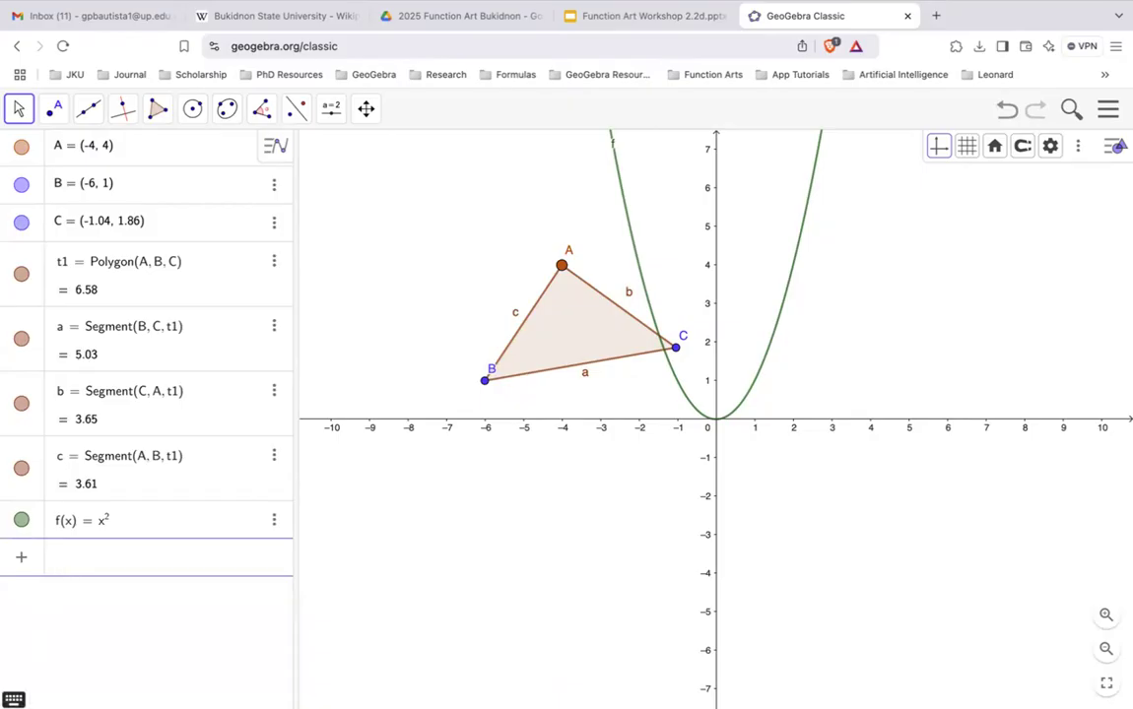
left_click(14, 699)
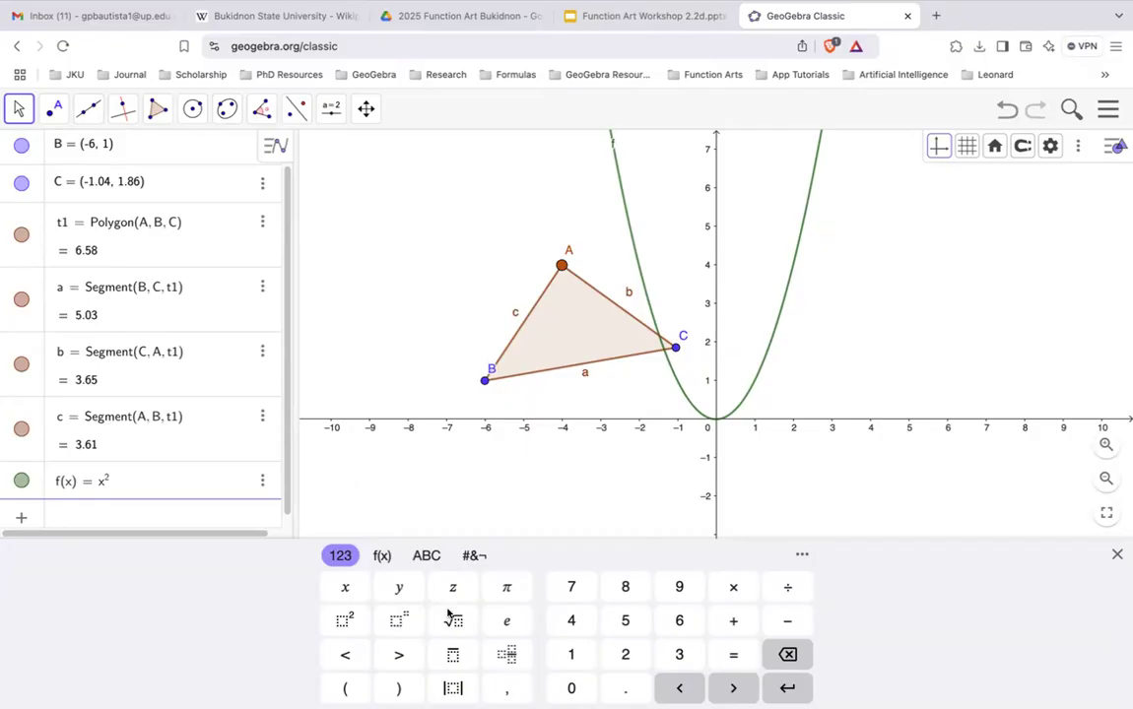
left_click(383, 557)
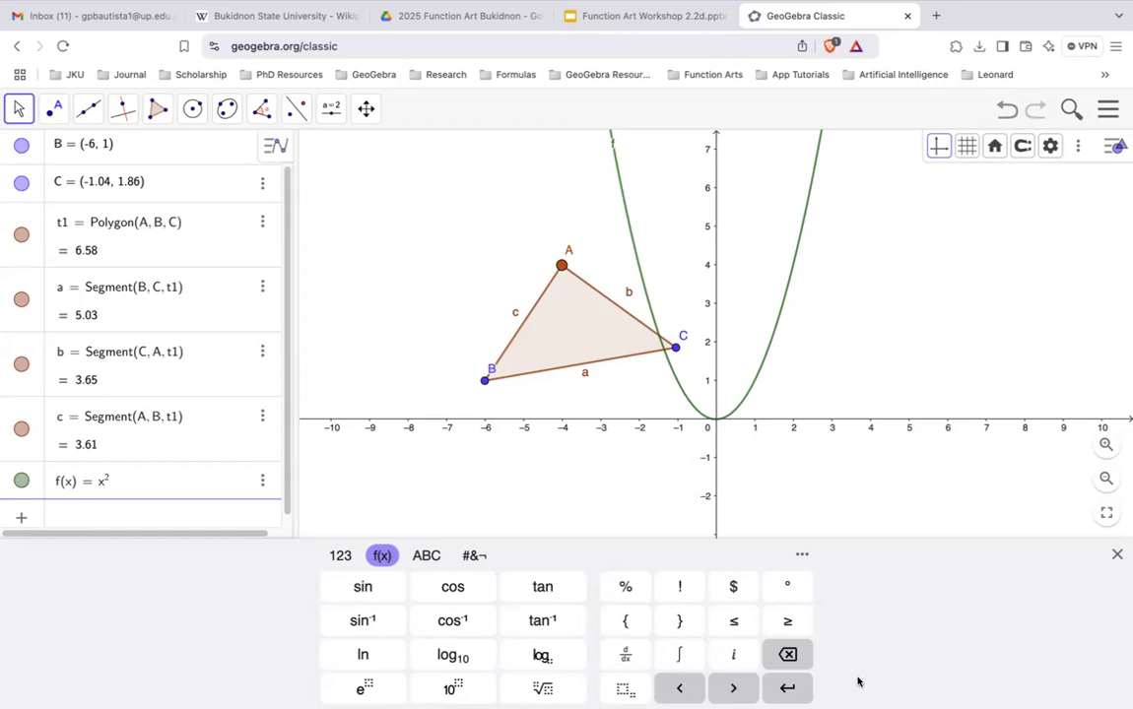
left_click(423, 555)
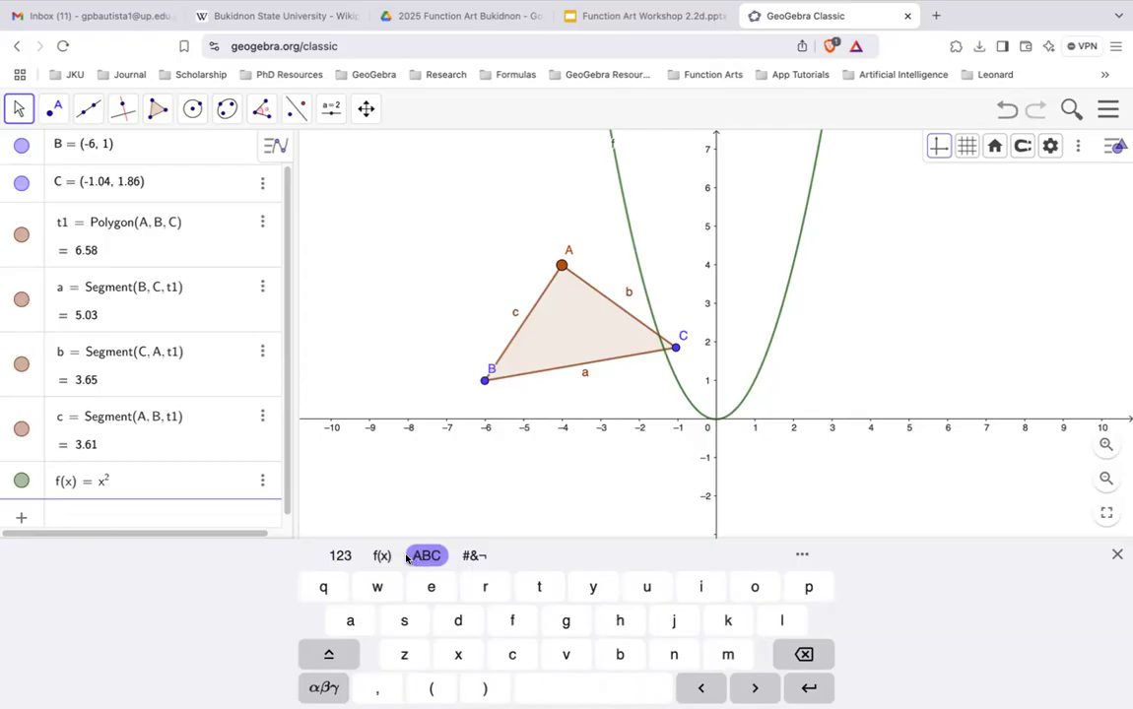
left_click(323, 687)
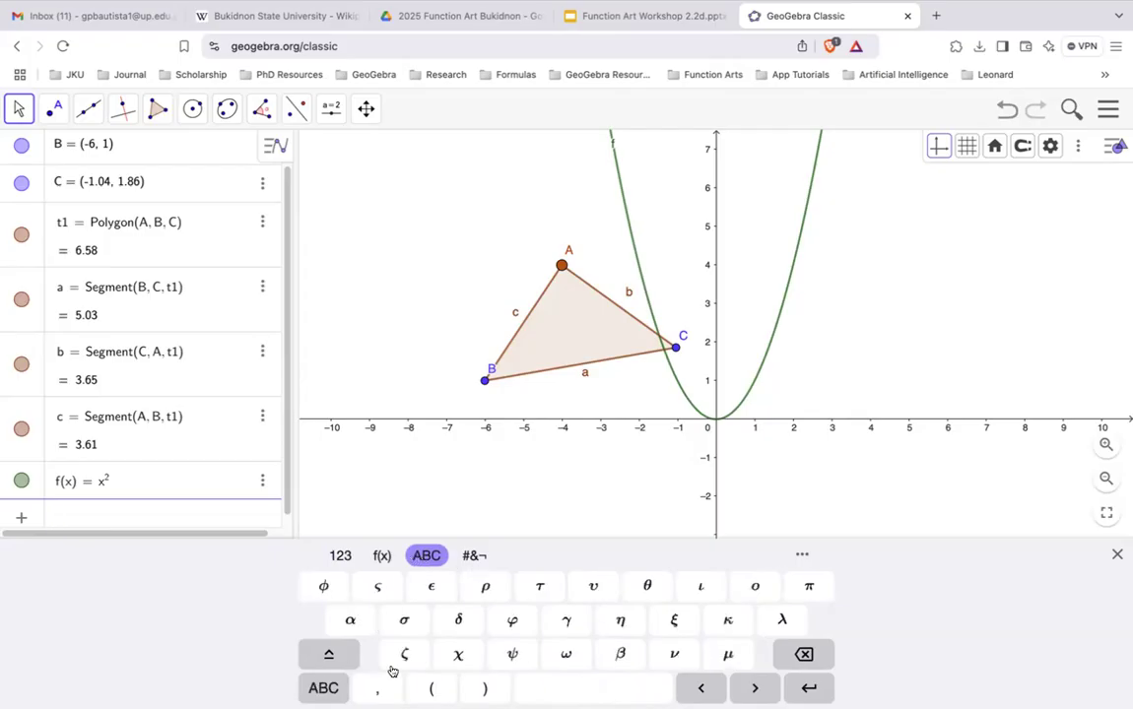
left_click(472, 556)
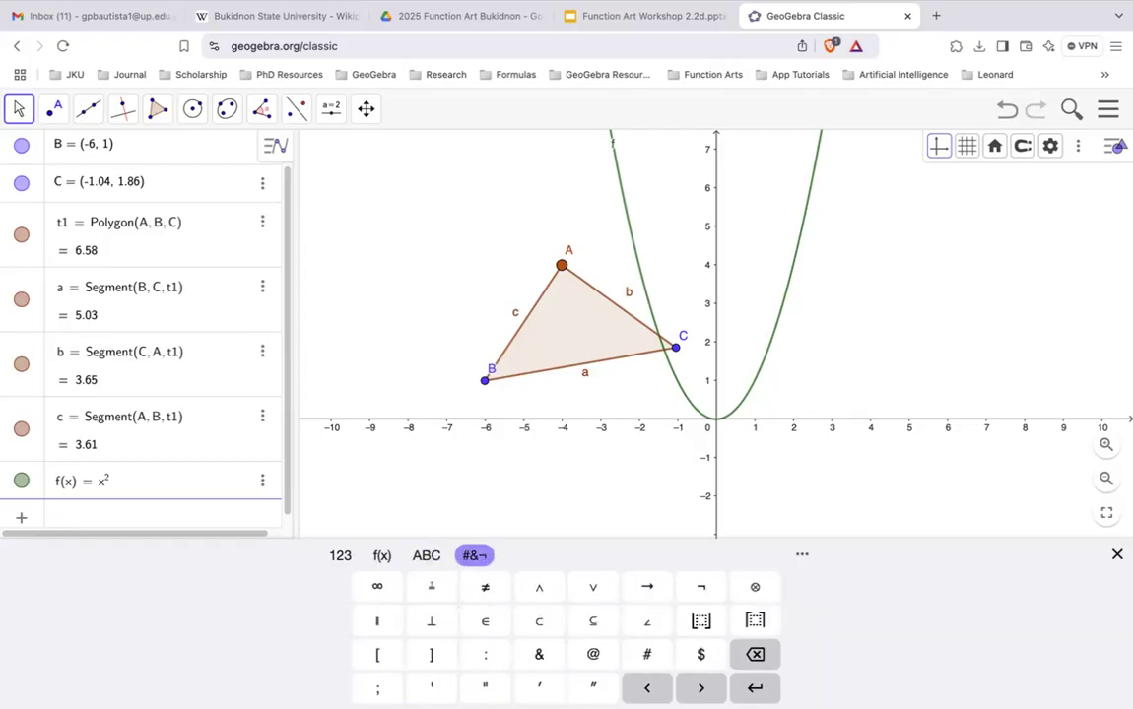
left_click(1117, 554)
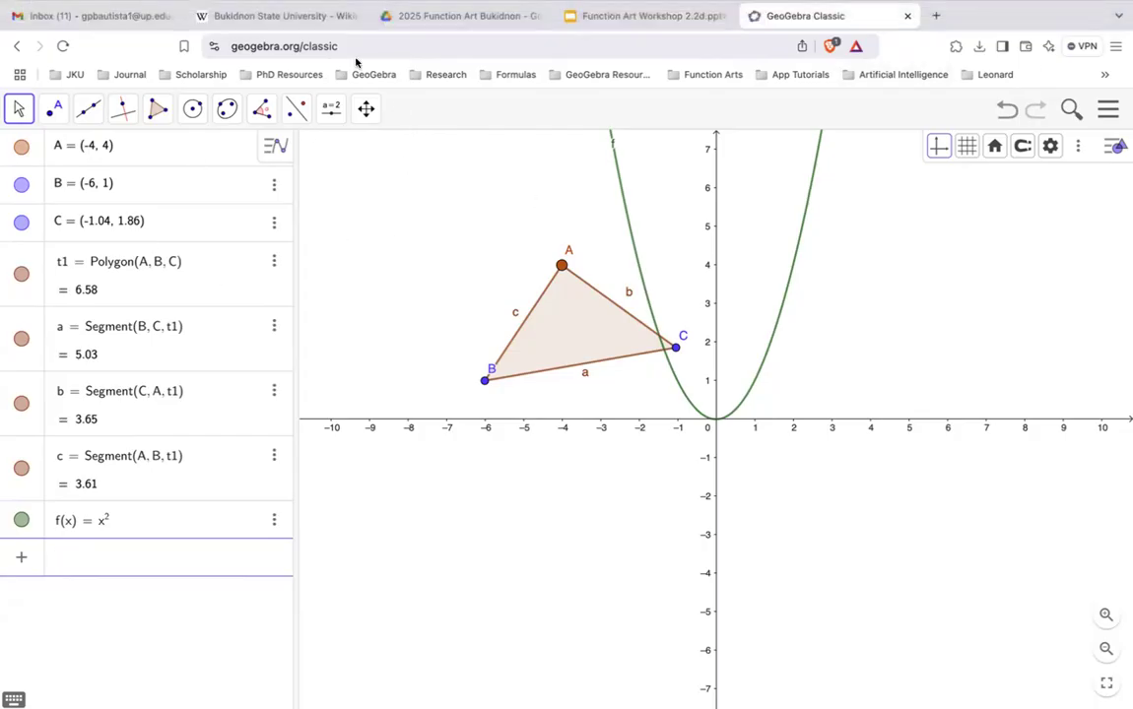
Look over the construction tool groups, such as the polygon tools, and return to the Move tool
left_click(359, 46)
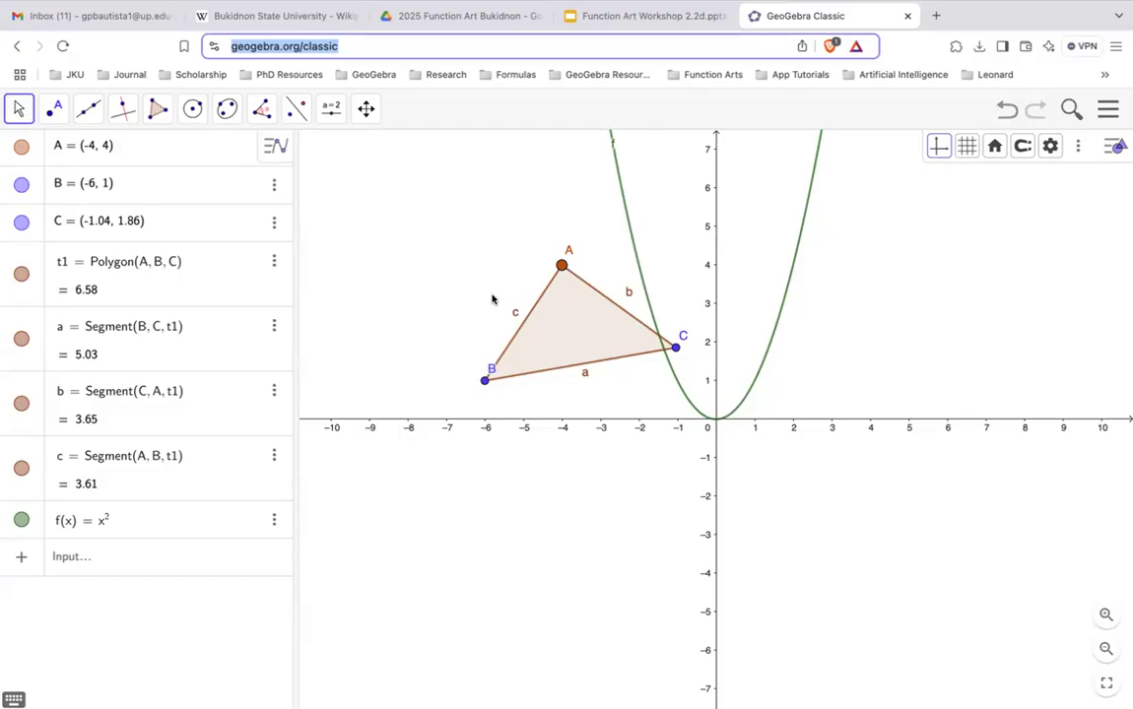
left_click(262, 109)
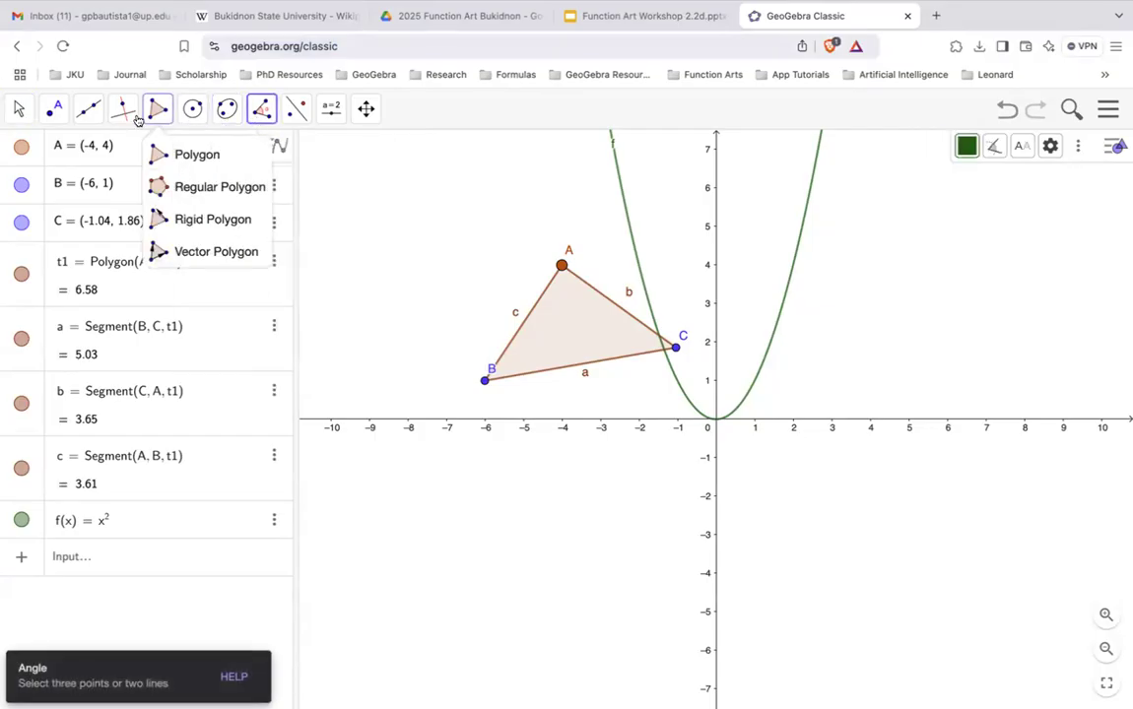
mouse_move(123, 110)
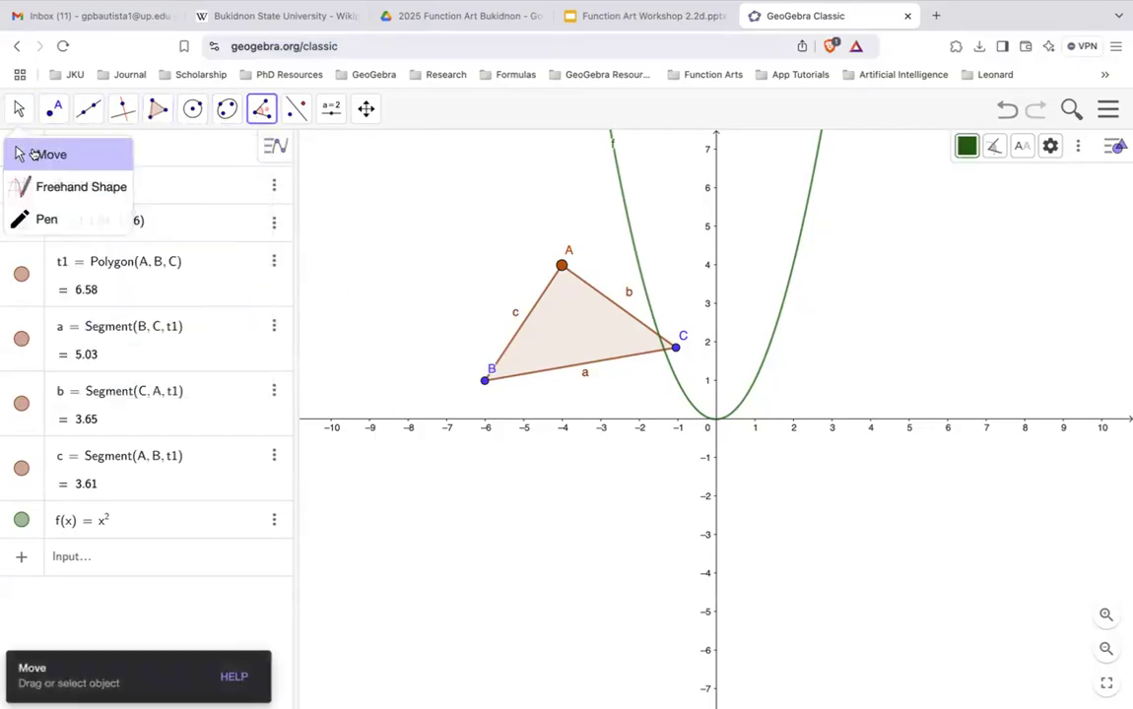
left_click(21, 153)
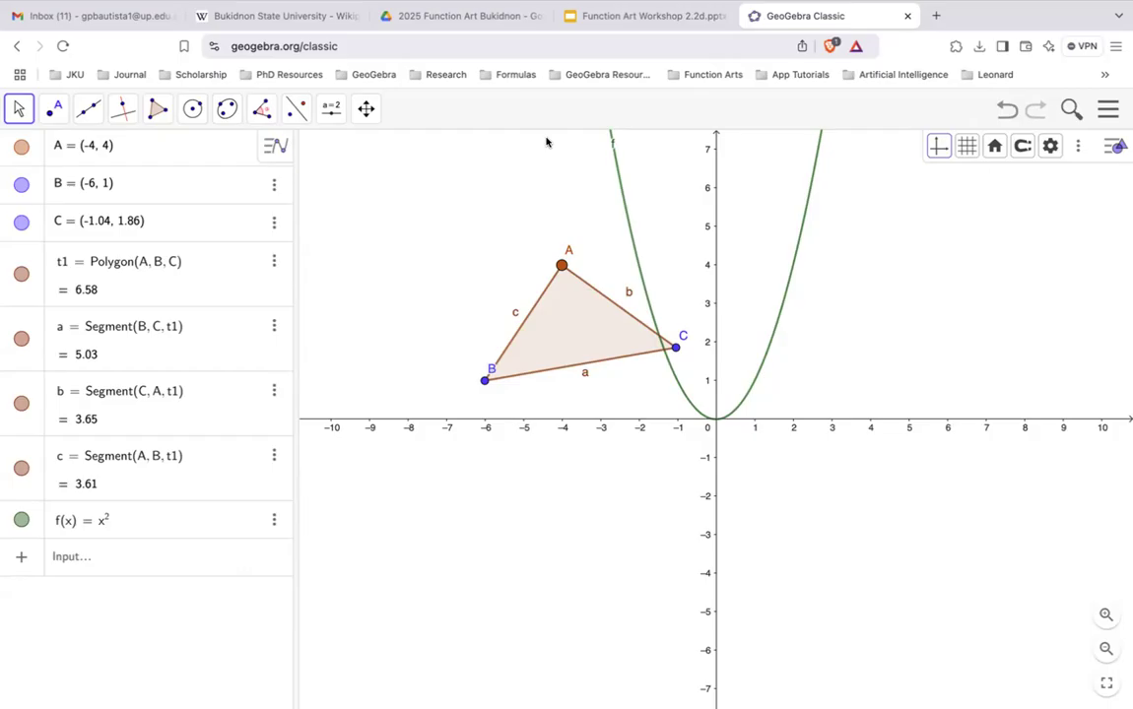
Switch to the Function Art Workshop presentation, view the "Graphs in GeoGebra" slide, and return to GeoGebra Classic
left_click(606, 14)
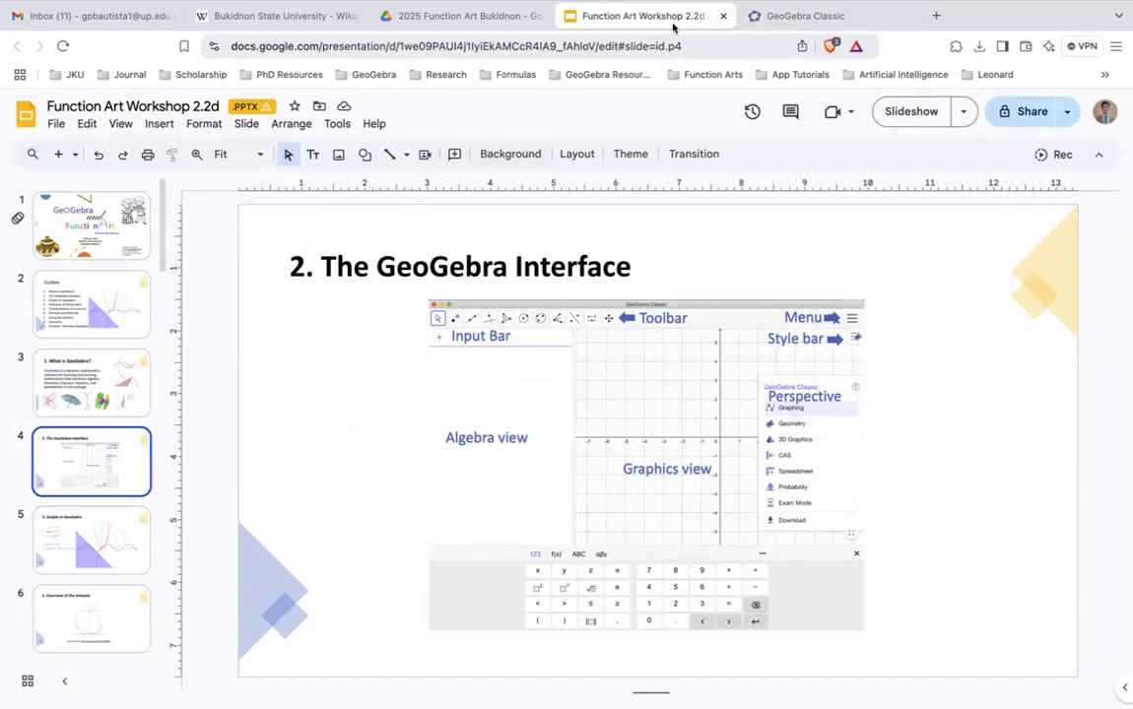
left_click(119, 530)
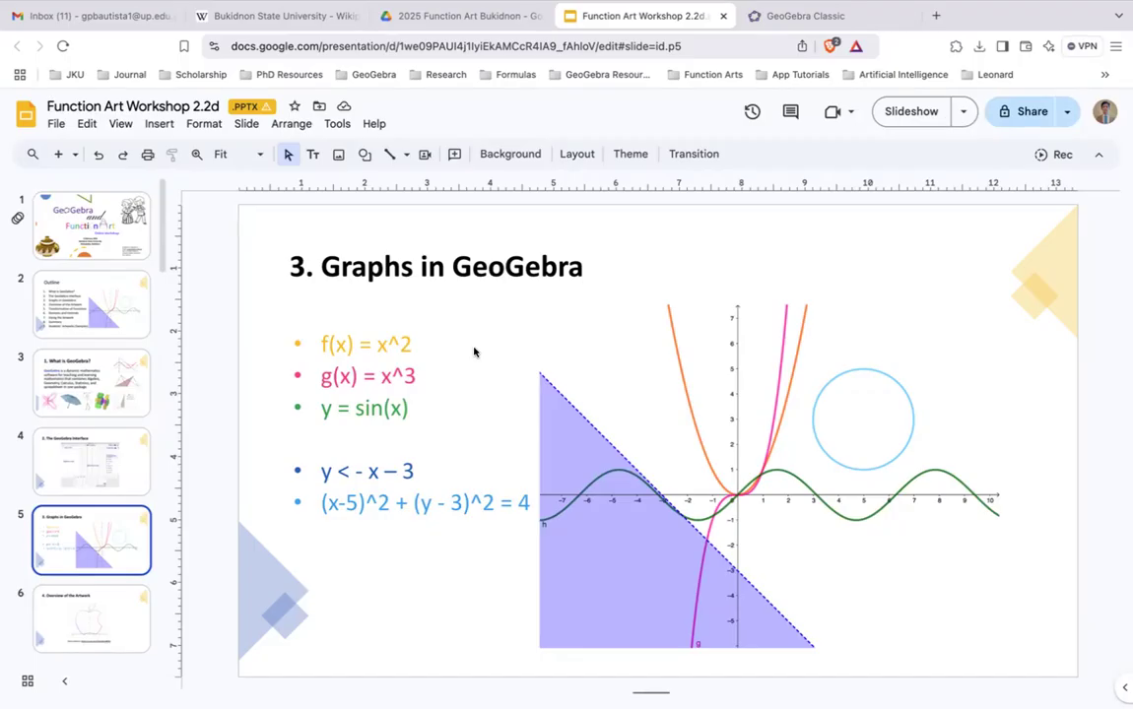
left_click(804, 16)
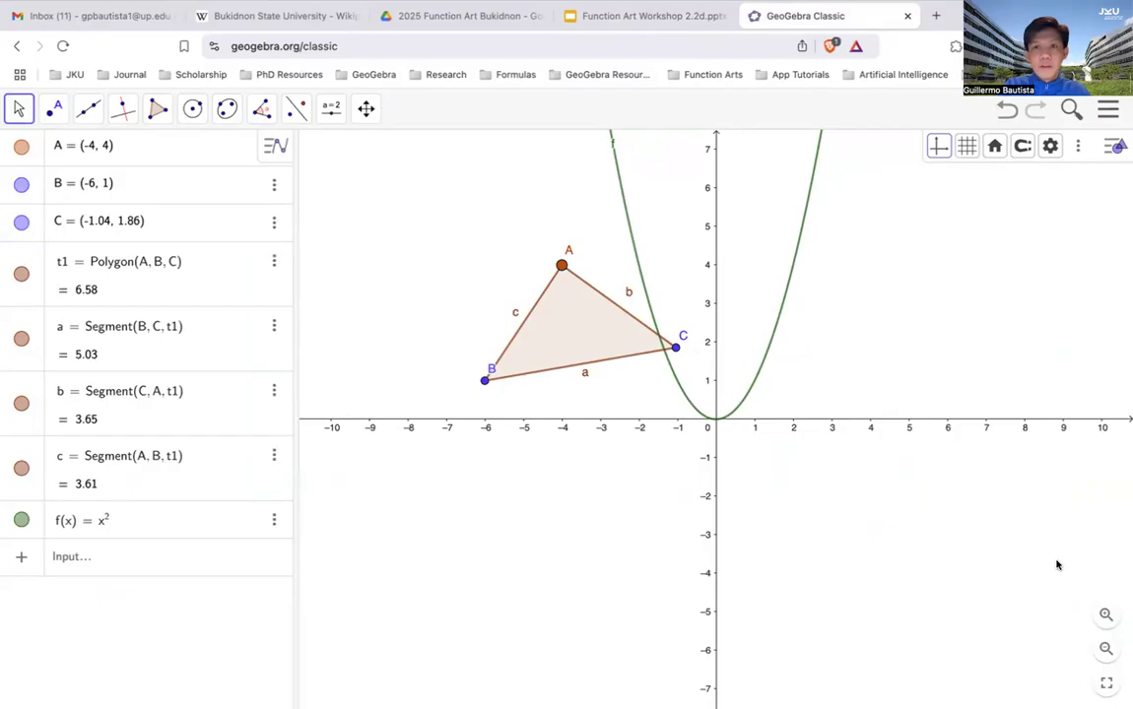
Reload geogebra.org/classic and discard the current construction to start with a blank worksheet
left_click(408, 44)
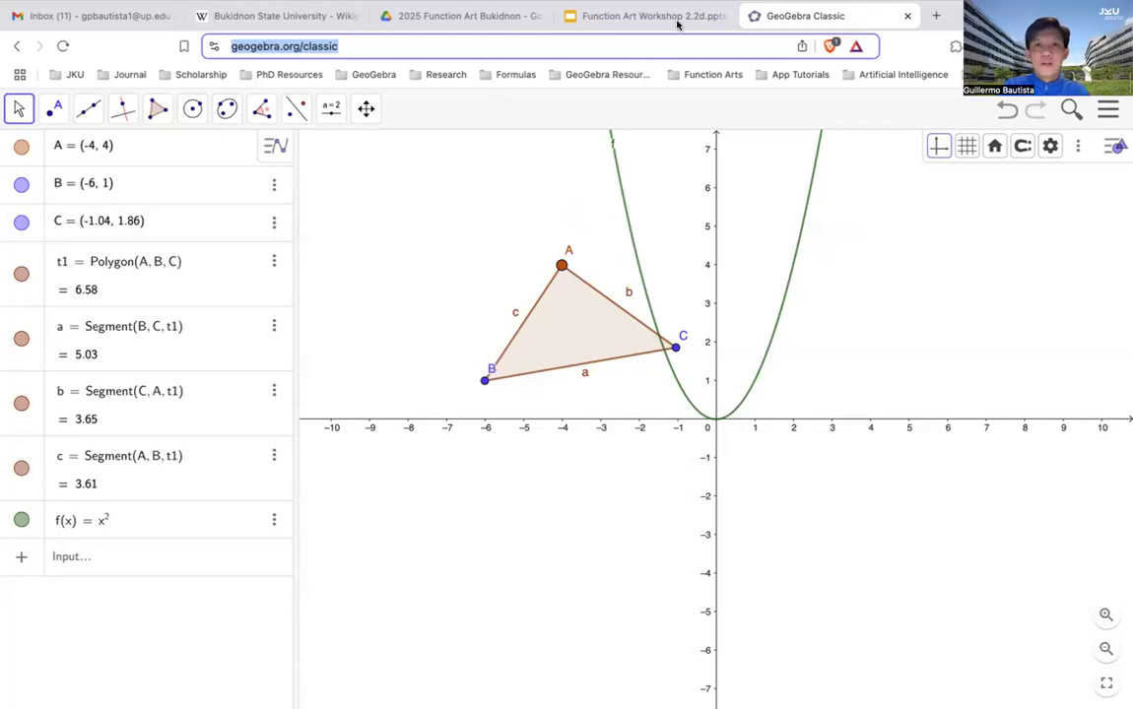
left_click(468, 48)
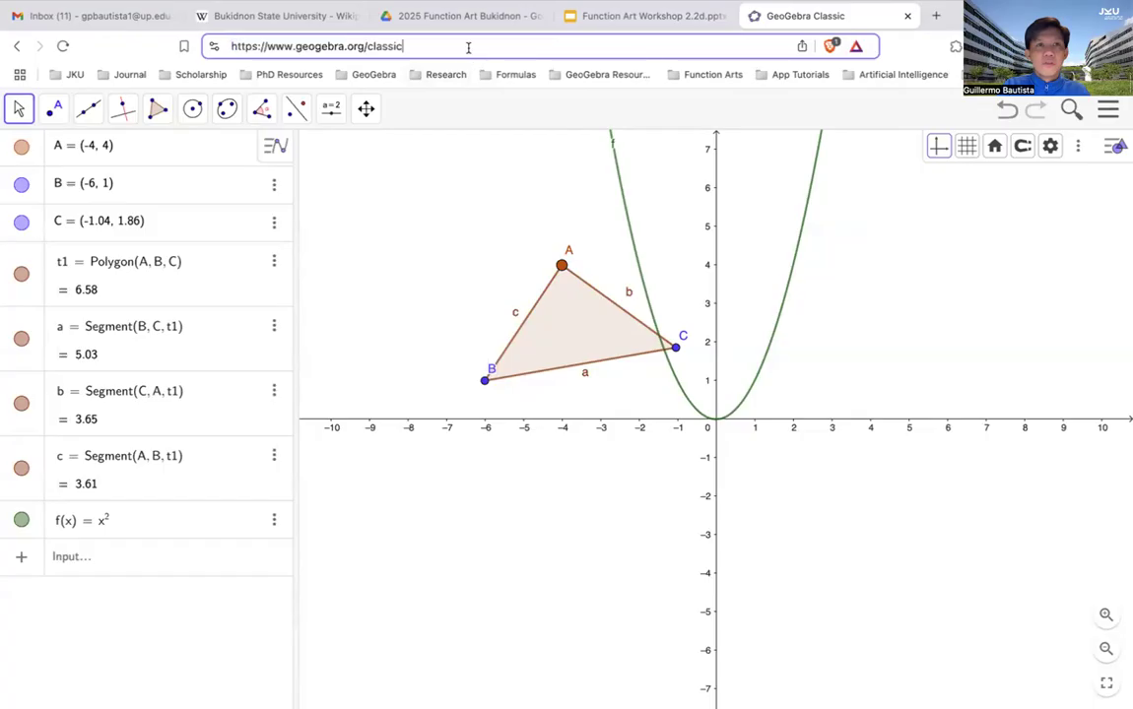
key("Return")
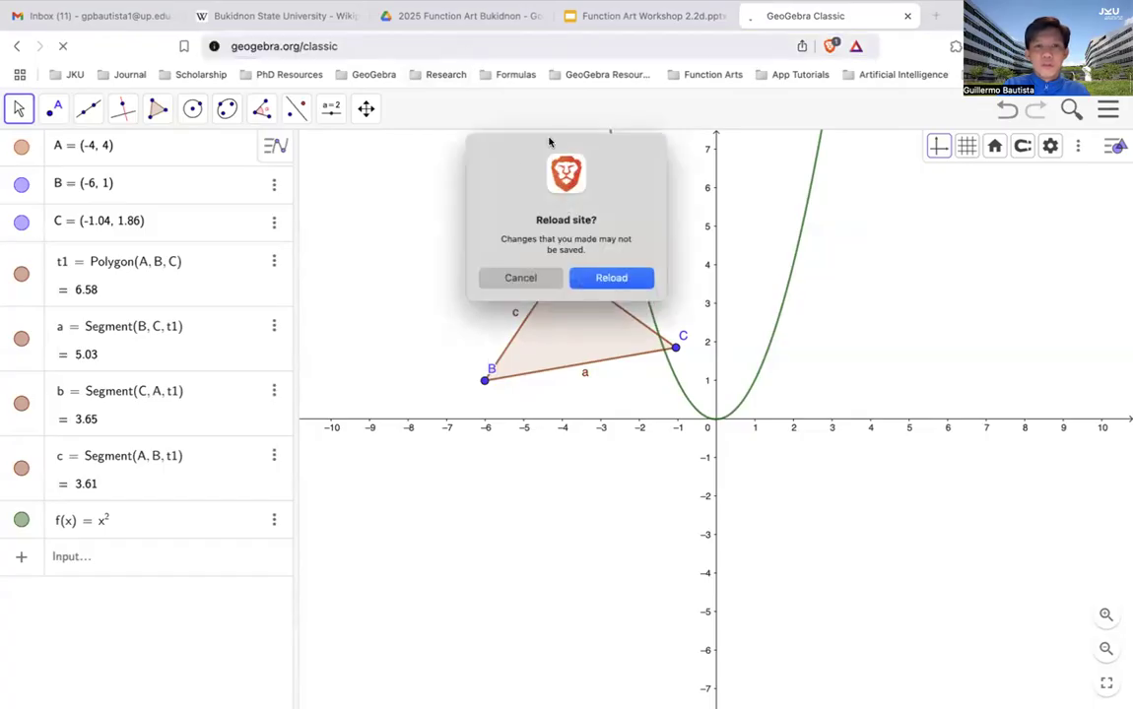
left_click(578, 276)
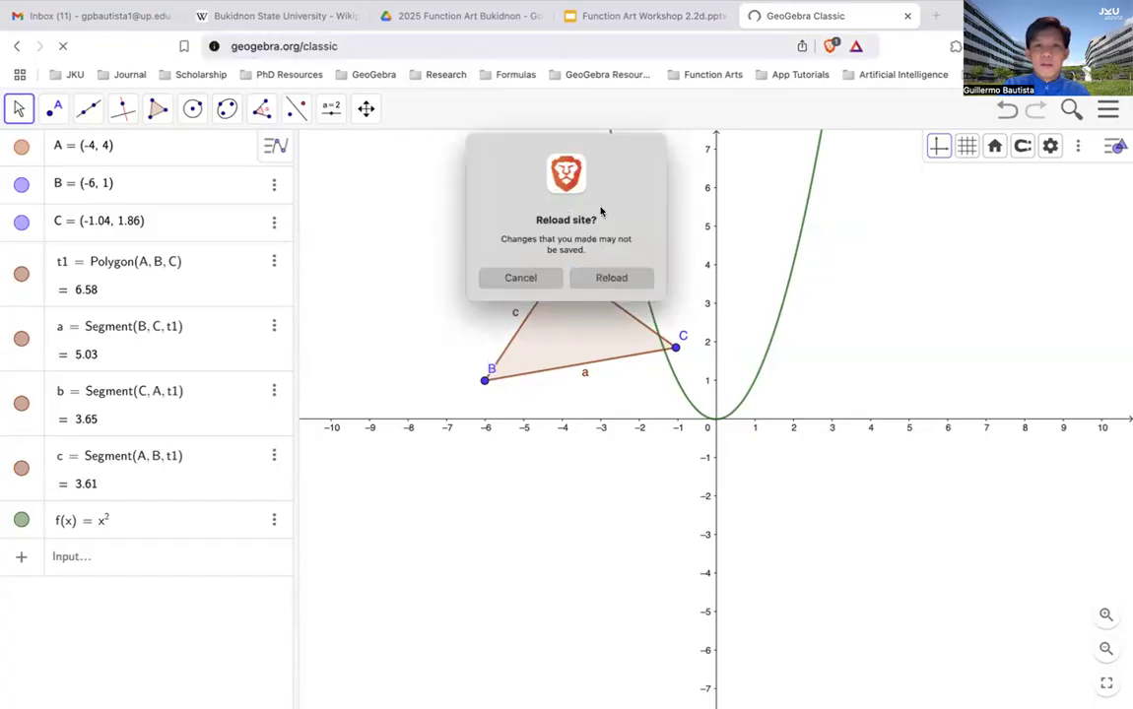
left_click(624, 282)
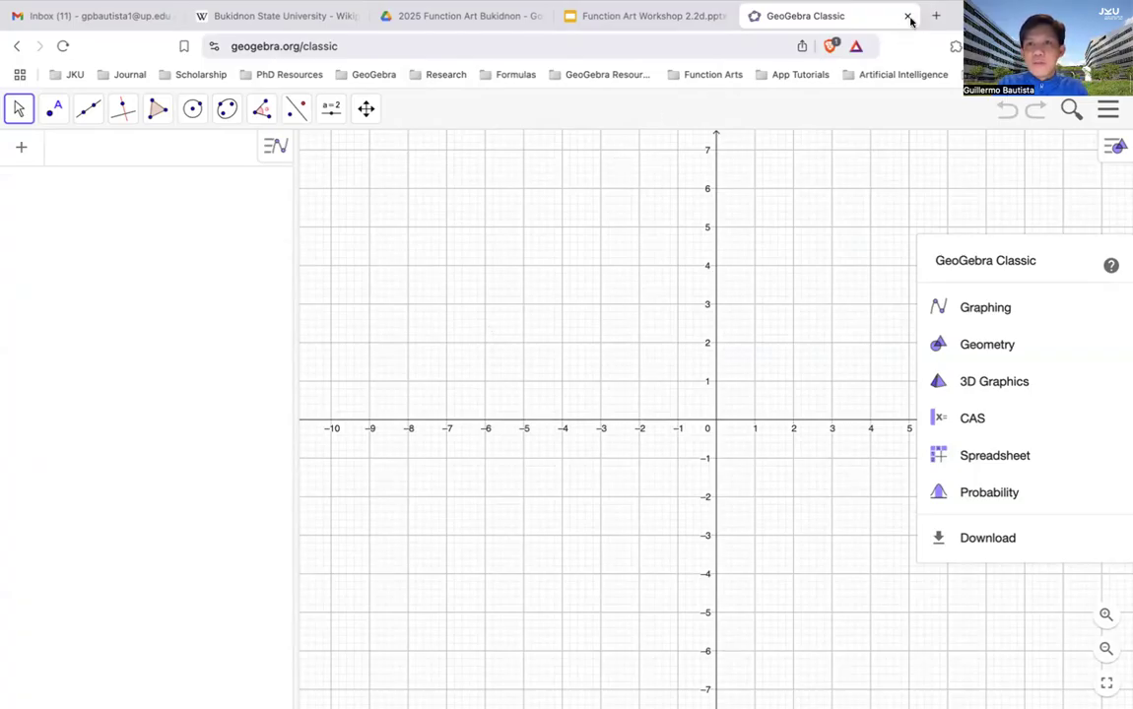
Check the example equations on the "Graphs in GeoGebra" slide in the workshop presentation and go back to GeoGebra Classic
left_click(635, 17)
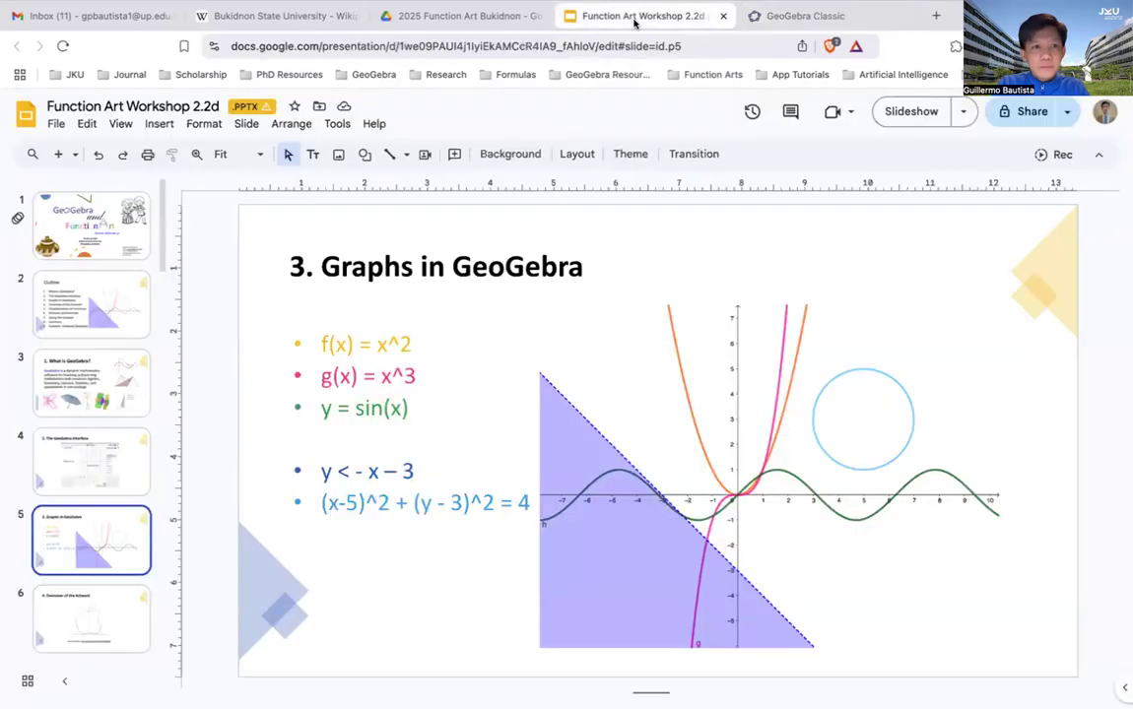
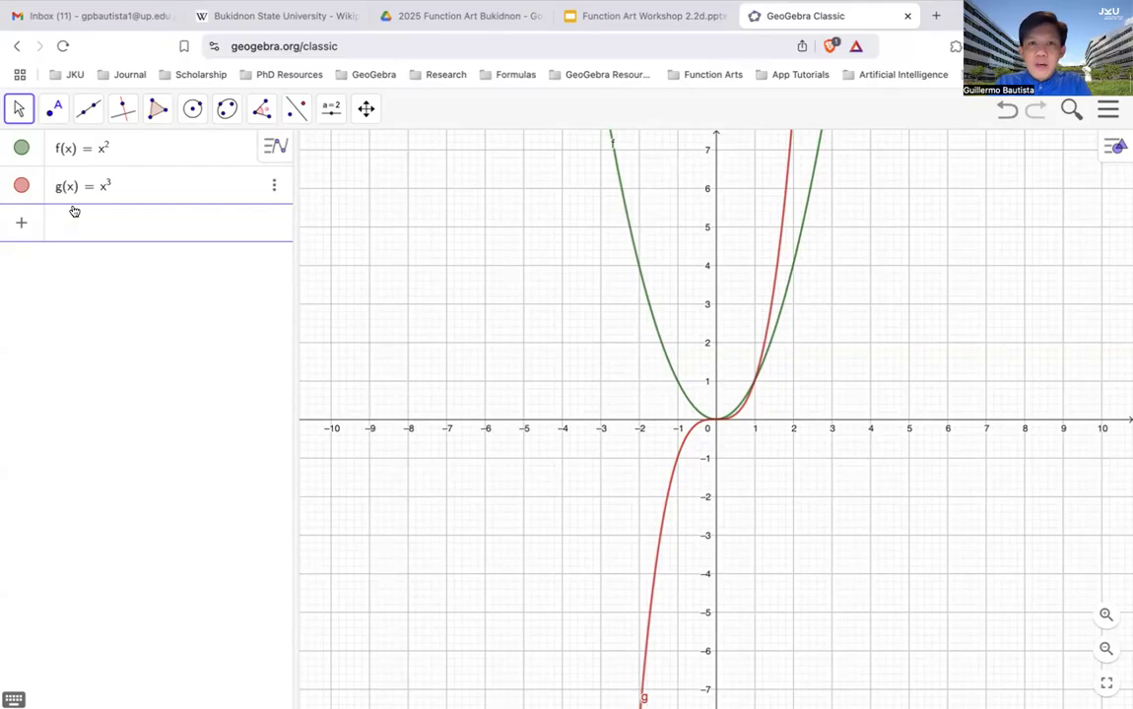
left_click(591, 17)
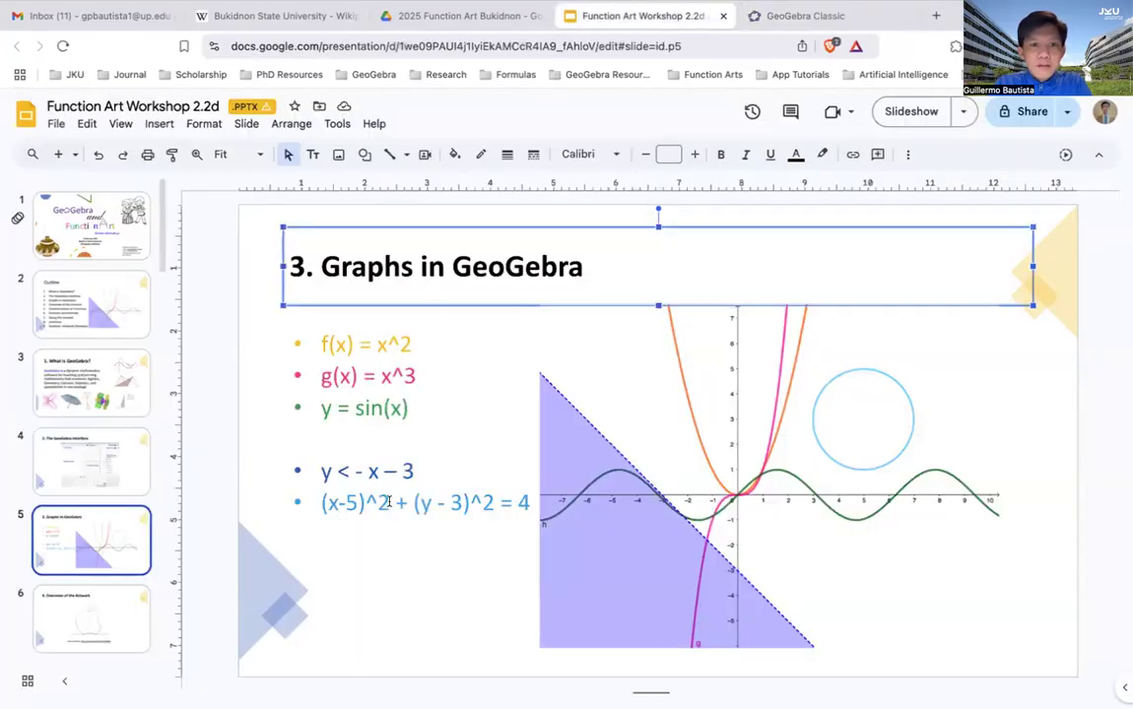
left_click(783, 16)
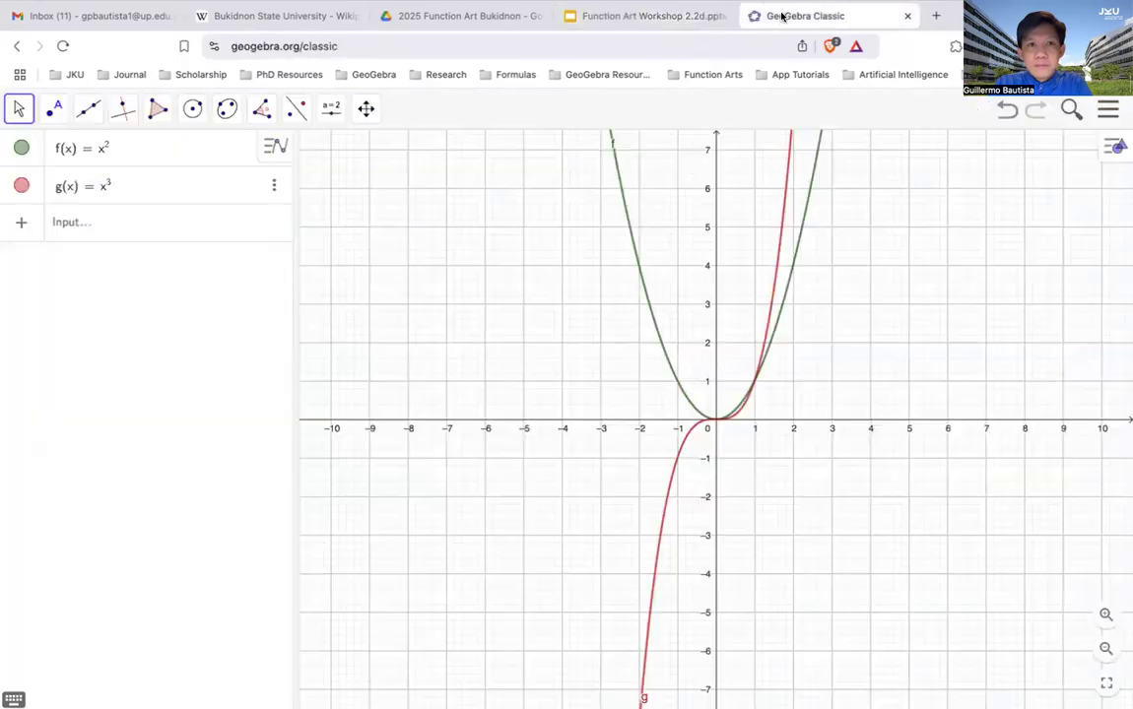
Graph the function h(x) = sin(x) as a new entry below g
left_click(190, 240)
type("h(x) = sin(x")
key("Return")
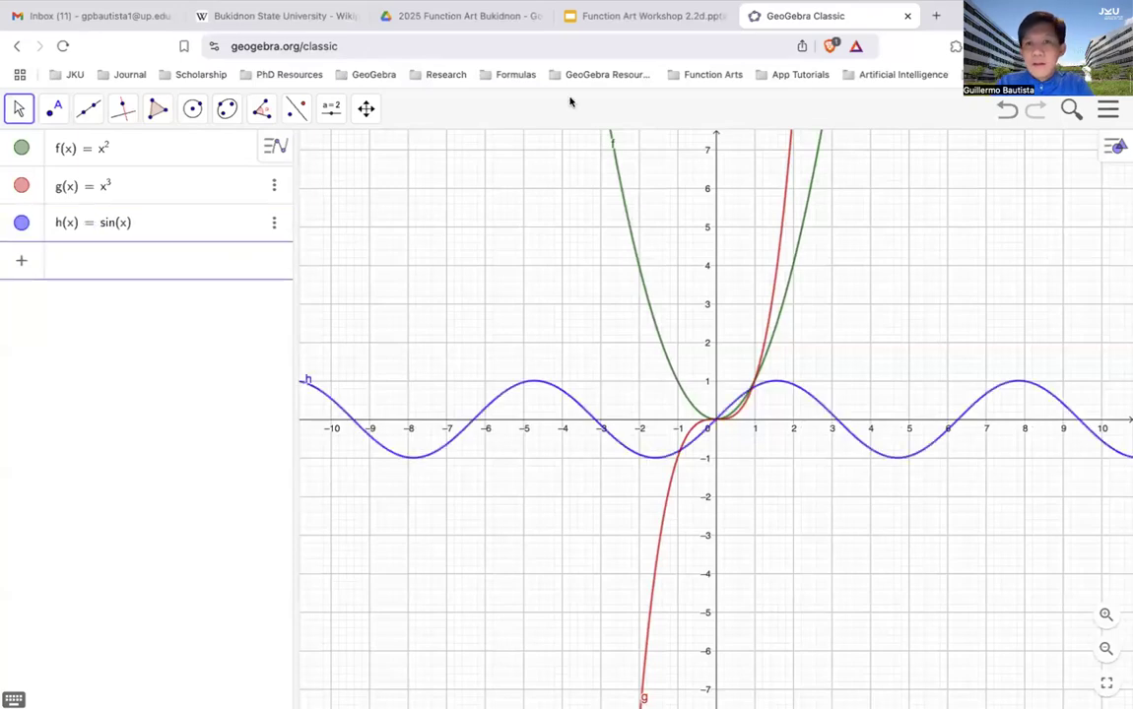
Check the inequality and circle equation on the "Graphs in GeoGebra" slide and return to GeoGebra Classic
left_click(579, 18)
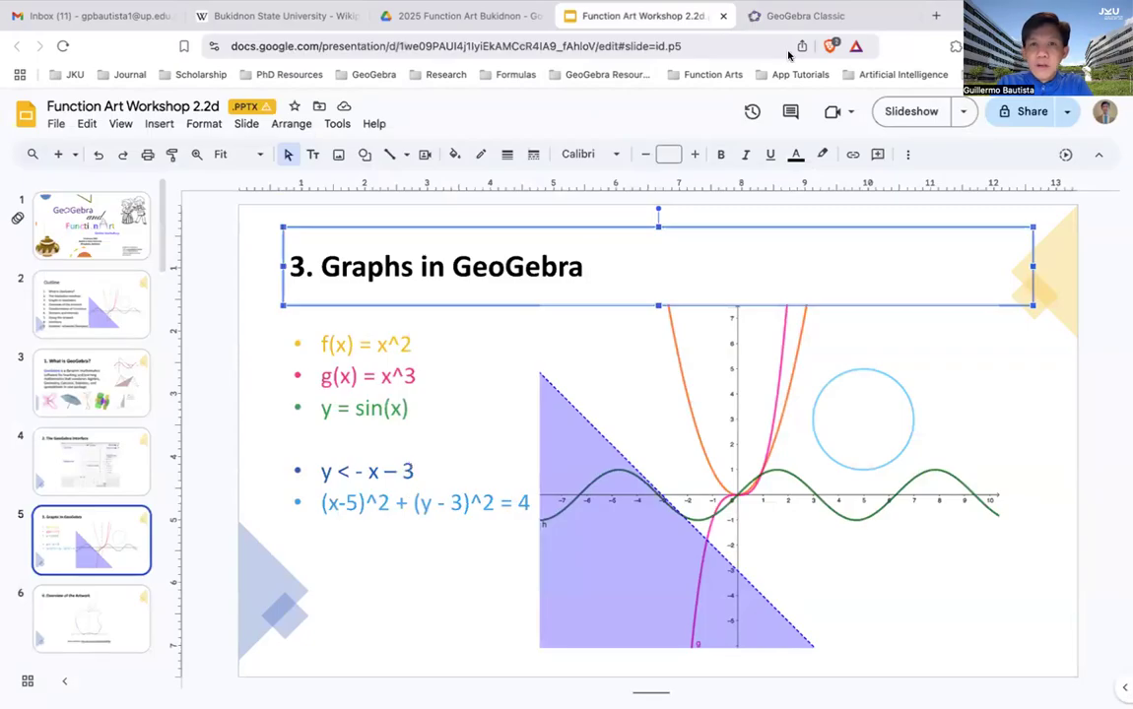
left_click(803, 17)
Start an inequality in y in the empty input row, trying out y < x and the ≤ sign
left_click(173, 272)
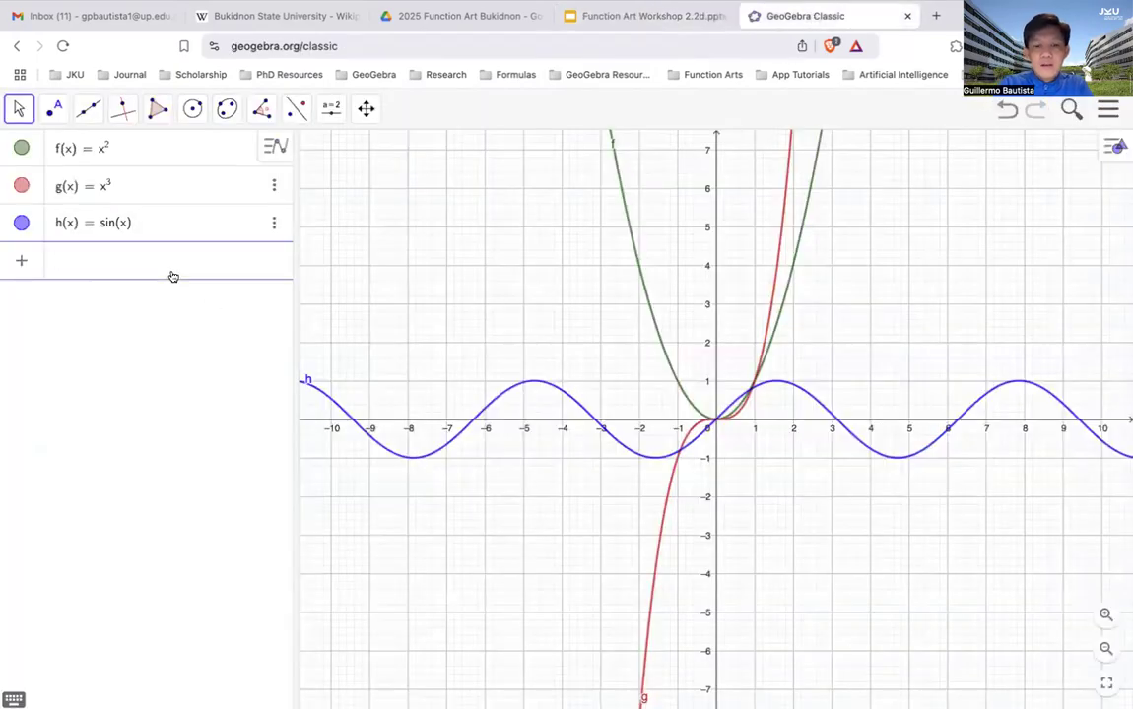
type("y<x")
key("BackSpace")
type("=x")
key("BackSpace")
key("BackSpace")
type("< x ")
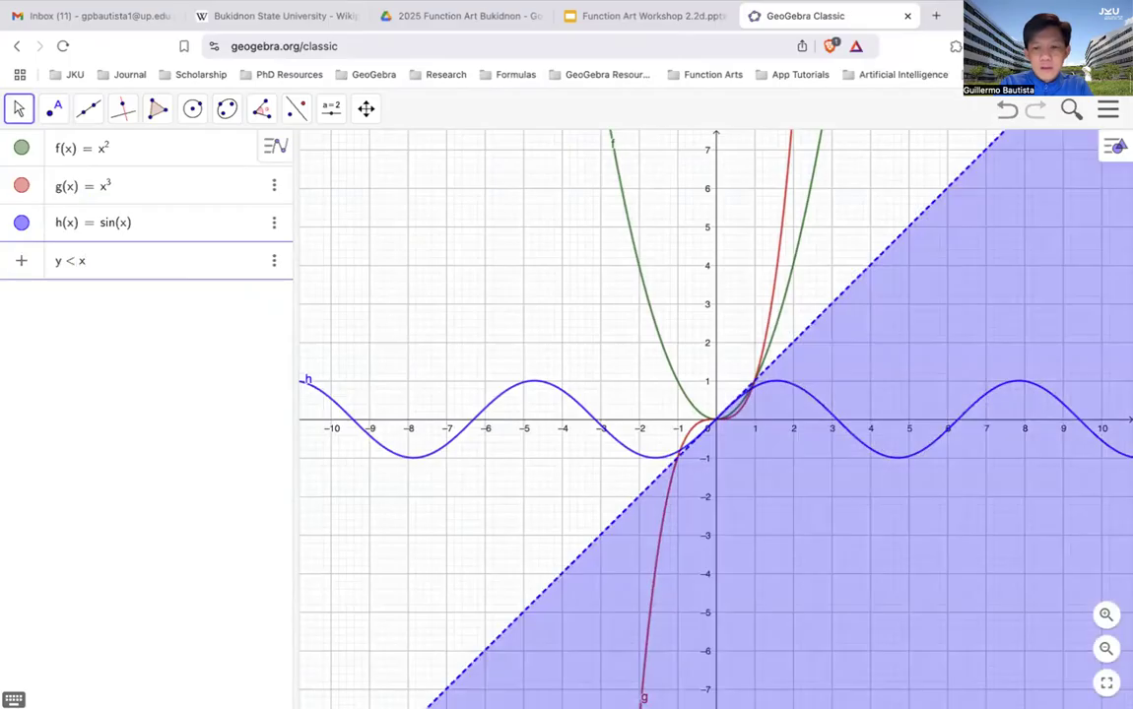
type("=")
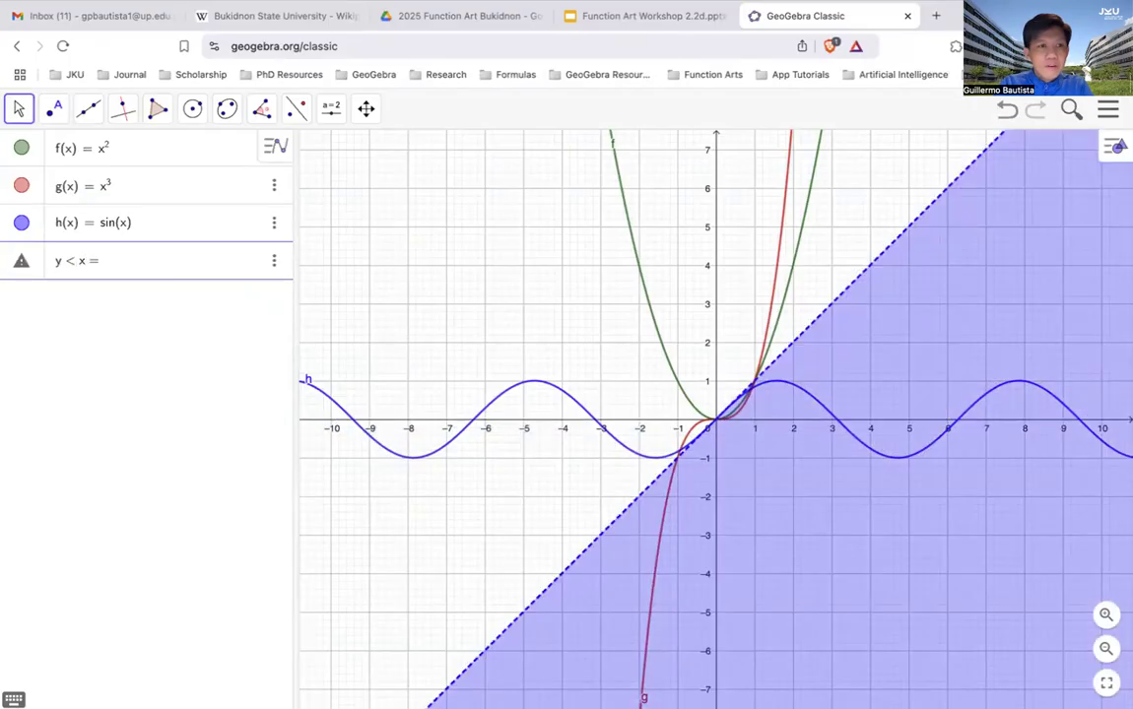
key("BackSpace")
key("BackSpace")
type("=")
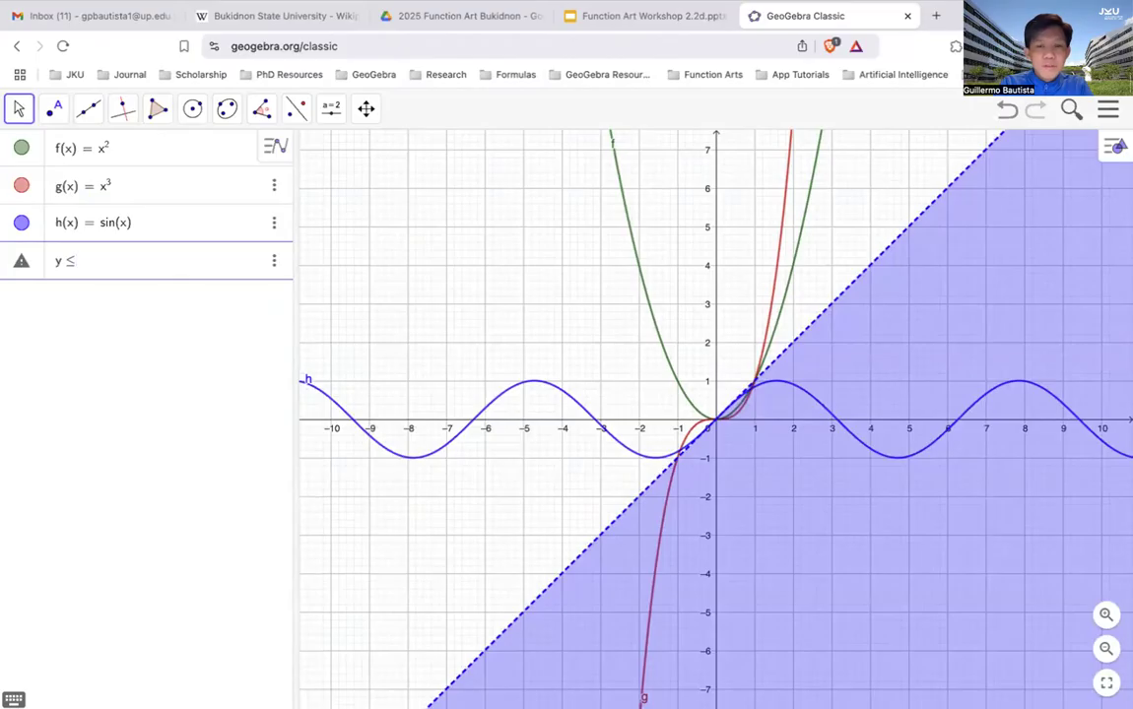
Complete the inequality as y < -x - 3 and graph it
key("BackSpace")
type("<")
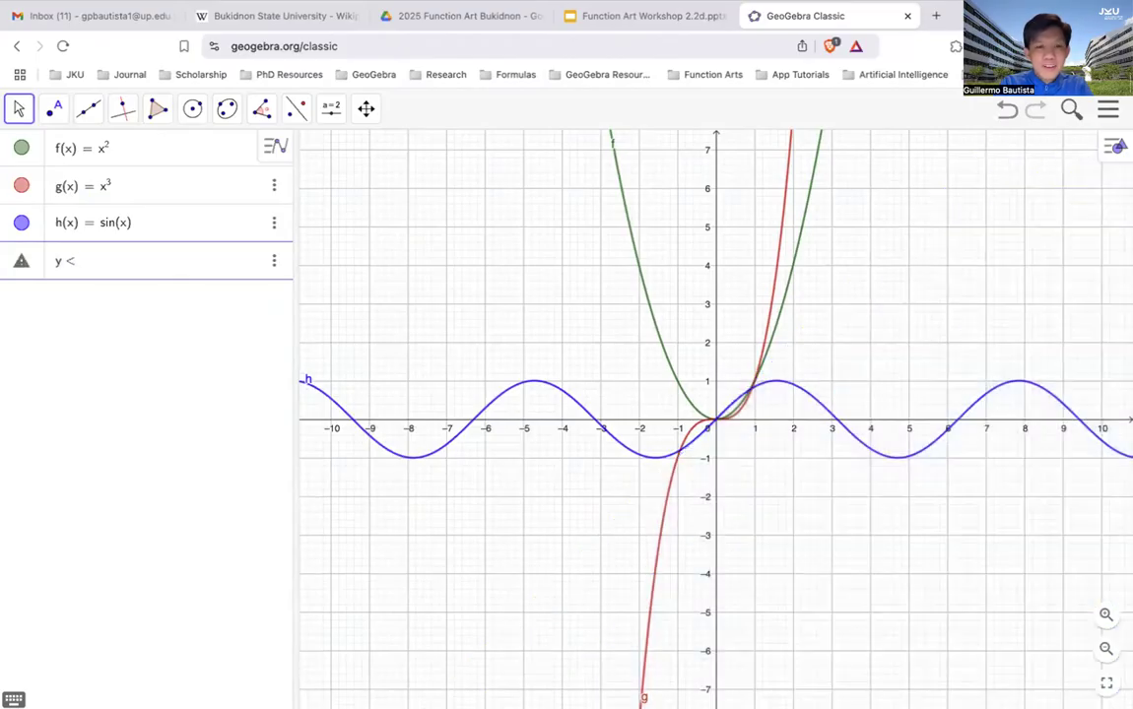
type("=")
key("BackSpace")
type("-x")
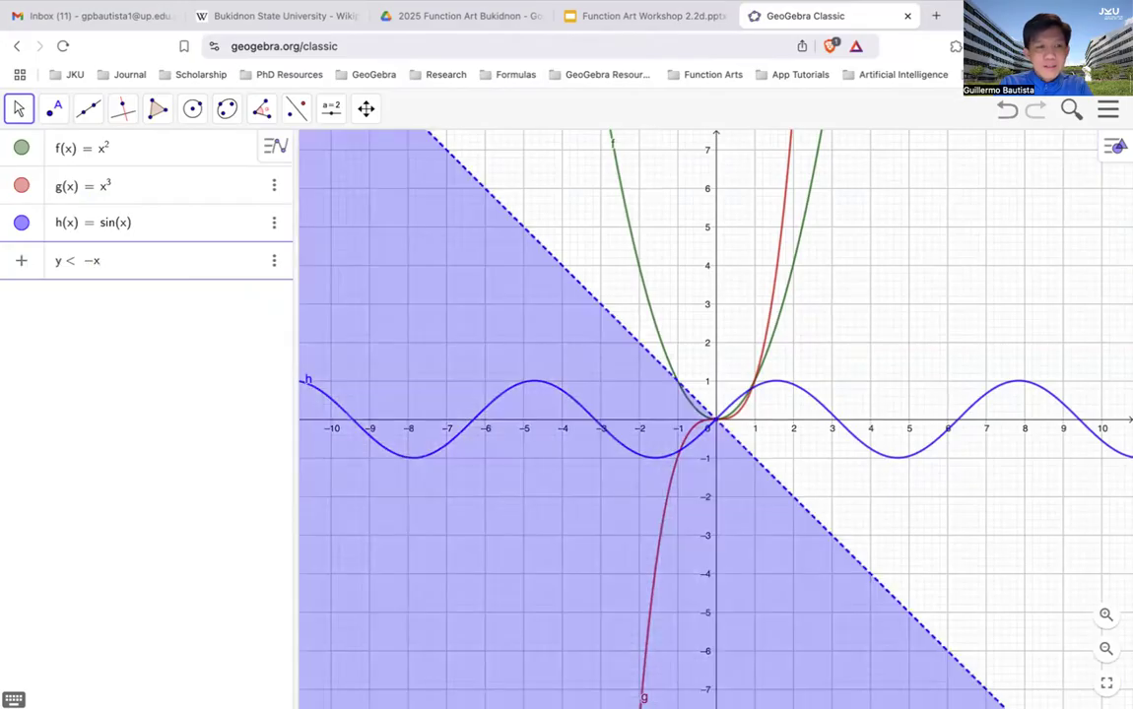
type("-")
key("BackSpace")
type("-3")
key("Return")
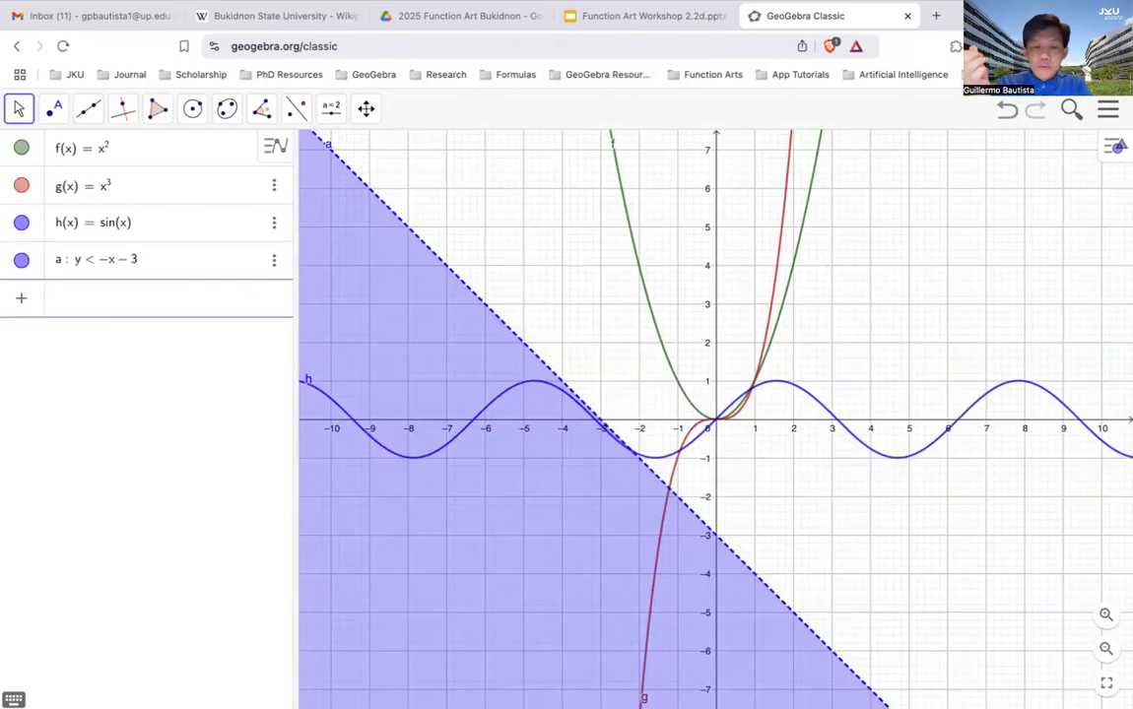
type("x")
key("BackSpace")
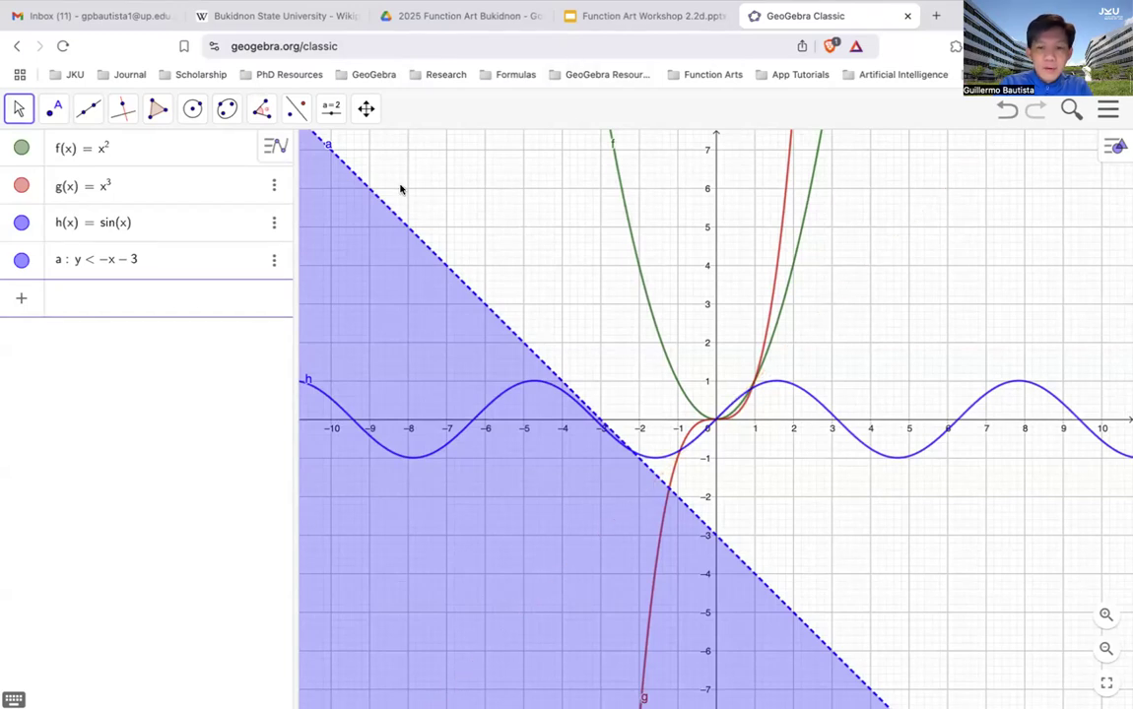
type("(x")
type("-2")
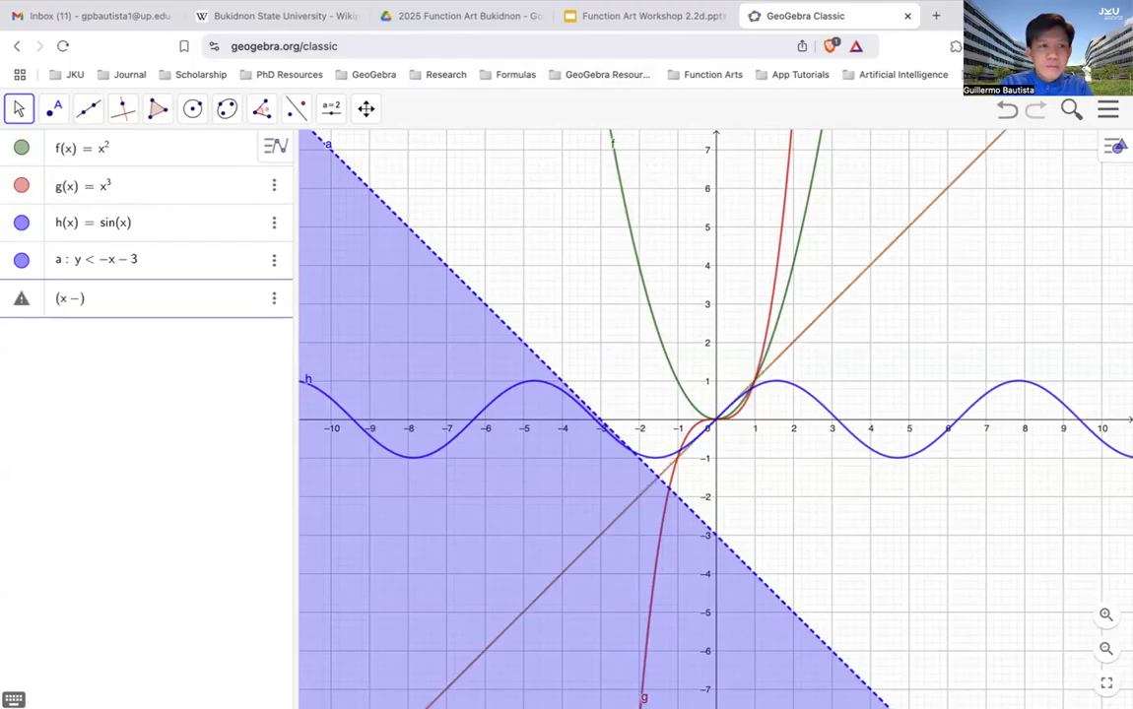
type("^2")
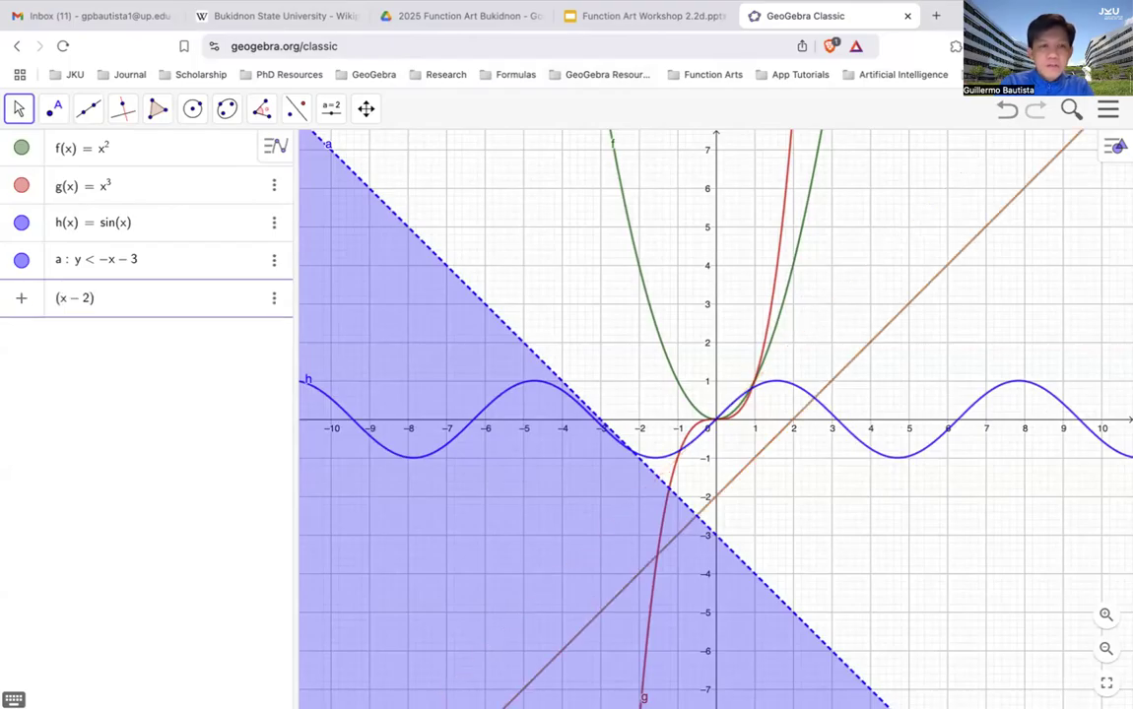
type("+")
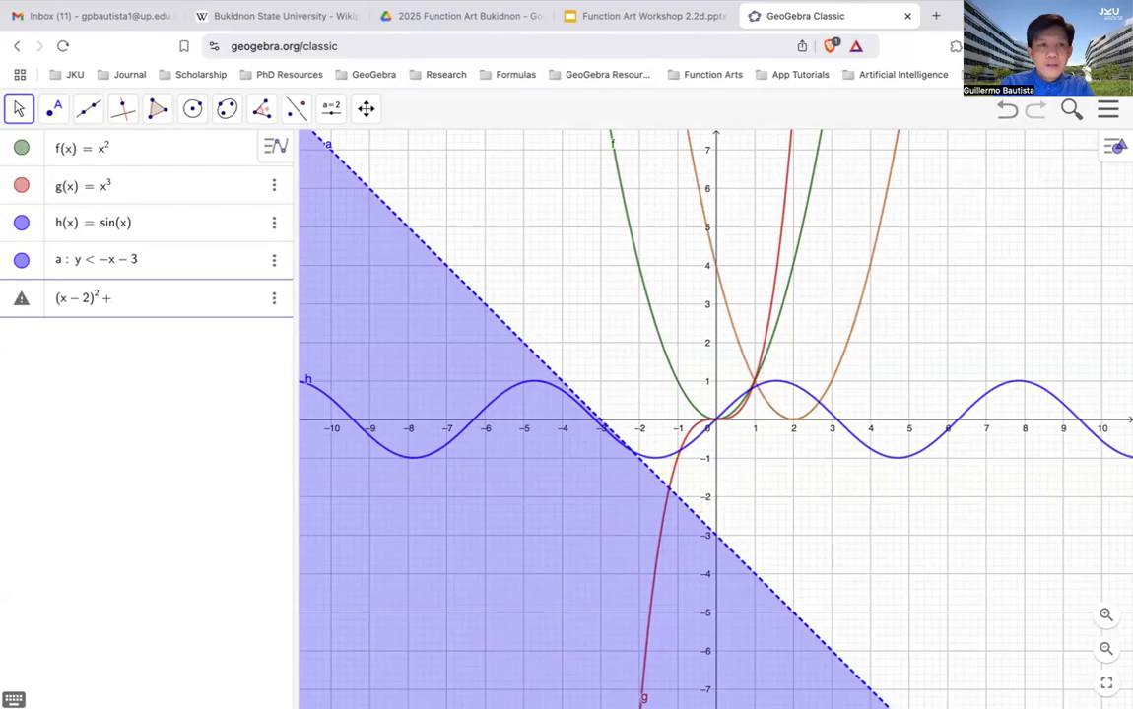
type(")")
key("Left")
key("BackSpace")
key("BackSpace")
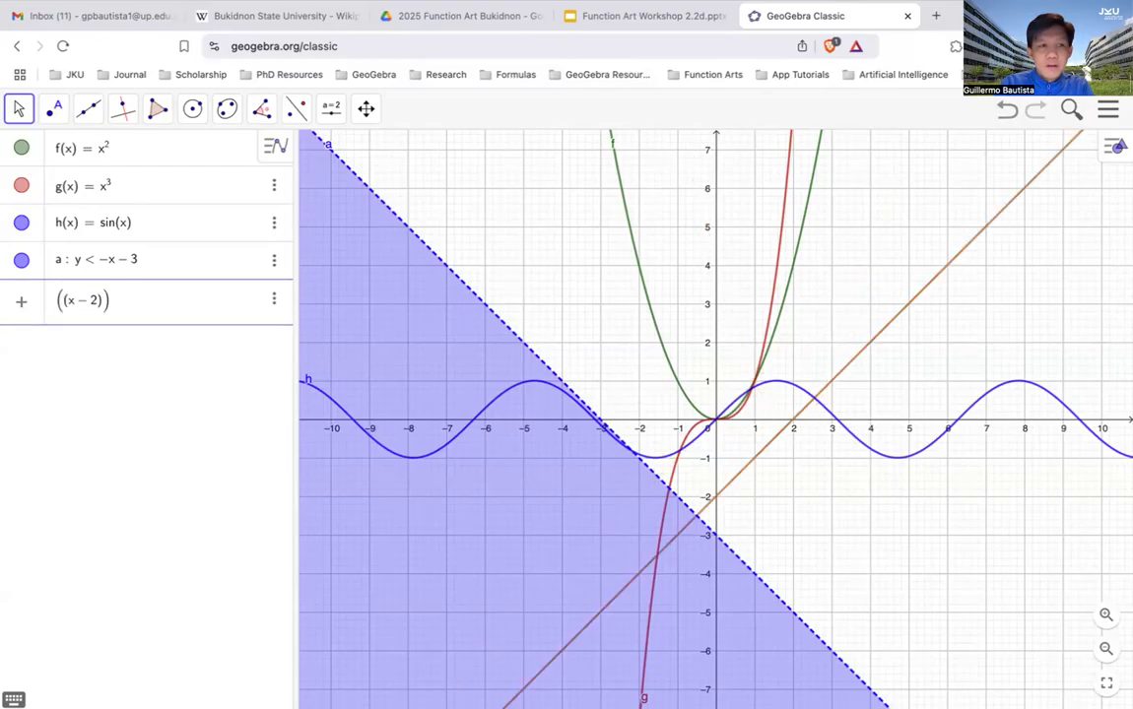
key("BackSpace")
key("BackSpace")
key("BackSpace")
key("BackSpace")
key("BackSpace")
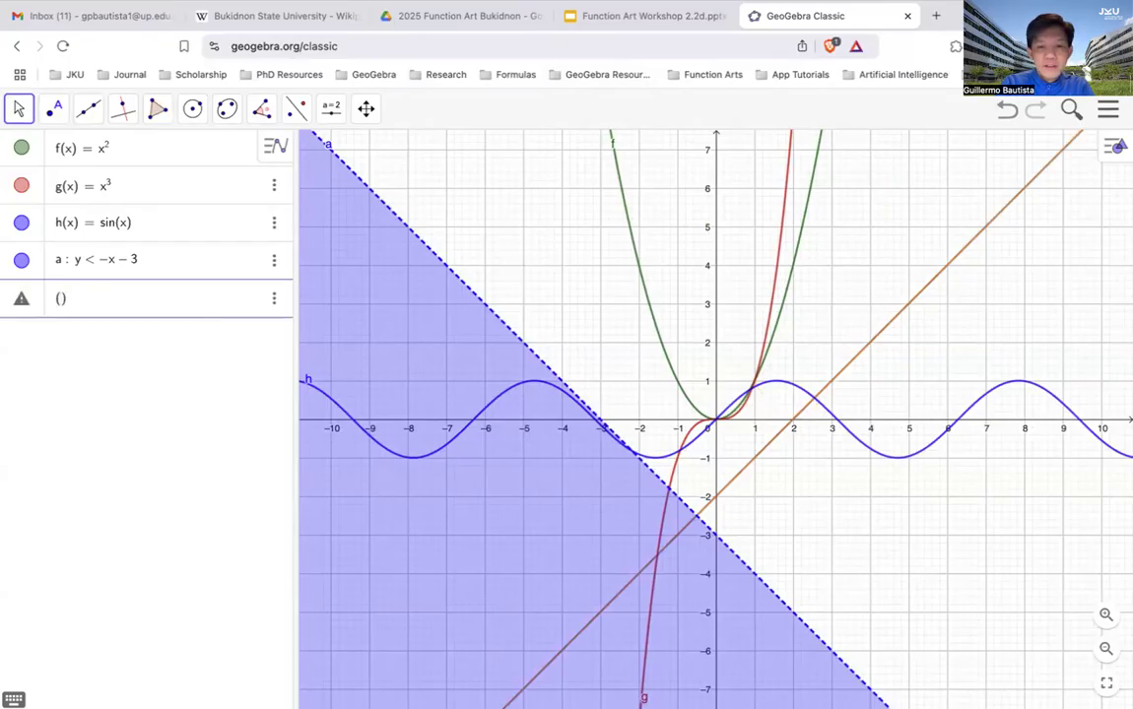
Graph the circle (x - 2)^2 + (y + 3)^2 = 4 in the new input row
type("x")
type("-2")
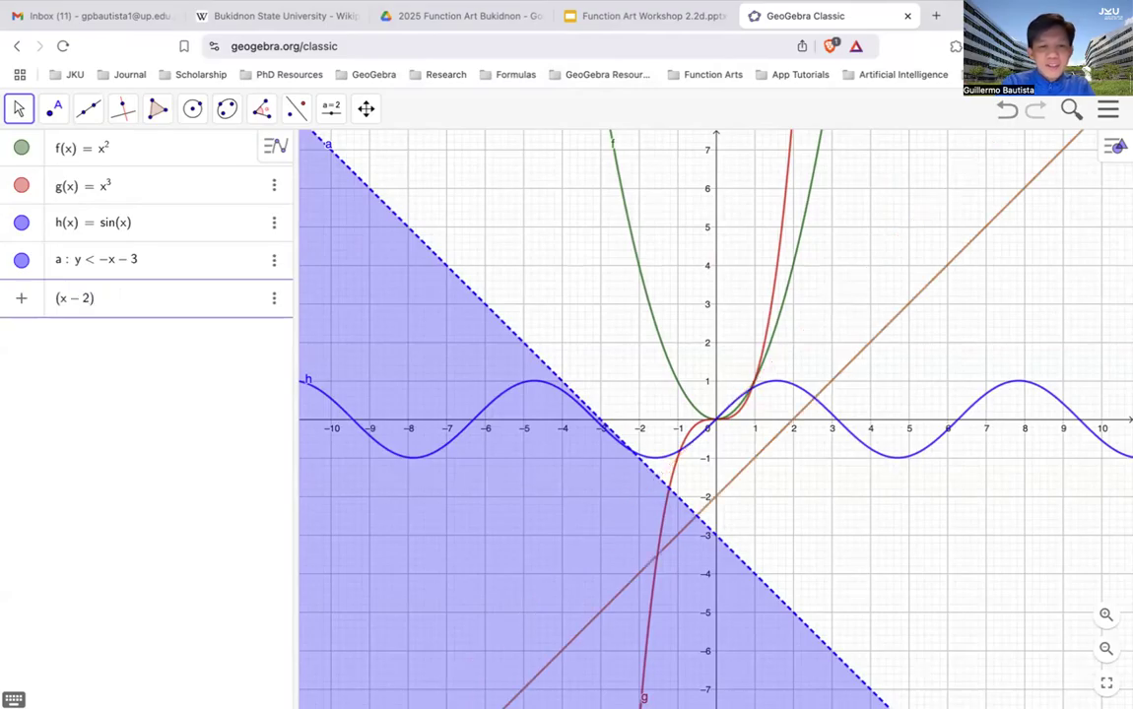
type("^2+(y")
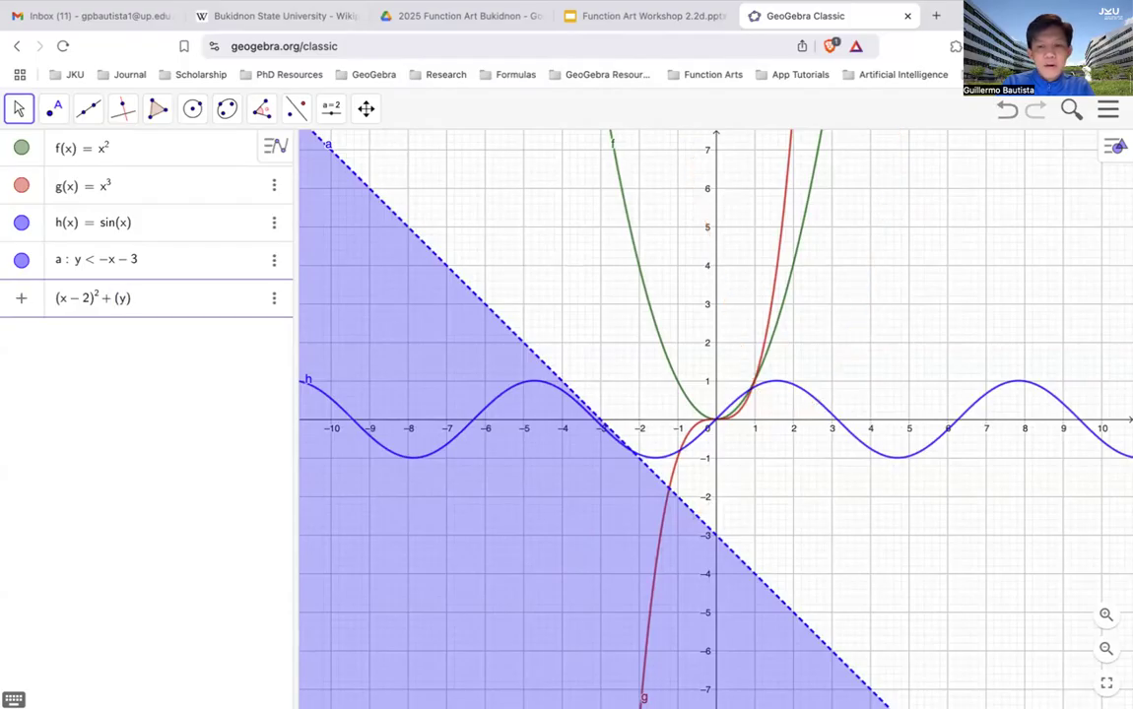
type("+2")
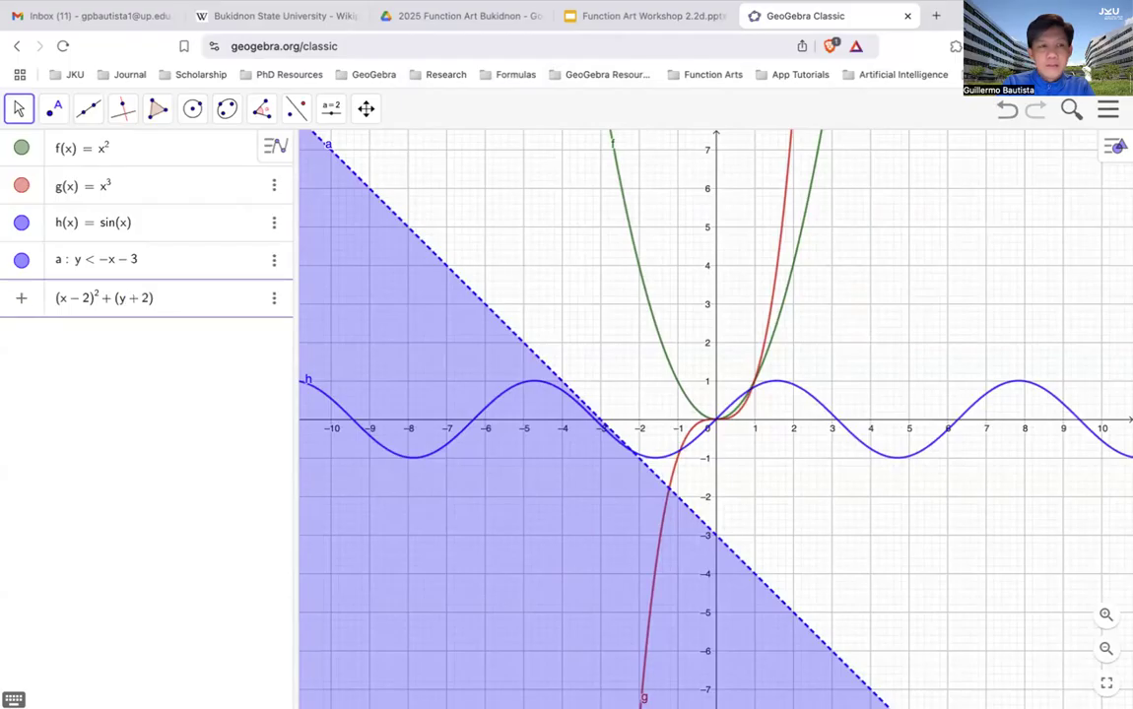
key("BackSpace")
type("3")
type("^2")
type("=4")
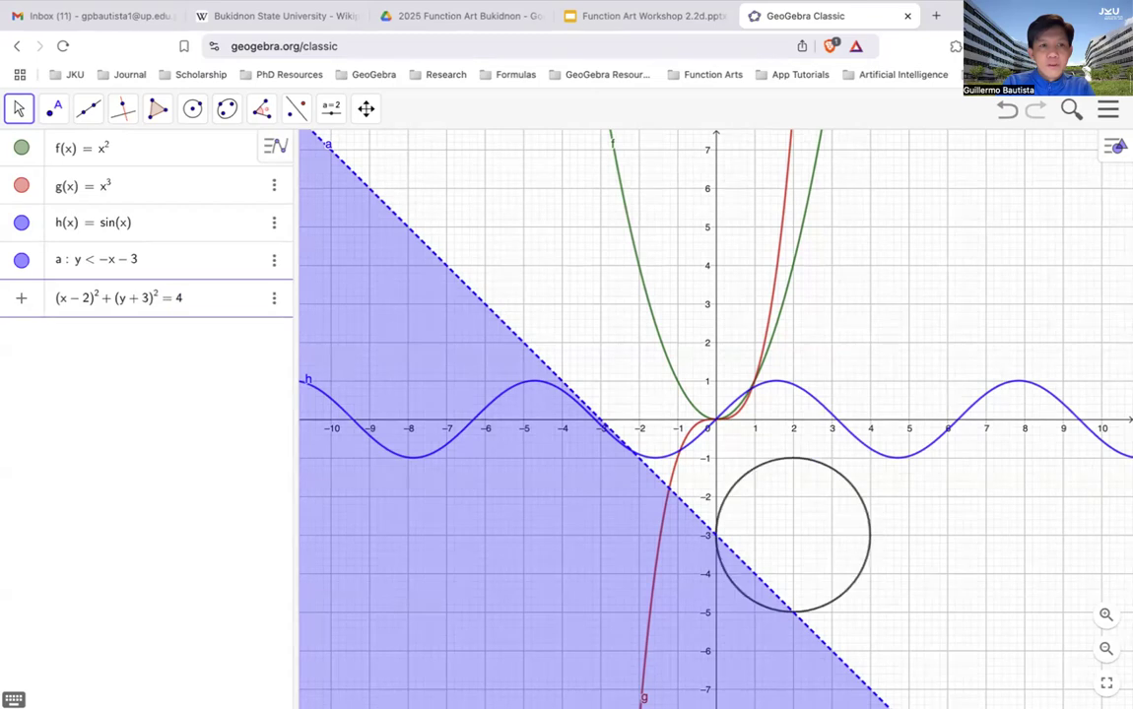
key("Return")
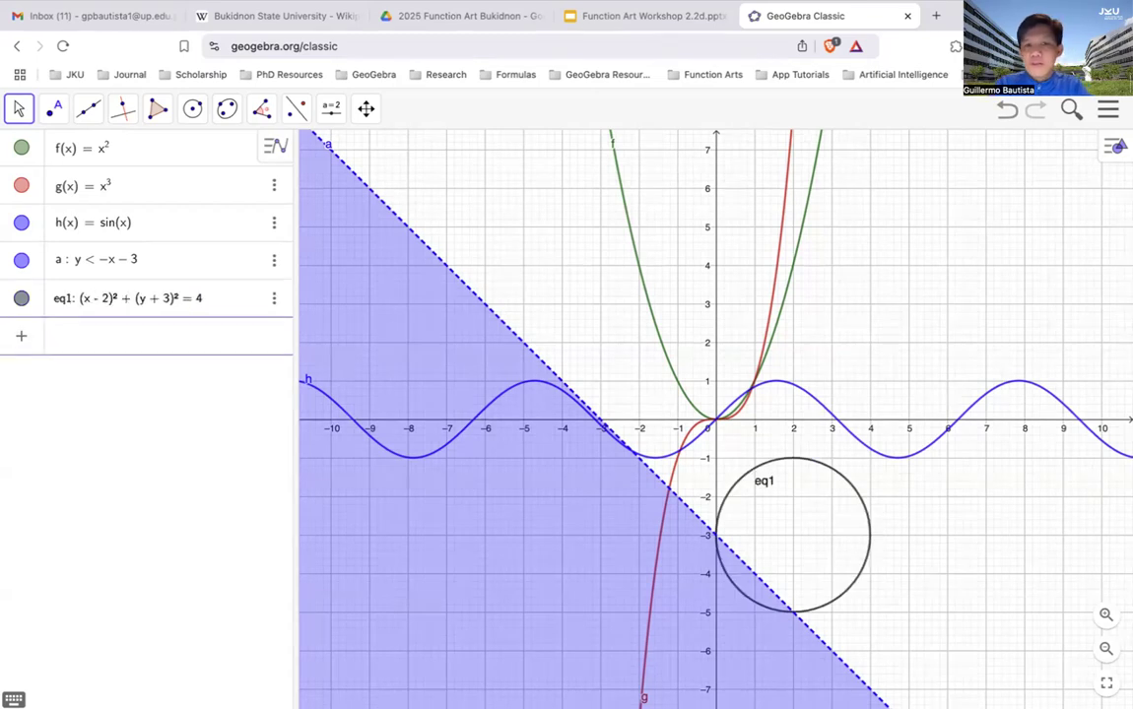
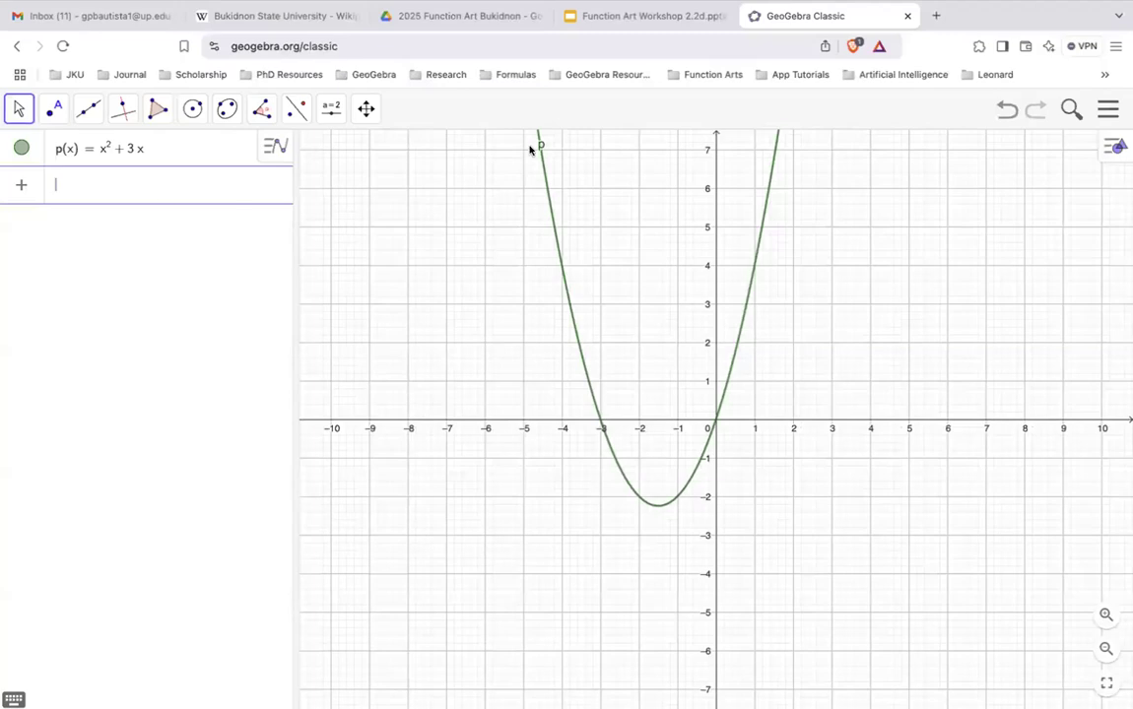
Check the definition of q(x) on the "Transformation of Functions (2)" slide and return to GeoGebra Classic
left_click(615, 17)
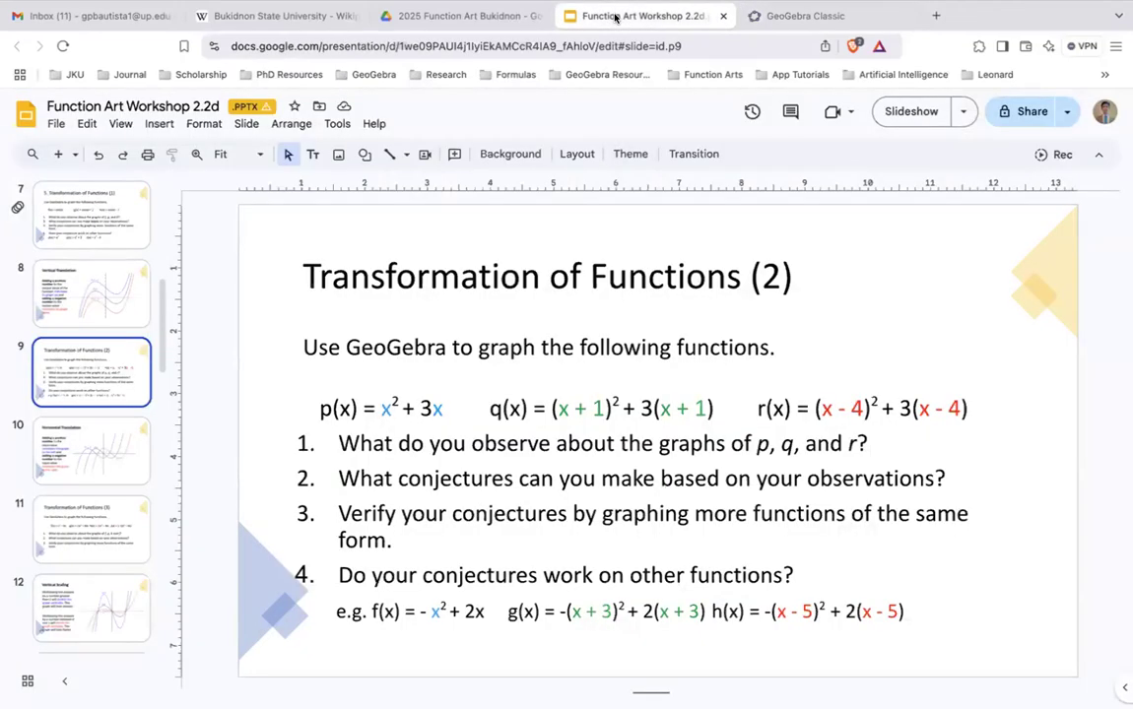
left_click(798, 20)
left_click(139, 195)
type("q(x)")
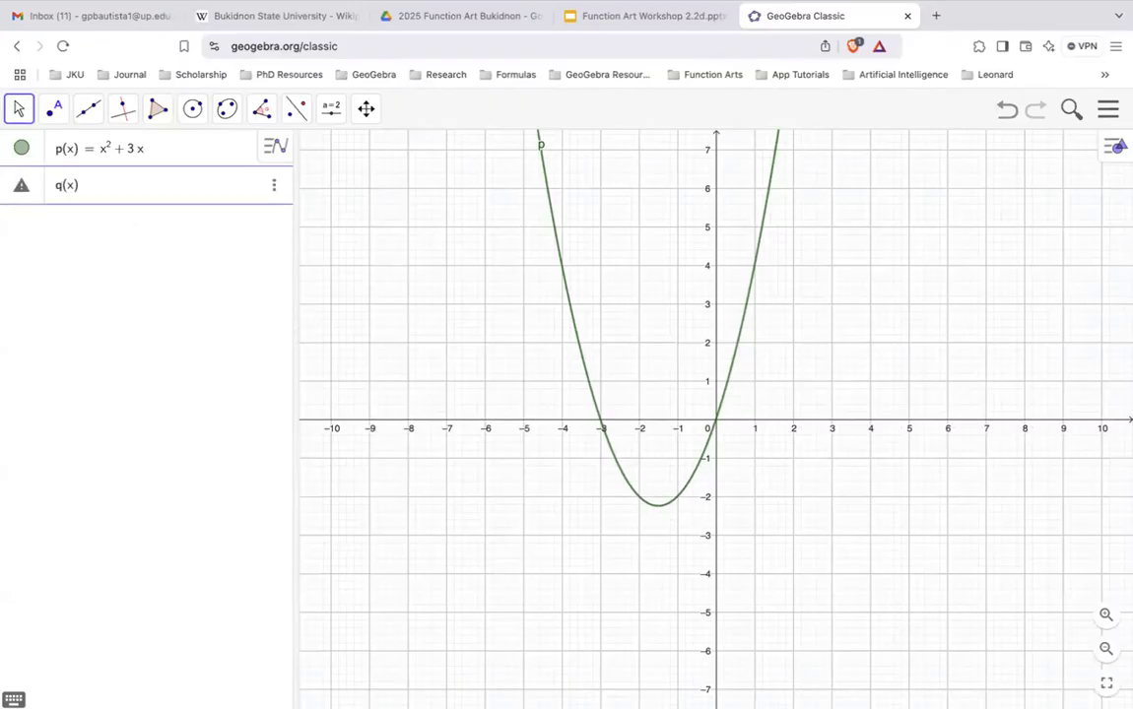
type("=(")
type("x")
type("x ")
type("+1")
key("Right")
type("^2")
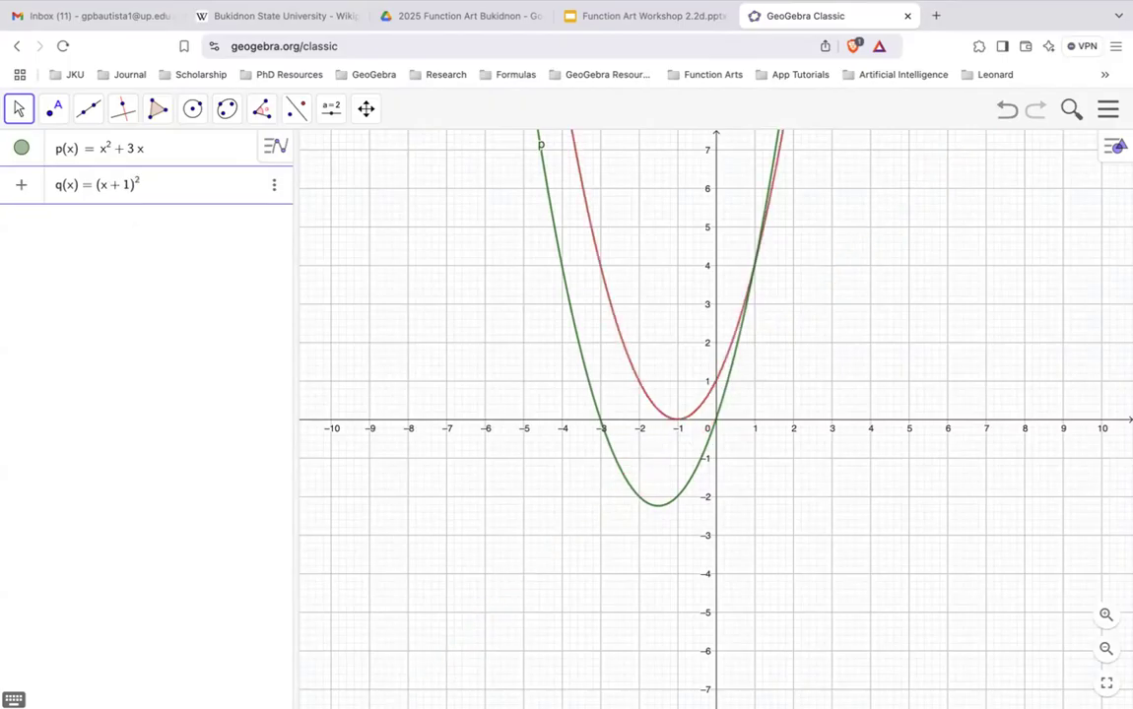
type("+")
type(")")
key("BackSpace")
key("BackSpace")
key("BackSpace")
type("^2")
key("BackSpace")
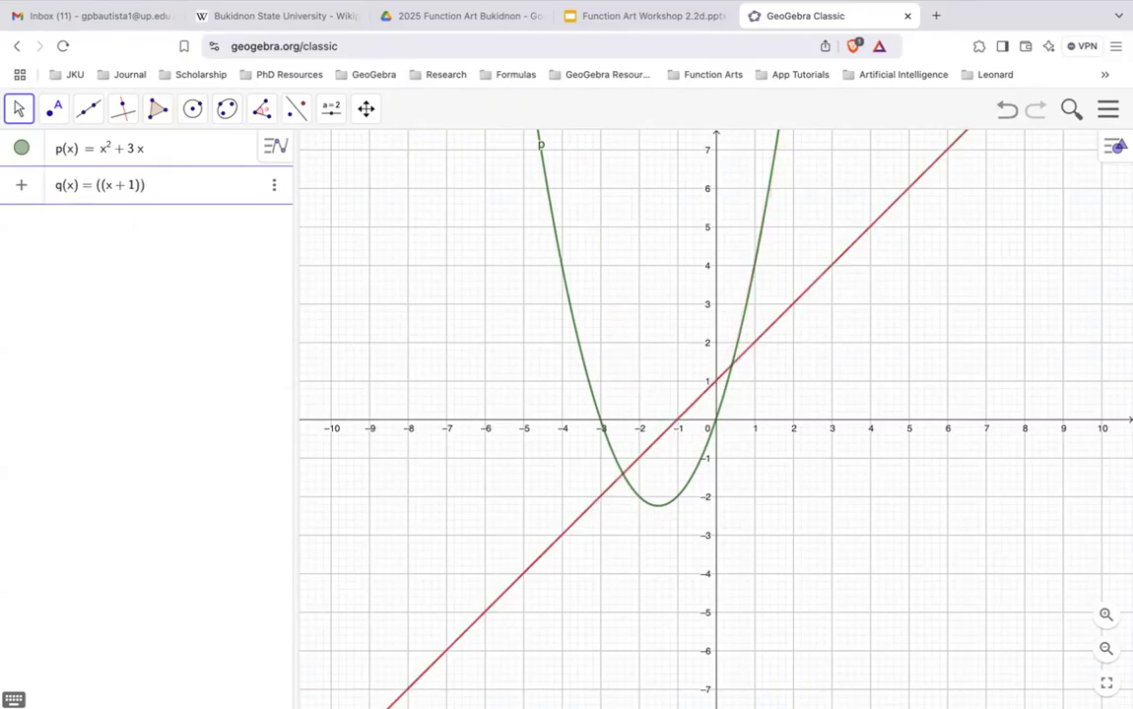
key("BackSpace")
key("BackSpace")
key("BackSpace")
key("BackSpace")
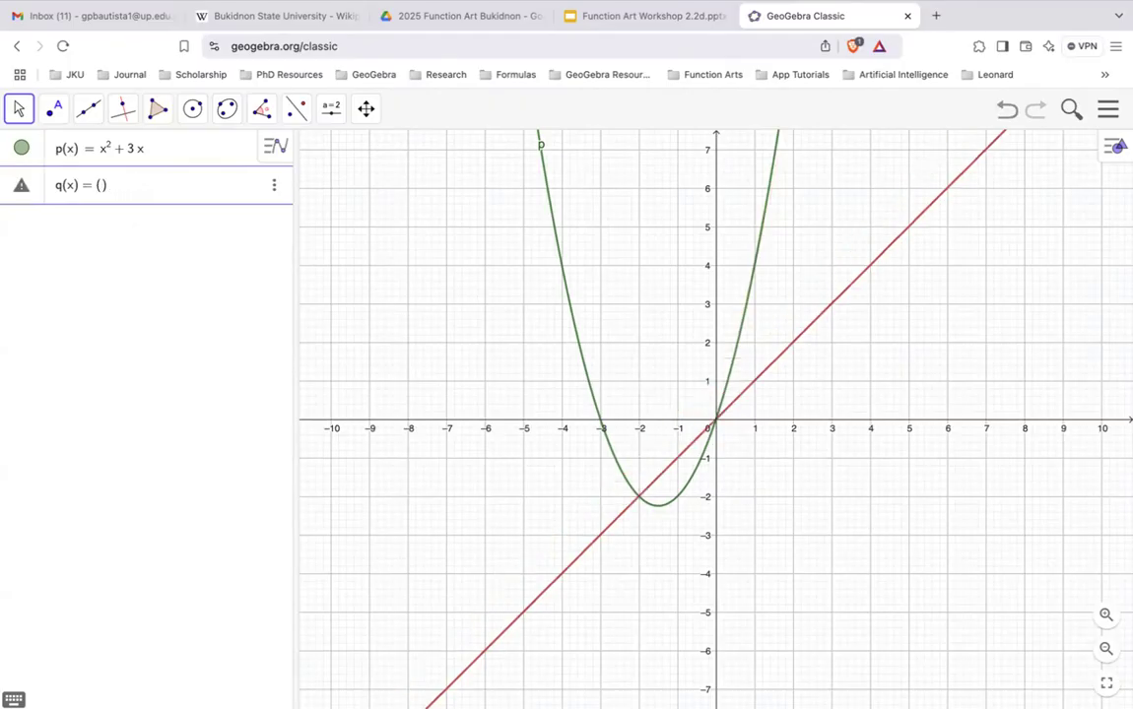
type("x + 1)")
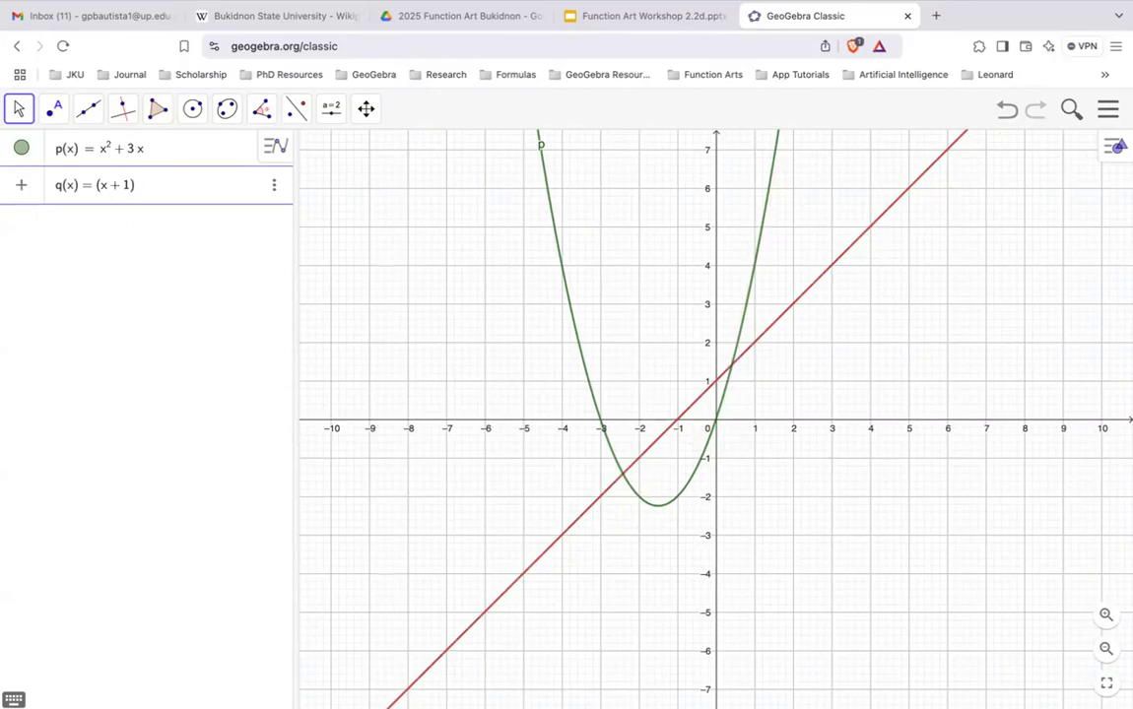
type("^2 + 3)")
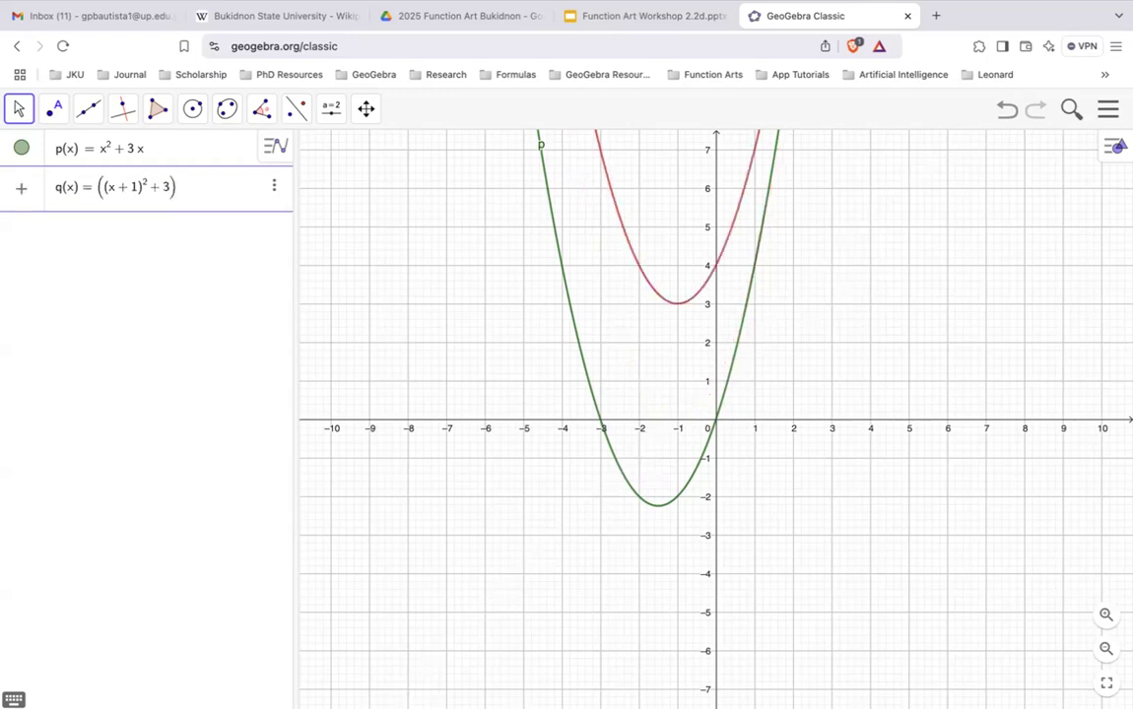
key("BackSpace")
key("BackSpace")
key("BackSpace")
key("BackSpace")
key("BackSpace")
key("BackSpace")
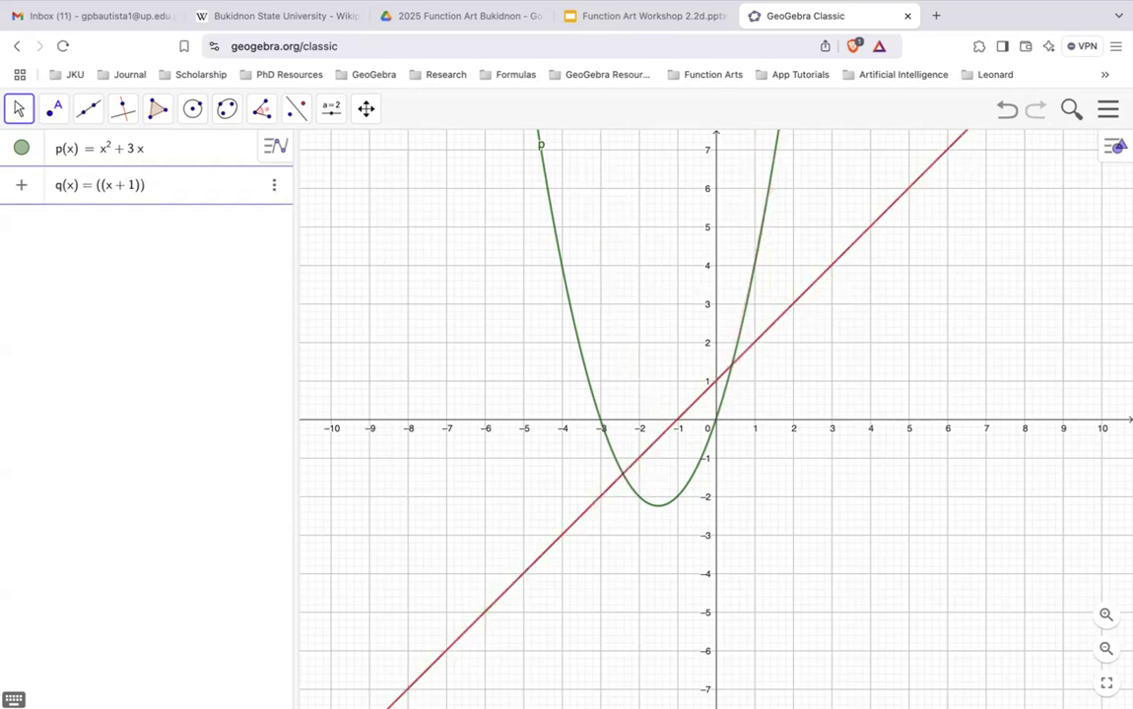
key("BackSpace")
key("BackSpace")
key("BackSpace")
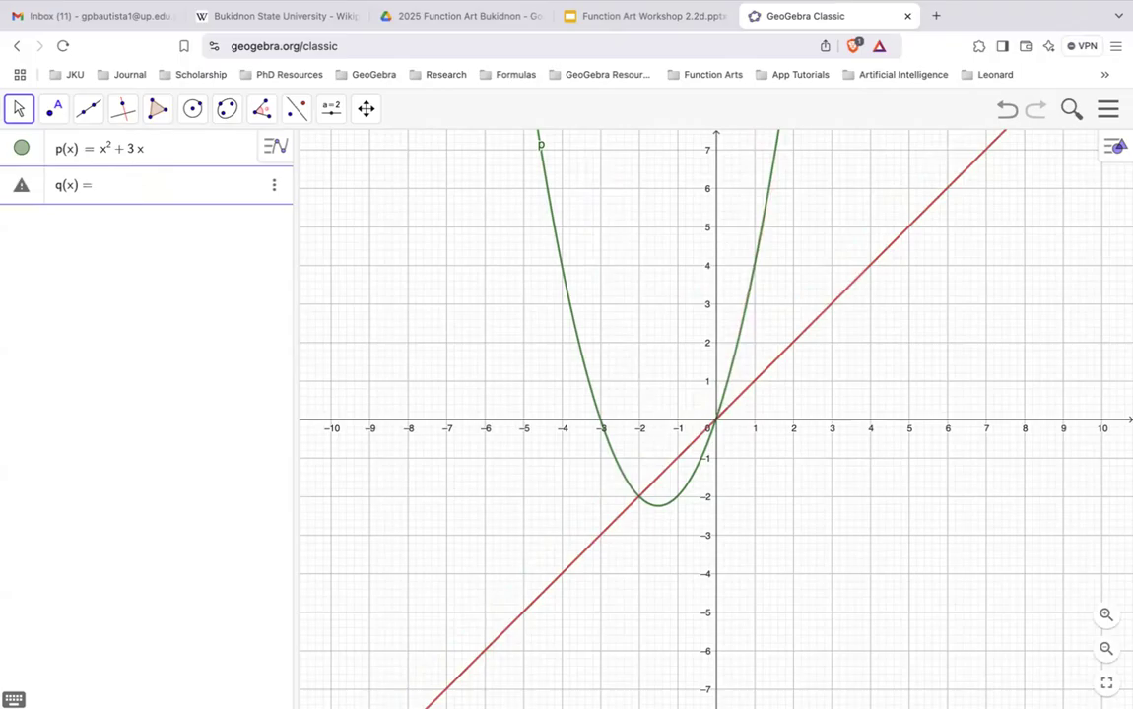
Copy the q(x) = (x + 1)^2 + 3(x + 1) equation from the presentation slide and switch back to GeoGebra Classic
left_click(635, 15)
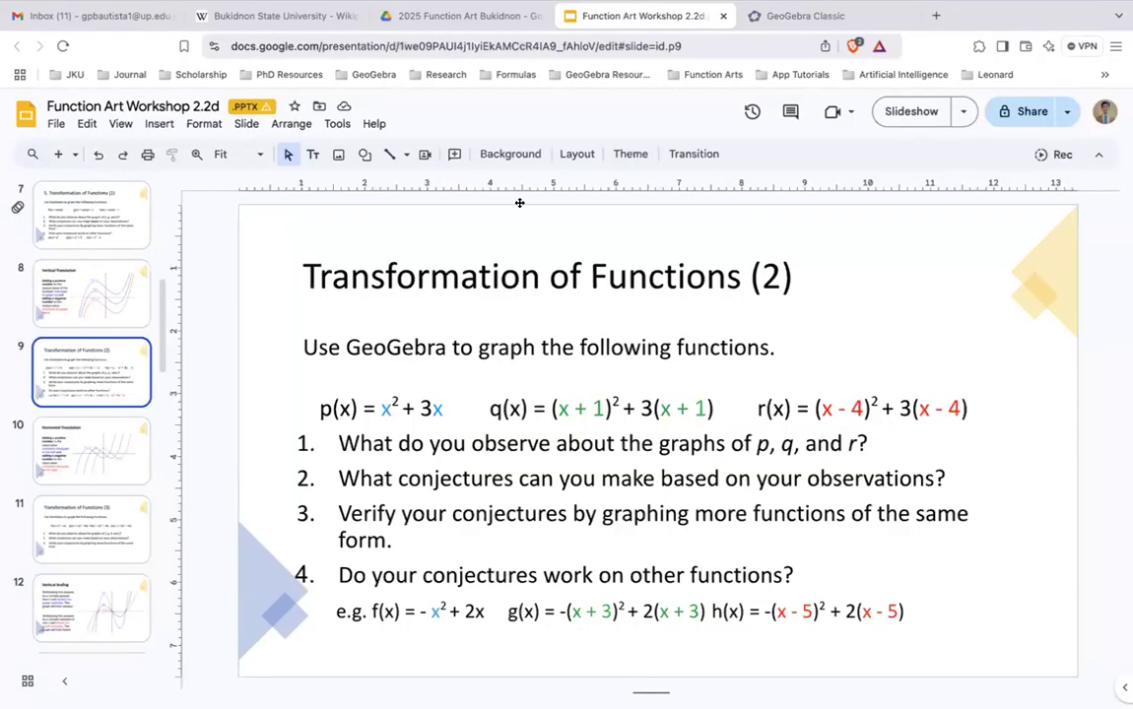
left_click_drag(717, 406, 486, 407)
key("ctrl+c")
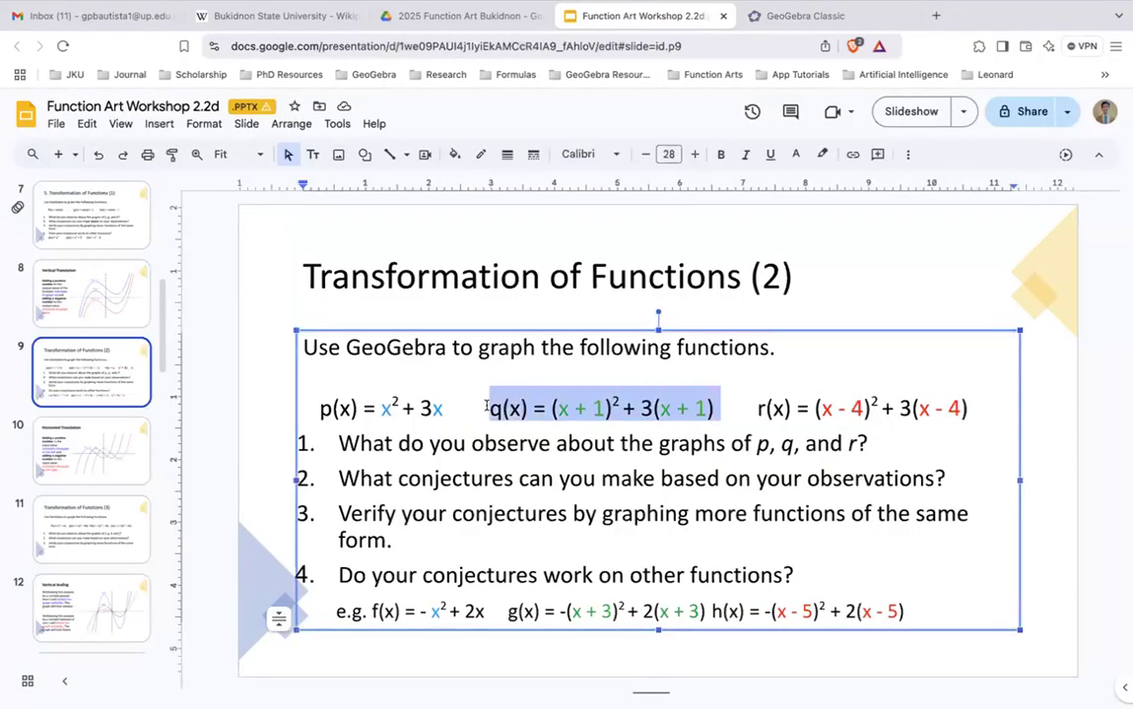
left_click(799, 15)
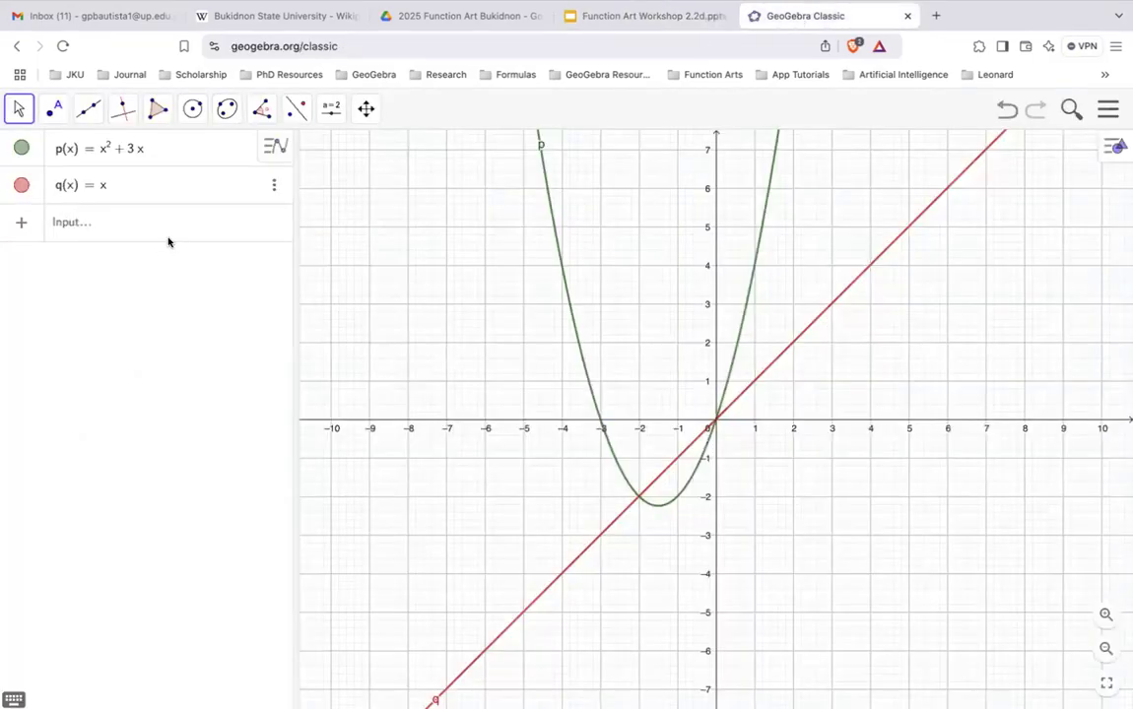
Replace the q(x) entry with the copied equation and correct its exponent to get q(x) = (x + 1)^2 + 3(x + 1)
left_click(151, 185)
key("BackSpace")
key("BackSpace")
key("BackSpace")
key("BackSpace")
key("BackSpace")
key("BackSpace")
key("ctrl+v")
left_click(159, 185)
key("BackSpace")
type("^2")
key("Return")
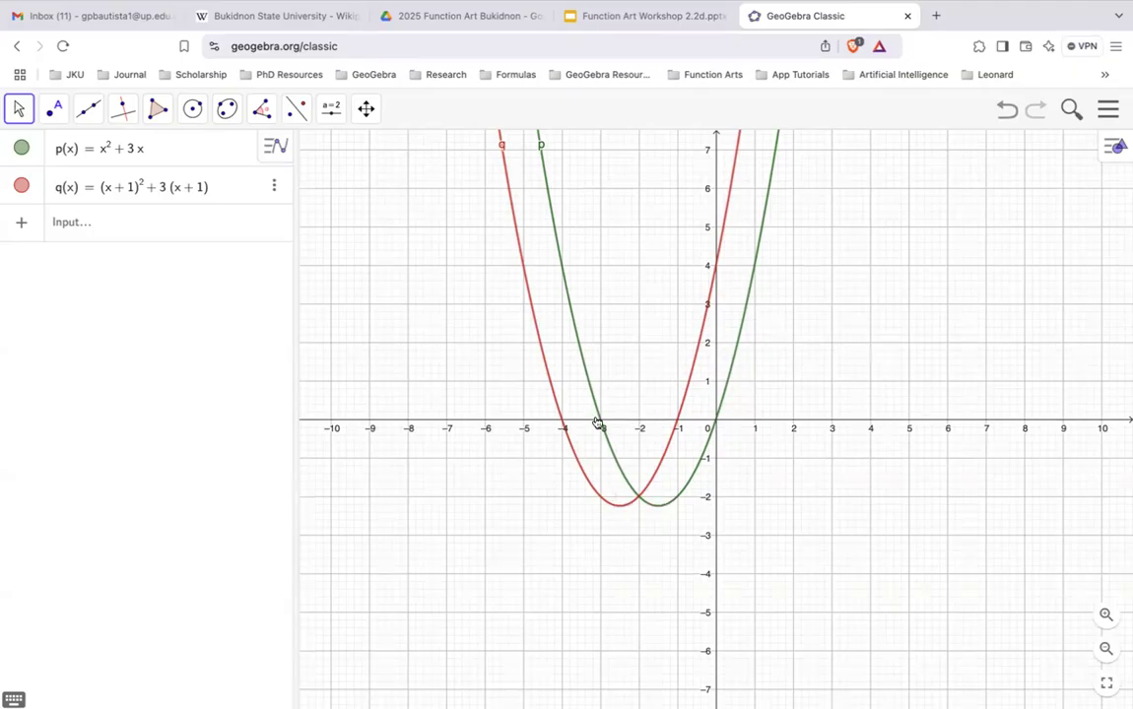
Duplicate the q(x) entry and change the squared term of the copy to (x - 4)^2
left_click(273, 187)
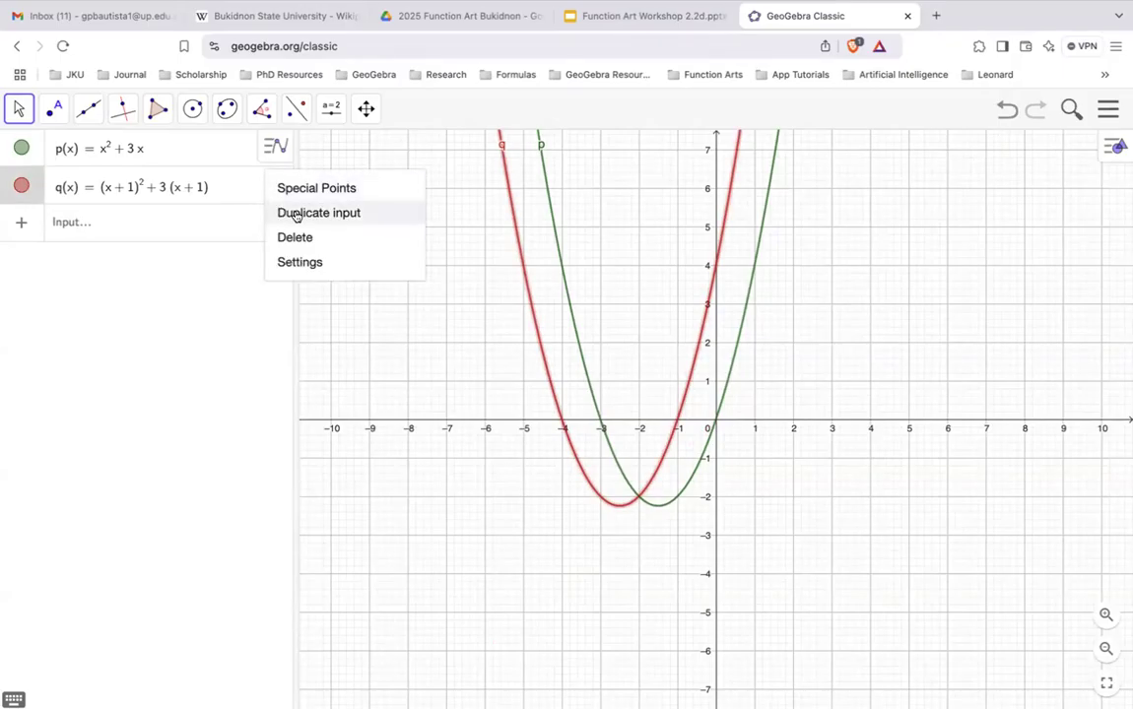
left_click(298, 215)
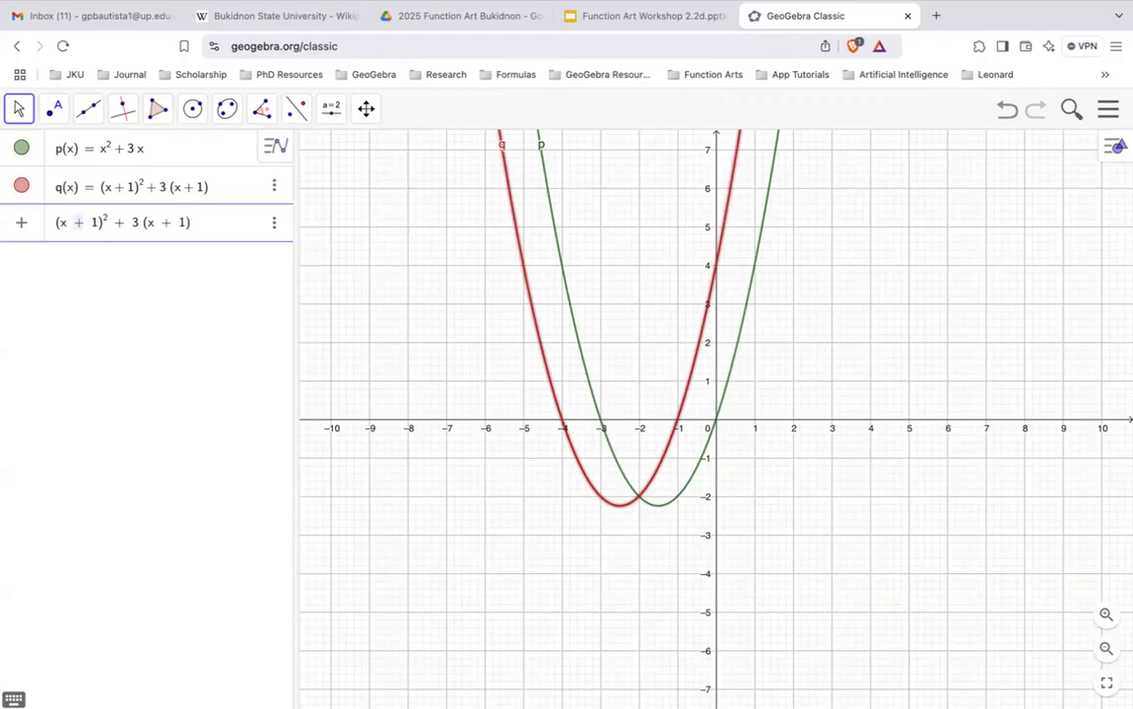
left_click(79, 221)
key("BackSpace")
type("-")
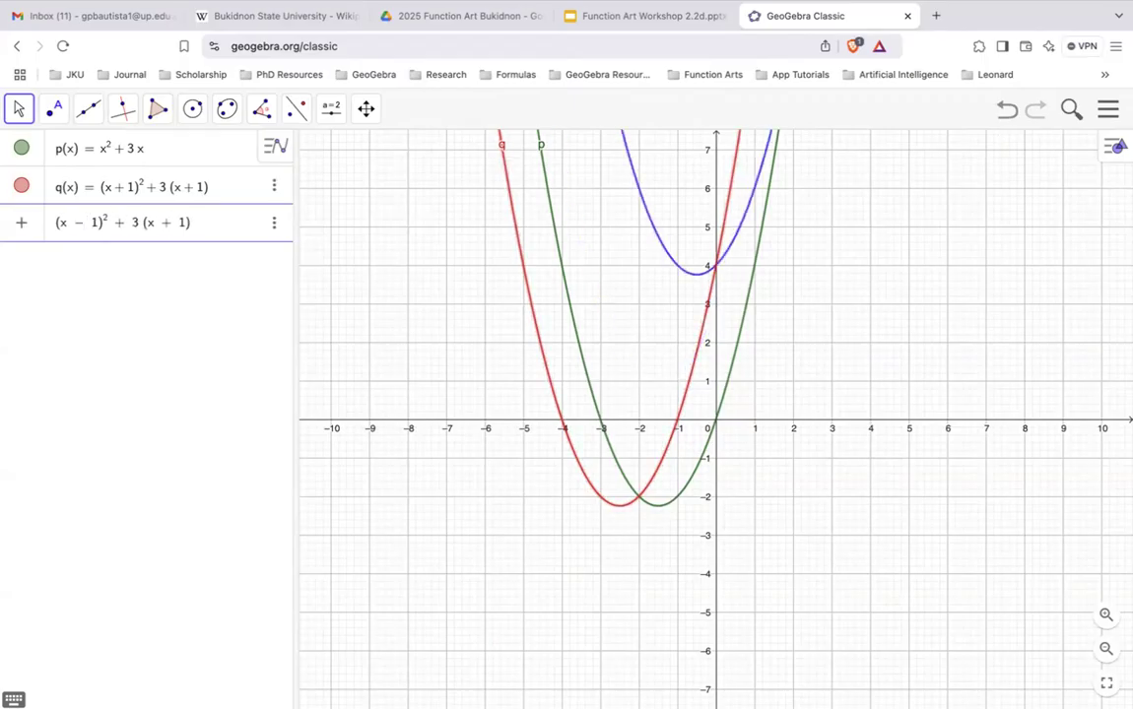
key("BackSpace")
type("4")
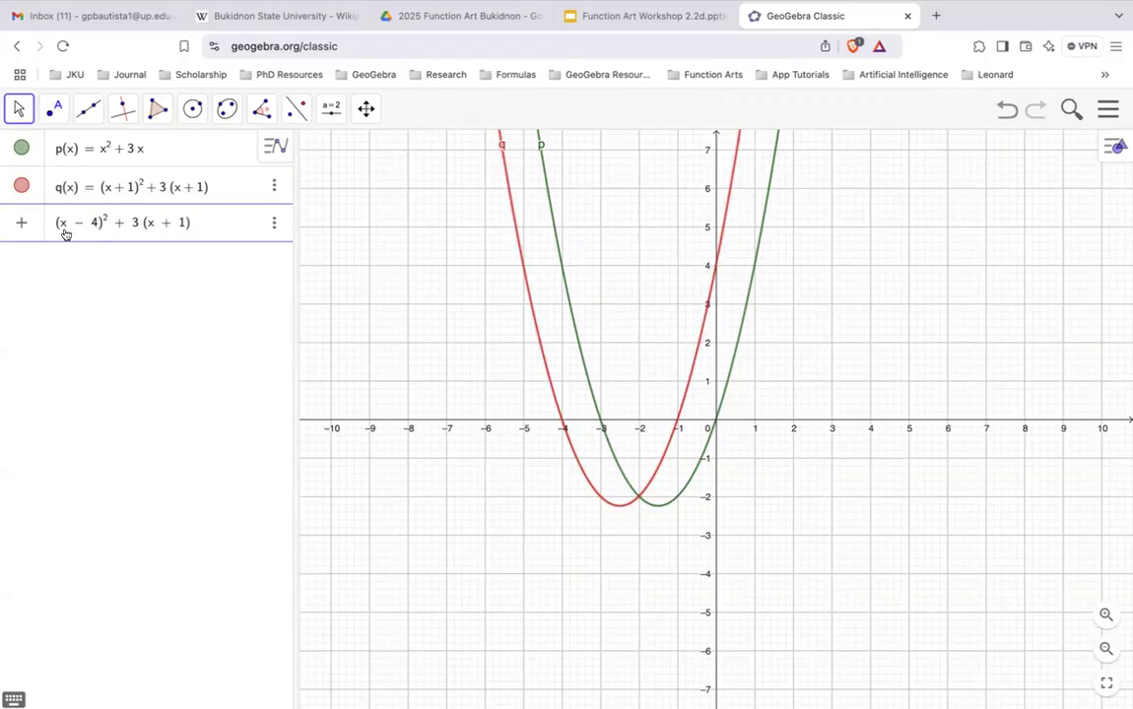
Change the copy's last term to 3(x - 4) and define it as r(x) = (x - 4)^2 + 3(x - 4)
left_click(171, 224)
key("BackSpace")
type("=")
key("BackSpace")
type("-")
key("Delete")
type("4")
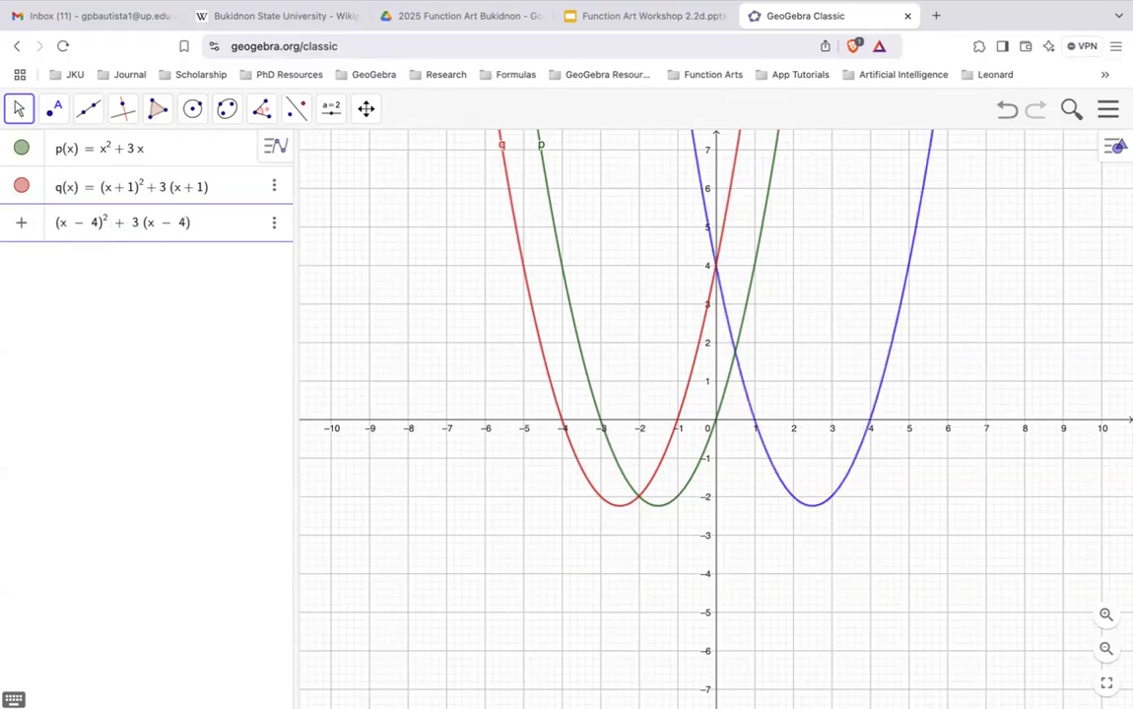
left_click(56, 222)
type("r(x) =")
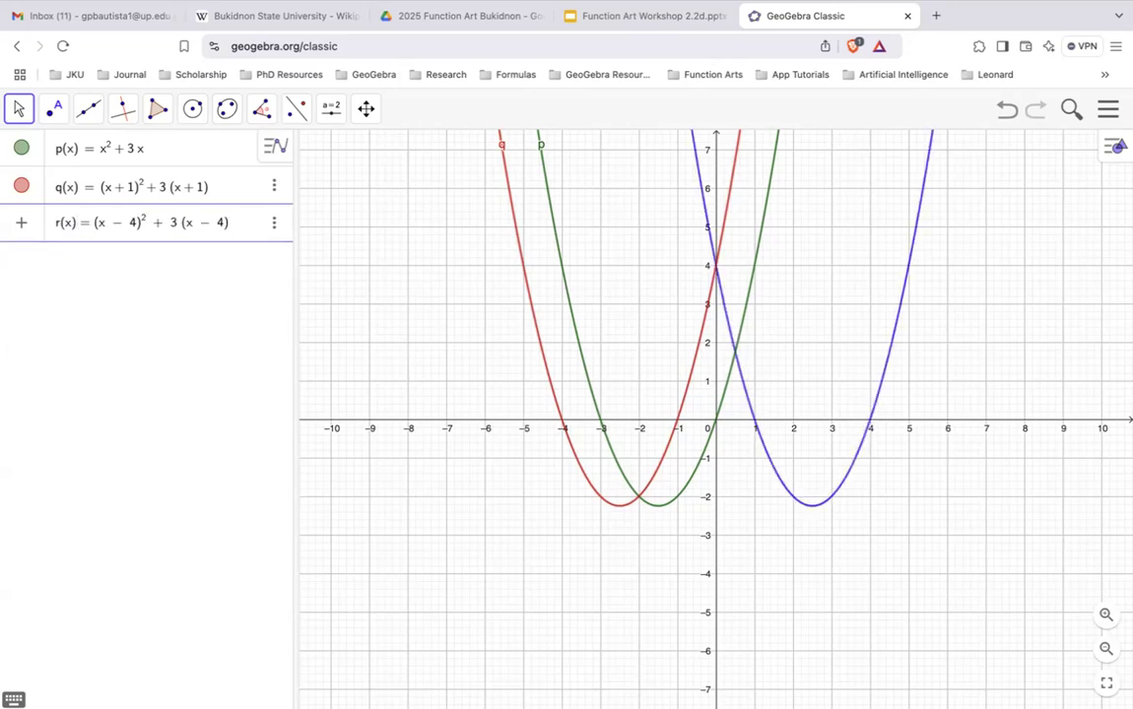
key("Return")
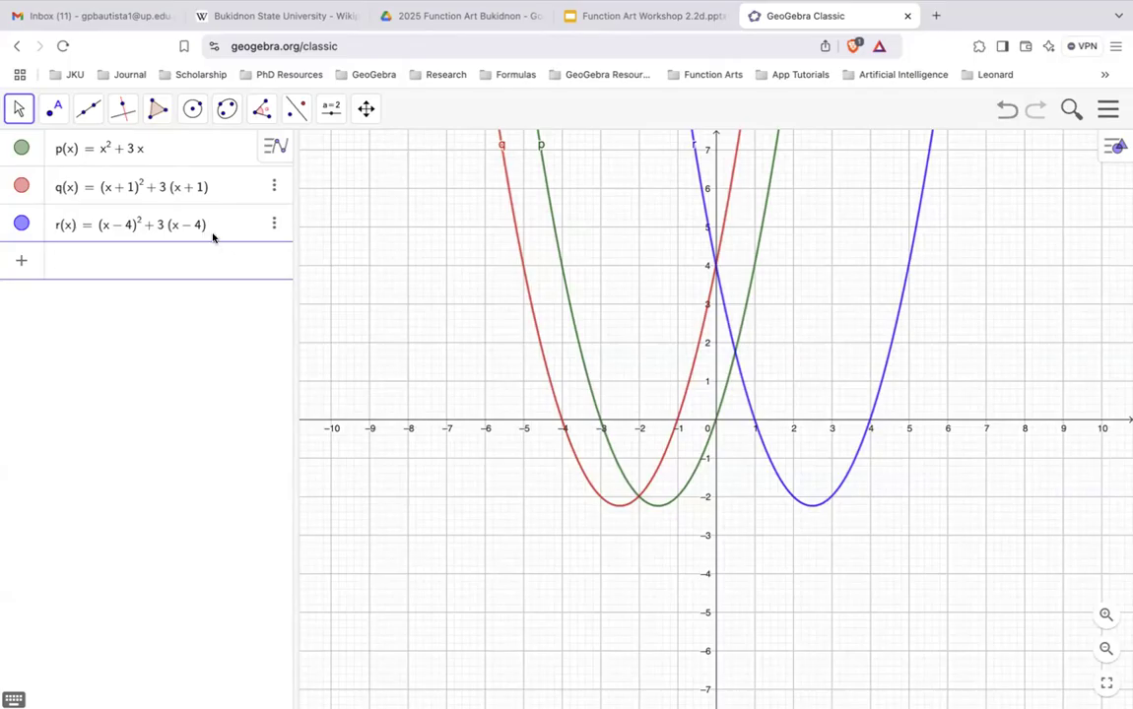
View the "Transformation of Functions (3)" slide in the presentation without continuing to edit, and return to GeoGebra Classic
left_click(624, 23)
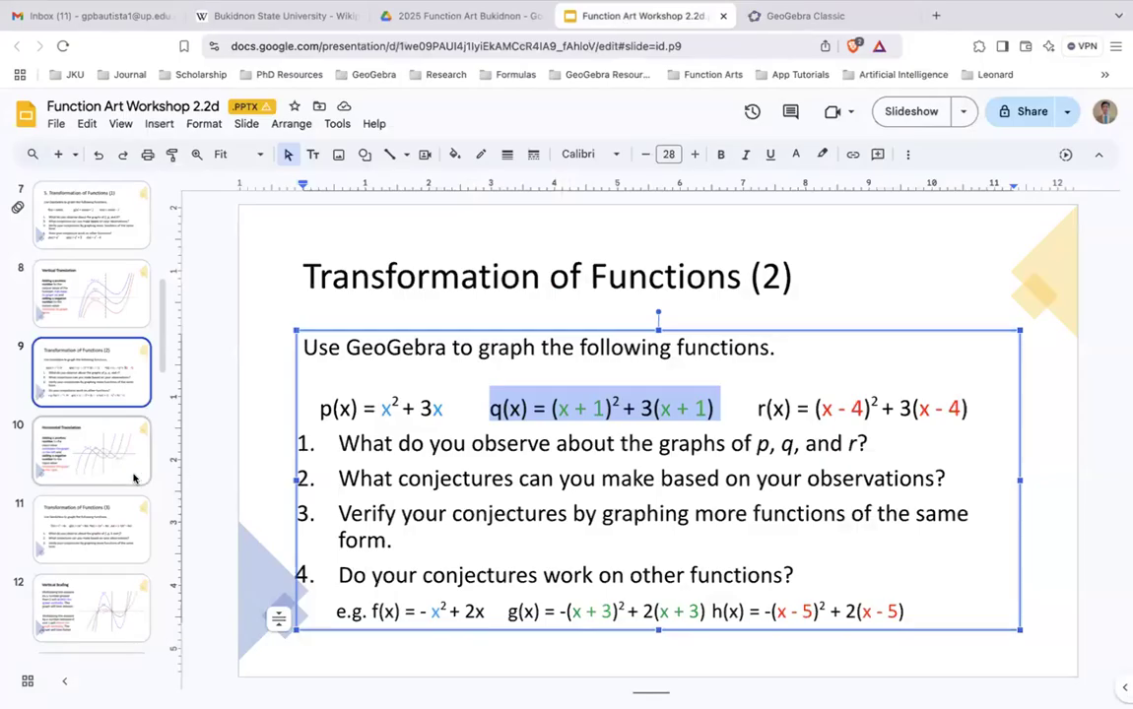
left_click(119, 526)
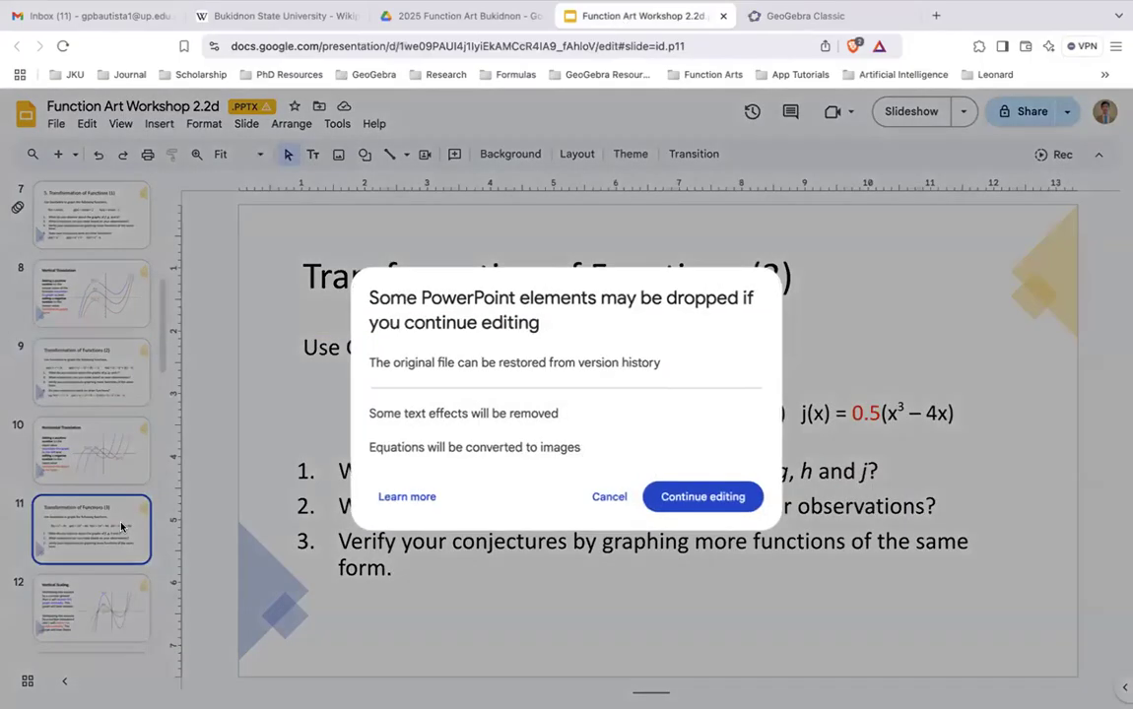
left_click(608, 497)
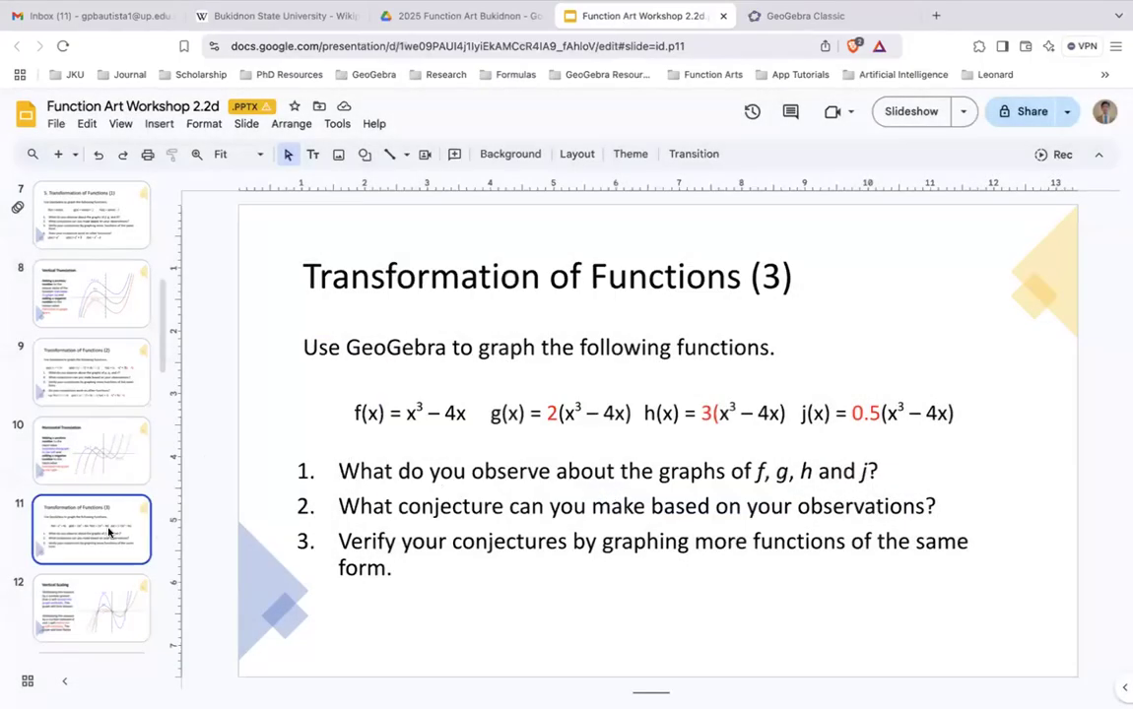
left_click(829, 18)
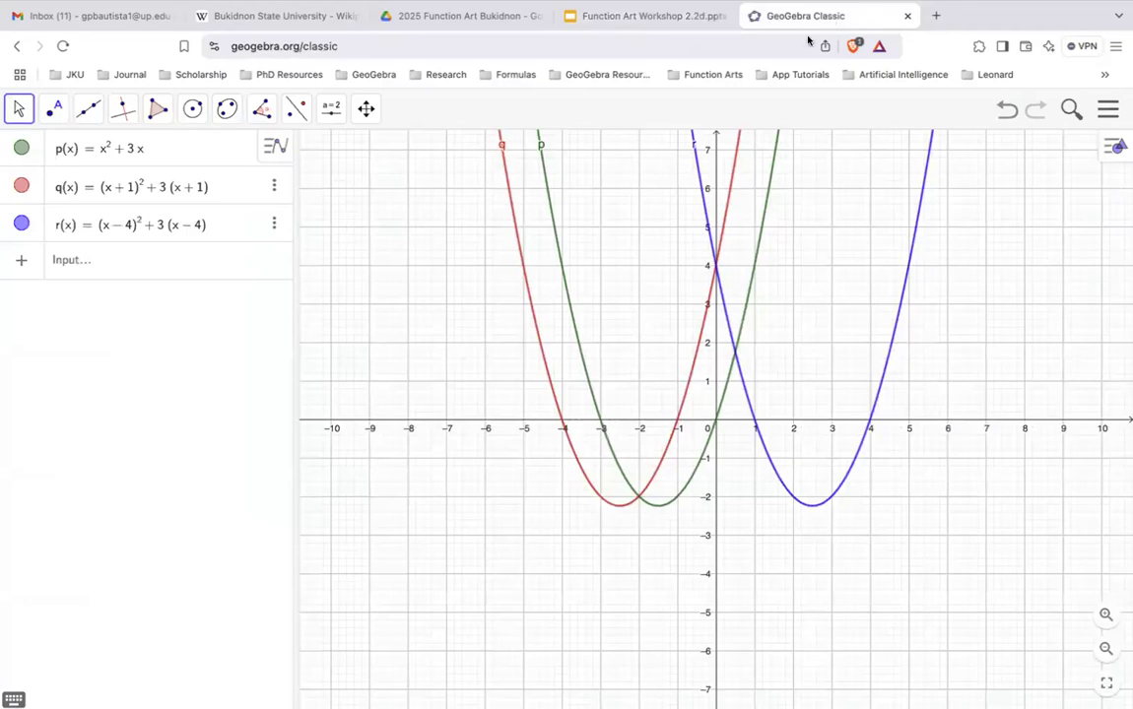
Reload geogebra.org/classic to start with an empty worksheet, discarding the p, q and r graphs
left_click(390, 46)
key("Return")
left_click(598, 282)
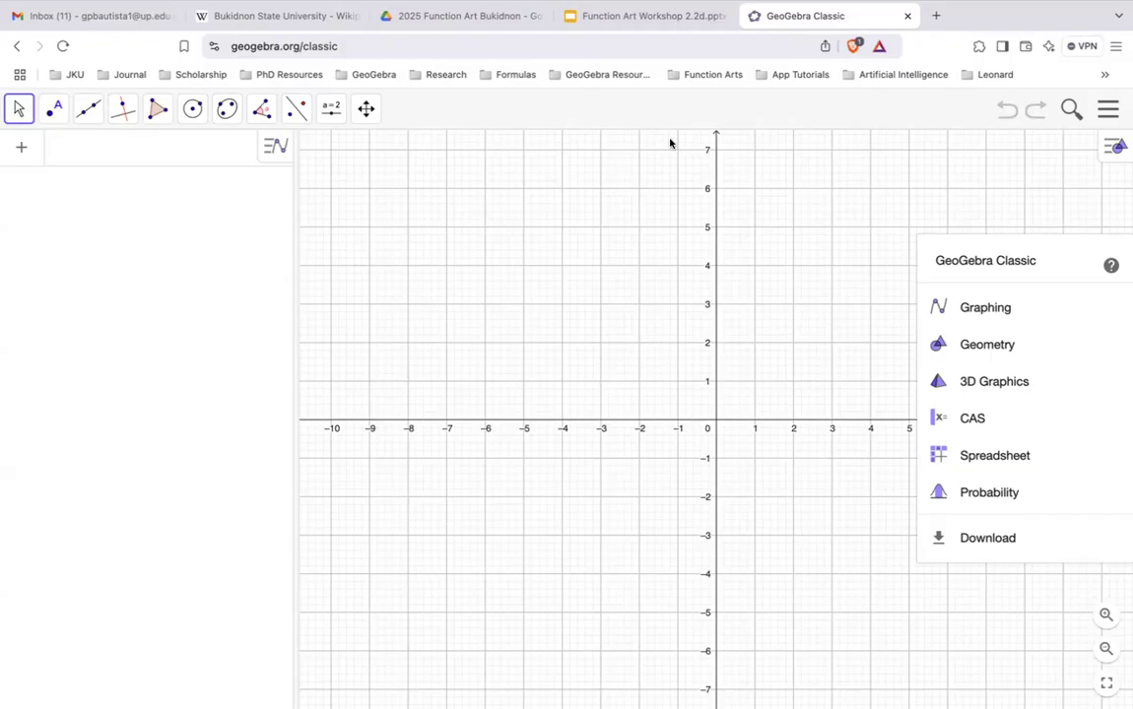
Review the functions on the "Transformation of Functions (3)" slide and return to the empty input row in GeoGebra Classic
left_click(631, 12)
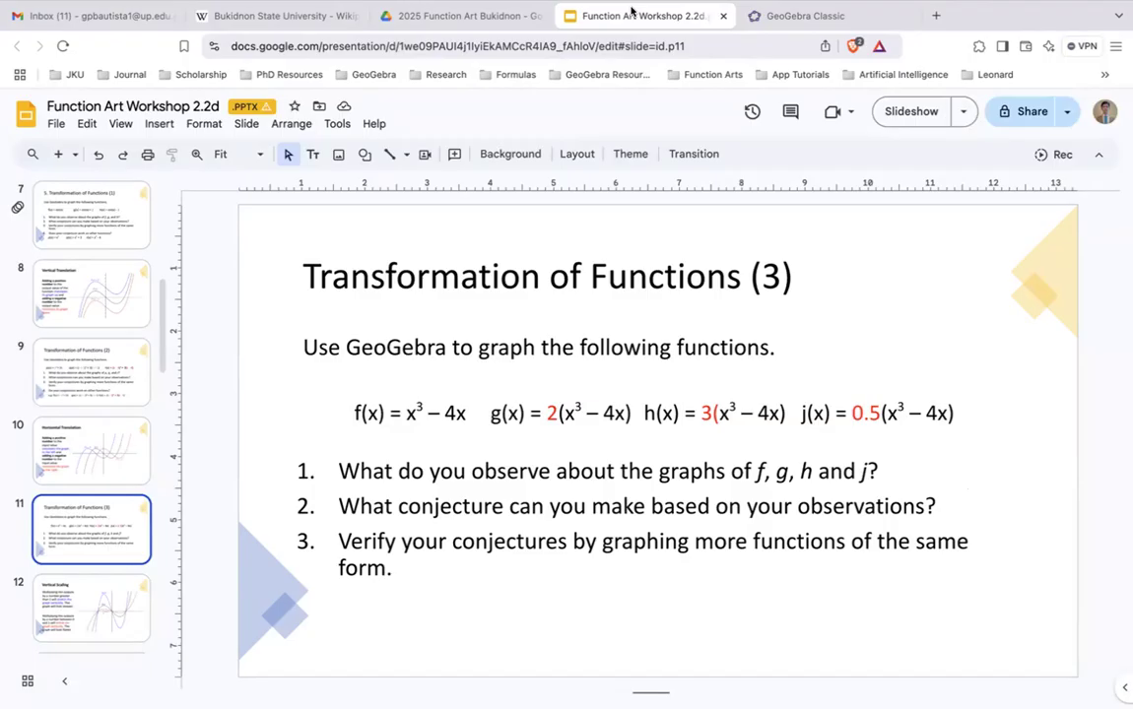
left_click(757, 17)
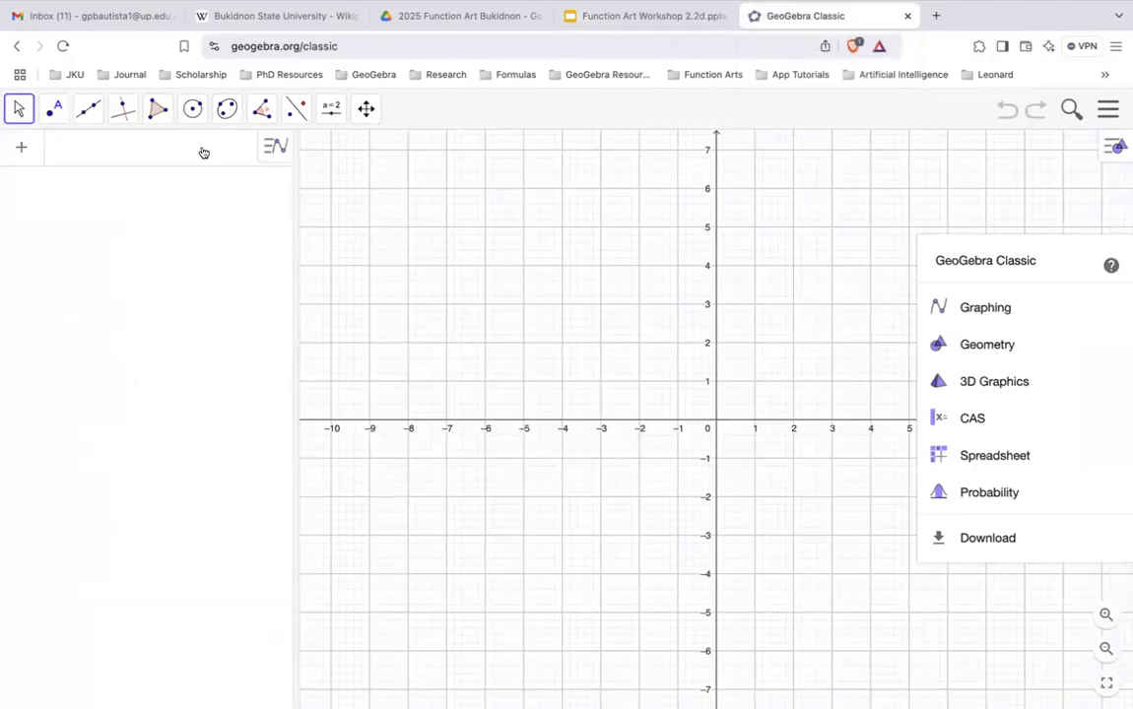
left_click(607, 19)
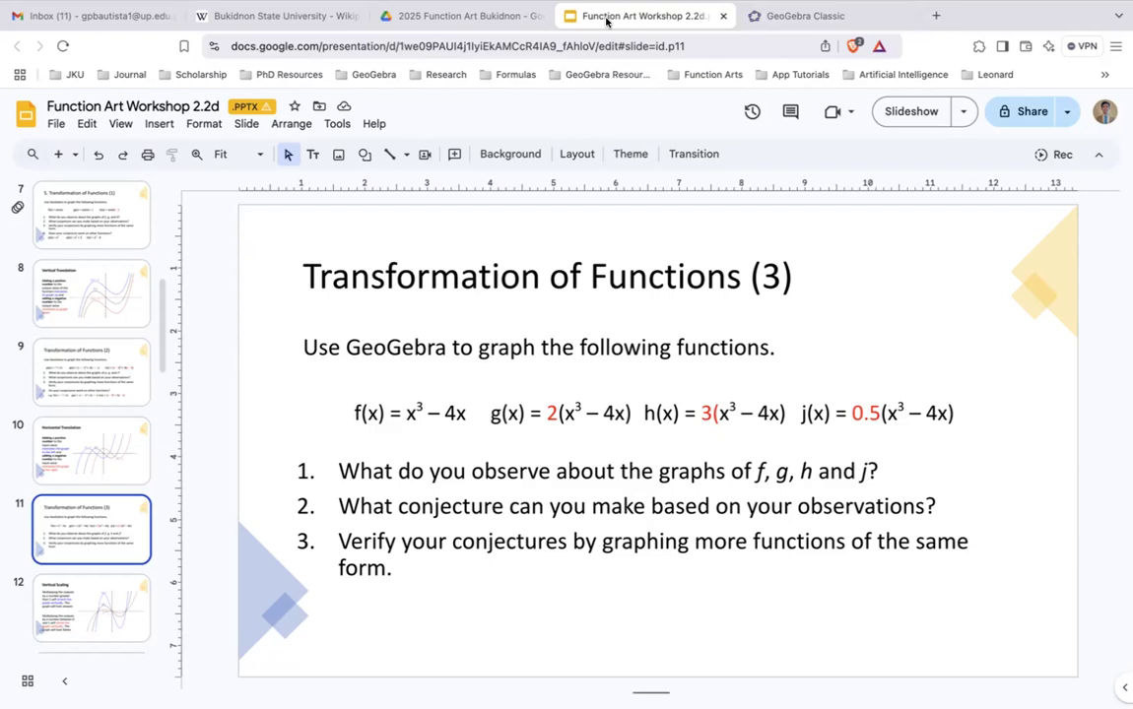
left_click(766, 17)
left_click(188, 151)
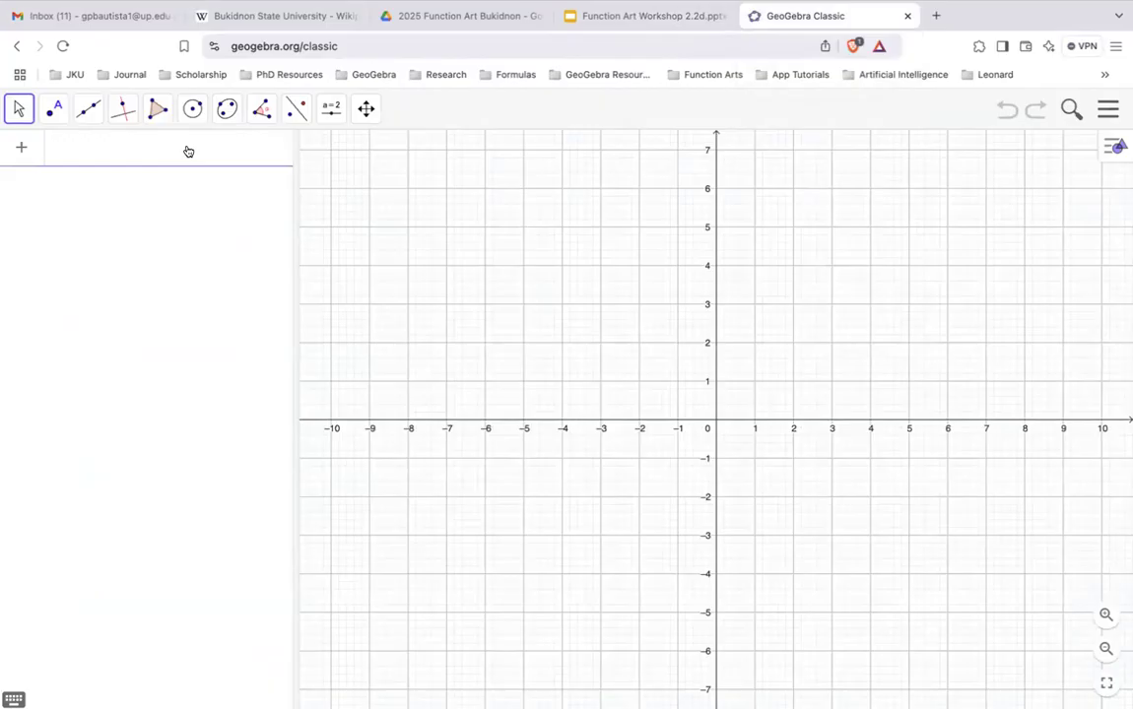
Copy the f(x) = x^3 - 4x equation from the presentation slide and switch back to GeoGebra Classic
left_click(642, 16)
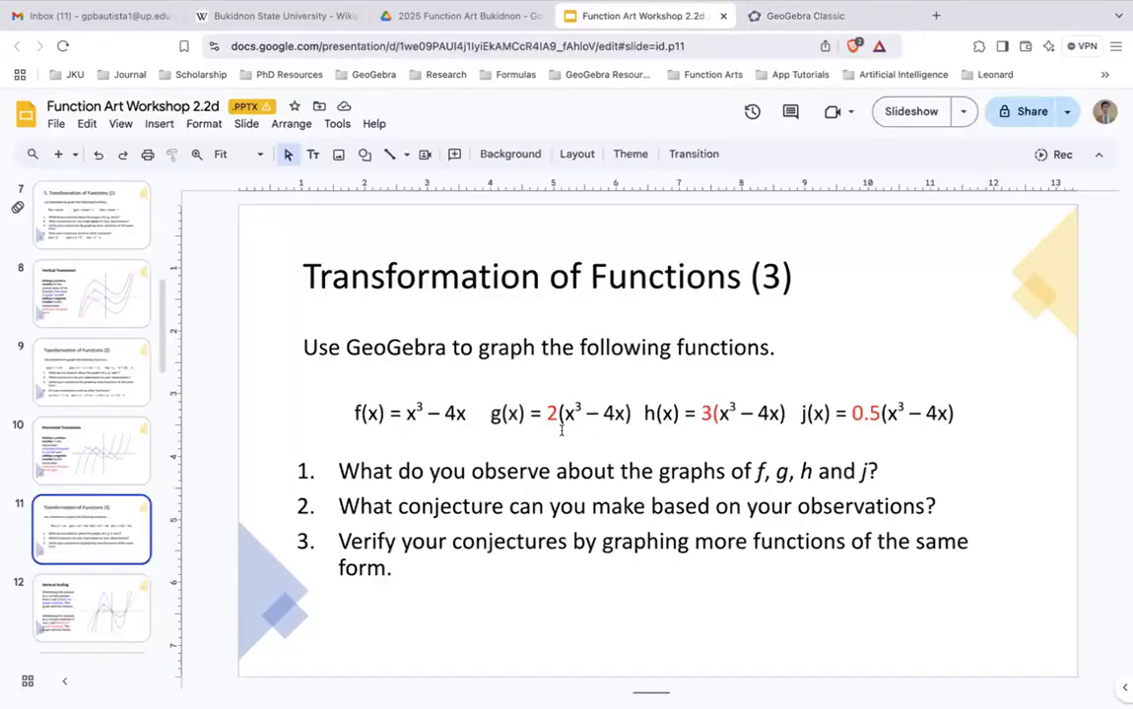
left_click_drag(469, 413, 347, 413)
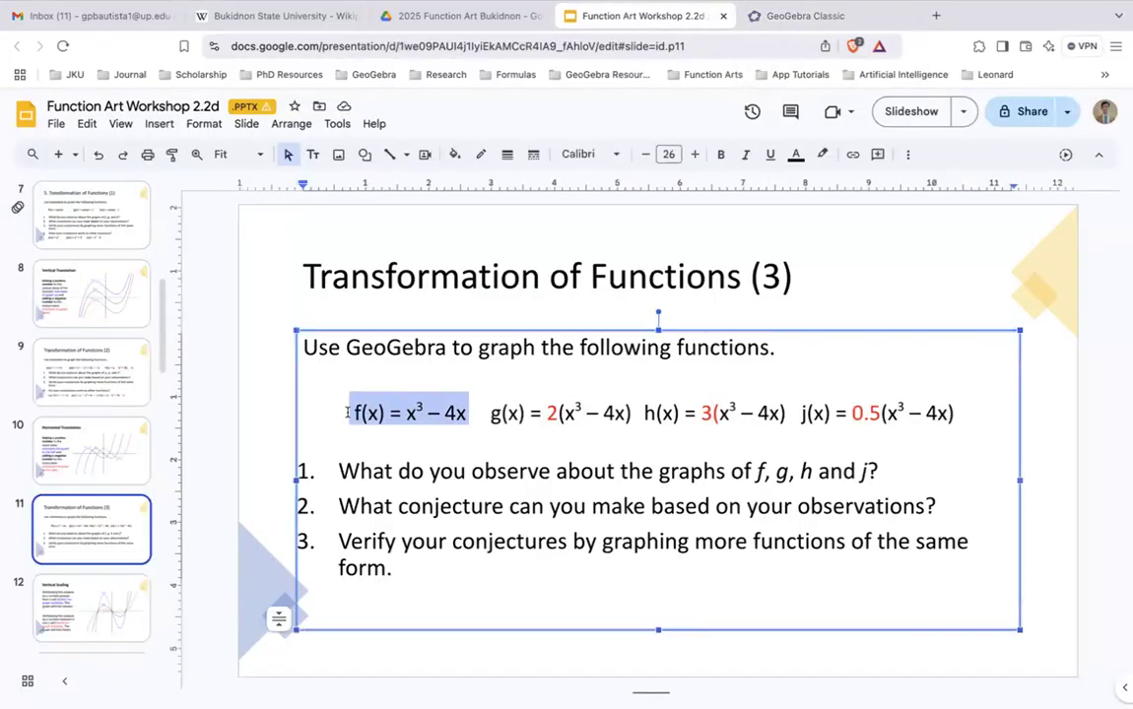
left_click(774, 20)
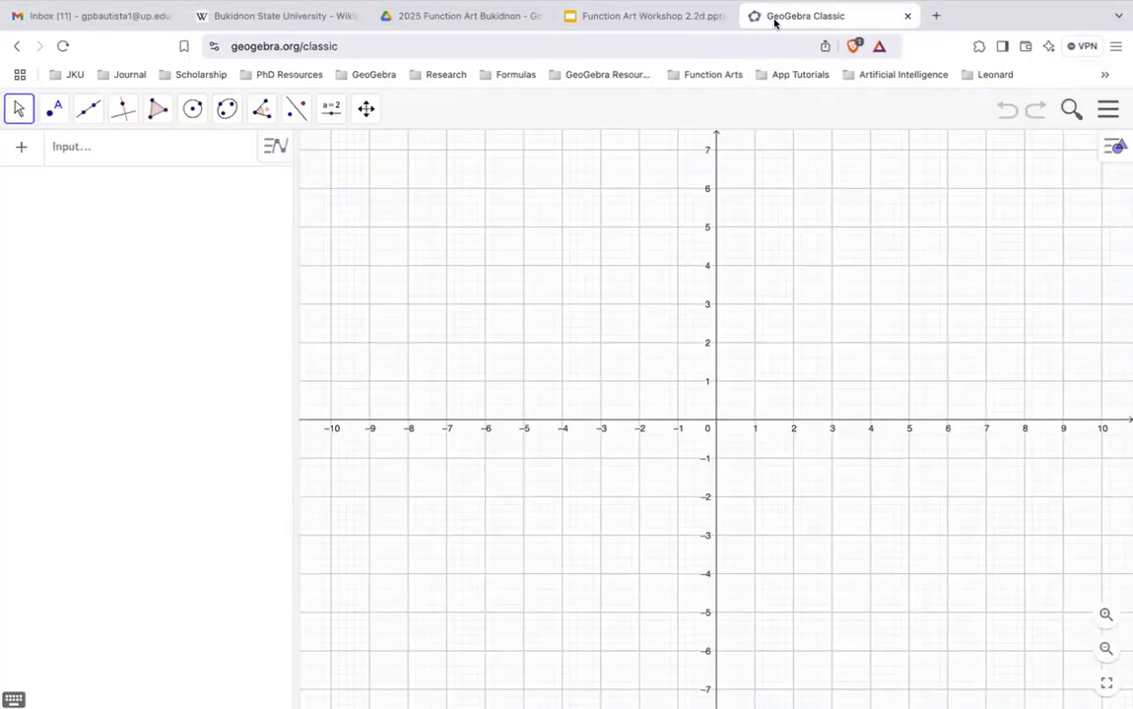
Insert the copied equation in the input row and correct its exponent to graph f(x) = x^3 - 4x
left_click(209, 152)
type("f(x) = x3 − 4x")
left_click(106, 155)
key("Right")
key("Right")
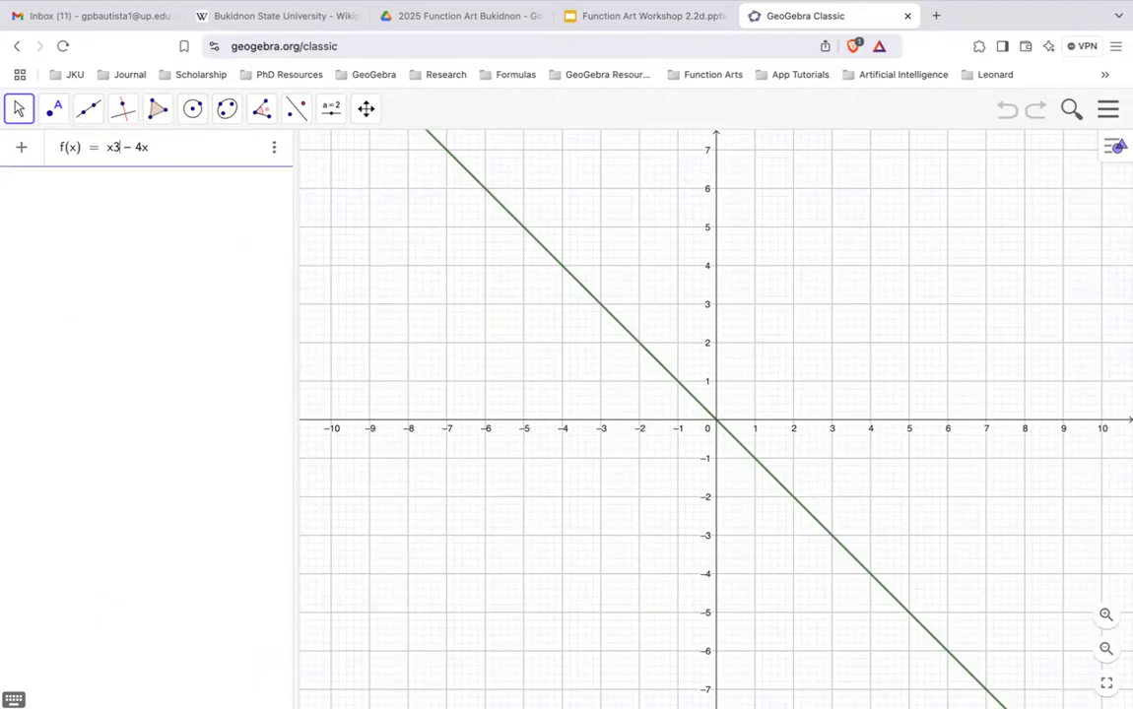
key("BackSpace")
type("^")
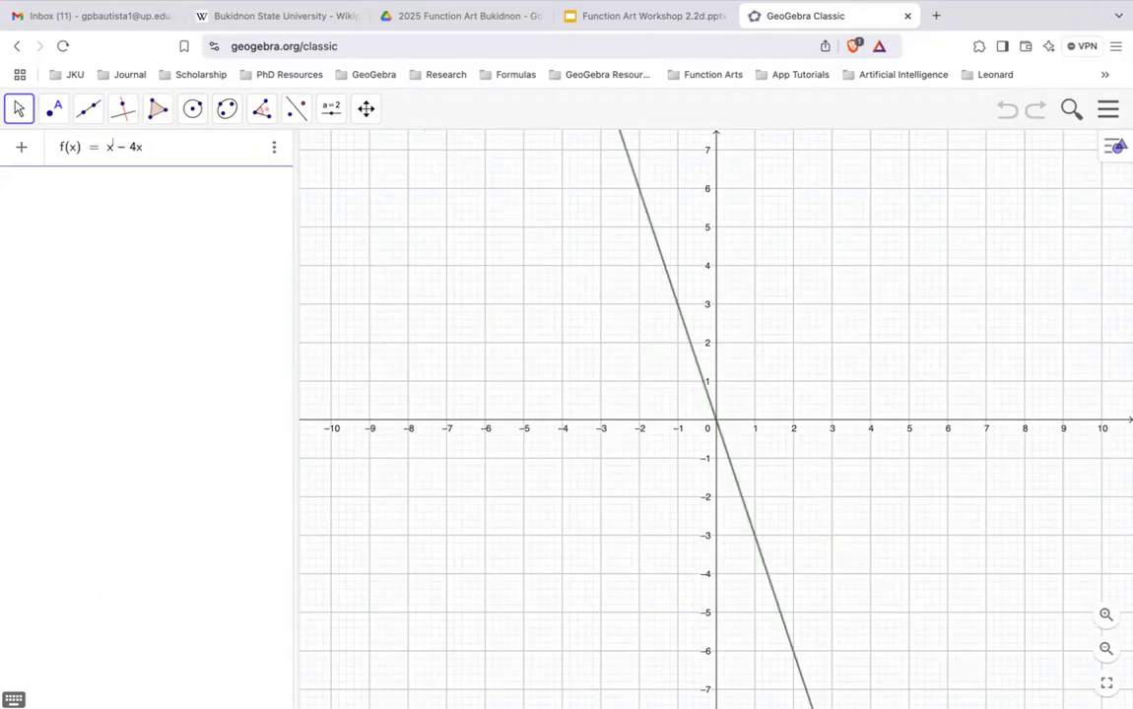
type("3")
key("Return")
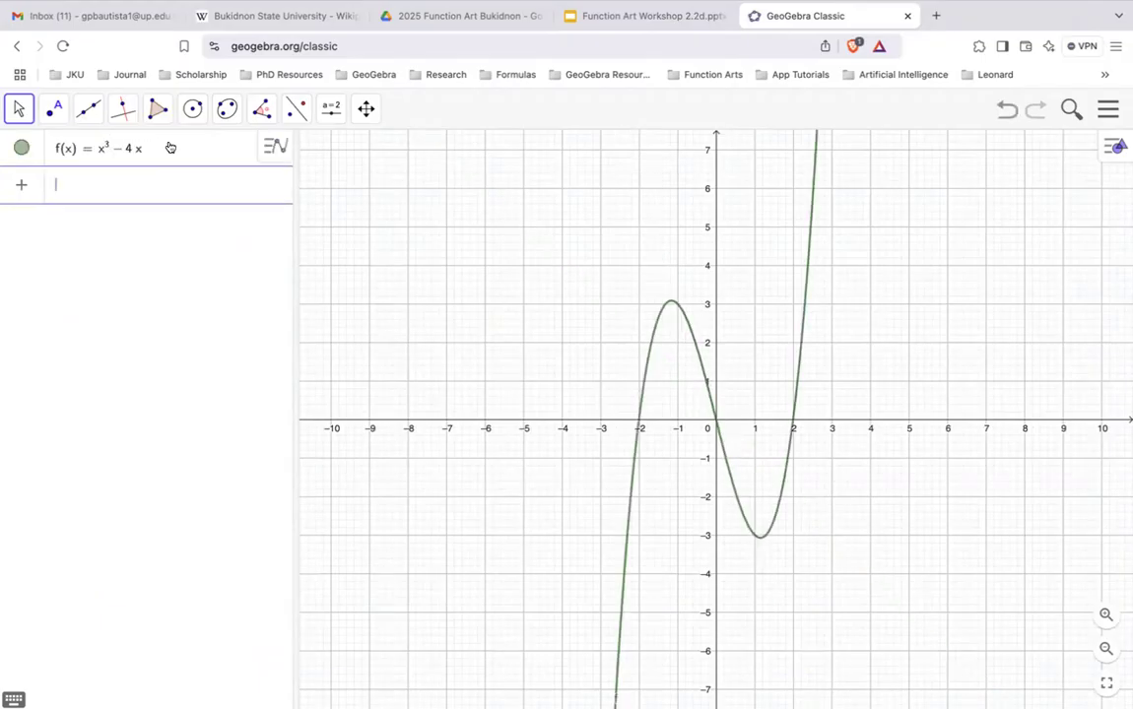
Duplicate the f(x) entry and turn the copy into g(x) = 2(x^3 - 4x)
left_click(227, 143)
left_click(274, 148)
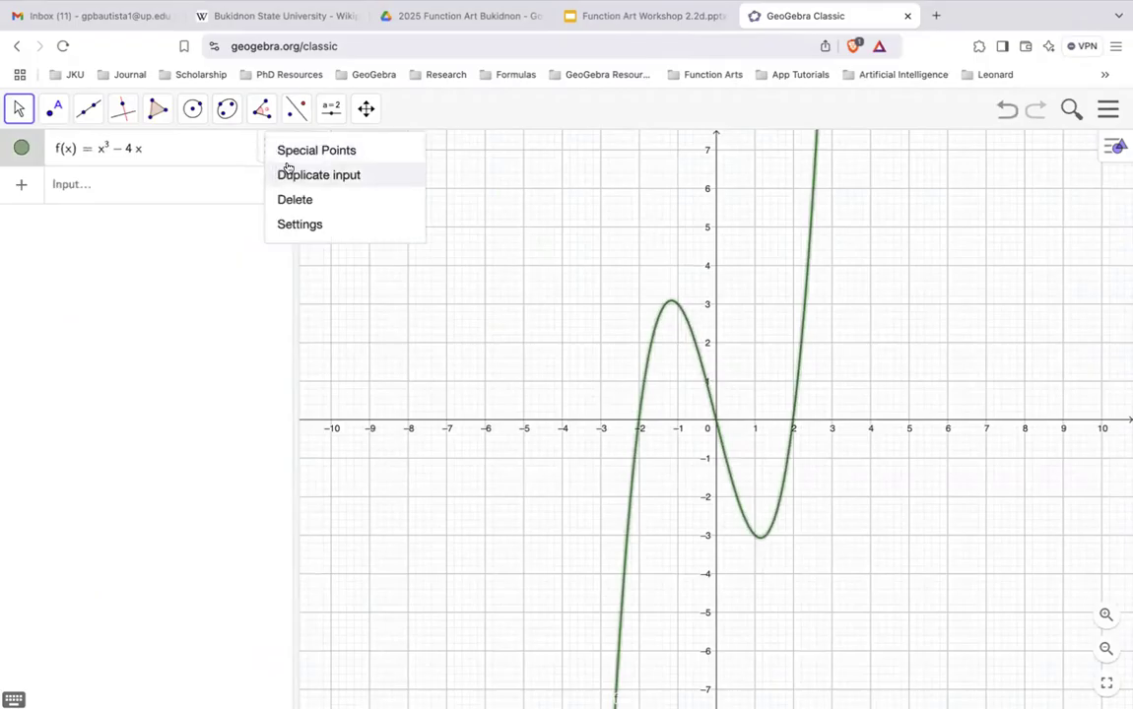
left_click(285, 174)
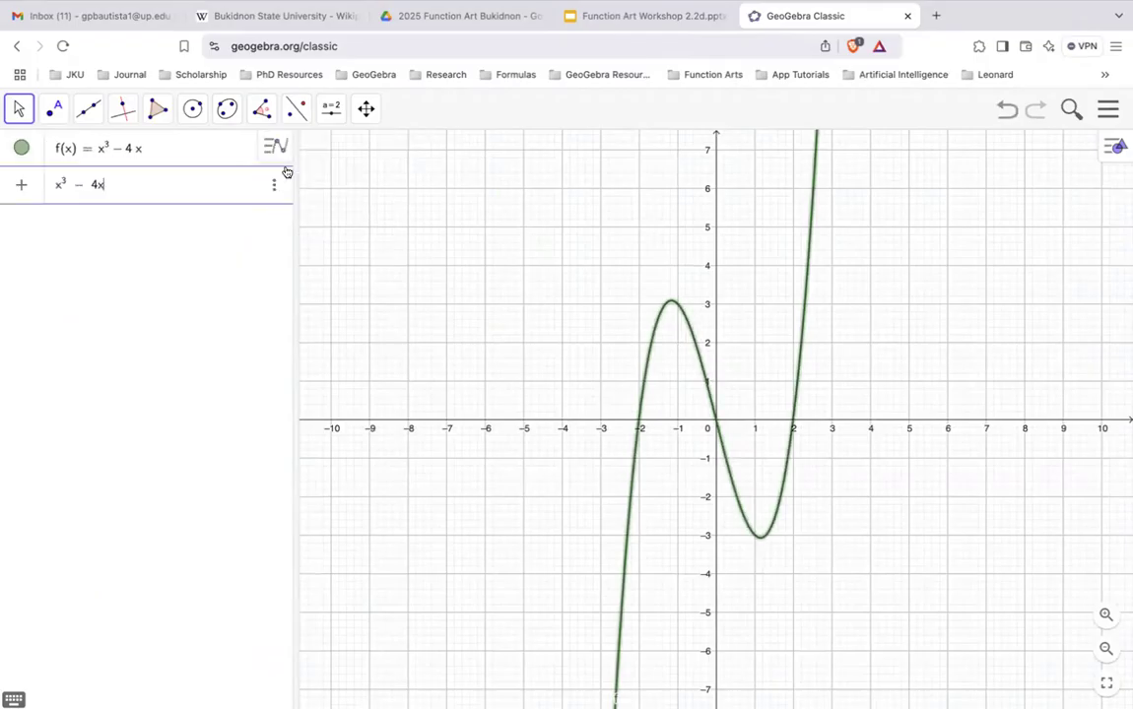
left_click(56, 189)
type("(")
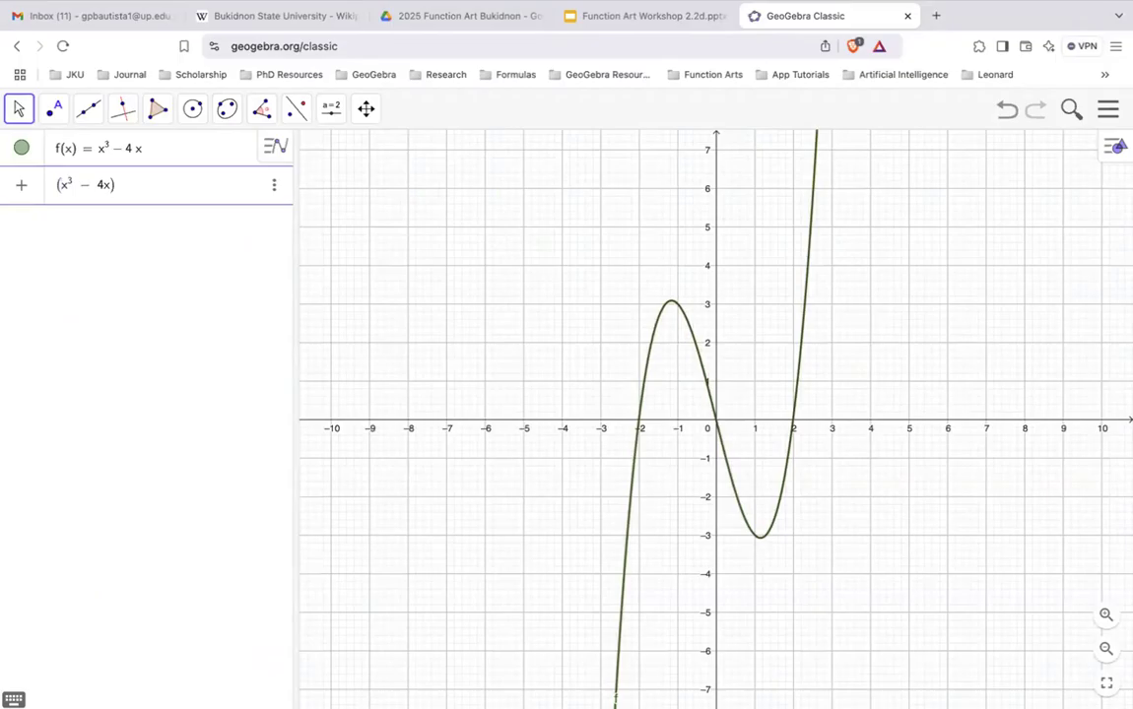
key("Left")
type("2")
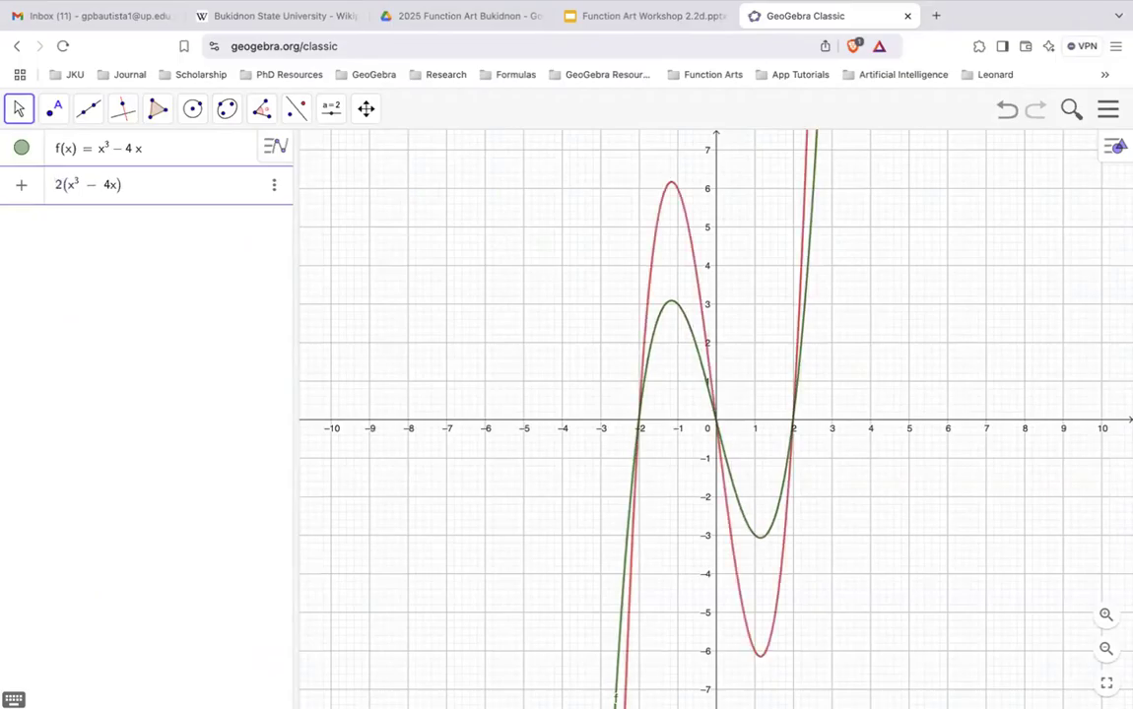
type("g(x)")
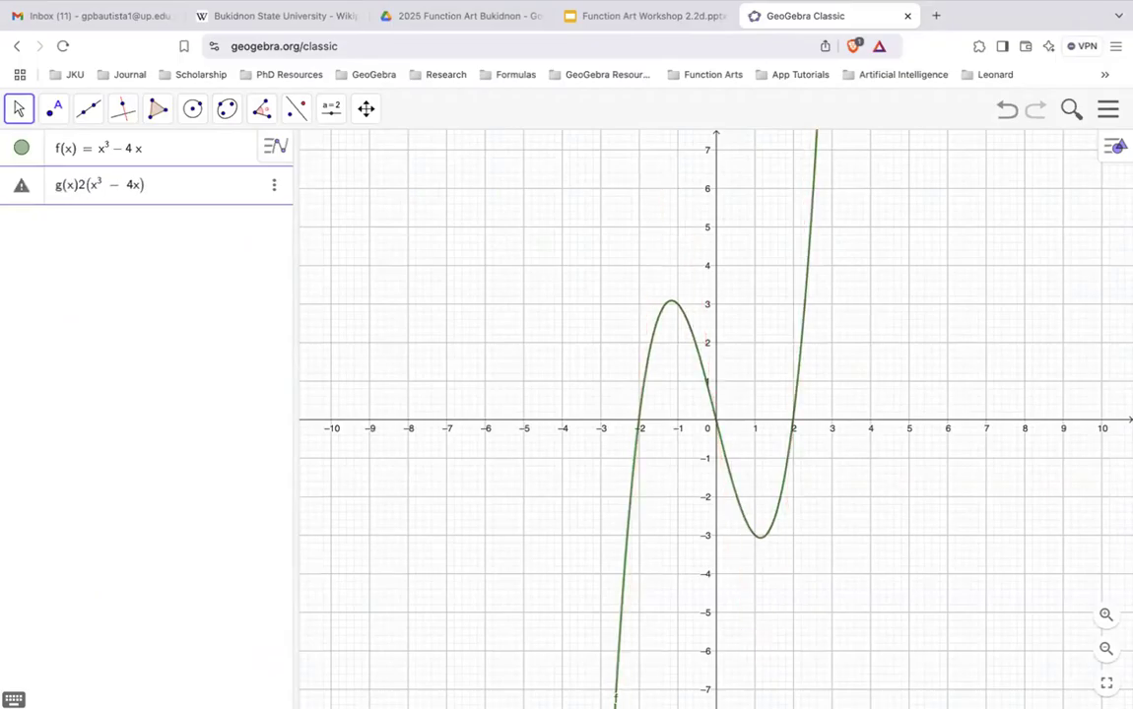
type("=")
key("Return")
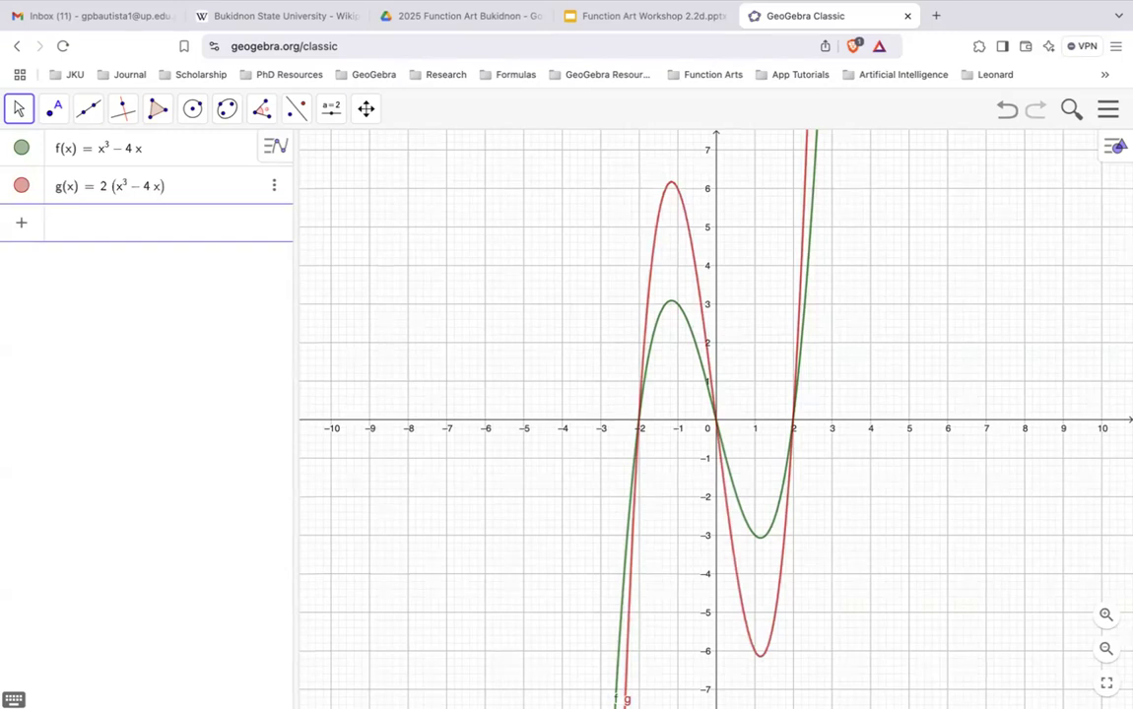
Examine how the peaks, valleys and x-intercepts of the f and g graphs compare
left_click_drag(499, 247, 324, 233)
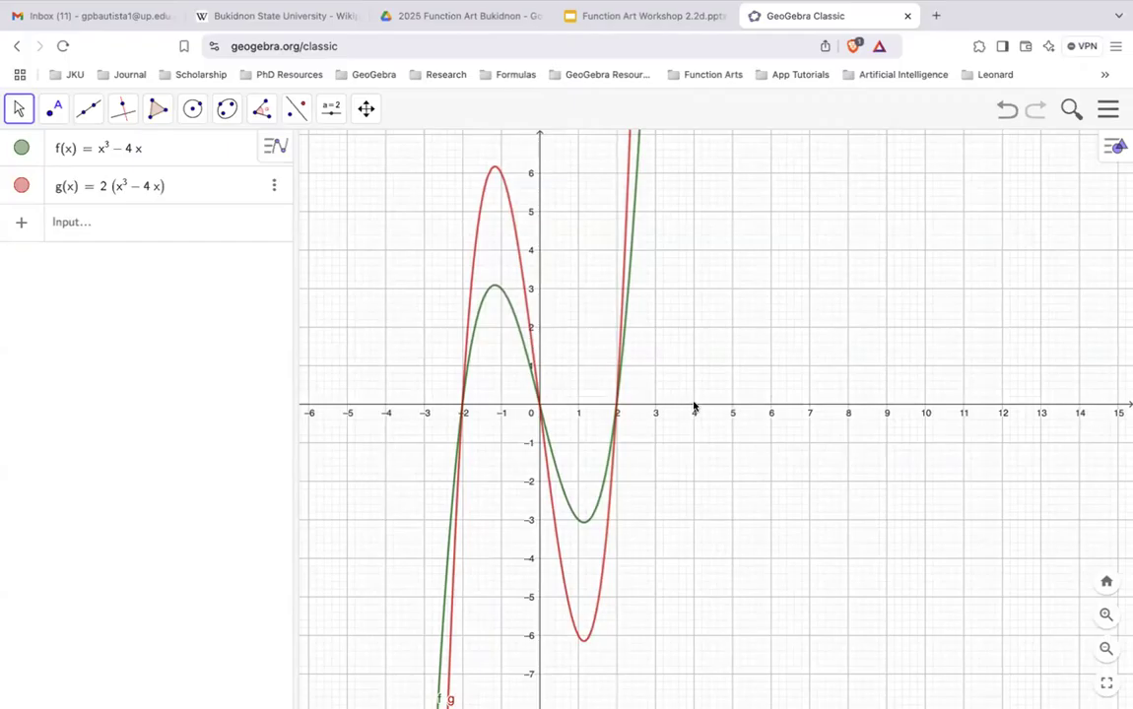
left_click_drag(702, 390, 719, 434)
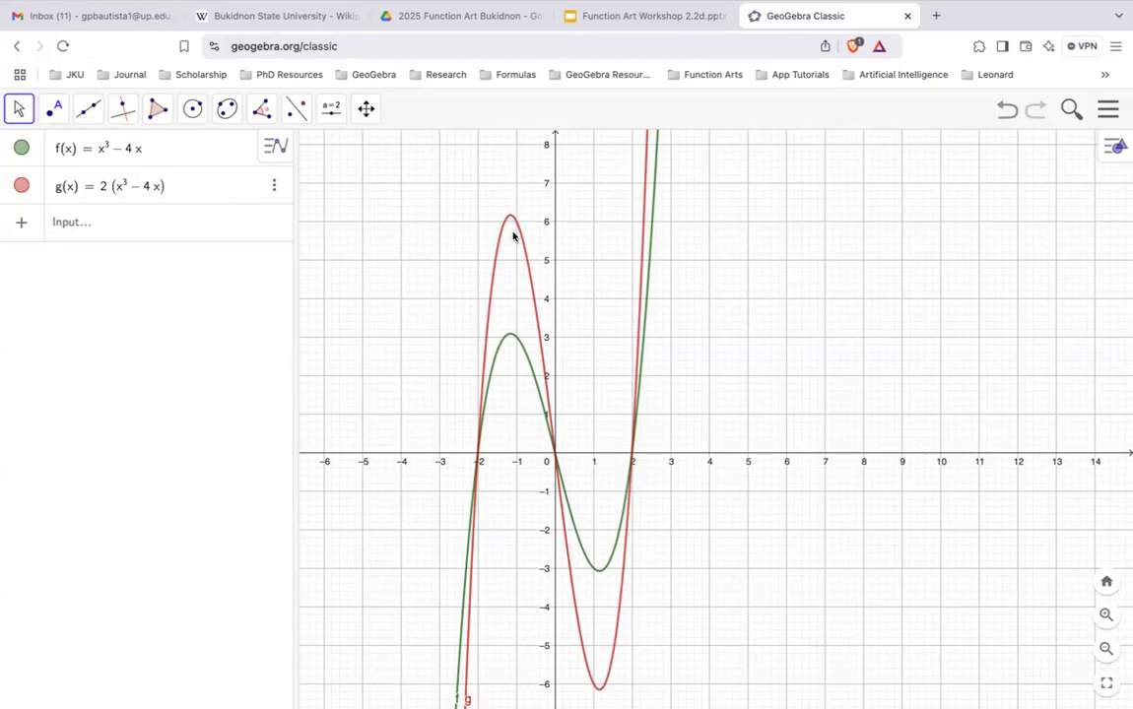
mouse_move(751, 384)
left_mouse_down()
mouse_move(736, 318)
mouse_move(789, 361)
mouse_move(759, 404)
left_mouse_up()
scroll(739, 328, "up", 5)
scroll(738, 326, "down", 6)
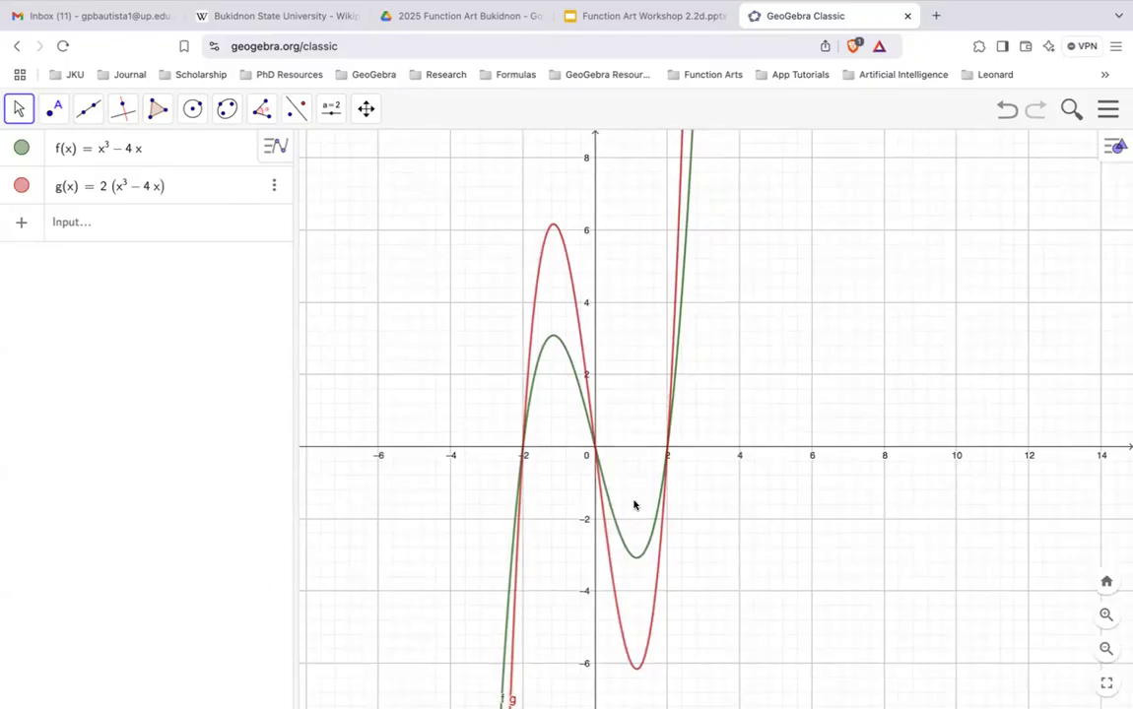
scroll(635, 503, "down", 3)
scroll(635, 503, "up", 7)
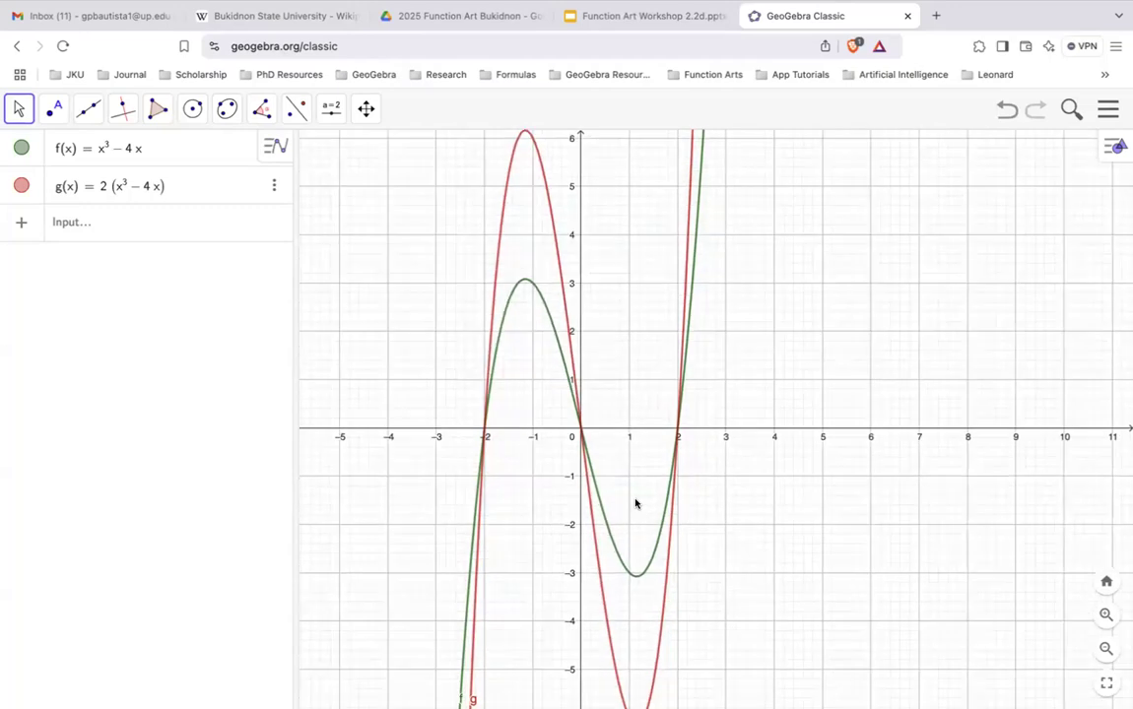
left_click_drag(744, 365, 660, 450)
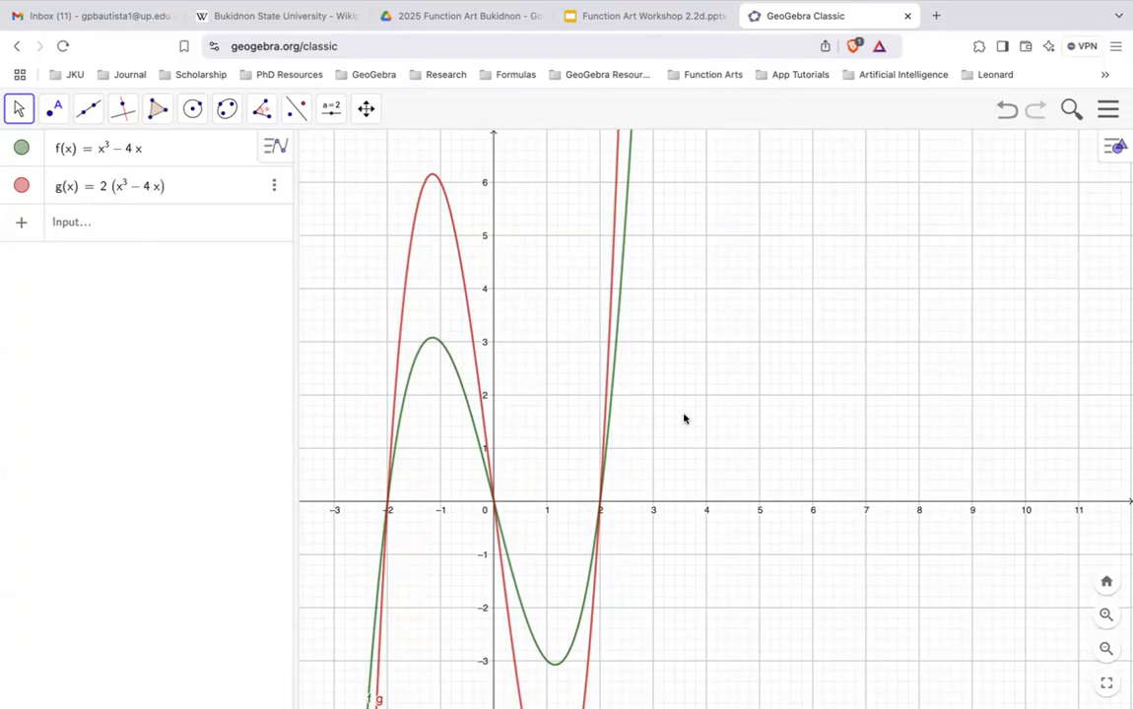
scroll(681, 416, "down", 3)
left_click_drag(681, 413, 745, 370)
scroll(762, 360, "down", 2)
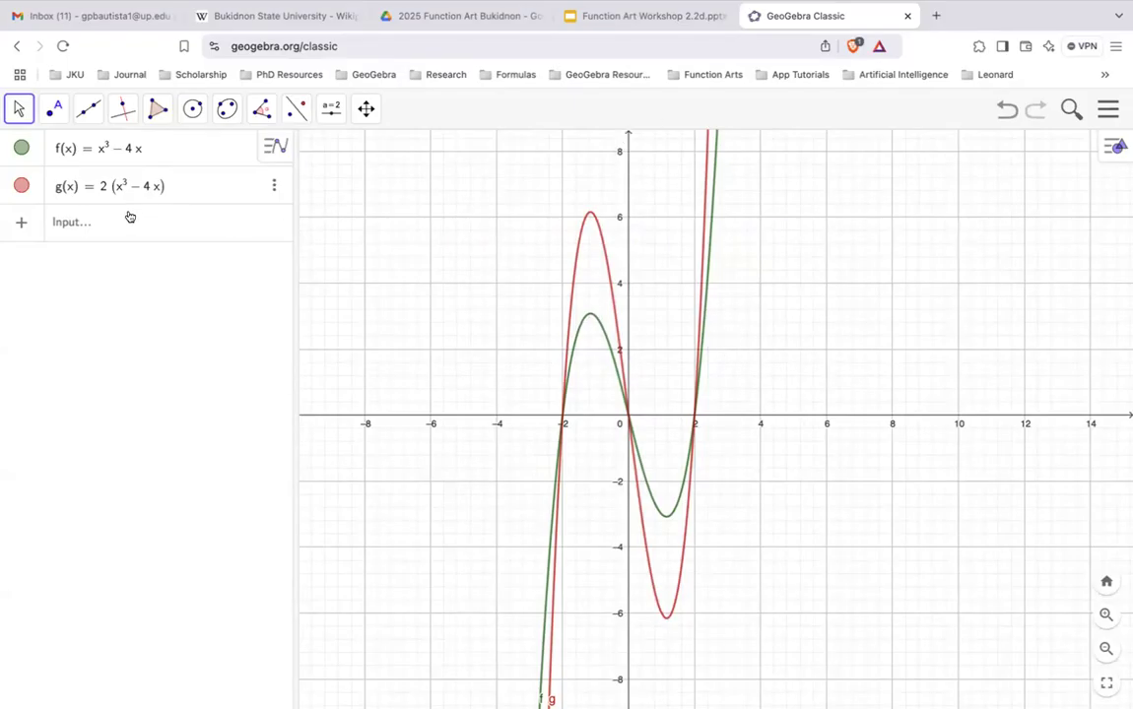
left_click(274, 155)
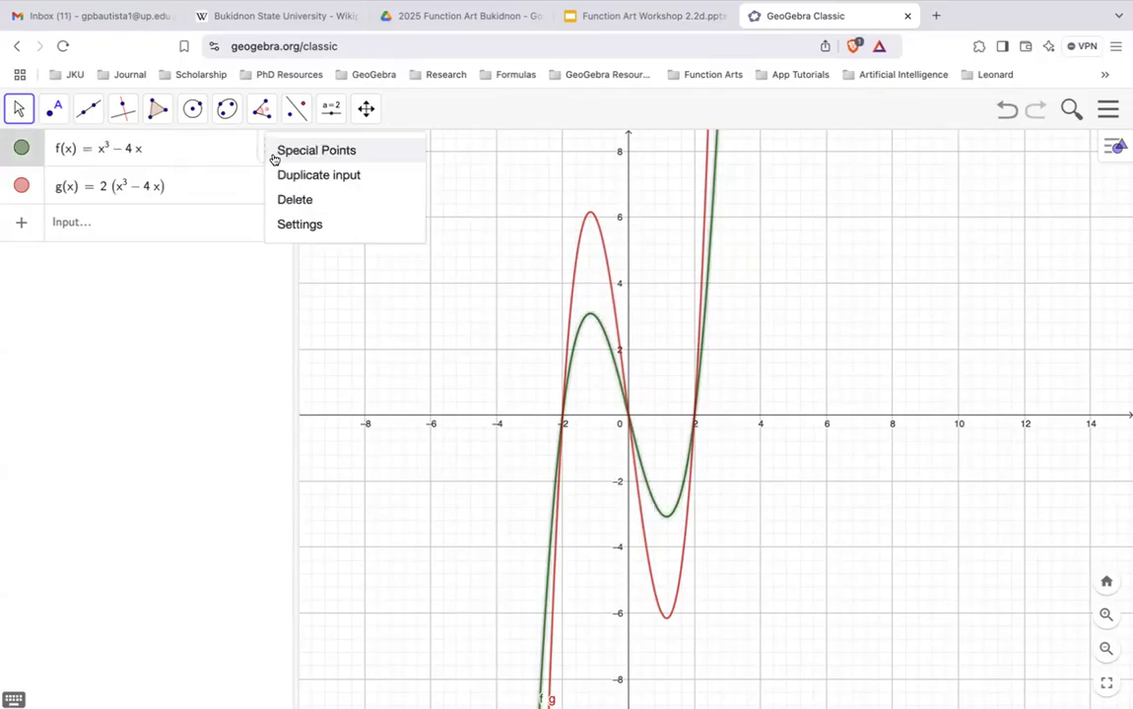
left_click(285, 173)
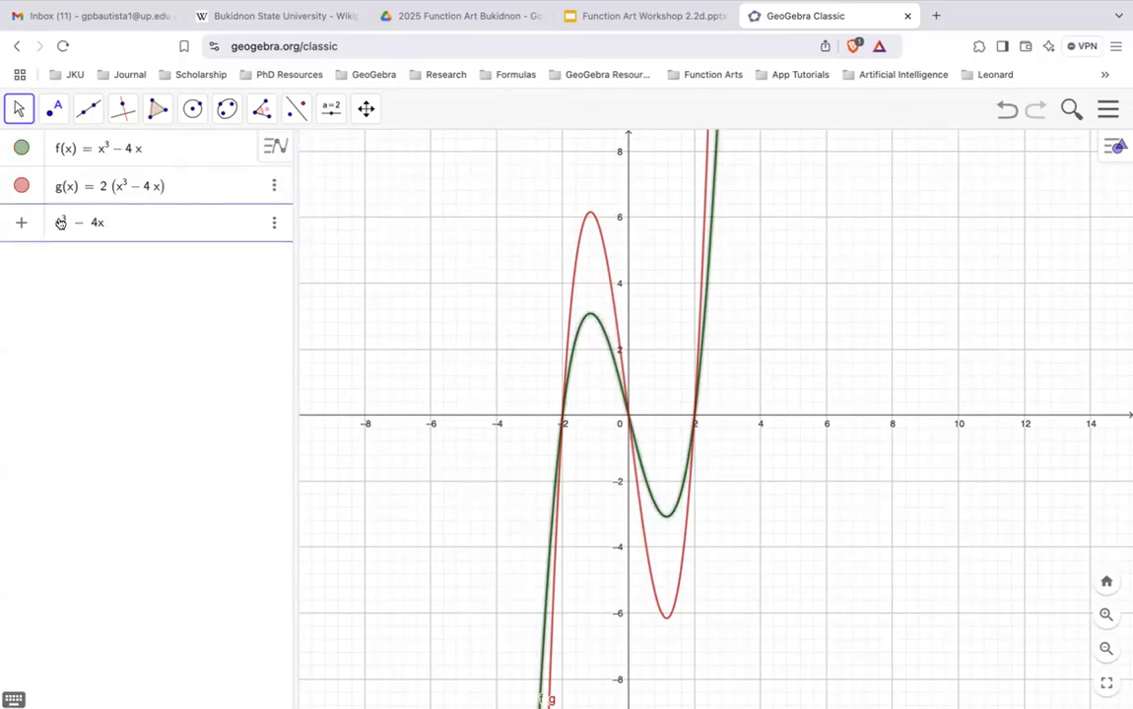
key("Left")
type(")")
key("BackSpace")
key("BackSpace")
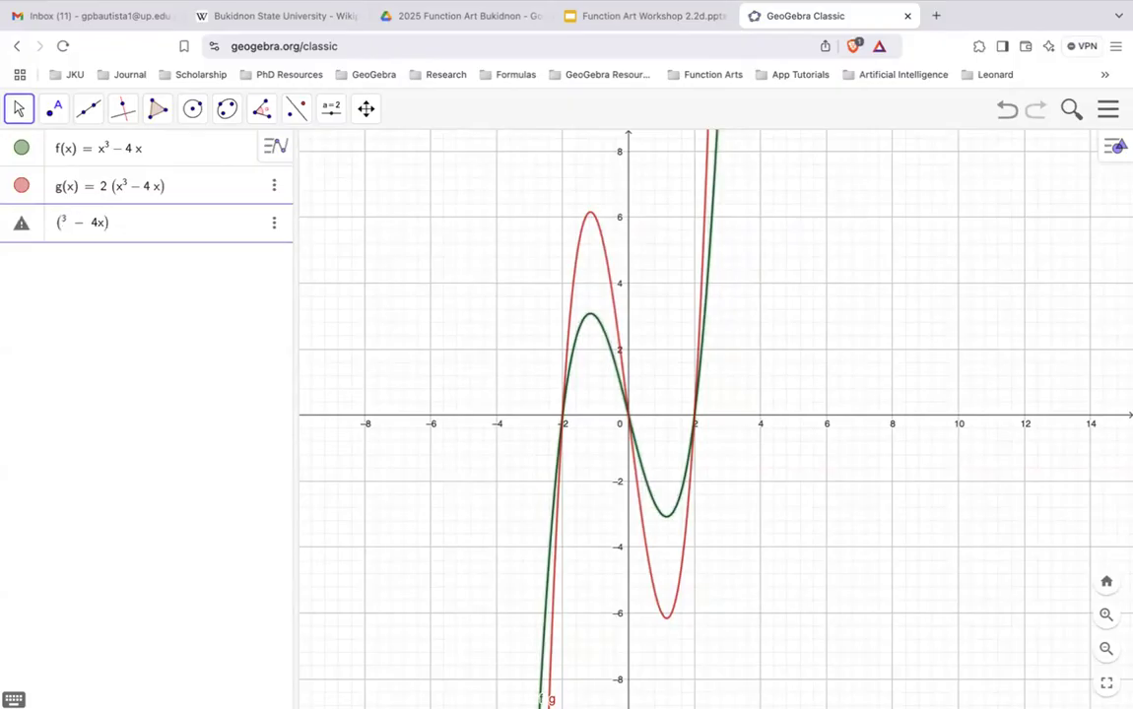
key("BackSpace")
key("BackSpace")
key("BackSpace")
key("BackSpace")
key("BackSpace")
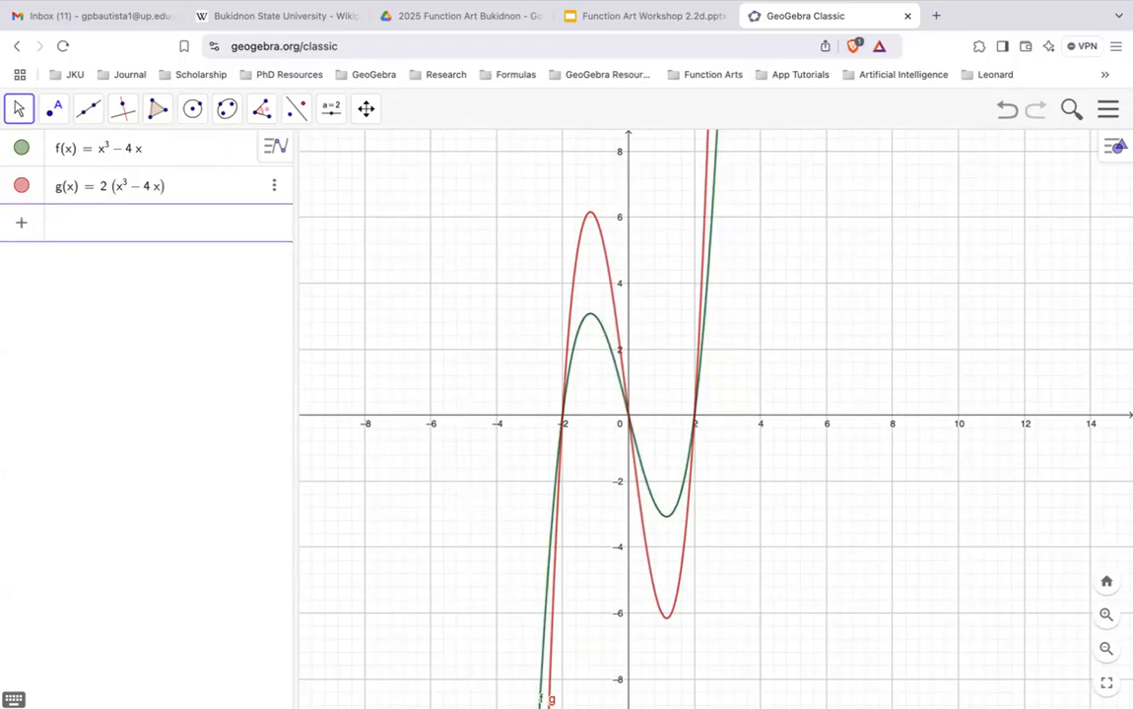
Duplicate the g(x) entry and turn the copy into h(x) = 0.5(x^3 - 4x)
left_click(274, 185)
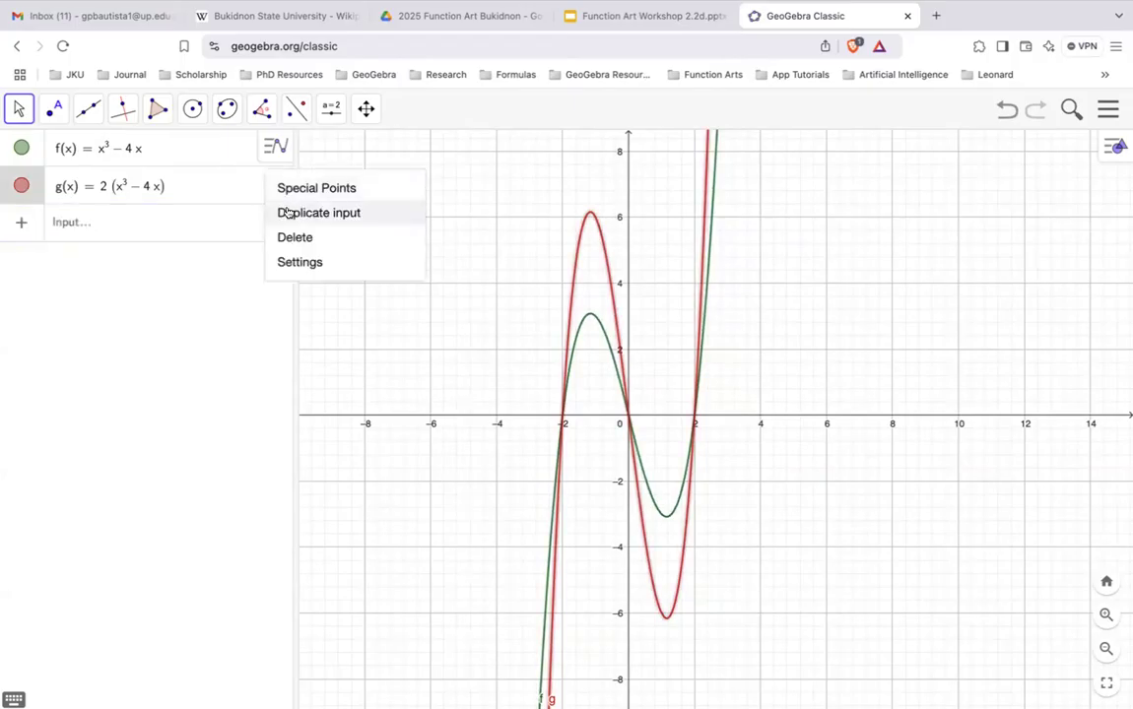
left_click(287, 212)
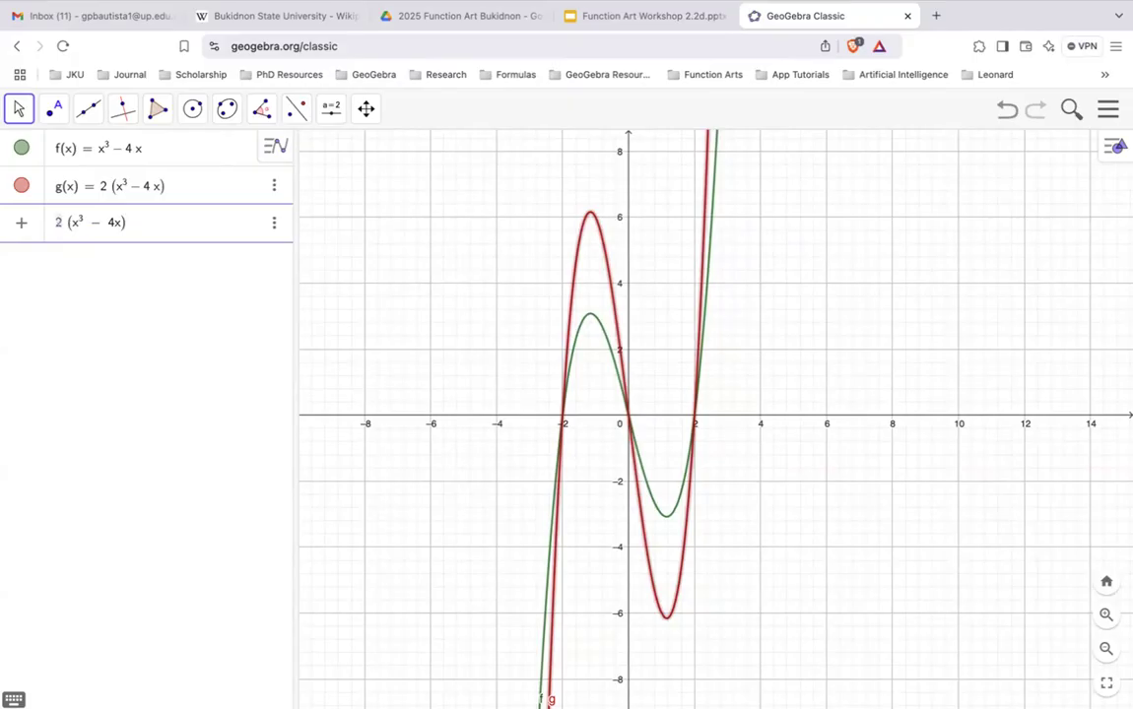
key("BackSpace")
type("-1")
key("BackSpace")
key("BackSpace")
type("0.")
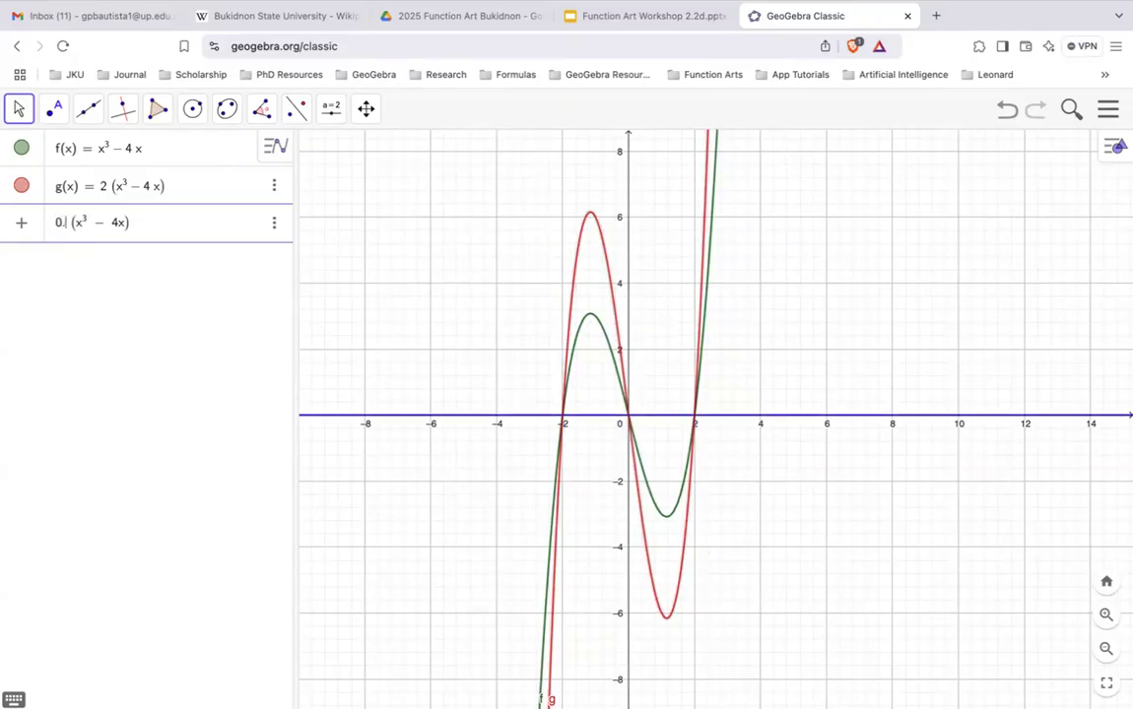
type("5")
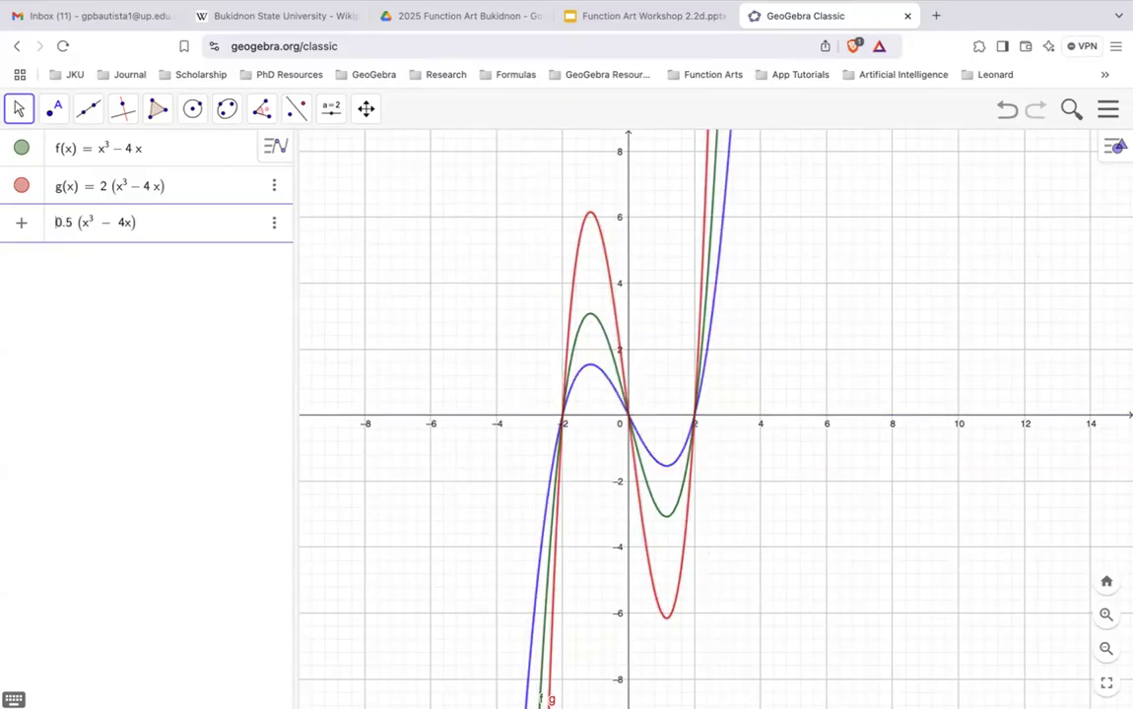
key("Home")
type("h(x")
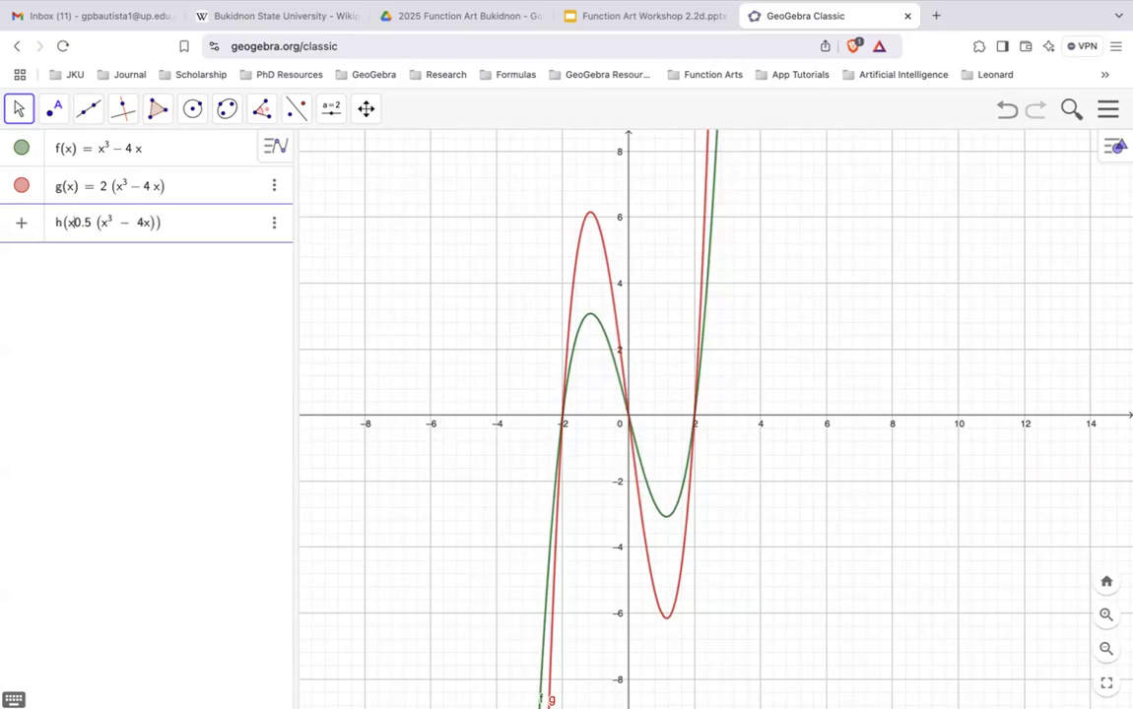
type(")=")
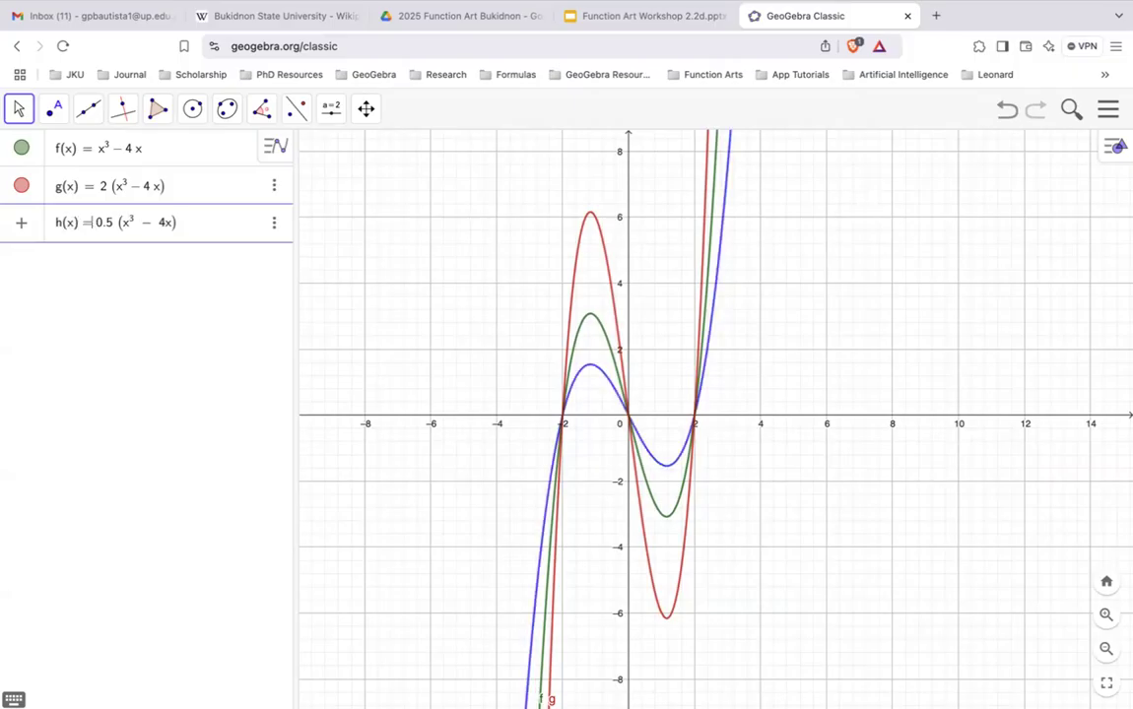
key("Return")
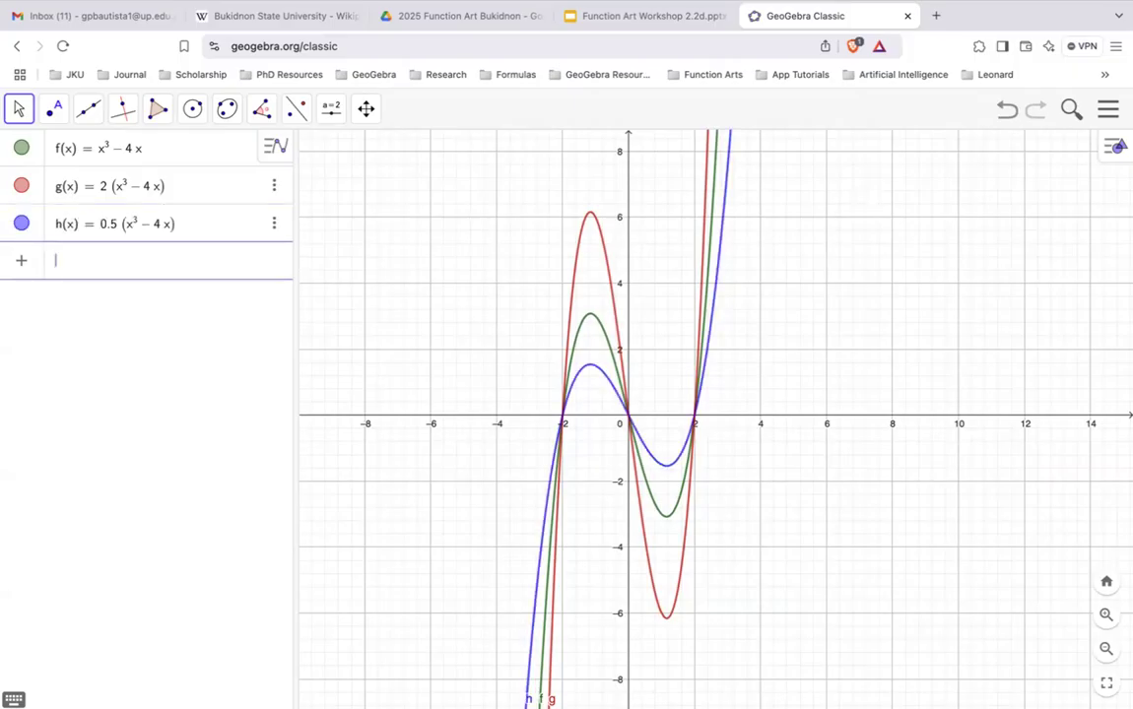
Toggle the visibility of the g and h graphs to compare each with the original f graph
scroll(612, 429, "up", 3)
left_click_drag(655, 417, 591, 451)
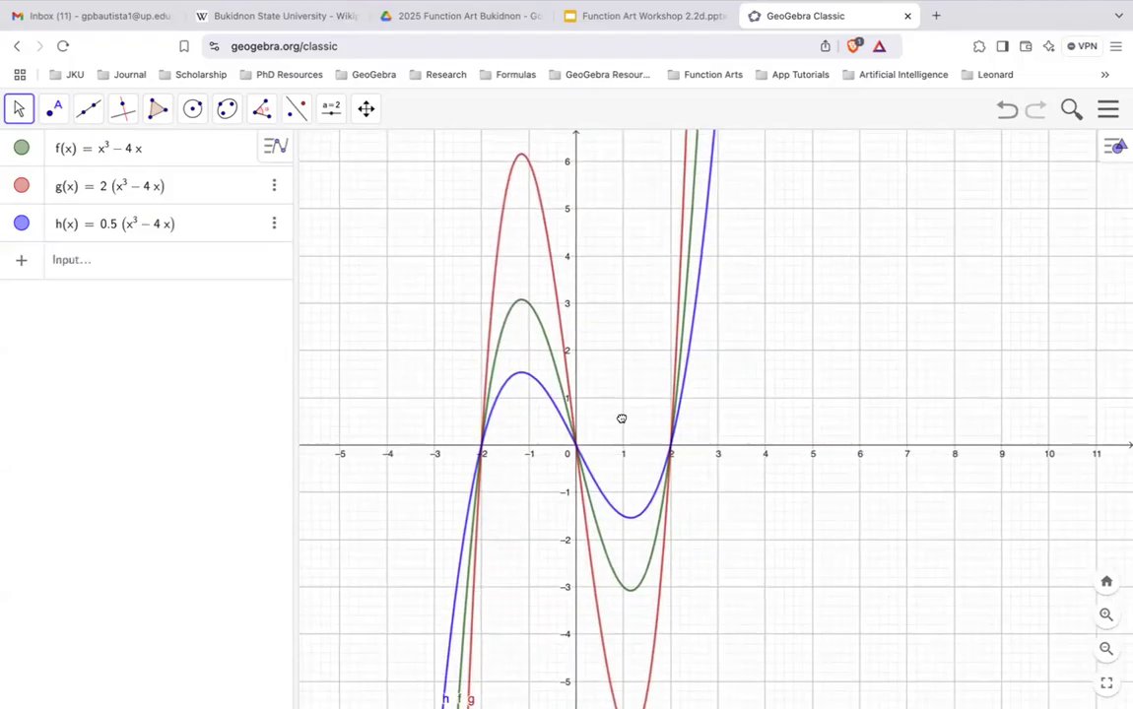
left_click(20, 188)
left_click(20, 188)
left_click(20, 188)
left_click(20, 188)
left_click(20, 224)
left_click(19, 224)
left_click(20, 187)
left_click(21, 226)
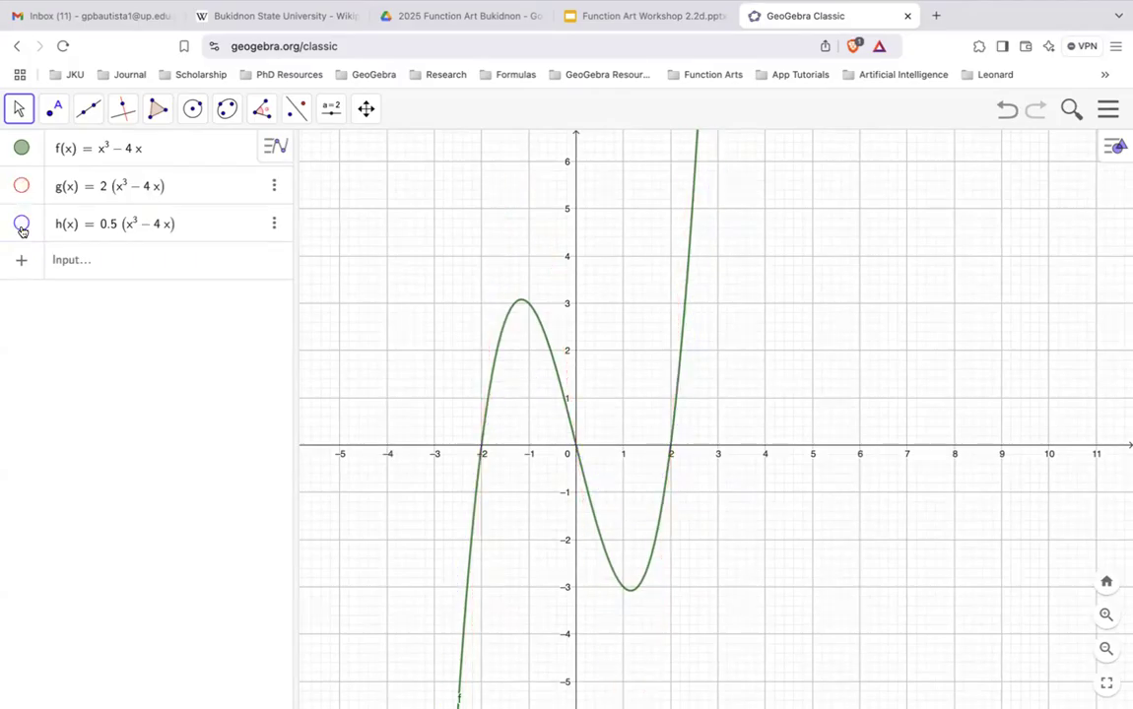
left_click(20, 224)
left_click(20, 186)
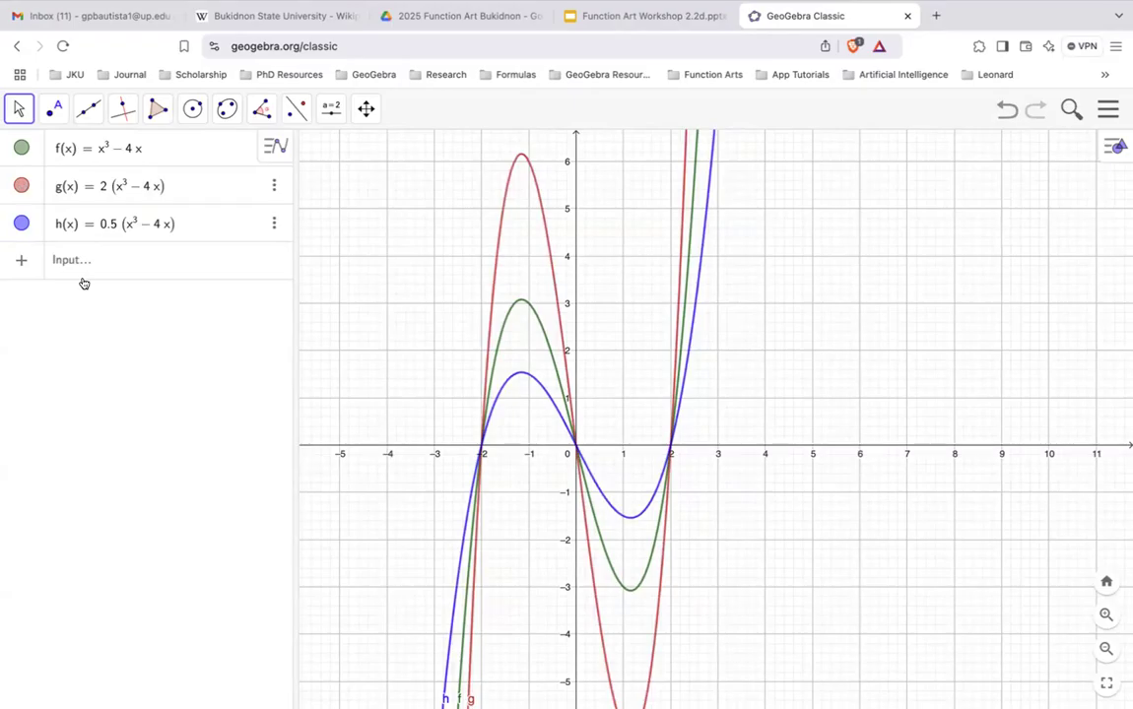
Hide the g(x) graph and compare the peaks, valleys and x-intercepts of f and h
scroll(751, 471, "down", 1)
scroll(752, 471, "up", 1)
left_click_drag(768, 371, 705, 410)
scroll(791, 401, "down", 1)
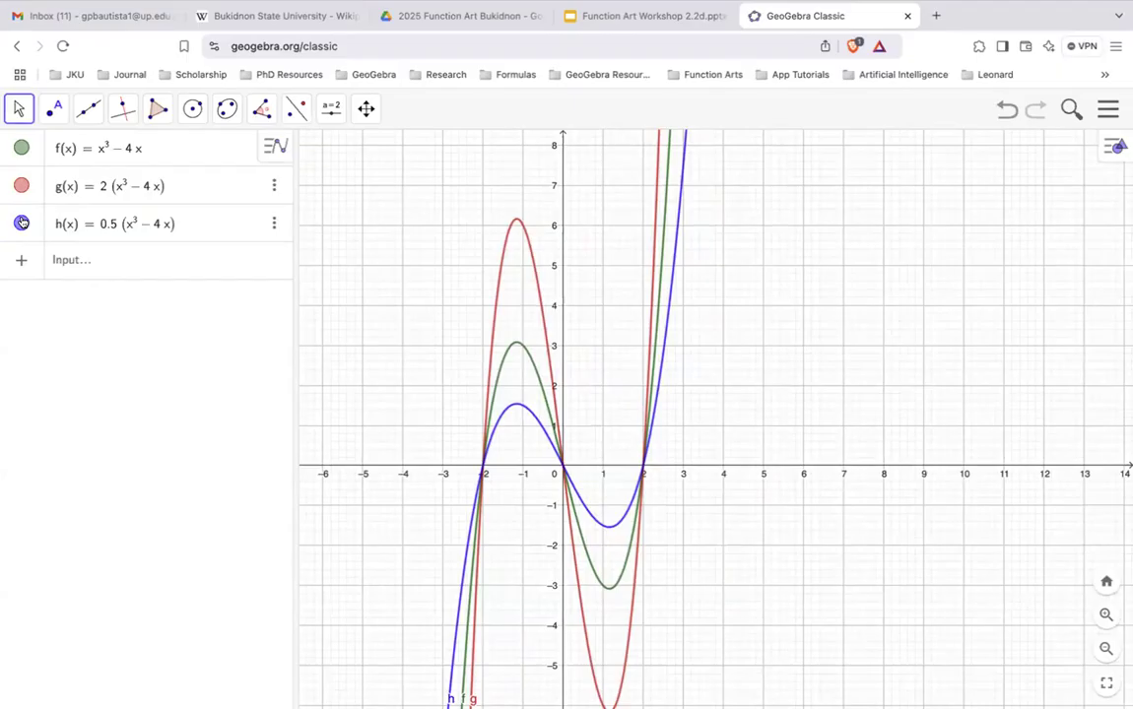
scroll(663, 428, "up", 3)
left_click_drag(711, 438, 820, 436)
left_click(22, 186)
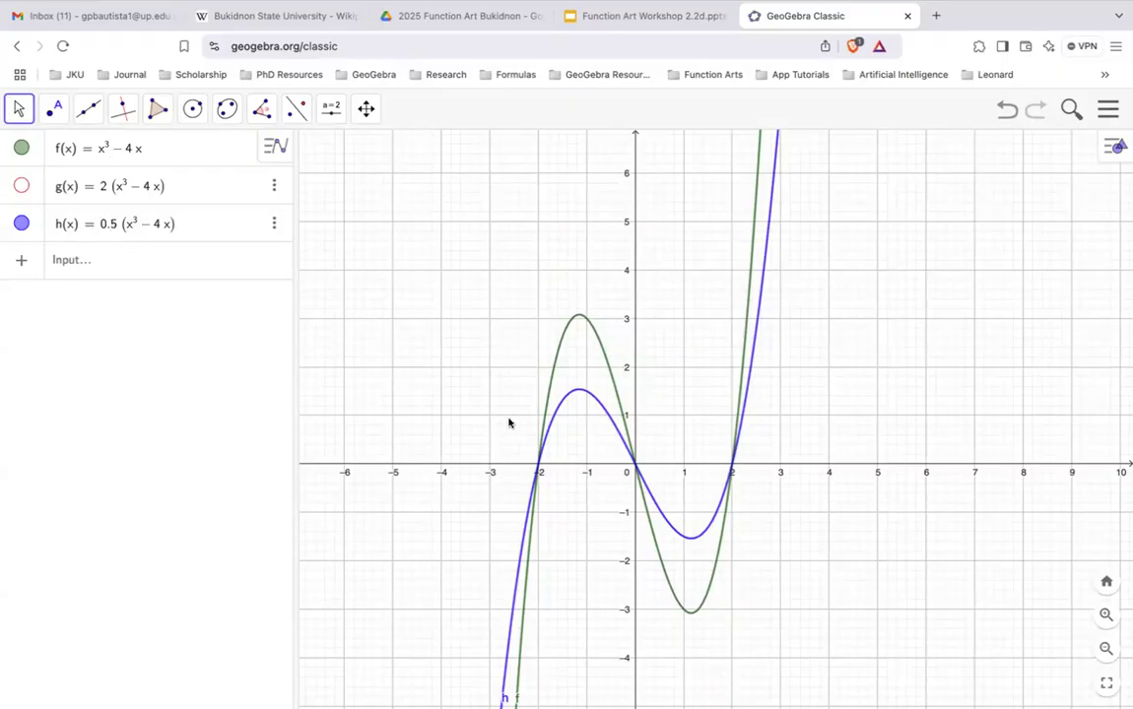
scroll(508, 419, "down", 1)
scroll(613, 402, "up", 2)
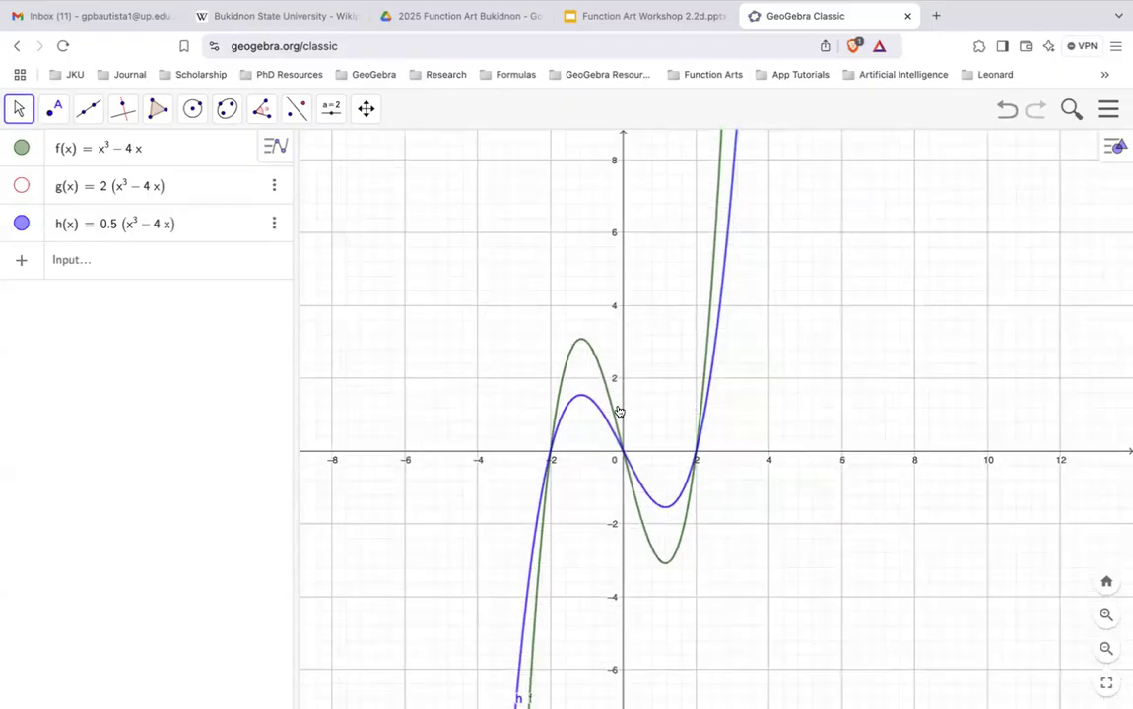
scroll(620, 412, "up", 1)
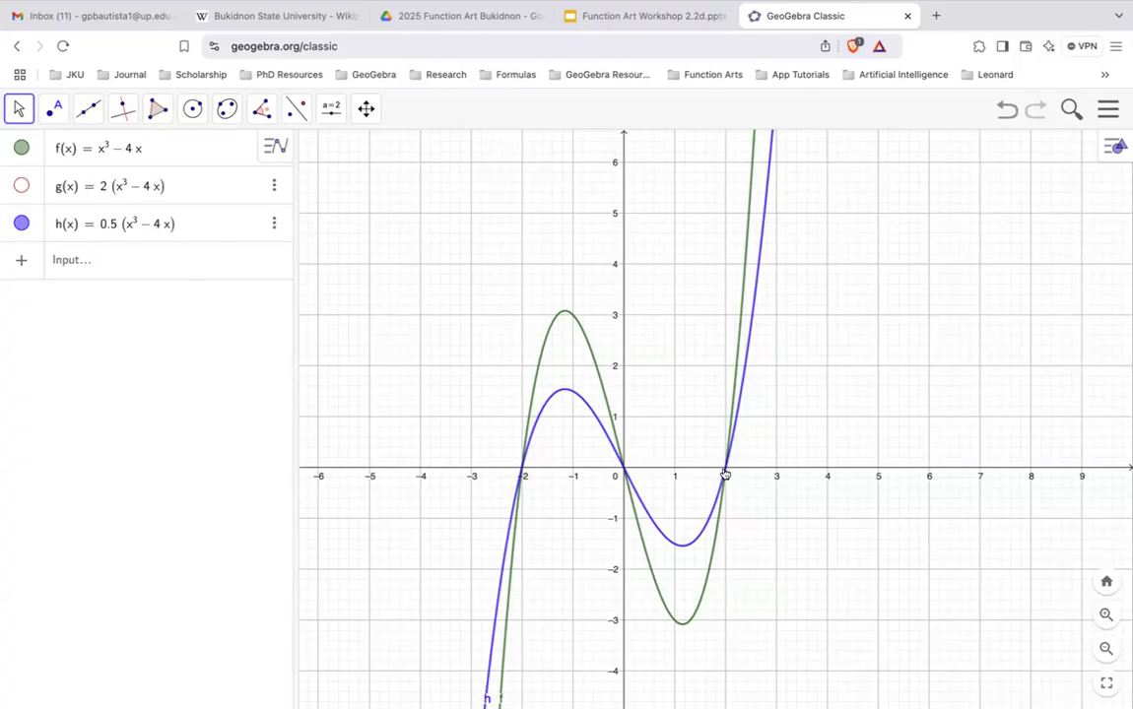
Duplicate the h(x) entry and change the copy's factor to 8 to graph 8(x^3 - 4x)
left_click(274, 224)
left_click(284, 248)
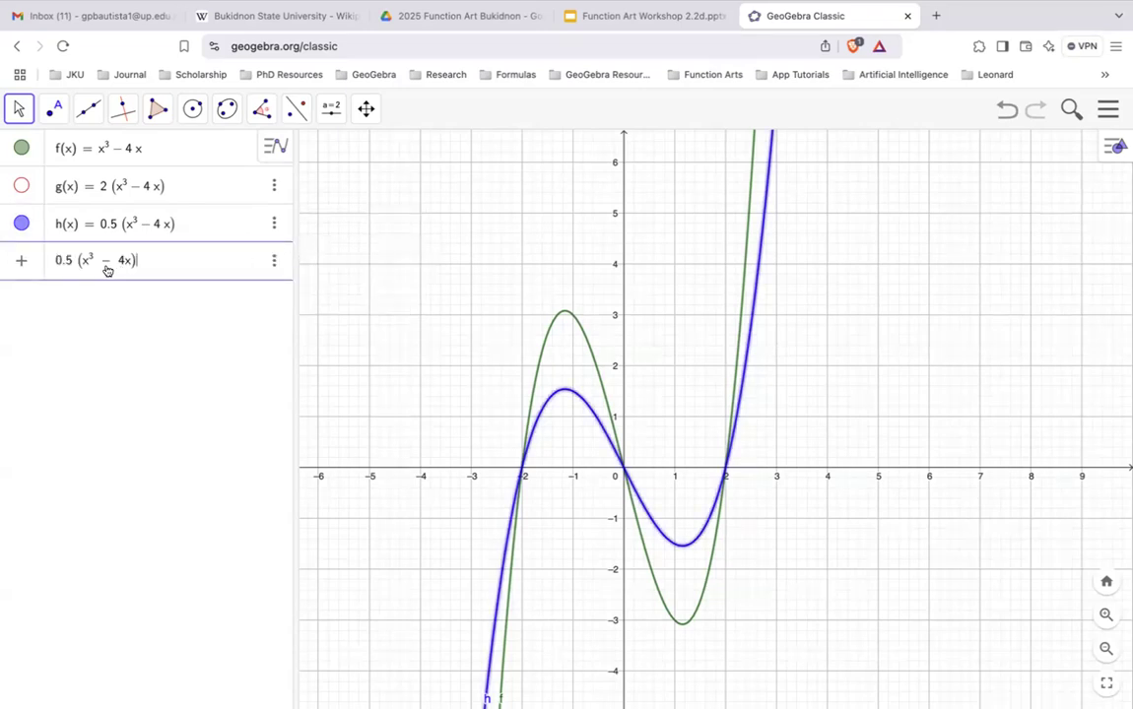
left_click_drag(66, 262, 47, 264)
type("8")
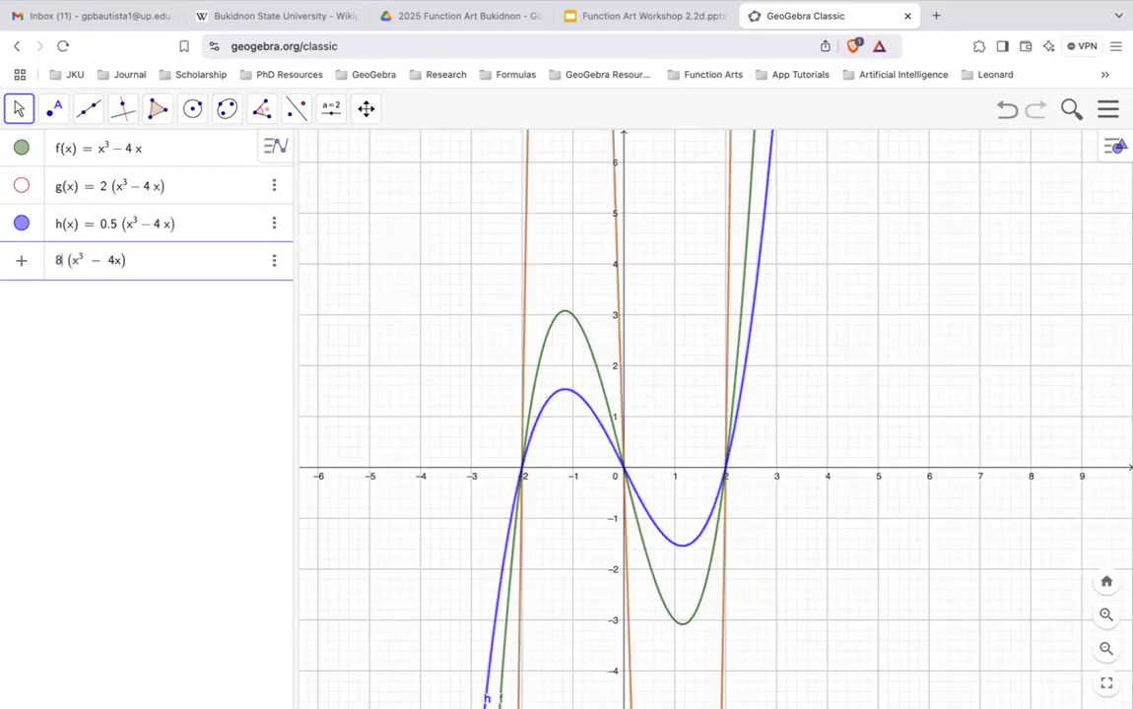
key("Return")
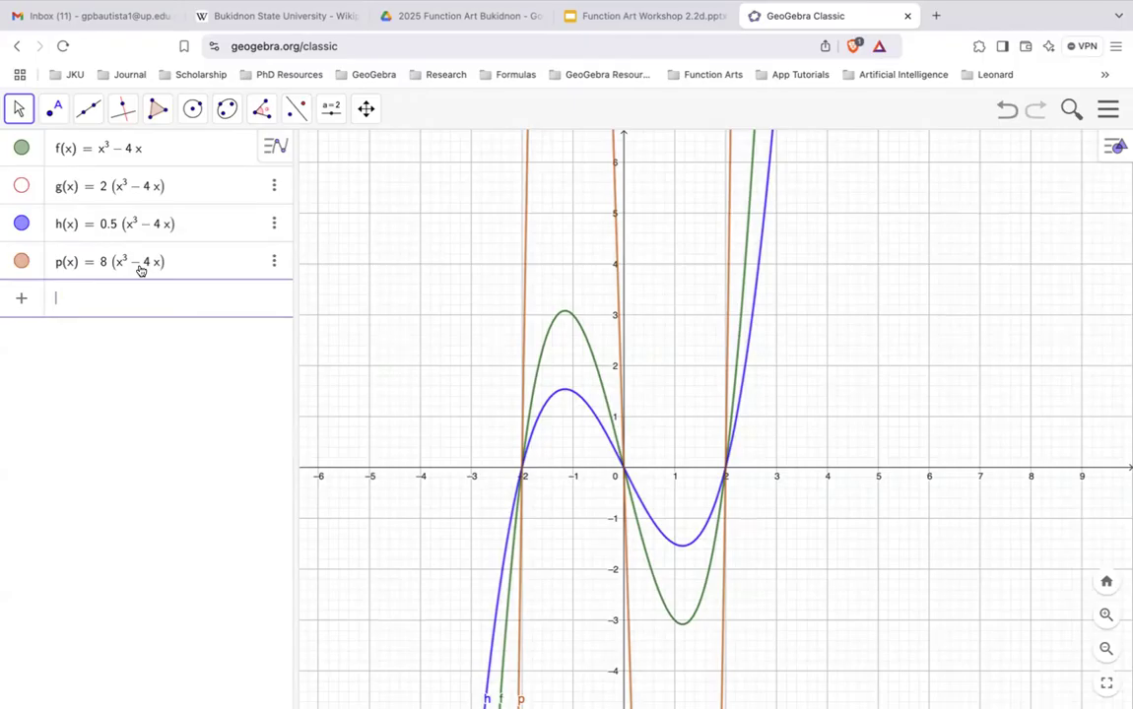
Switch to the Google Slides presentation, display the Vertical Scaling slide 12 and dismiss the PowerPoint elements warning without continuing to edit
left_click(628, 19)
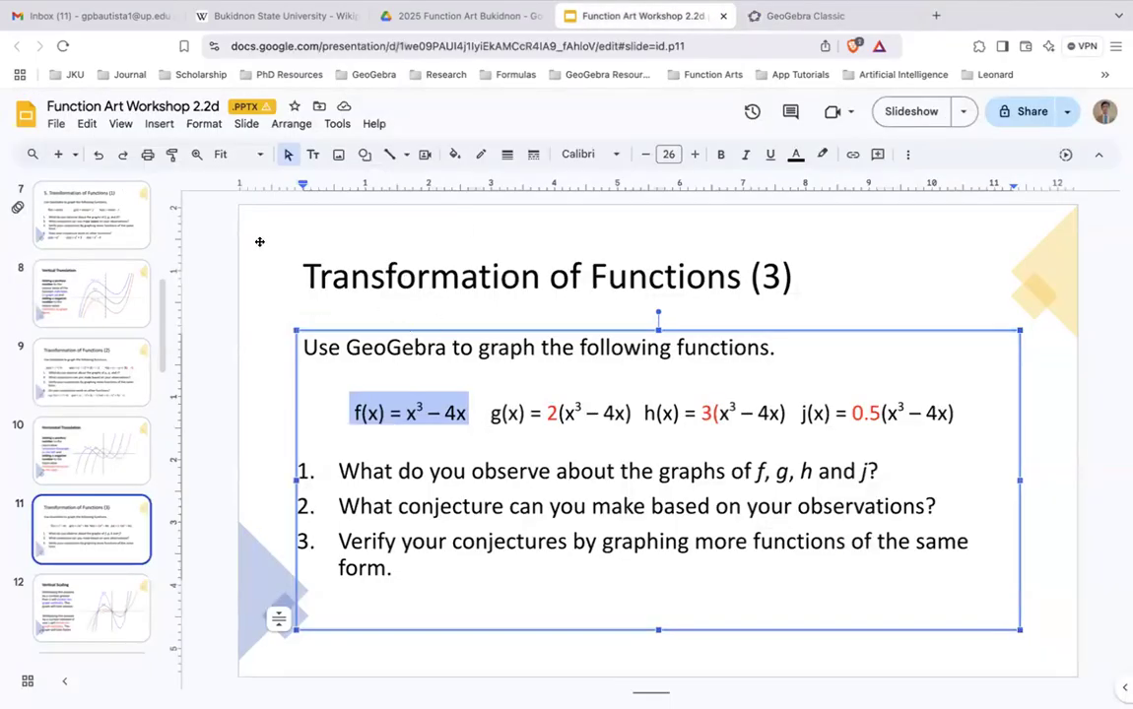
scroll(129, 512, "down", 2)
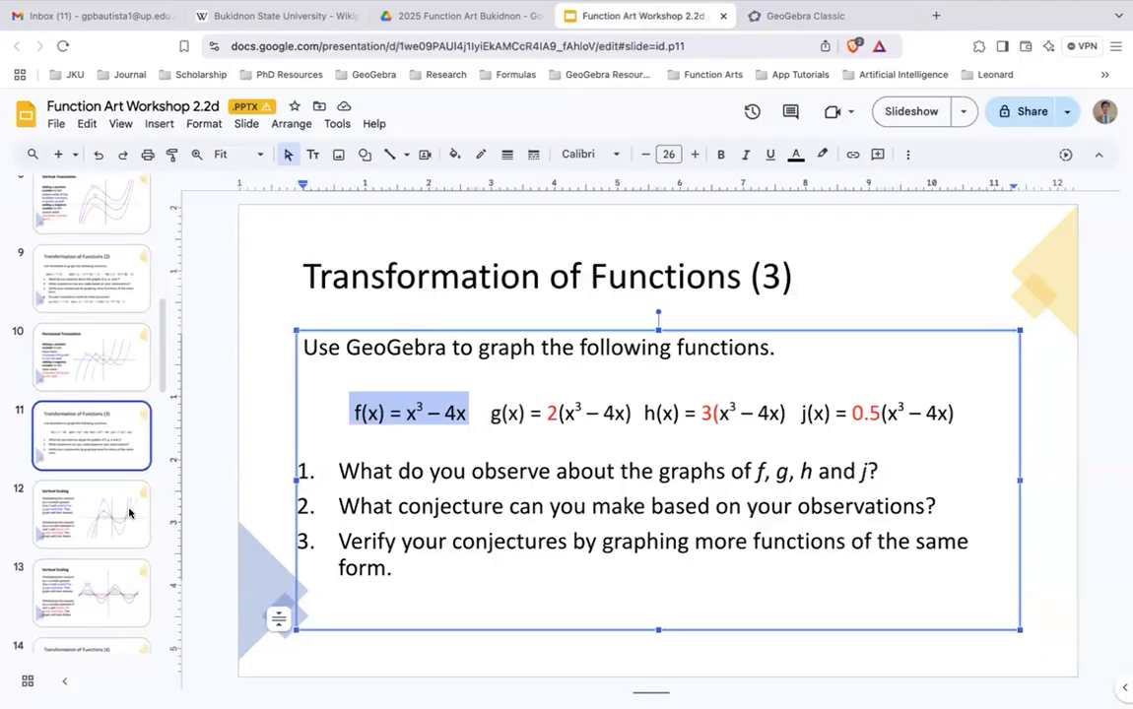
left_click(129, 512)
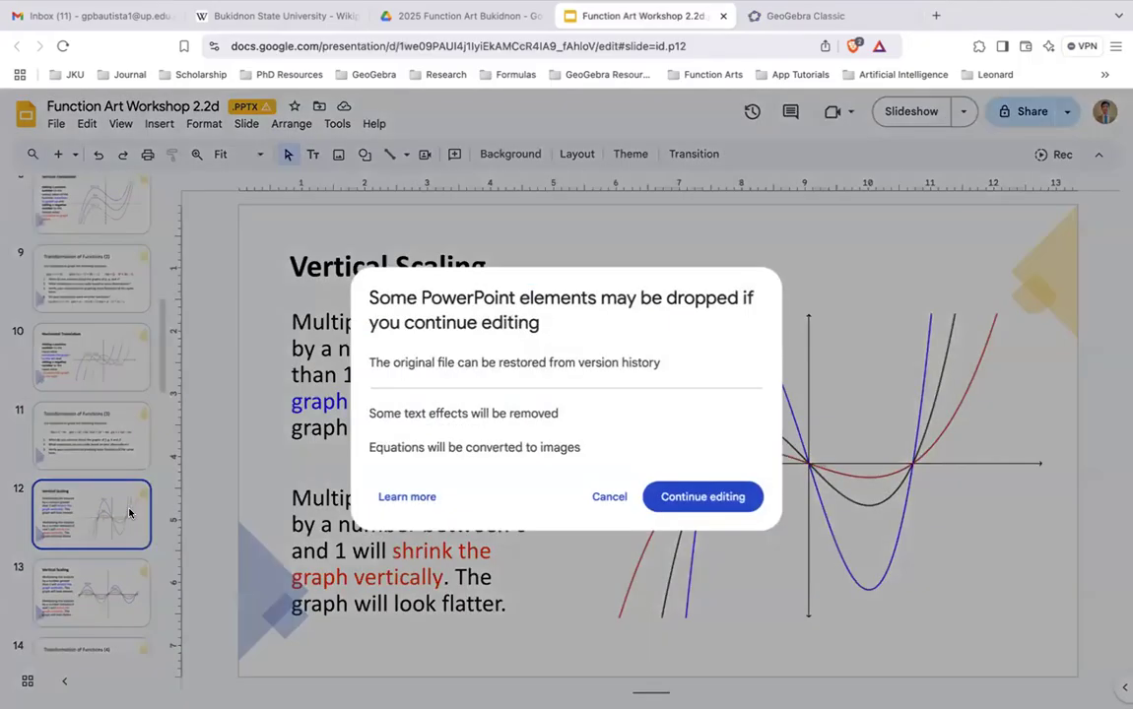
left_click(606, 495)
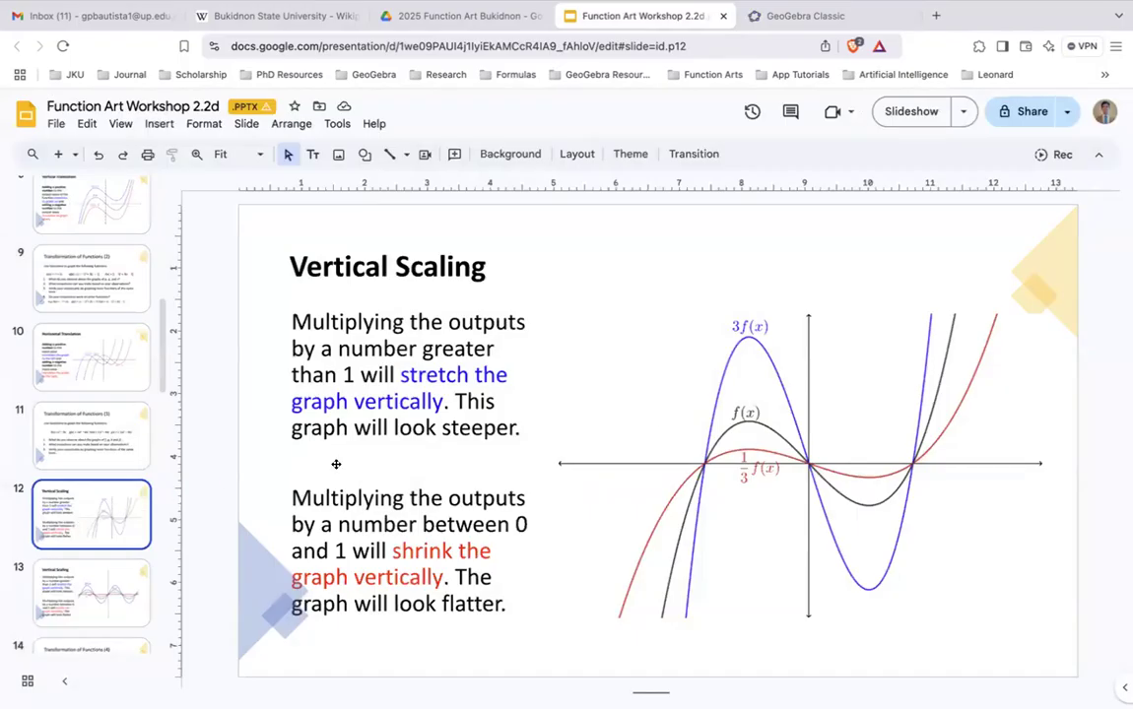
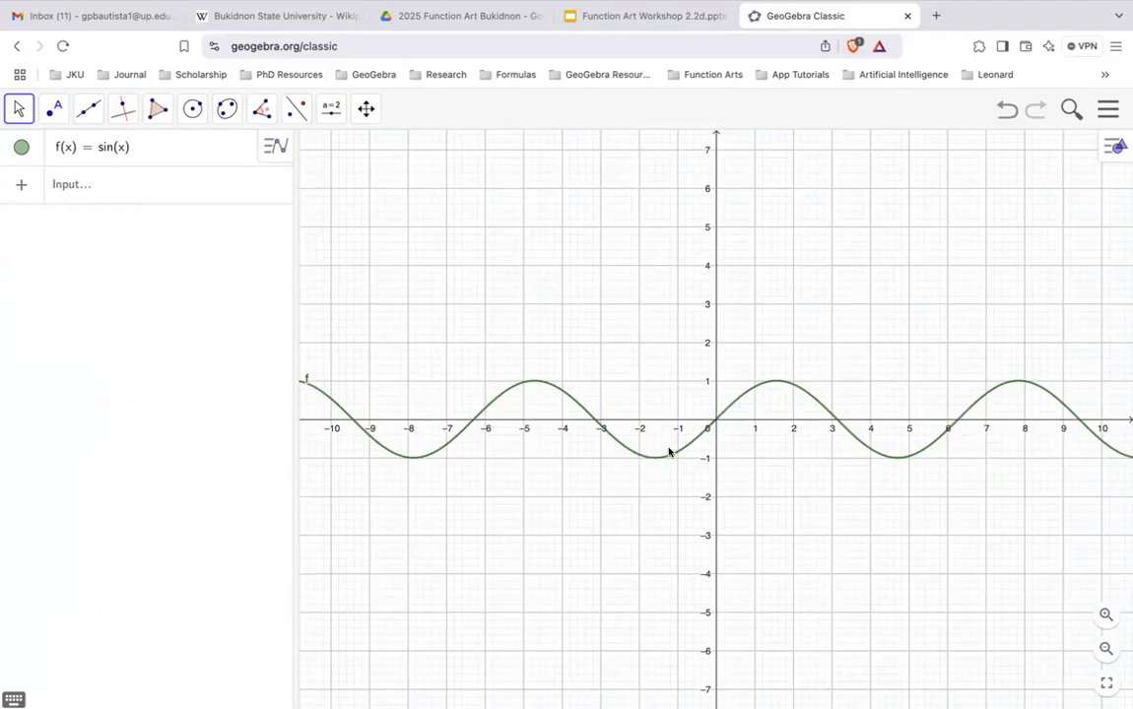
left_click(131, 158)
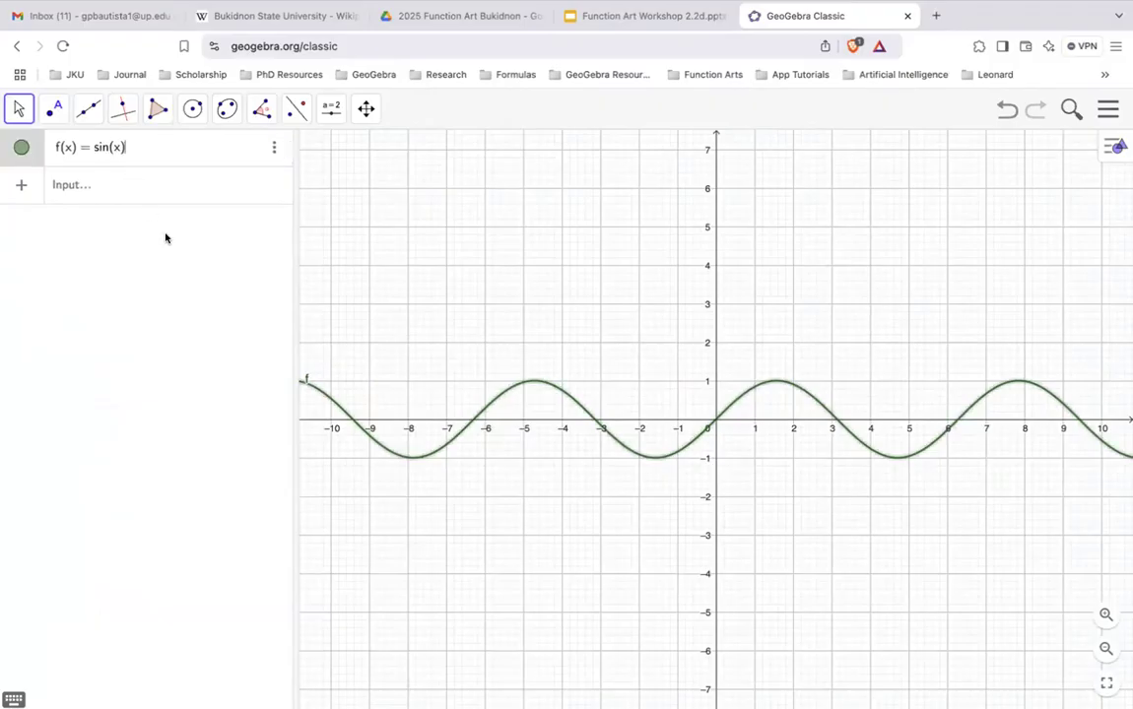
type(",")
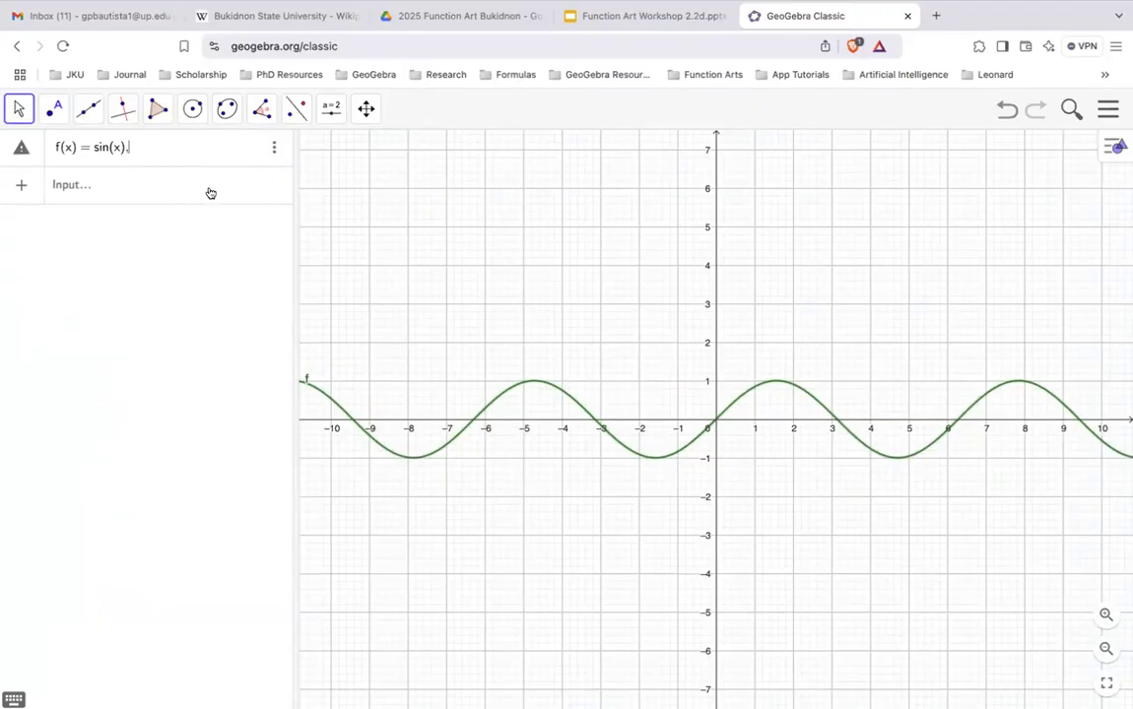
left_click(333, 277)
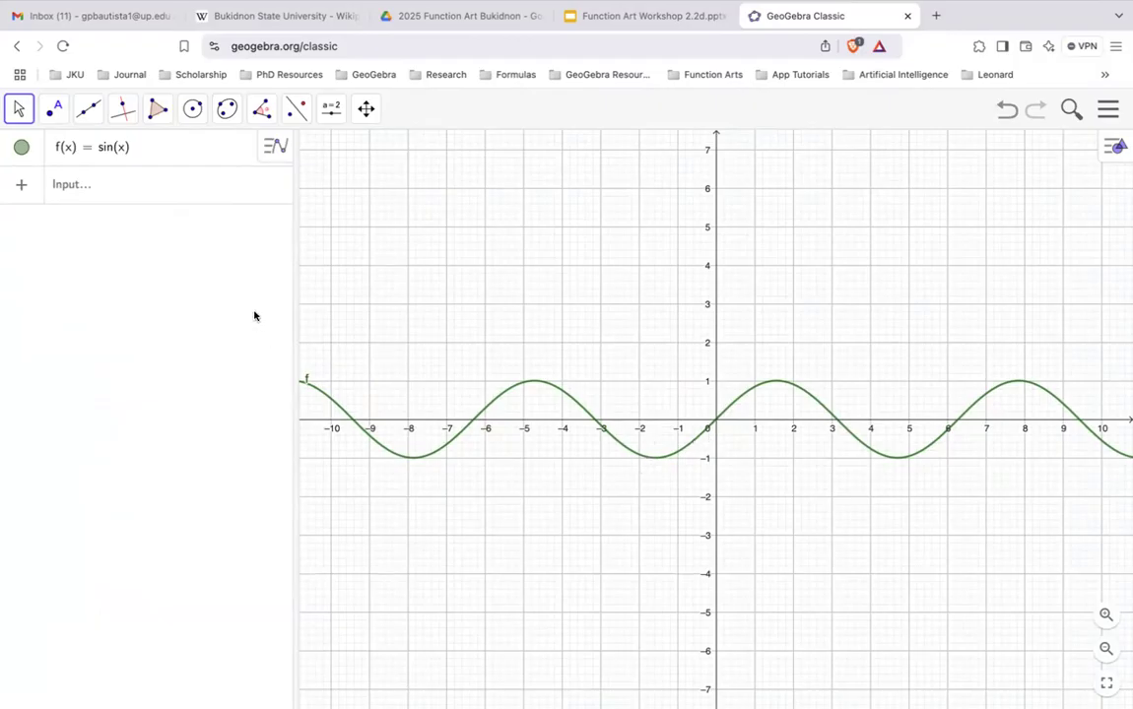
Restrict the domain of f(x) = sin(x) to -2 <= x <= 1
left_click(163, 162)
type(", ")
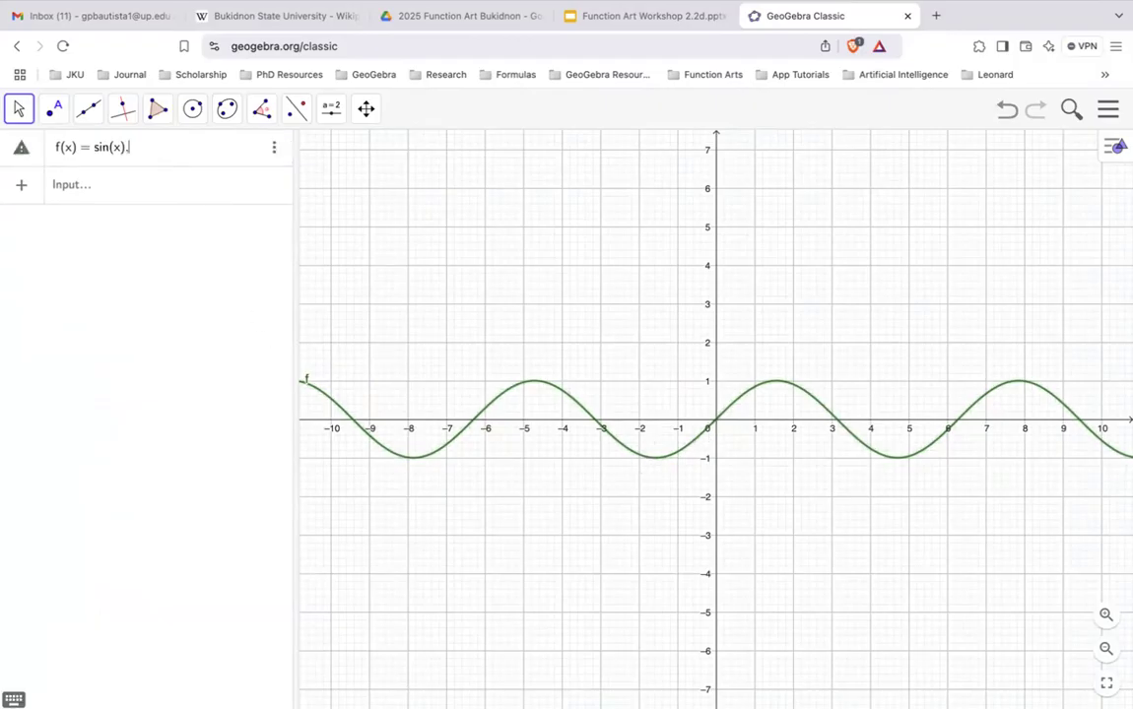
type("x")
key("Left")
type("<")
type("=")
type("-2")
type("<=")
type("1")
key("Return")
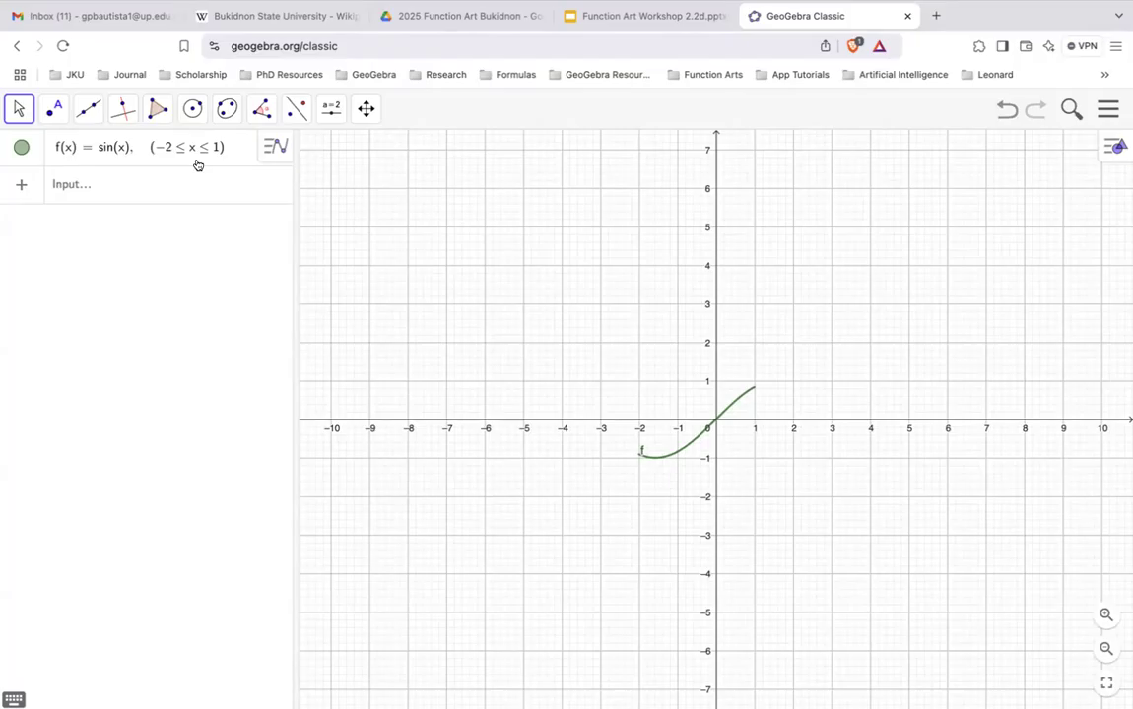
Switch to the Google Slides presentation and examine the < and <= signs in the domain example on the Domains and Intervals slide
left_click(624, 22)
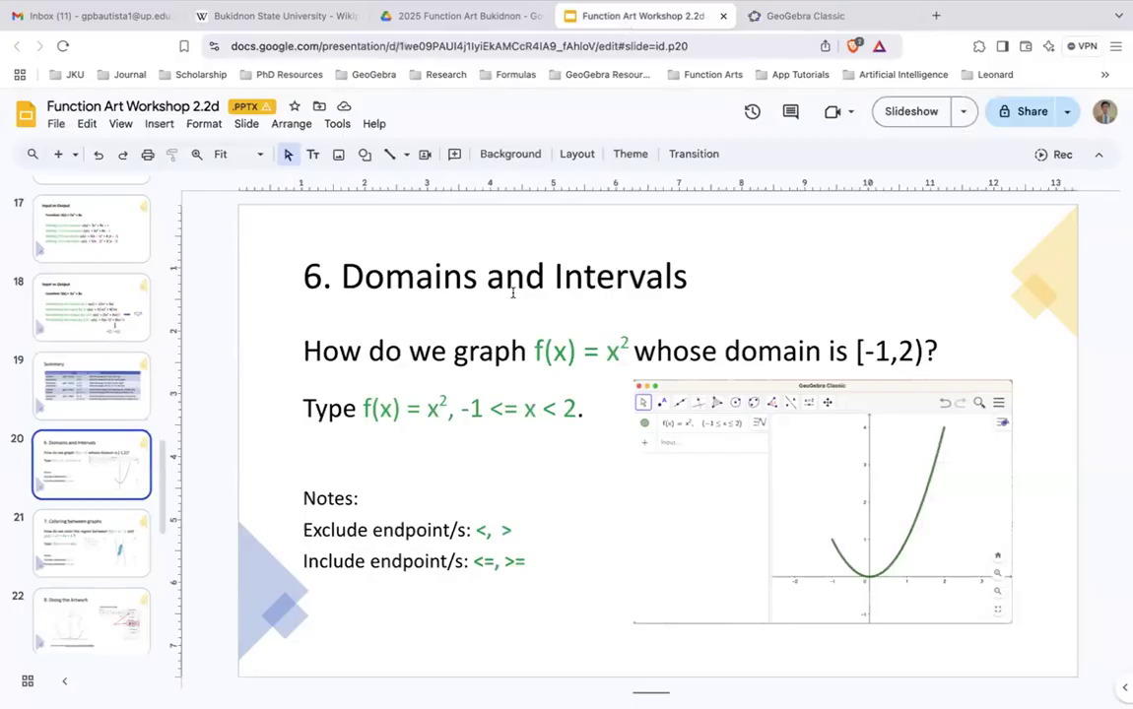
left_click(545, 408)
double_click(548, 407)
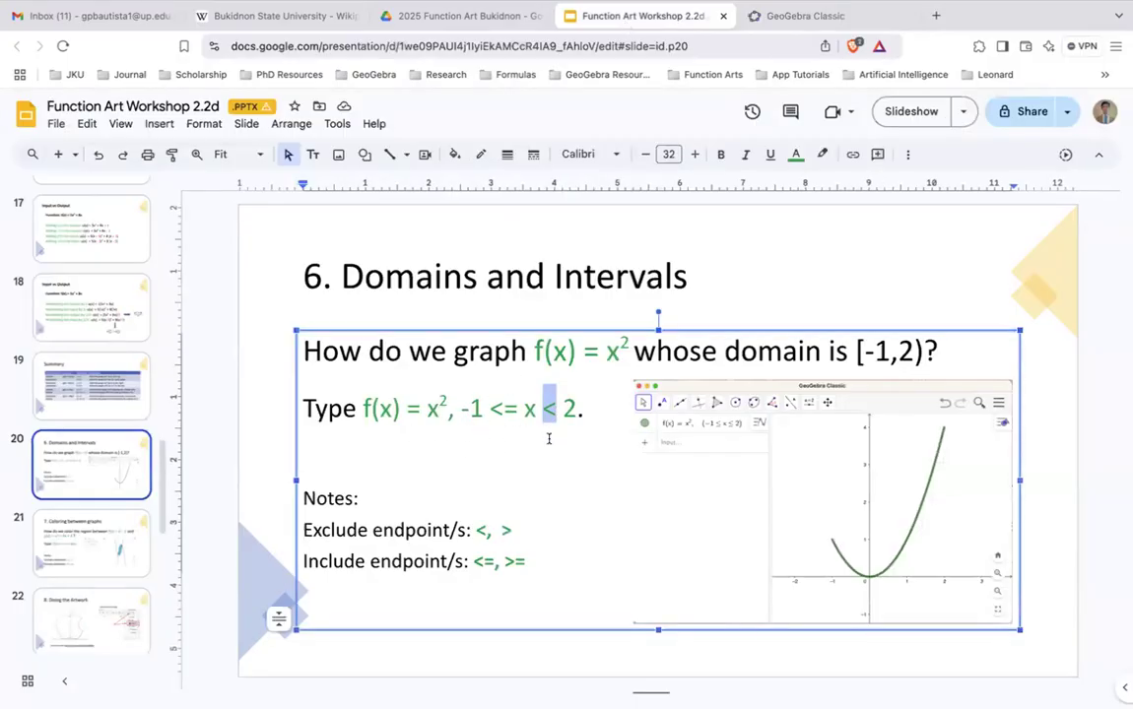
left_click(547, 435)
double_click(545, 408)
left_click_drag(490, 408, 503, 409)
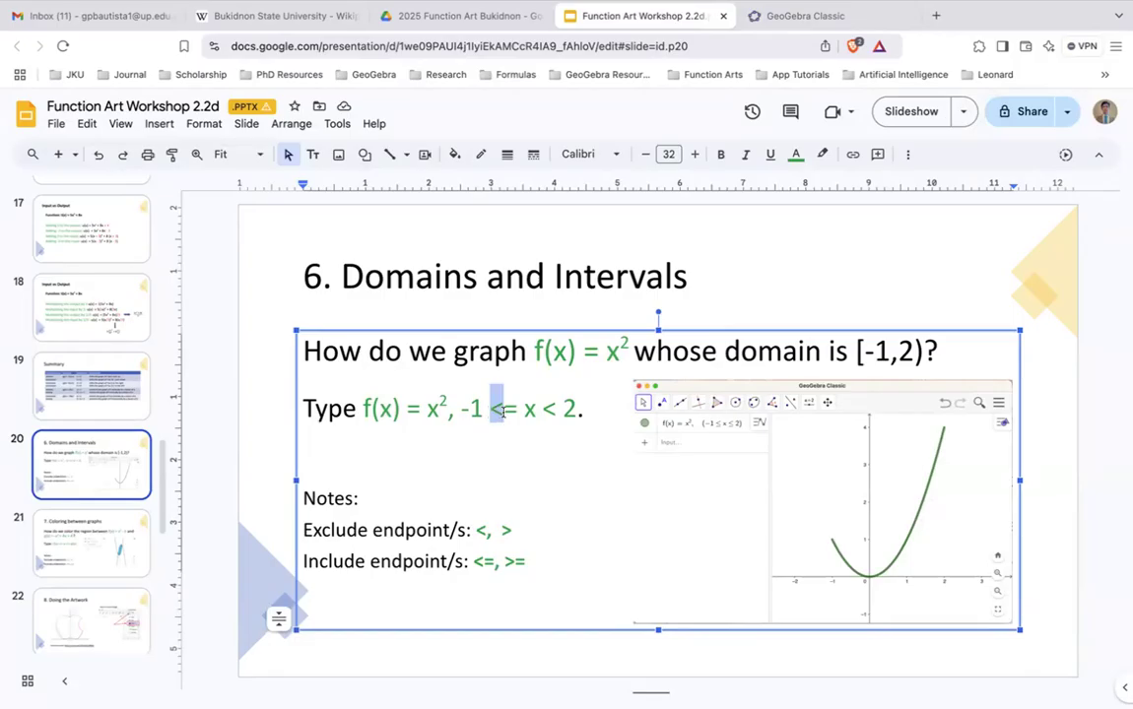
left_click(518, 408)
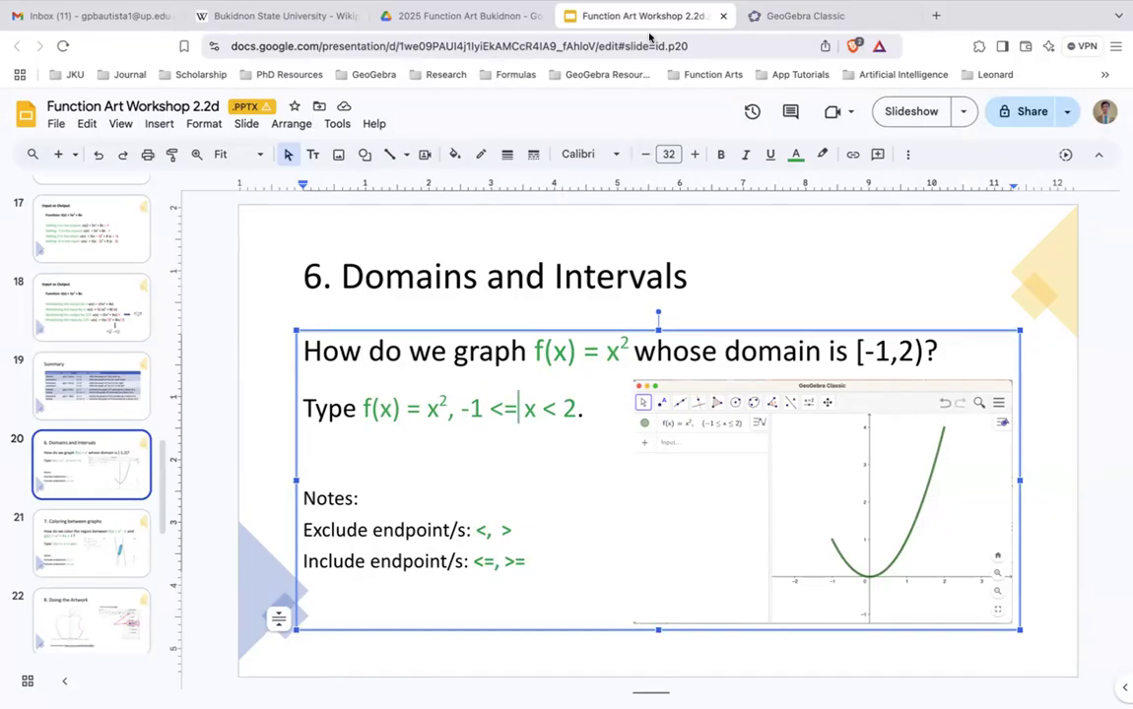
Display the Coloring between graphs slide, dismiss the PowerPoint elements warning without continuing to edit, and copy f(x) = x^2 - 3
left_click(125, 537)
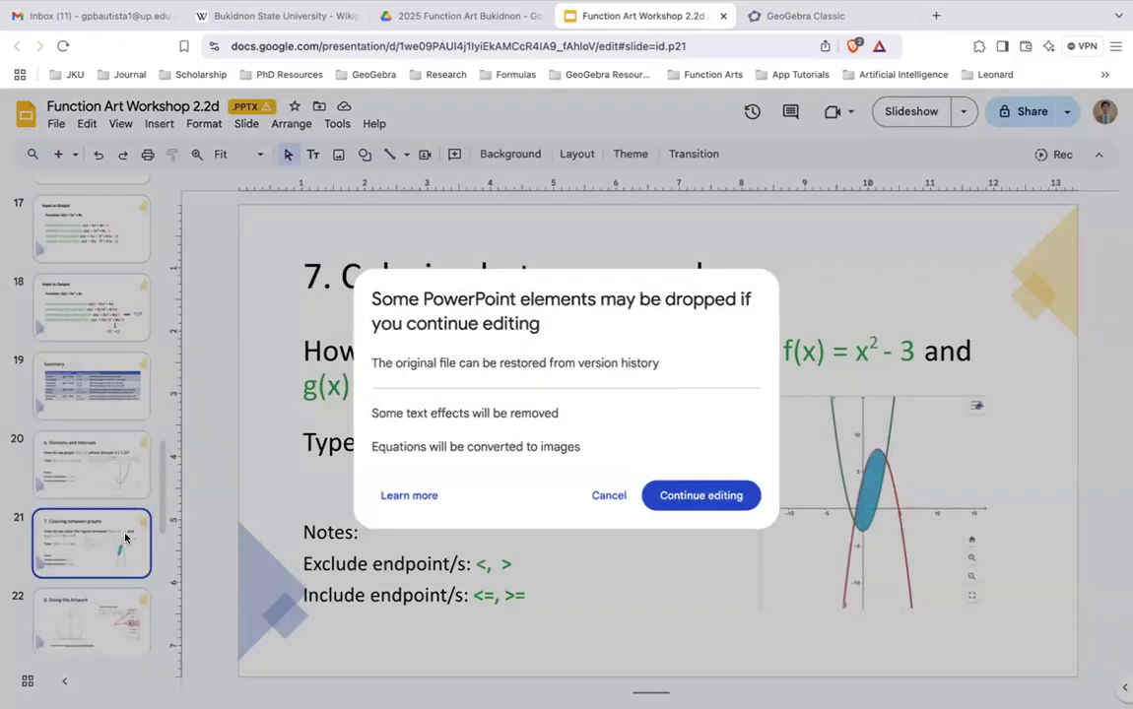
left_click(596, 491)
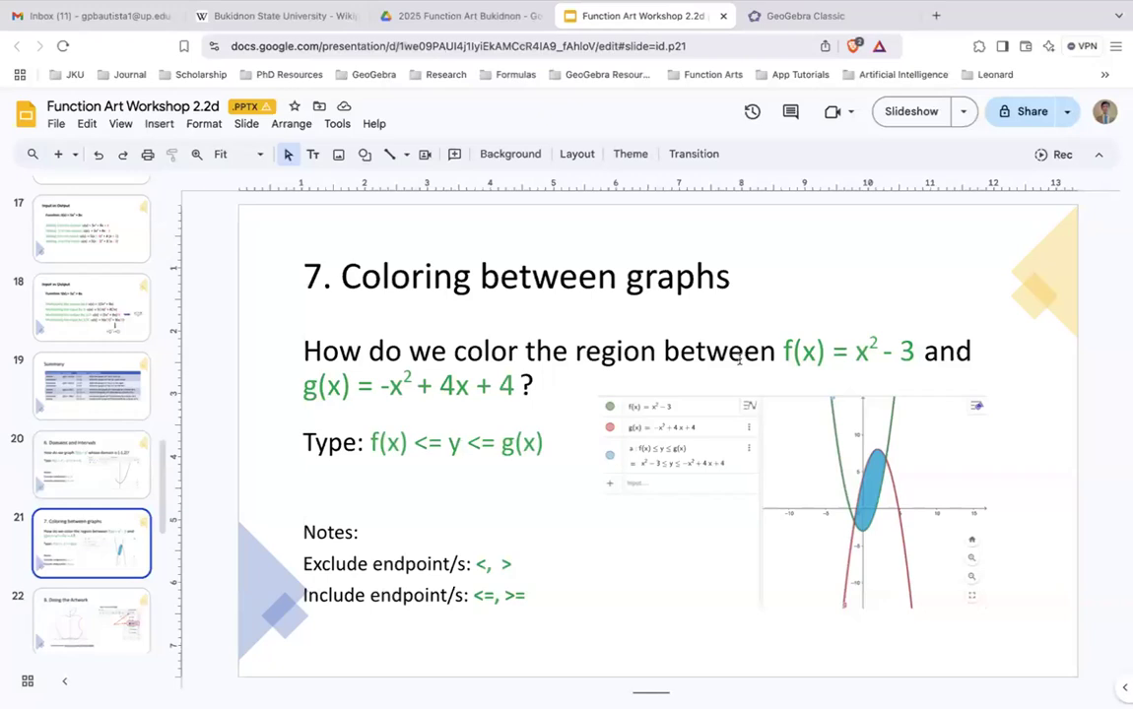
left_click(911, 353)
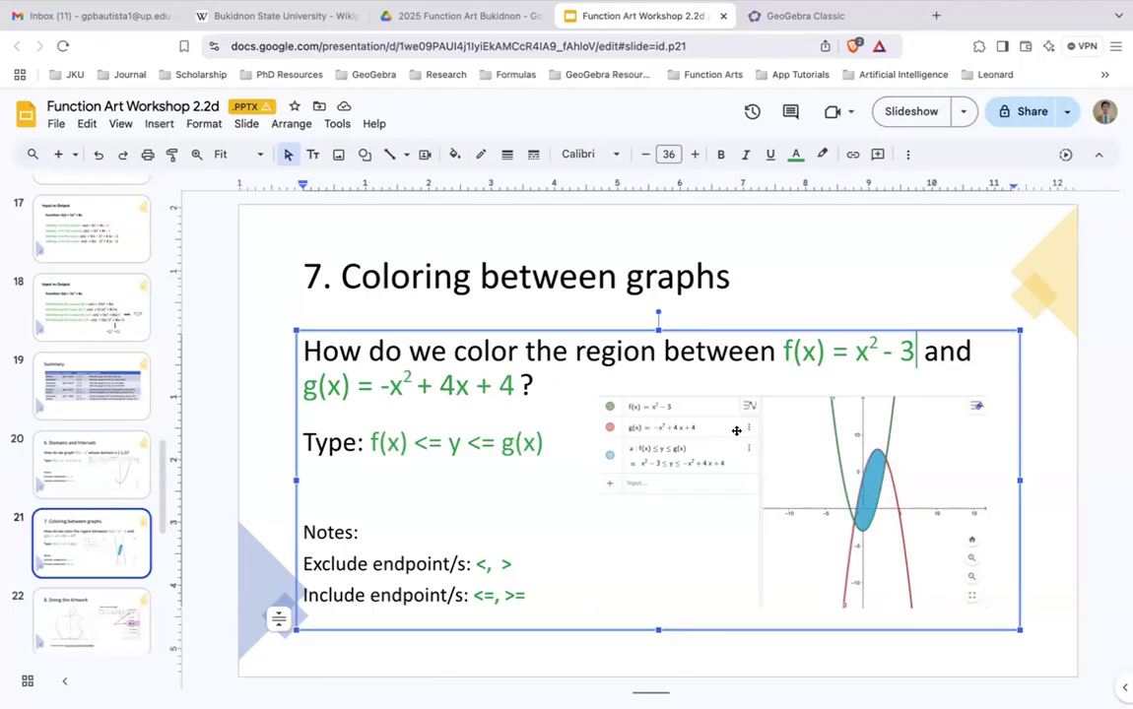
left_click_drag(910, 351, 781, 351)
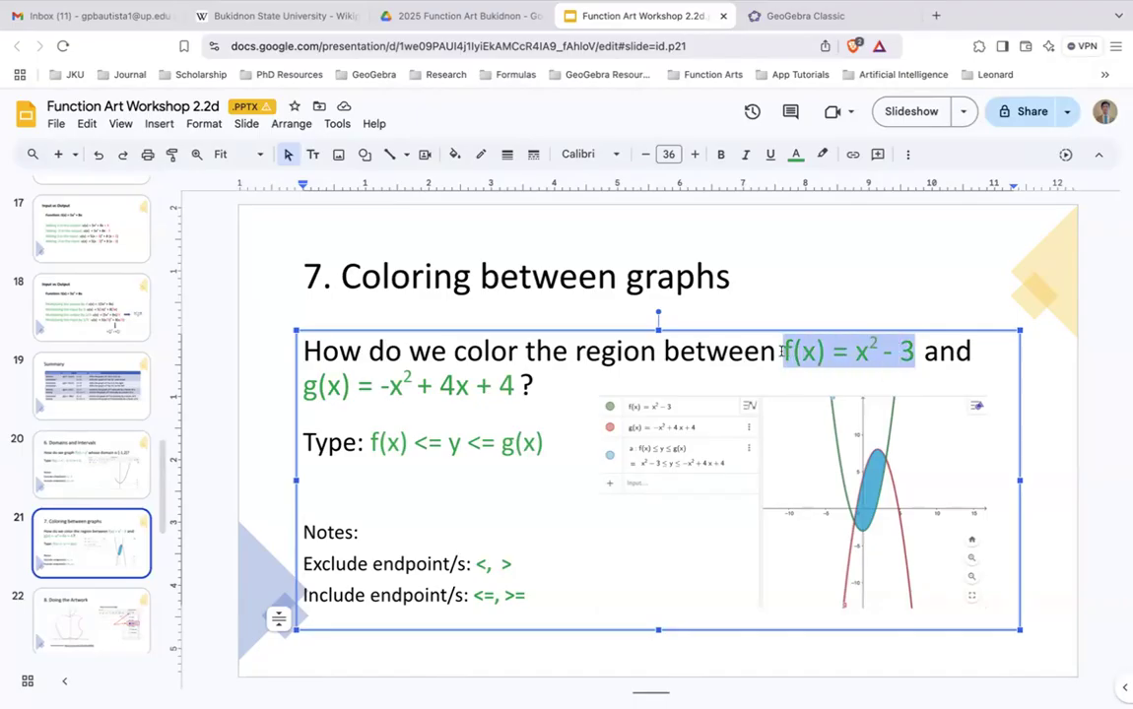
Switch to GeoGebra Classic, delete the restricted sin(x) function and graph f(x) = x^2 - 3, correcting the pasted exponent
left_click(847, 20)
left_click(208, 154)
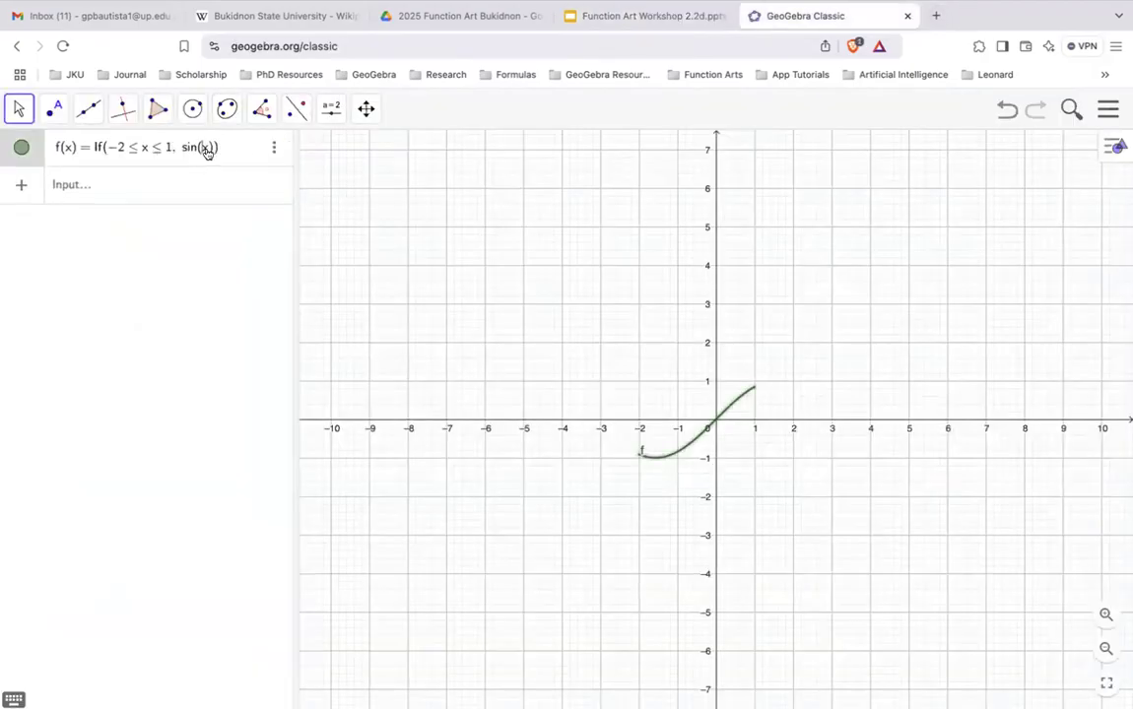
left_click(272, 147)
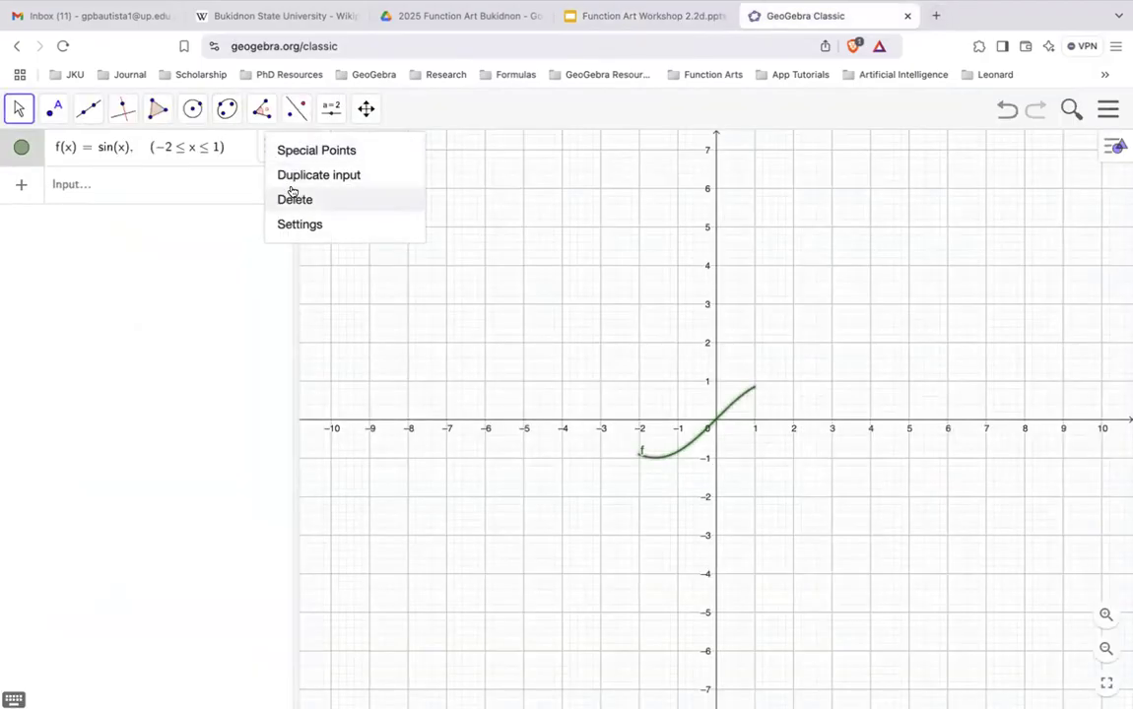
left_click(291, 196)
left_click(139, 149)
type("f(x)=x2-3")
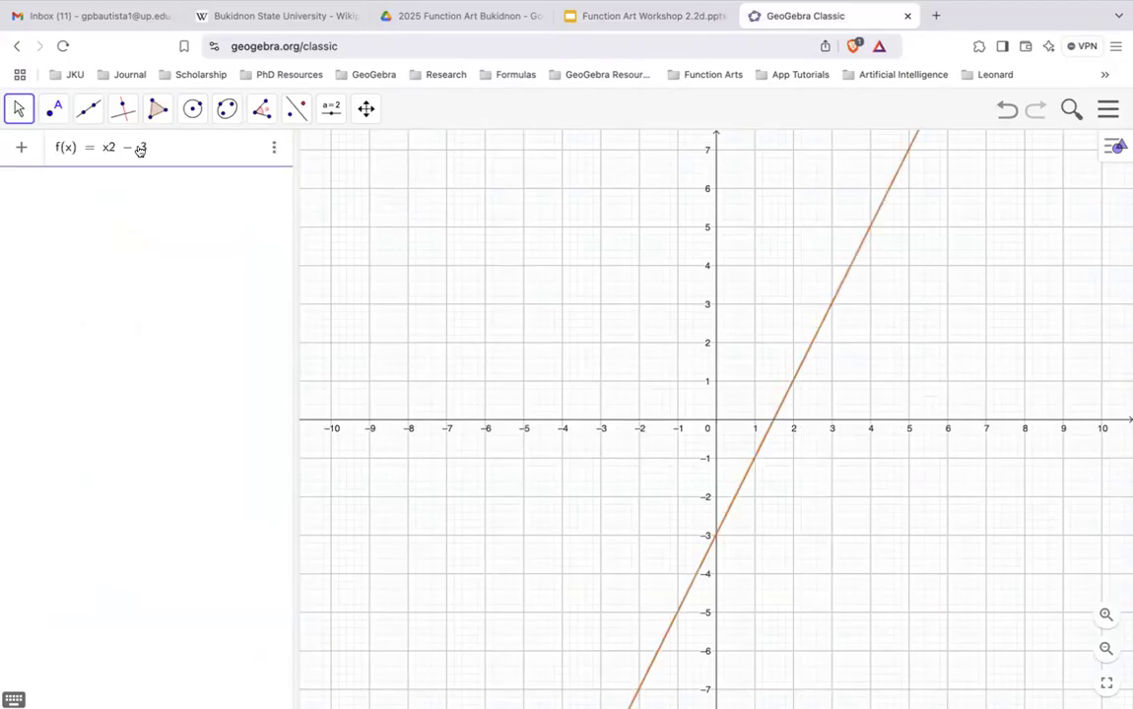
left_click(109, 150)
type("^")
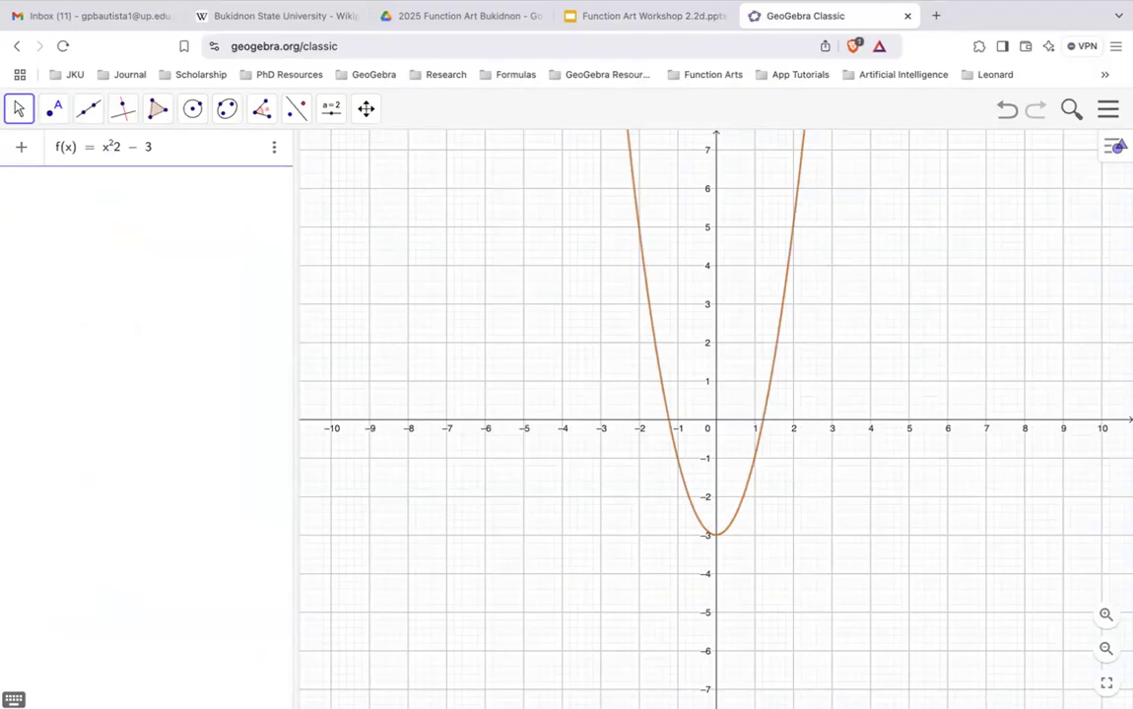
key("Delete")
key("Return")
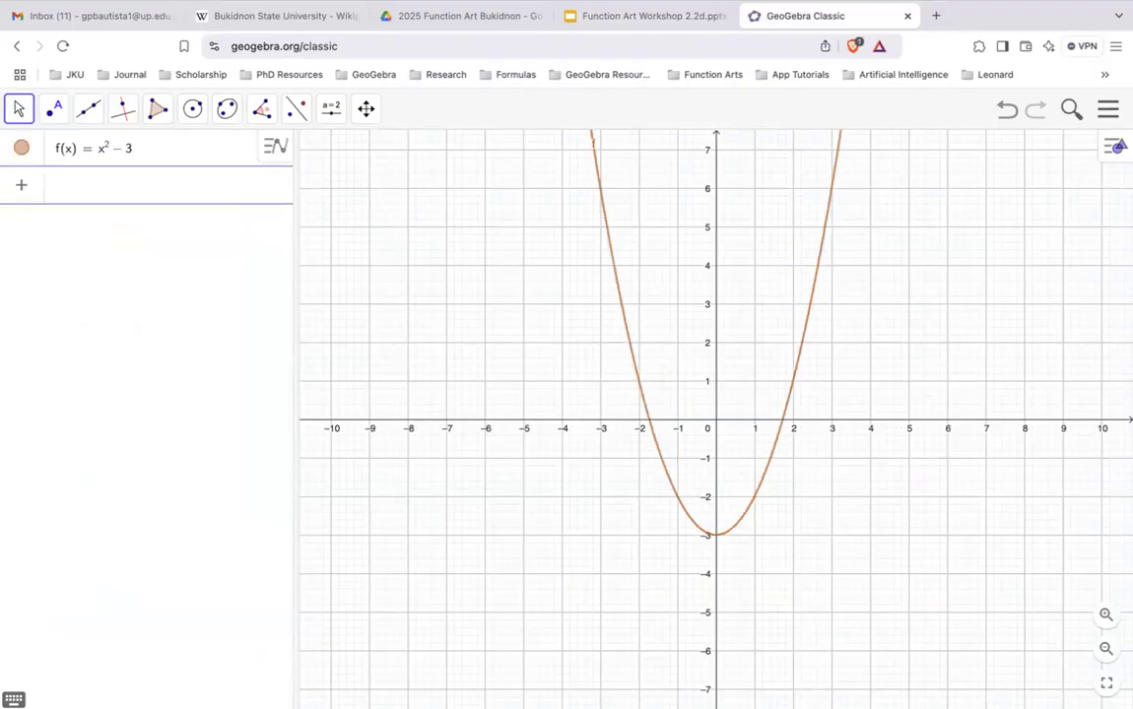
Switch to the Google Slides presentation and copy g(x) = -x^2 + 4x + 4 from the Coloring between graphs slide
left_click(622, 20)
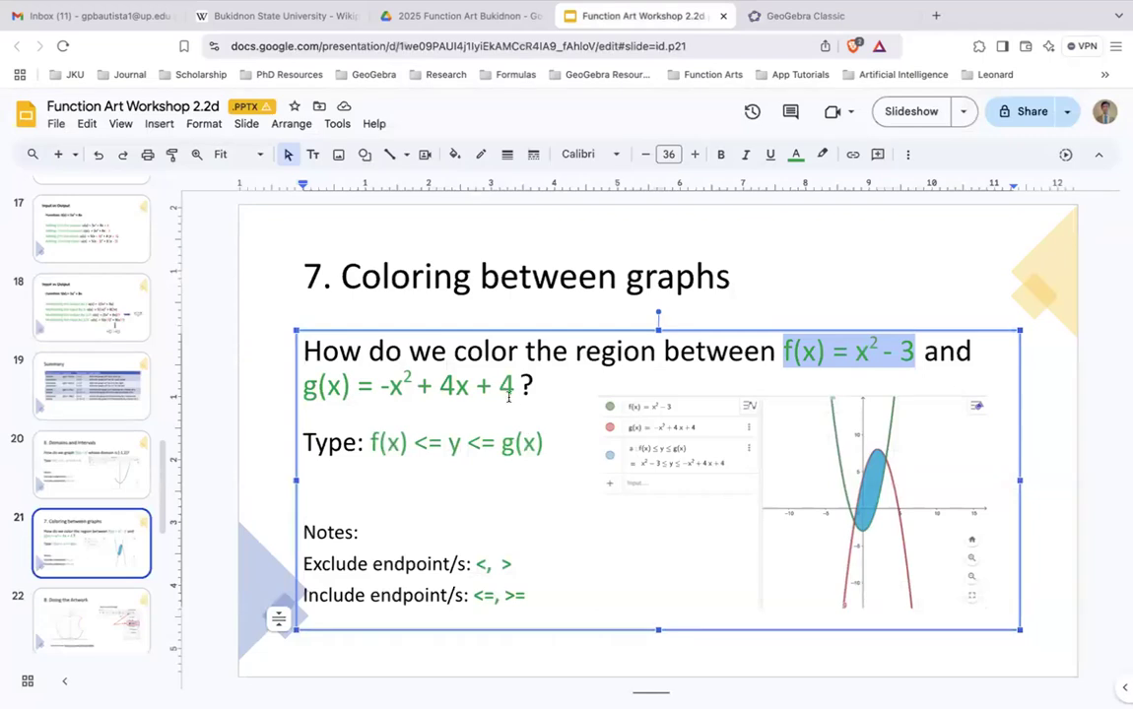
left_click_drag(511, 389, 286, 395)
key("ctrl+c")
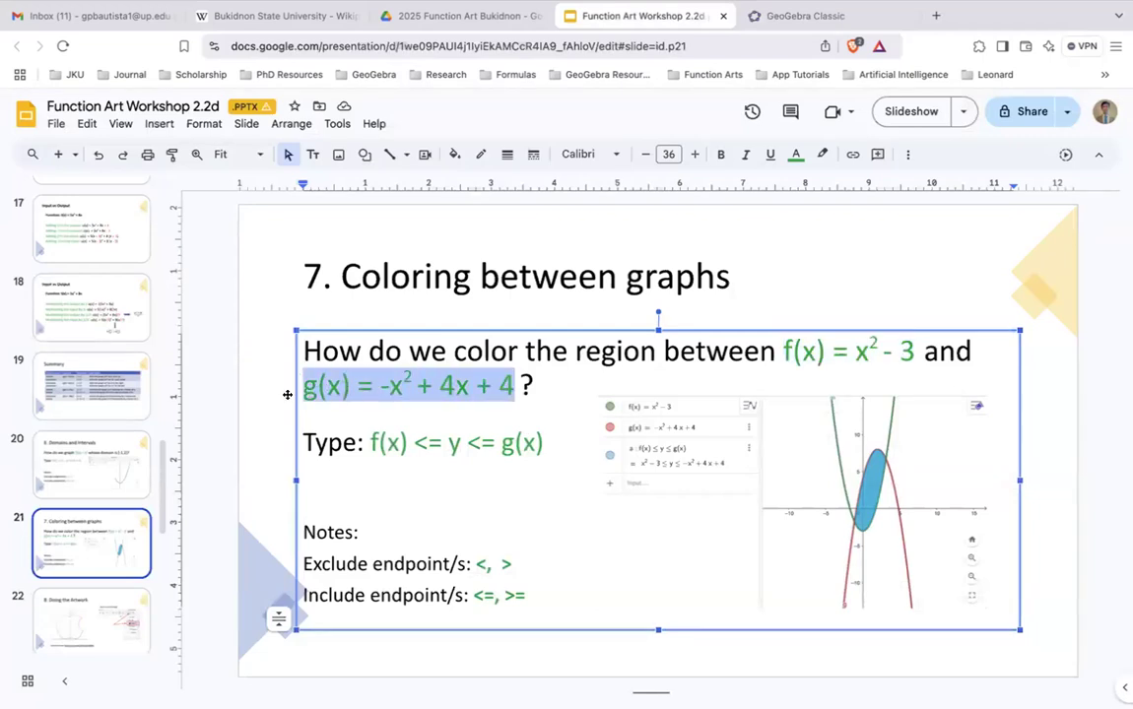
Switch to GeoGebra Classic and graph g(x) = -x^2 + 4x + 4 from the copied text, correcting its exponent
left_click(774, 20)
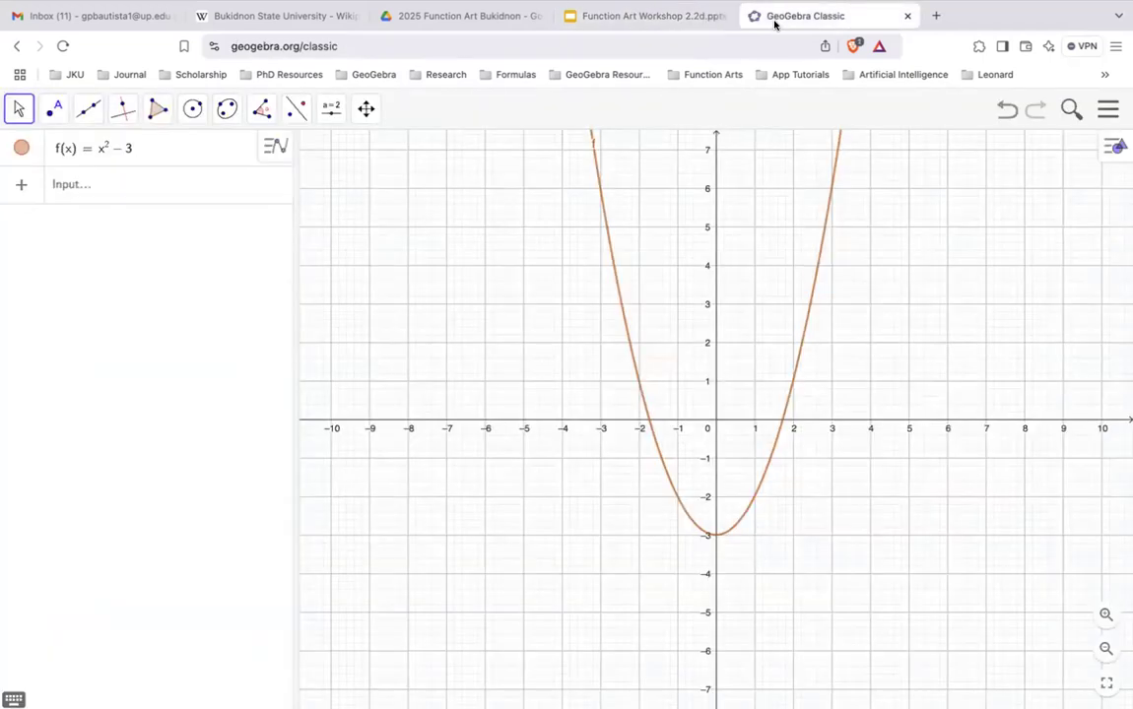
left_click(152, 187)
key("ctrl+v")
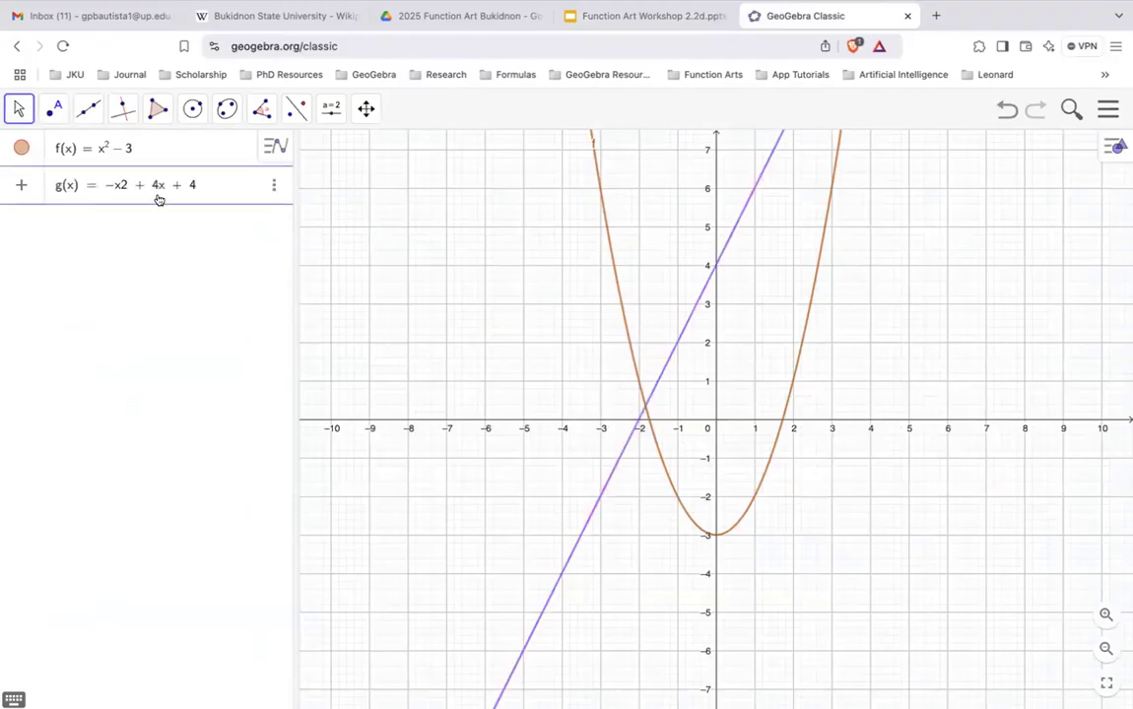
key("BackSpace")
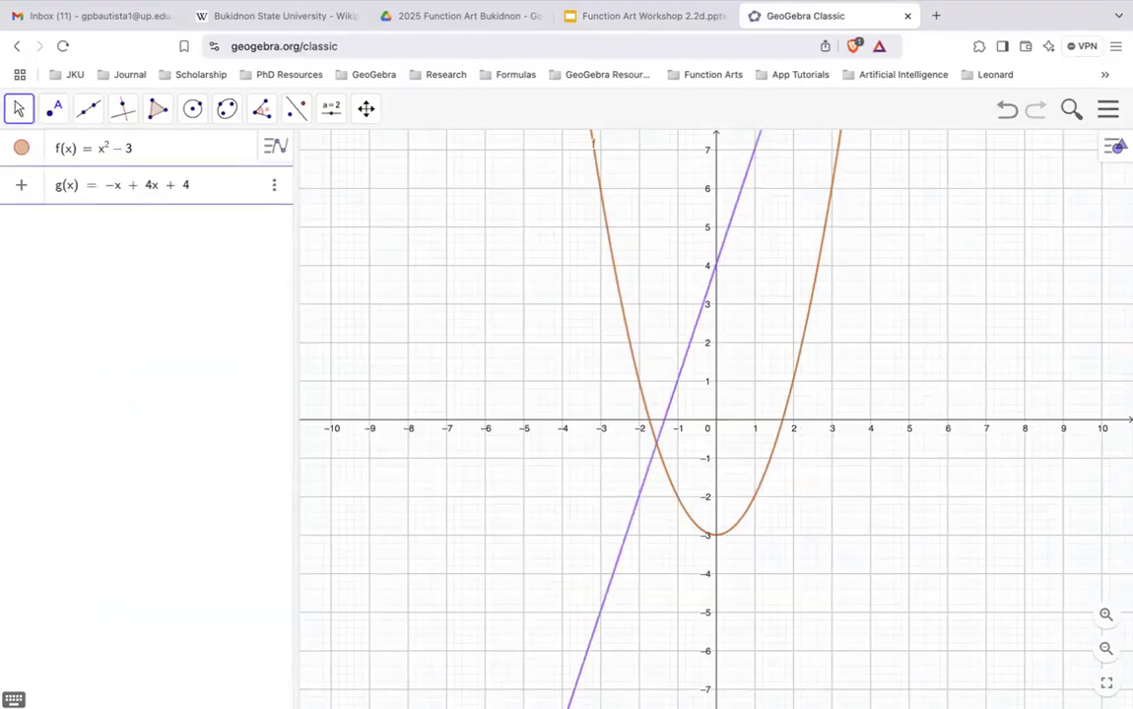
type("^2")
key("Return")
Enter the inequality y <= g(x) as a new expression to shade the region below the g(x) parabola
scroll(572, 311, "down", 5)
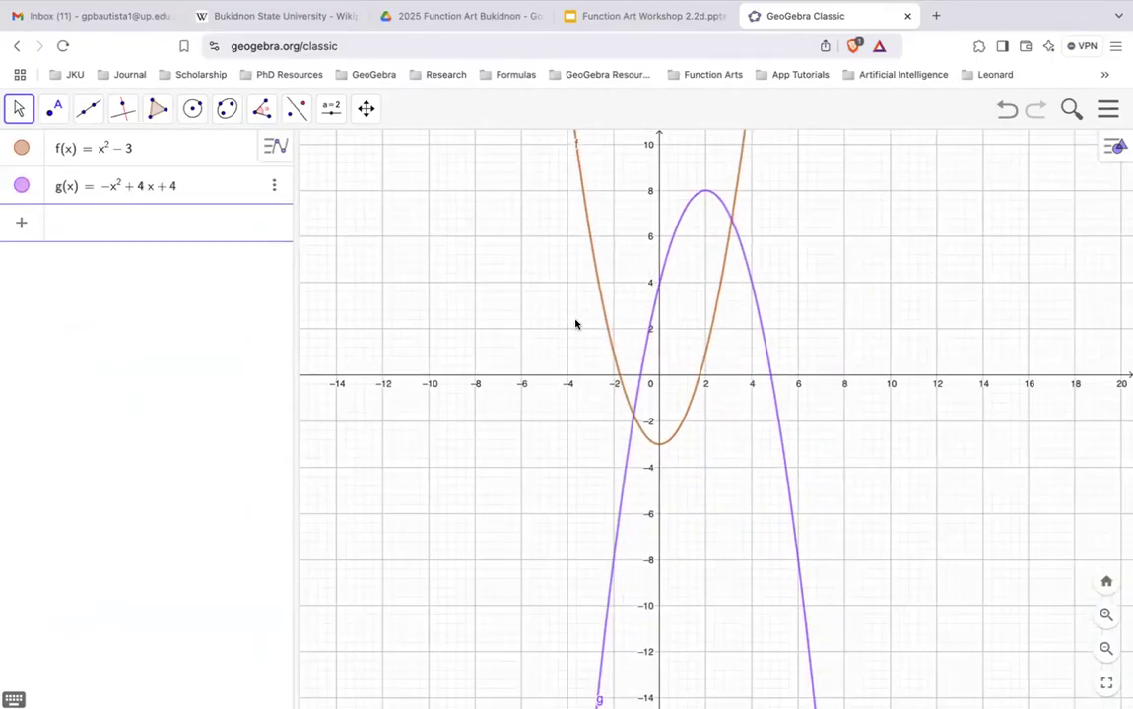
left_click_drag(753, 384, 672, 586)
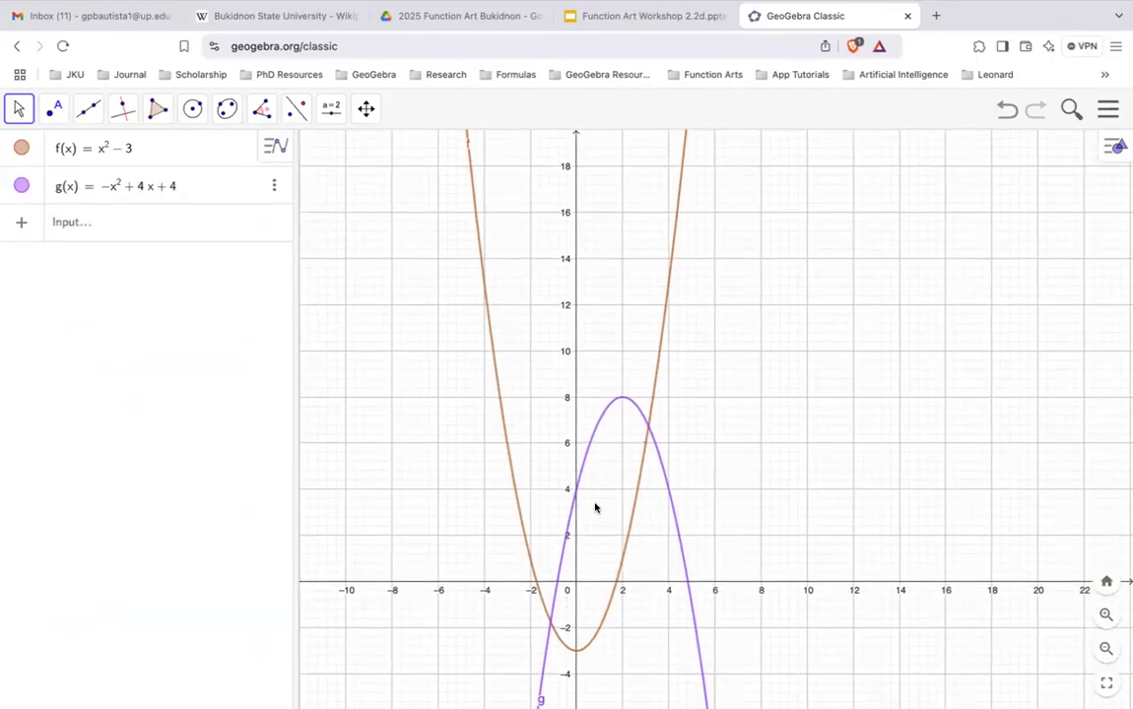
left_click(136, 232)
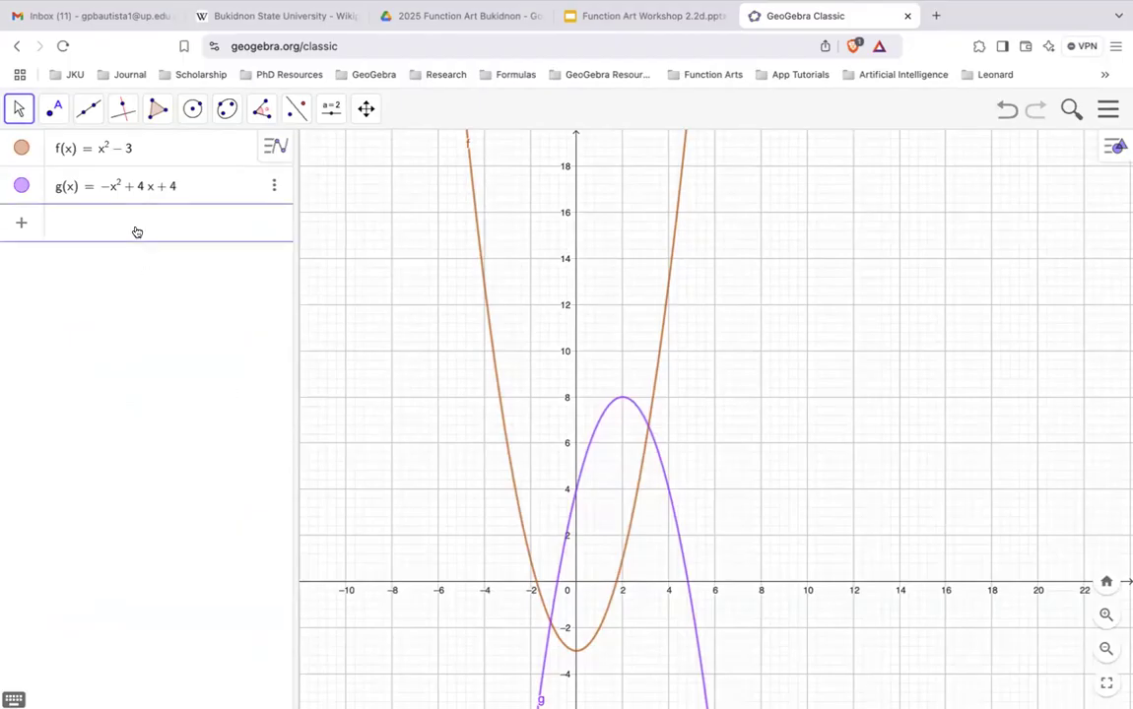
type("y")
type("<")
type("-")
key("BackSpace")
key("BackSpace")
type("y ")
type("<")
type("g")
type("(x")
key("Left")
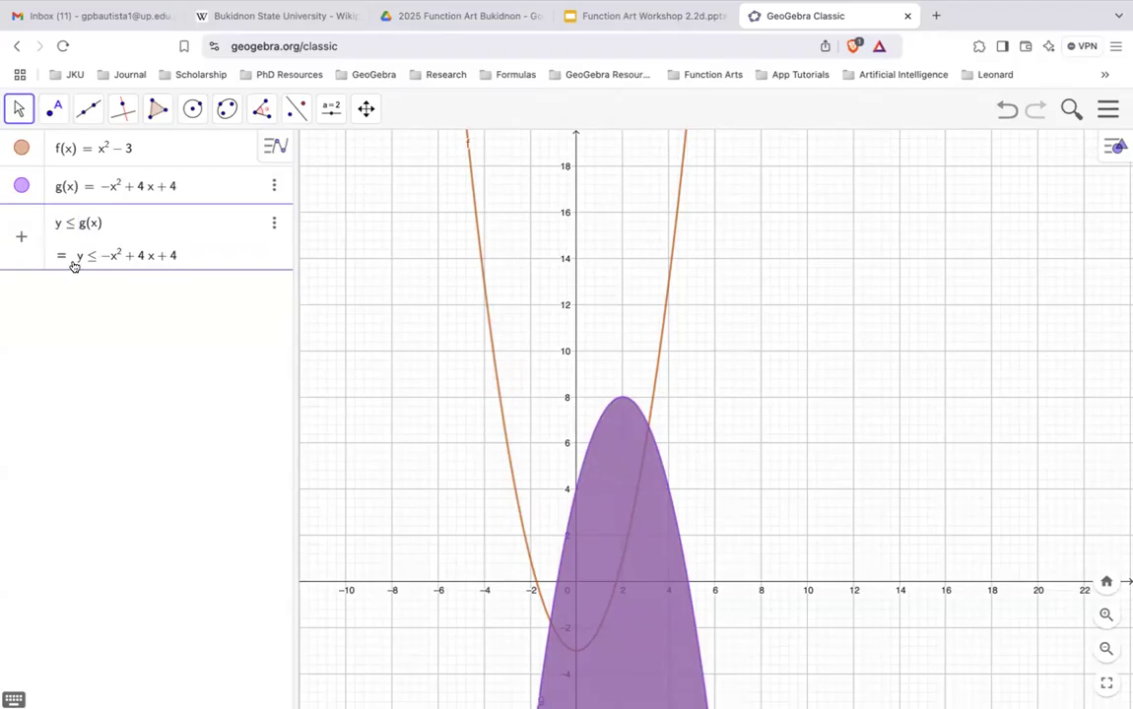
Extend the inequality to f(x) <= y <= g(x) to shade only the region between the two parabolas
type("f(x")
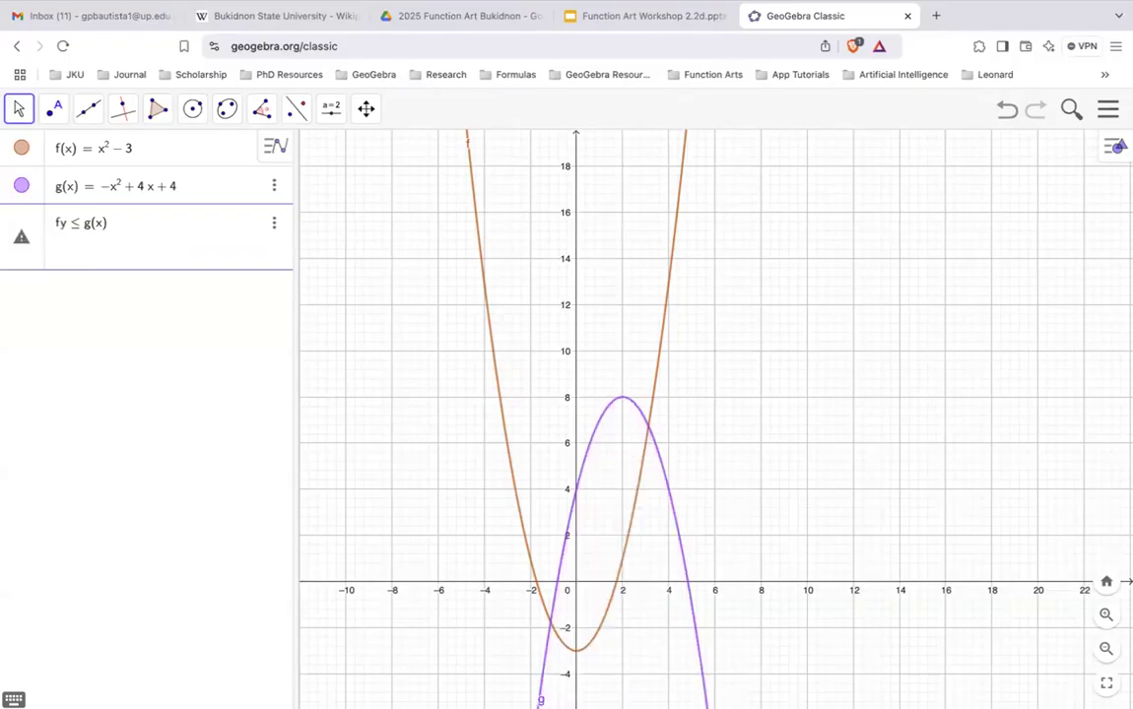
type(")")
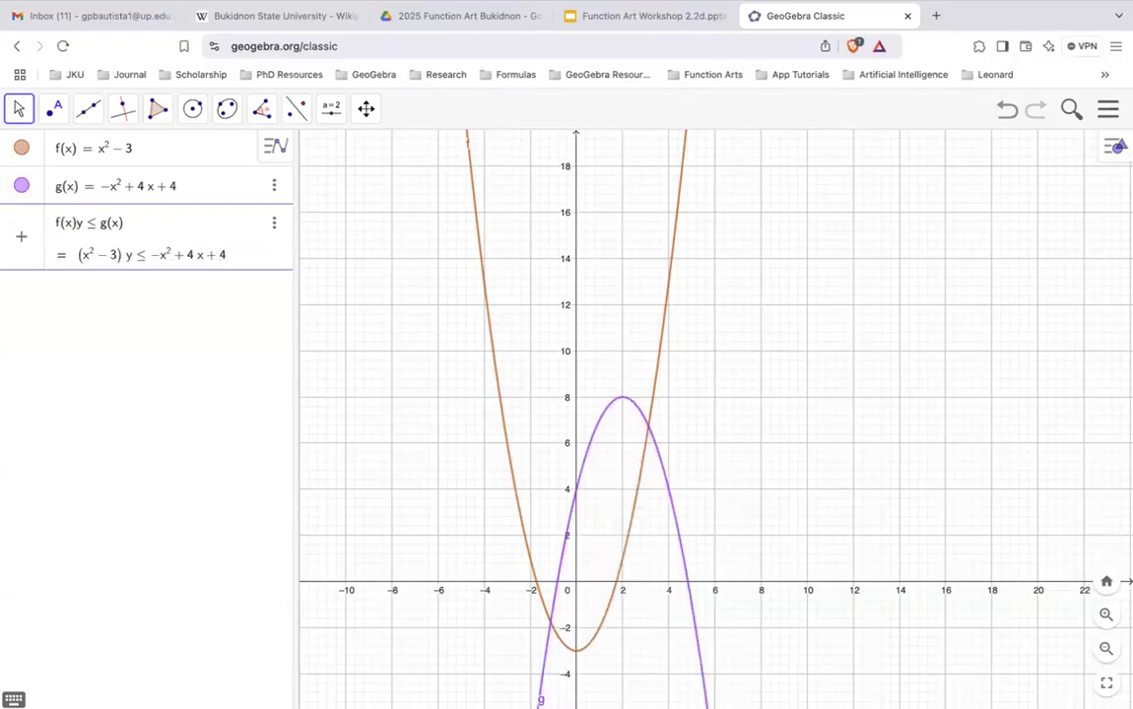
type("M")
type("< ")
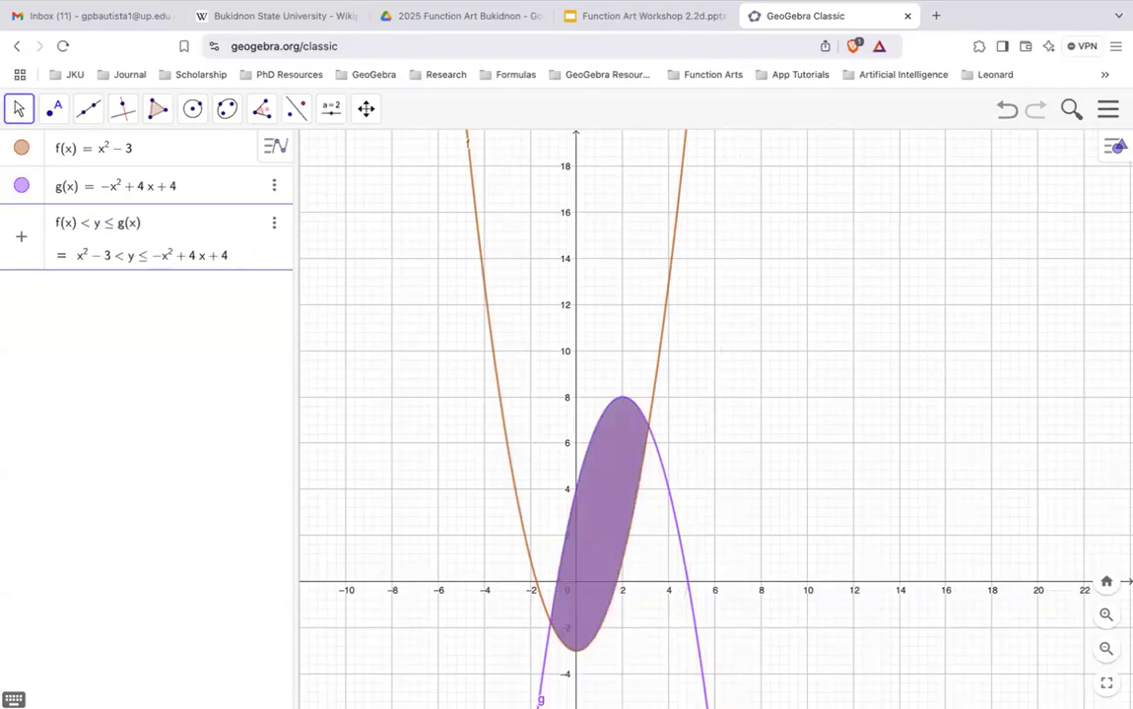
type("=")
key("Return")
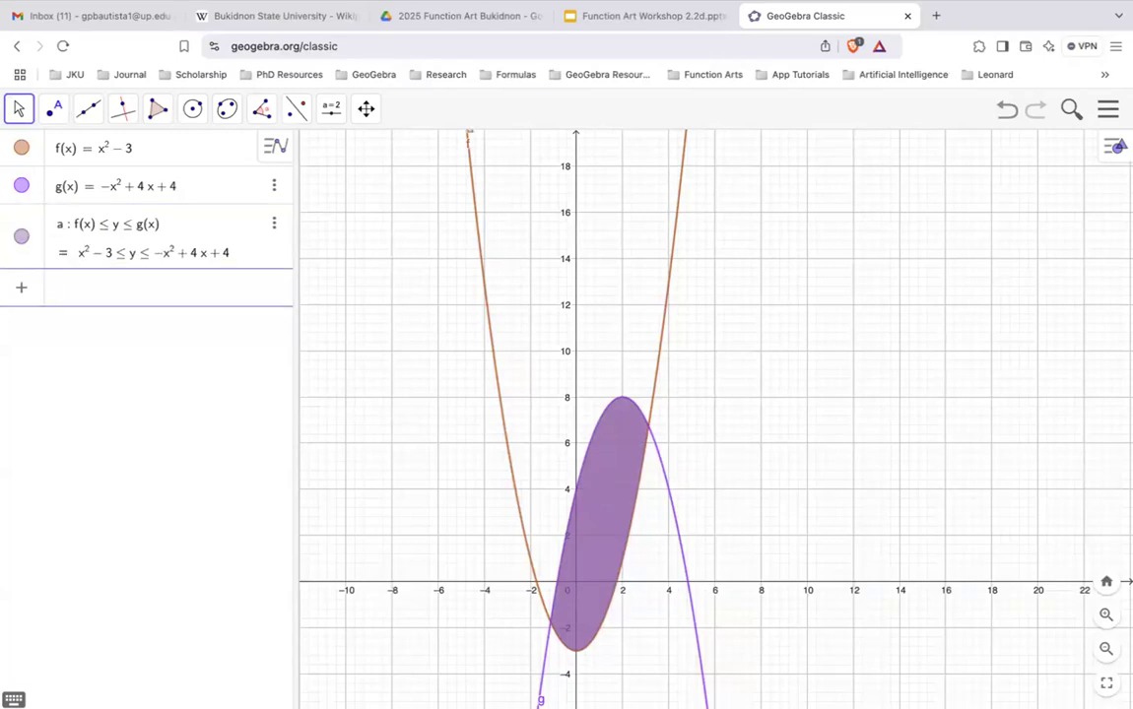
Draw a four-sided polygon with vertices at about (-7.7, 9.2), (-9.9, 4.7), (-4.1, 3.3) and (-4.1, 8.6)
left_click_drag(658, 423, 679, 386)
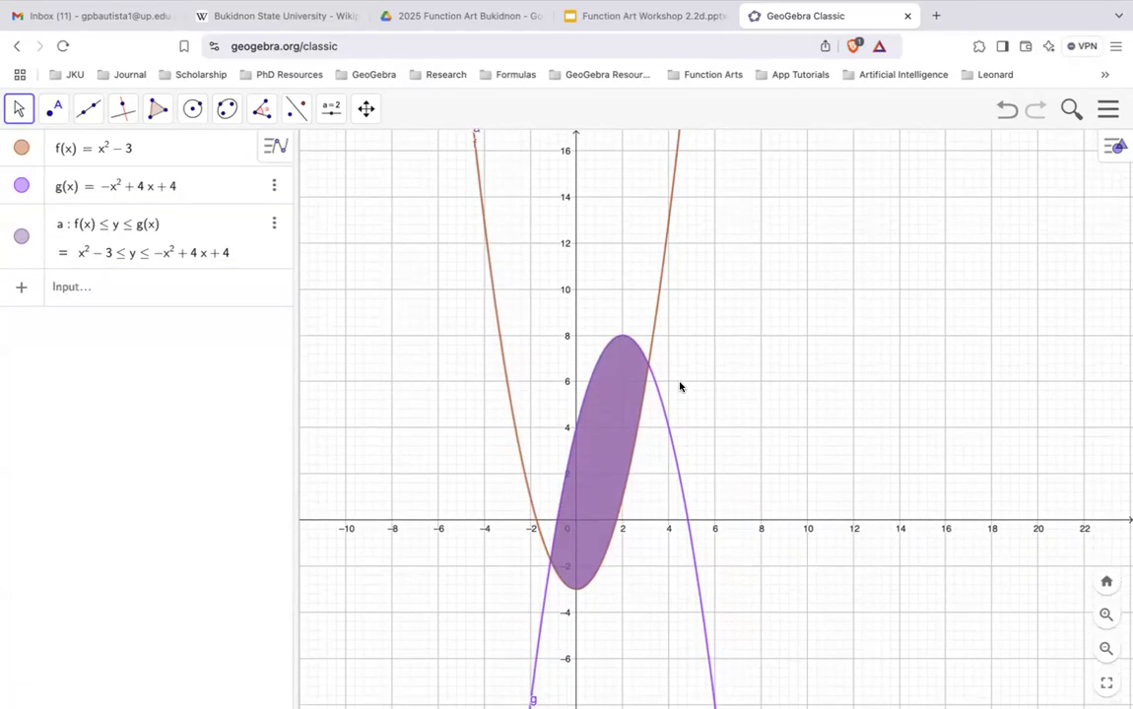
left_click(157, 110)
left_click(158, 152)
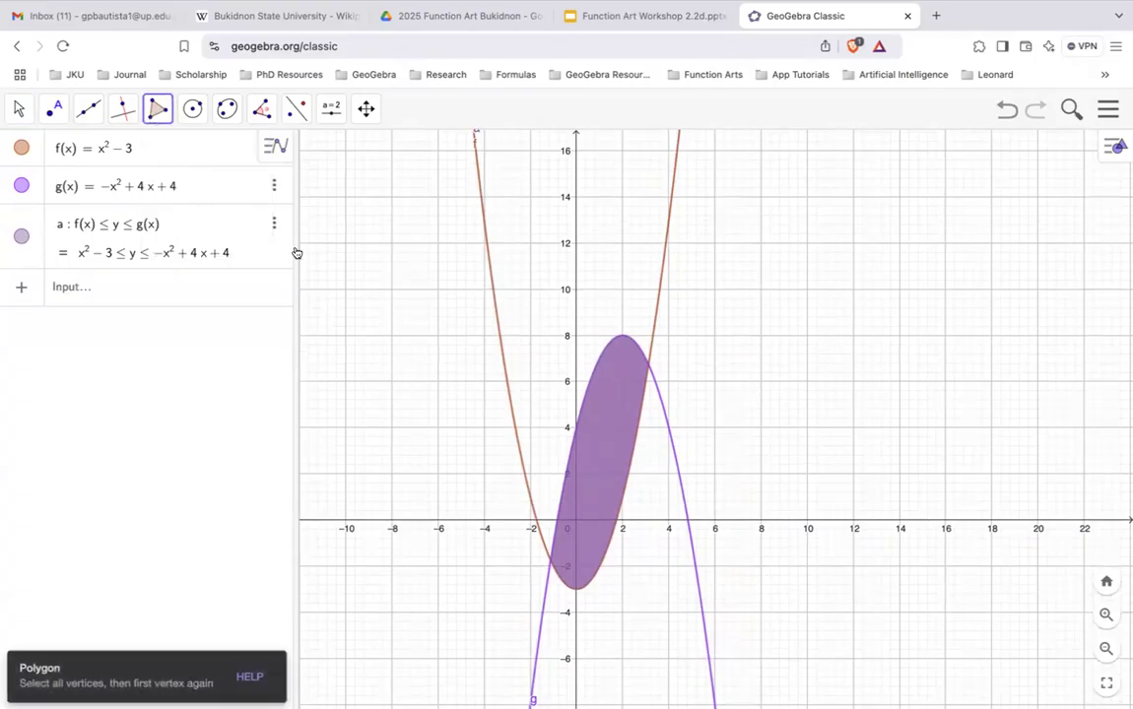
left_click(398, 308)
left_click(348, 410)
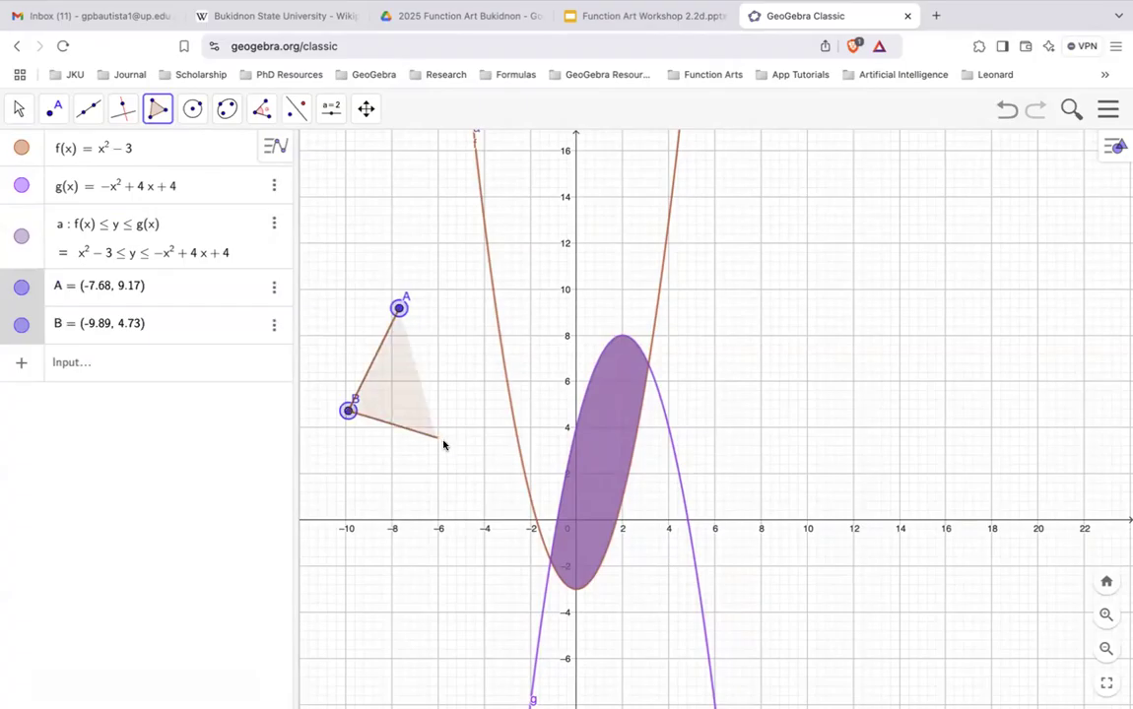
left_click(482, 443)
left_click(480, 320)
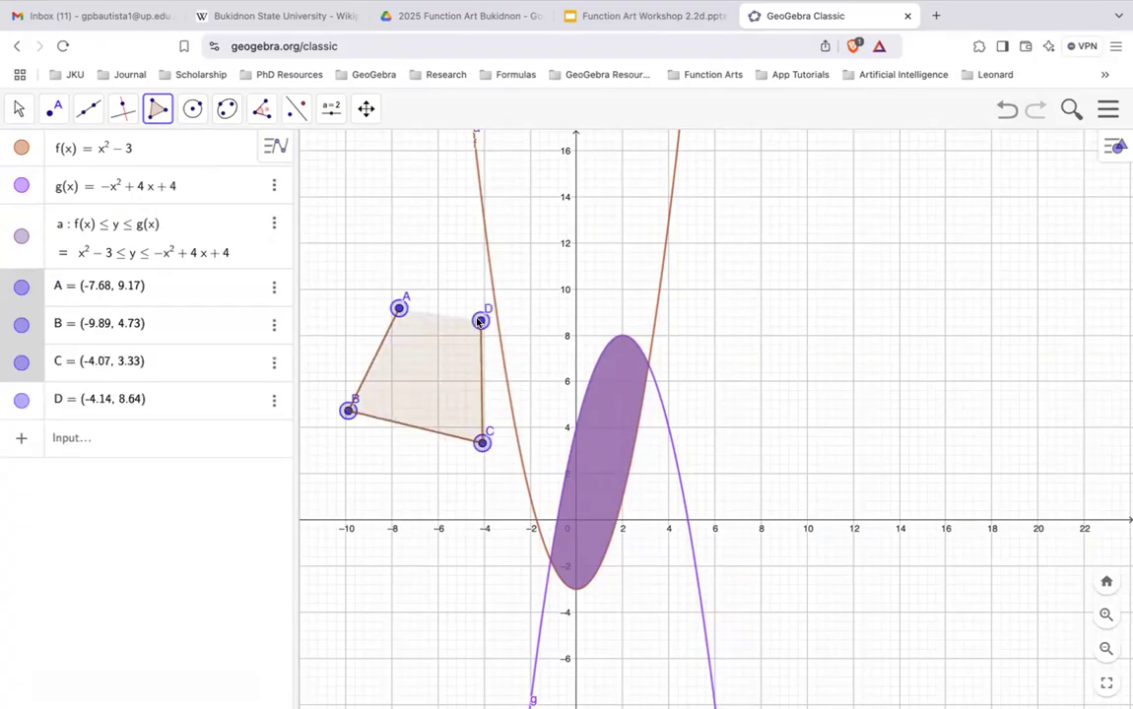
left_click(398, 309)
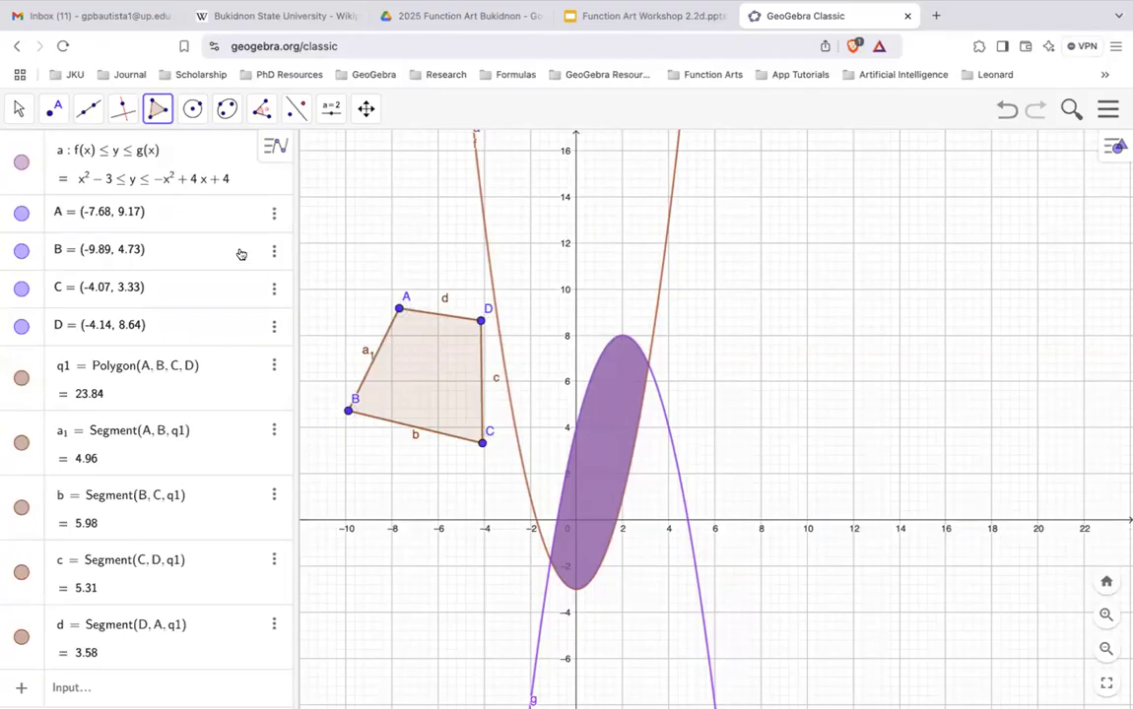
Draw a five-sided polygon with vertices at about (13.1, 6.3), (9.7, 2.6), (15.6, -2.3), (20.8, 3.1) and (18.6, 7)
left_click(877, 374)
left_click(799, 459)
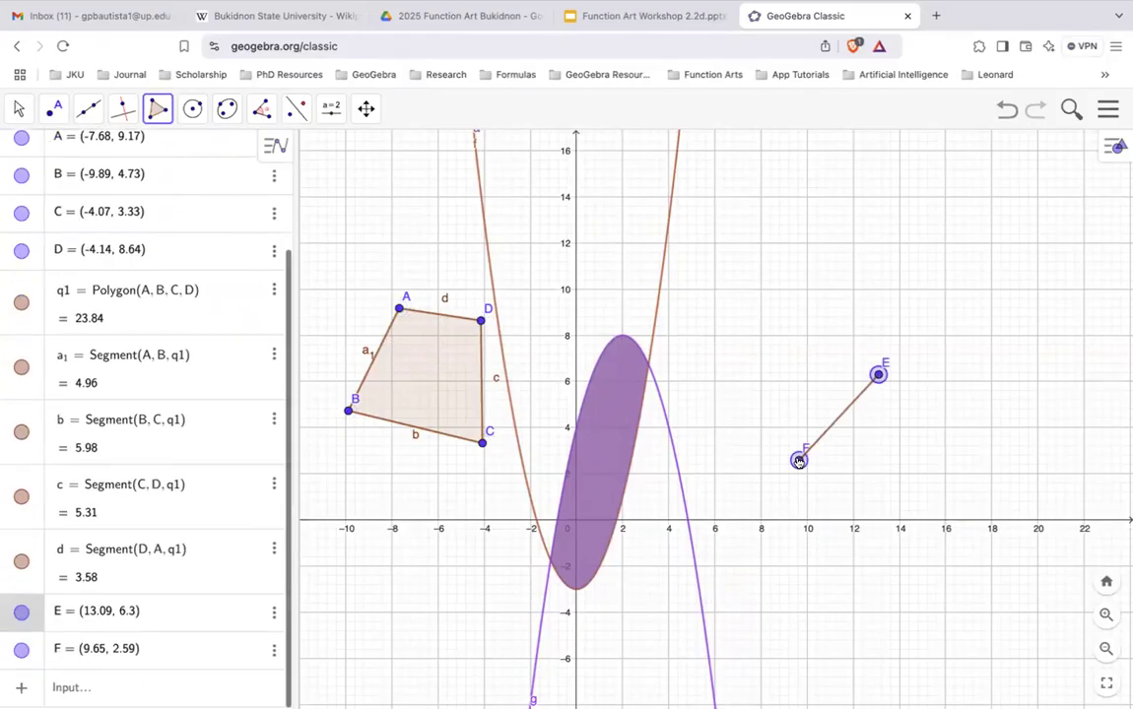
left_click(936, 573)
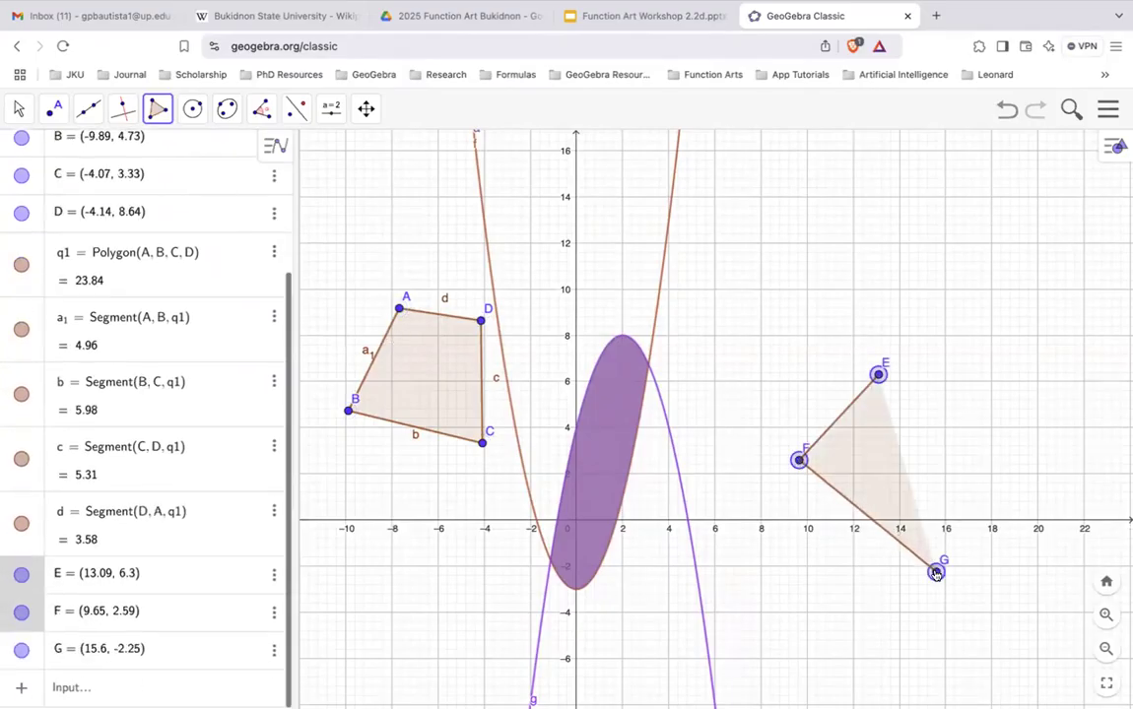
left_click(1056, 449)
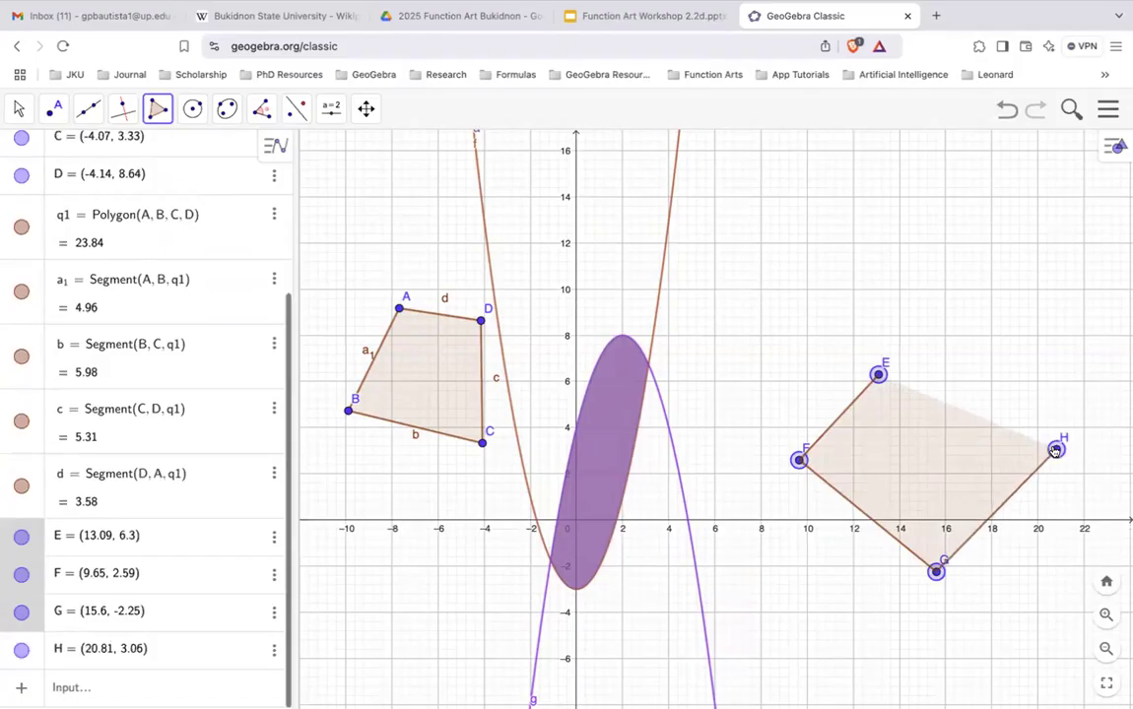
left_click(1003, 360)
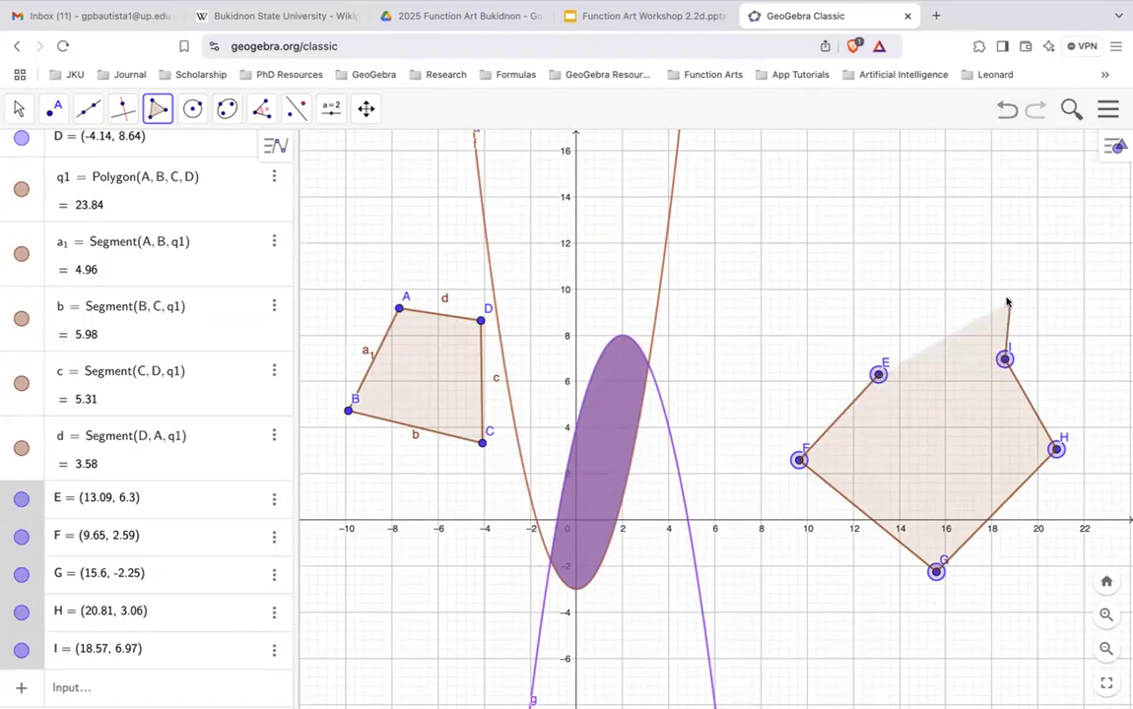
left_click(879, 374)
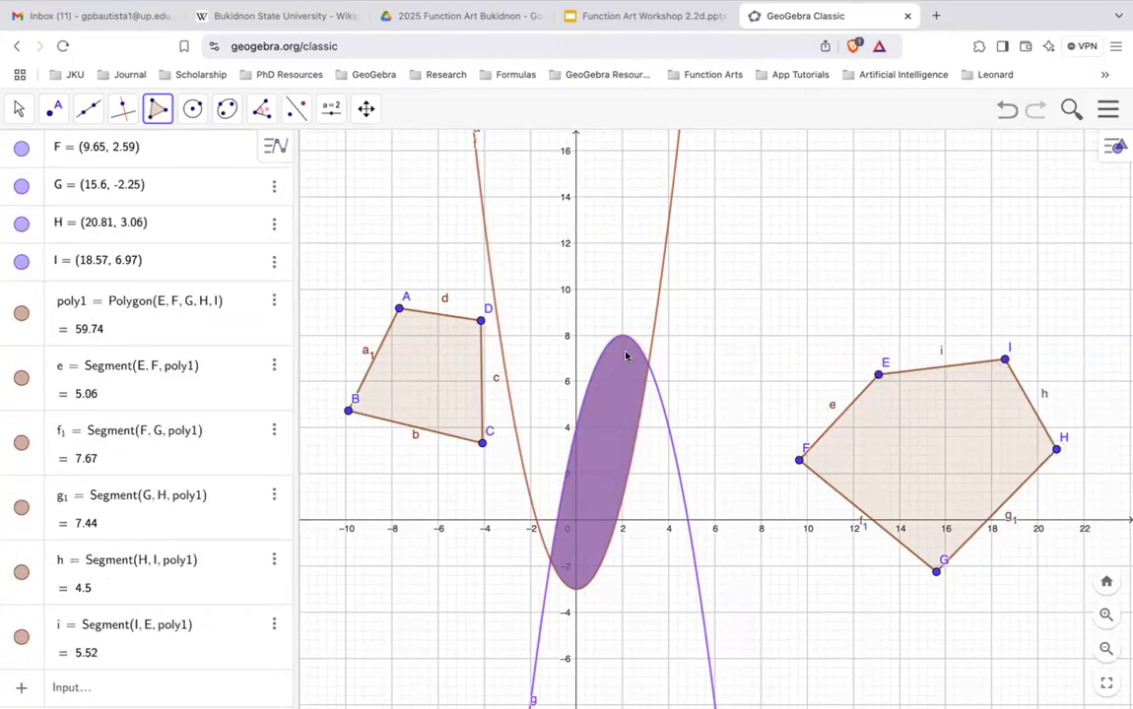
Move the five-sided polygon so vertex F lies at about (2.9, 5.6) and change its color to blue
left_click(18, 108)
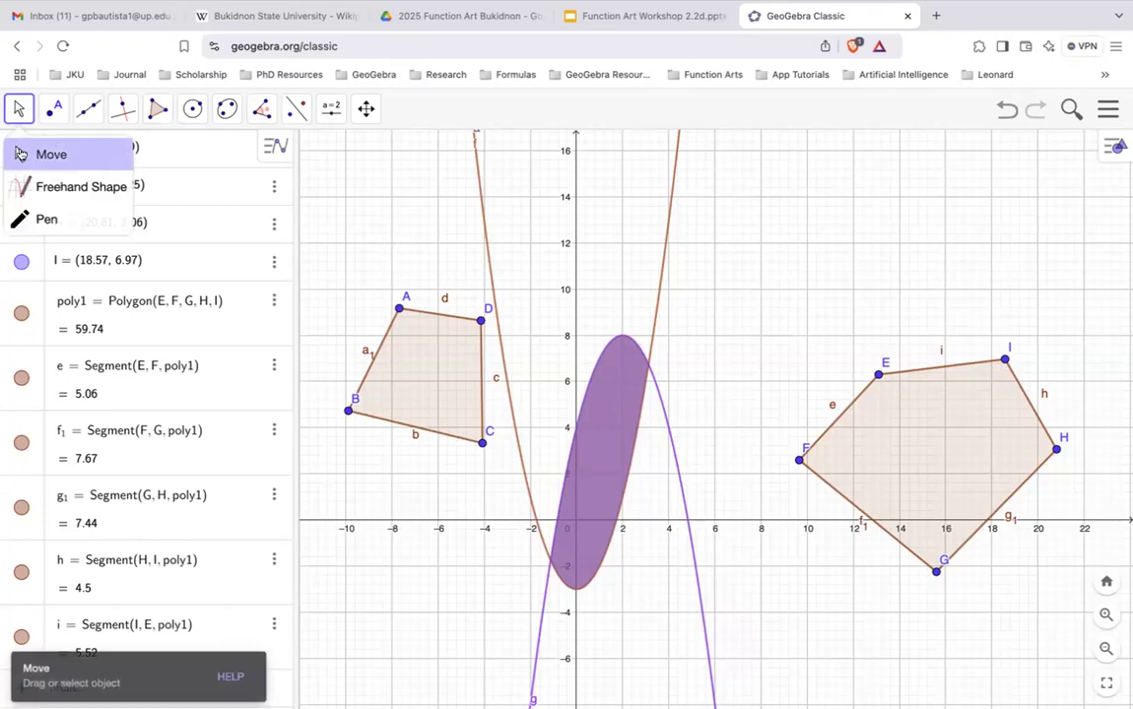
left_click_drag(973, 384, 820, 347)
left_click(1109, 148)
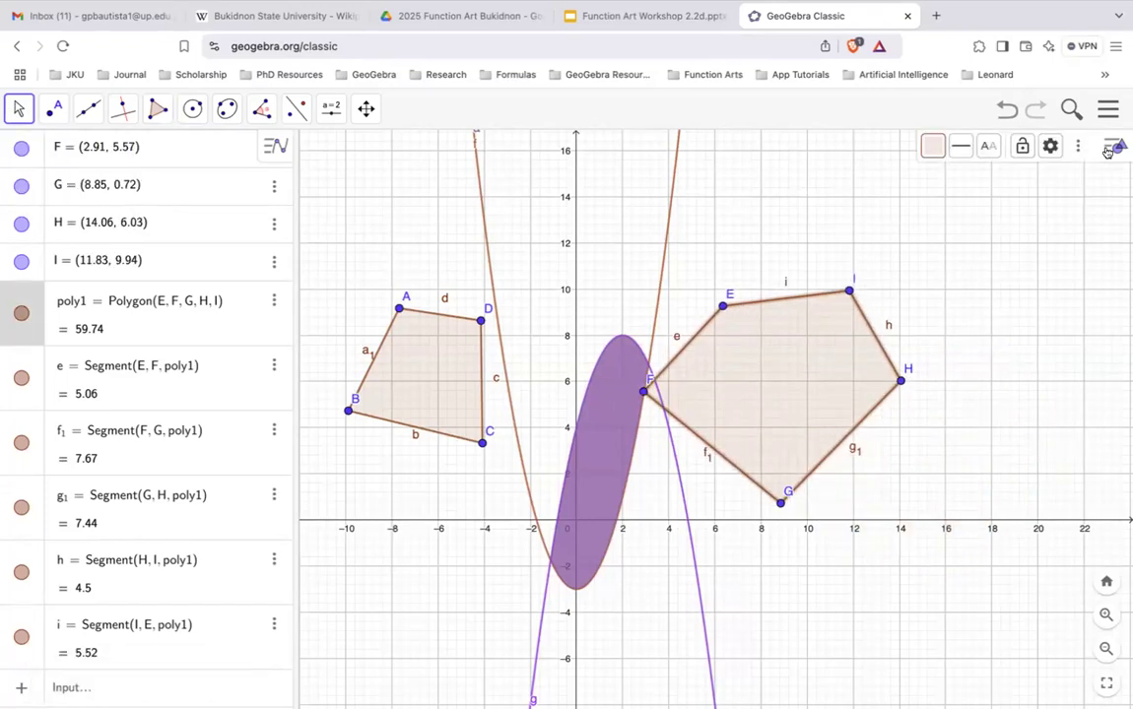
left_click(930, 148)
left_click(961, 176)
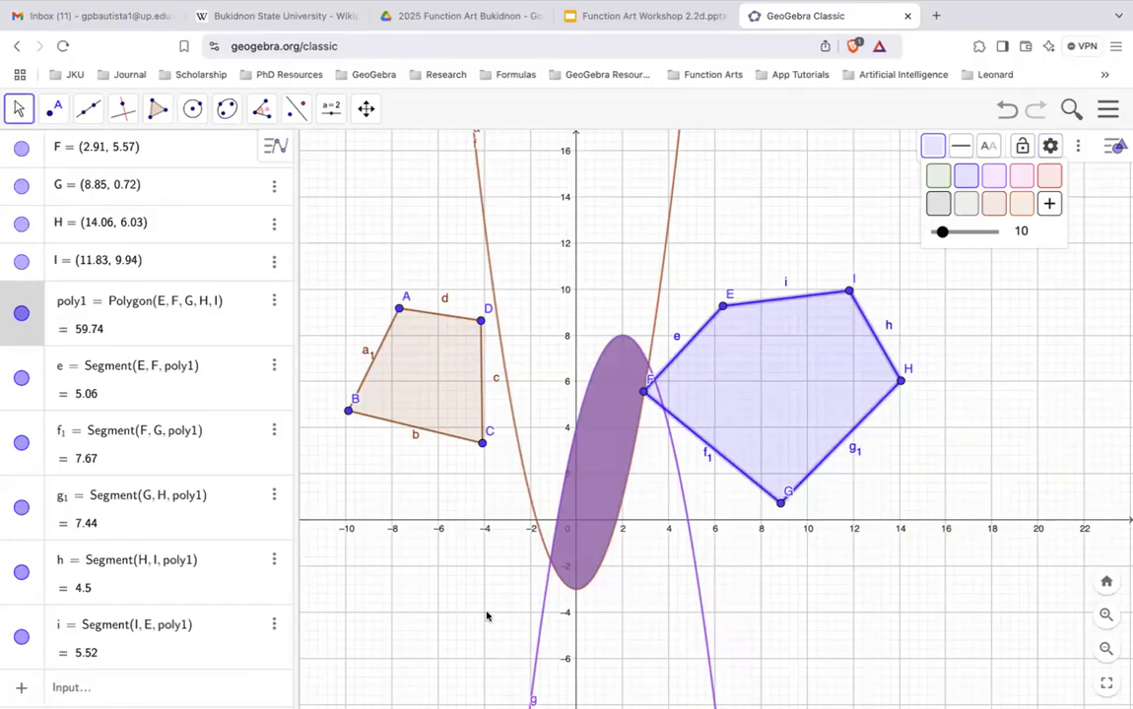
Set the five-sided polygon's fill opacity to 60 and open its object settings
left_click_drag(942, 233, 970, 234)
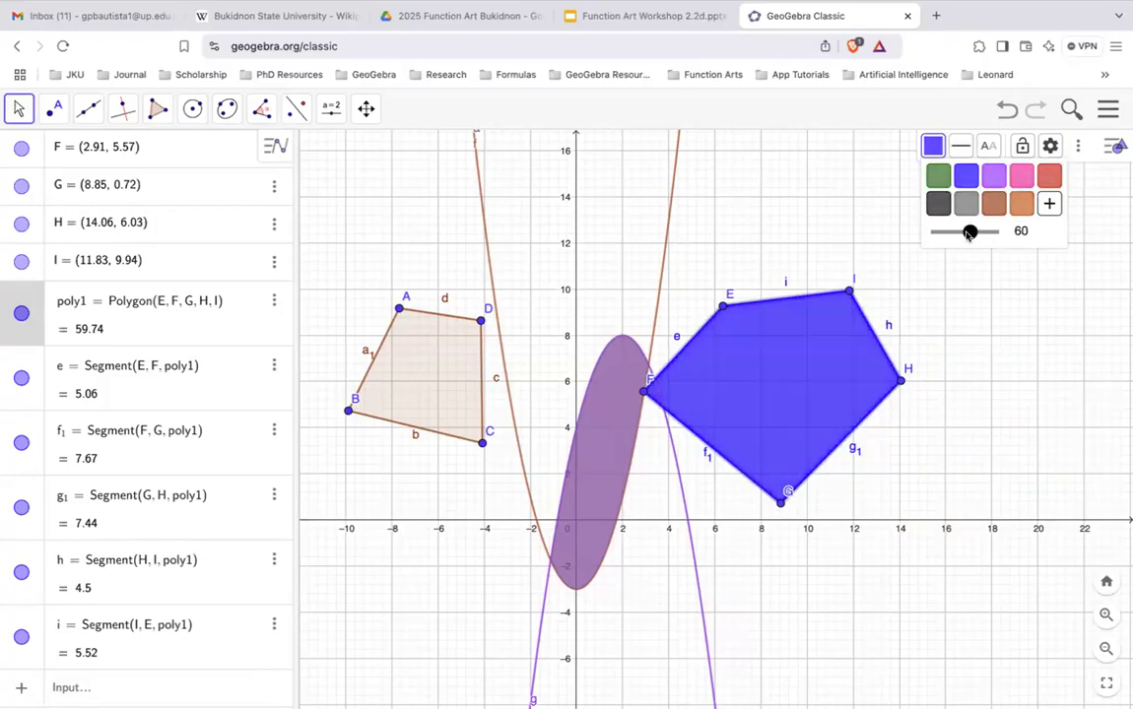
left_click(1048, 147)
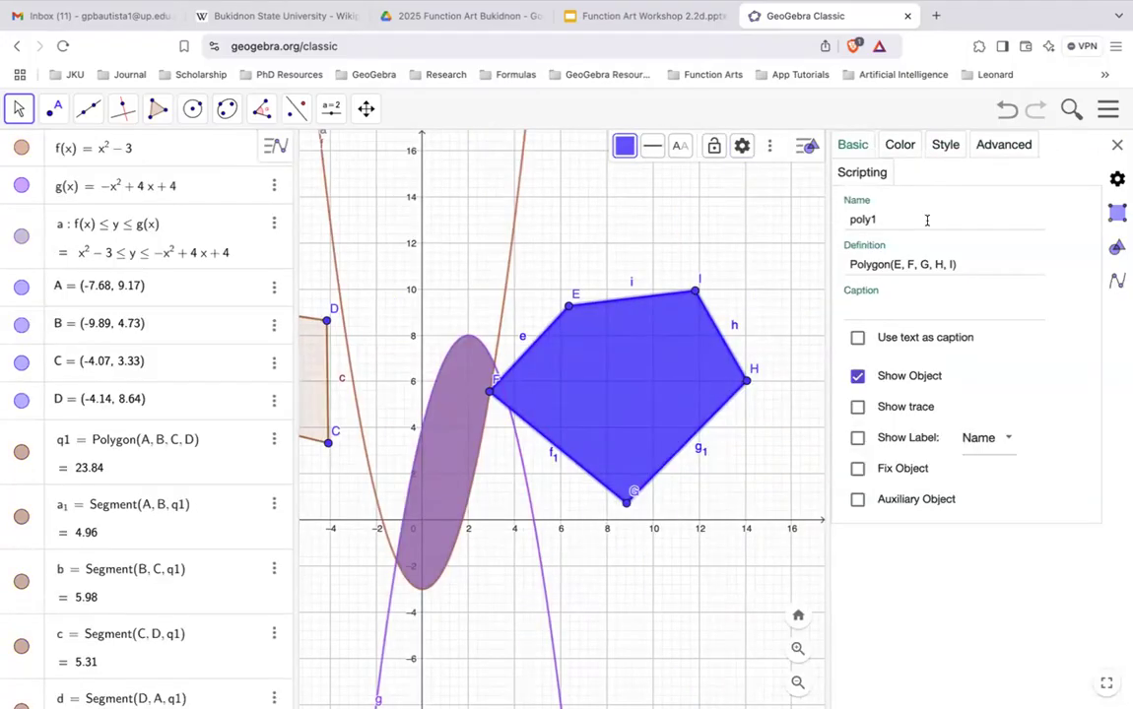
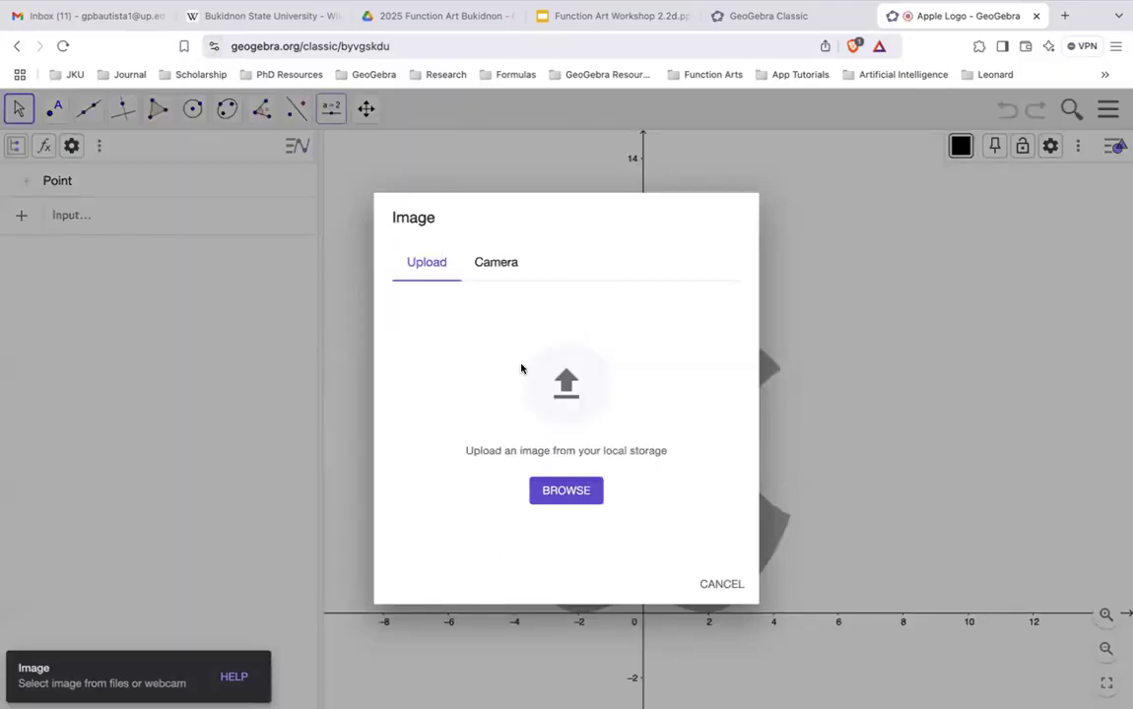
left_click(567, 491)
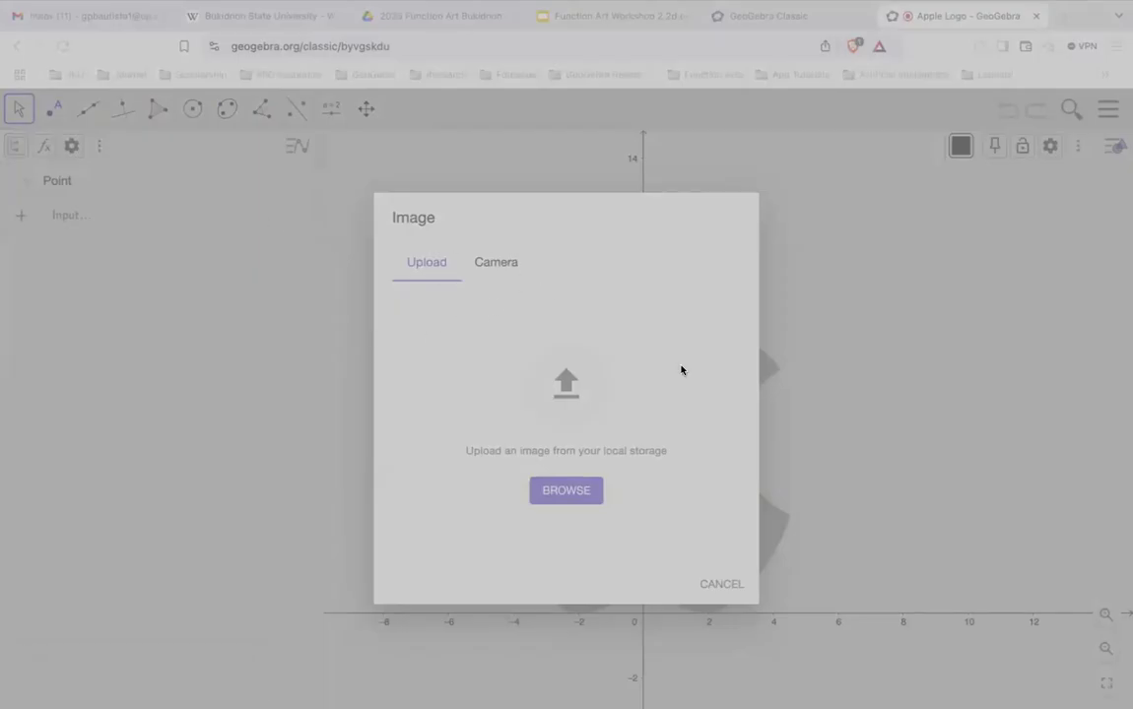
left_click(879, 510)
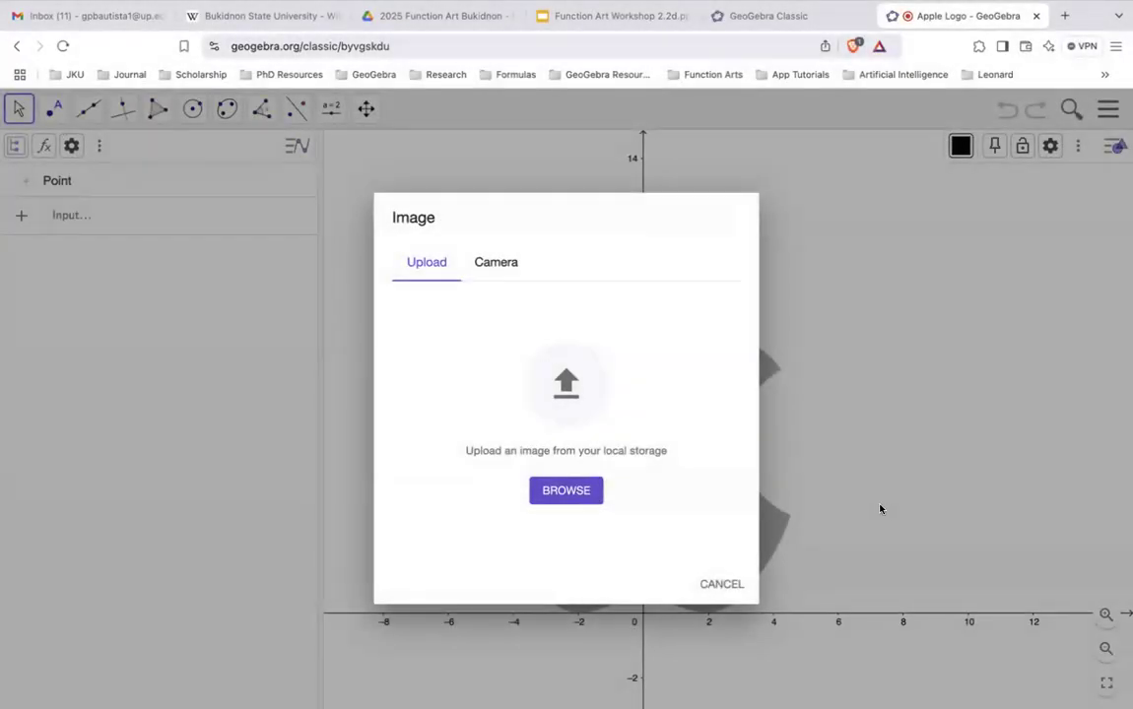
left_click(722, 581)
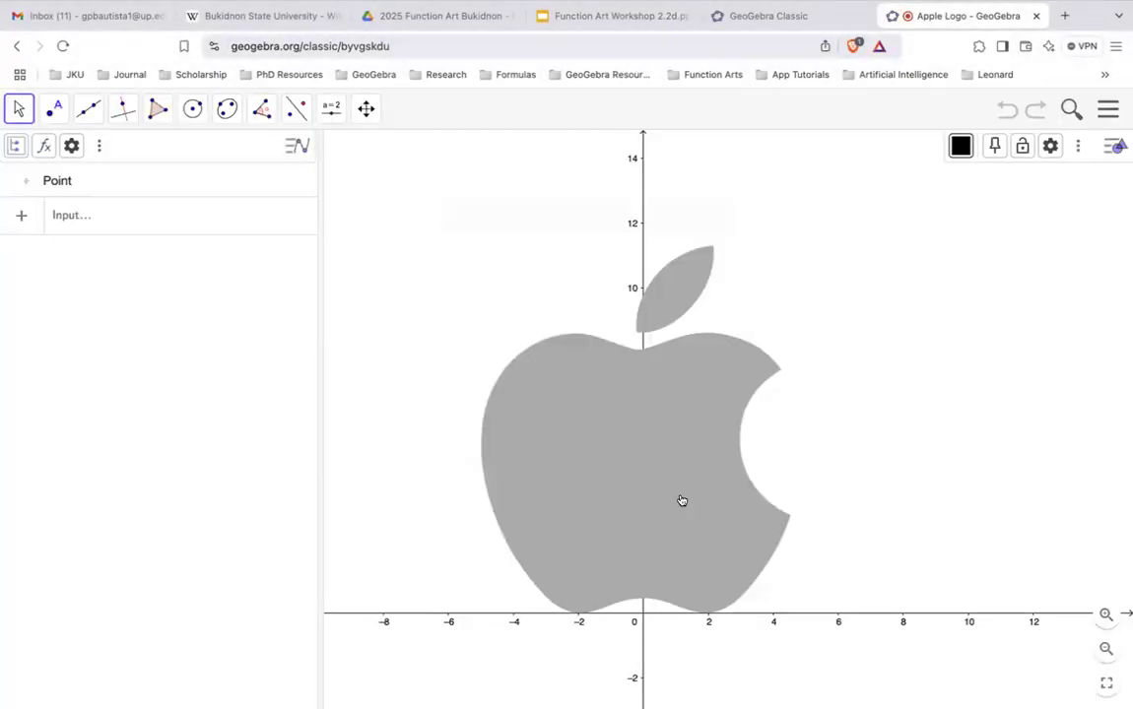
Expand the Point group, show the logo image's corner point B, and hide it again
left_click(29, 182)
left_click(19, 214)
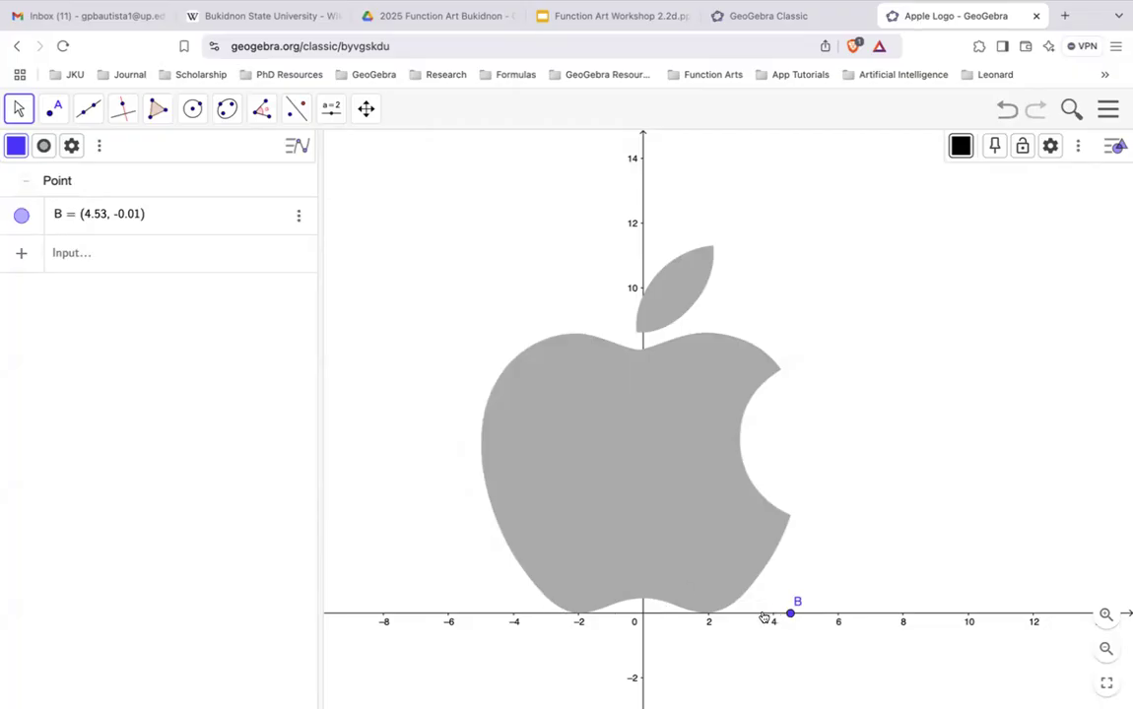
left_click(790, 612)
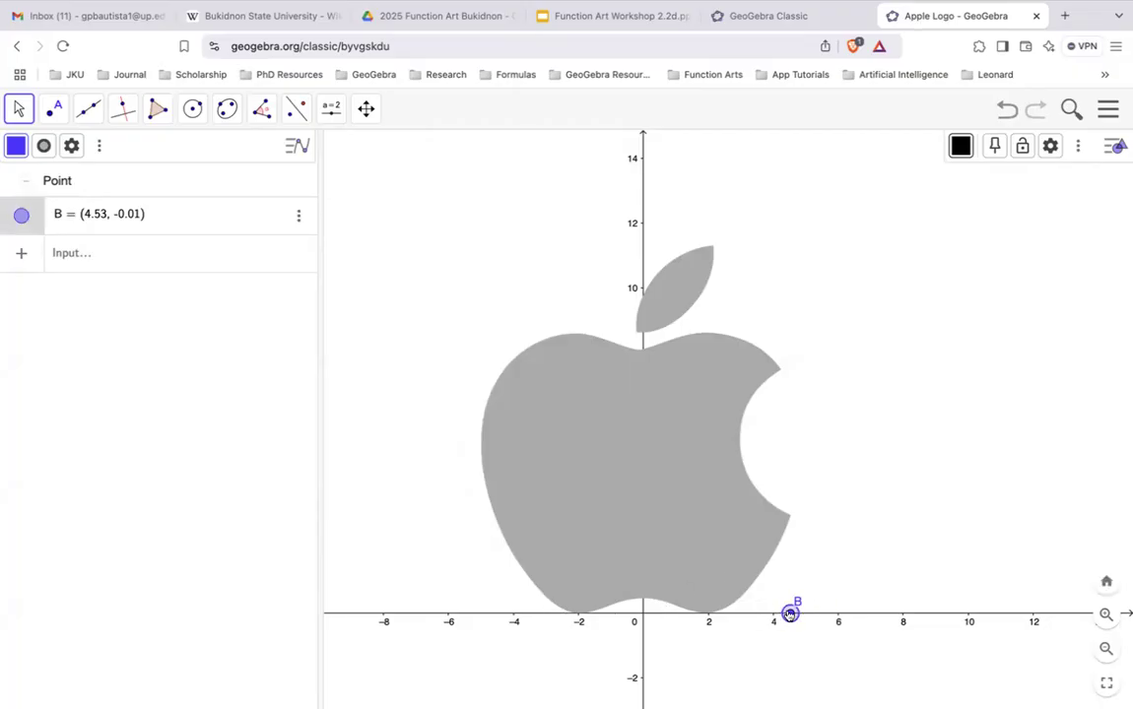
left_click(18, 219)
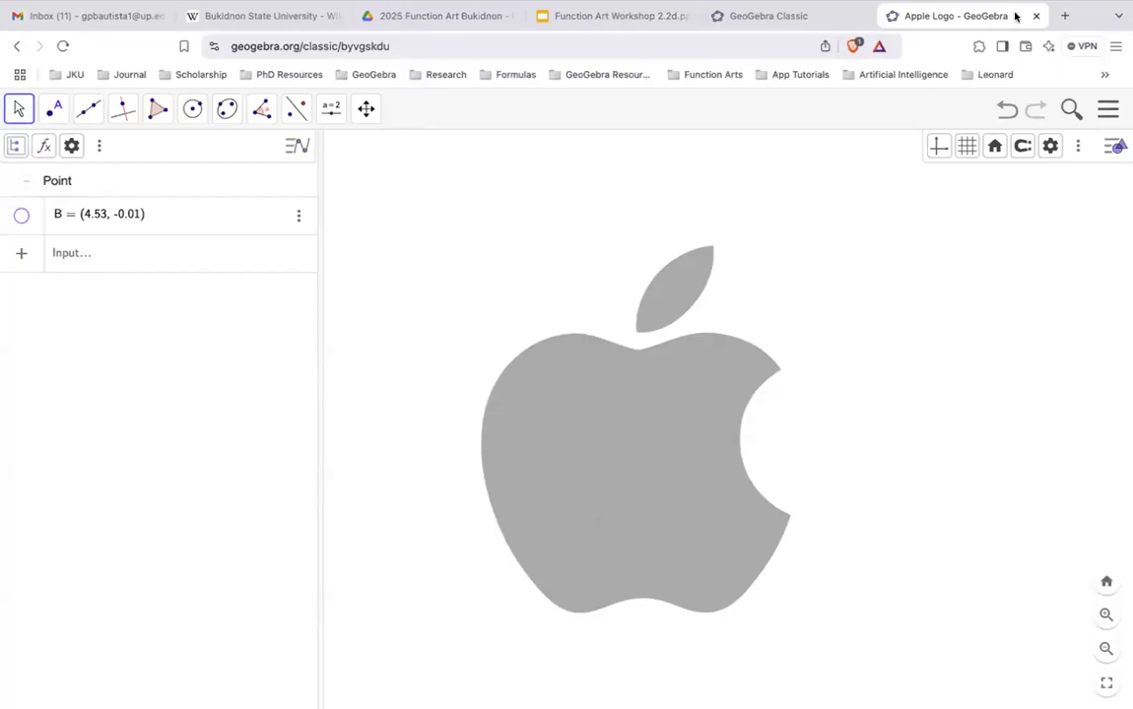
Open a new blank GeoGebra Classic session at geogebra.org/classic in a separate browser tab
left_click(1063, 16)
type("g")
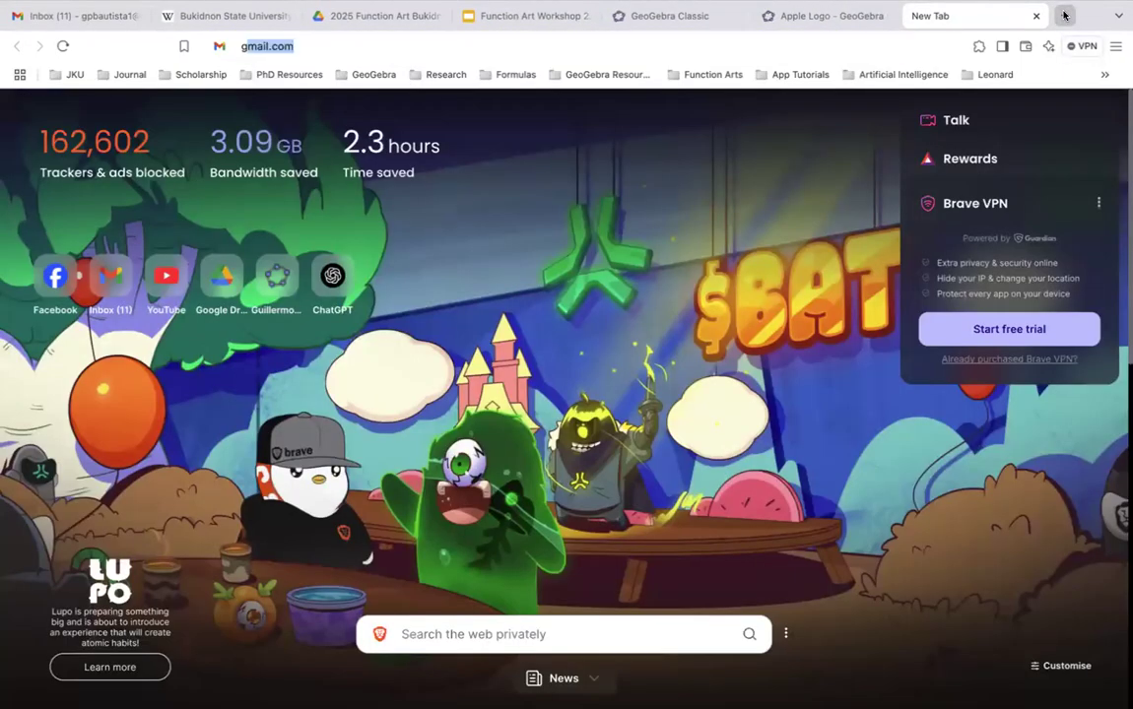
key("BackSpace")
key("BackSpace")
type("geogebra.org/u/guile")
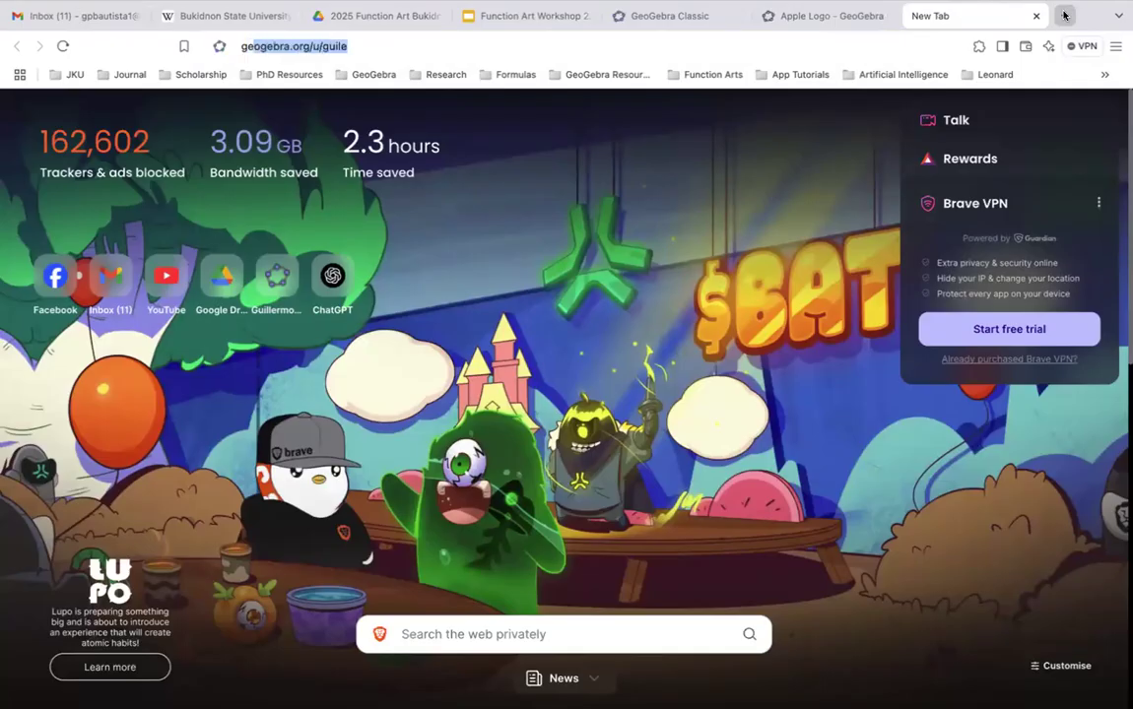
key("Down")
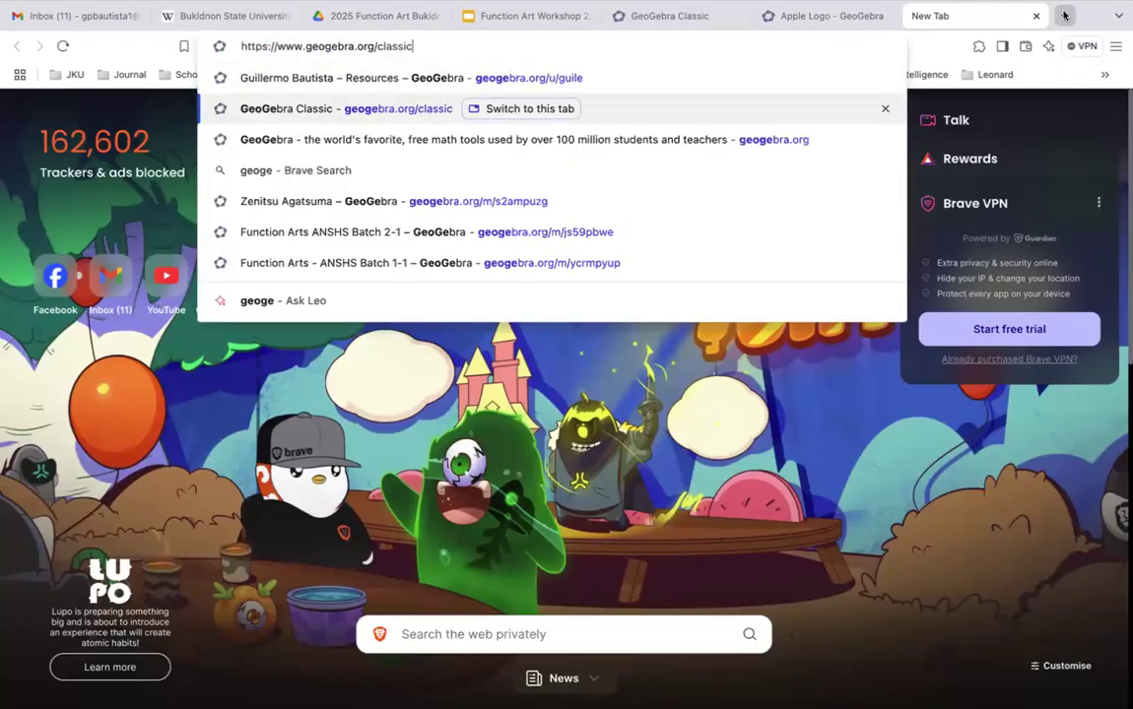
key("Return")
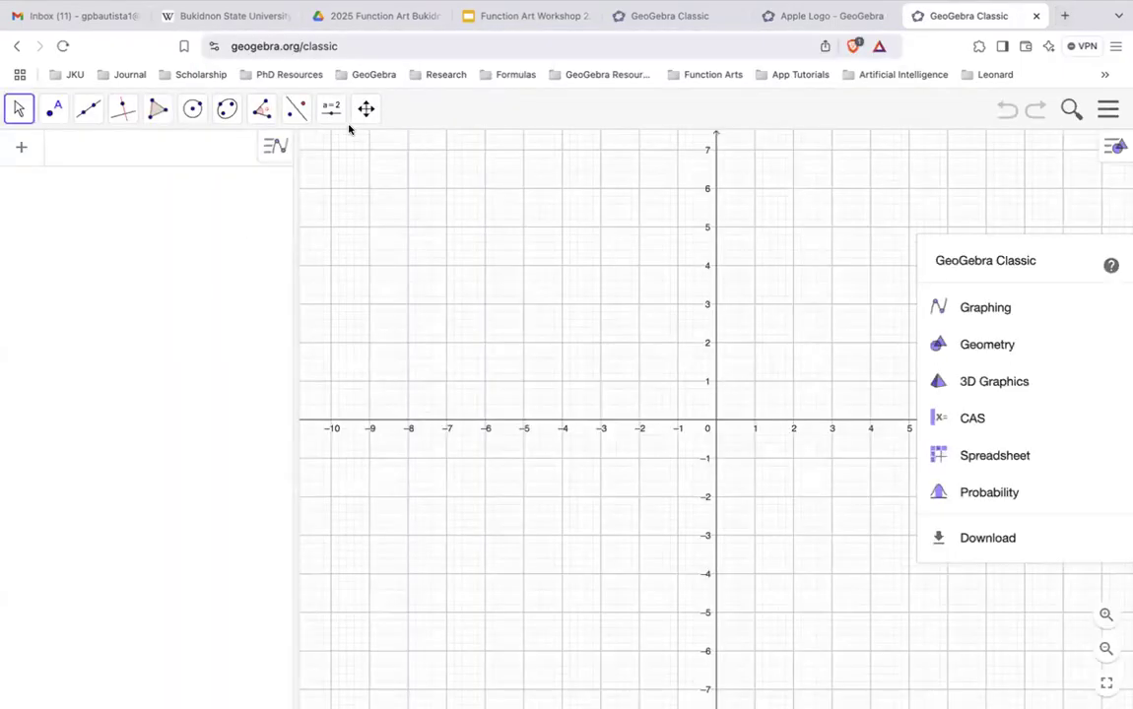
Insert the gray Apple logo image from local storage into the graphics view
left_click(331, 108)
left_click(340, 217)
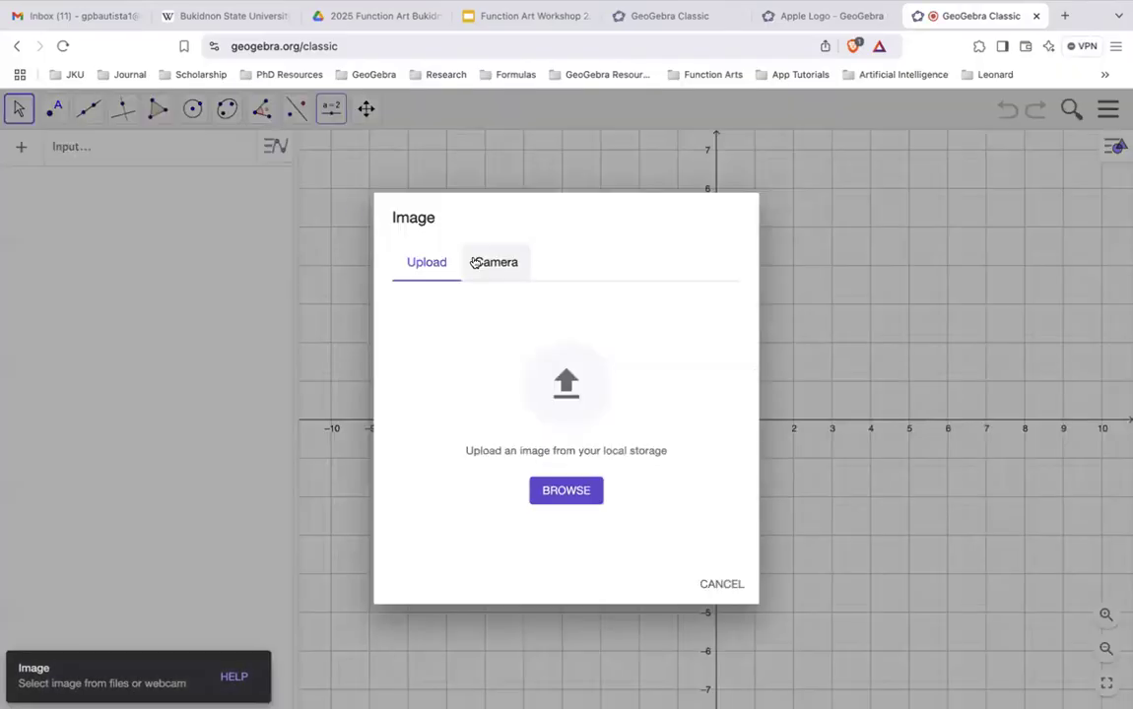
left_click(558, 492)
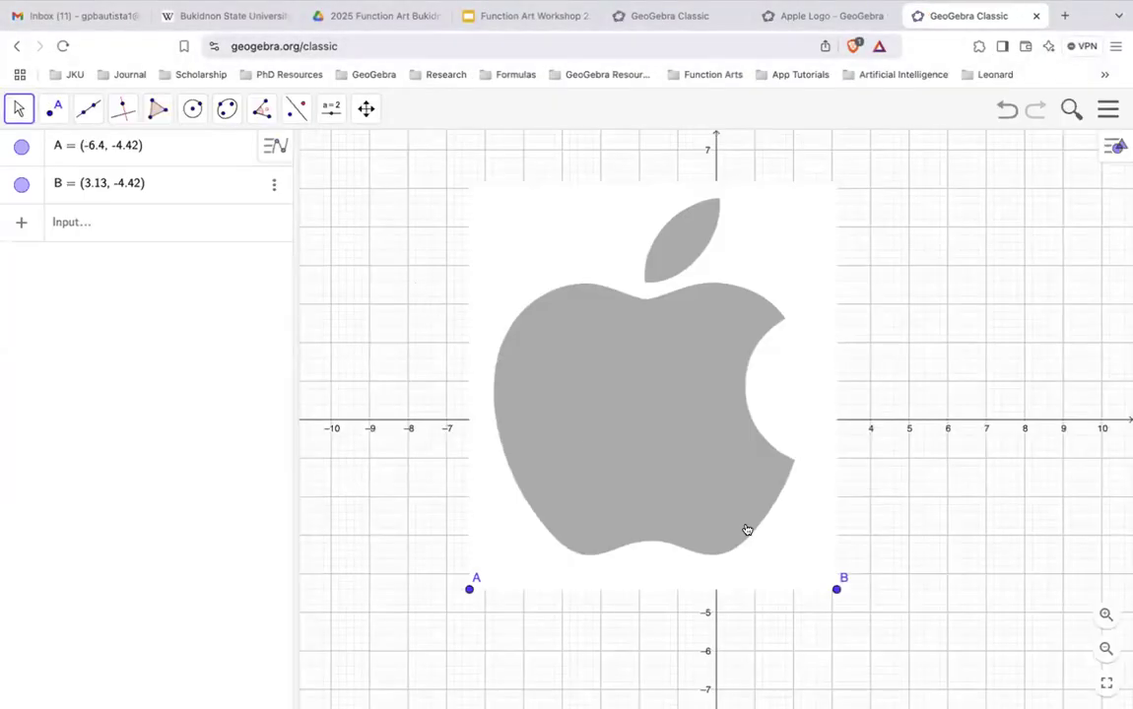
Adjust the logo image's size and position so corner A lies at about (-4.8, -3.6) and corner B at about (4.6, -3.7)
left_click_drag(836, 589, 818, 566)
left_click_drag(469, 589, 482, 550)
left_click_drag(816, 567, 848, 551)
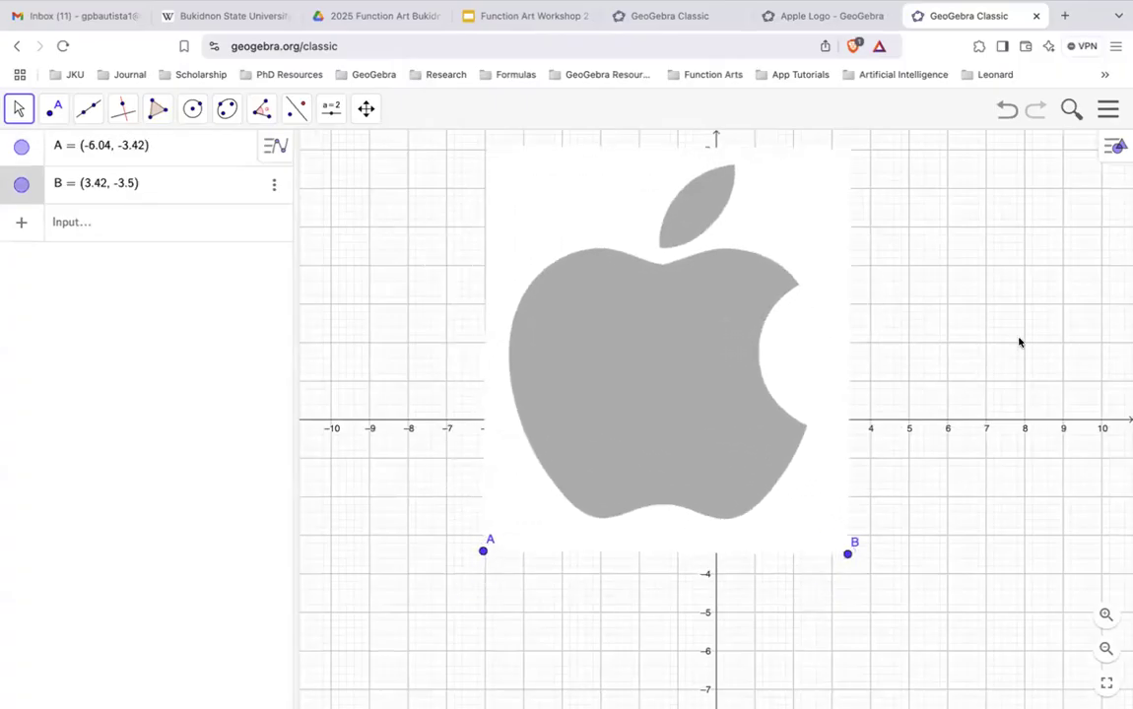
left_click(787, 355)
left_click_drag(787, 355, 834, 362)
right_click(835, 361)
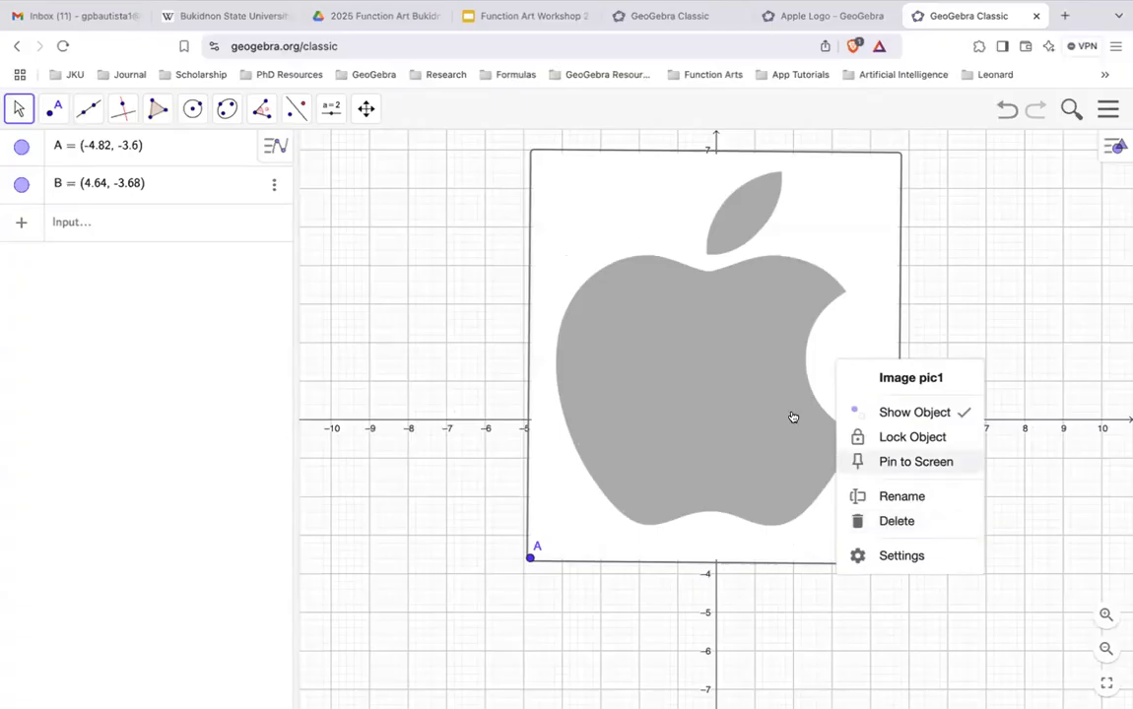
left_click(1031, 294)
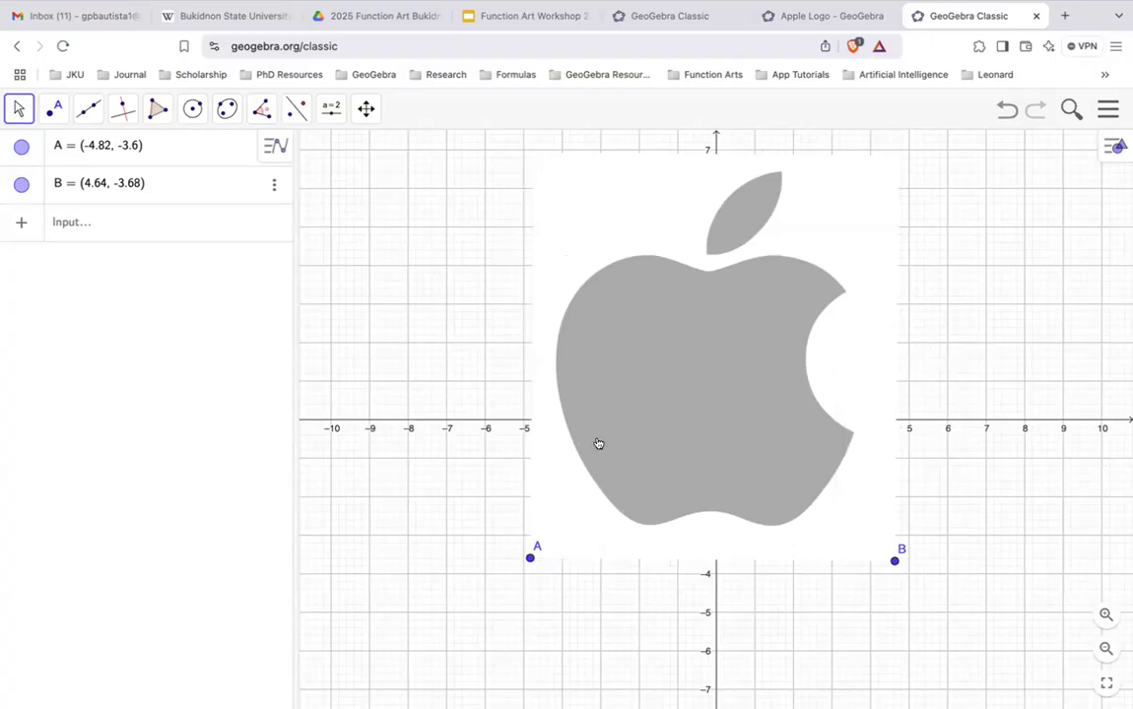
Set the logo as a background image and move its corner point B to (5, -4)
right_click(851, 296)
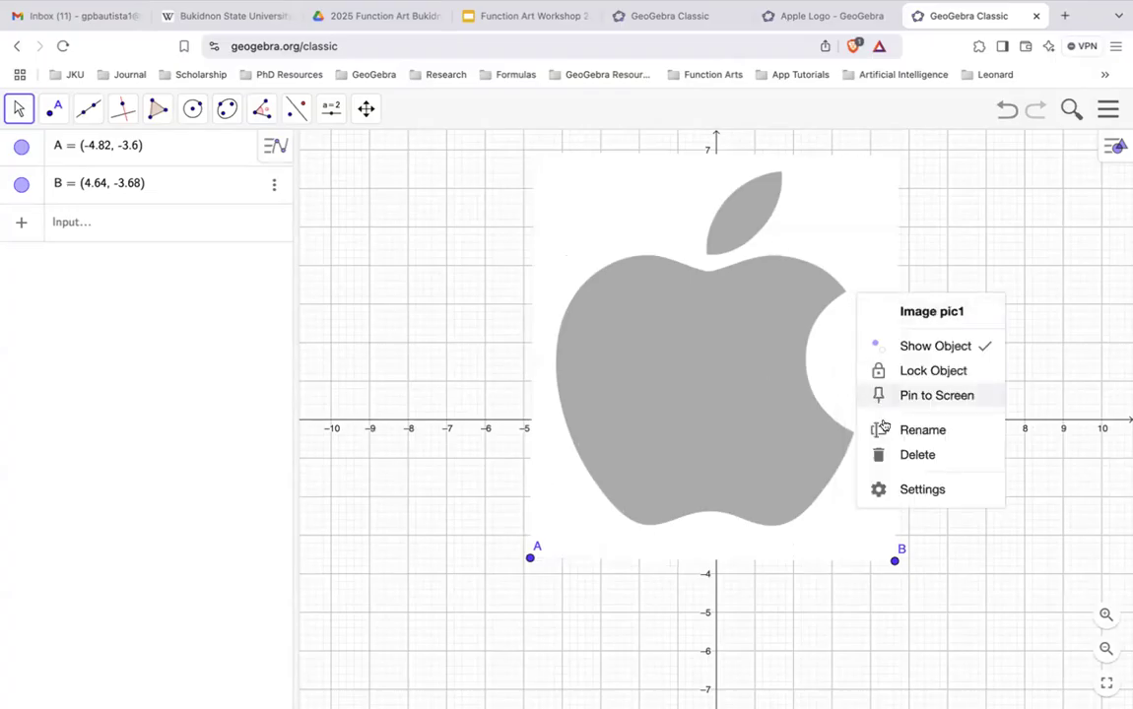
left_click(910, 488)
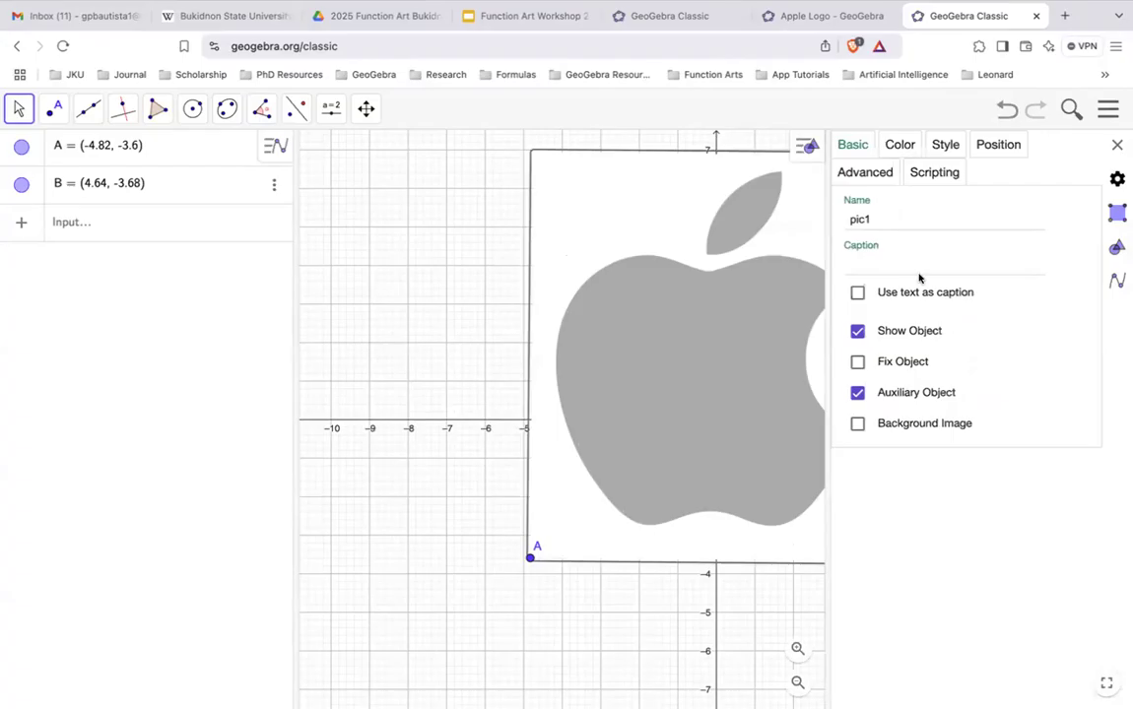
left_click(858, 425)
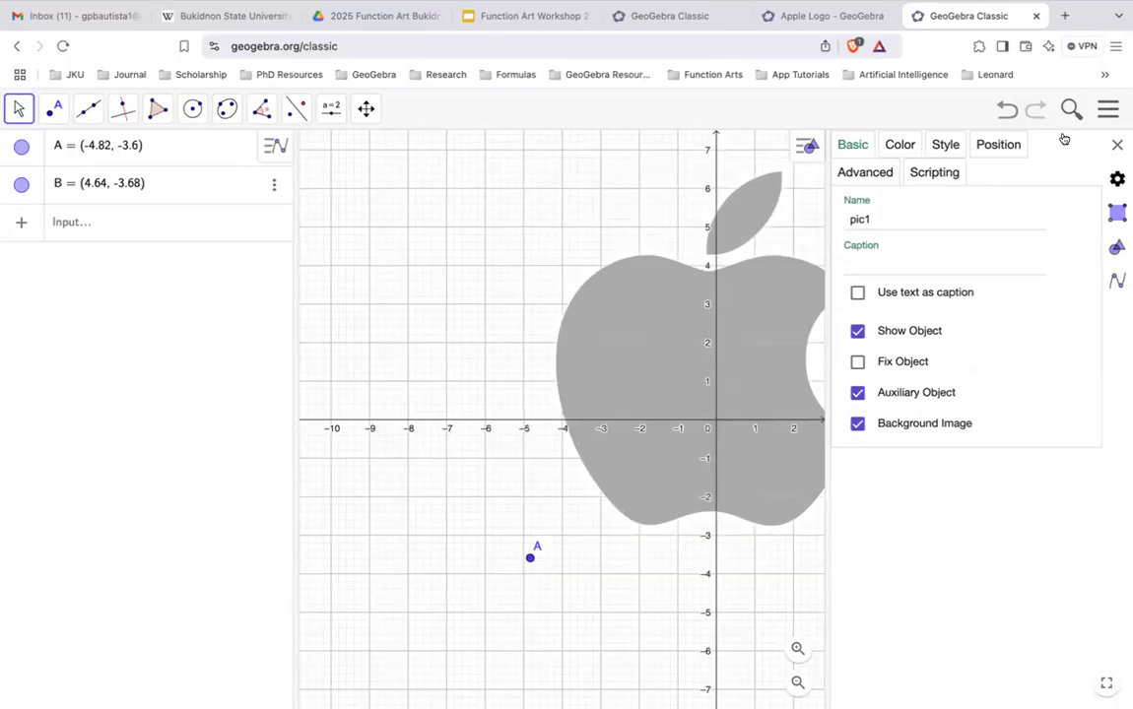
left_click(1115, 145)
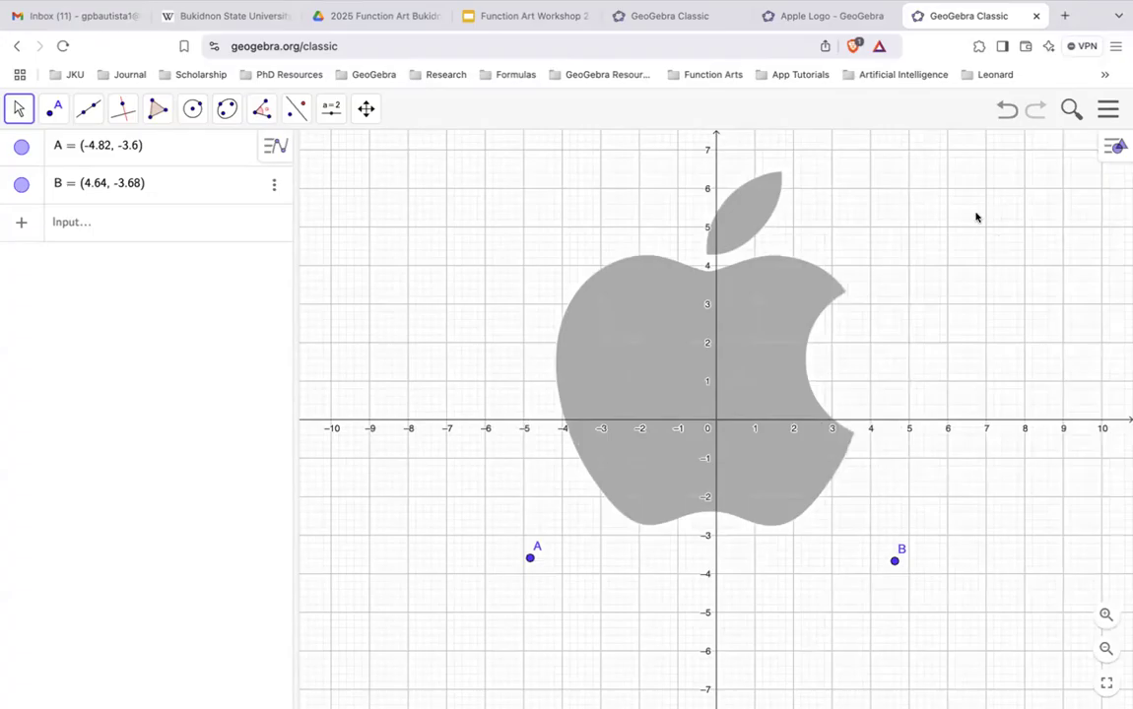
mouse_move(894, 561)
left_mouse_down()
mouse_move(922, 559)
mouse_move(908, 575)
left_mouse_up()
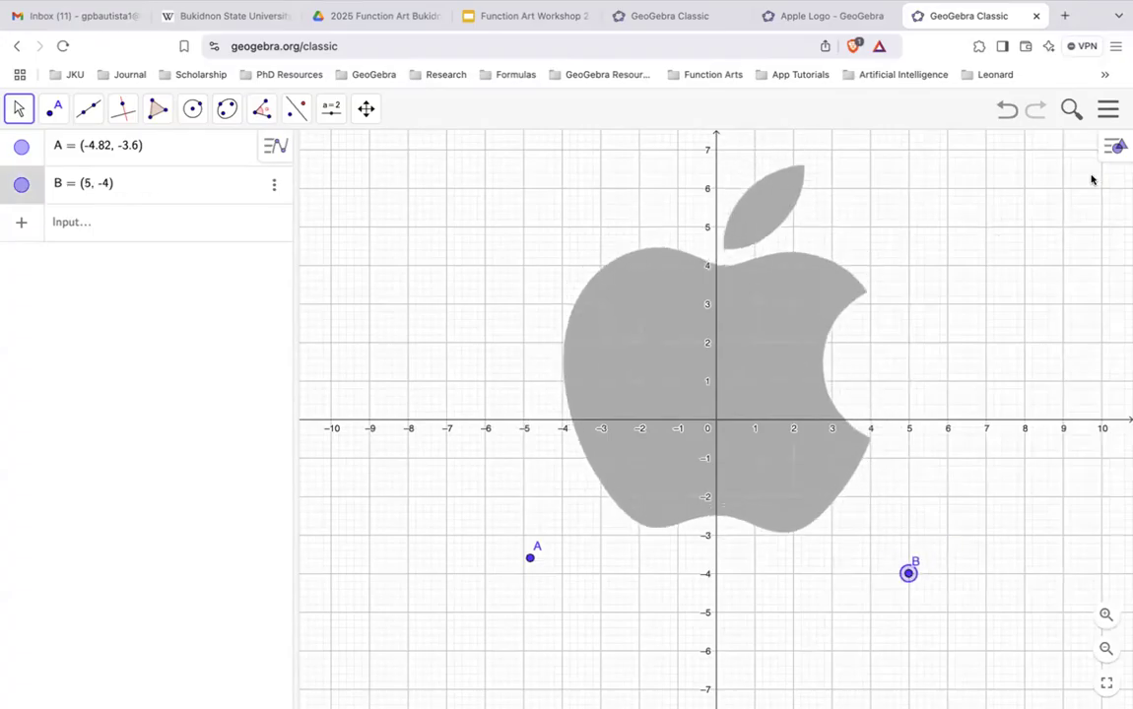
Hide the grid in the graphics view while keeping the axes
left_click(1115, 145)
left_click(946, 248)
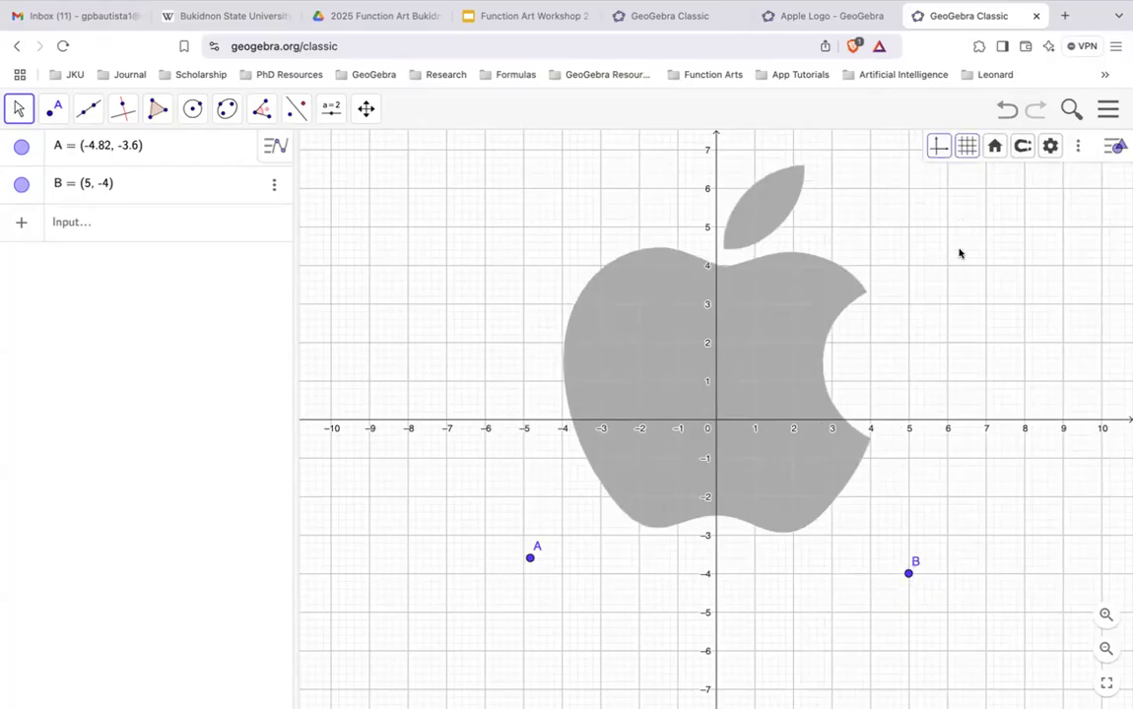
left_click(966, 148)
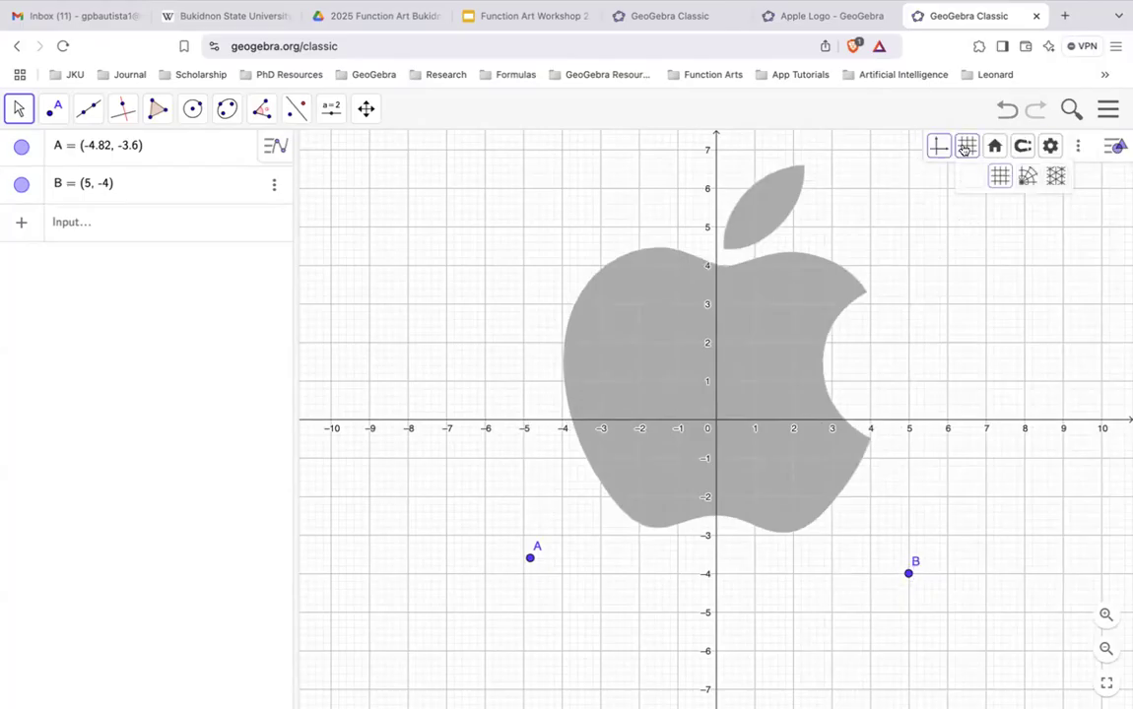
left_click(1115, 149)
left_click(1115, 148)
left_click(1115, 145)
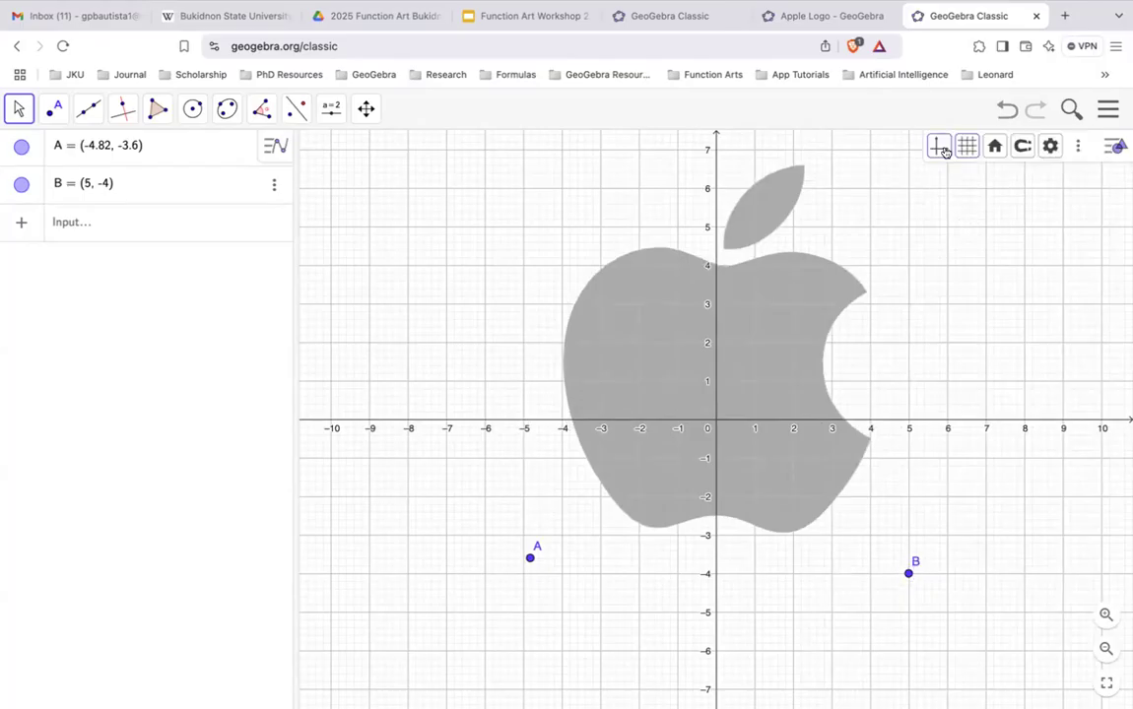
left_click(967, 145)
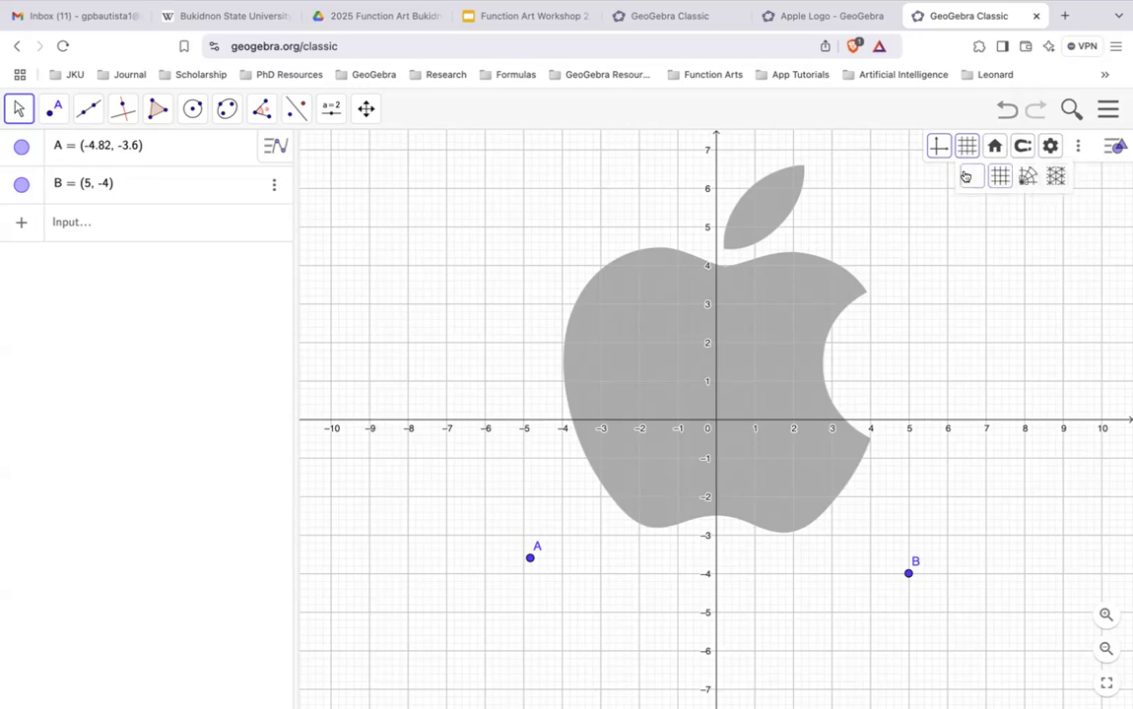
left_click(972, 176)
Show the grid through the graphics view's grid settings and set its type to Major Gridlines
left_click(1050, 146)
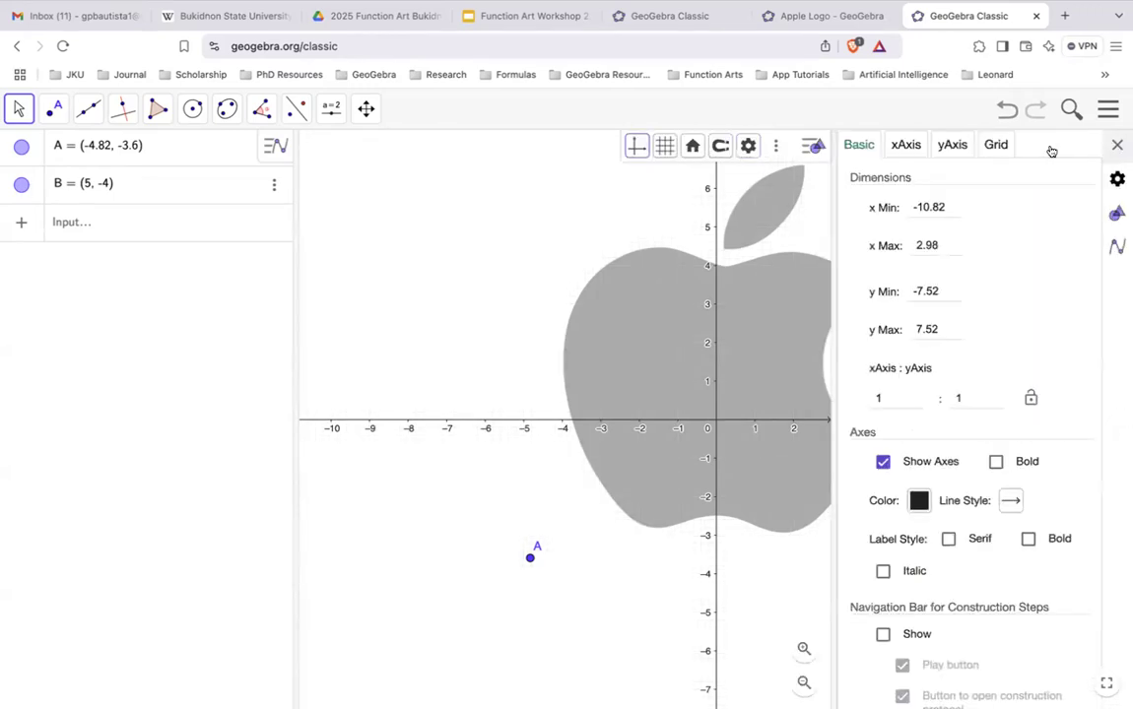
left_click(995, 146)
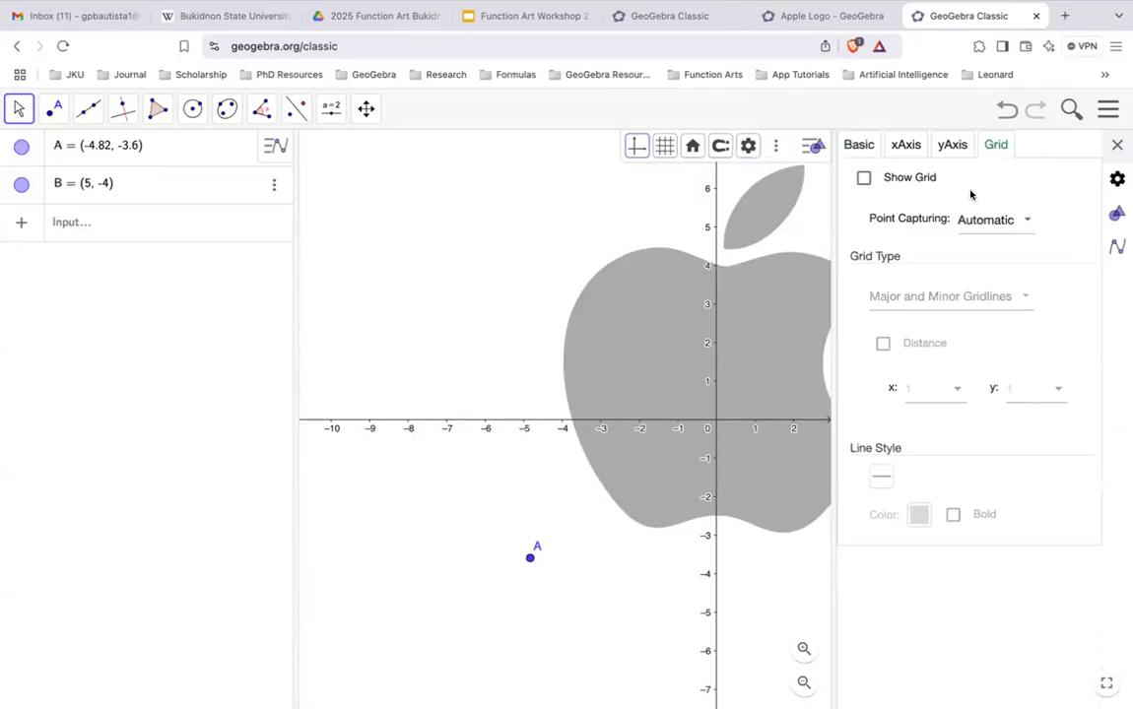
left_click(1117, 145)
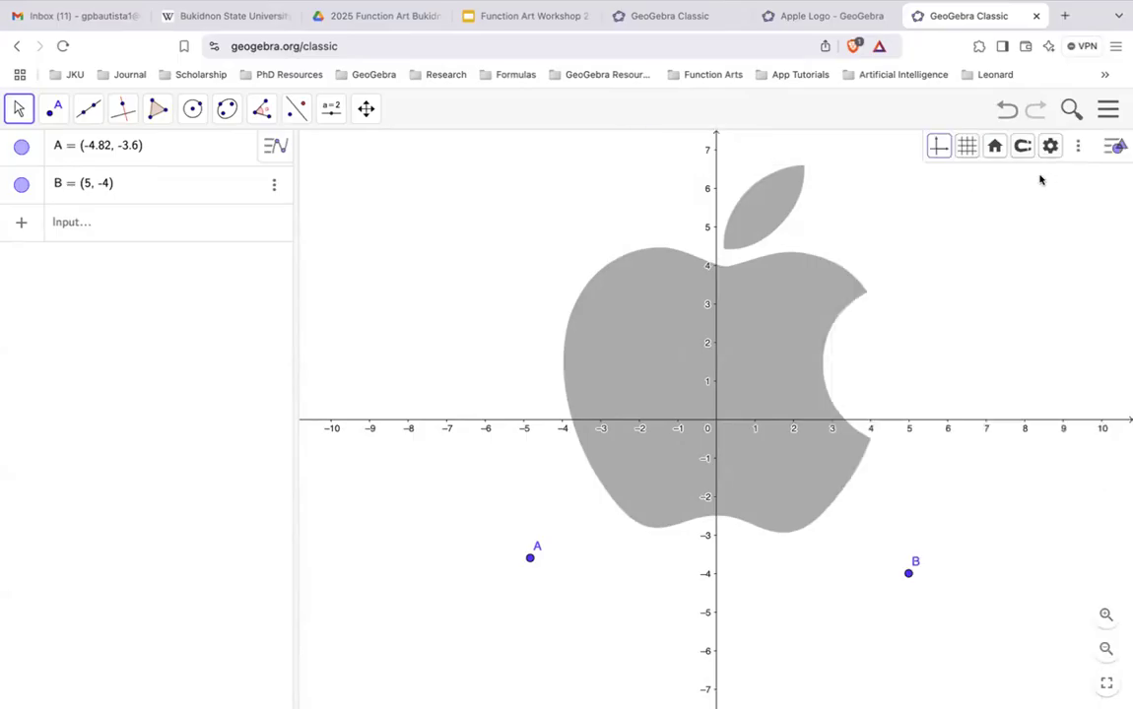
left_click(1050, 146)
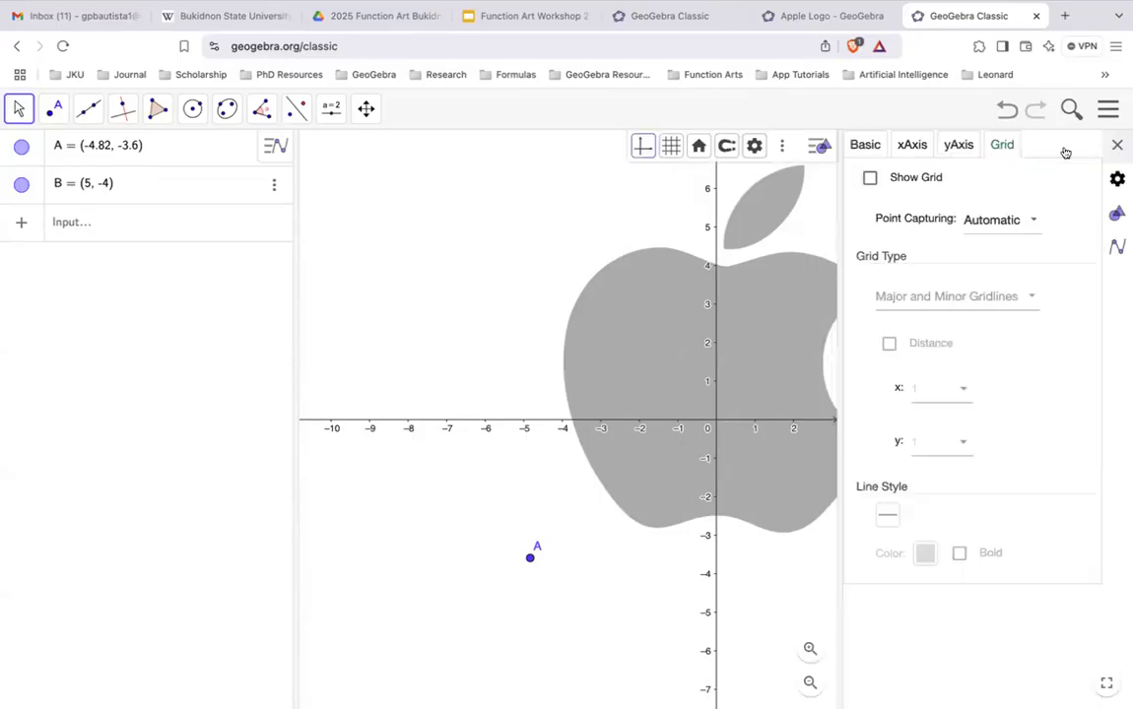
left_click(1117, 145)
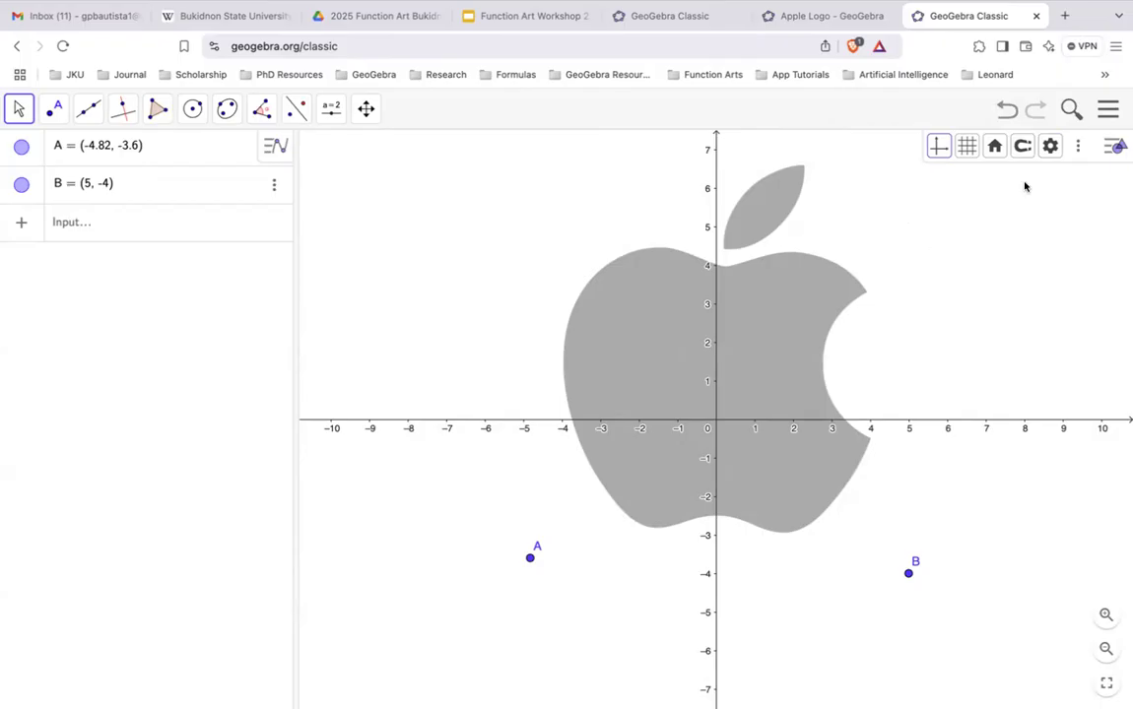
left_click(1050, 145)
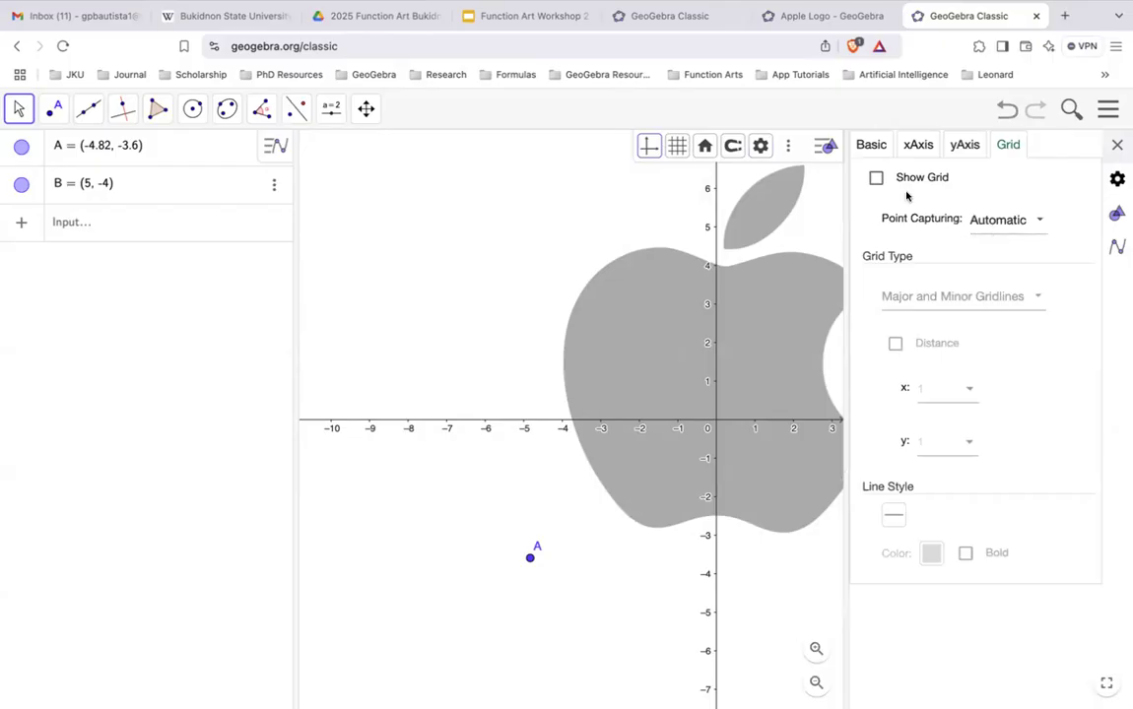
left_click(876, 177)
left_click(928, 296)
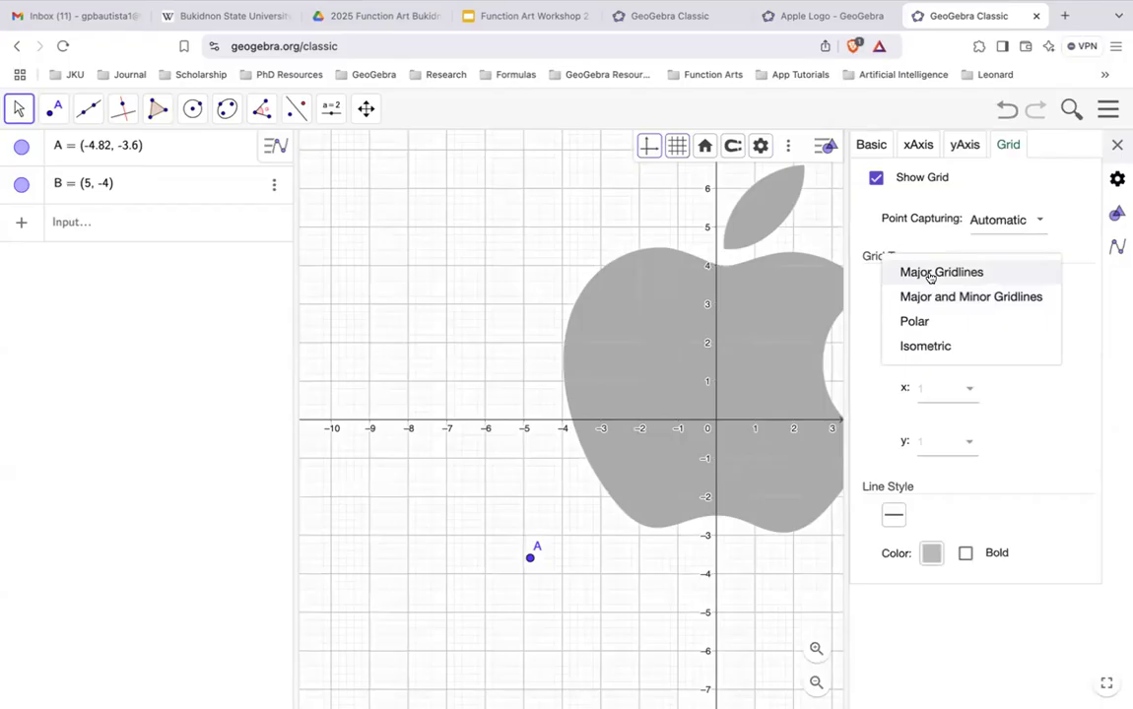
left_click(929, 275)
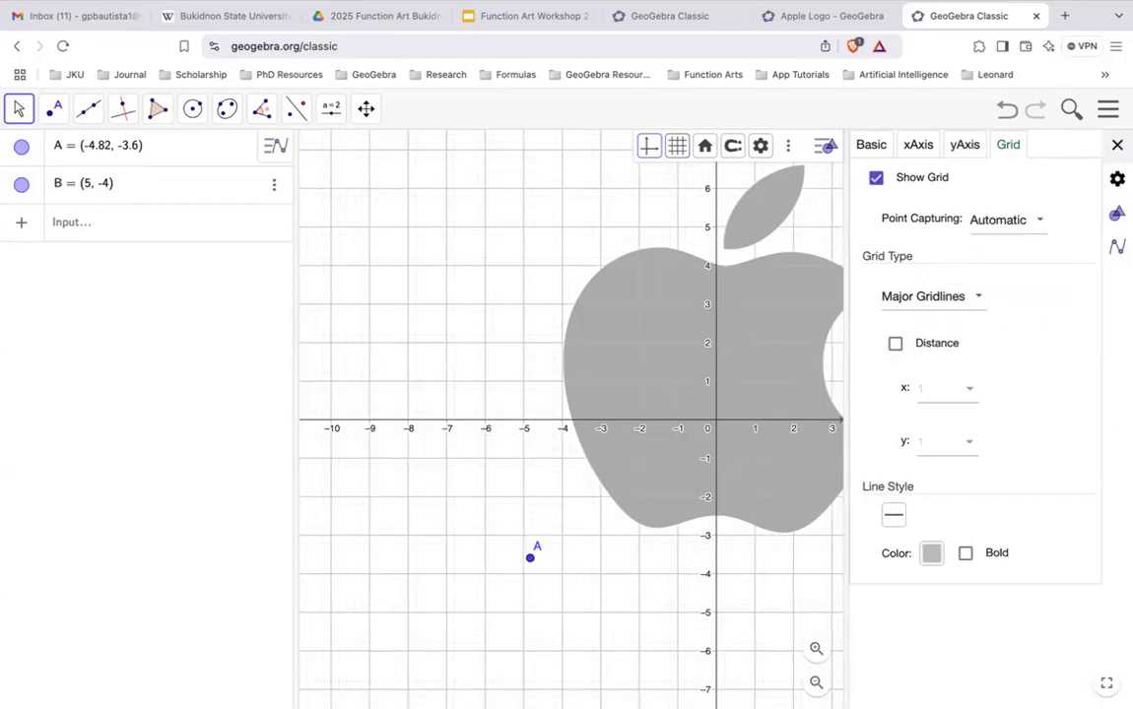
Move the logo's corner point A to (-5, -4), and close this GeoGebra tab without saving
left_click(1117, 145)
left_click_drag(530, 557, 523, 574)
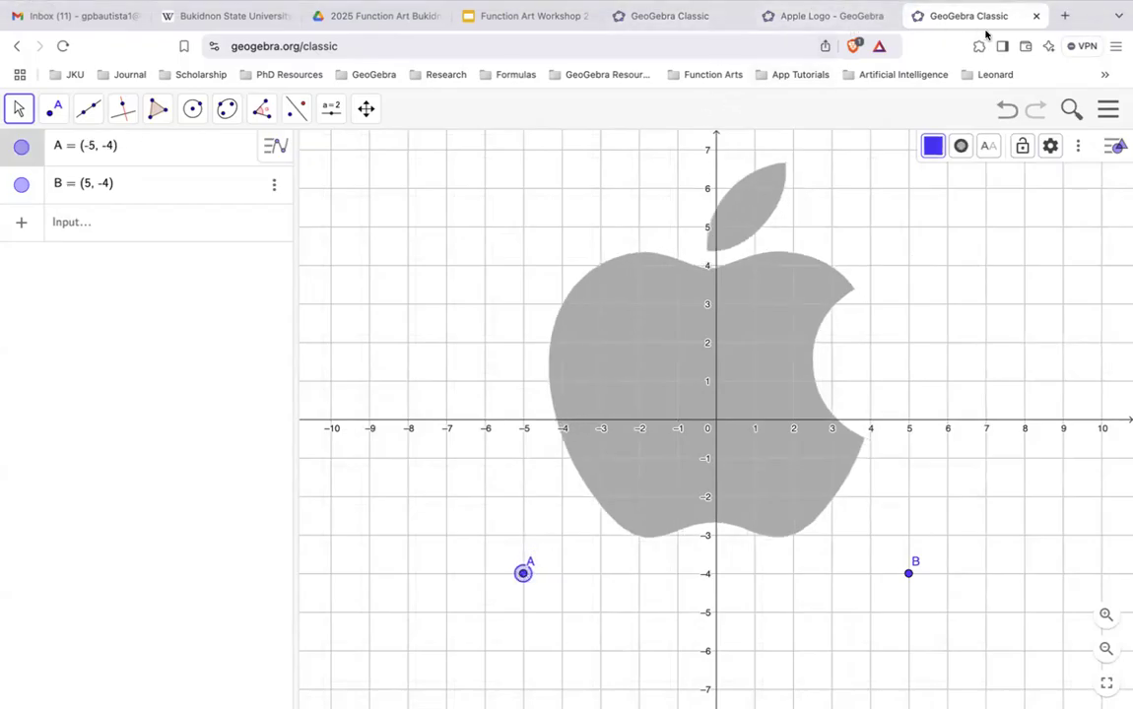
left_click(1036, 15)
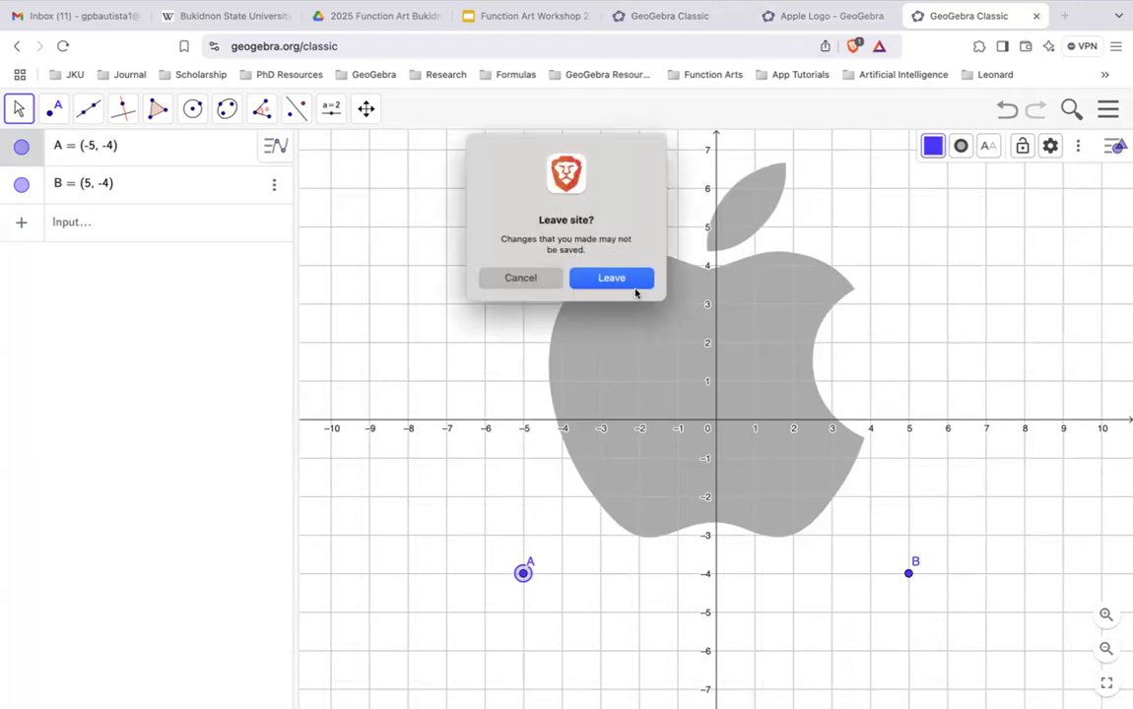
left_click(628, 283)
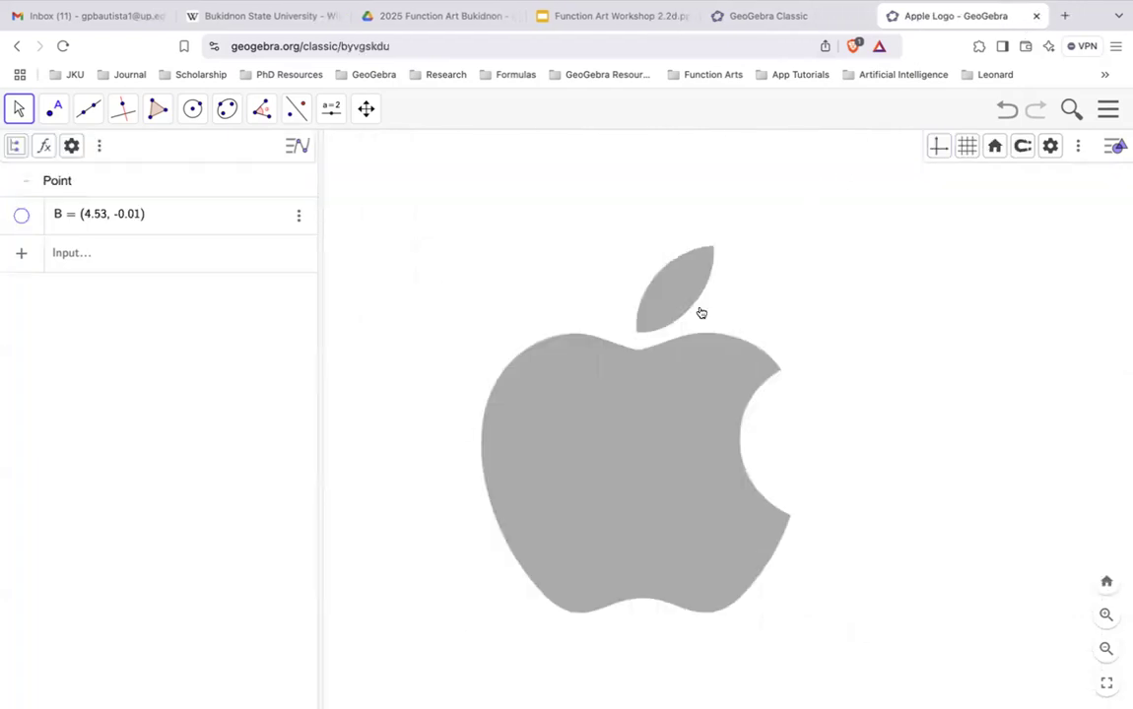
Show the axes in the Apple Logo activity and plot the parabola f(x) = x^2
left_click(938, 145)
left_click_drag(855, 423, 942, 335)
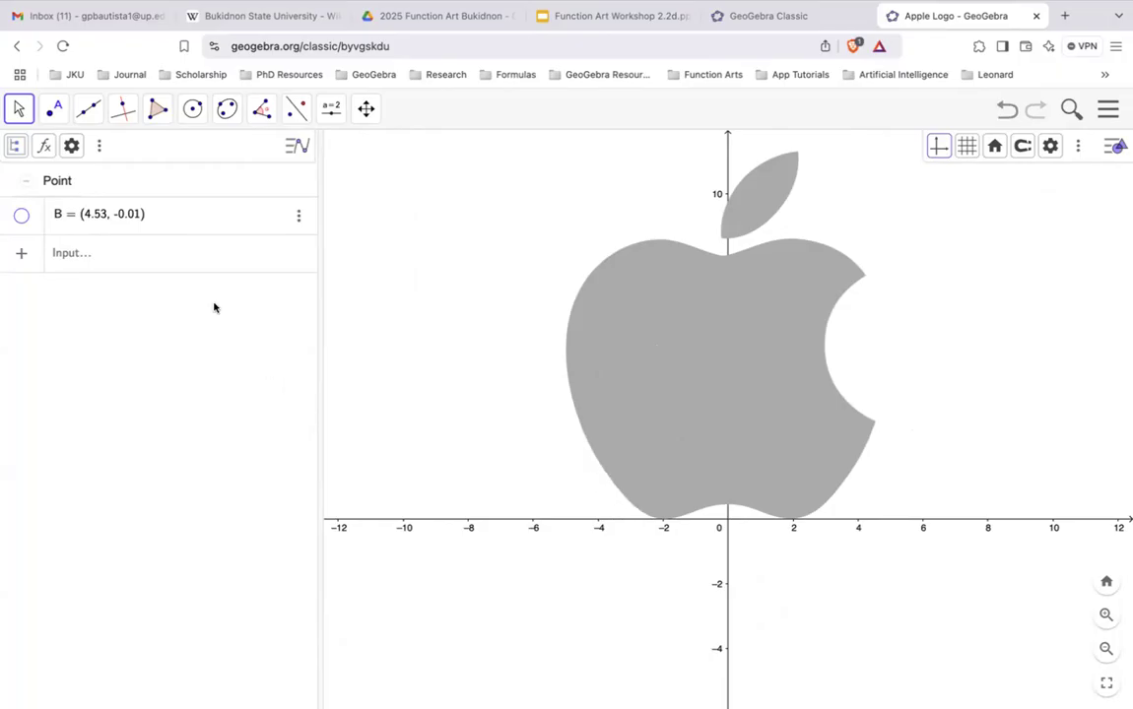
left_click(162, 253)
type("f")
type("-")
type("(")
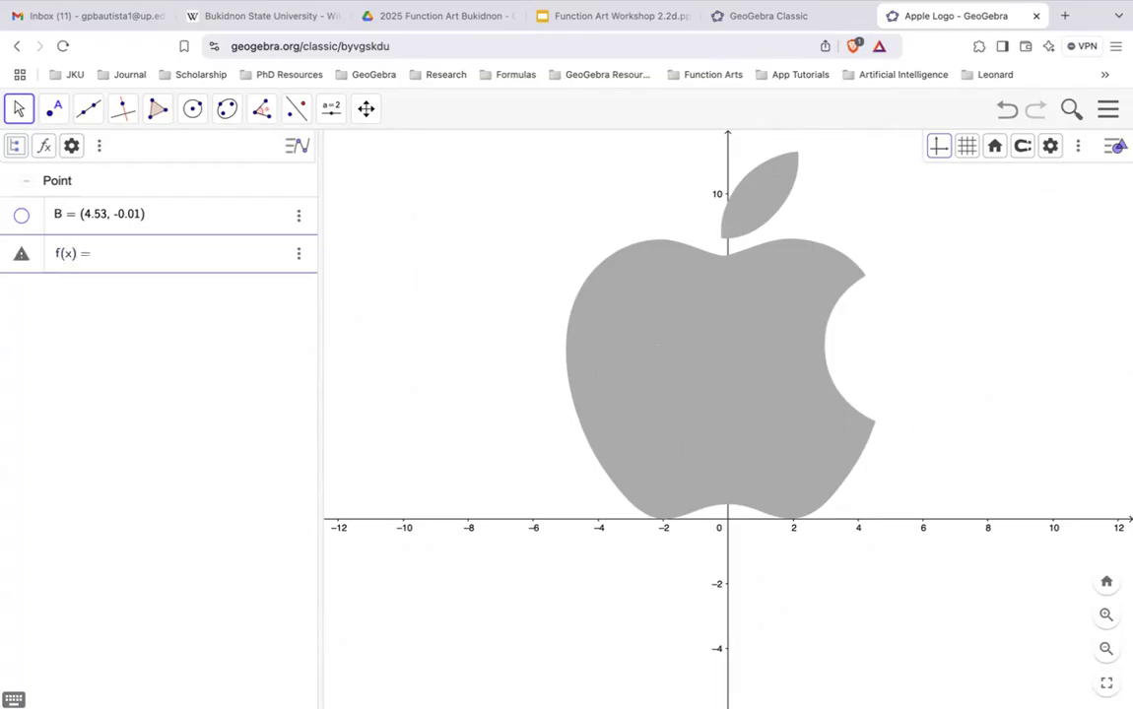
type("x)=x^2")
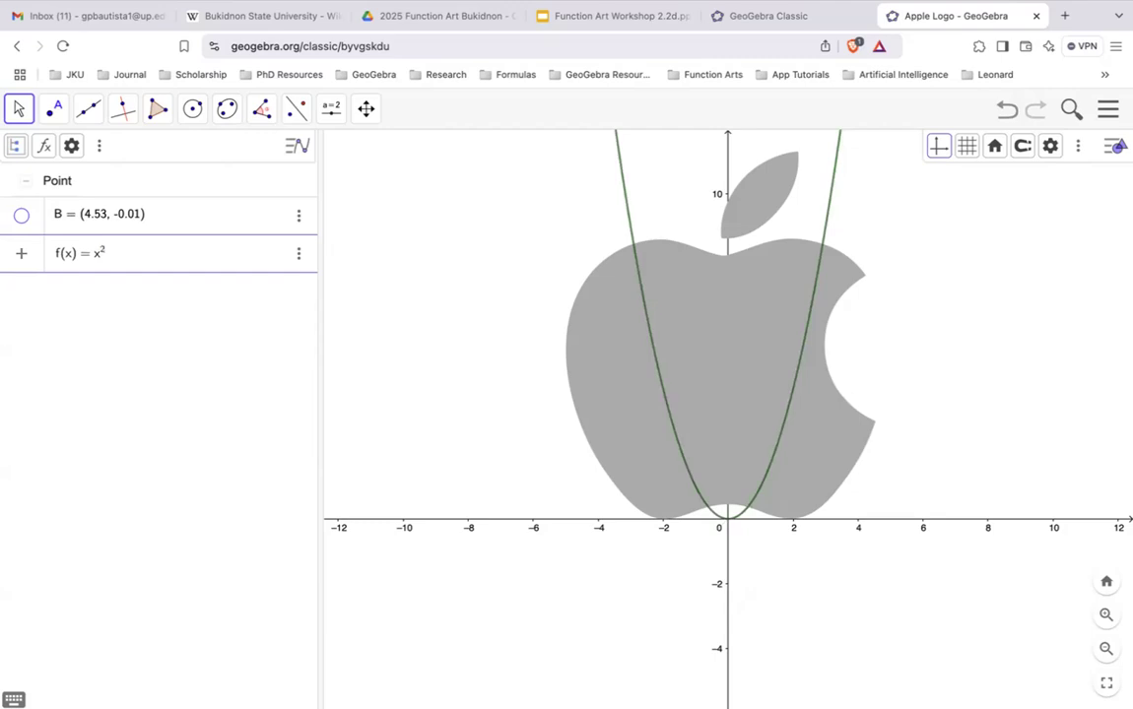
key("Return")
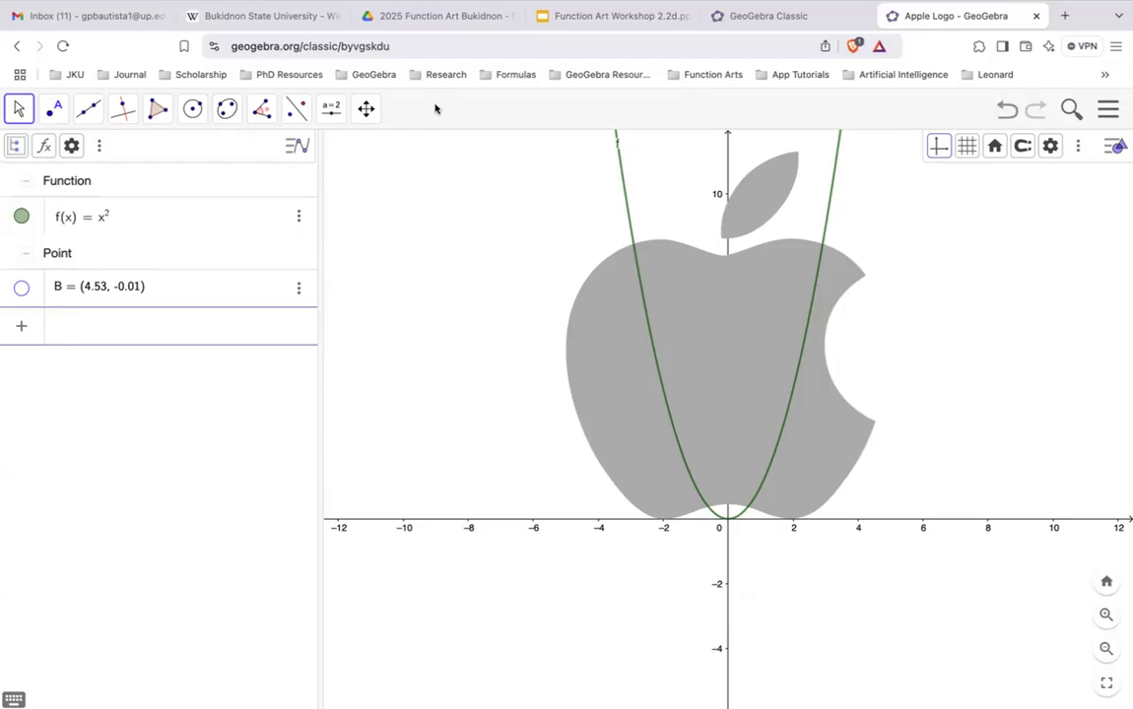
Try the vertical shift f(x) = x^2 - 2, and change the function back to f(x) = x^2
left_click(226, 226)
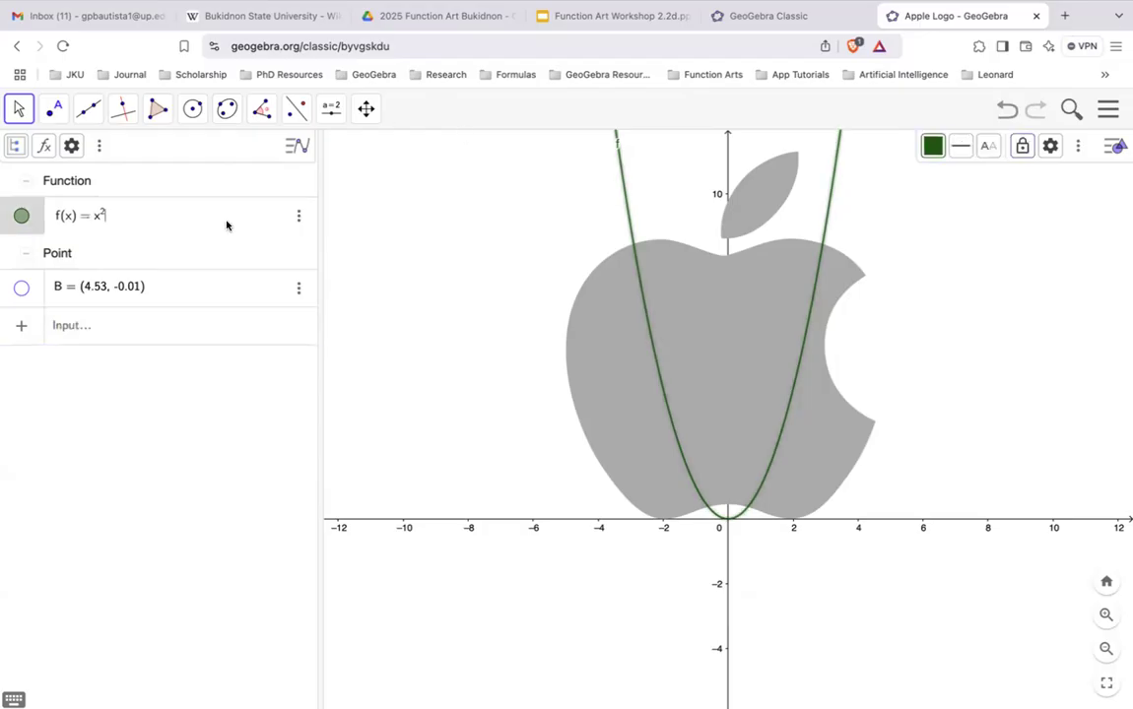
type("-2")
key("Return")
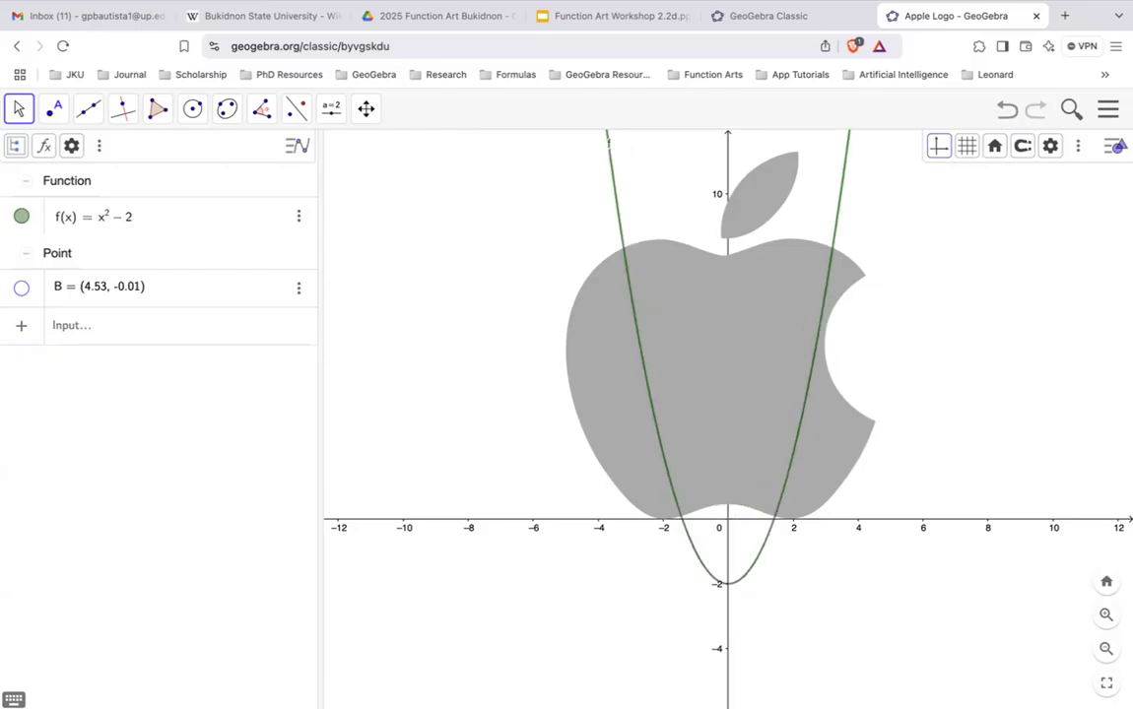
left_click(174, 225)
key("BackSpace")
key("BackSpace")
key("Return")
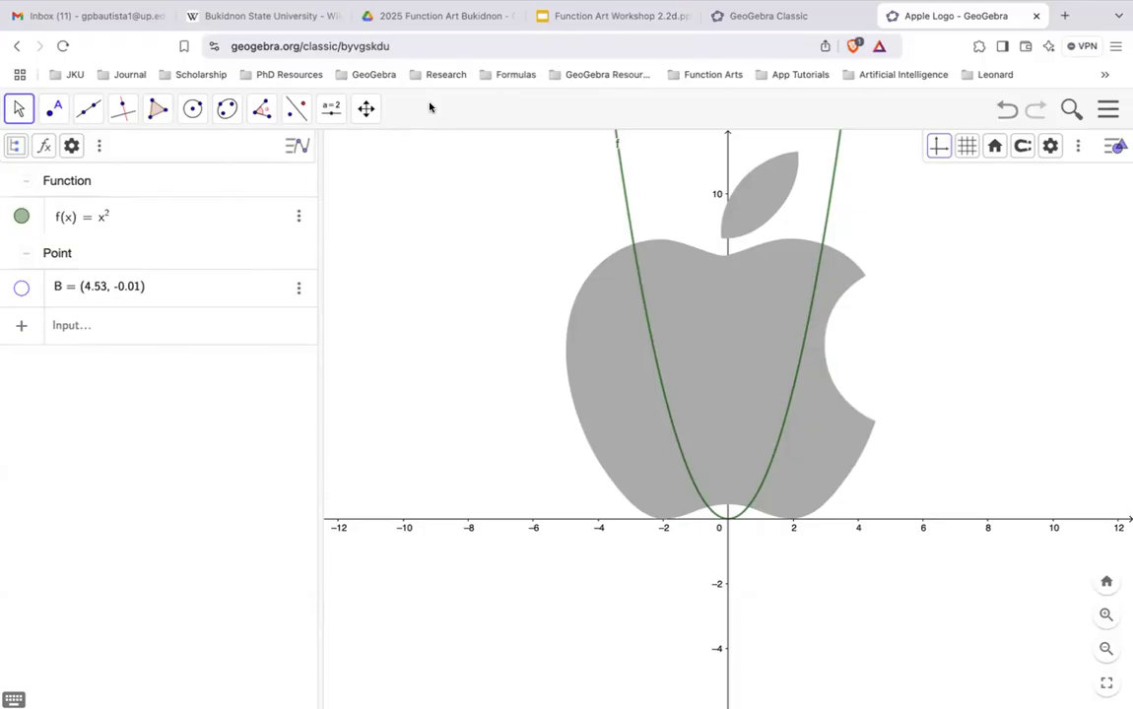
Rewrite the function as f(x) = (x - 2)^2 to shift the parabola 2 units to the right
left_click(102, 215)
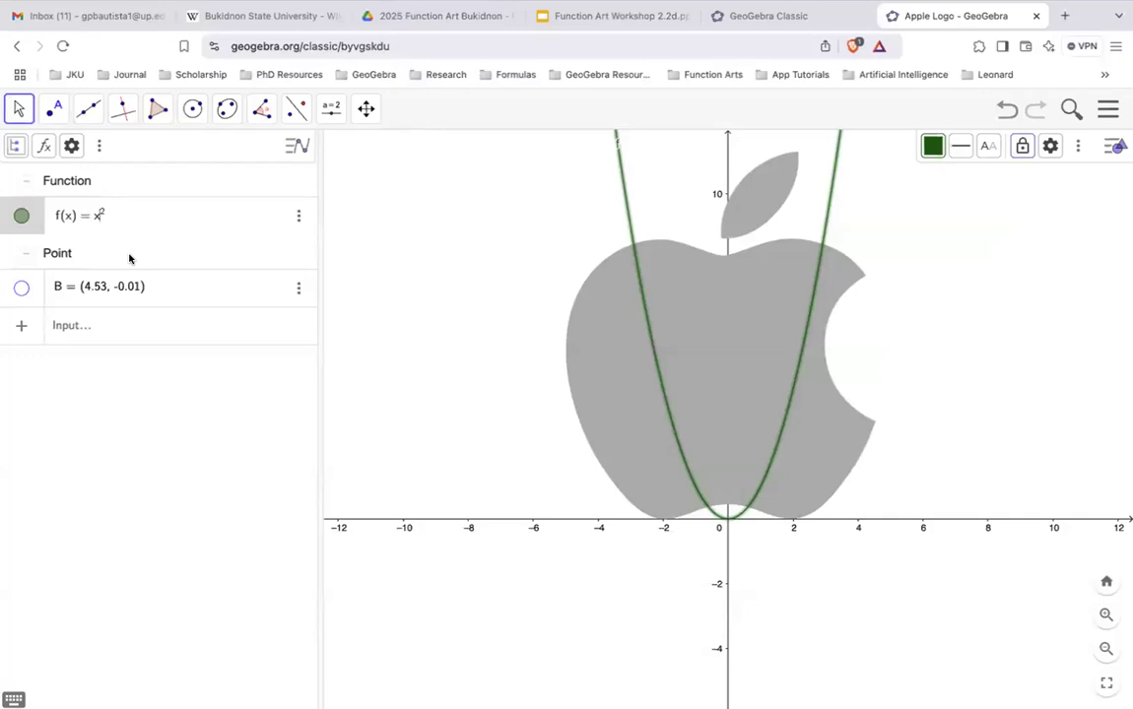
key("Return")
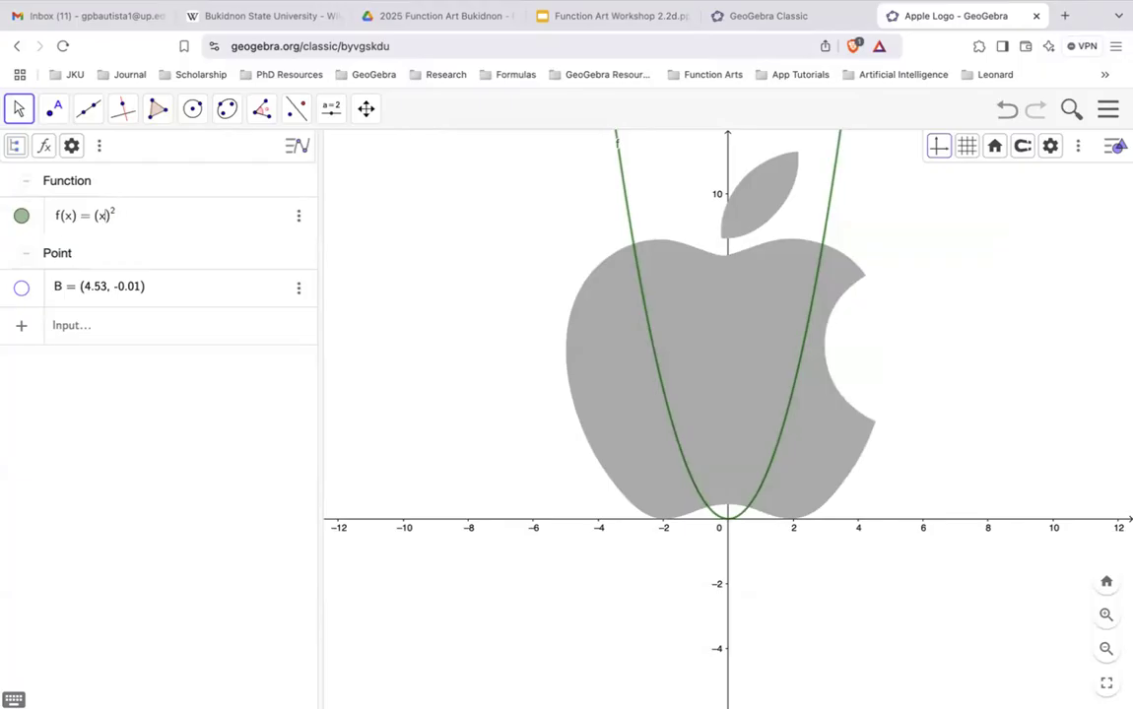
type("-2")
key("Return")
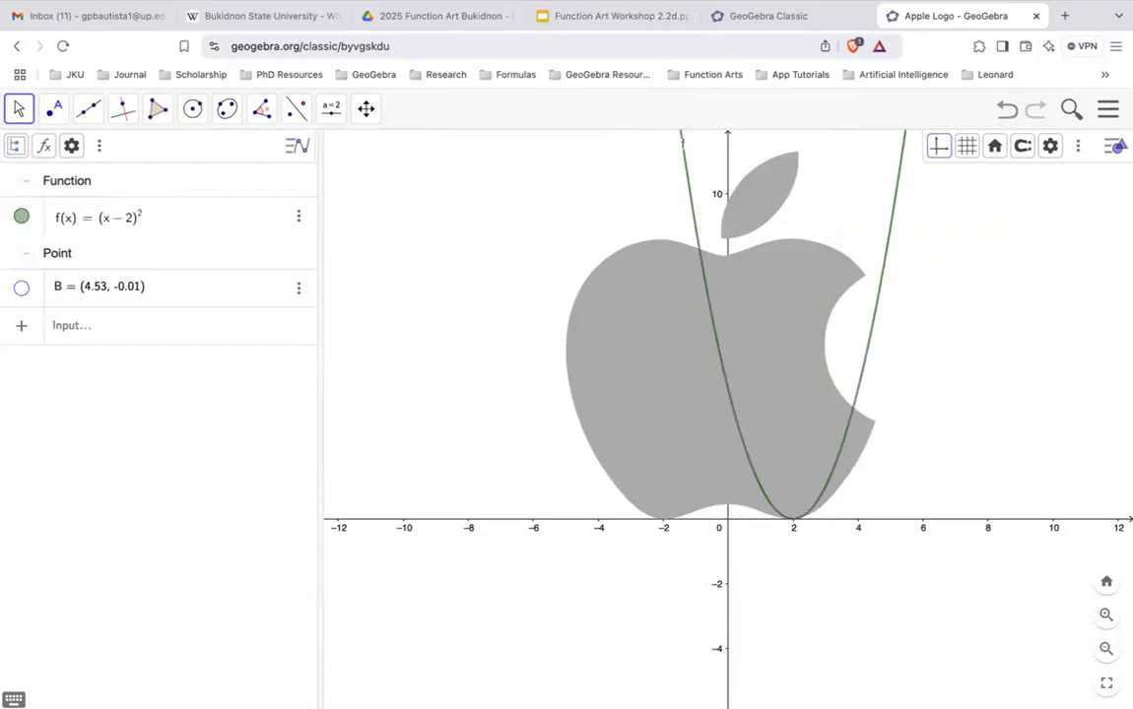
Change the sign inside the parentheses to make the function f(x) = (x + 2)^2
left_click(113, 206)
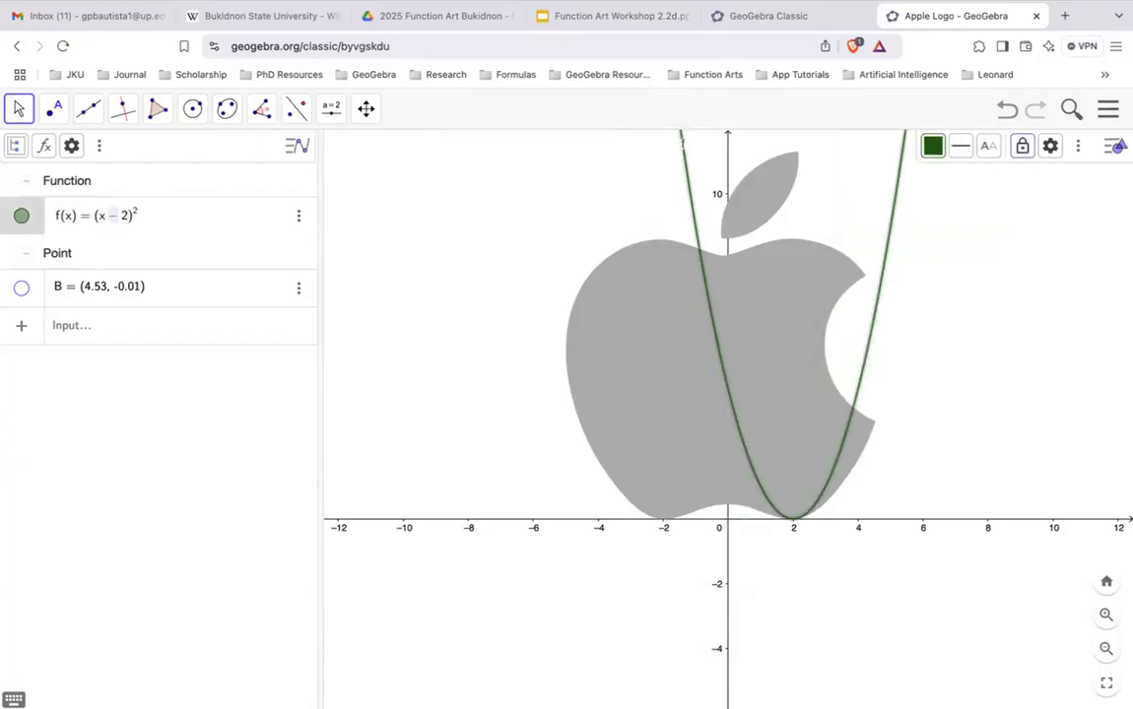
type("+")
key("Return")
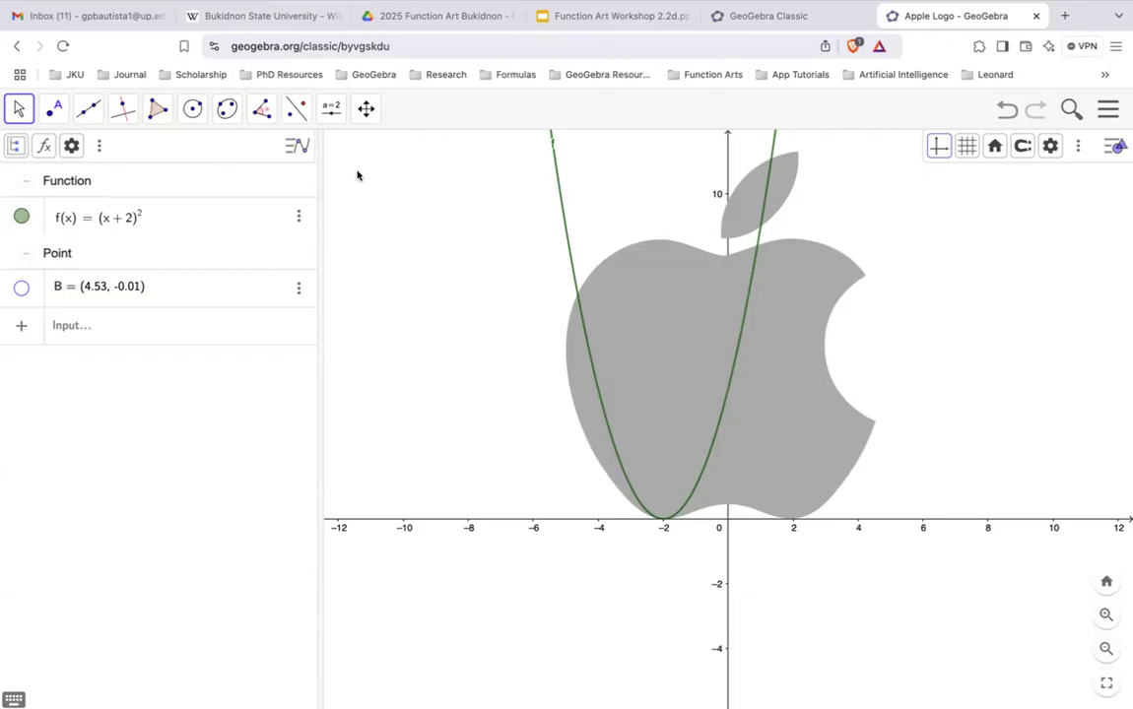
Widen the parabola by adding a leading coefficient of 0.5, giving f(x) = 0.5(x + 2)^2
left_click(91, 196)
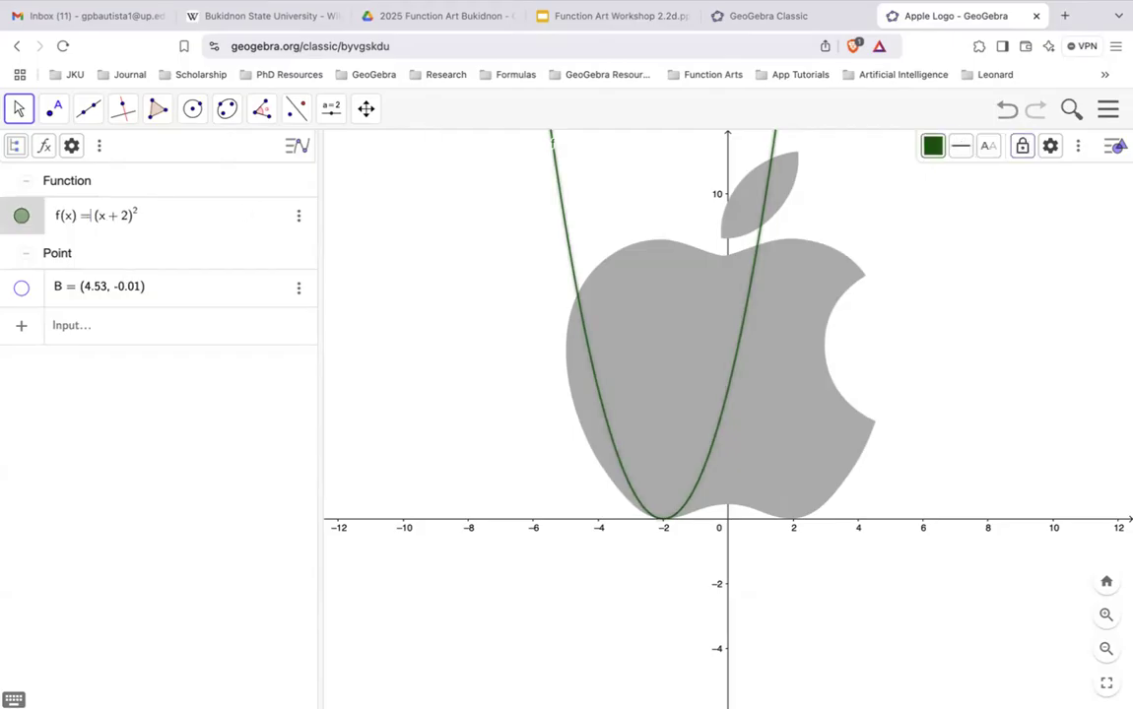
left_click(94, 215)
type("0.5")
key("Return")
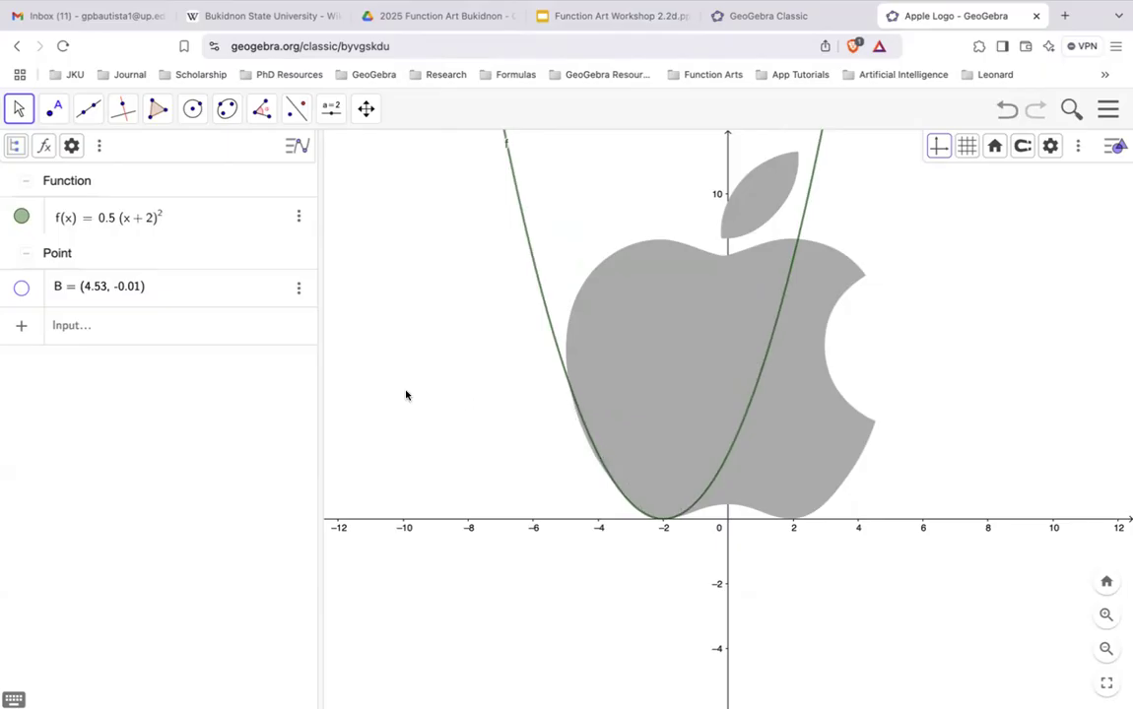
Try a leading coefficient of 0.4, and refine it to 0.45 to fit the parabola to the apple's lower-left edge
left_click(118, 218)
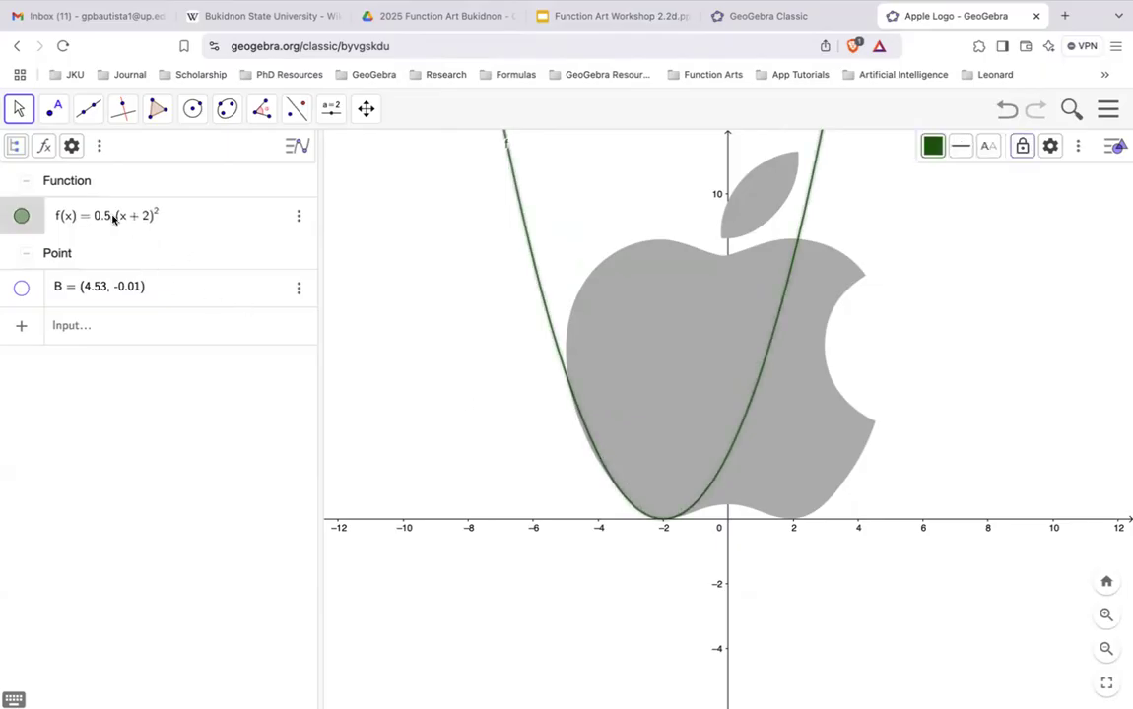
key("BackSpace")
type("4")
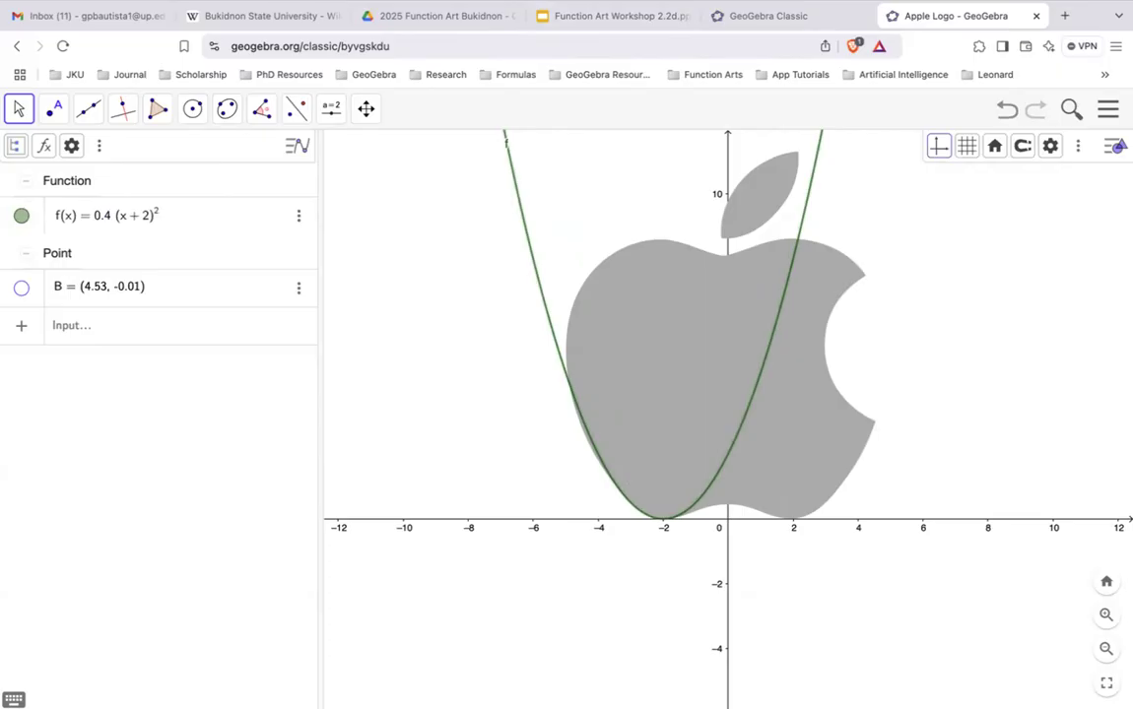
key("Return")
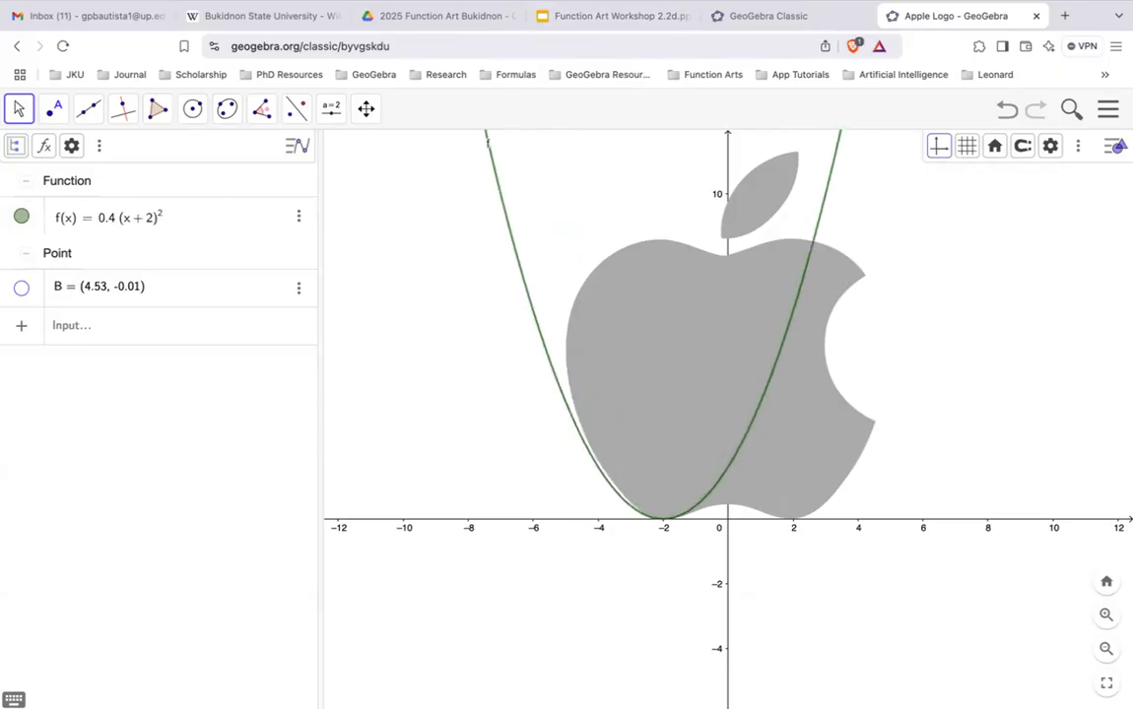
left_click(100, 209)
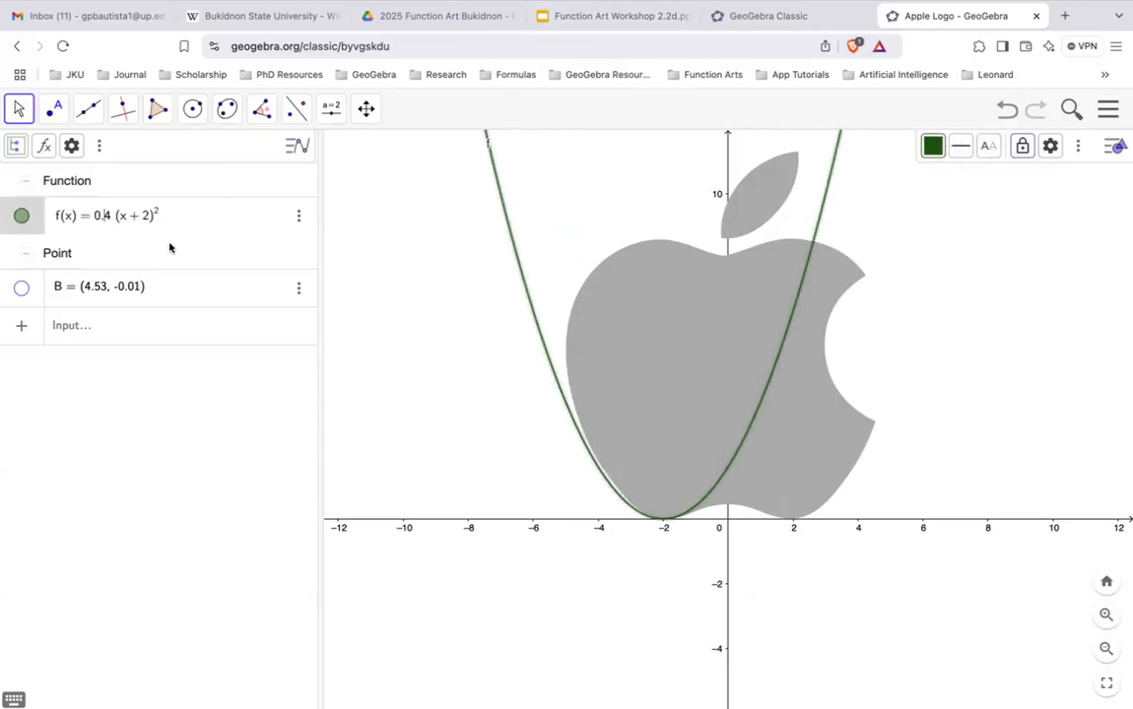
type("5")
key("Return")
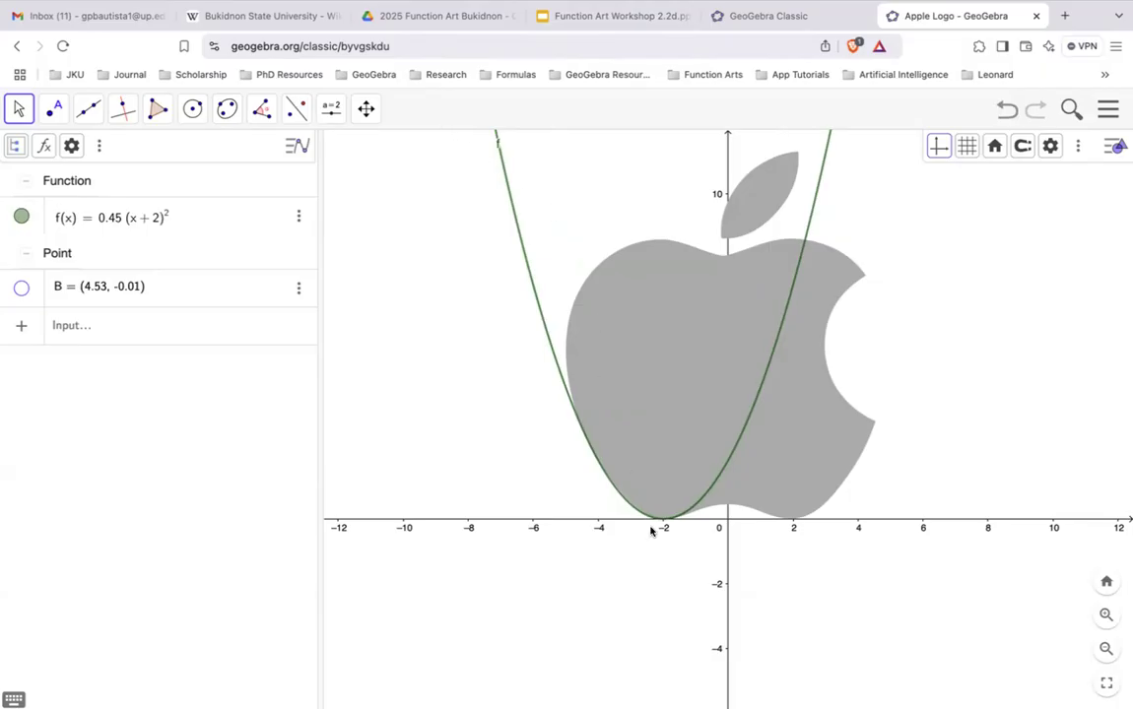
Examine up close how well the parabola follows the apple's lower-left outline
scroll(650, 531, "up", 8)
scroll(650, 531, "down", 6)
scroll(650, 531, "up", 3)
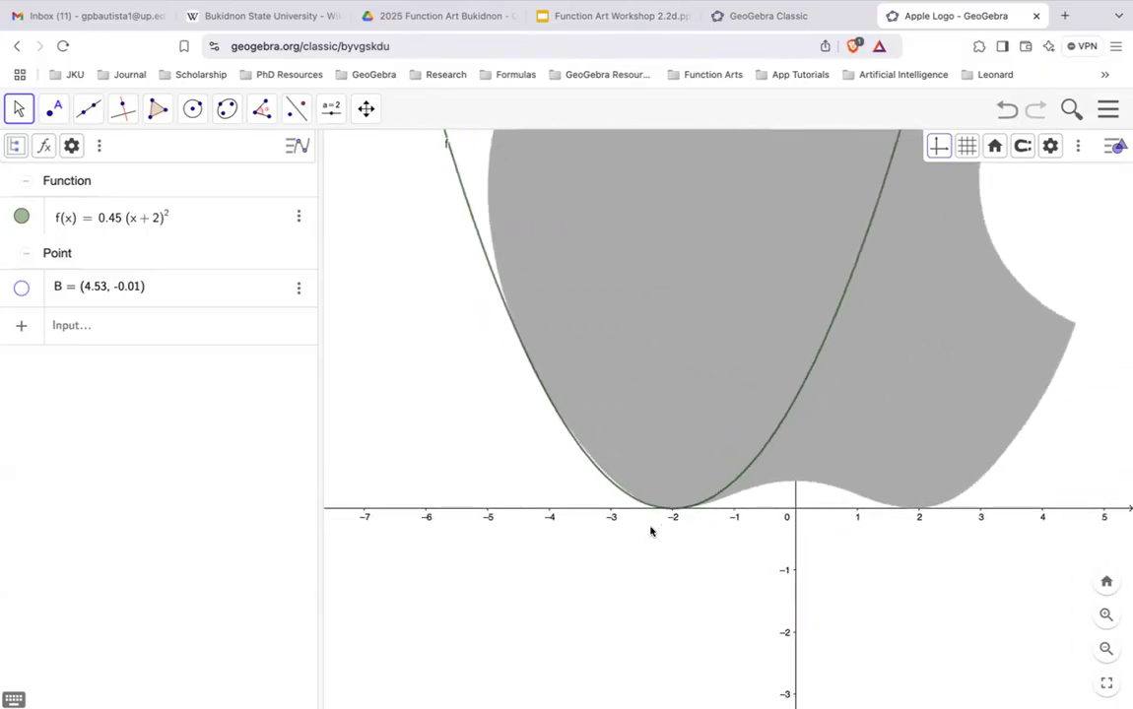
left_click(597, 476)
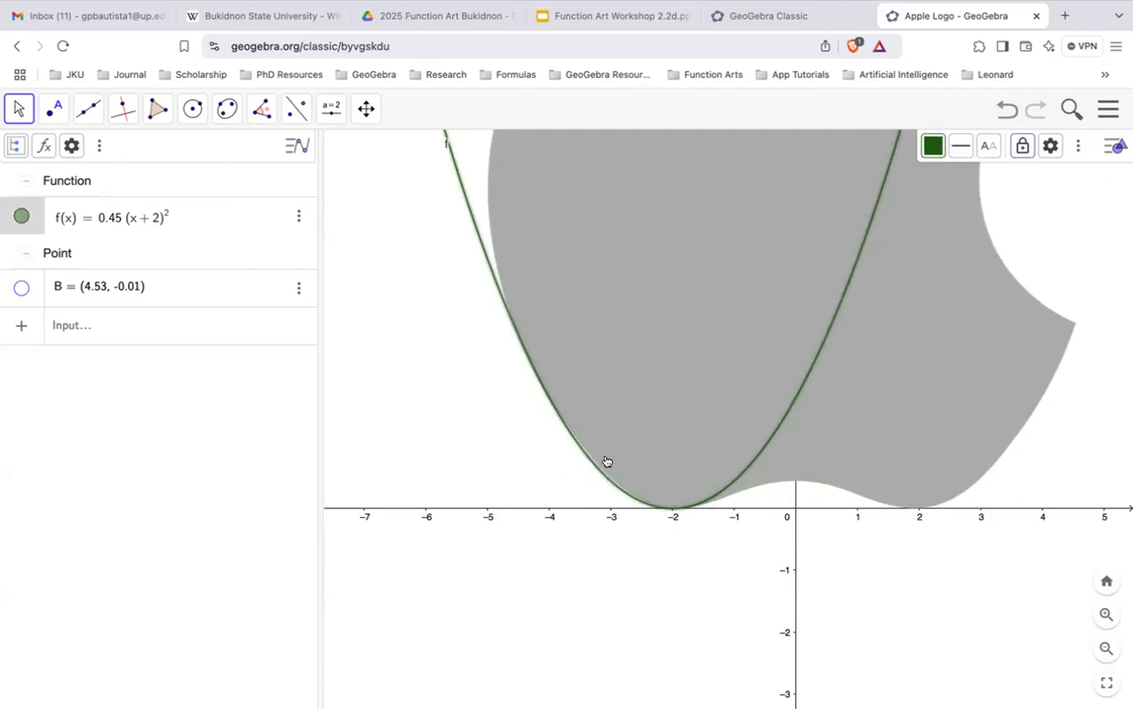
scroll(635, 489, "down", 5)
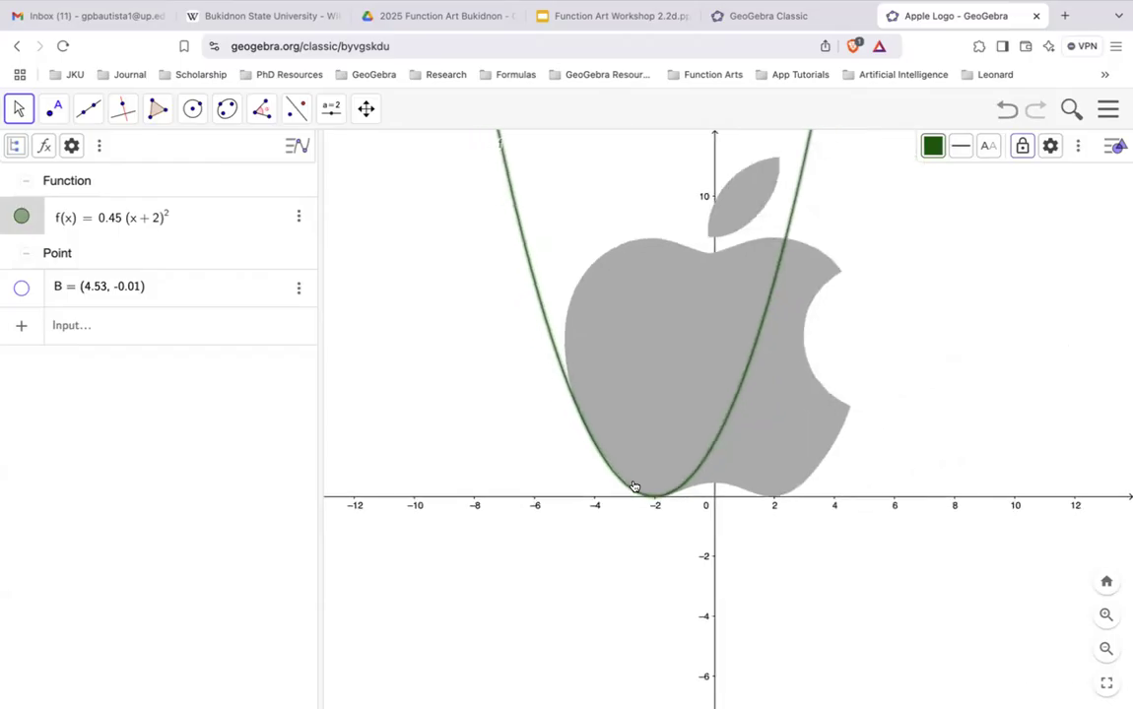
scroll(635, 486, "up", 2)
left_click(628, 557)
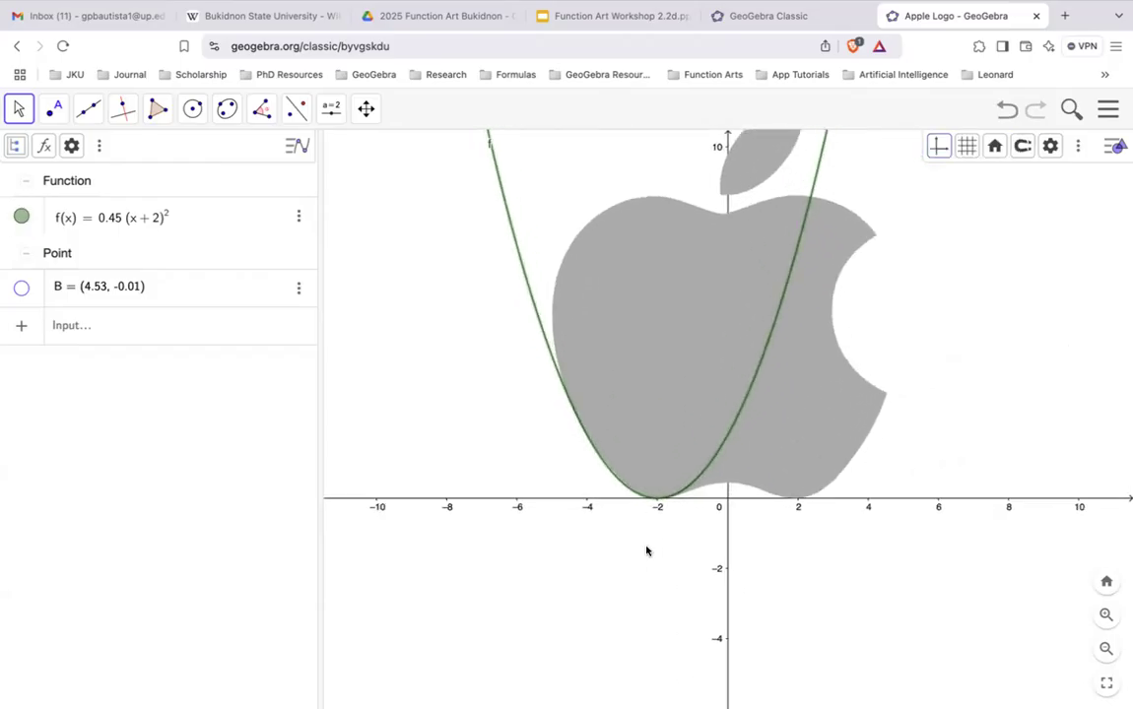
Set the parabola's line thickness to 8, keeping the solid line style, and deselect everything
left_click(665, 496)
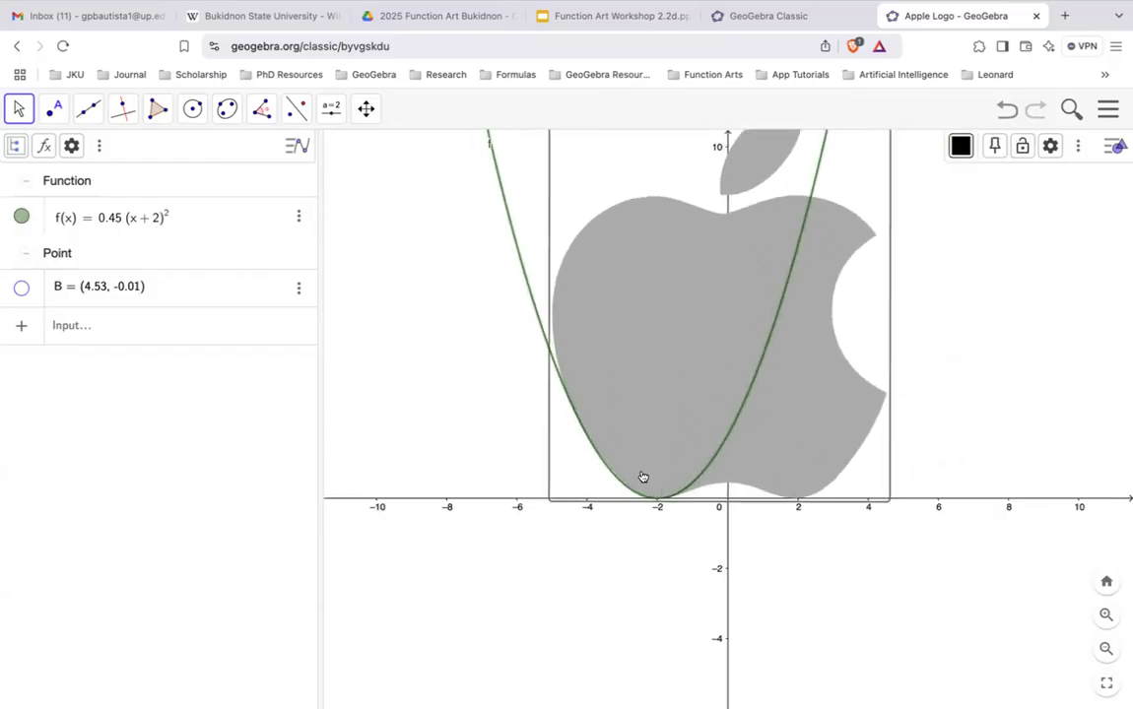
left_click(532, 318)
left_click(530, 313)
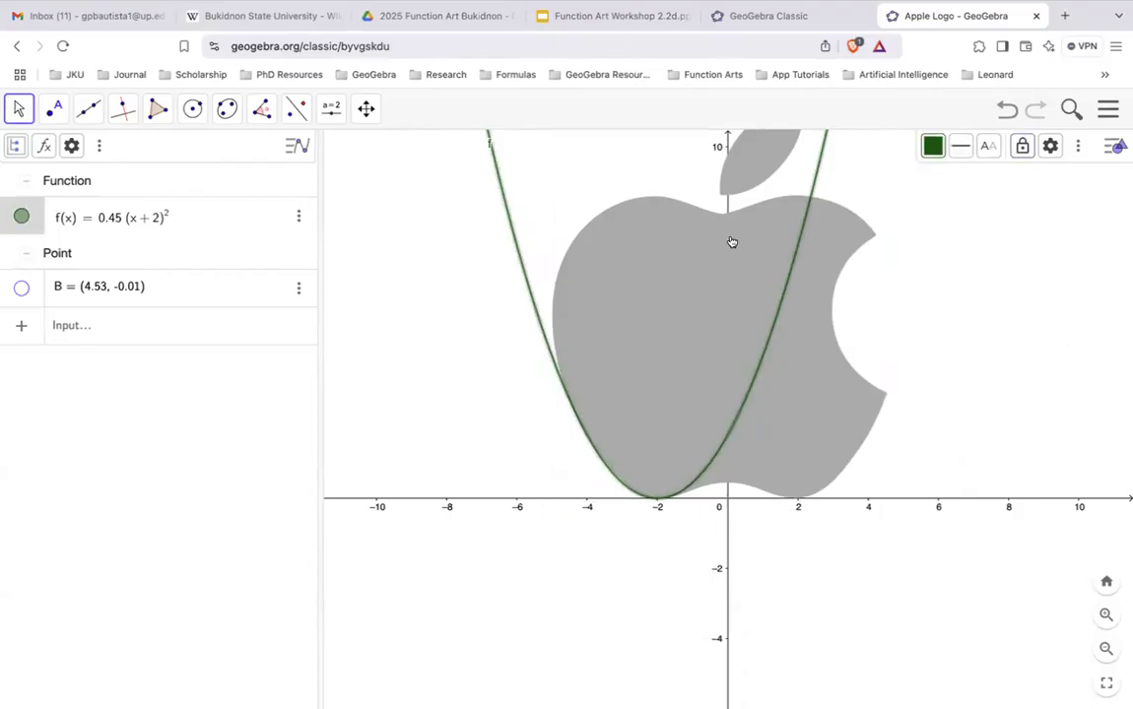
left_click(956, 158)
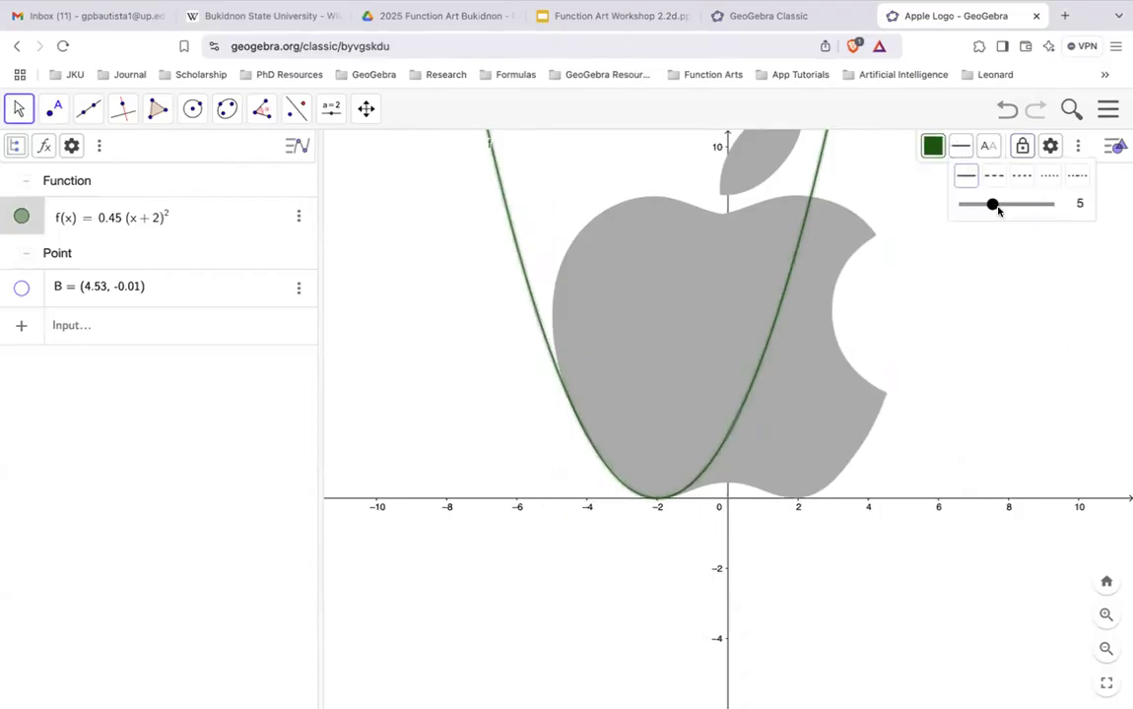
left_click_drag(993, 203, 1011, 205)
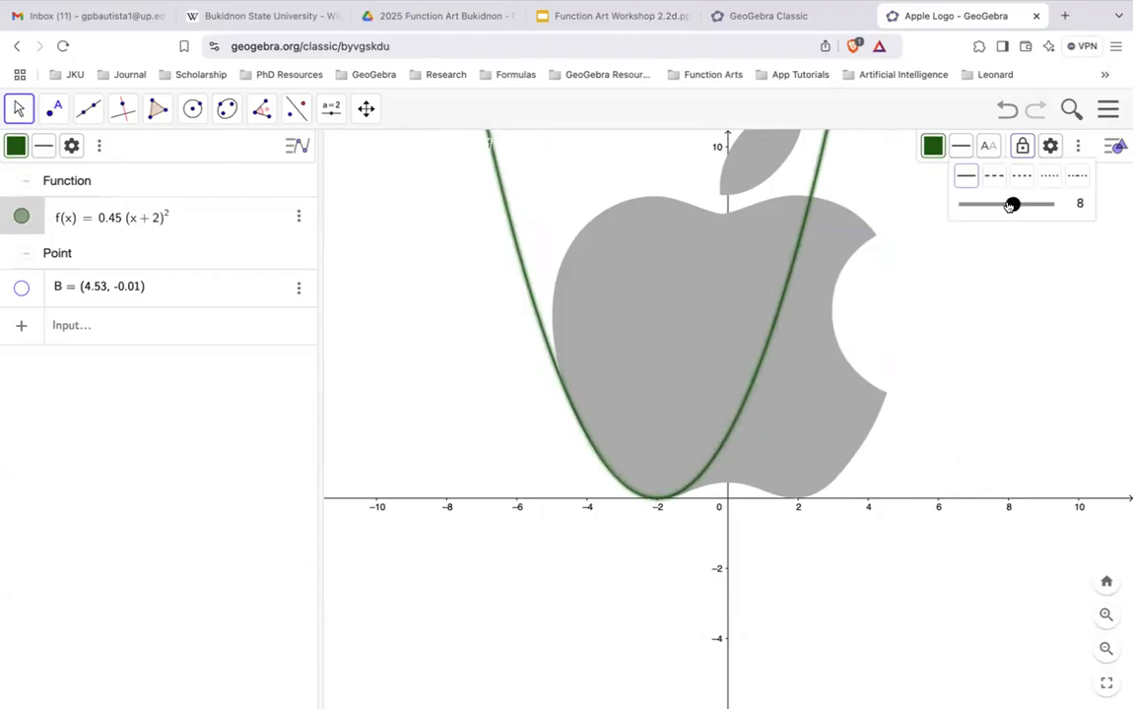
left_click(936, 404)
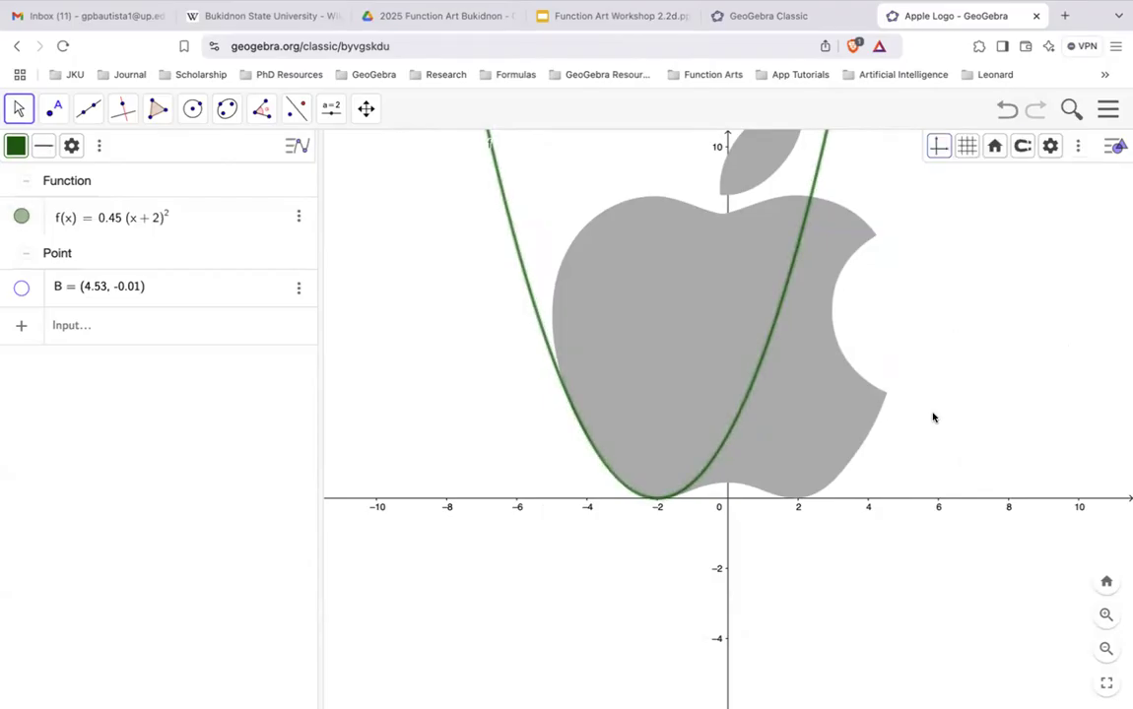
left_click(812, 193)
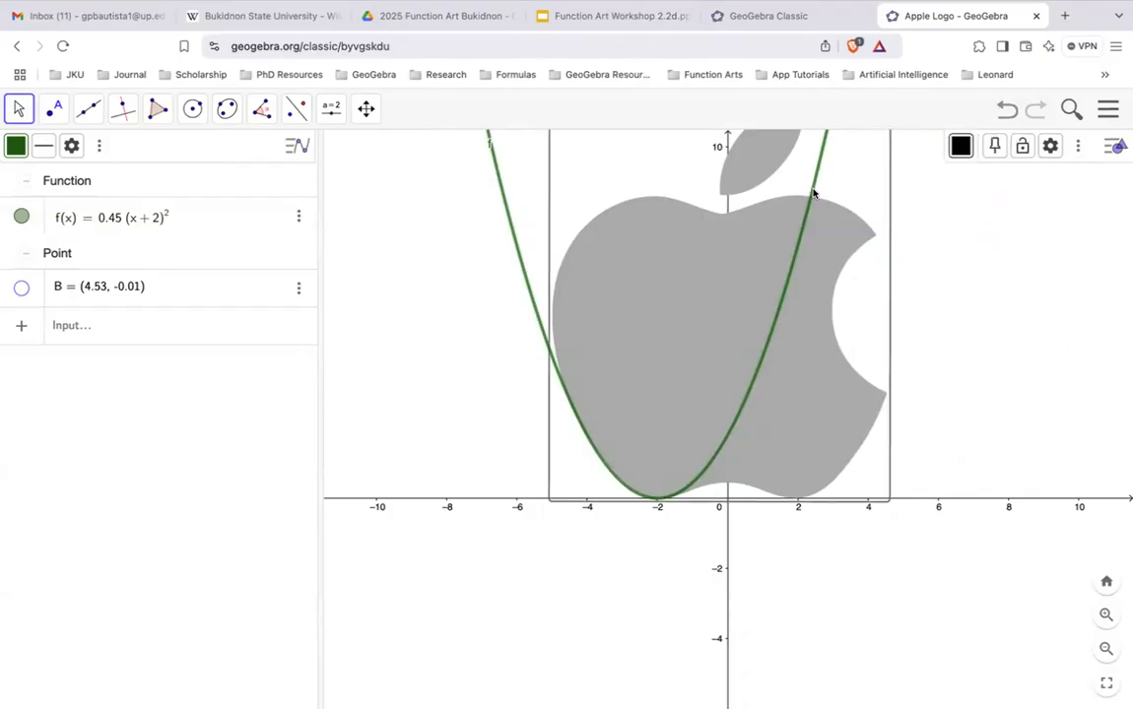
left_click(940, 231)
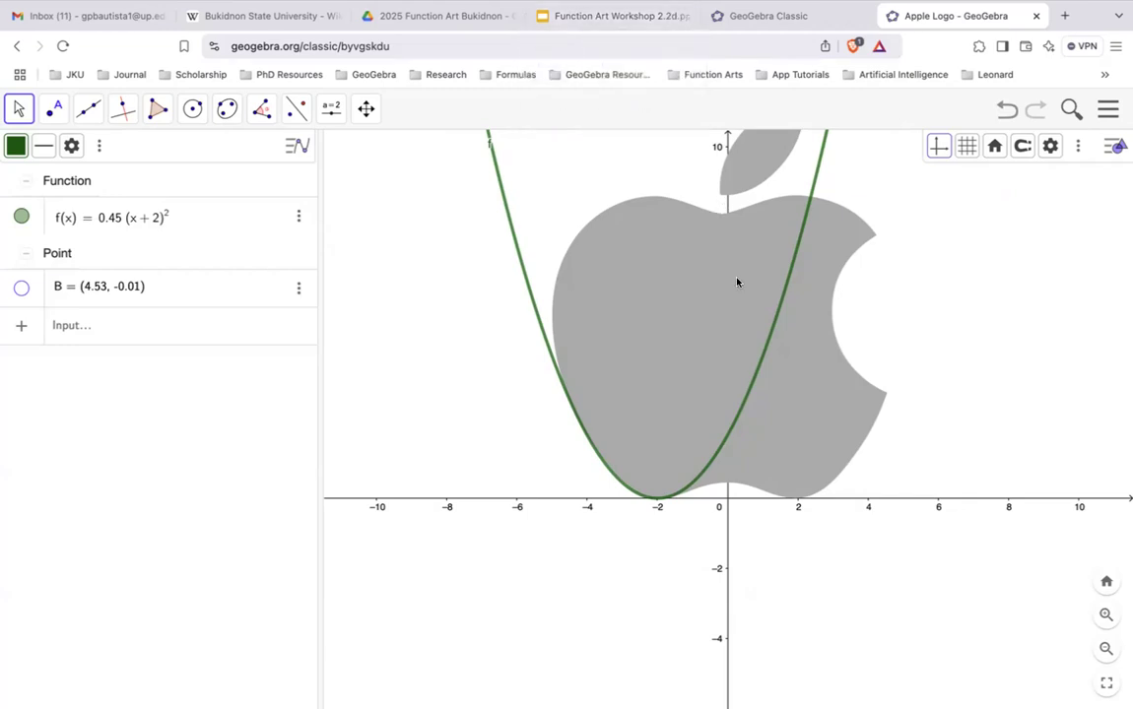
Restrict the parabola's domain by adding the condition -4.8 ≤ x to f(x) = 0.45(x + 2)^2
scroll(774, 364, "down", 5)
scroll(774, 363, "up", 5)
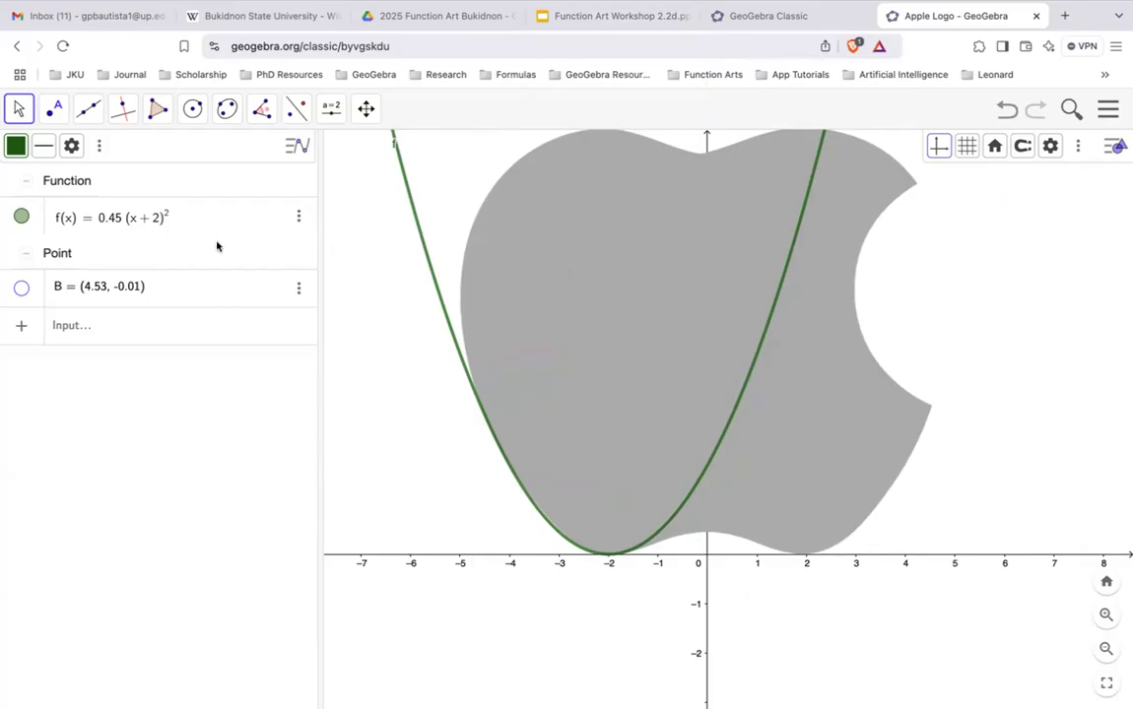
left_click(154, 196)
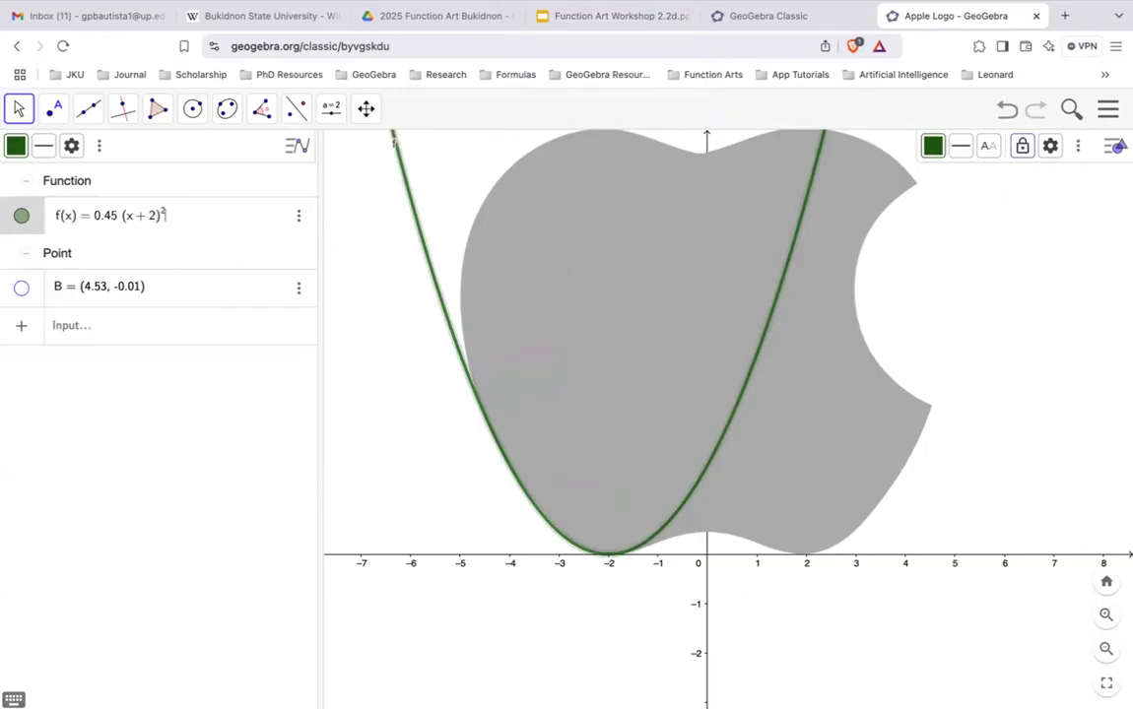
type(", ")
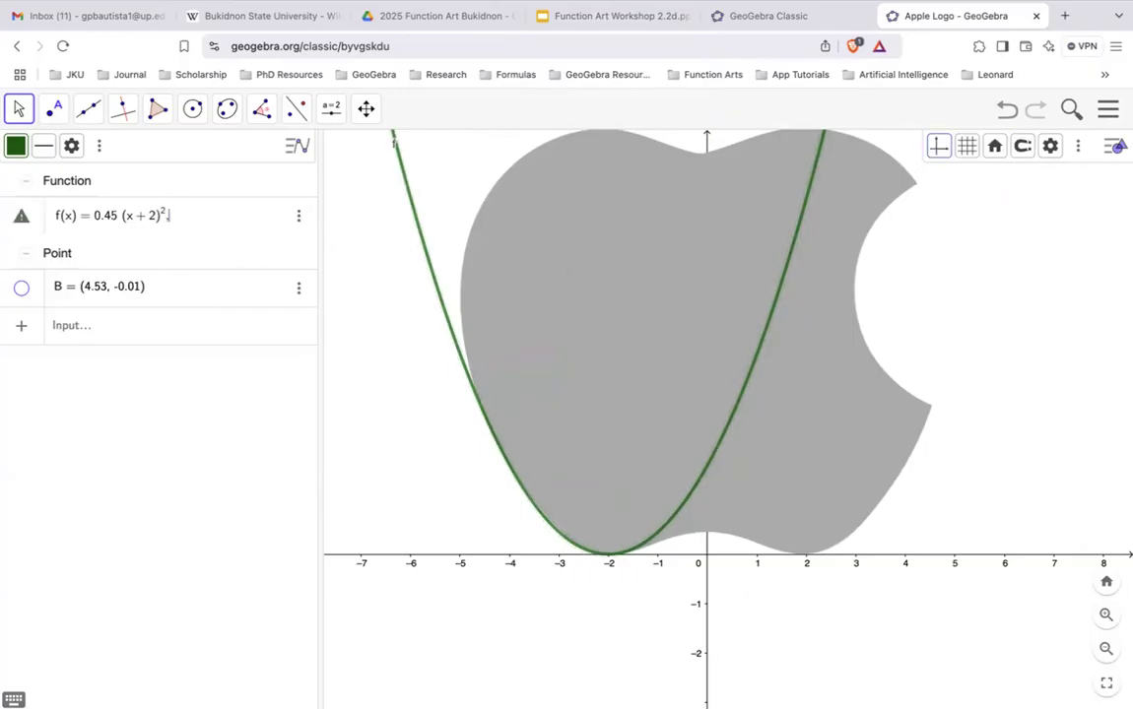
type("x")
key("Left")
type("<")
type("=")
type("-8")
key("BackSpace")
type("4.8")
key("Return")
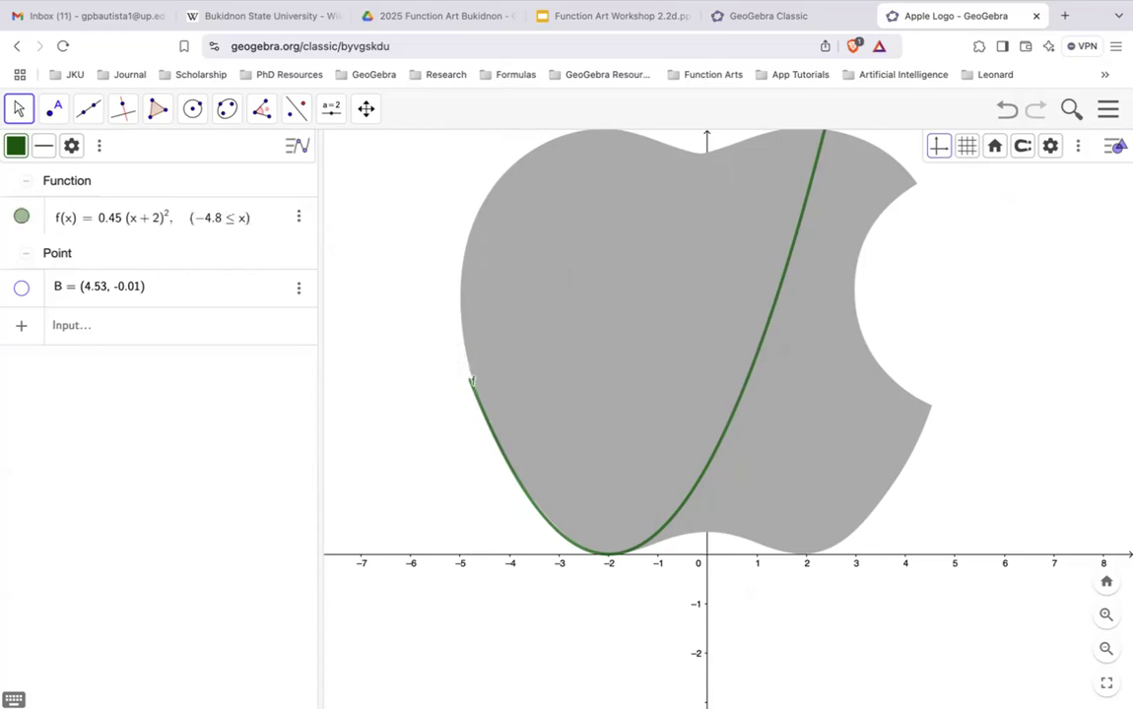
Hide the label of the parabola in the graph and deselect everything
left_click(469, 382)
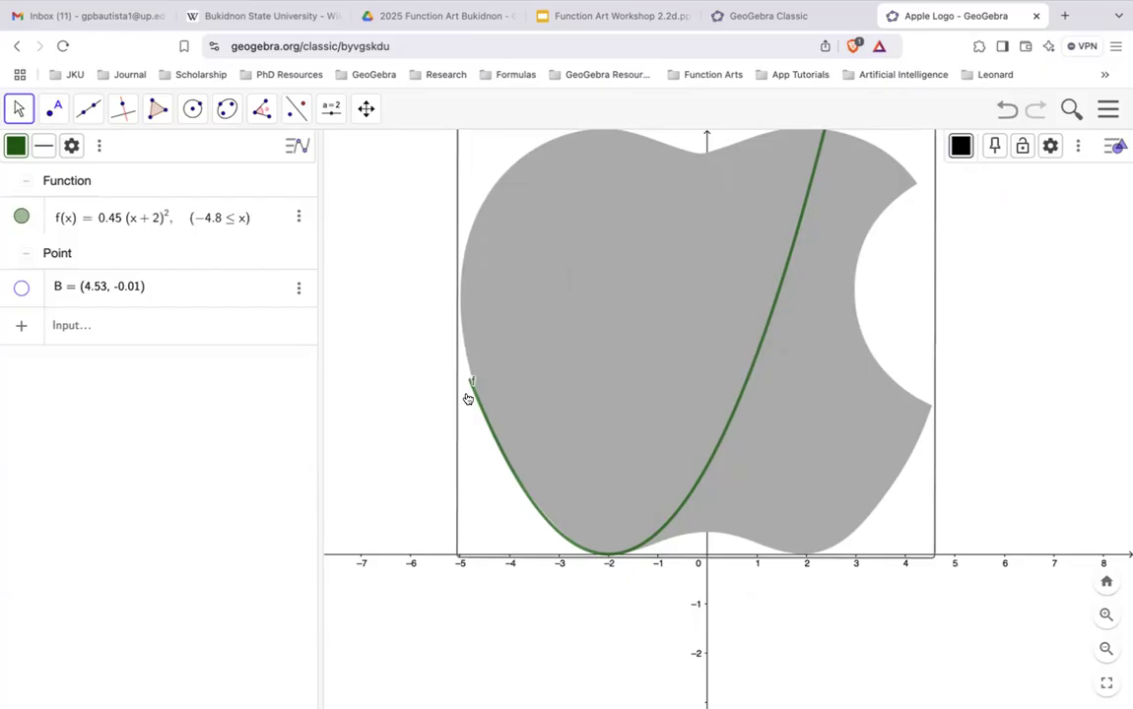
scroll(926, 246, "down", 5)
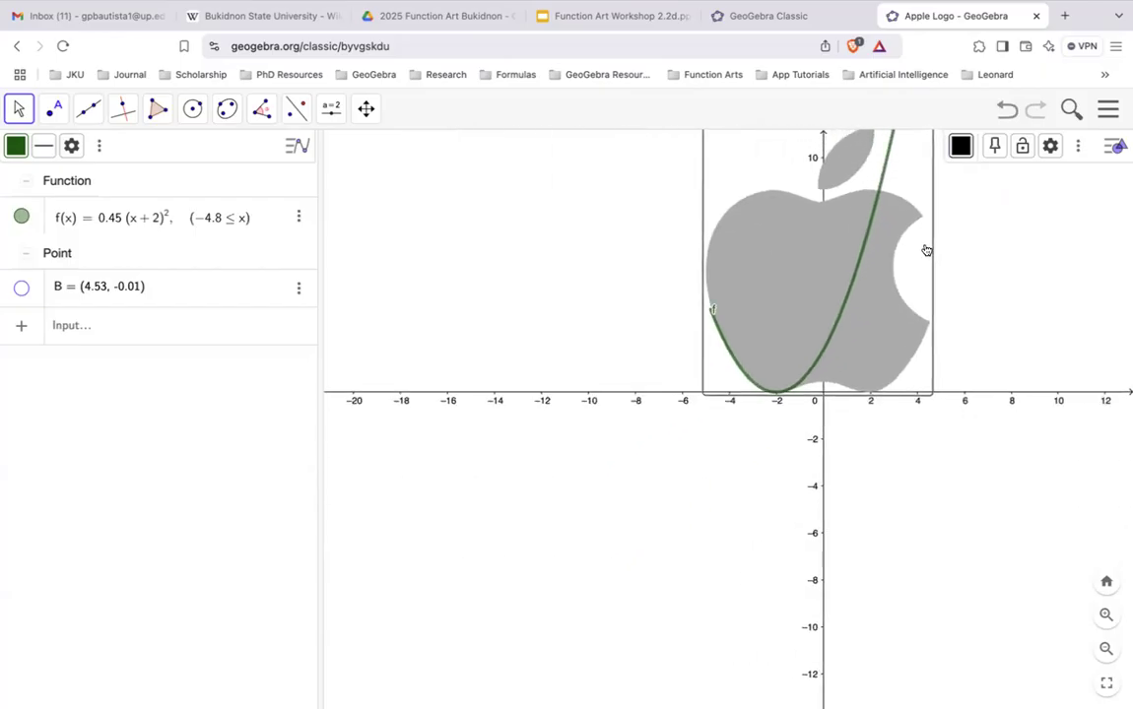
left_click(988, 243)
left_click_drag(1021, 248, 897, 360)
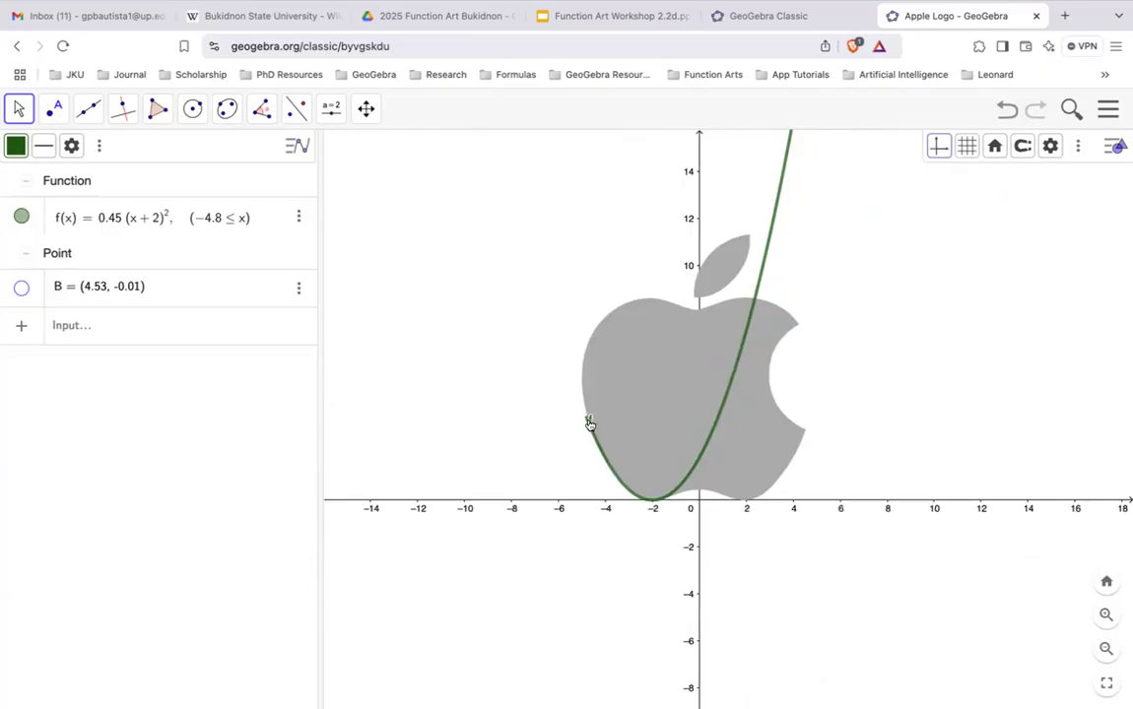
left_click(767, 256)
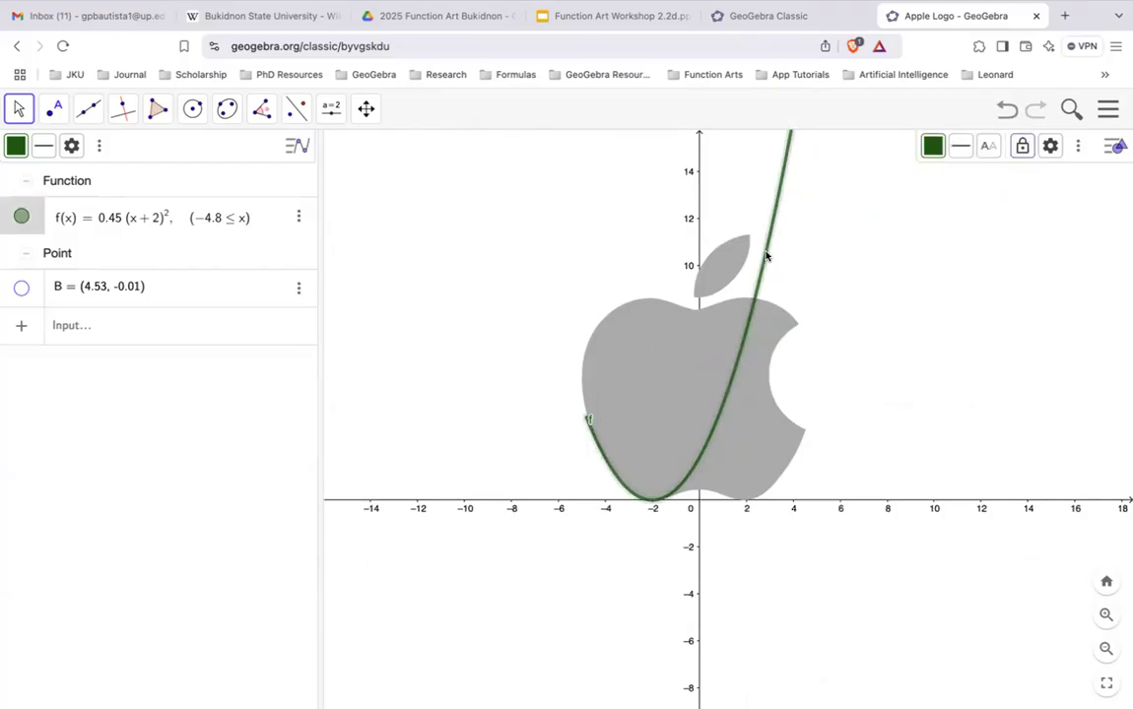
right_click(767, 256)
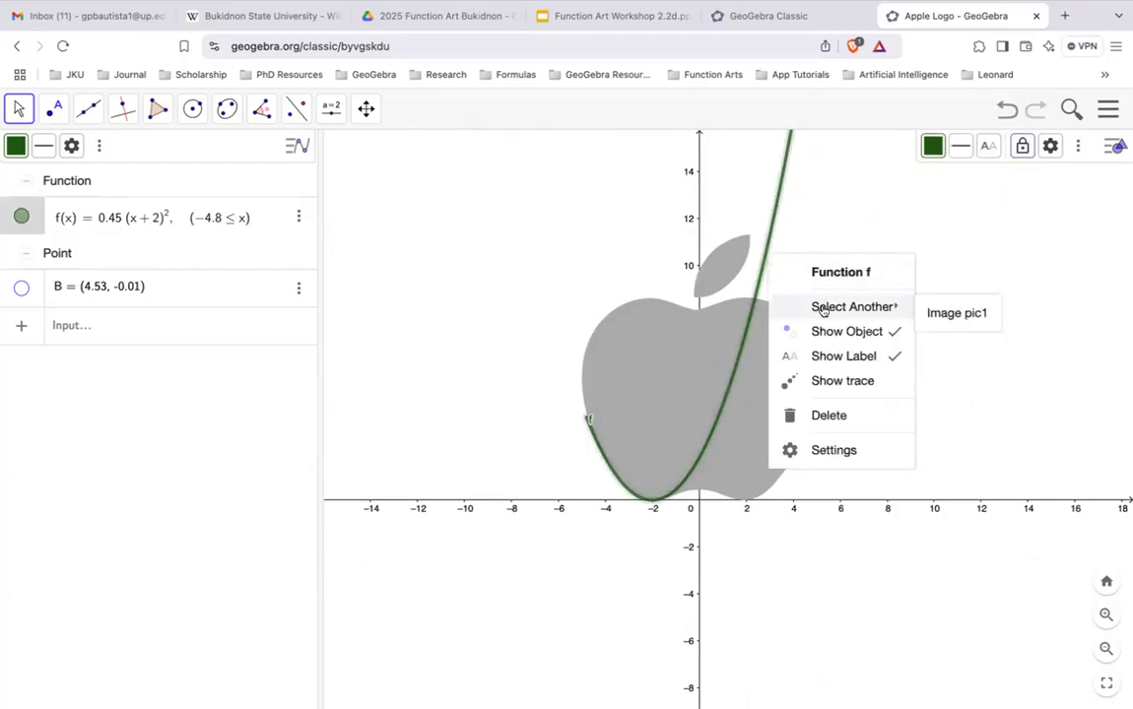
left_click(860, 354)
scroll(865, 389, "up", 3)
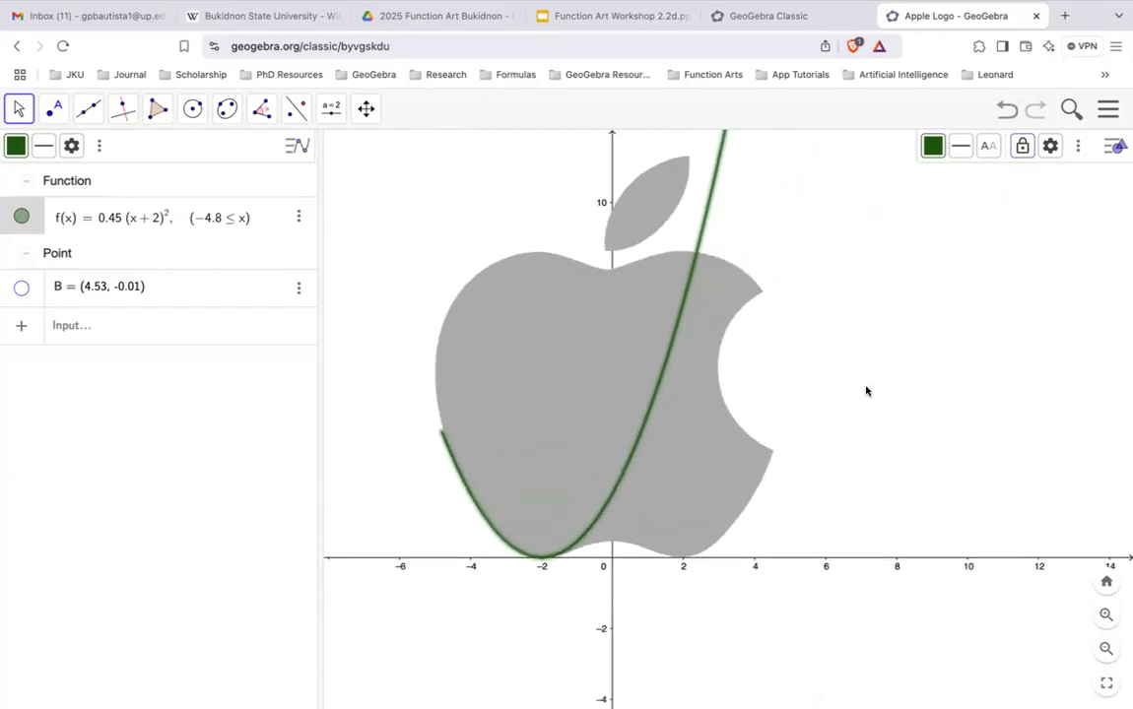
scroll(865, 389, "up", 2)
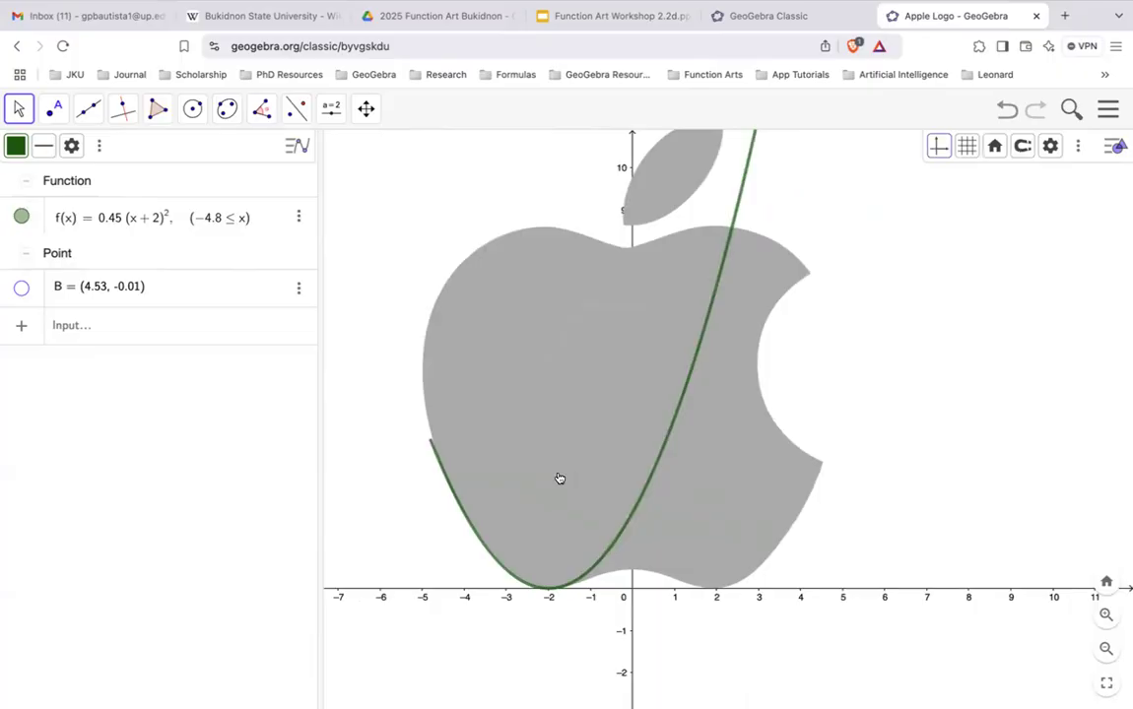
left_click(221, 223)
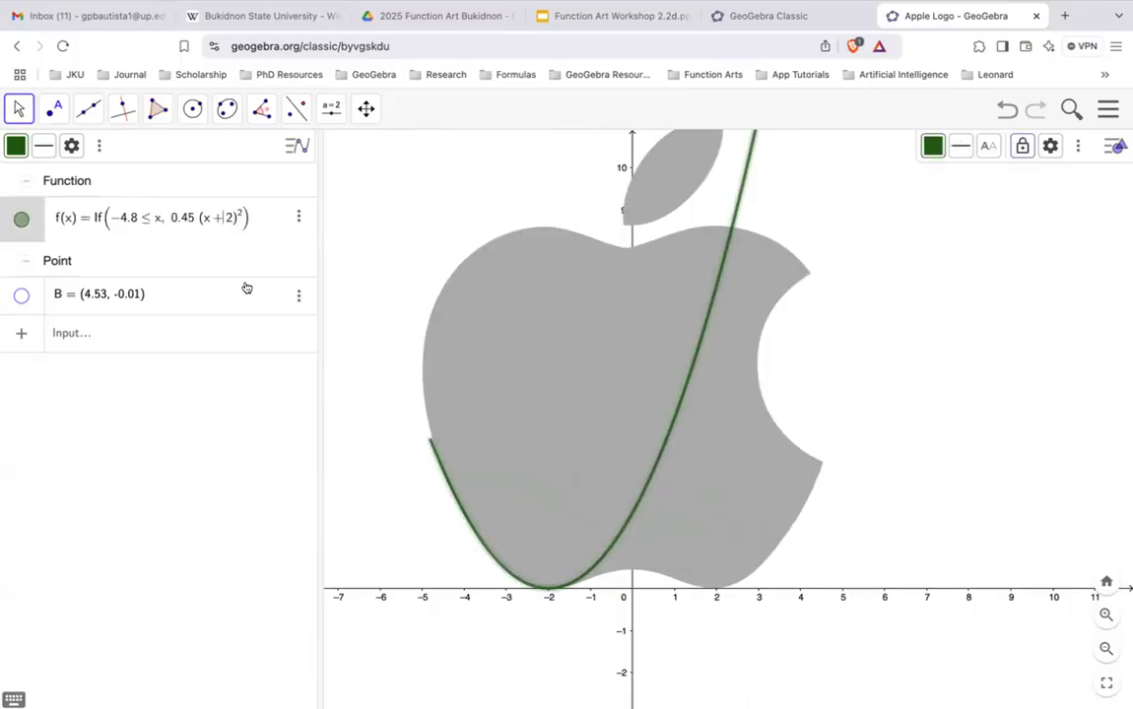
left_click(375, 202)
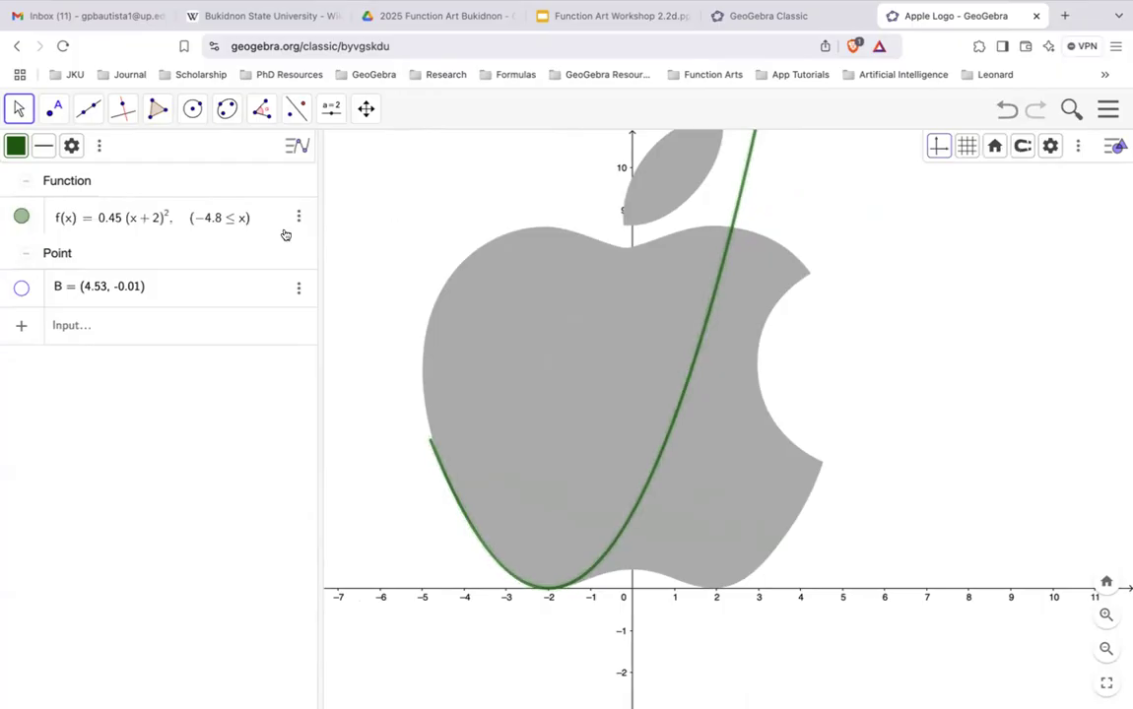
left_click(187, 219)
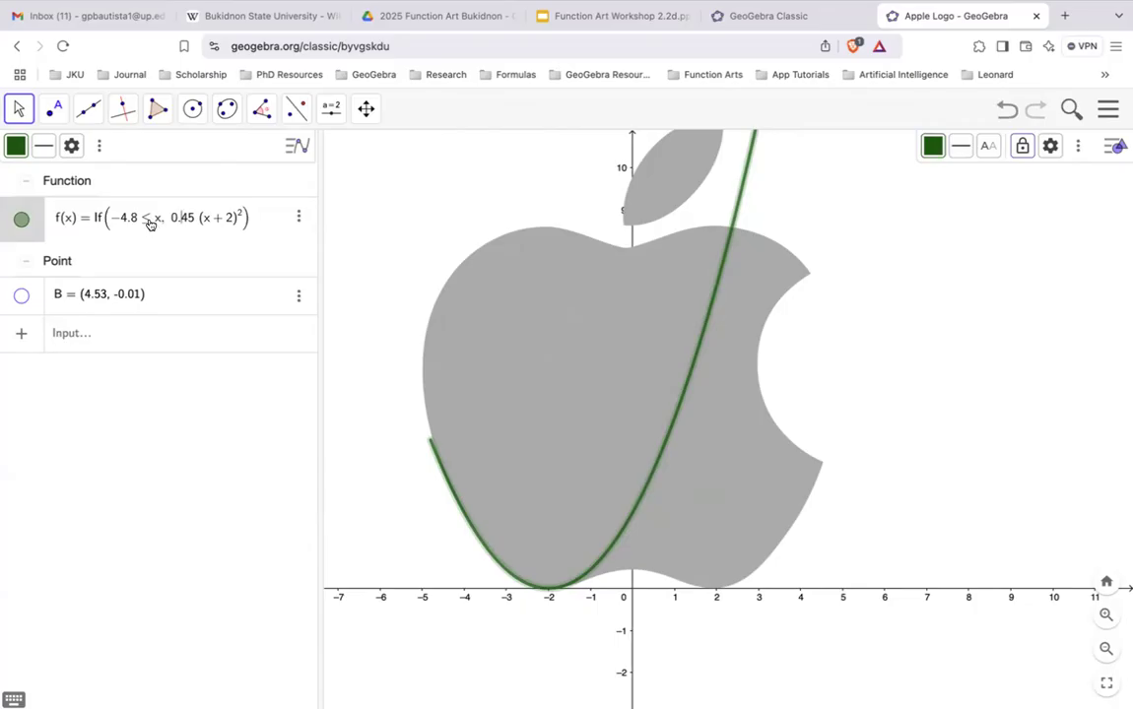
left_click(441, 198)
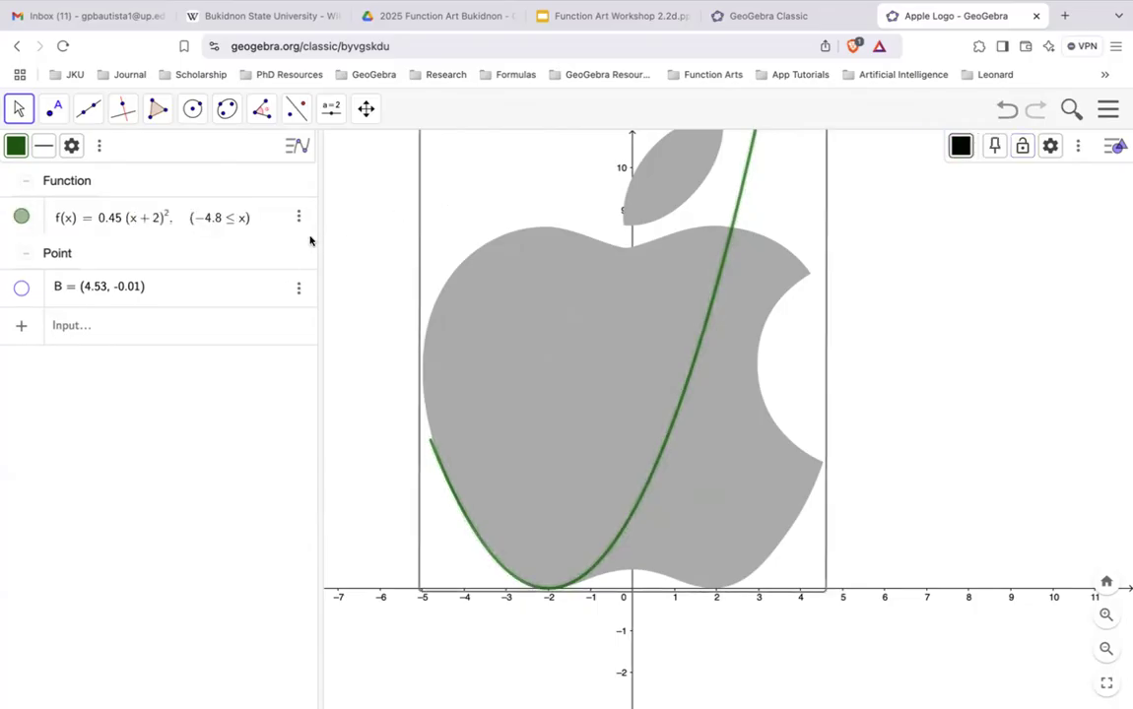
key("Escape")
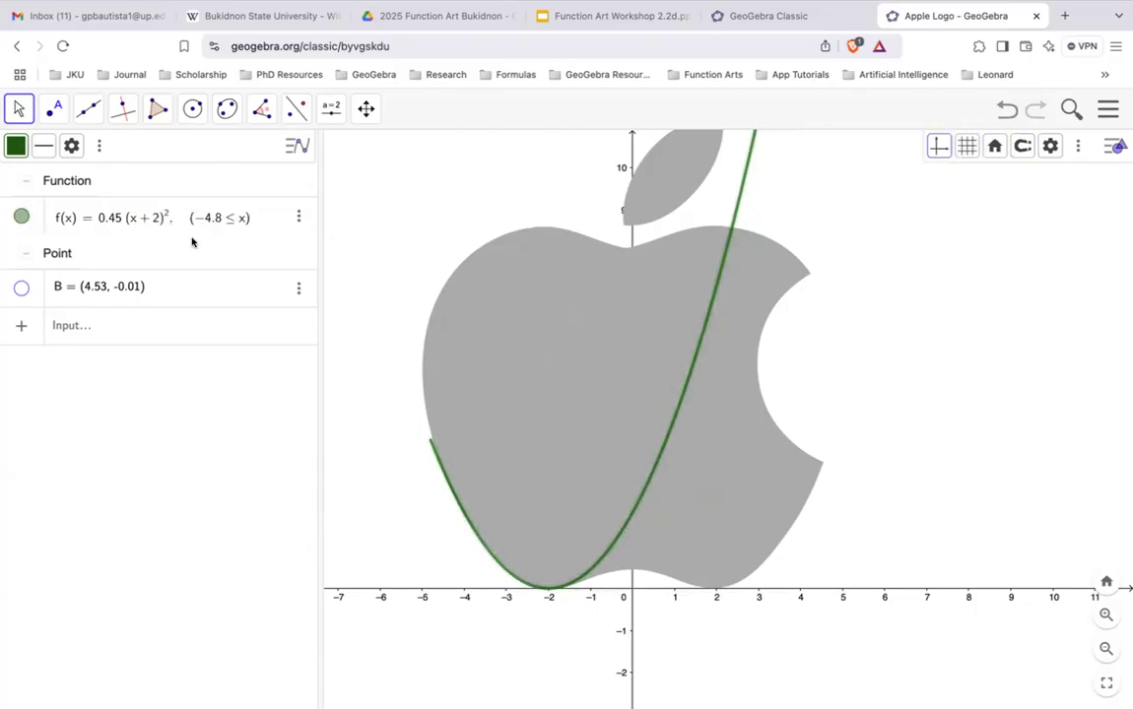
Set the lower bound of the parabola's domain to -4.7
left_click(177, 217)
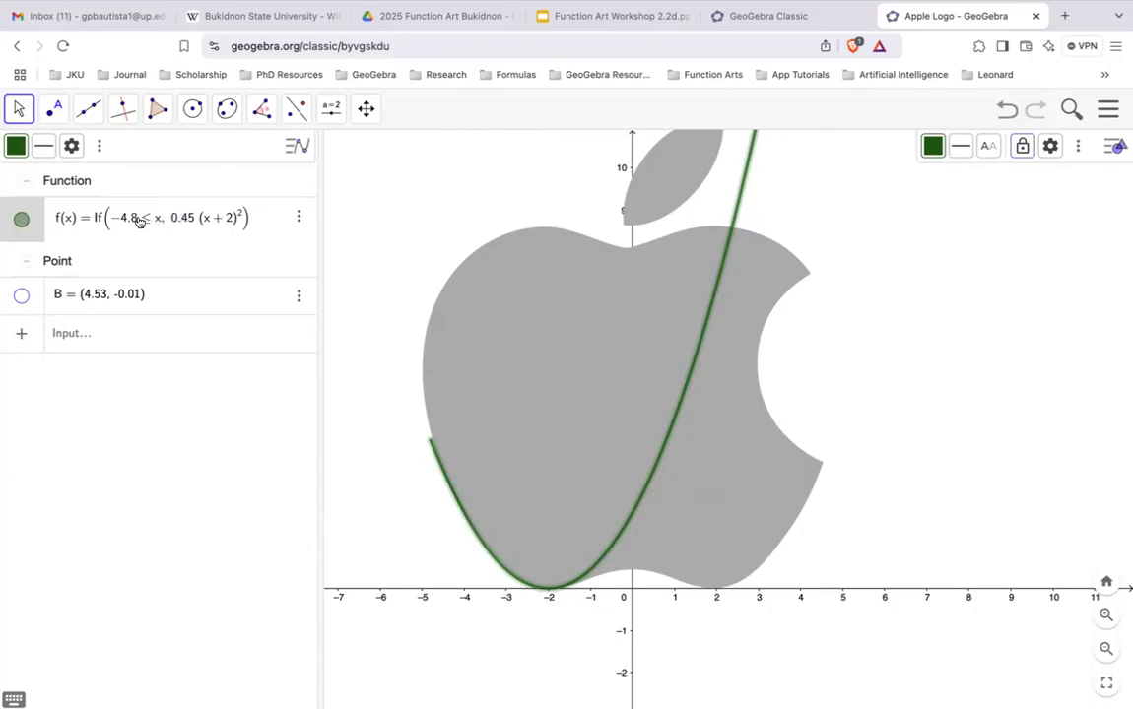
left_click(137, 218)
key("BackSpace")
key("BackSpace")
type(".7")
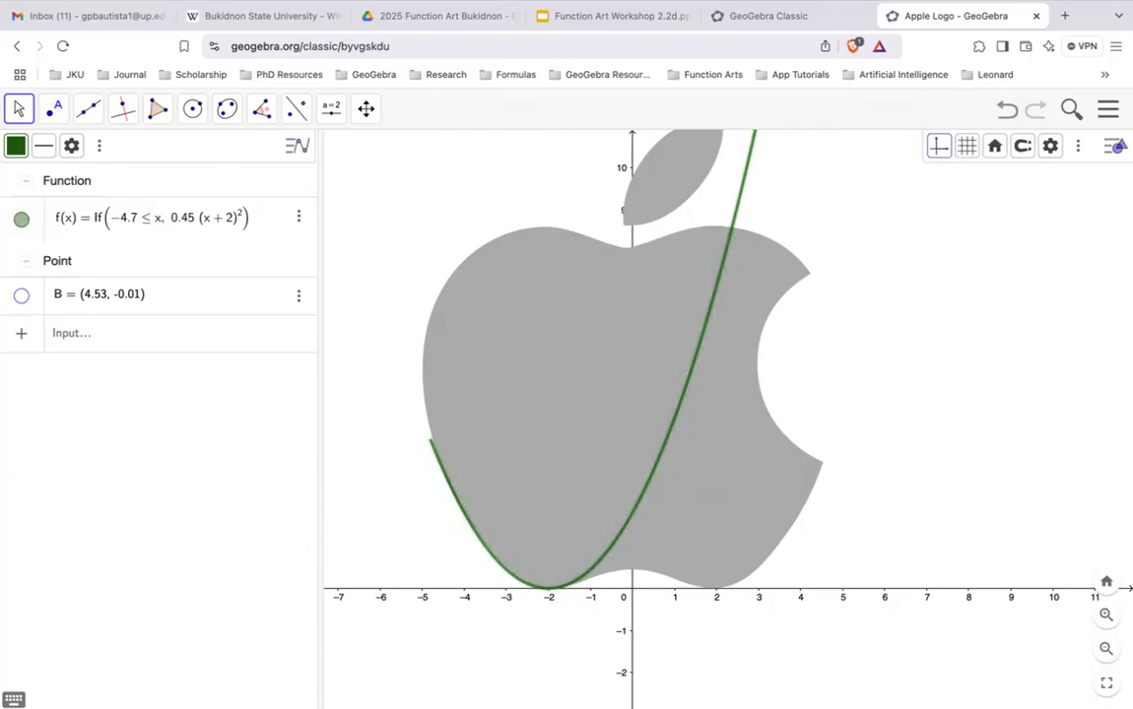
key("Return")
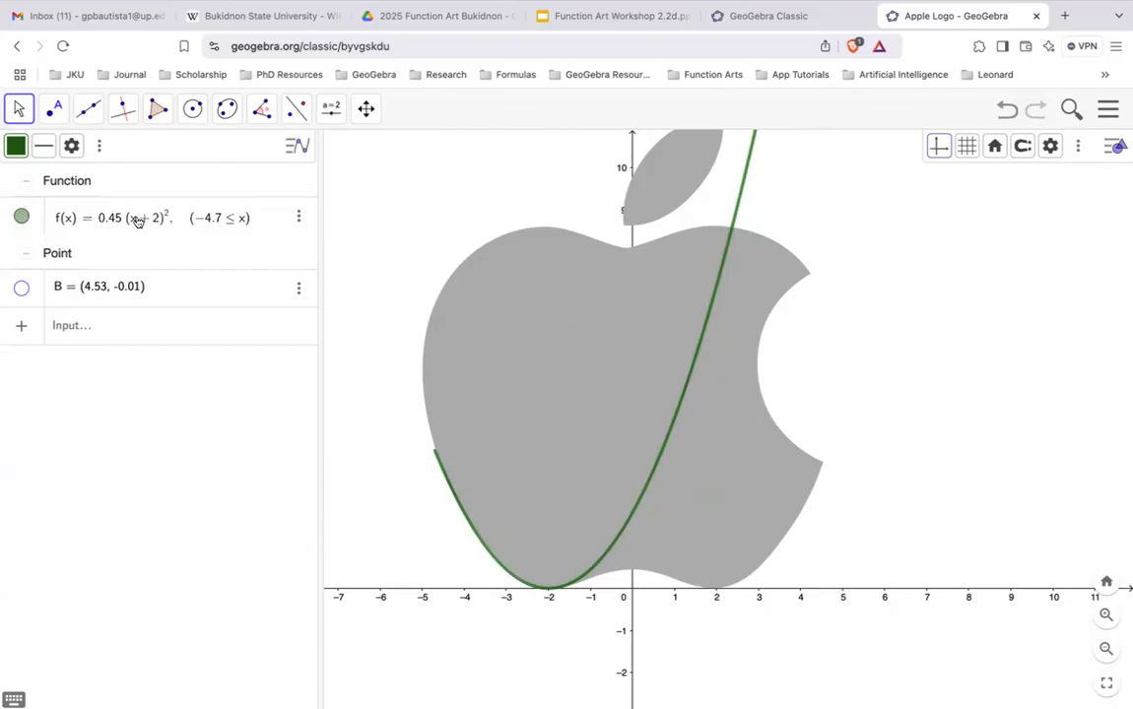
Extend the condition in f(x) with a less-than-or-equal sign after x to add an upper bound
left_click(236, 221)
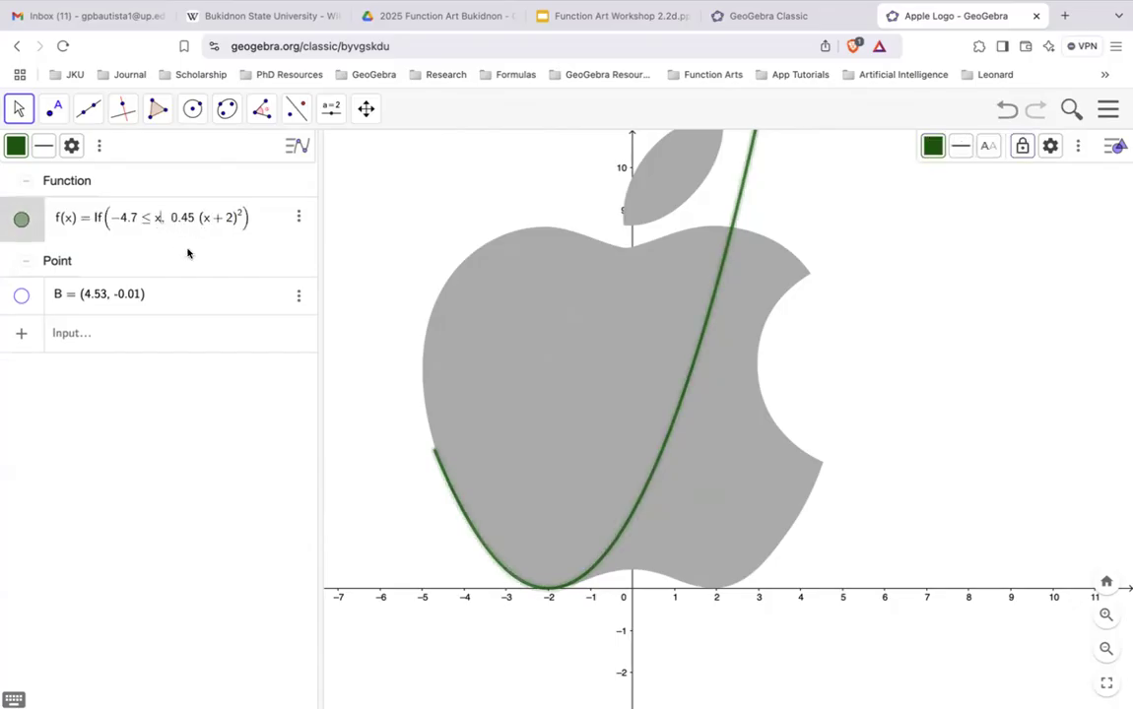
type("M")
key("BackSpace")
type("<")
type("=")
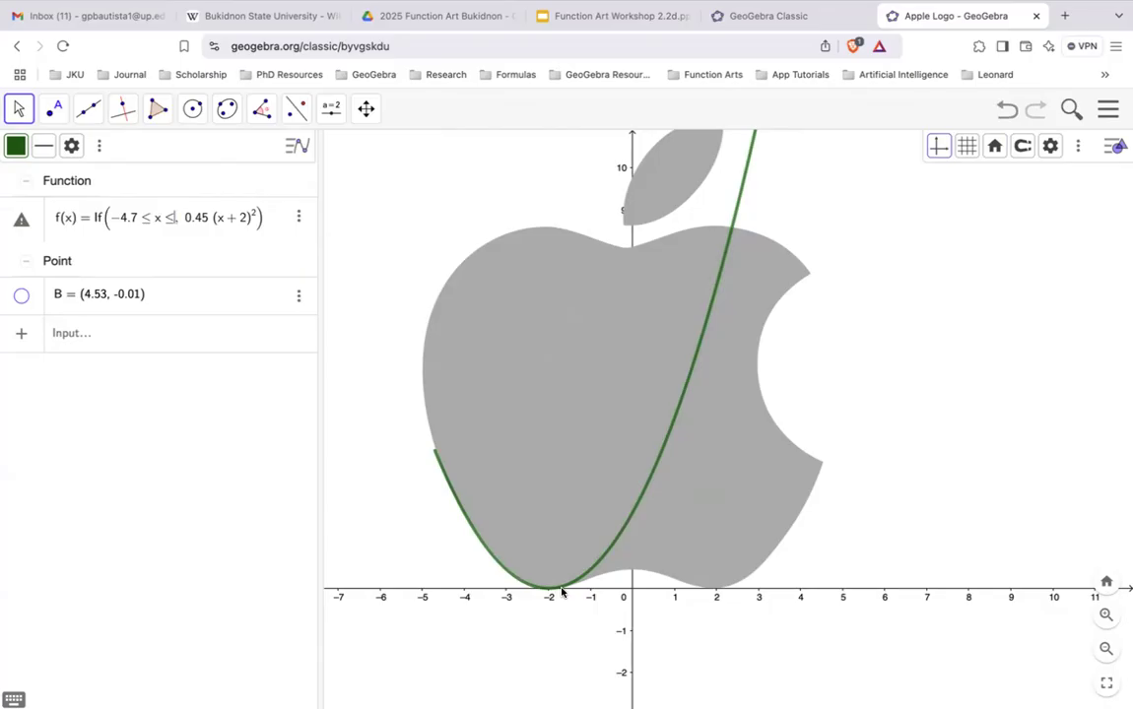
Set the upper limit of f(x)'s domain to −1.8, restricting the parabola to −4.7 ≤ x ≤ −1.8
type("1.8")
key("Return")
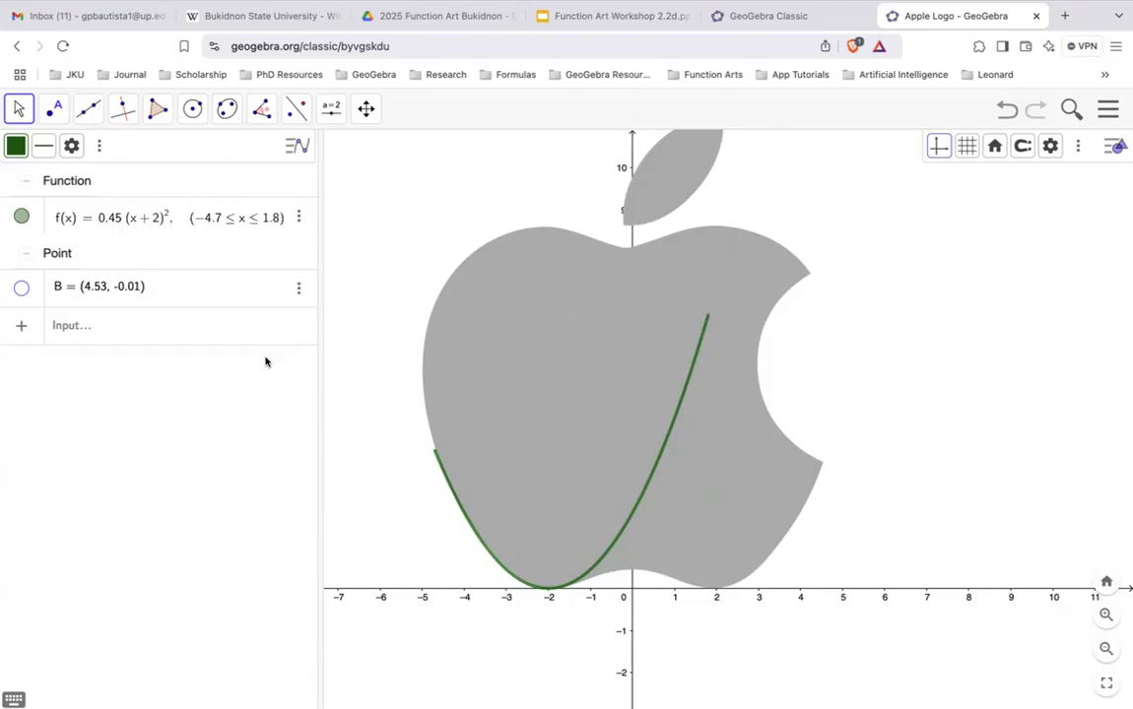
left_click(262, 222)
left_click(262, 223)
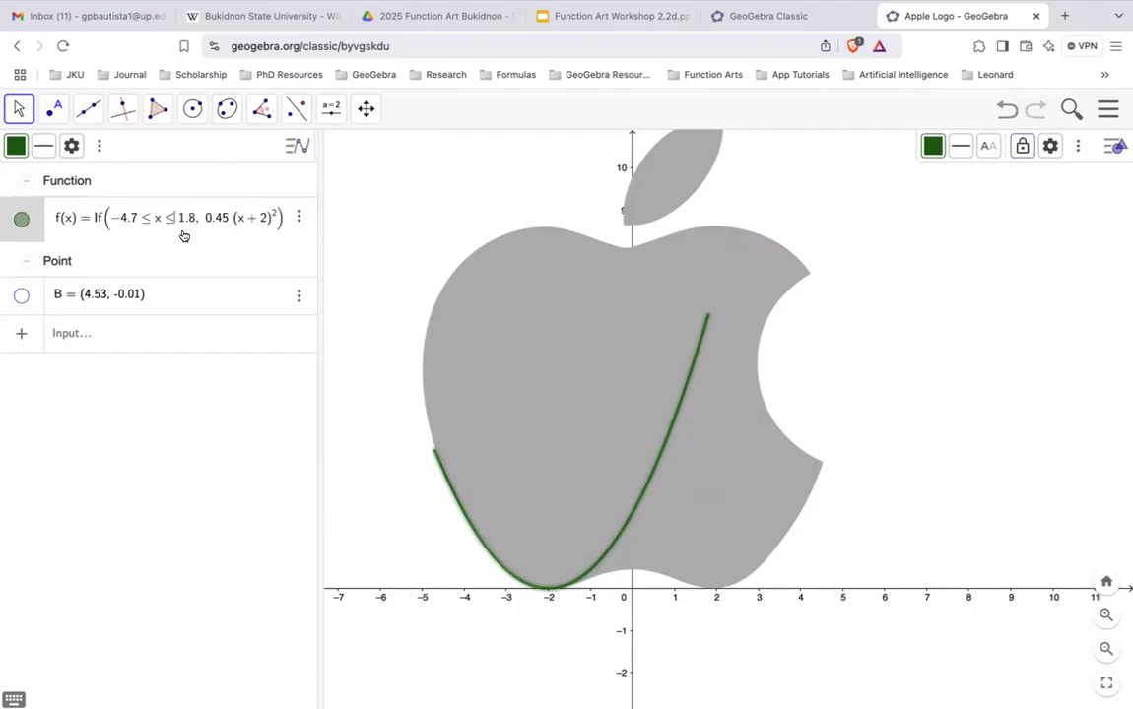
type("-")
key("Return")
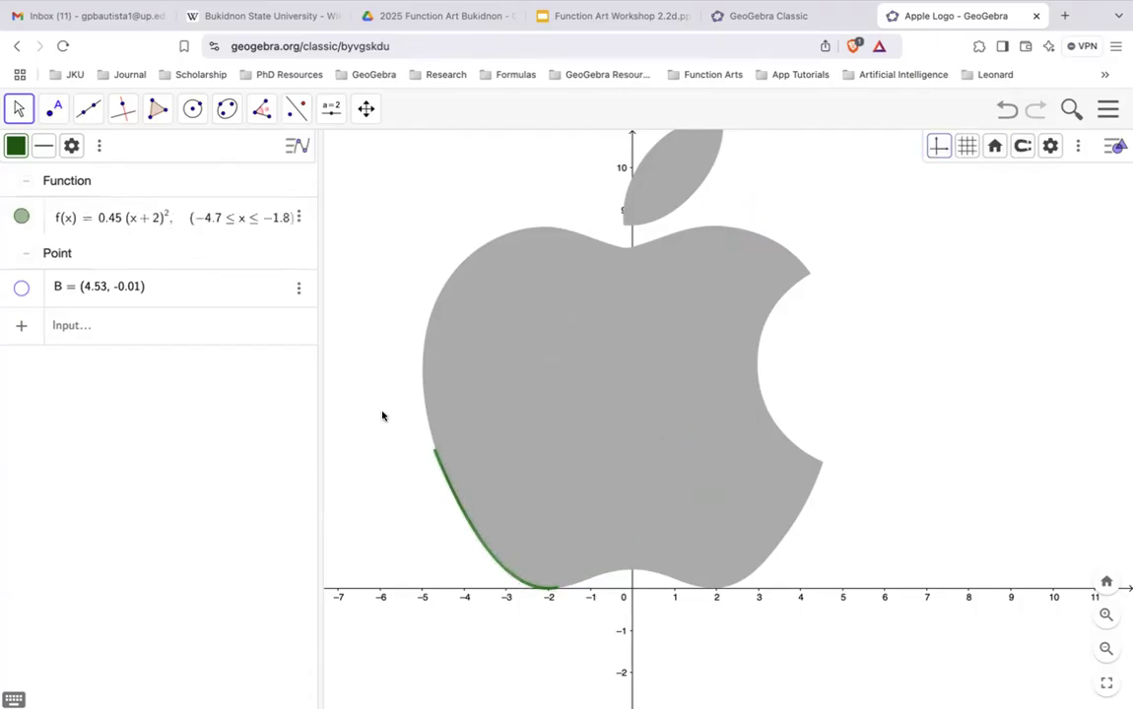
Extend f(x) slightly by setting its upper domain limit to −1.7
left_click(207, 212)
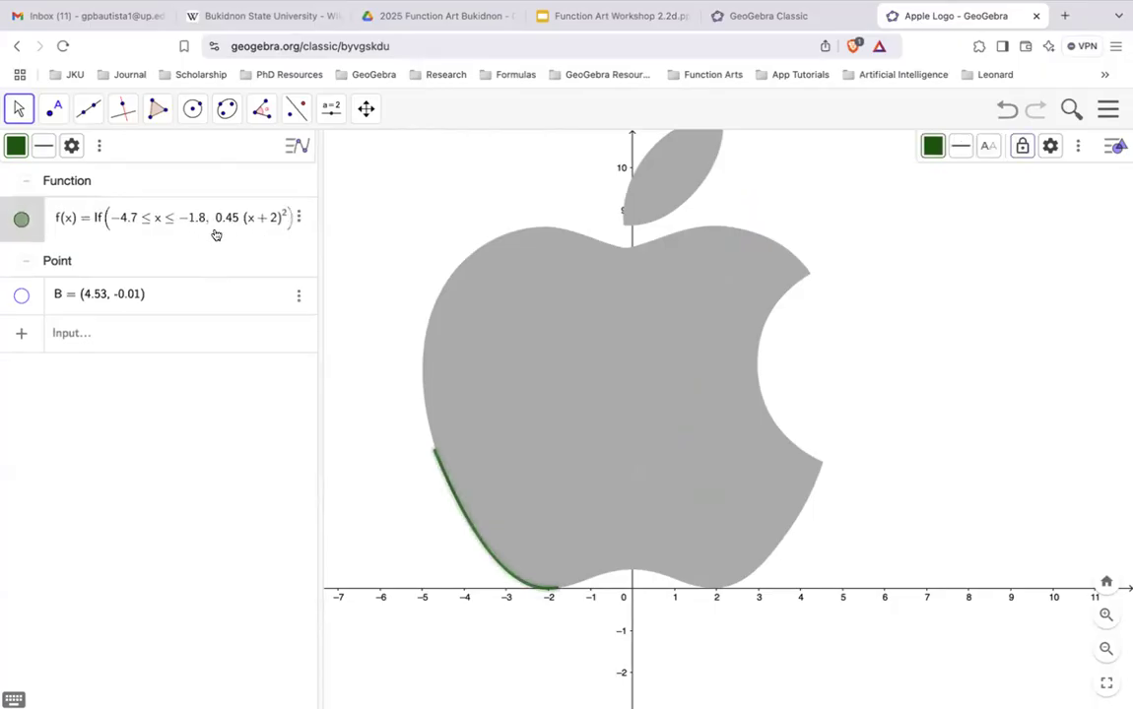
key("BackSpace")
type("7")
key("Return")
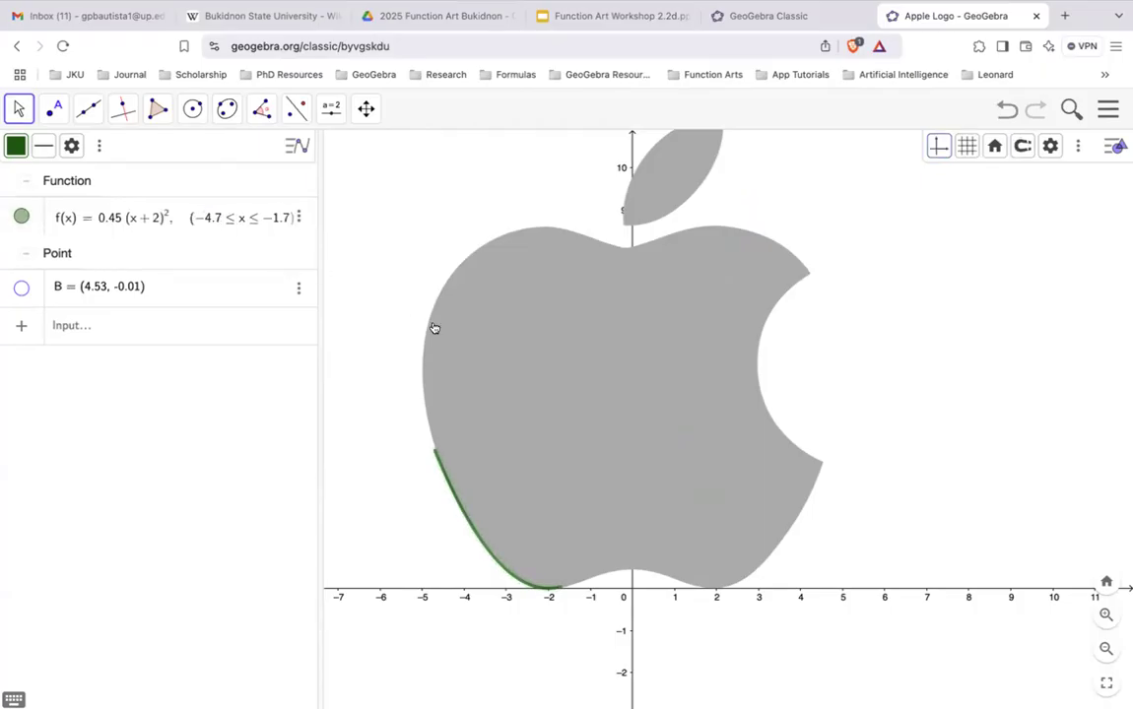
Add a second function, g(x) = x^2
scroll(518, 376, "down", 5)
left_click_drag(790, 422, 838, 454)
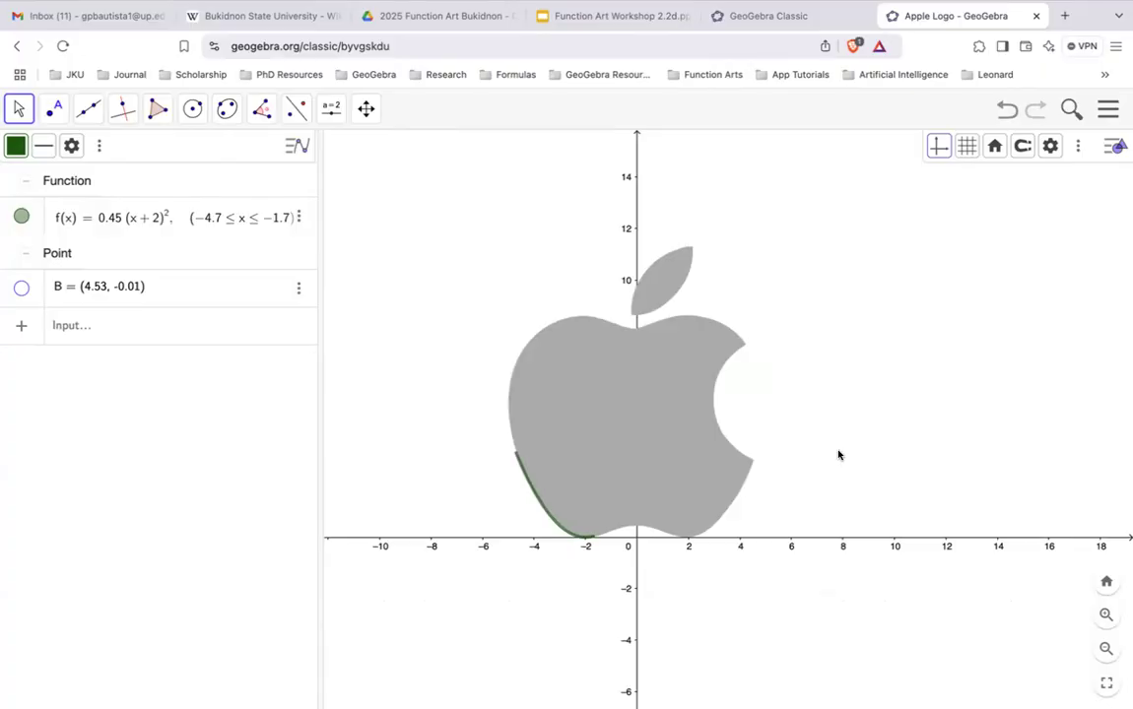
scroll(844, 446, "up", 5)
scroll(844, 446, "down", 7)
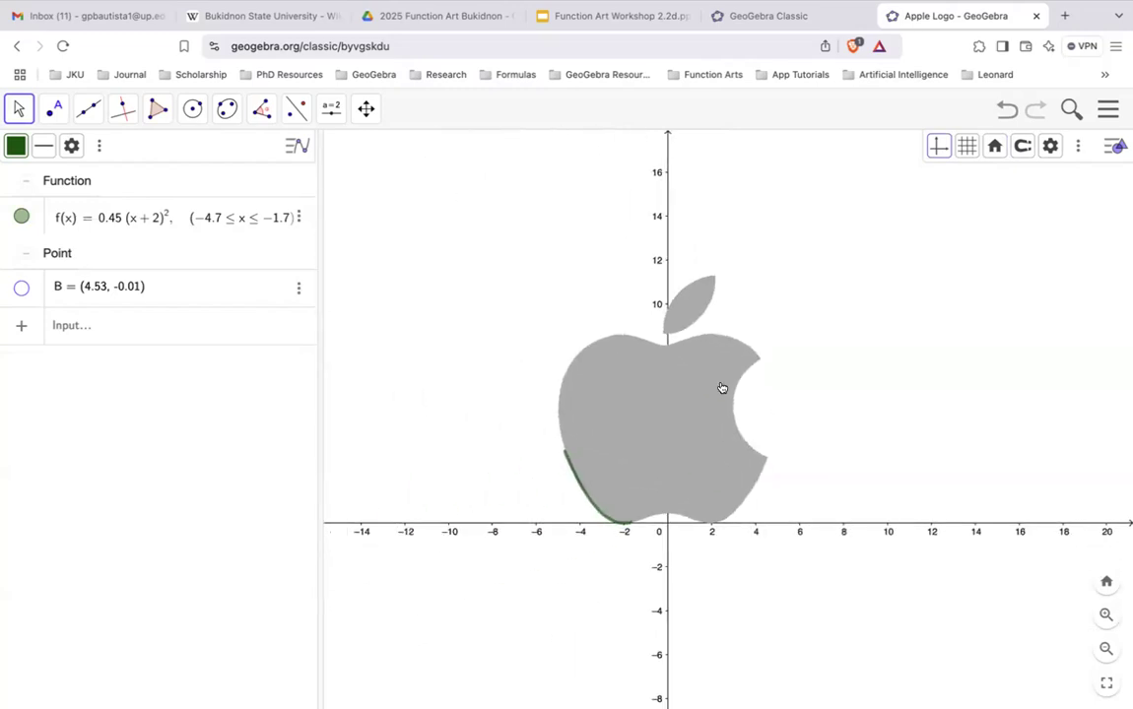
scroll(722, 388, "up", 4)
left_click_drag(910, 408, 910, 347)
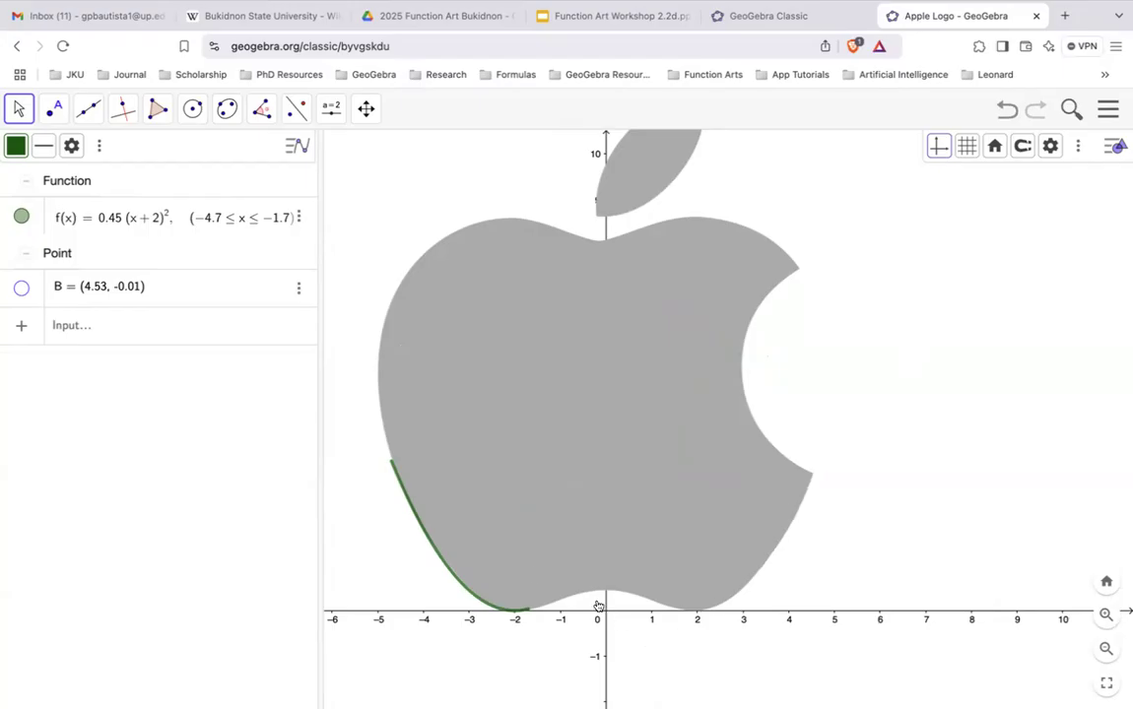
left_click(198, 331)
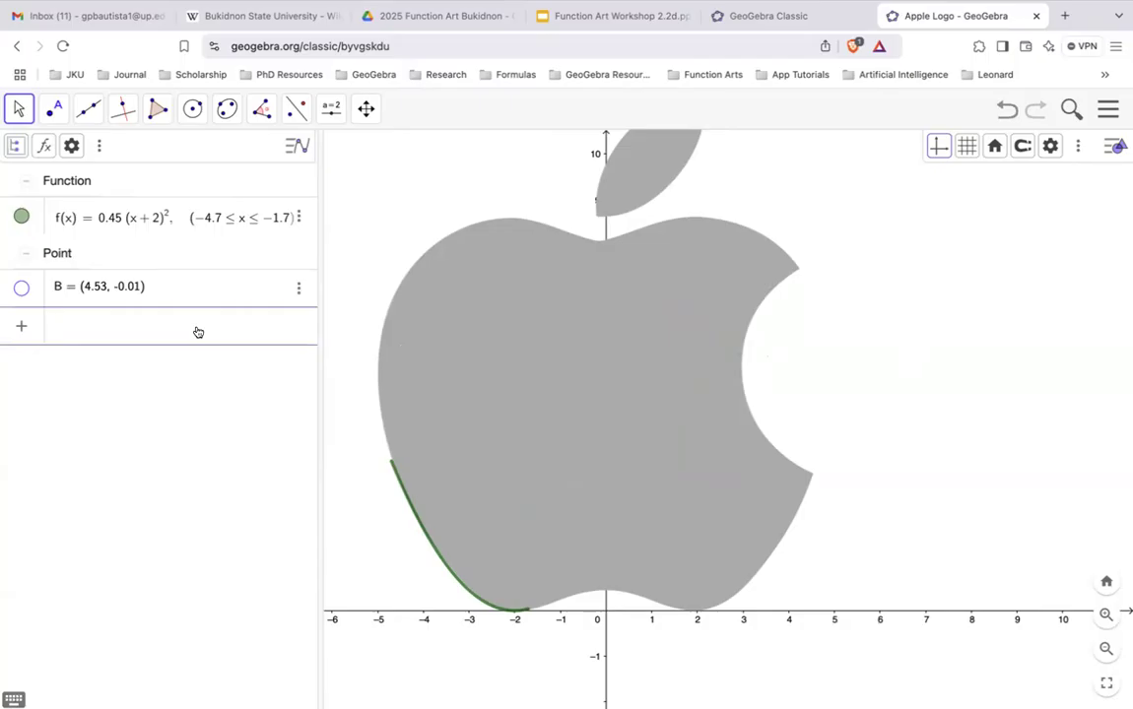
type("g(x)")
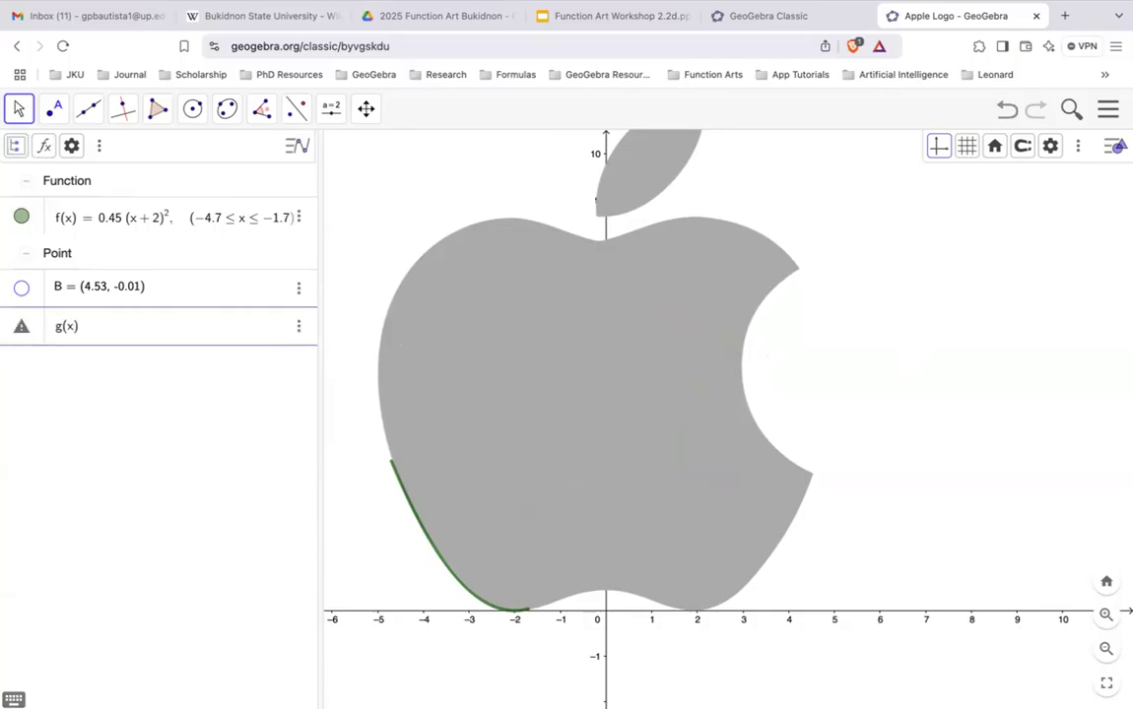
type("=x")
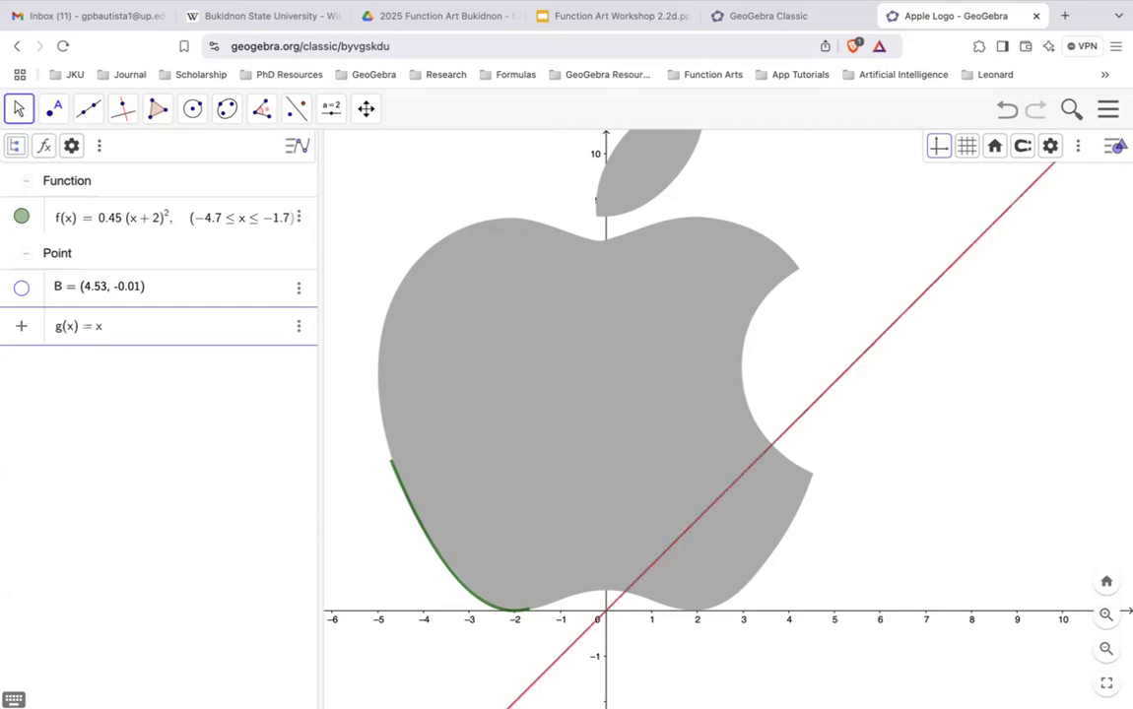
type("^2")
key("Return")
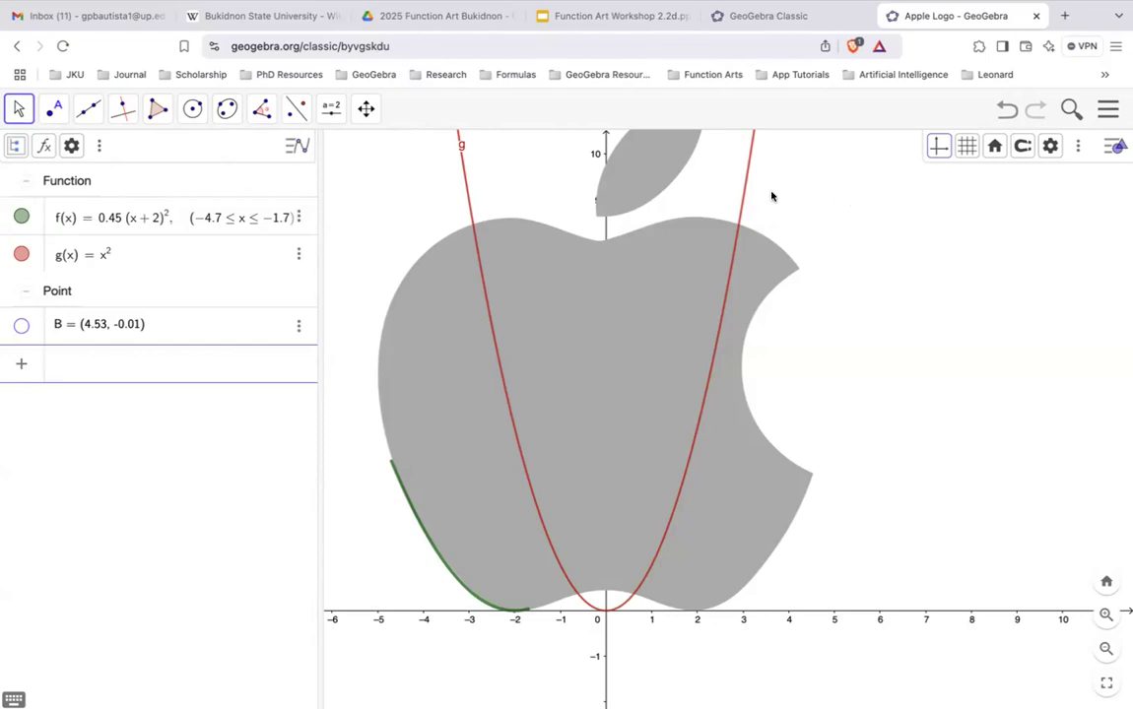
Shift the g(x) parabola two units to the right by redefining it as g(x) = (x−2)^2
left_click(101, 253)
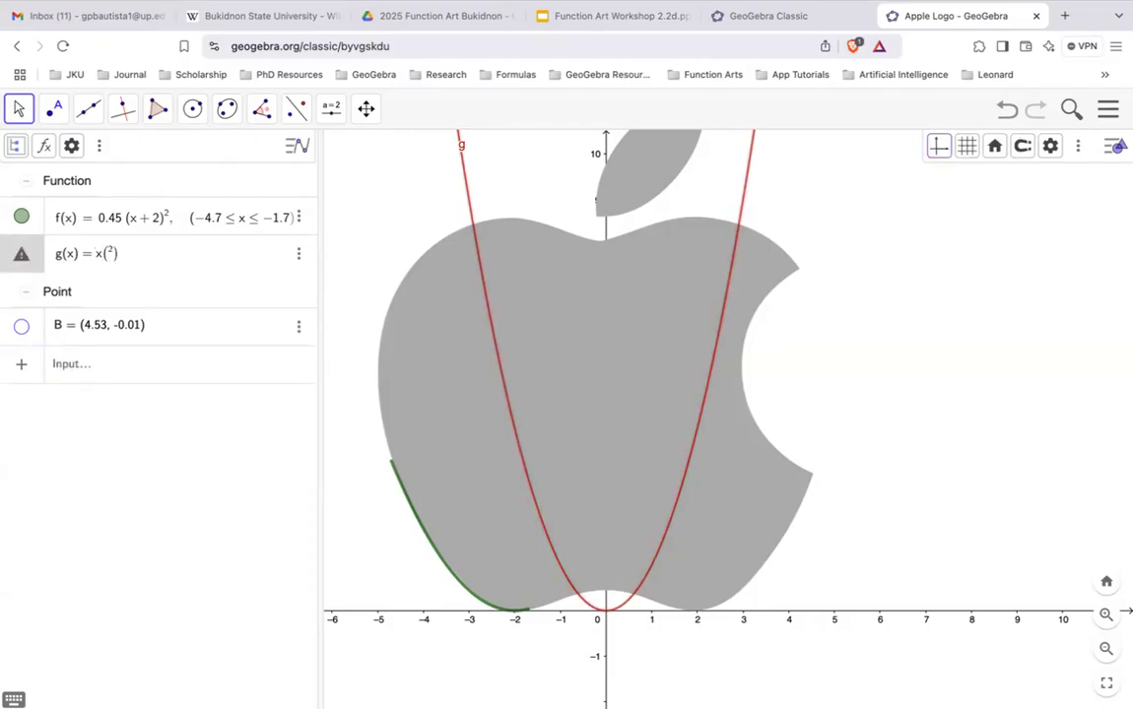
key("BackSpace")
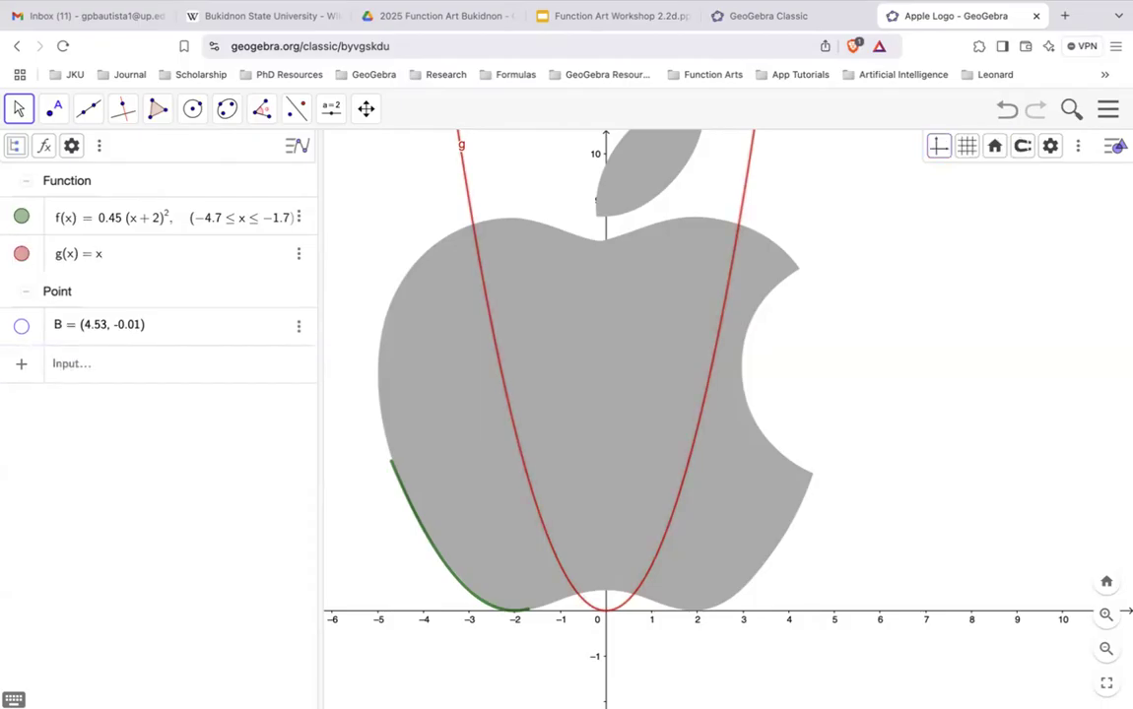
type("0")
key("BackSpace")
type("-2")
type("(")
key("BackSpace")
type("(")
type("^2")
key("Return")
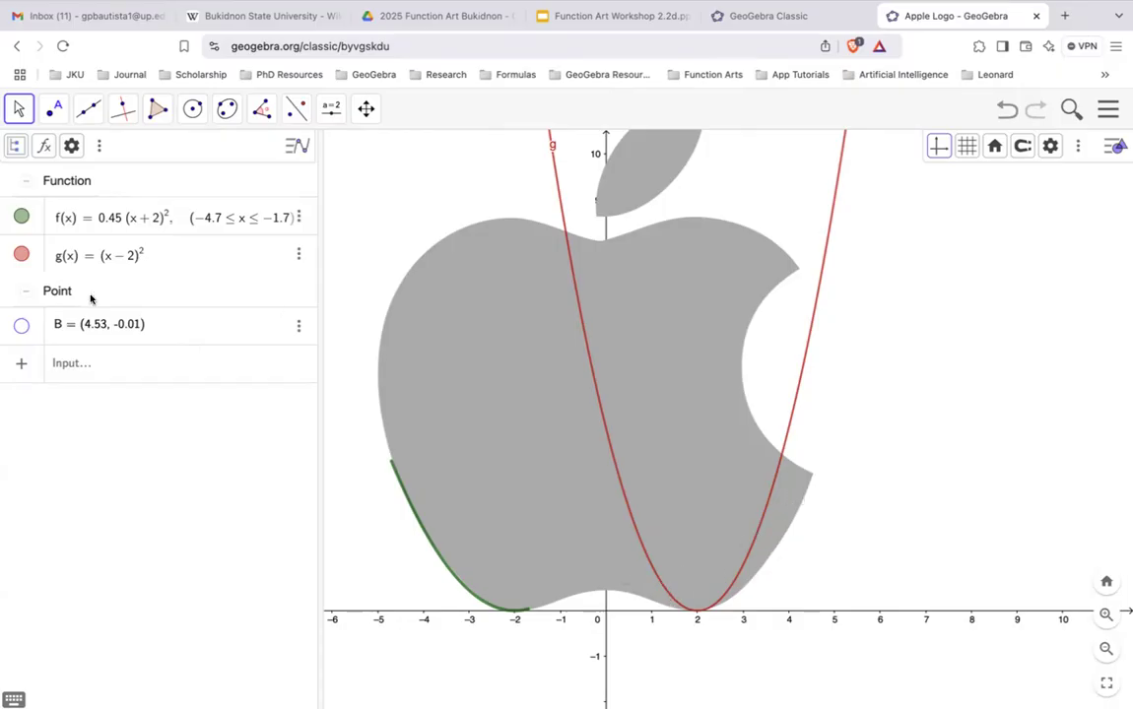
Widen the g(x) parabola by adding the coefficient 0.45 in front of (x−2)^2
left_click(92, 238)
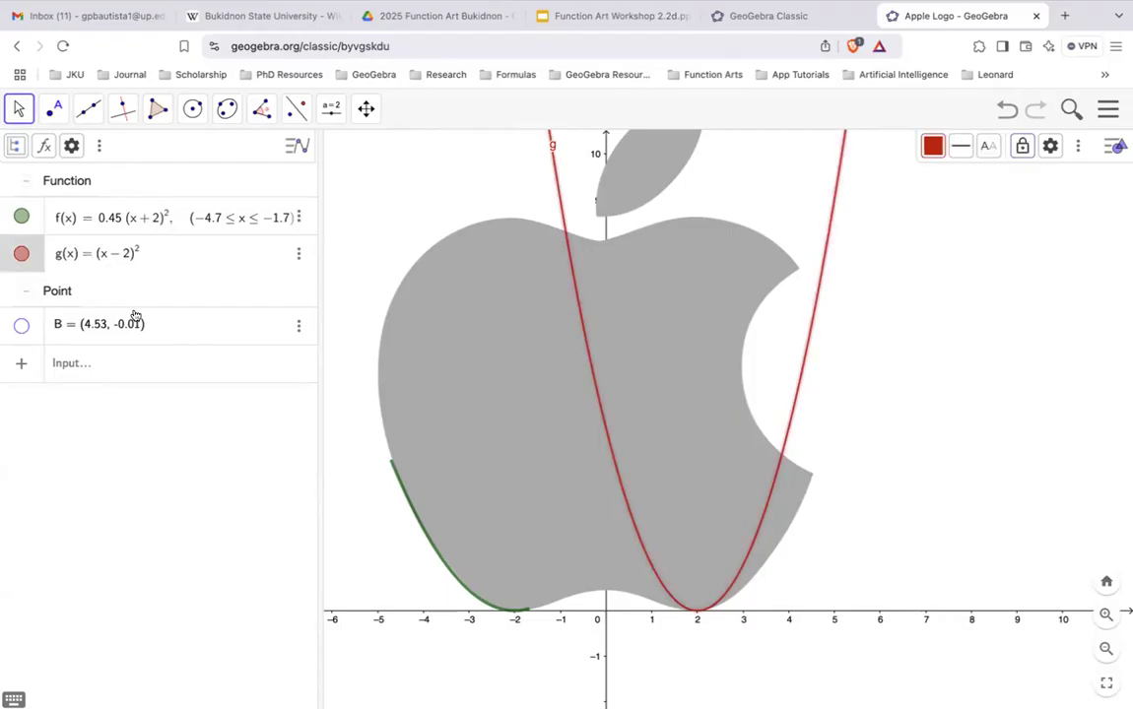
type("0.45")
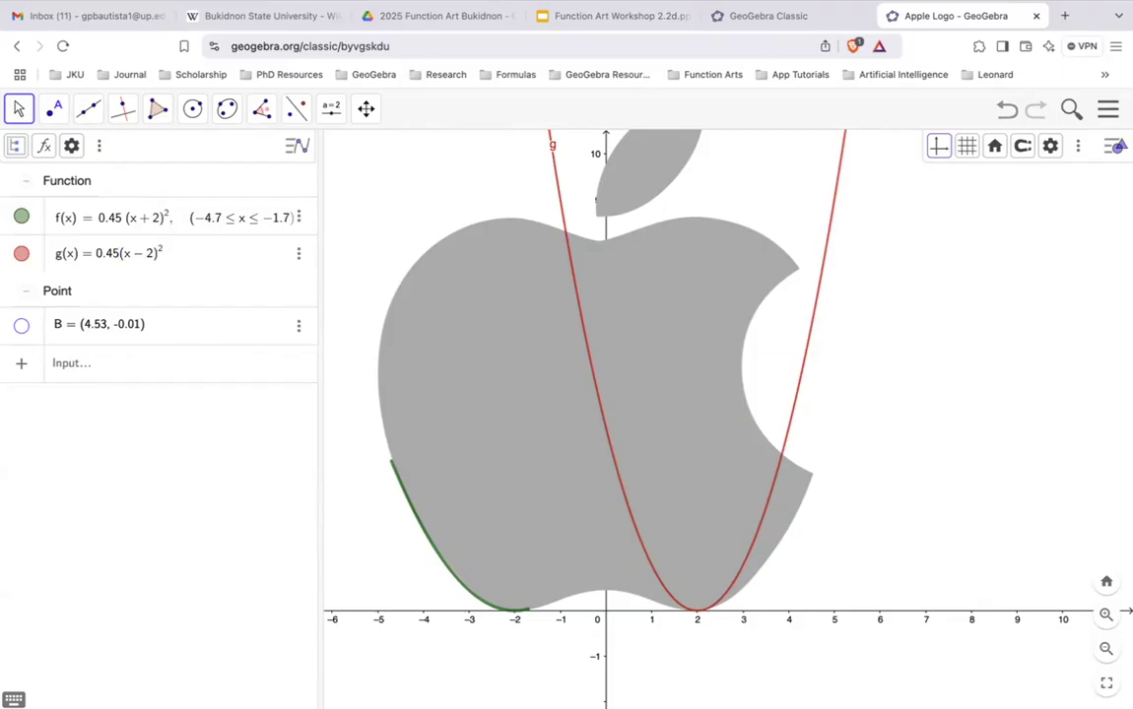
key("Return")
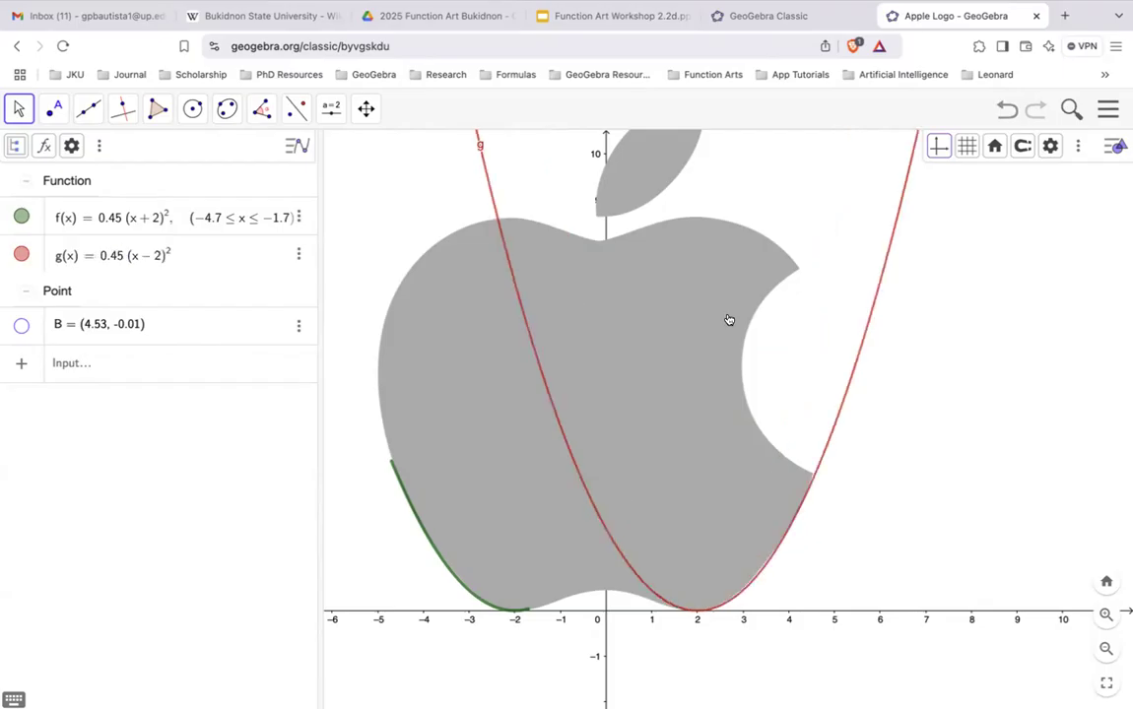
Set the line thickness of the g(x) curve to 8 and deselect it
left_click(845, 374)
left_click(961, 146)
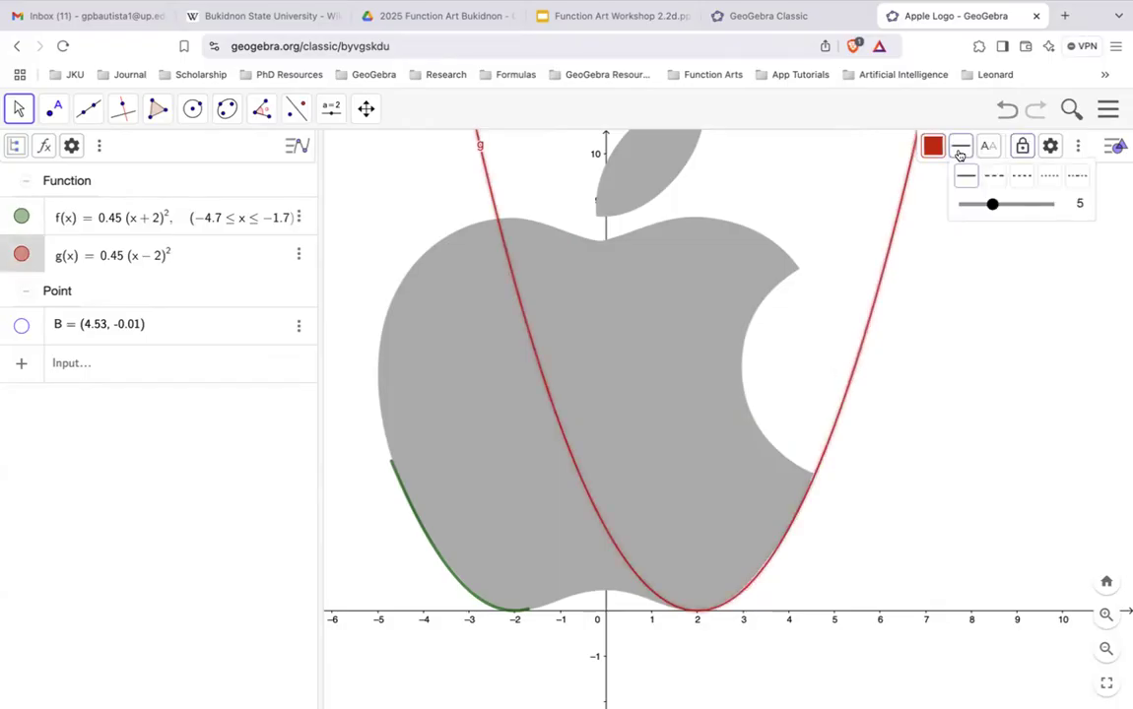
left_click_drag(991, 204, 1011, 204)
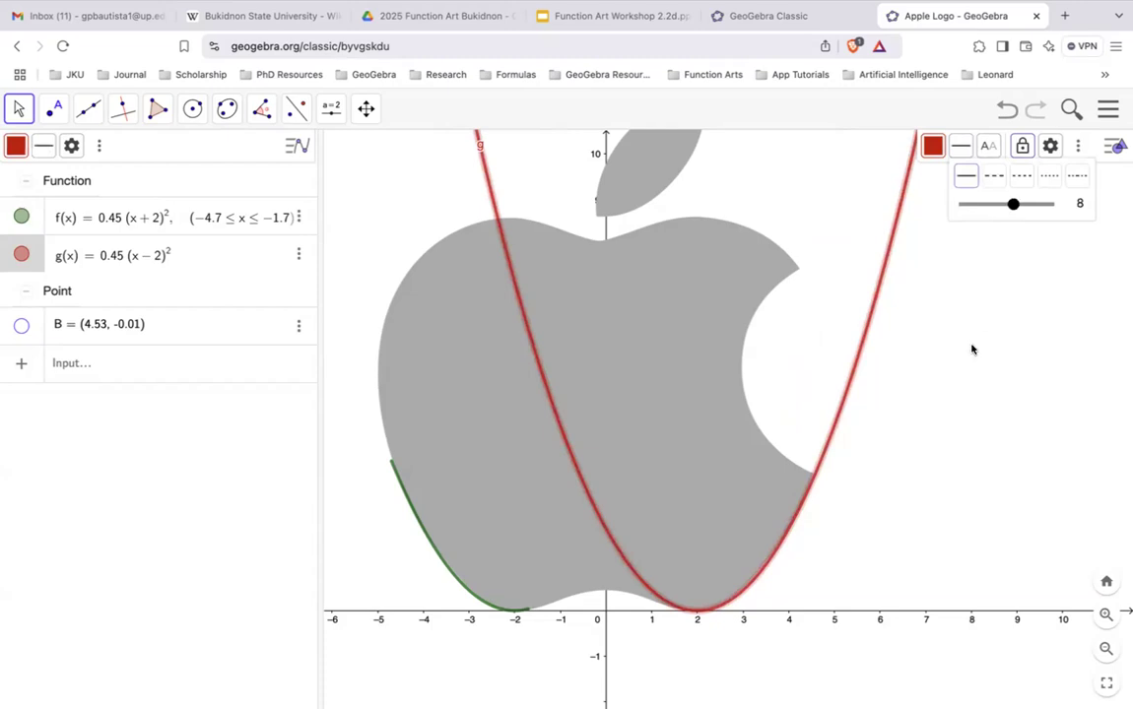
left_click(957, 394)
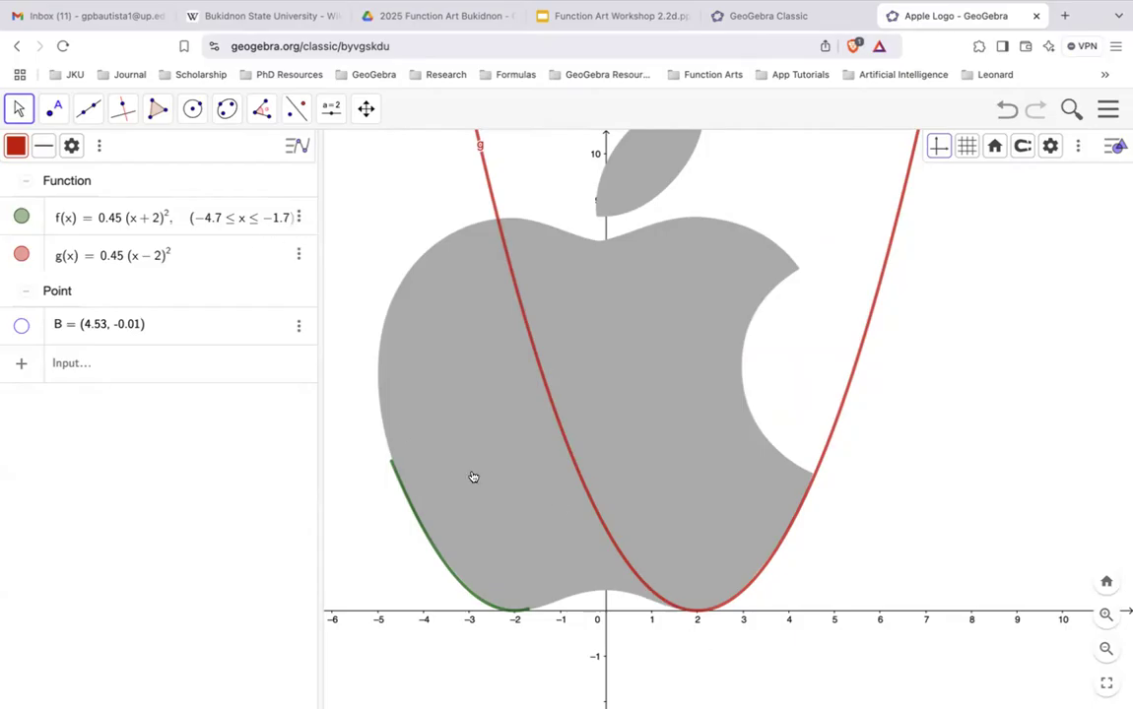
Restrict g(x) to the domain 1.7 ≤ x ≤ 4.7 along the apple's lower-right edge
left_click(218, 269)
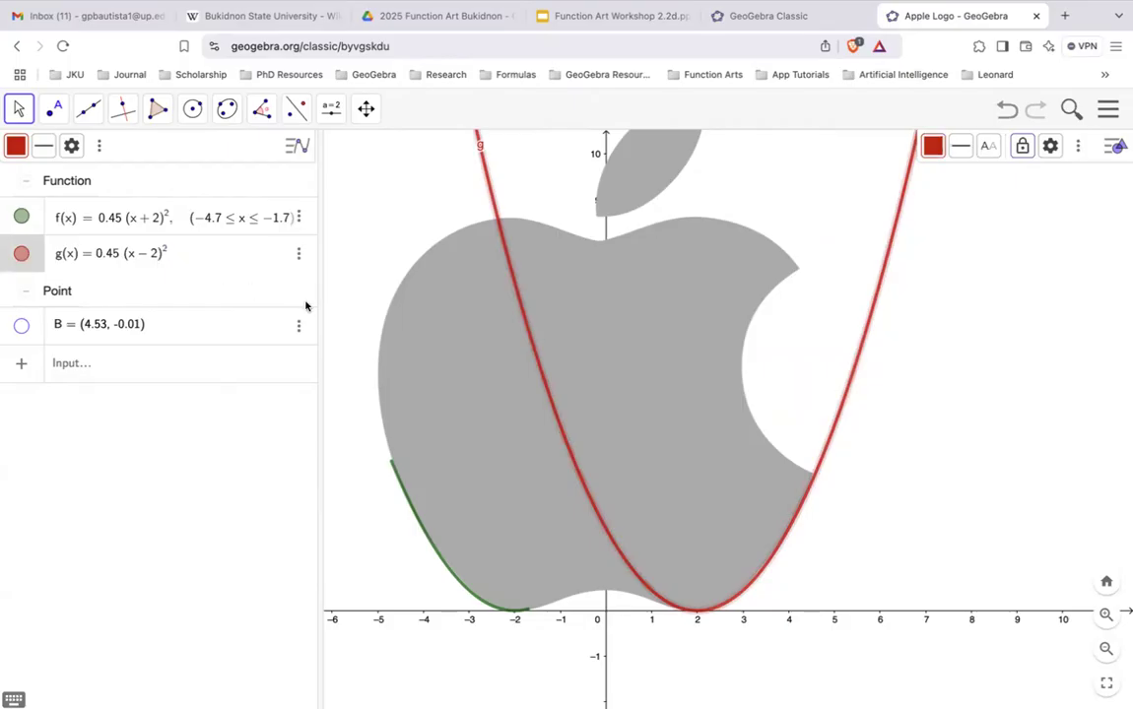
type(", ")
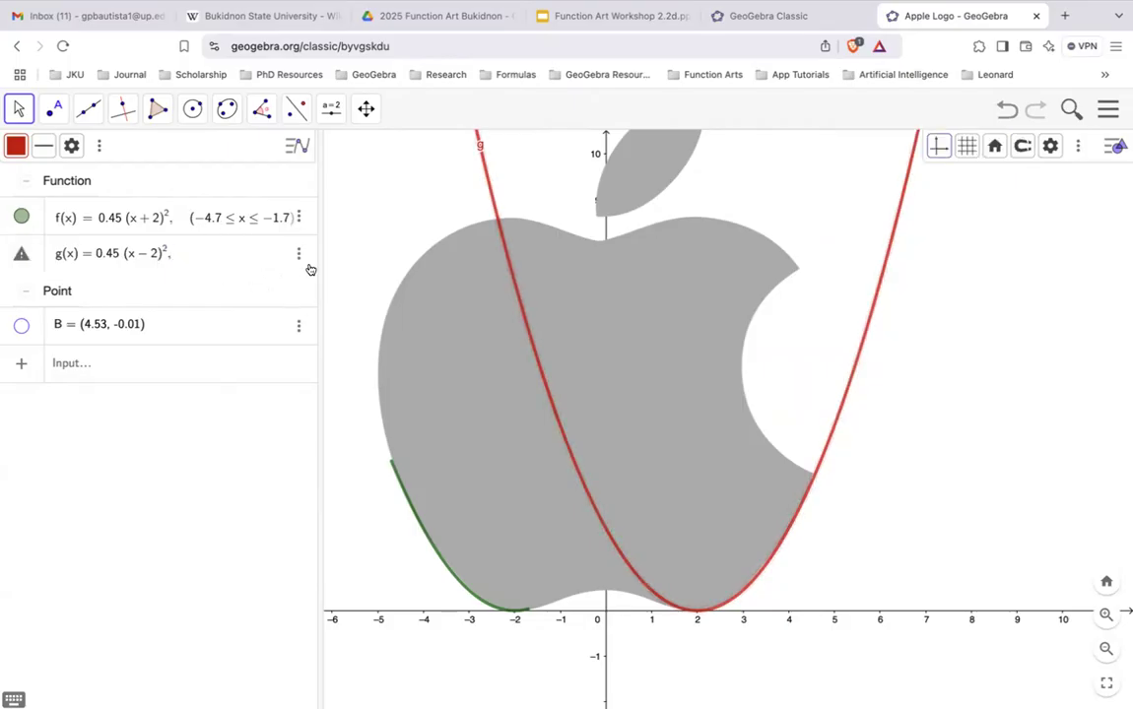
type("x")
key("Left")
type("<")
type("=")
type("1.")
type("7")
type("<")
type("-")
type("=")
type("4.7")
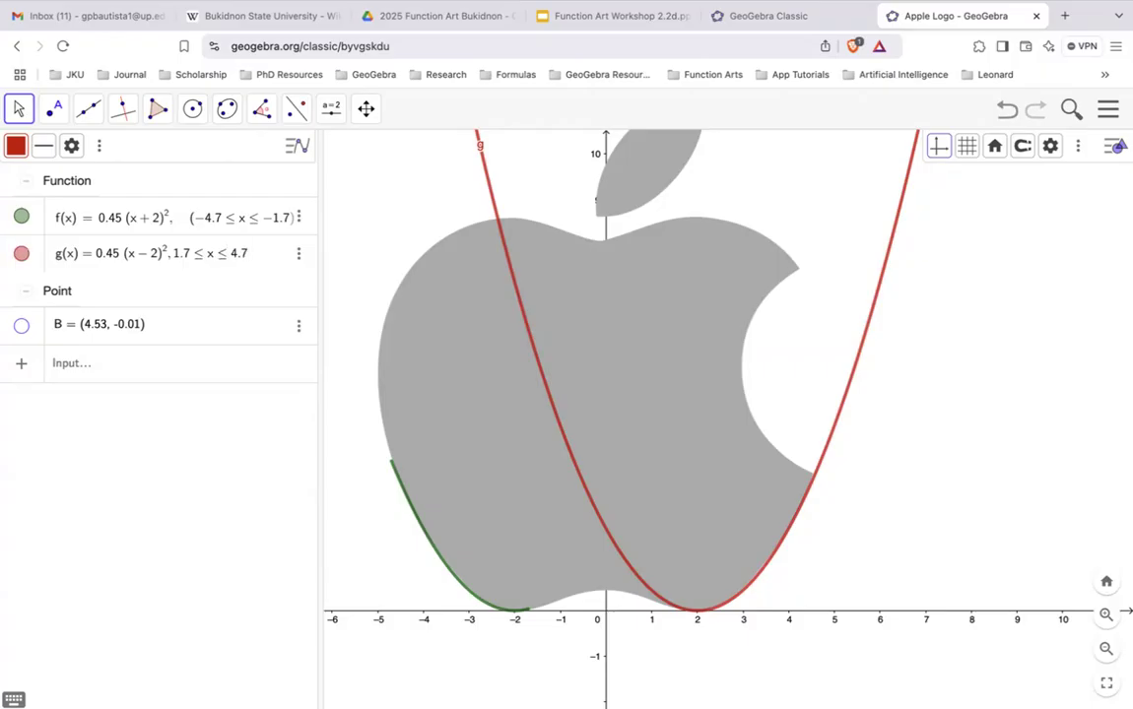
key("Return")
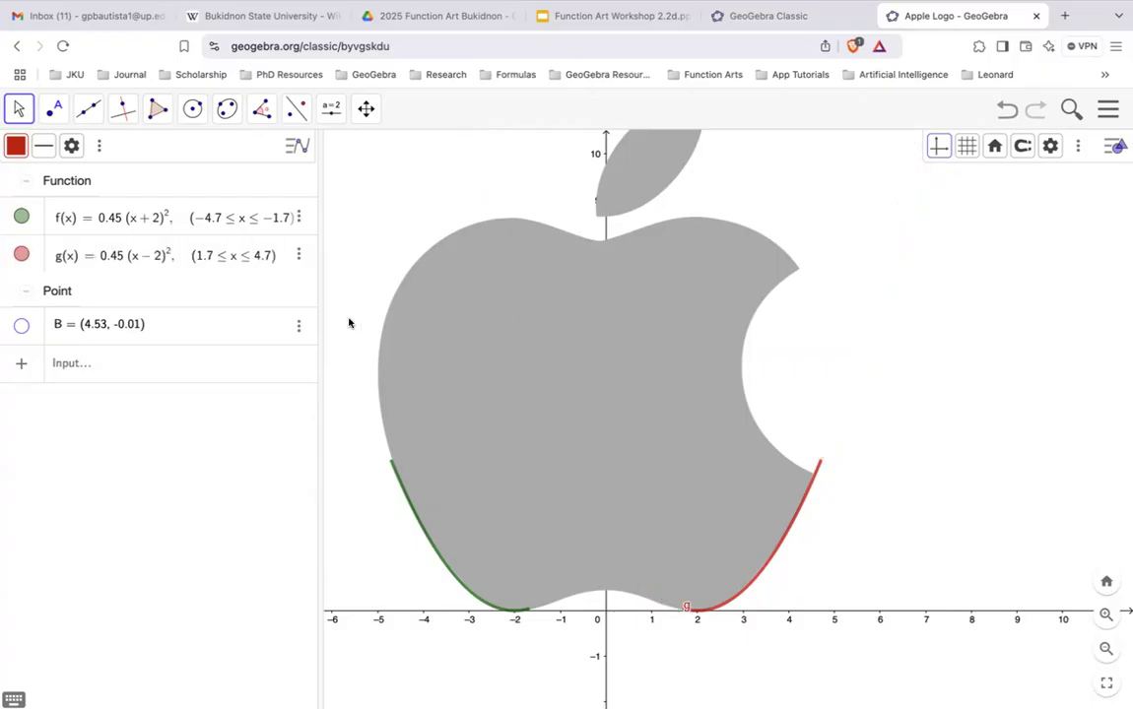
Hide the label of the g(x) curve and deselect it
right_click(816, 471)
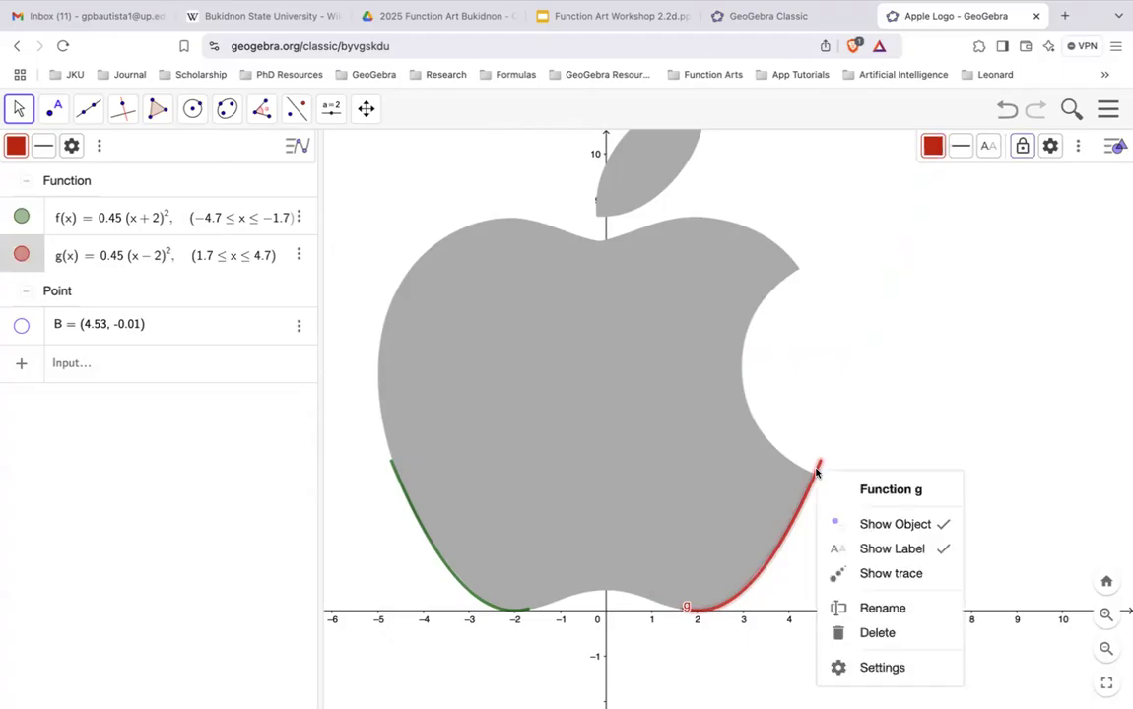
left_click(850, 546)
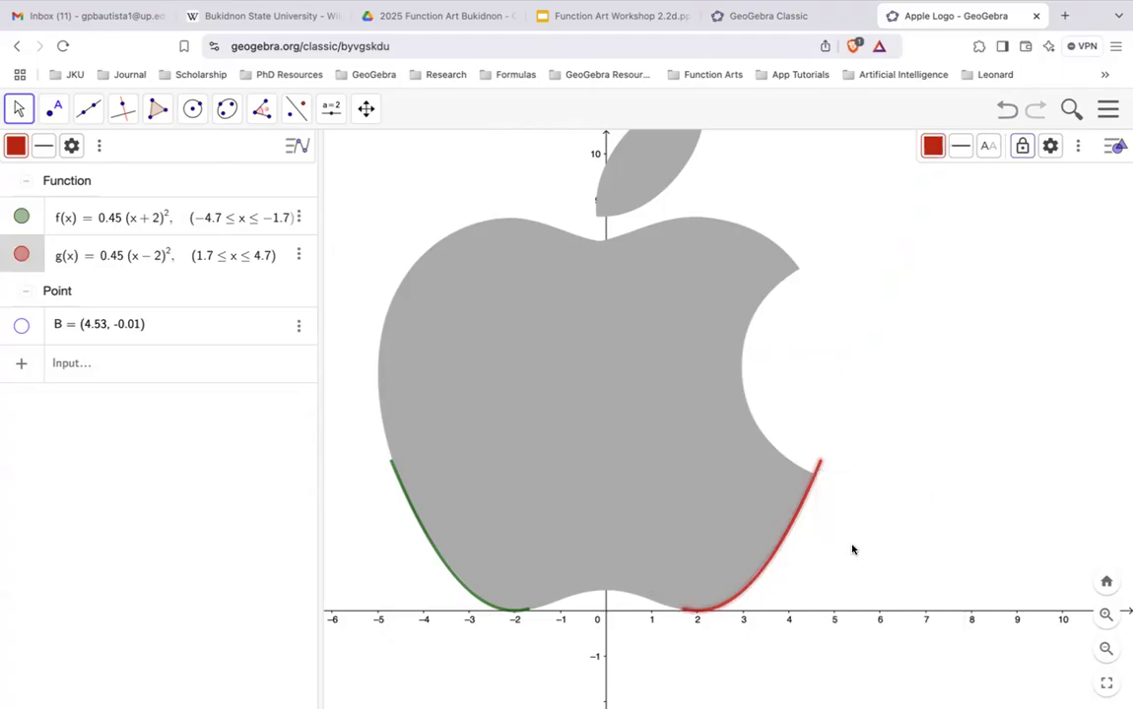
left_click(873, 529)
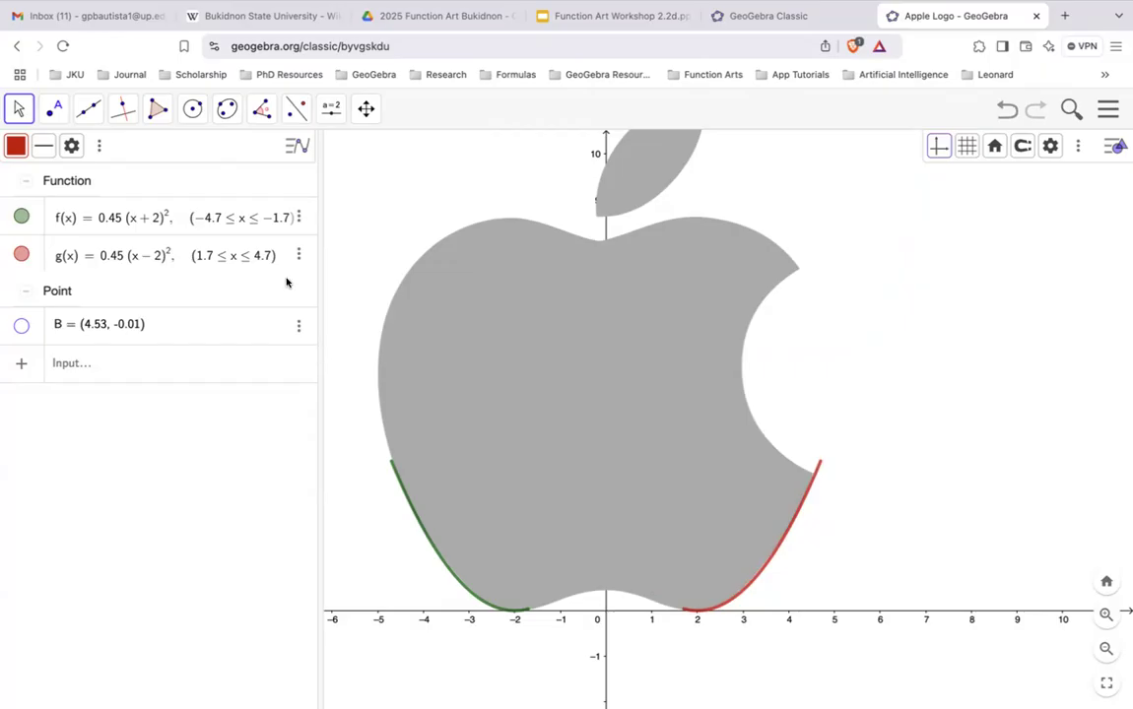
Set the upper limit of g(x)'s domain to 4.6
left_click(249, 244)
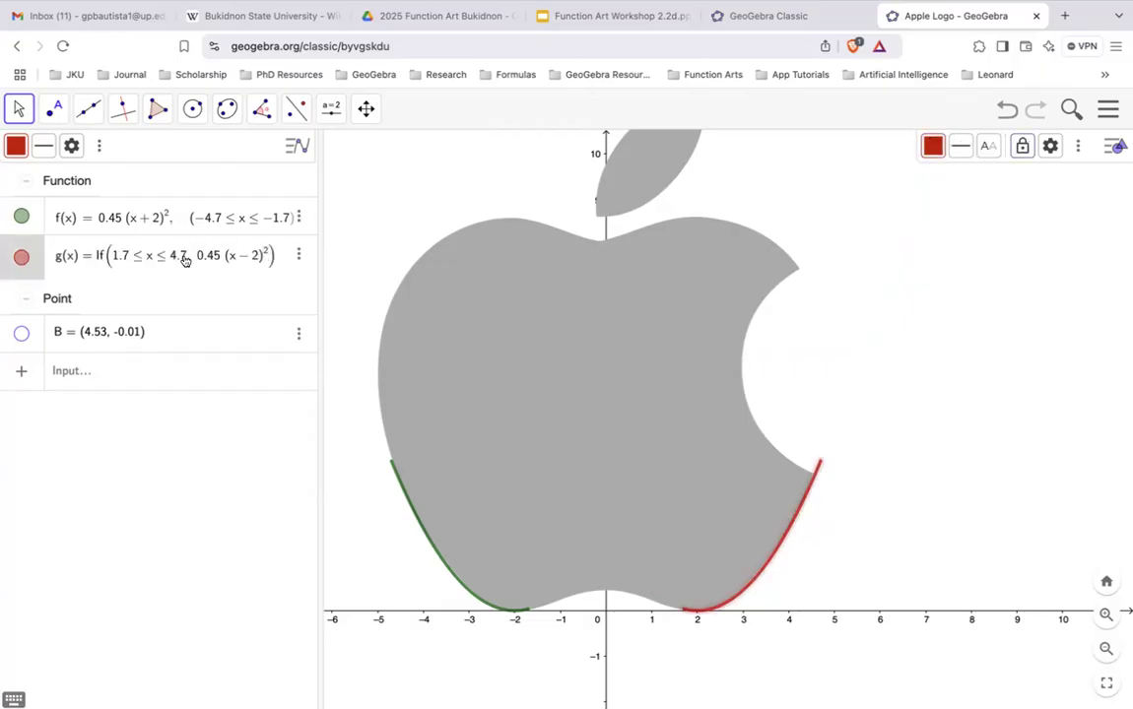
key("BackSpace")
type("6")
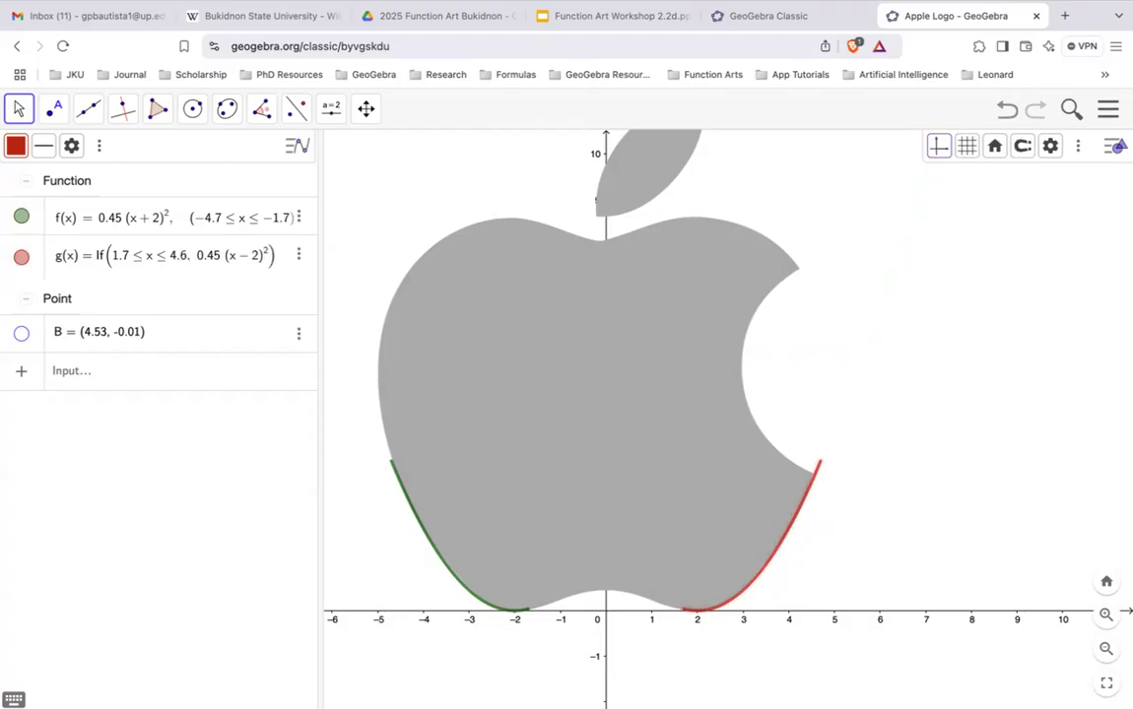
key("Return")
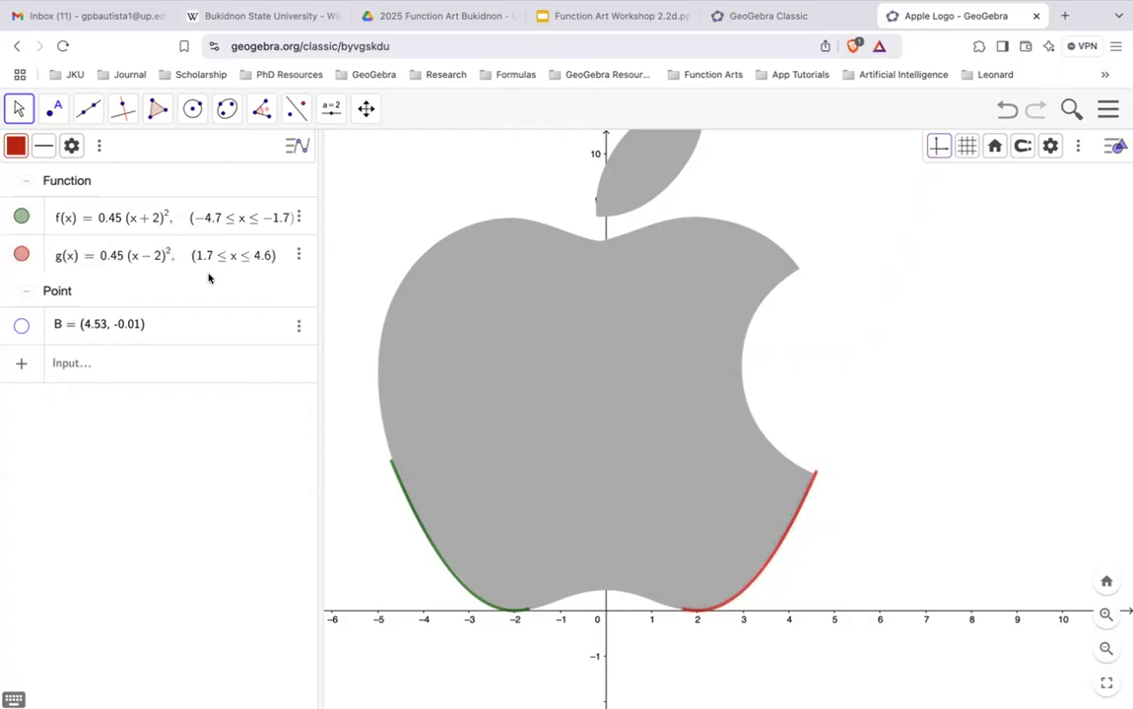
Shorten the g(x) curve by setting its upper domain limit to 4.5
left_click(262, 258)
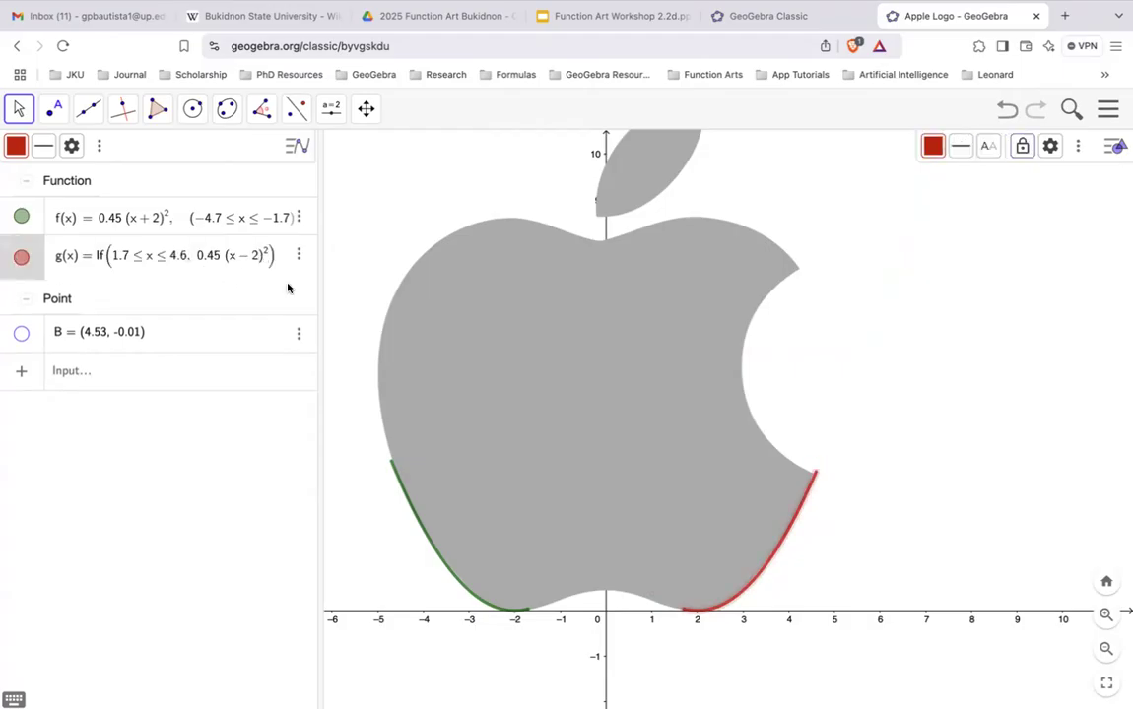
left_click(187, 256)
key("BackSpace")
type("5")
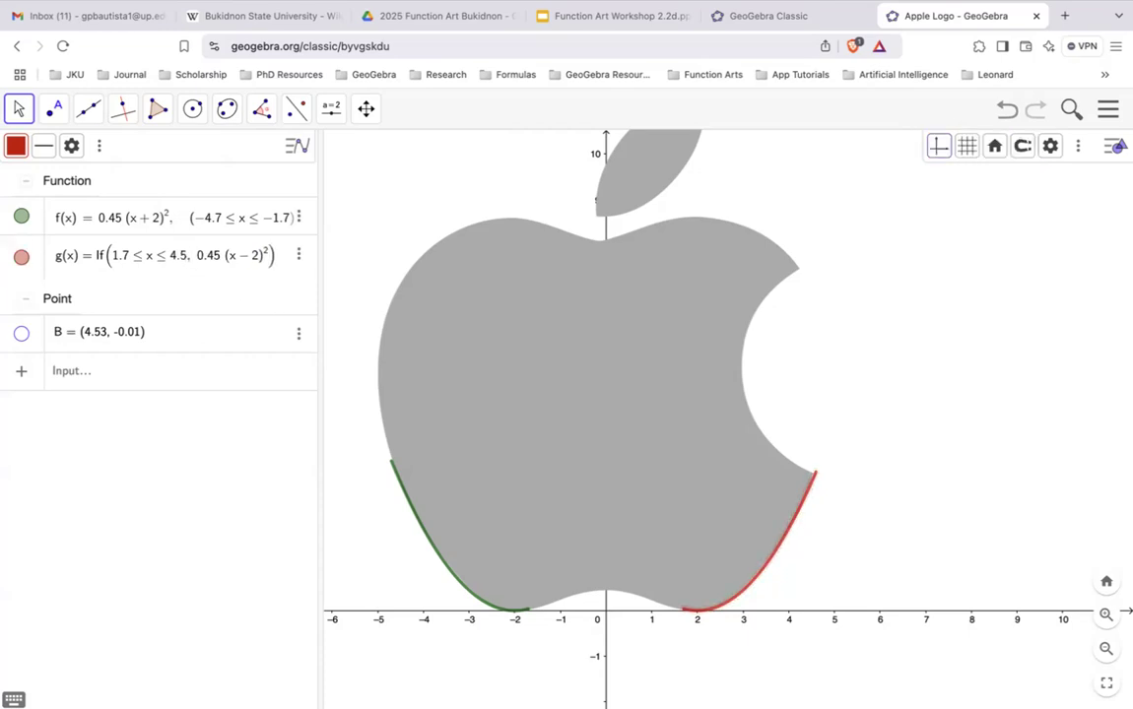
key("Return")
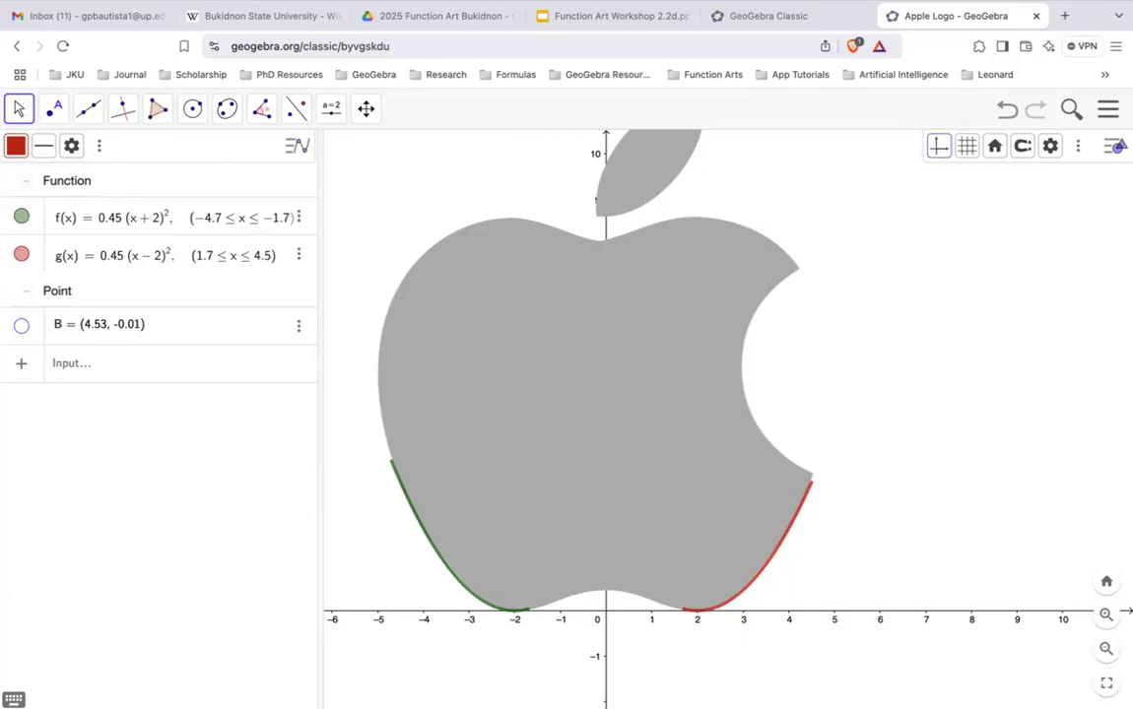
Set the upper limit of g(x)'s domain to 4.55
left_click(209, 249)
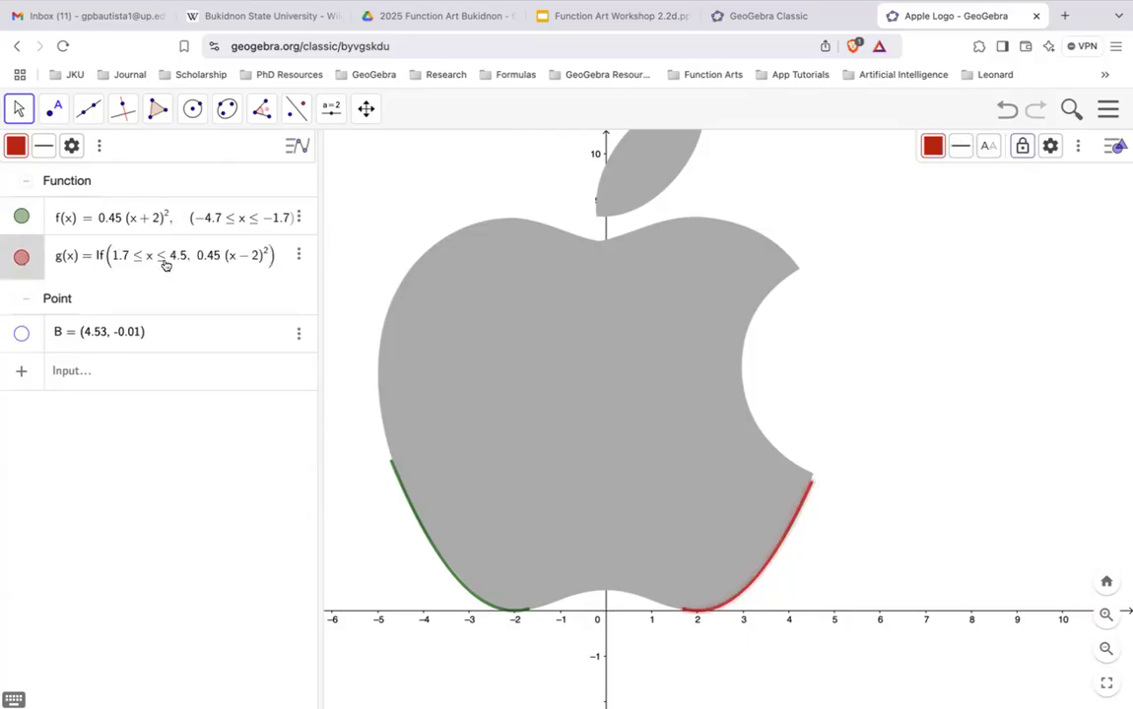
type("5")
key("Return")
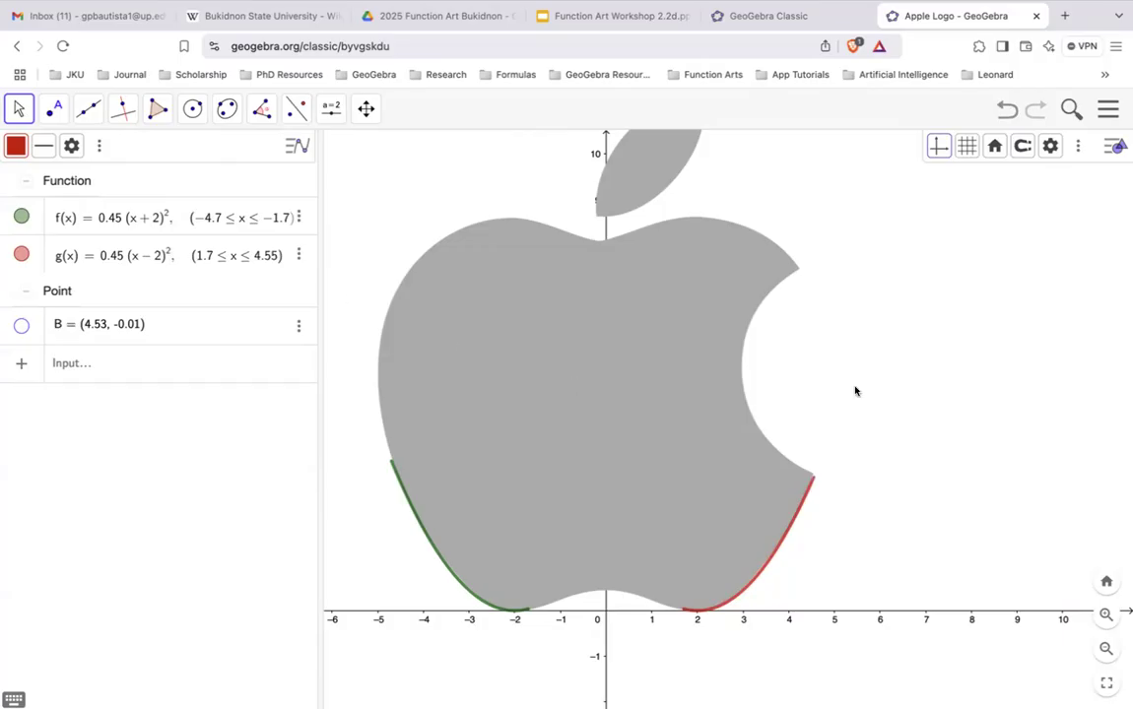
Extend the g(x) curve to the bite's lower corner by setting its upper domain limit to 4.57
left_click(234, 238)
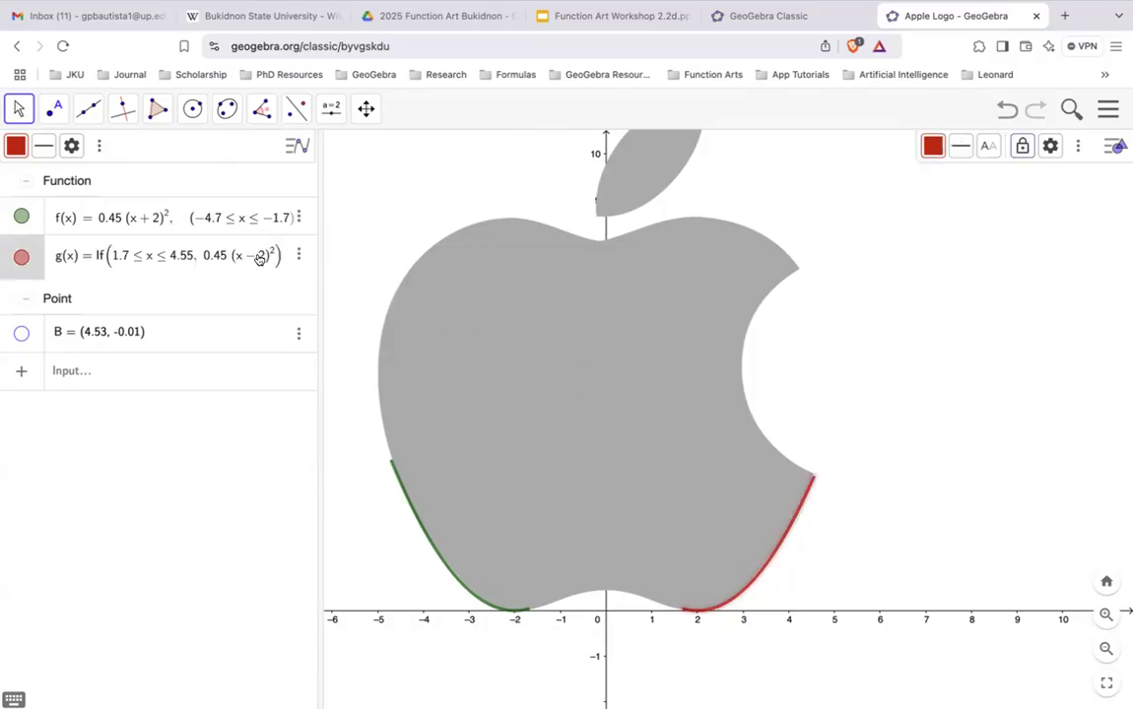
left_click(192, 258)
key("BackSpace")
type("7")
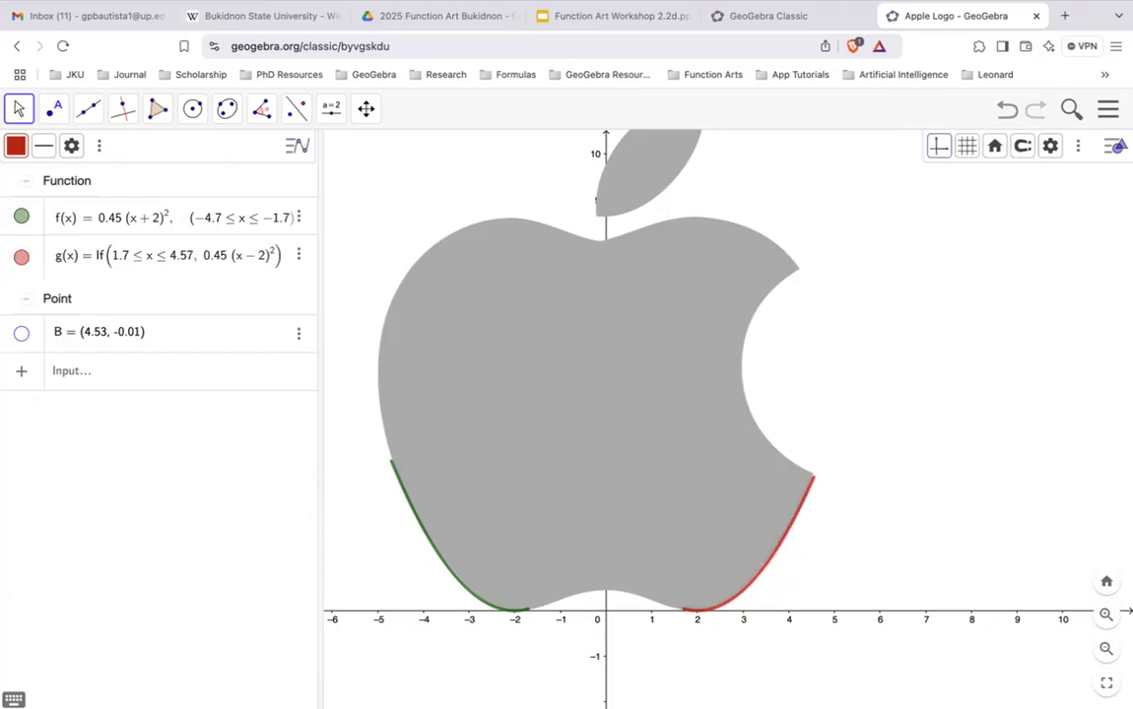
key("Return")
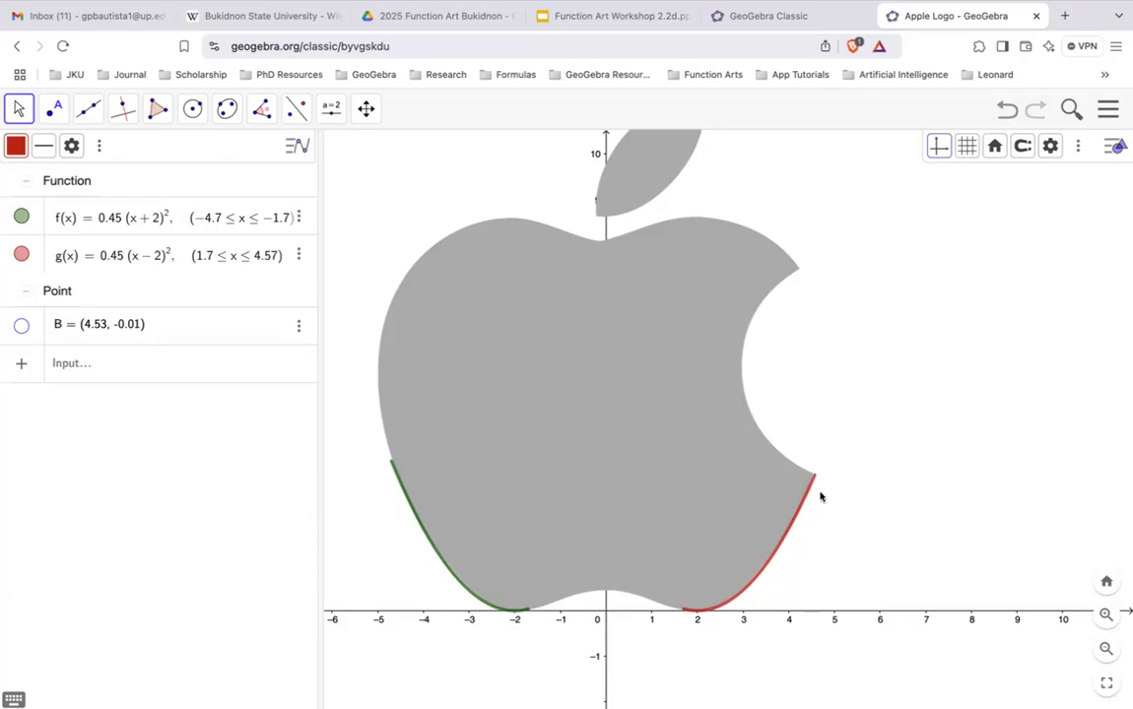
scroll(825, 516, "down", 3)
scroll(824, 516, "up", 2)
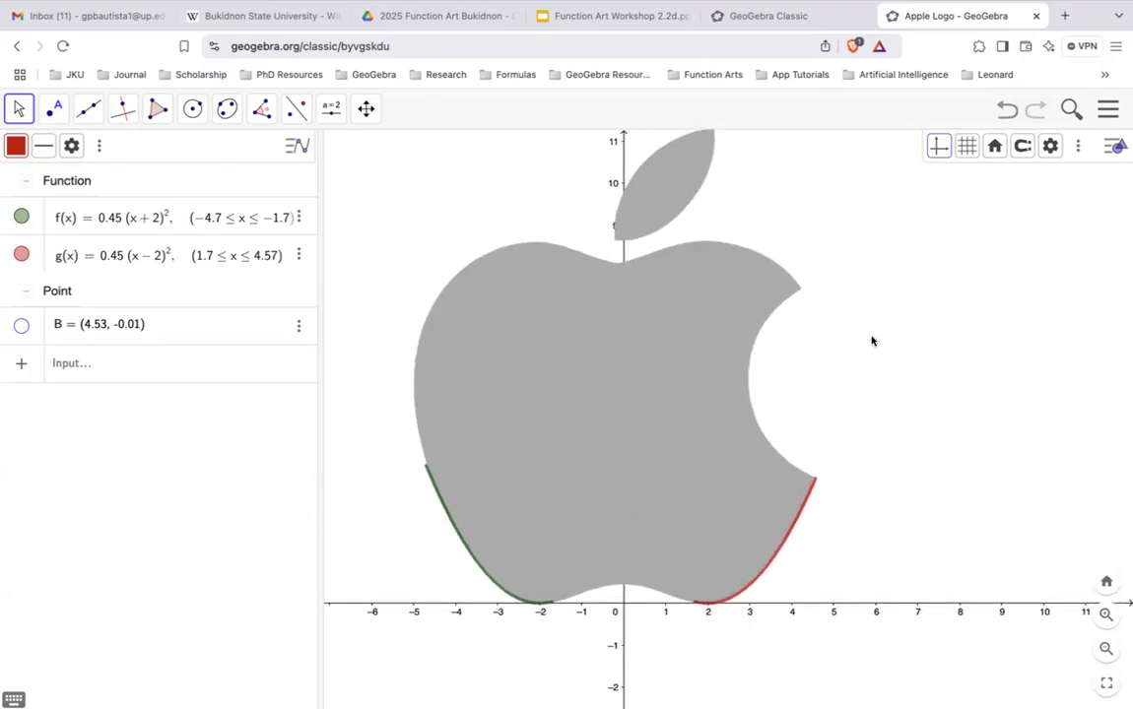
scroll(872, 340, "down", 4)
scroll(872, 341, "up", 1)
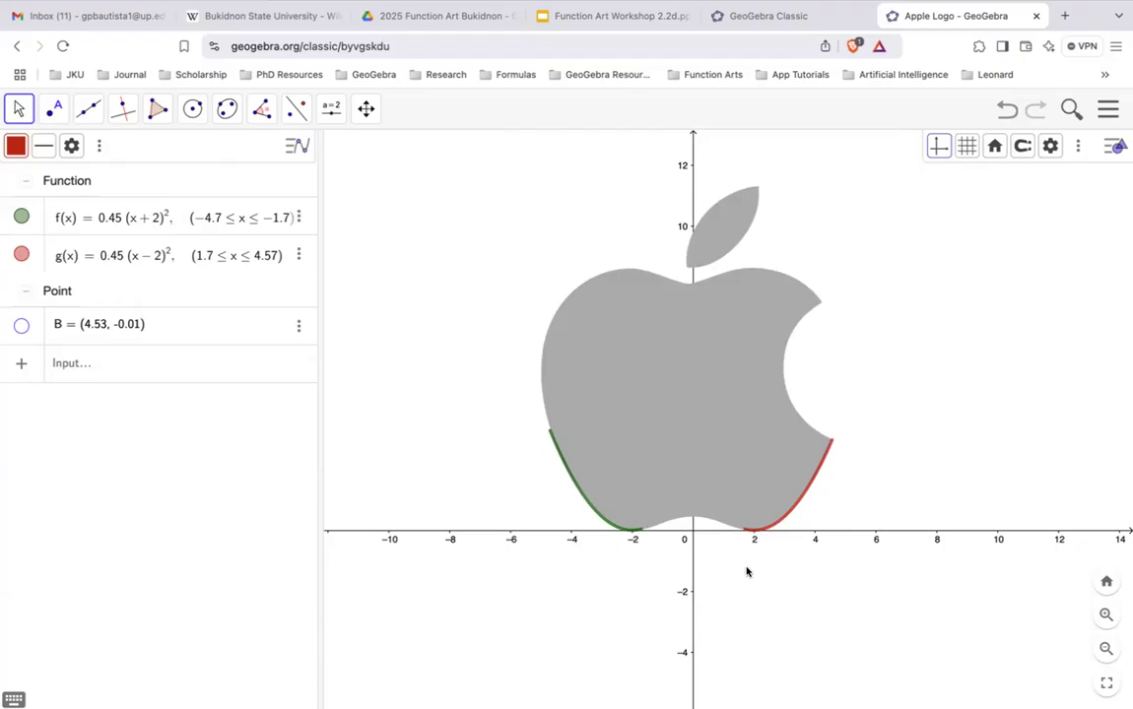
scroll(746, 571, "up", 5)
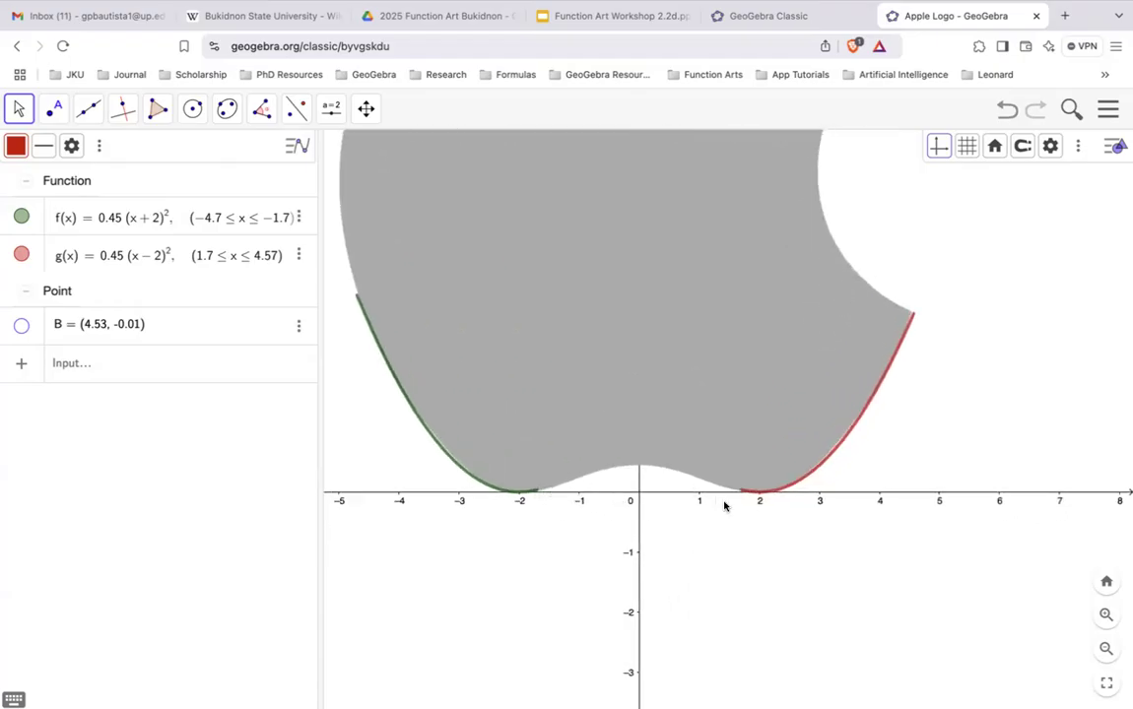
scroll(795, 533, "down", 3)
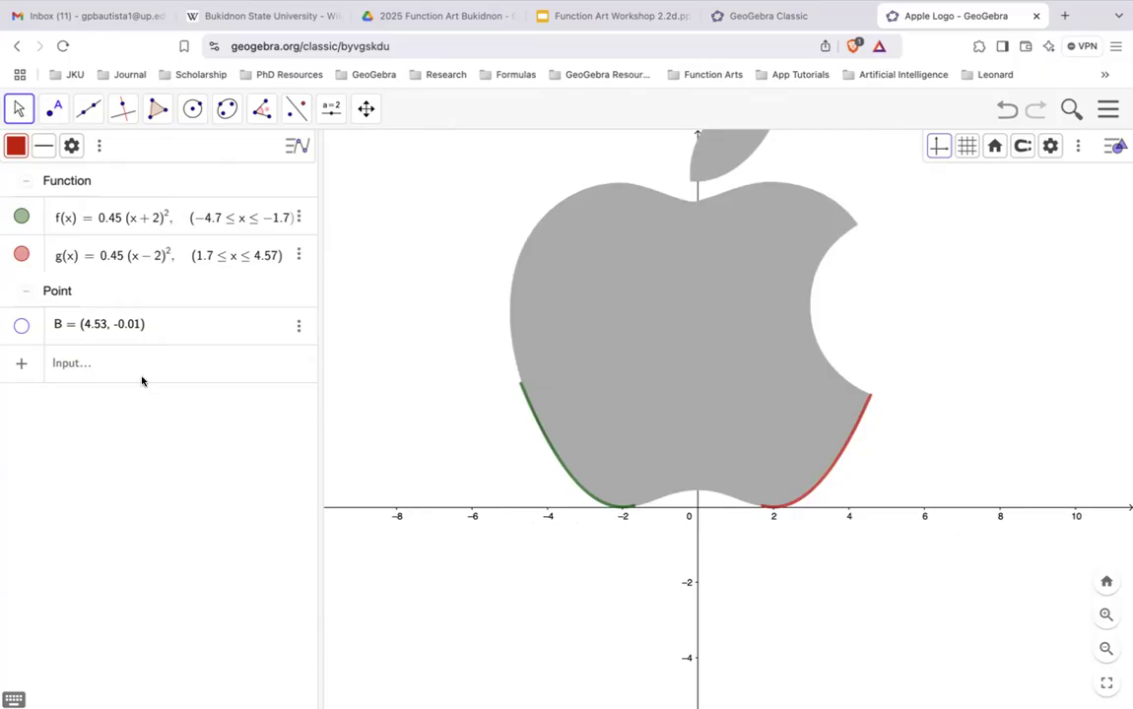
left_click(147, 368)
type("g(x")
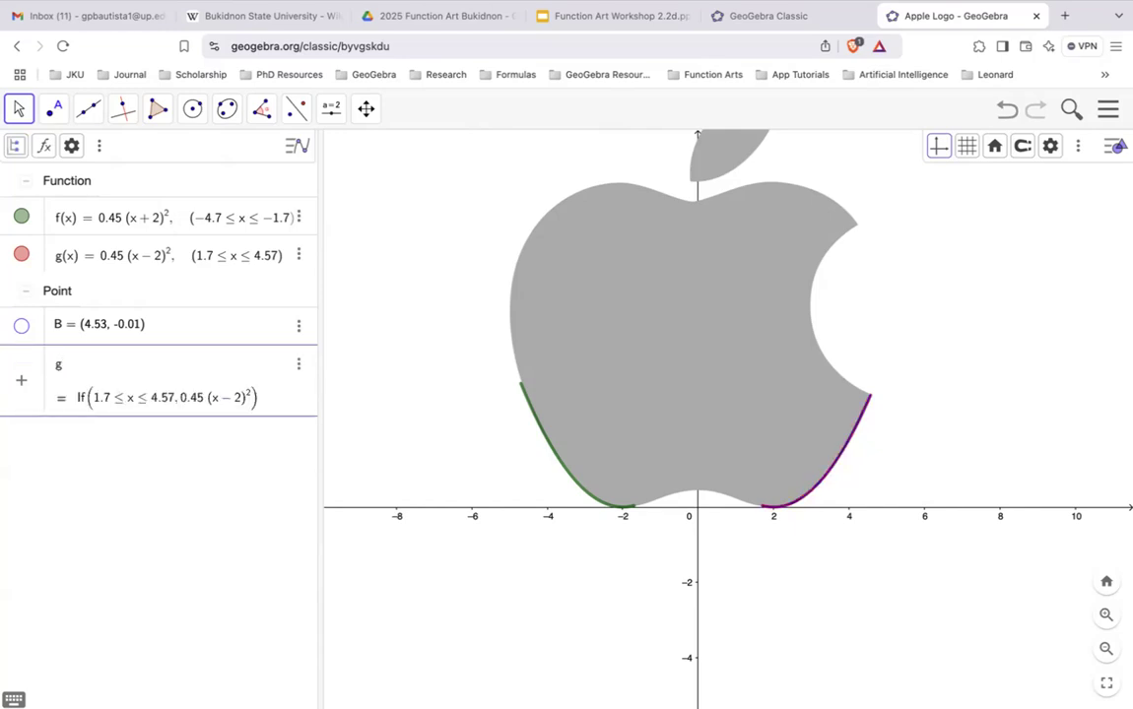
key("BackSpace")
key("BackSpace")
key("BackSpace")
Try sin(x) as a candidate curve for the apple's bottom edge
type("sin(x")
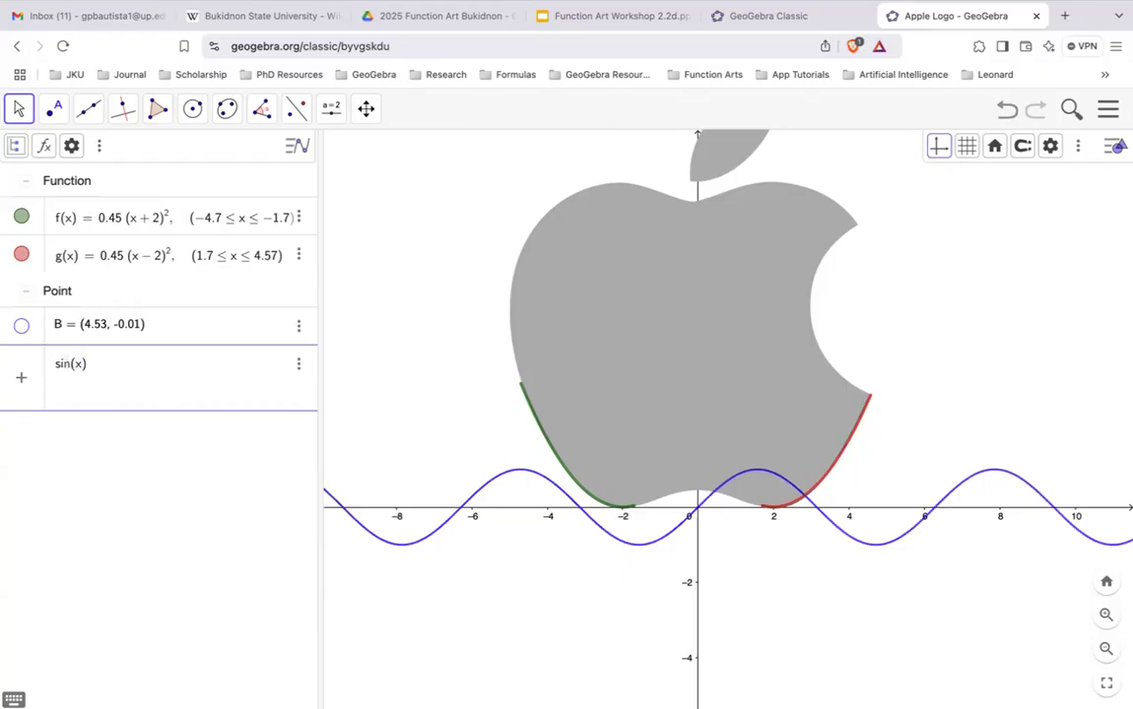
key("BackSpace")
key("BackSpace")
key("BackSpace")
Define a new function h(x) = cos(x) for the wavy bottom edge of the apple
type("cos")
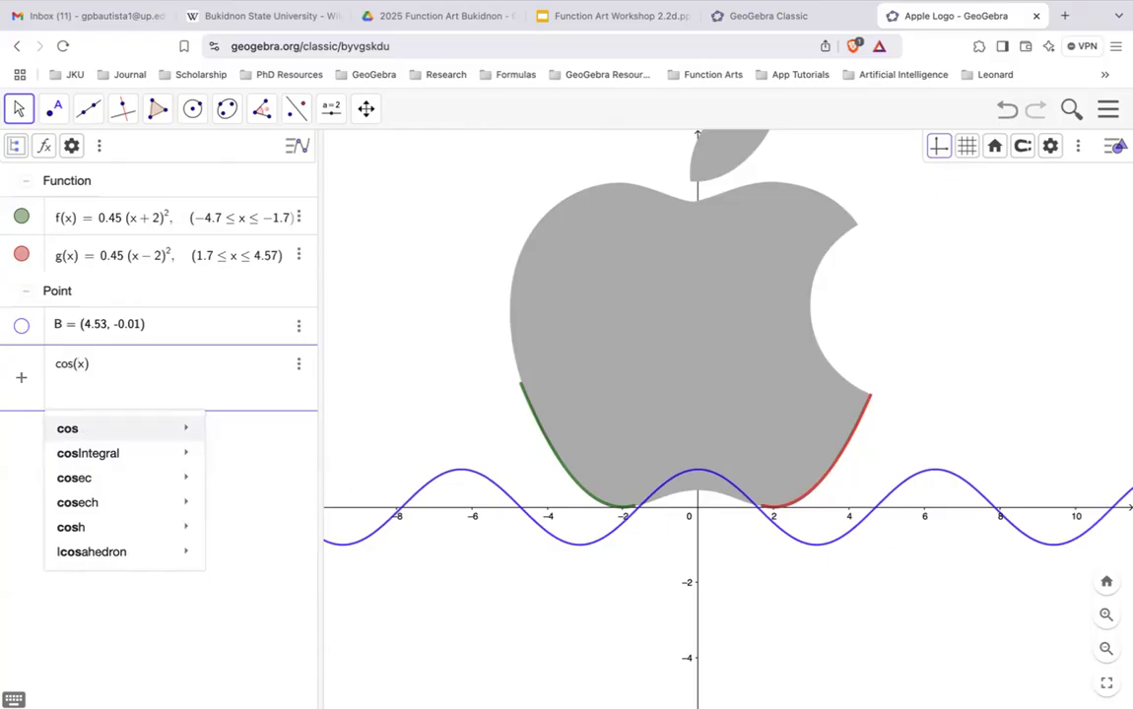
left_click(78, 365)
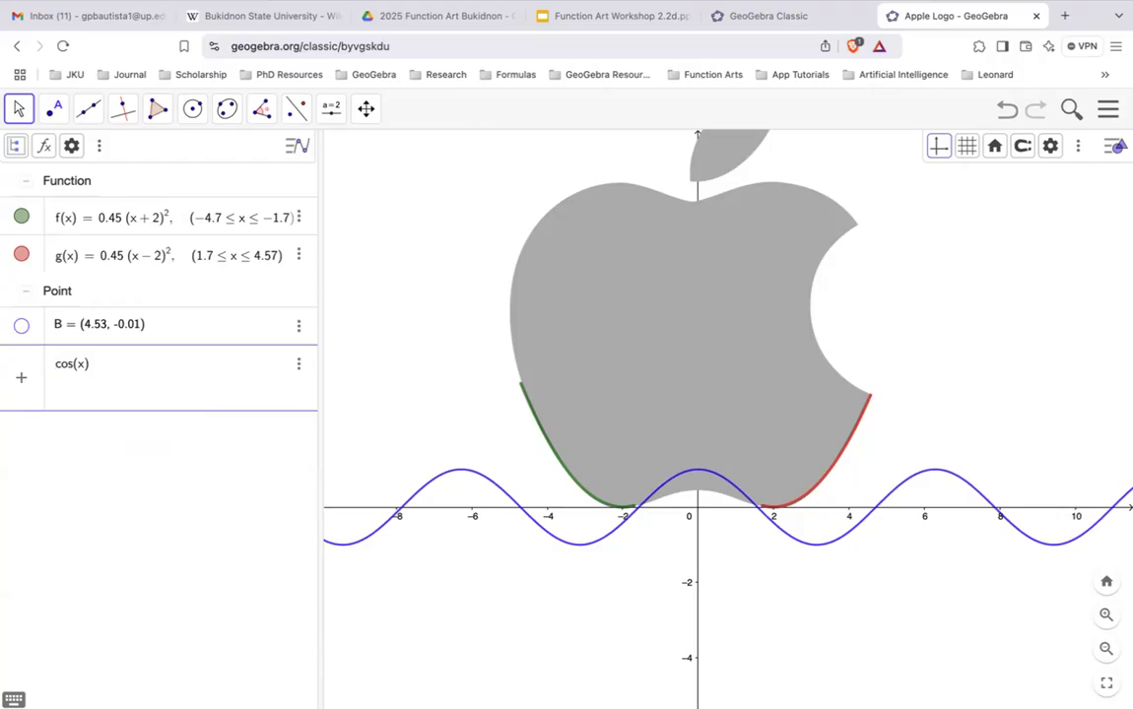
type("h(x) ")
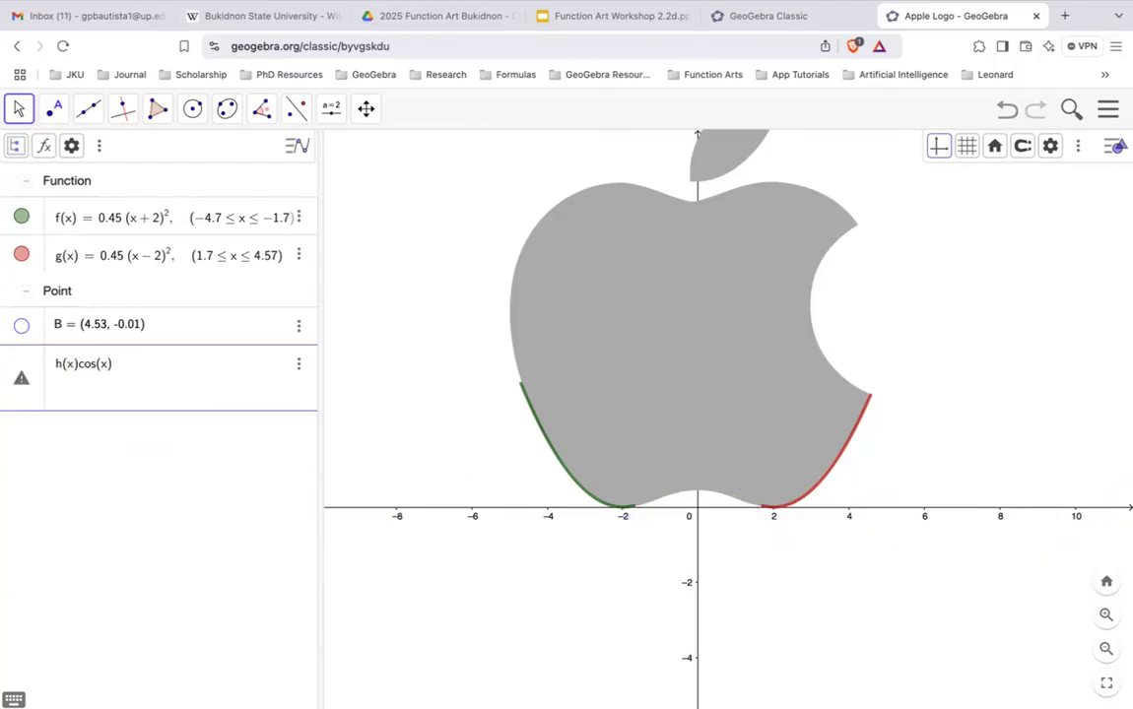
type("=")
key("Return")
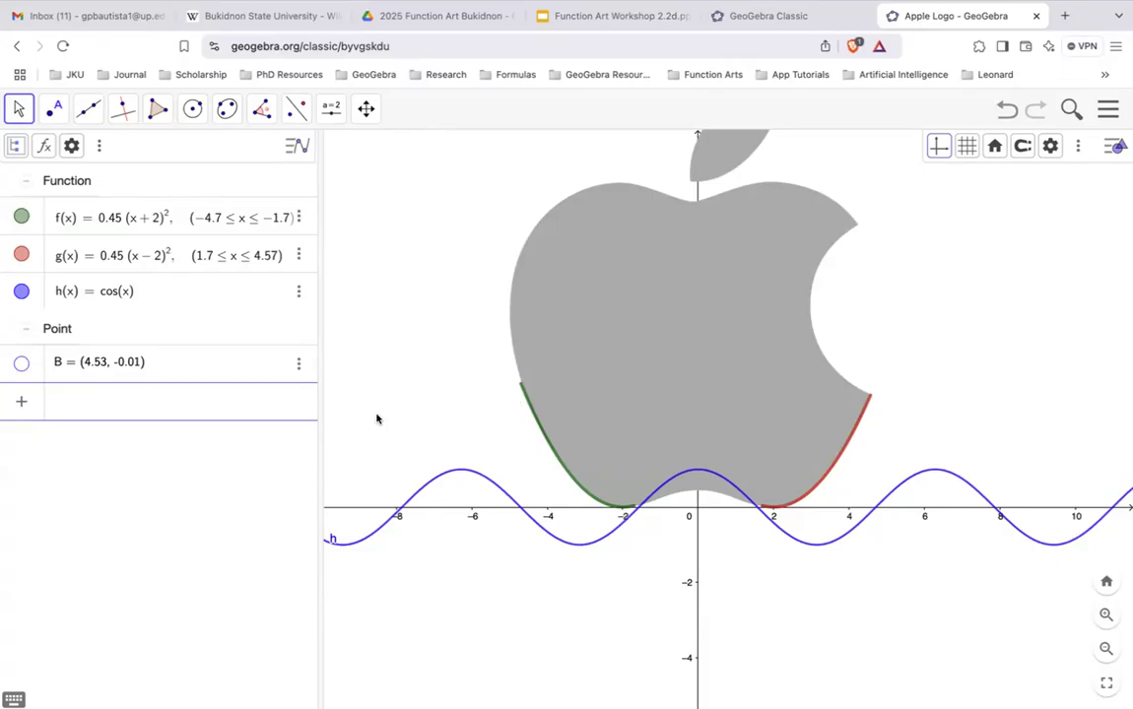
Flatten the cosine curve by giving h(x) the coefficient 0.5, making it 0.5 cos(x)
left_click(102, 305)
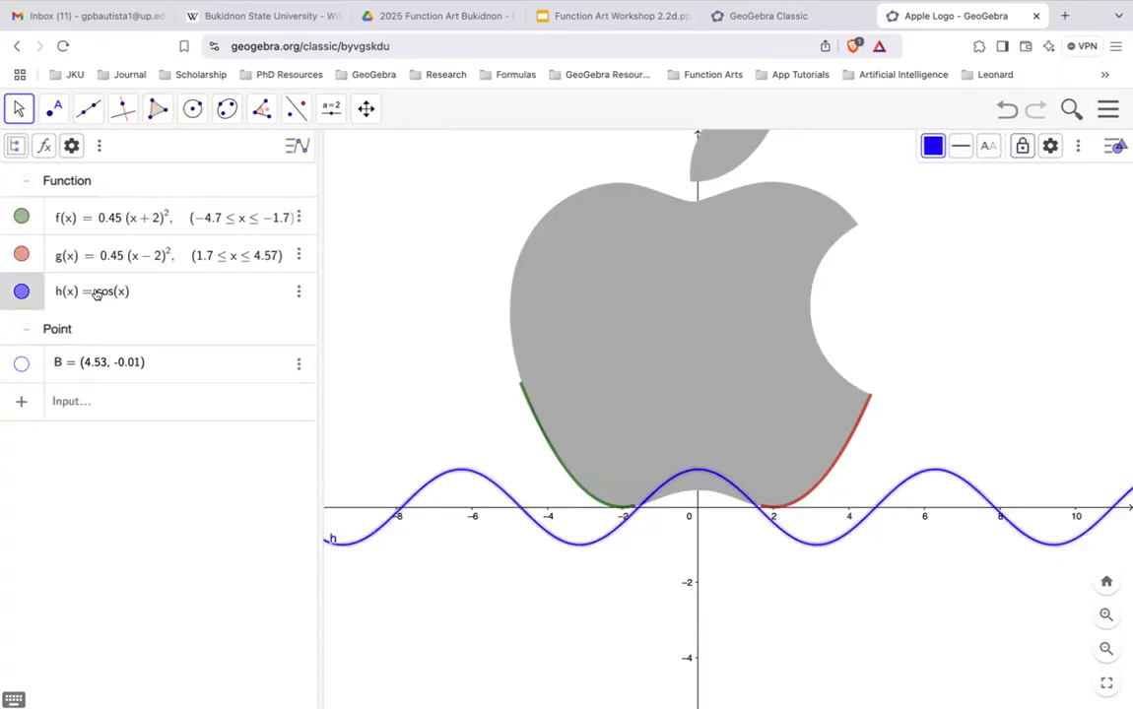
type("0.")
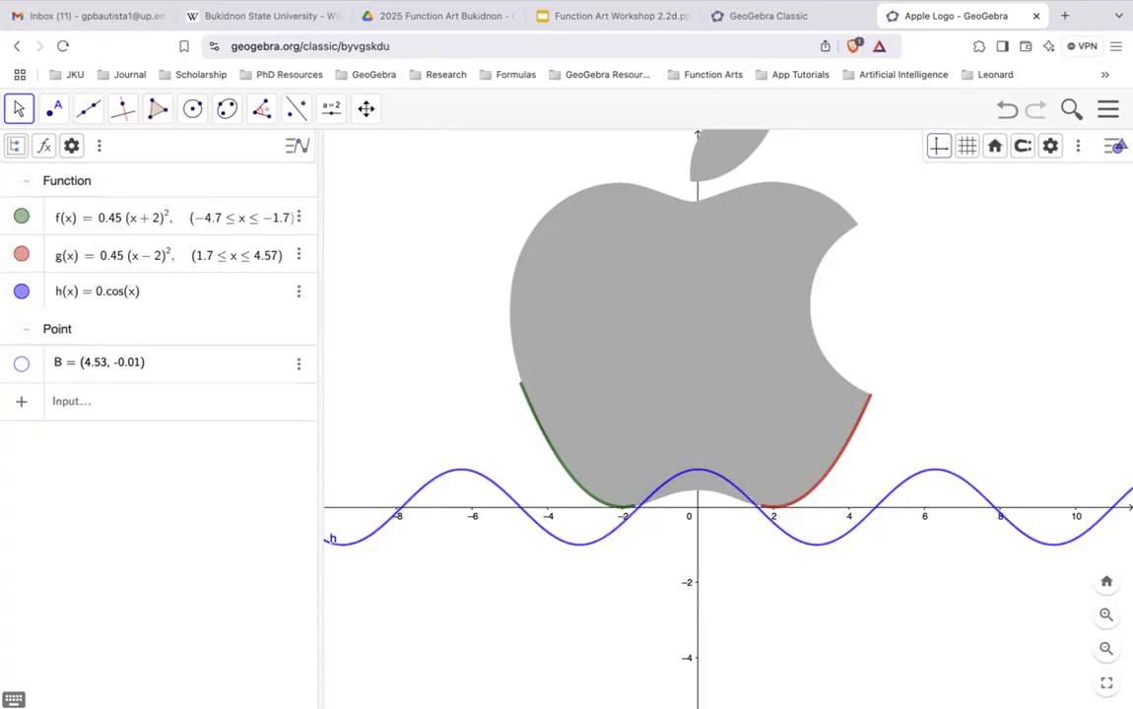
type("5")
key("Return")
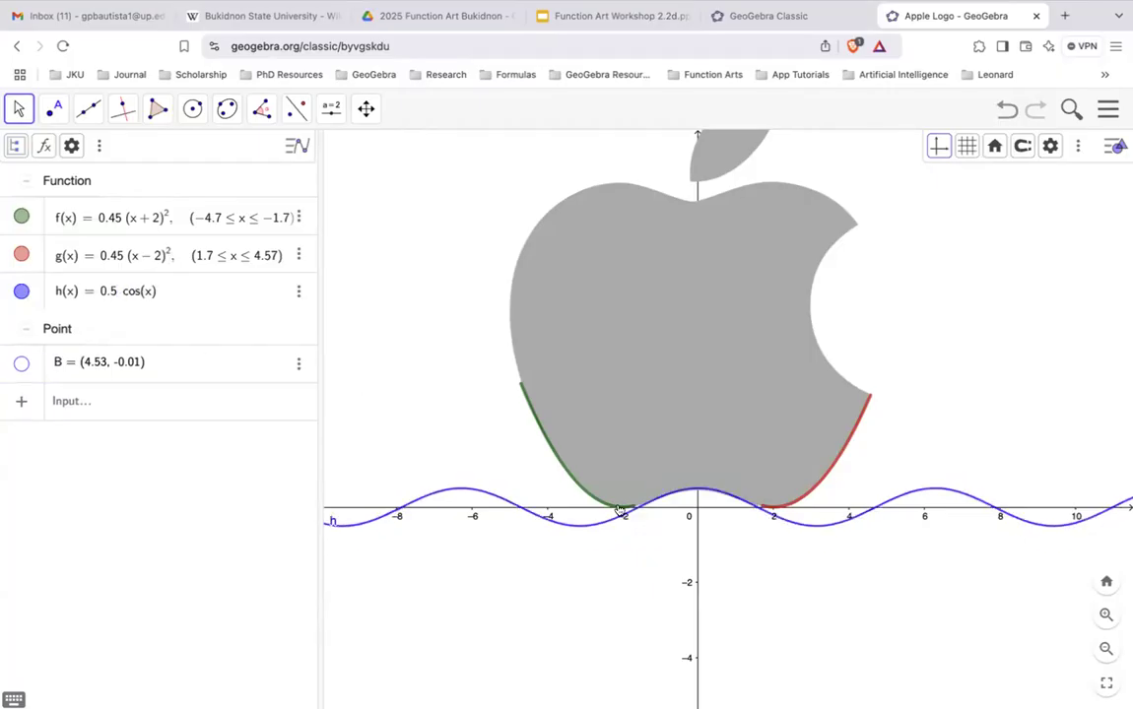
Shift the h(x) curve upward by adding 0.1 to its expression
scroll(646, 550, "up", 5)
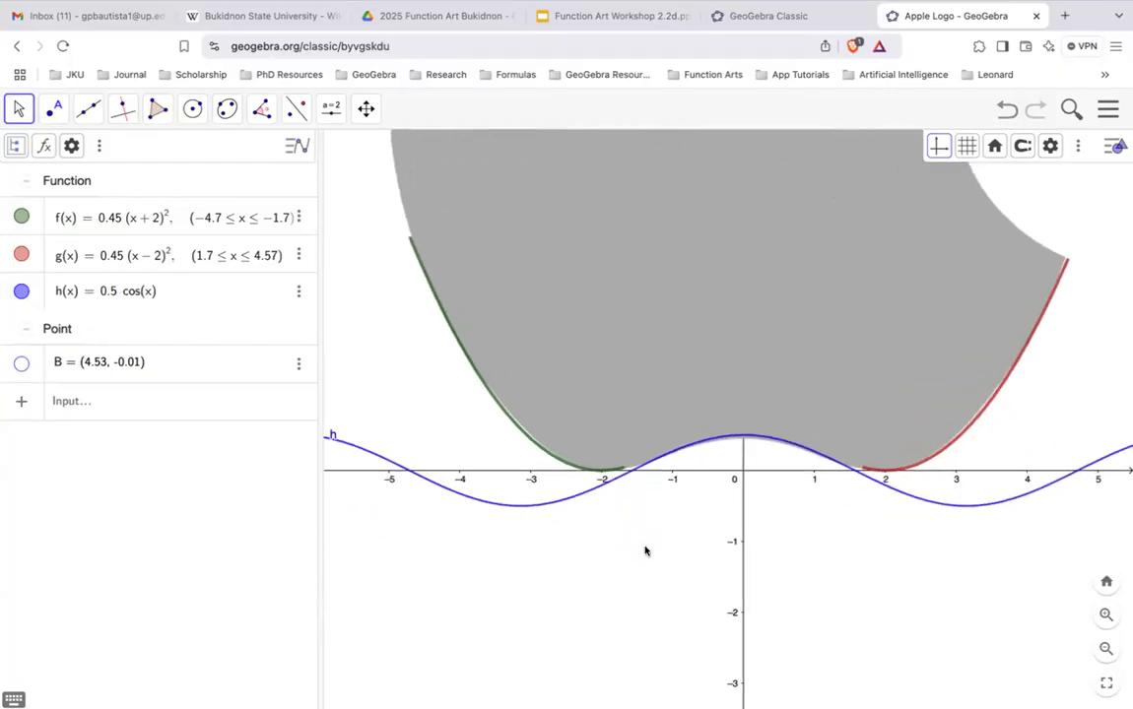
left_click_drag(755, 511, 732, 496)
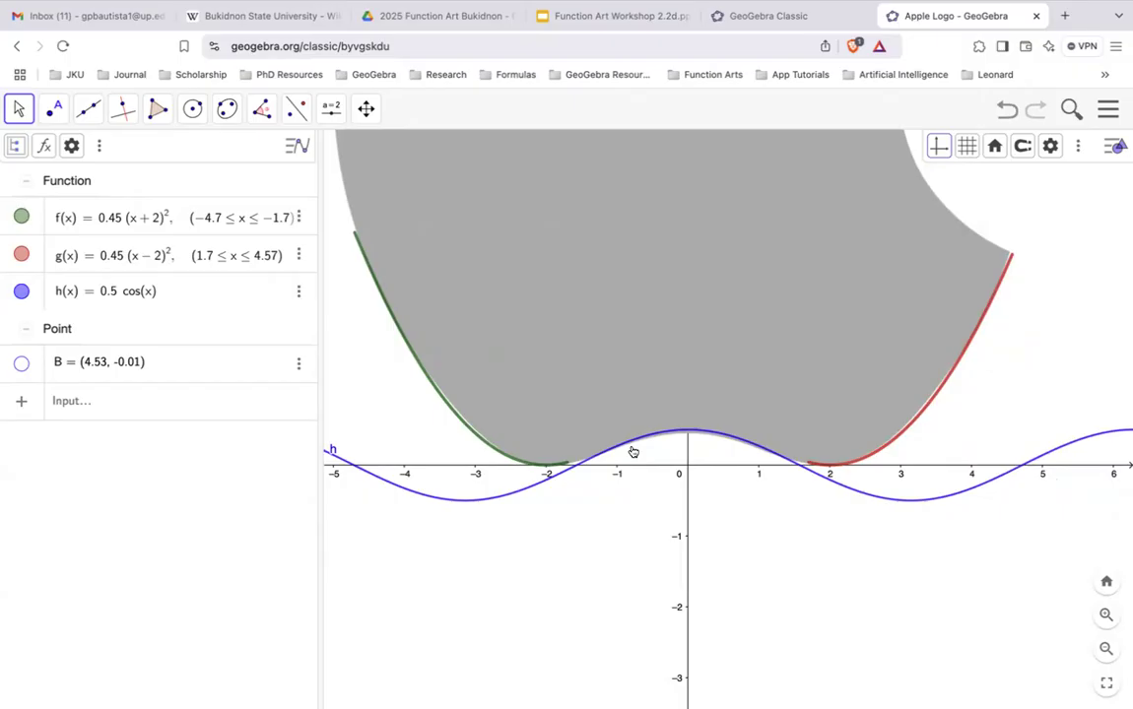
left_click(197, 296)
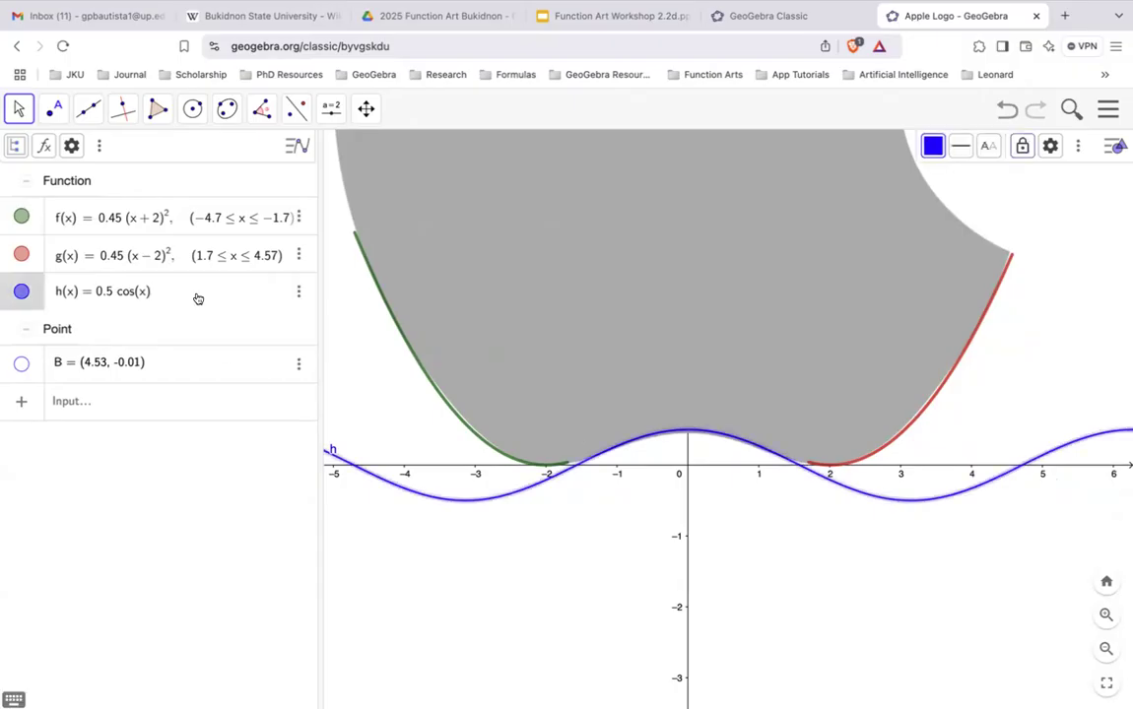
type("+0.1")
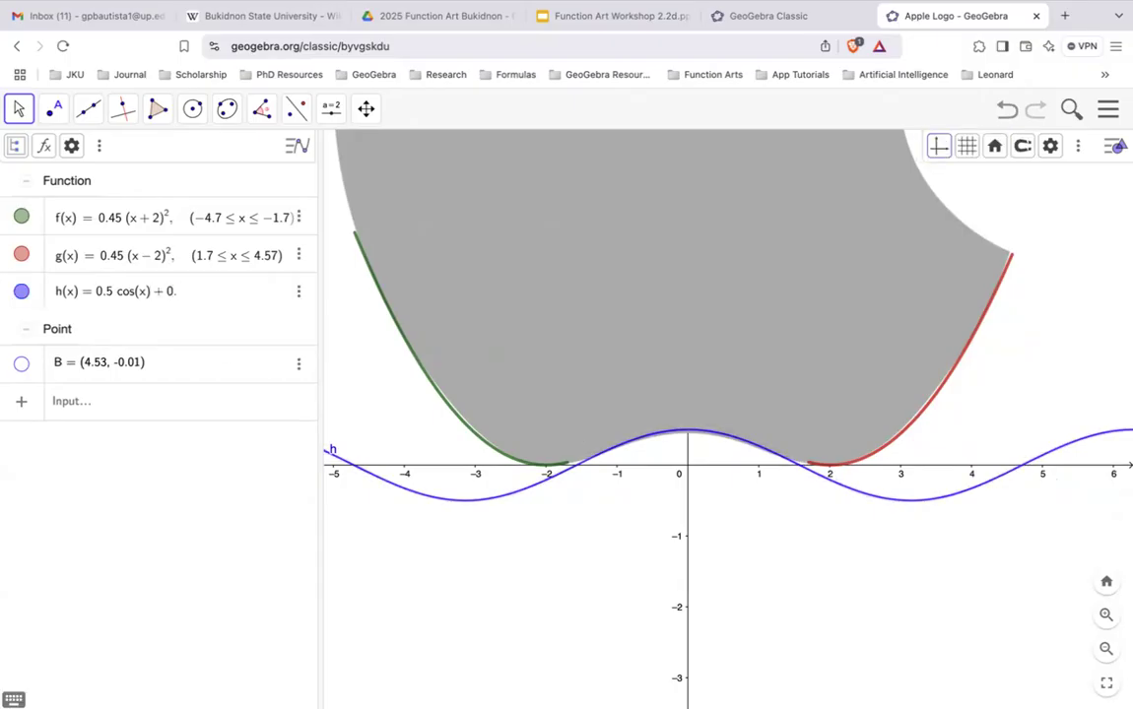
key("Return")
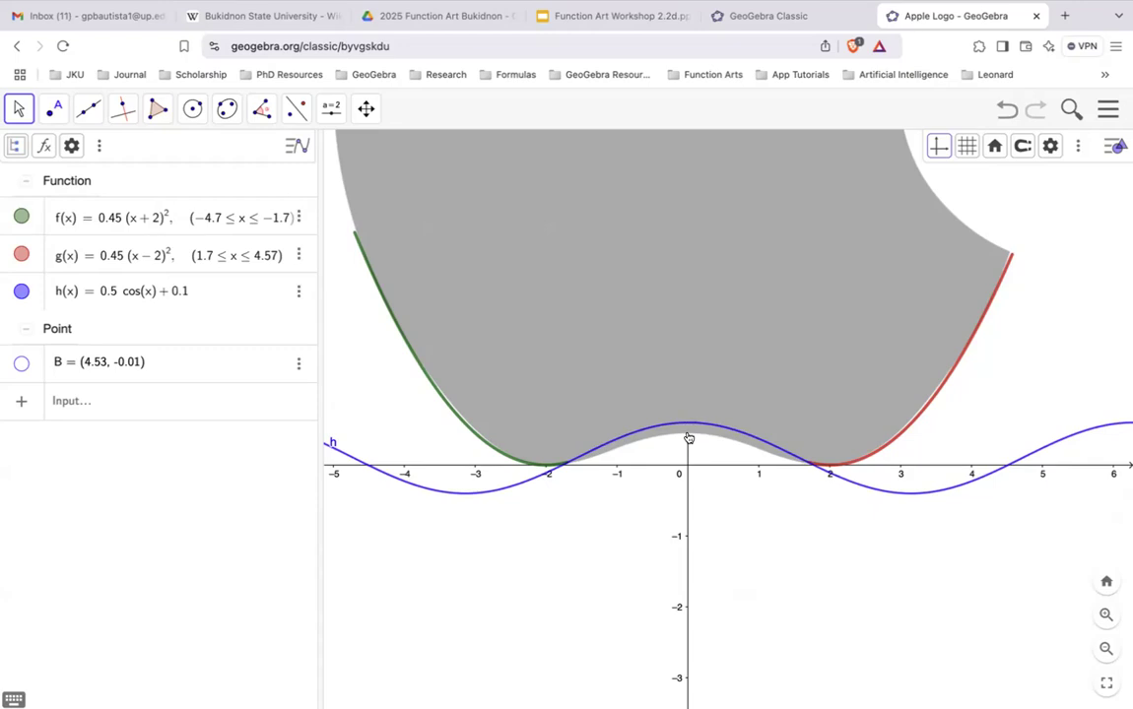
Set the cosine coefficient of h(x) to 0.4
left_click(112, 293)
key("BackSpace")
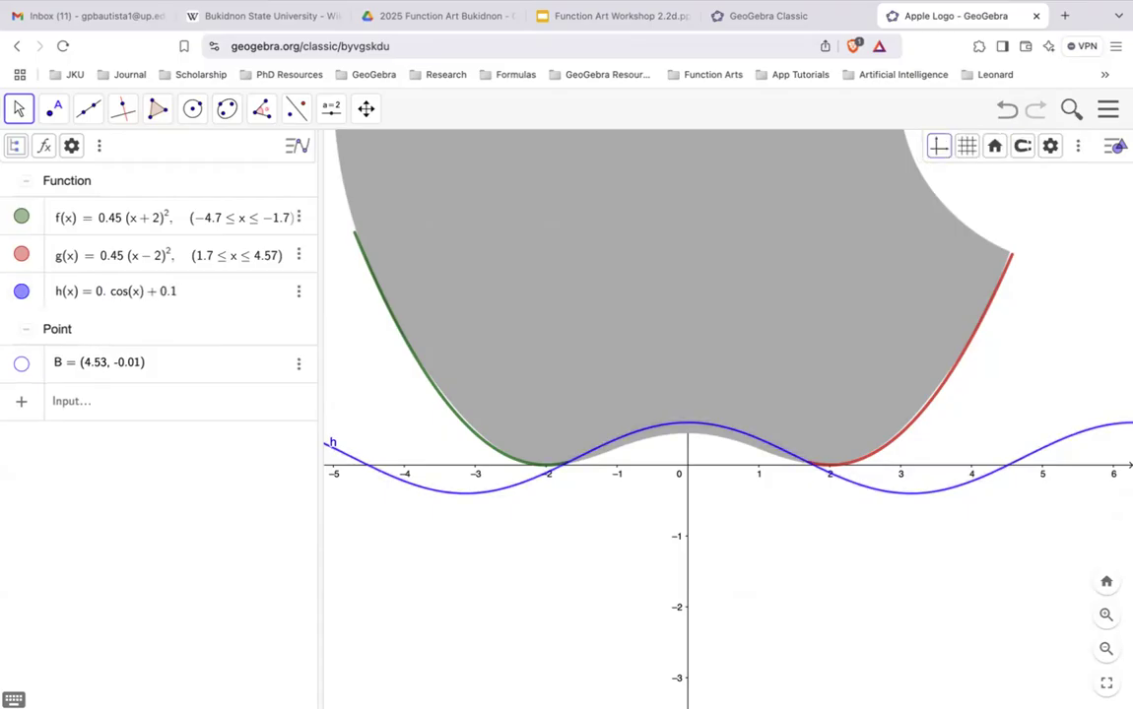
type("4")
key("Return")
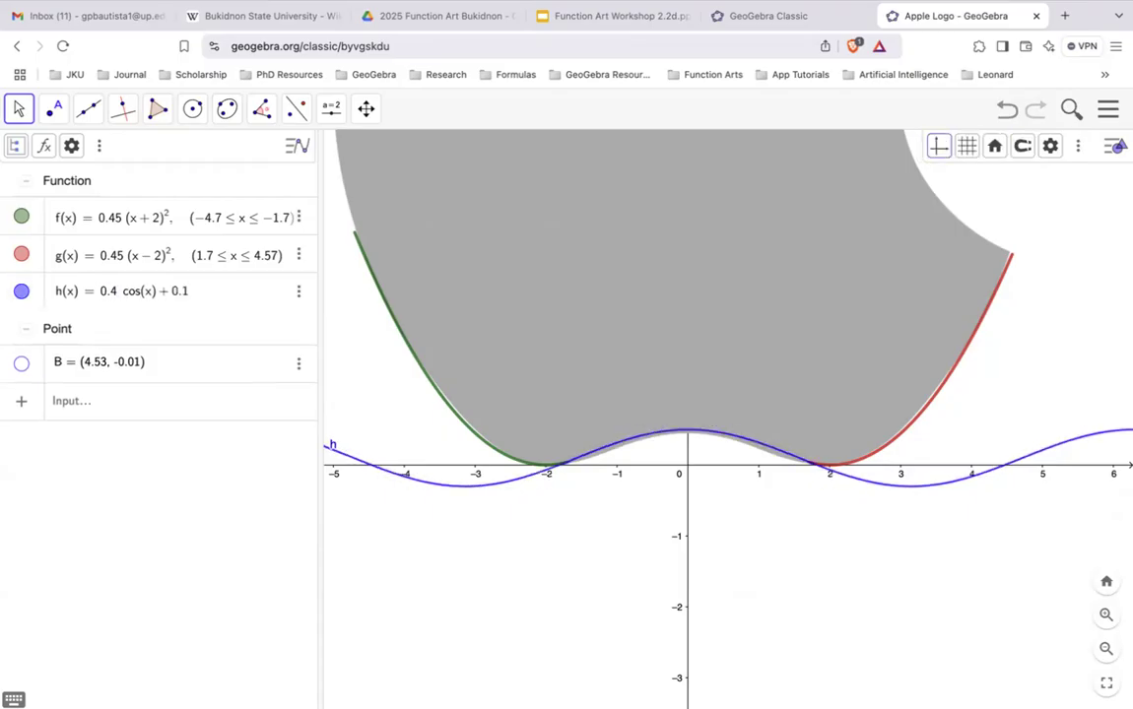
Reduce the cosine coefficient of h(x) to 0.3
left_click(112, 294)
key("BackSpace")
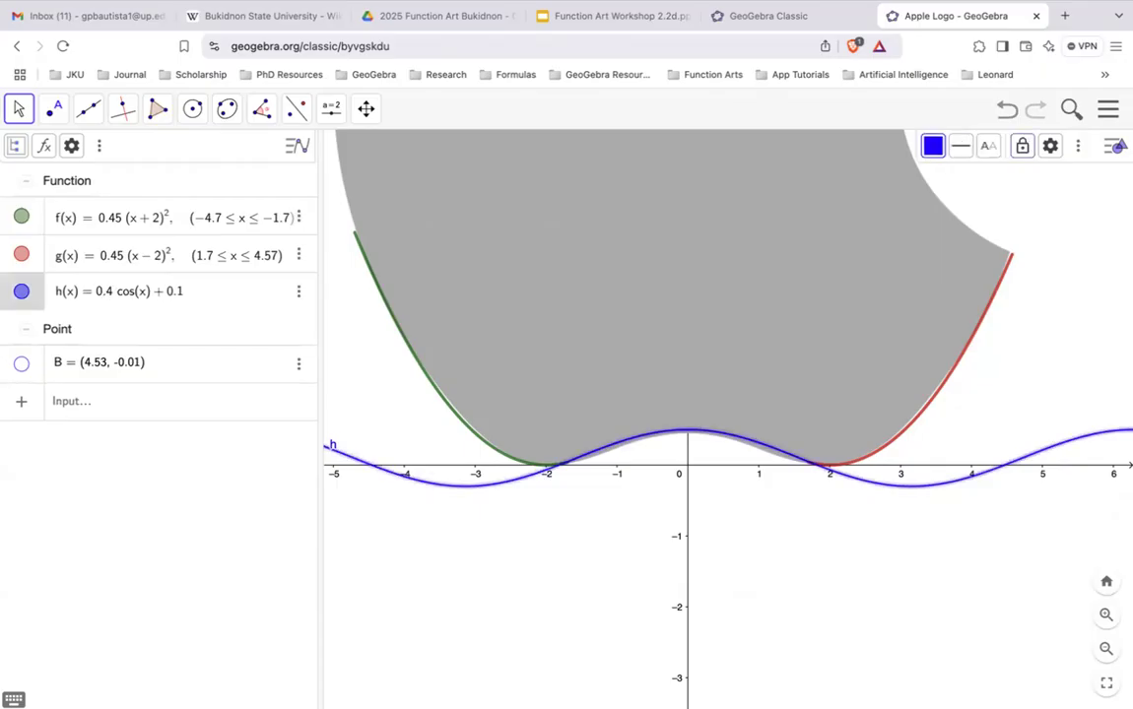
type("3")
key("Return")
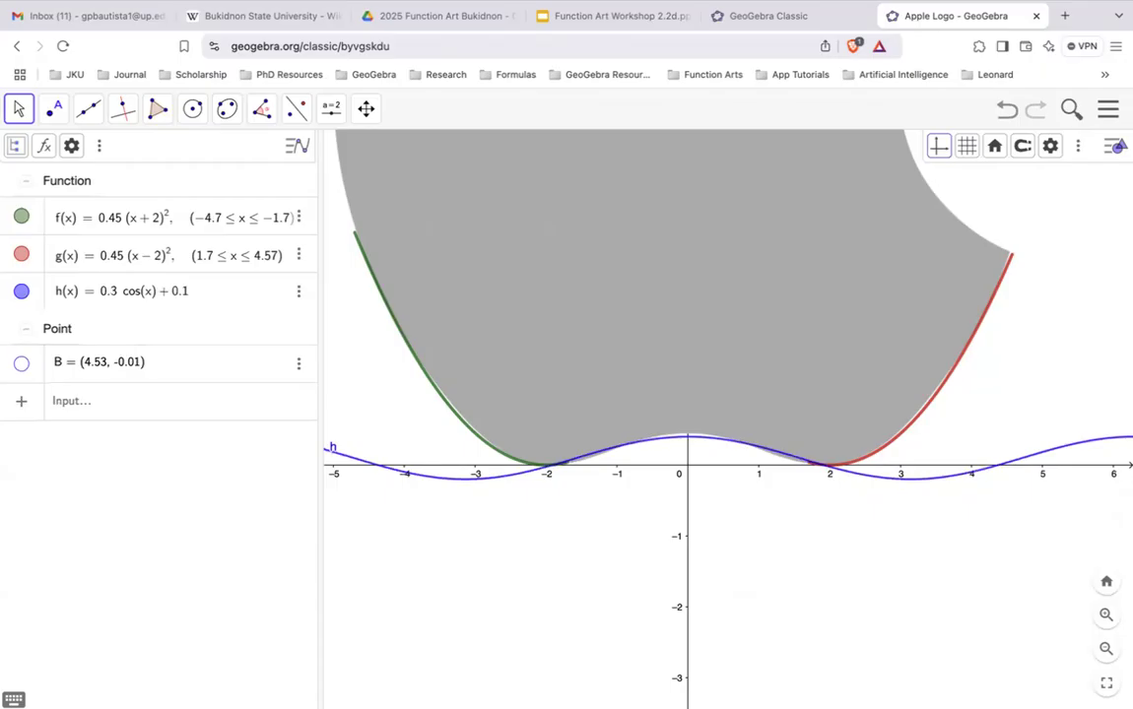
Fit h(x) to the apple's bottom indentation by setting its cosine coefficient to 0.35
left_click(112, 293)
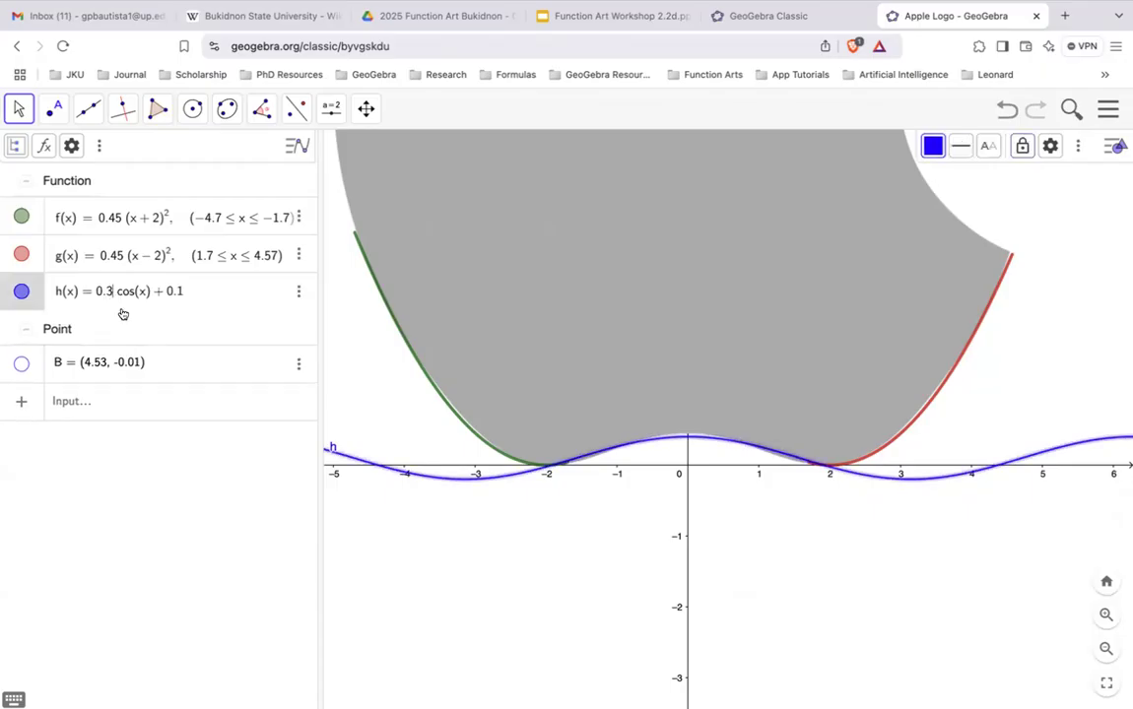
type("5")
key("Return")
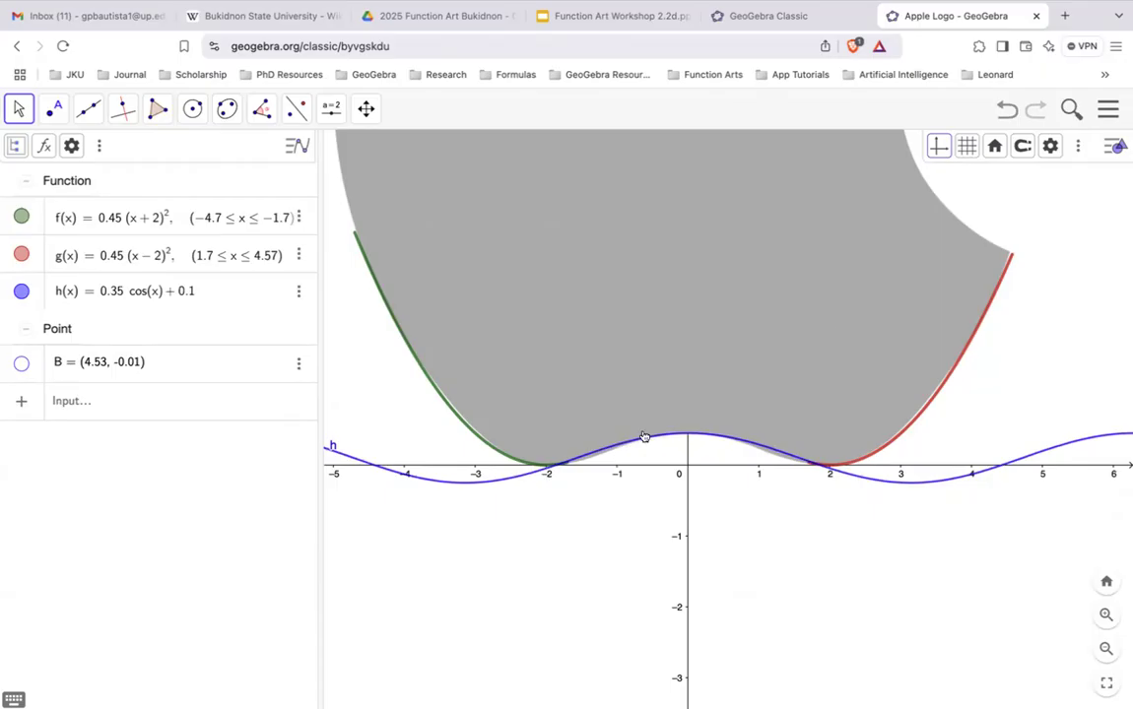
Increase the line thickness of the h(x) curve and deselect it
left_click(951, 472)
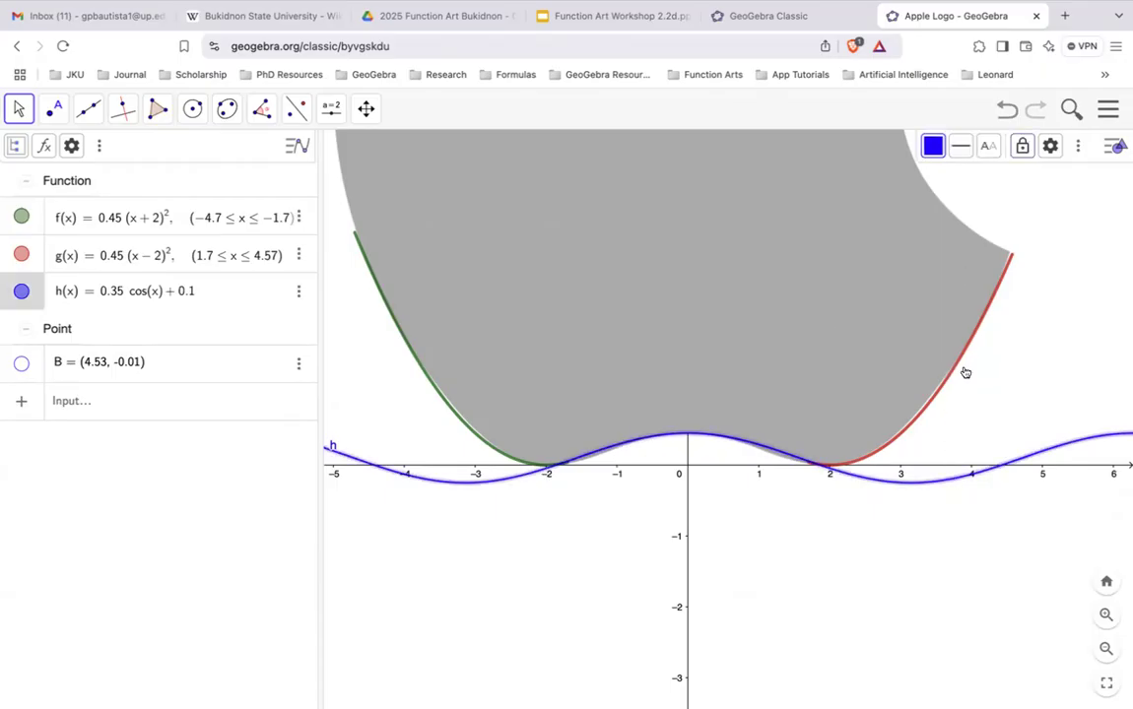
left_click(960, 146)
left_click_drag(991, 202, 1012, 204)
left_click(1013, 387)
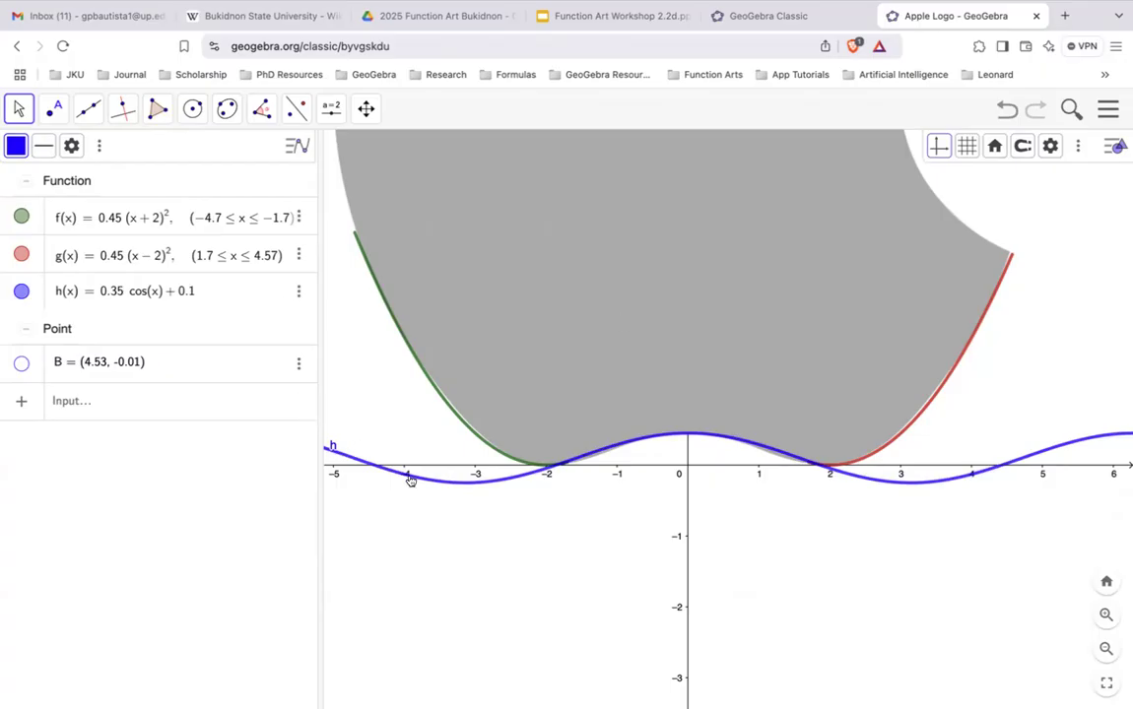
scroll(595, 506, "down", 3)
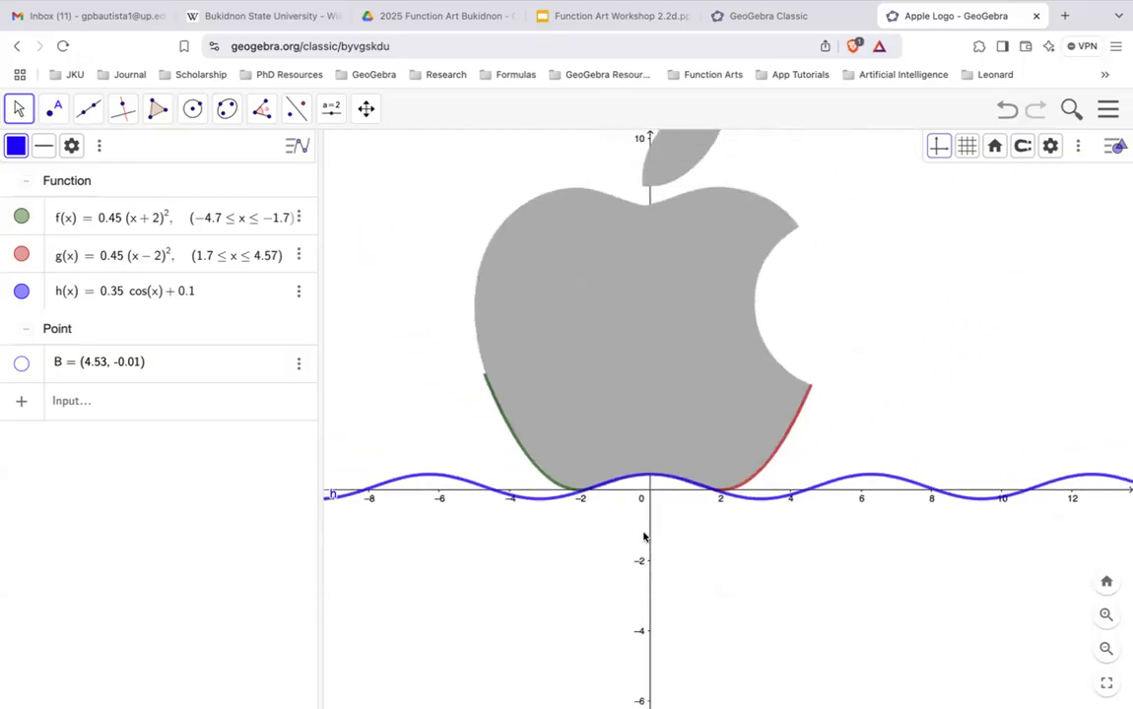
scroll(643, 536, "down", 4)
scroll(643, 535, "up", 2)
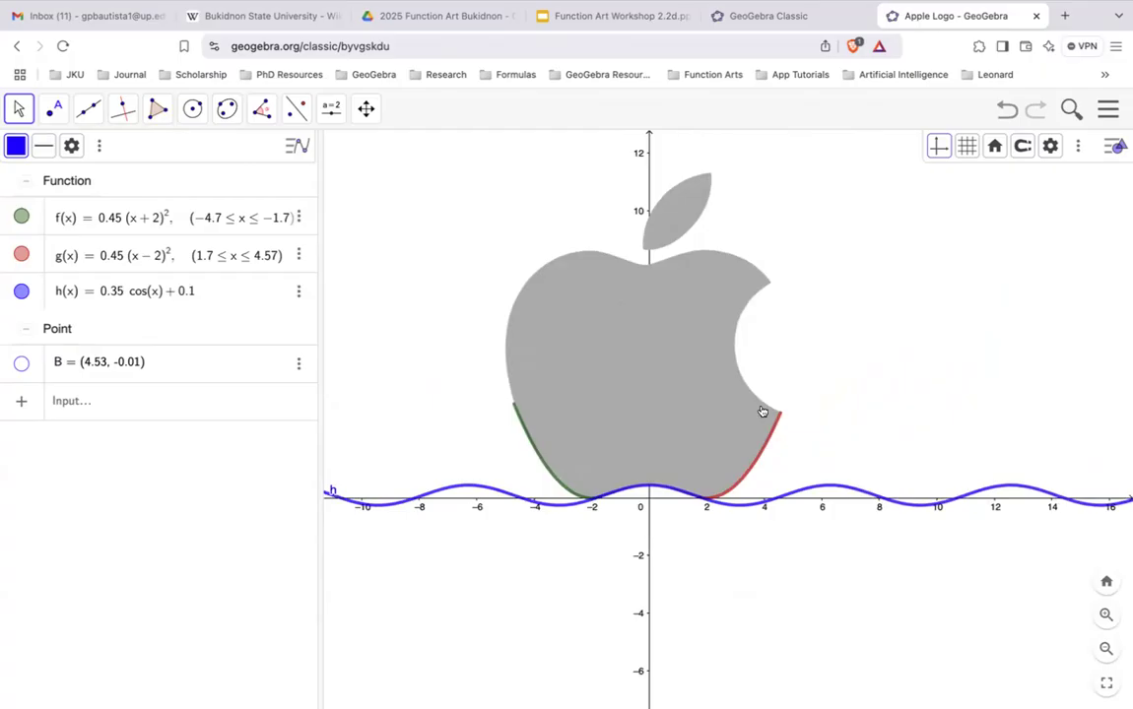
left_click_drag(893, 306, 983, 303)
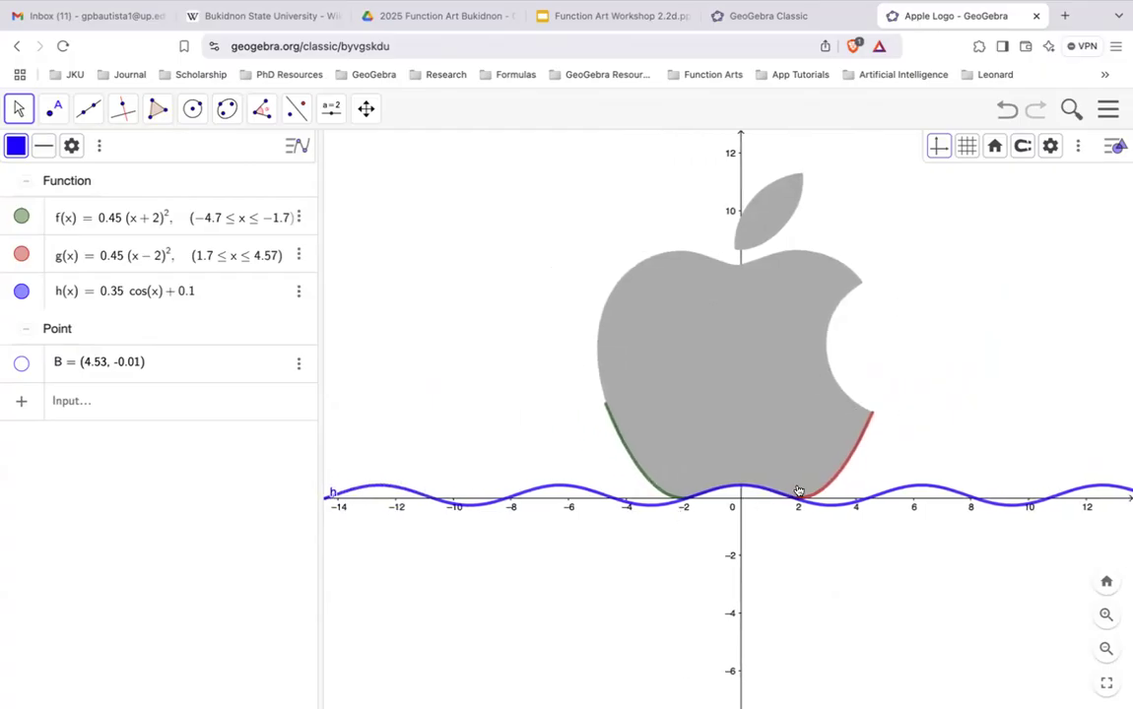
left_click(844, 431)
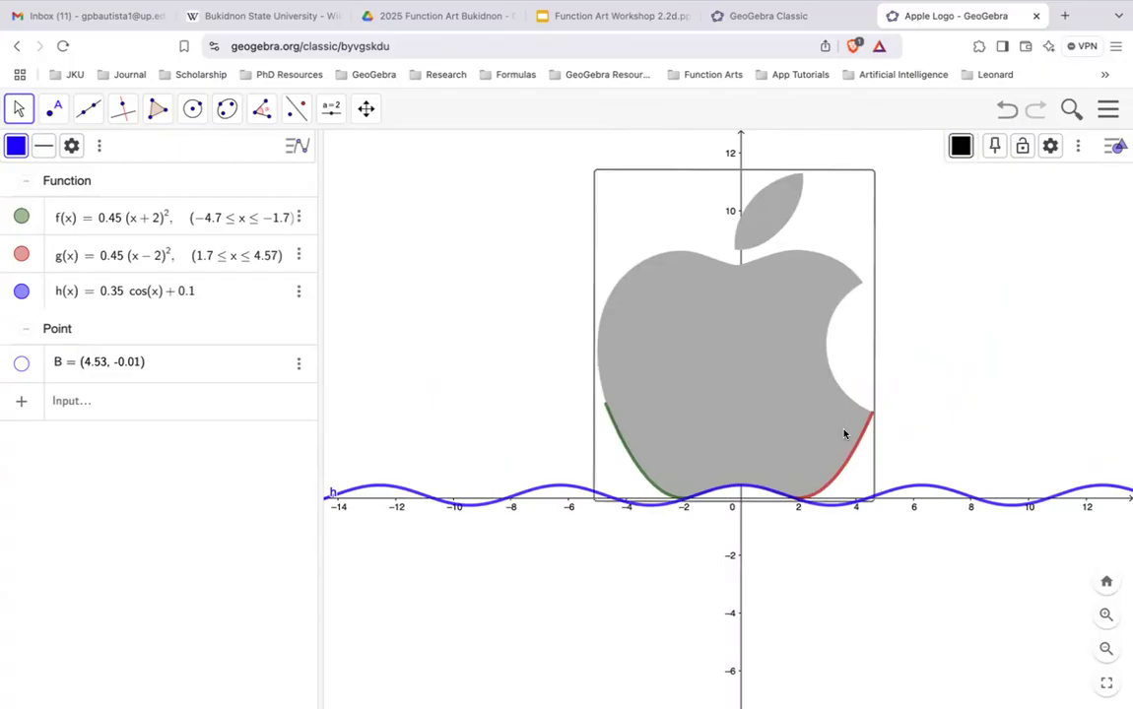
Restrict h(x) to the domain −2 ≤ x < 2 along the apple's bottom indentation
left_click(990, 316)
scroll(991, 319, "up", 2)
left_click_drag(896, 421, 963, 329)
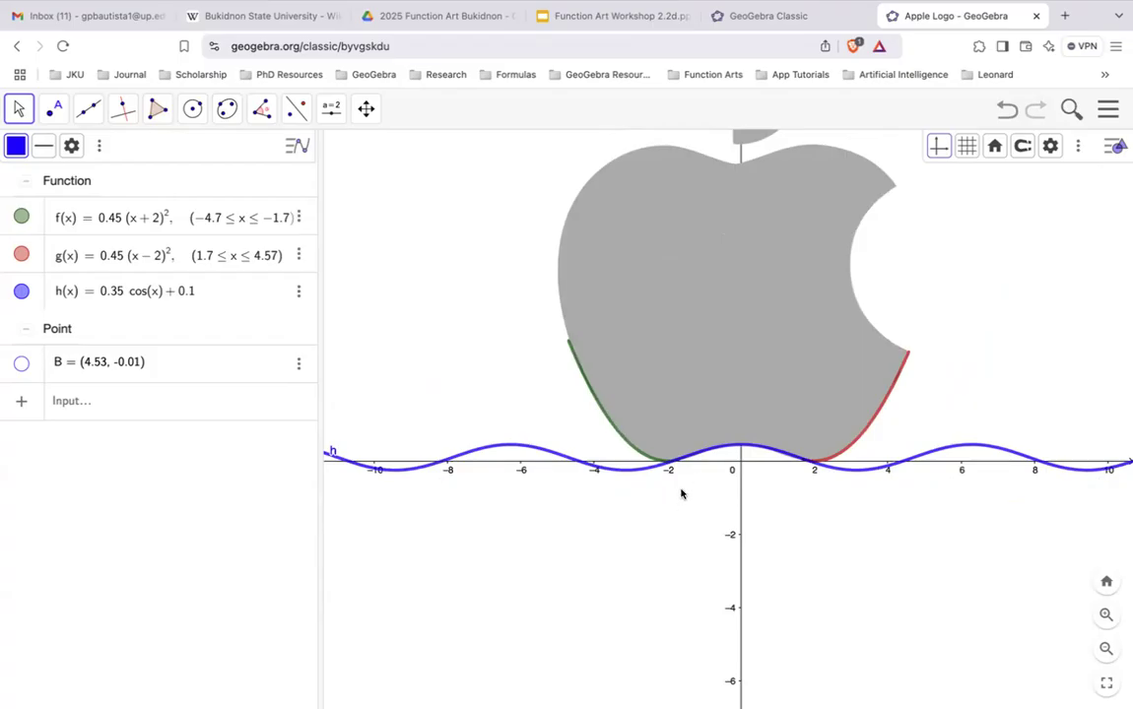
scroll(928, 405, "up", 2)
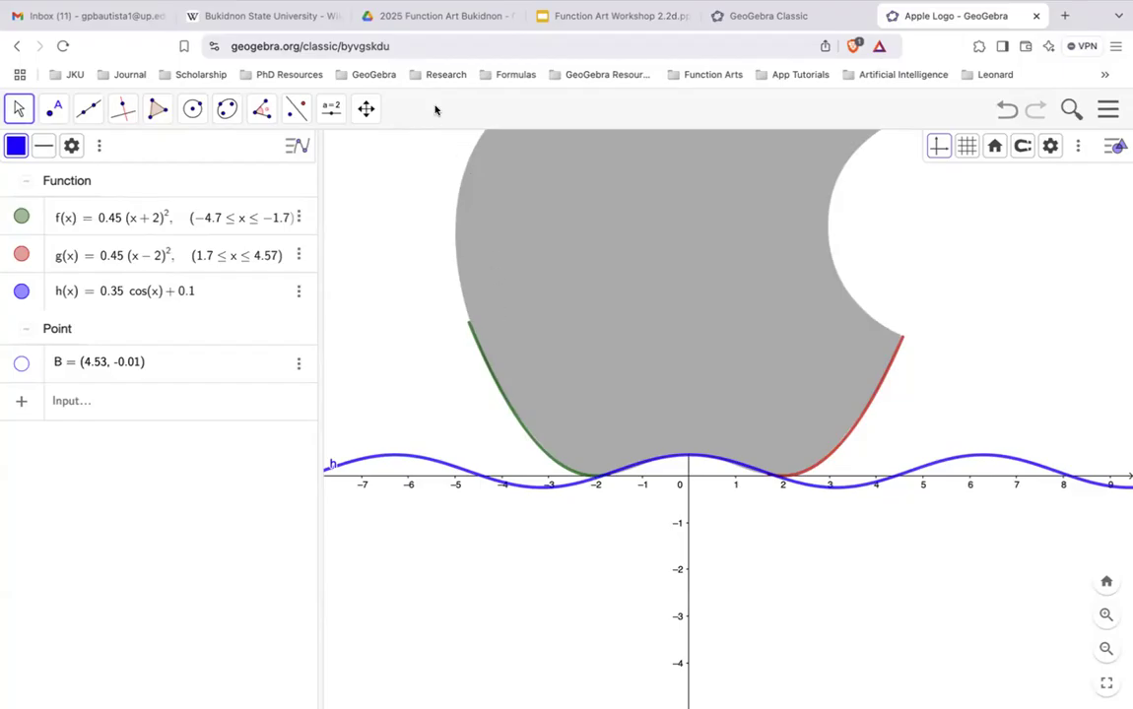
left_click(209, 293)
type(", <")
type("x")
key("Left")
type("<")
type("=")
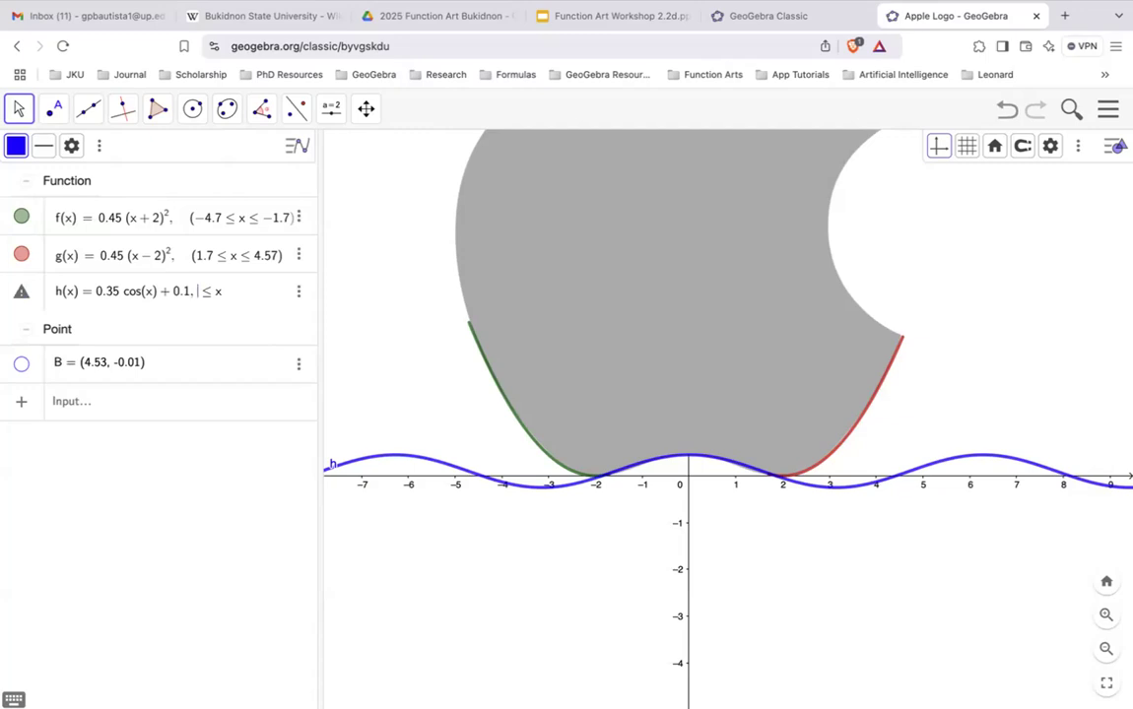
type("-2")
key("Right")
key("Right")
type("<")
type("-2")
key("BackSpace")
key("BackSpace")
type("2")
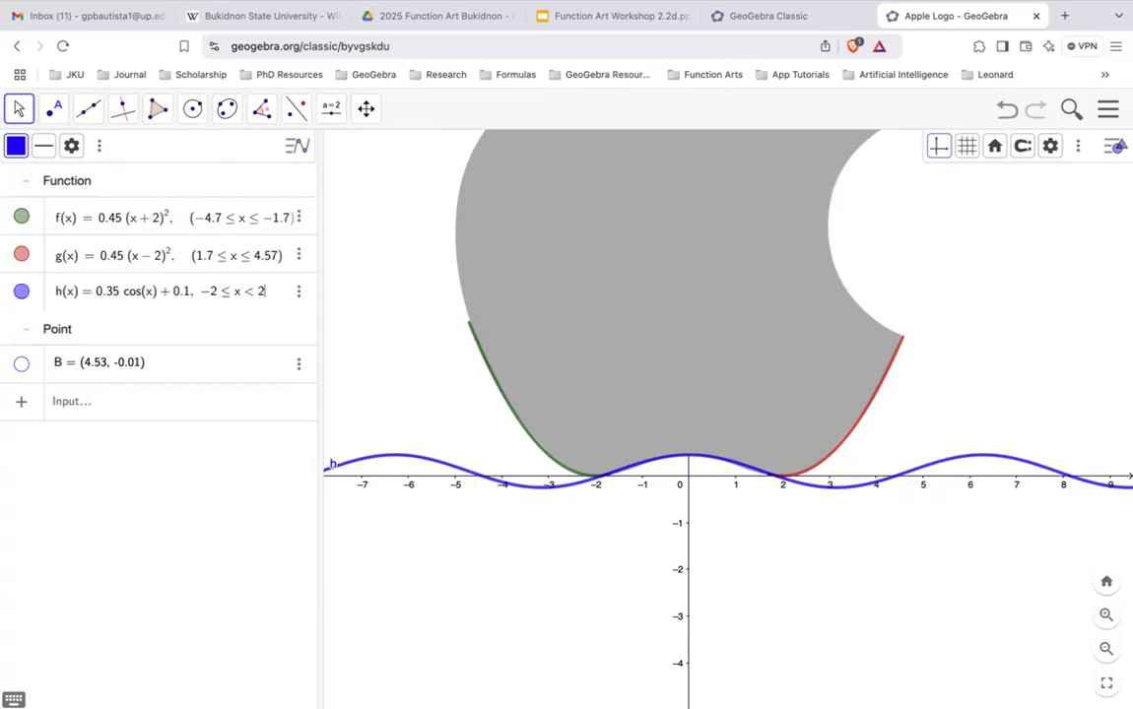
key("Return")
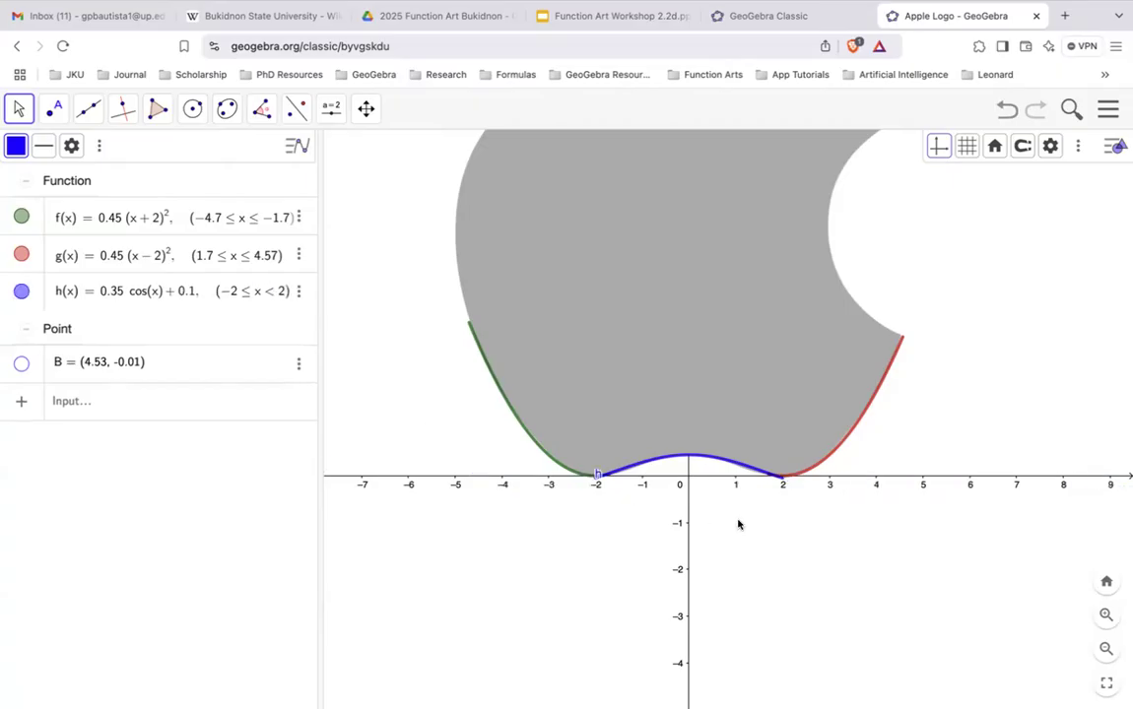
Set the lower bound of h(x)'s domain to −1.7 so the curve meets the green parabola f(x)
scroll(737, 524, "up", 4)
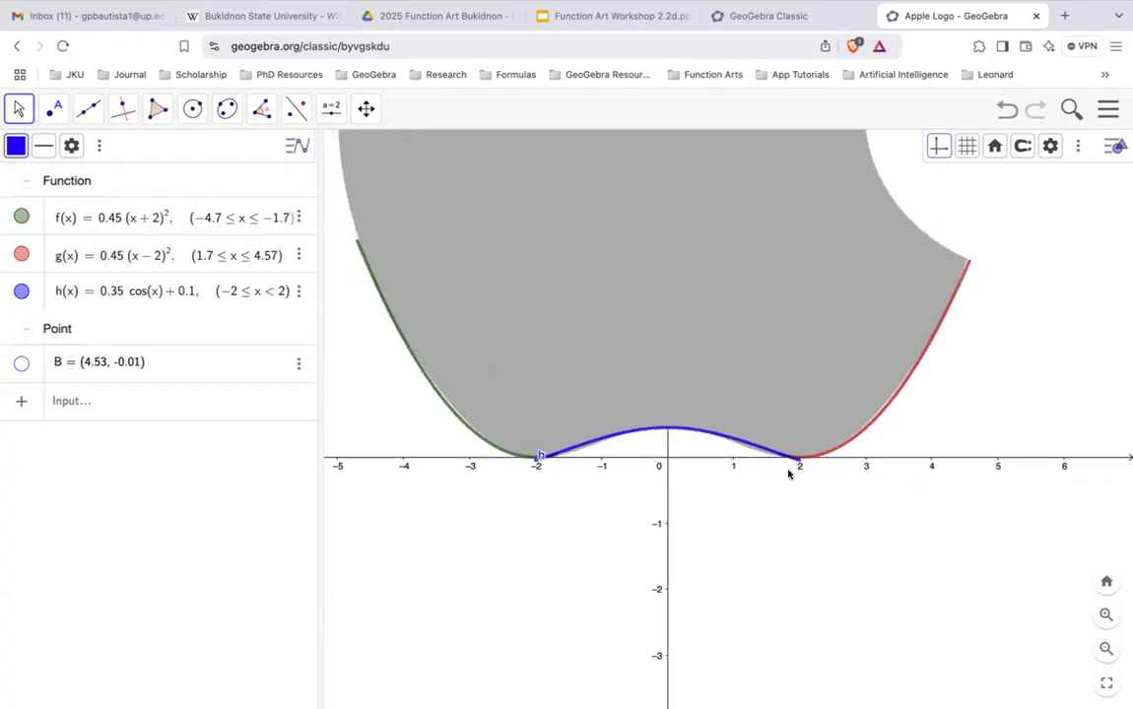
scroll(800, 463, "up", 5)
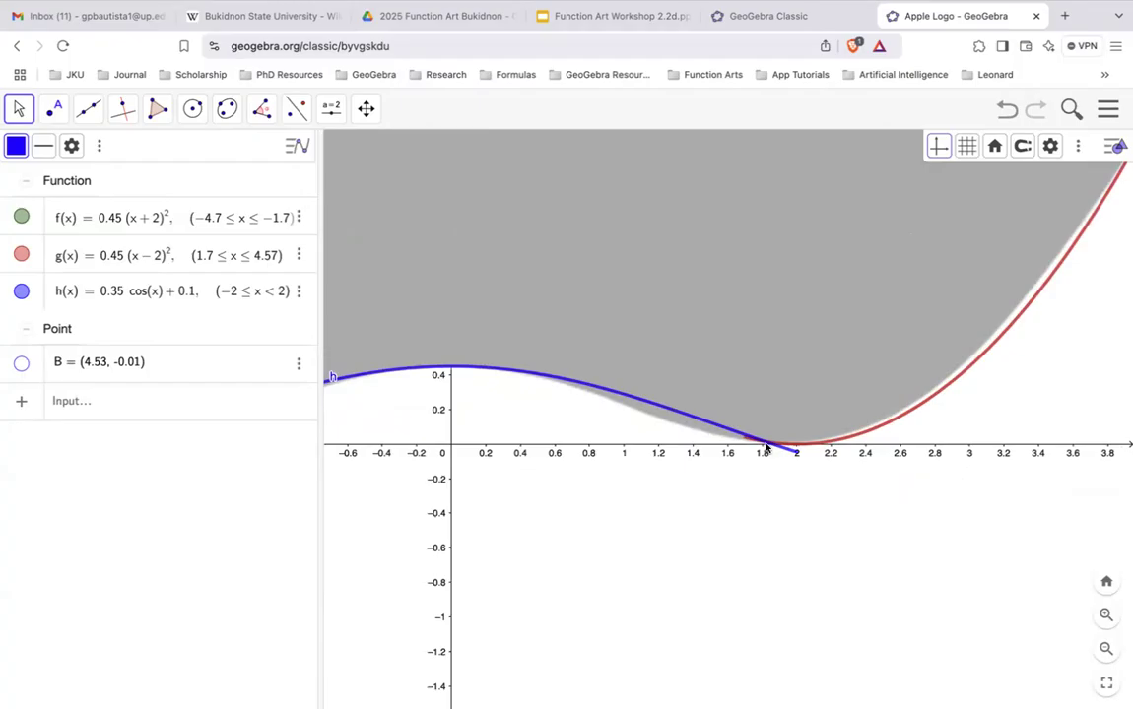
scroll(766, 449, "down", 1)
scroll(766, 449, "down", 6)
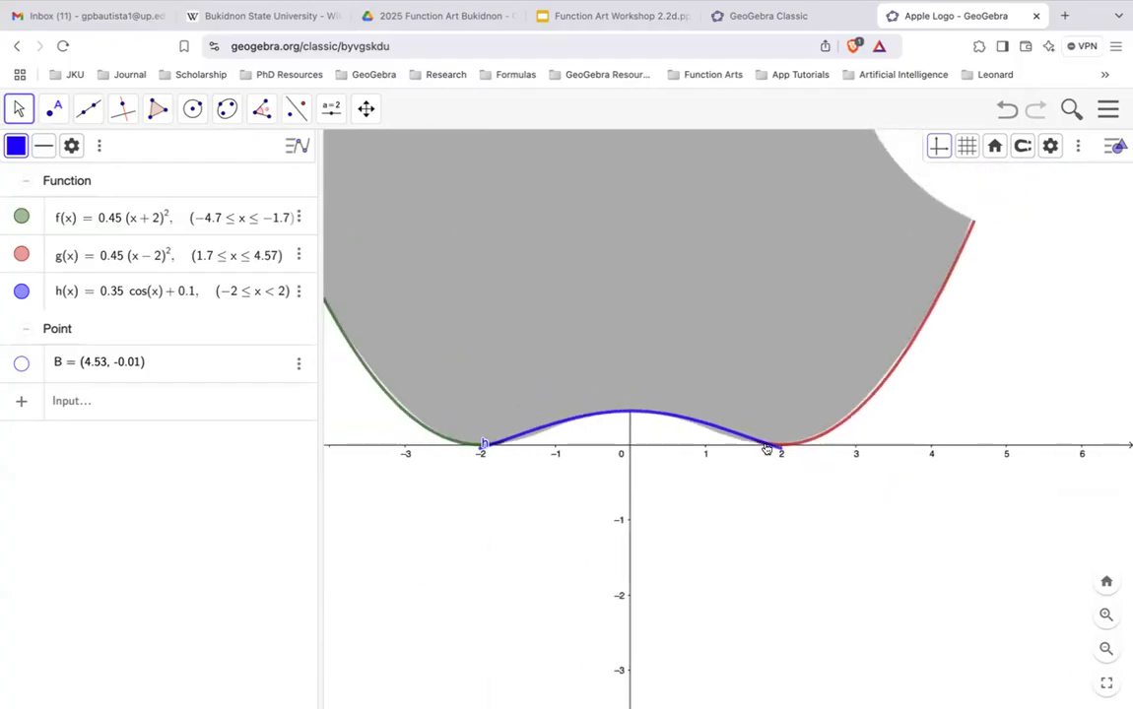
scroll(784, 479, "down", 1)
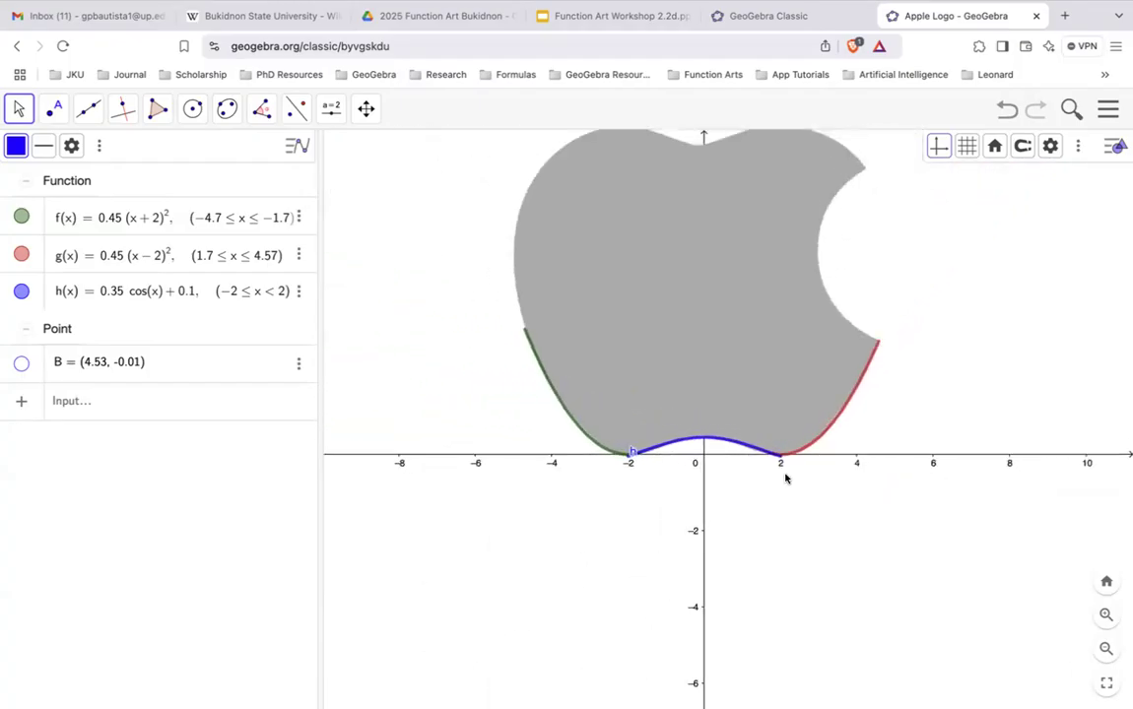
scroll(785, 478, "up", 1)
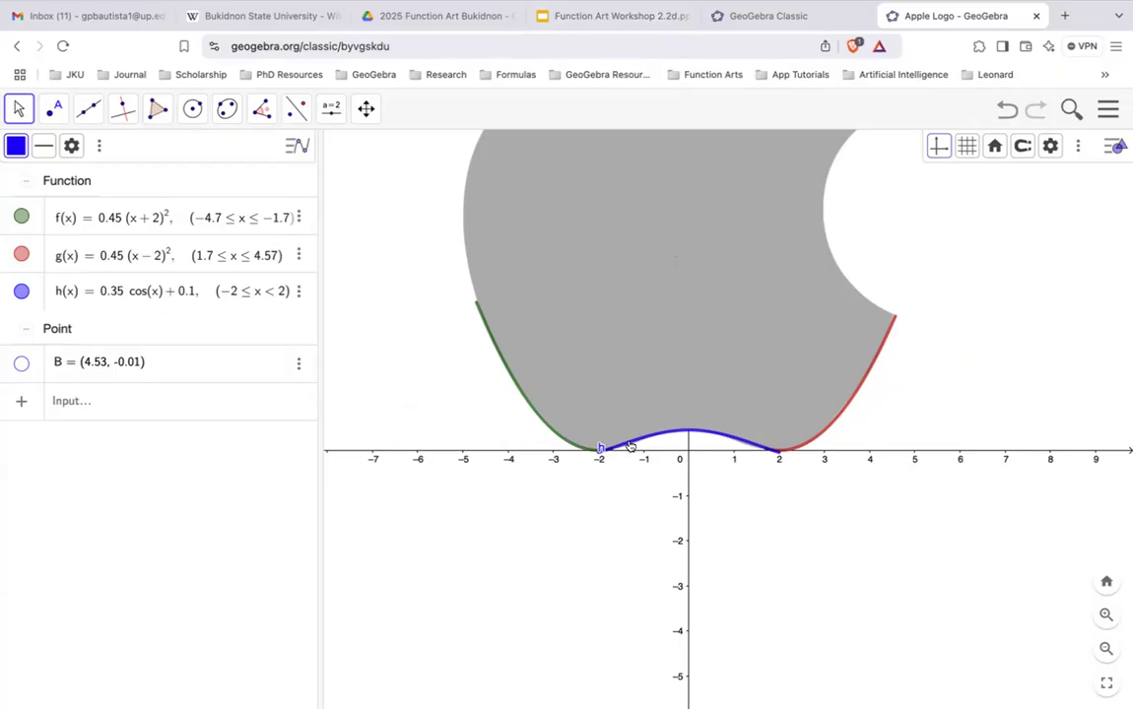
left_click(266, 290)
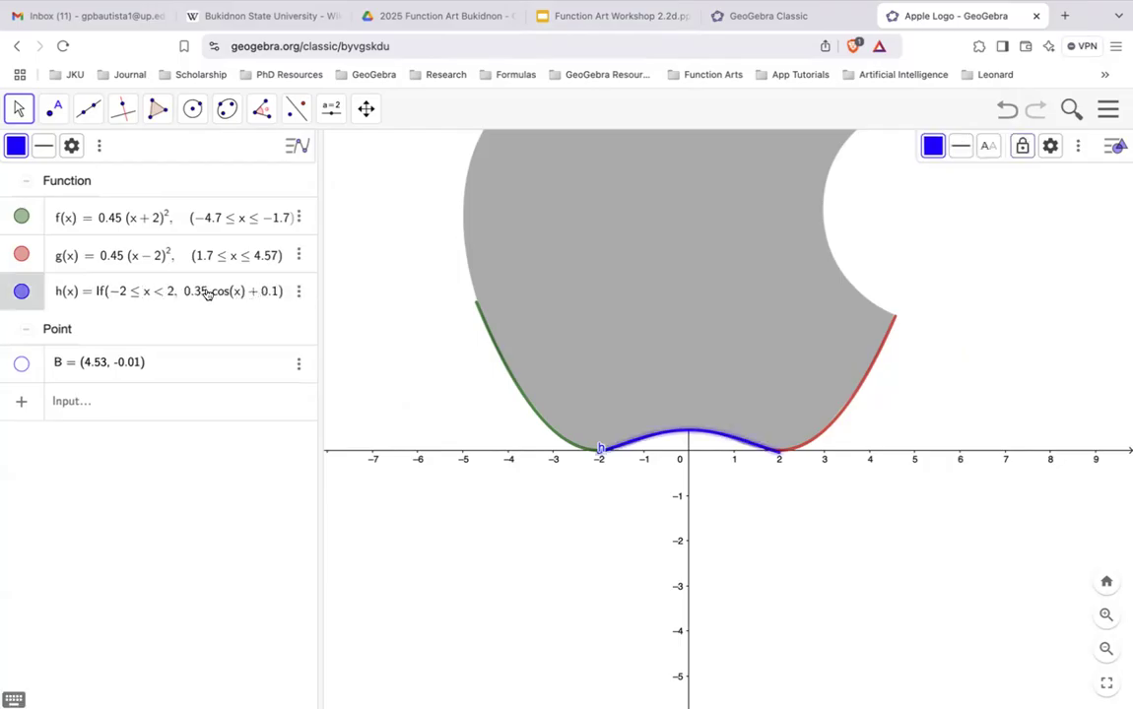
left_click(125, 292)
key("BackSpace")
type("1")
key("Return")
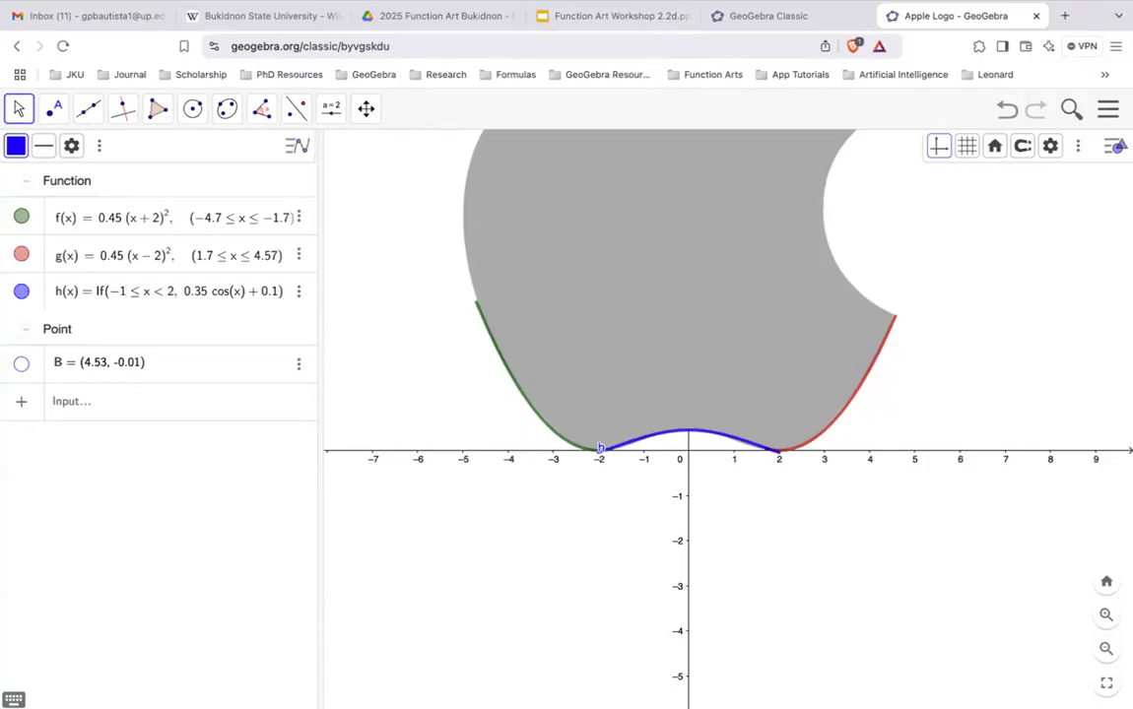
type(".7")
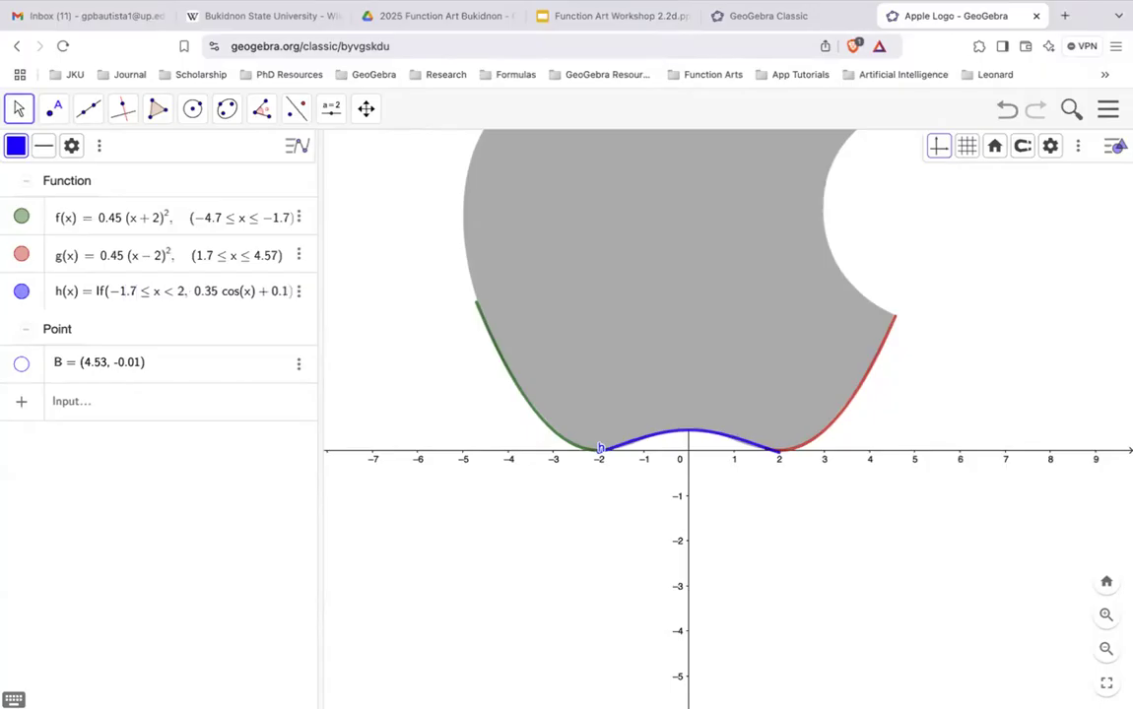
key("Return")
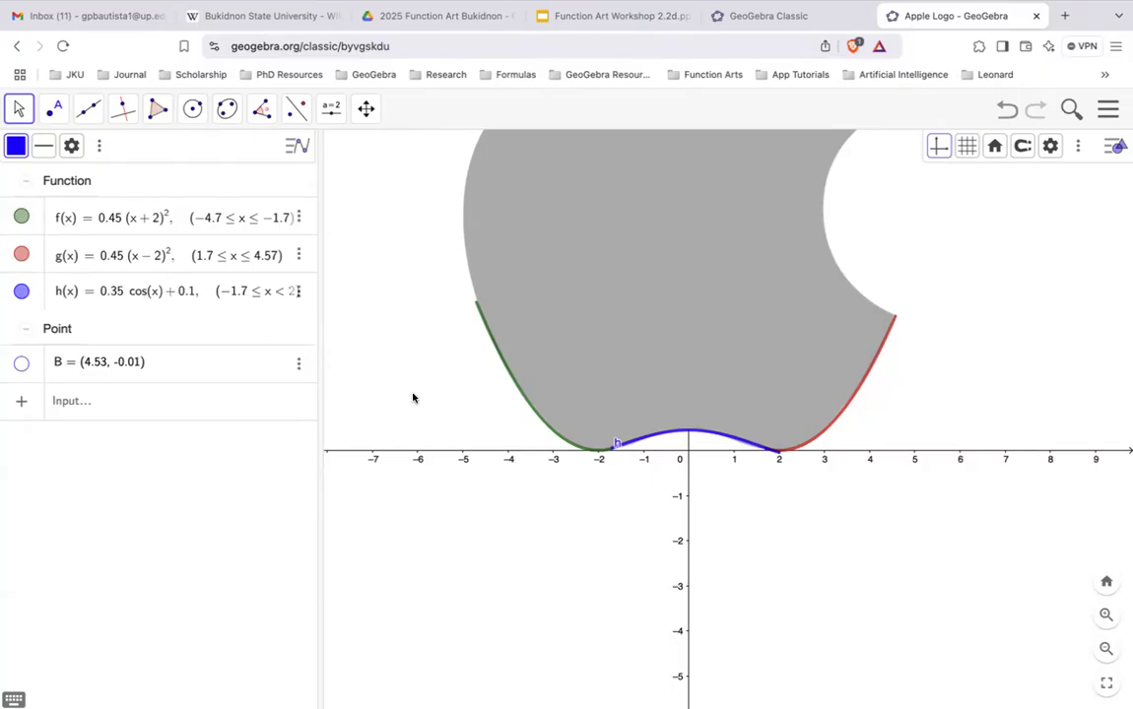
Move the h label below the x-axis, and hide the h(x) curve and show it again
right_click(616, 495)
left_click(661, 555)
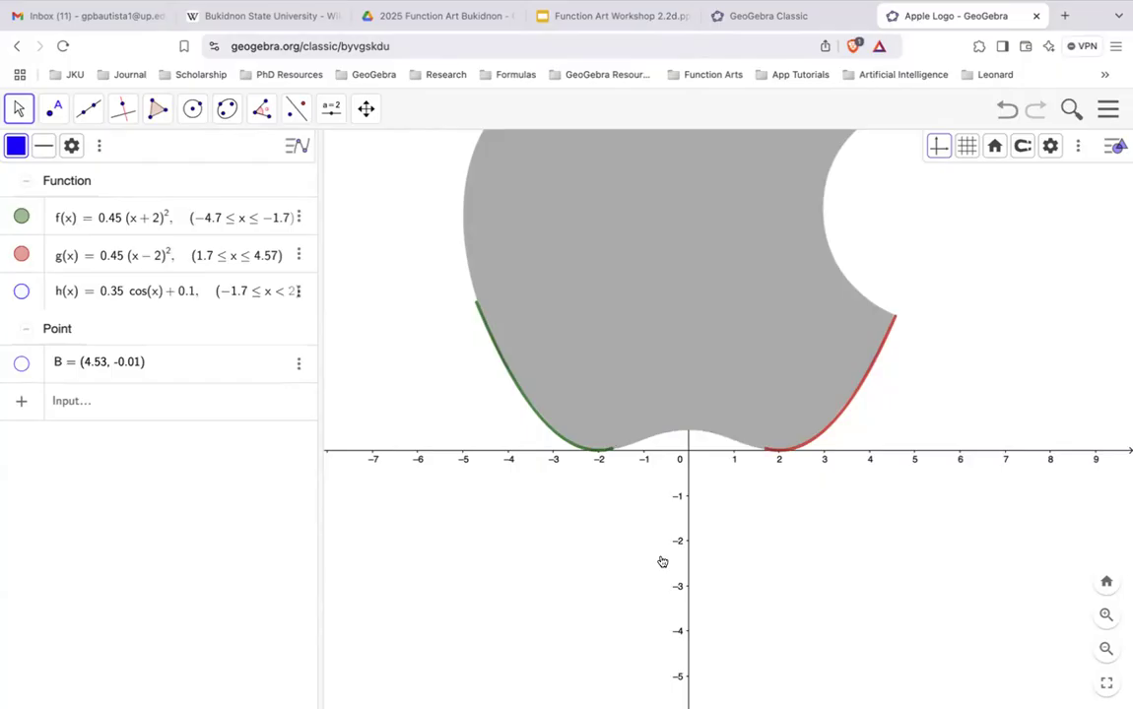
left_click(21, 292)
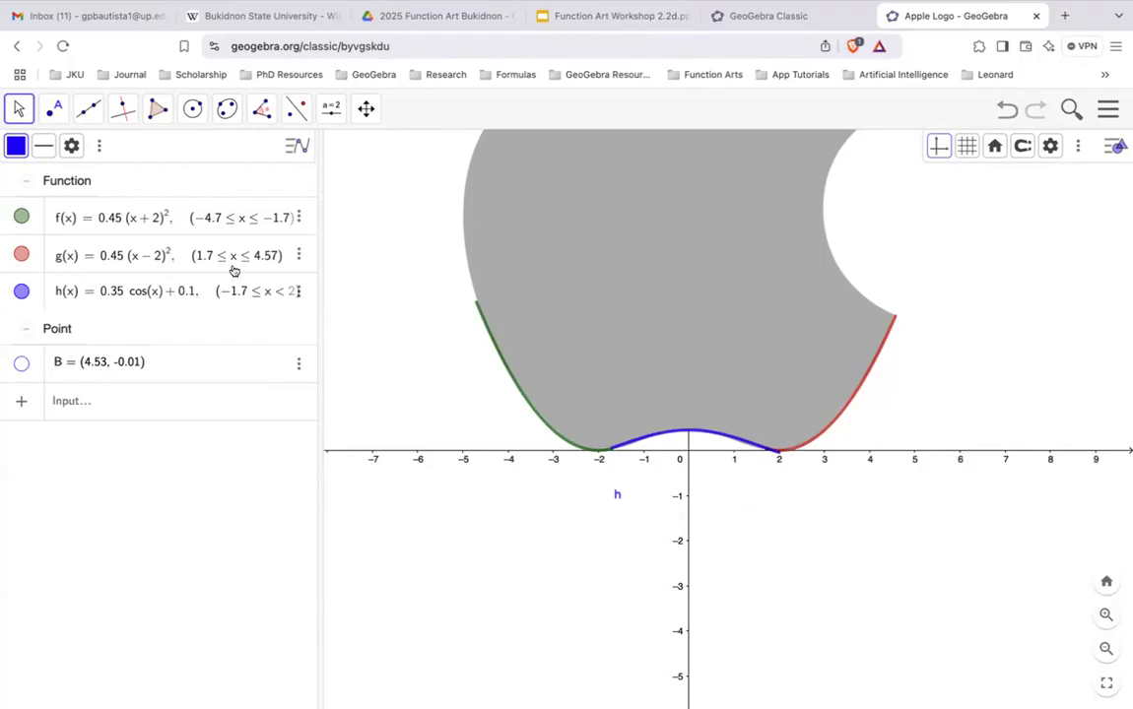
Set the upper bound of h(x)'s domain to 1.7 so the curve meets the red parabola g(x)
left_click(254, 286)
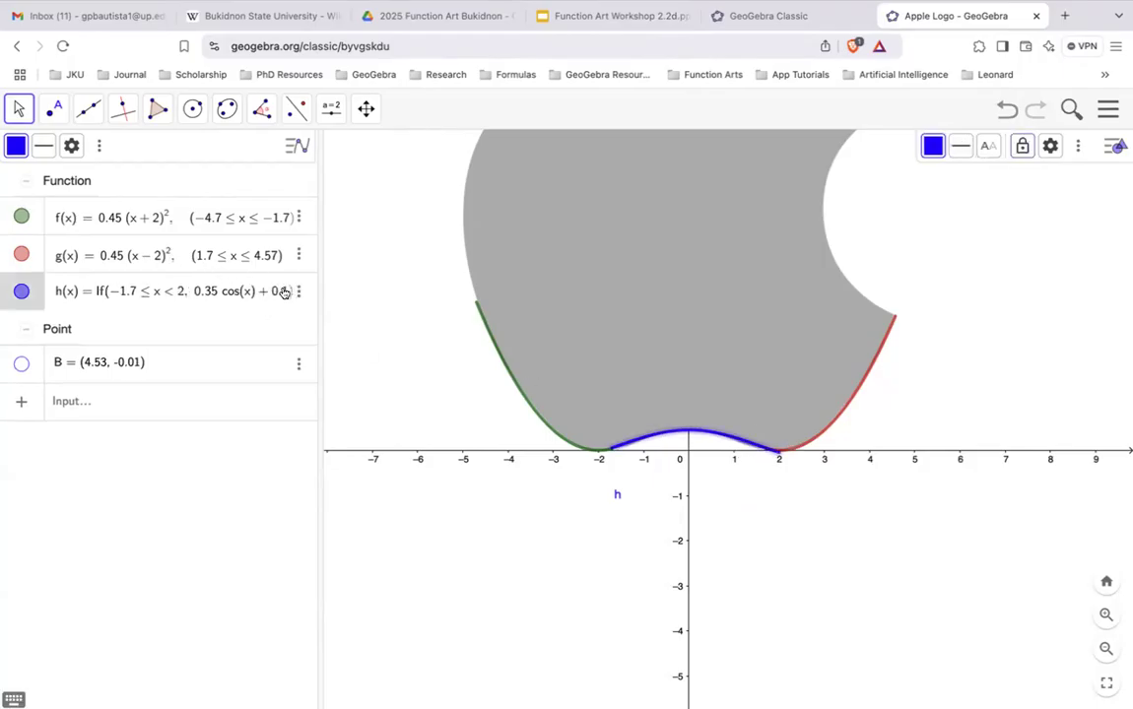
left_click(182, 299)
type("-")
key("Return")
key("ctrl+z")
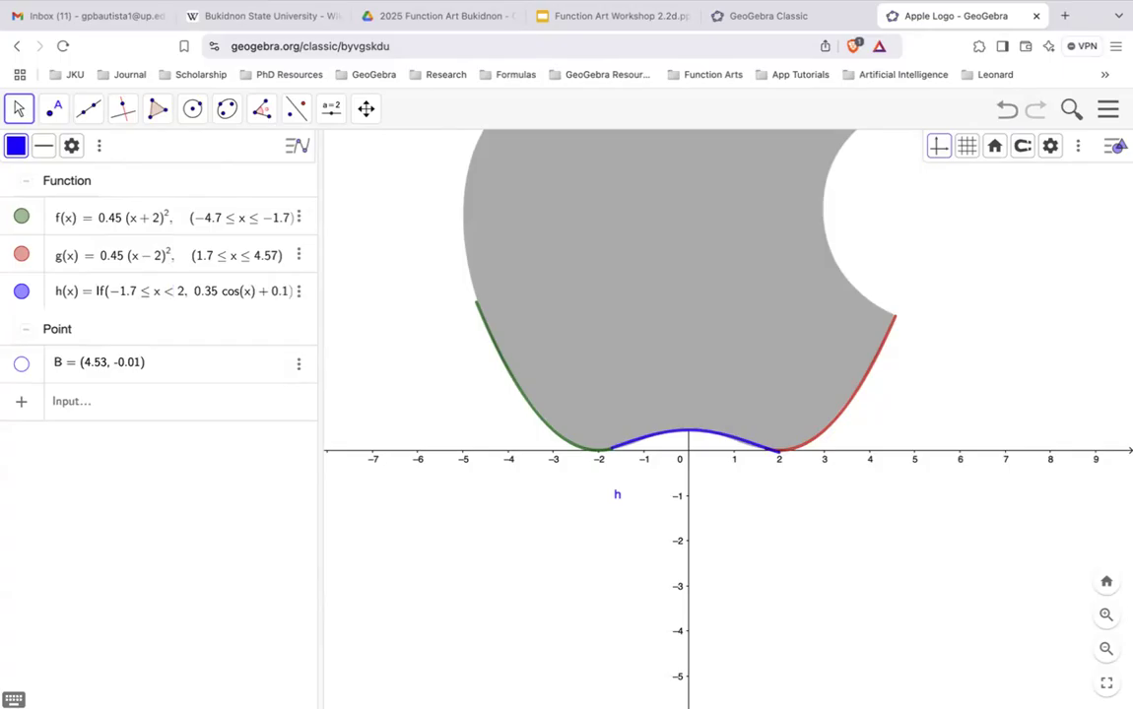
key("BackSpace")
type("1.7")
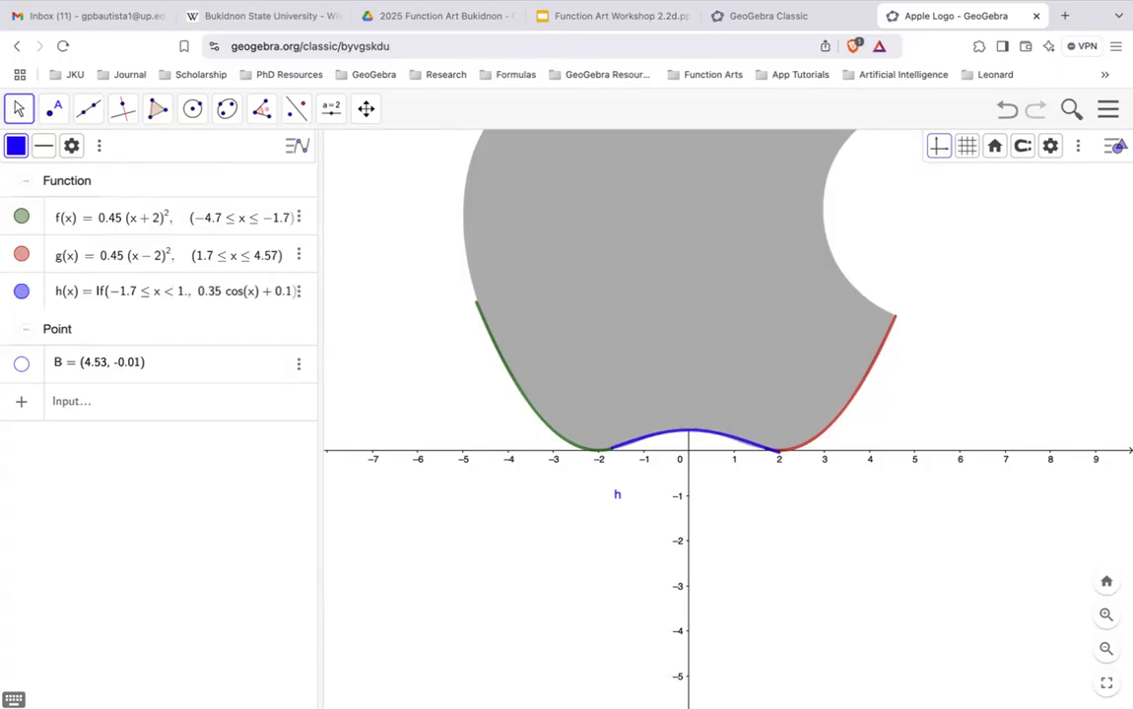
key("Return")
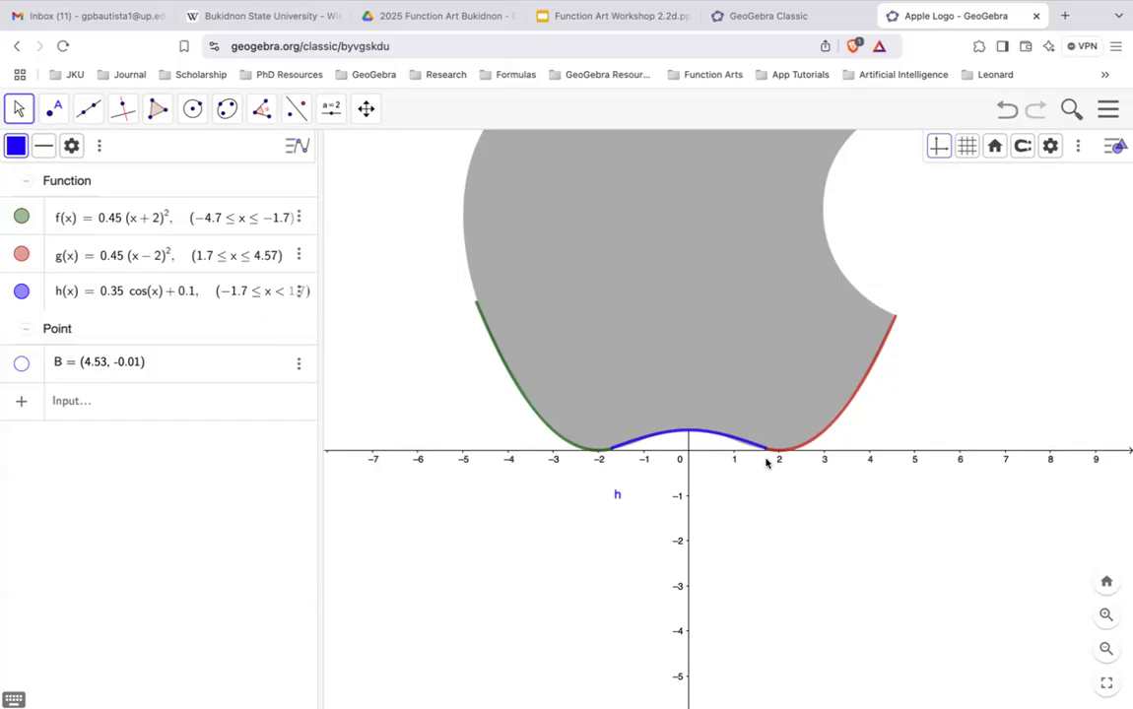
scroll(766, 461, "down", 2)
left_click_drag(988, 275, 930, 371)
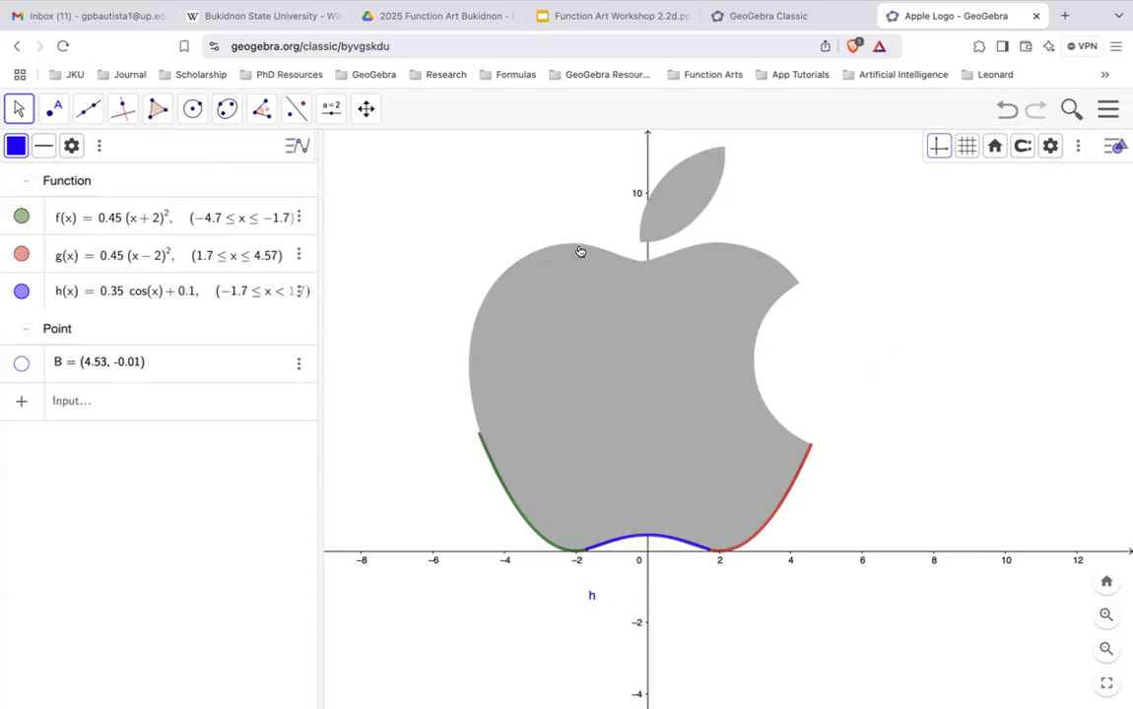
left_click(197, 114)
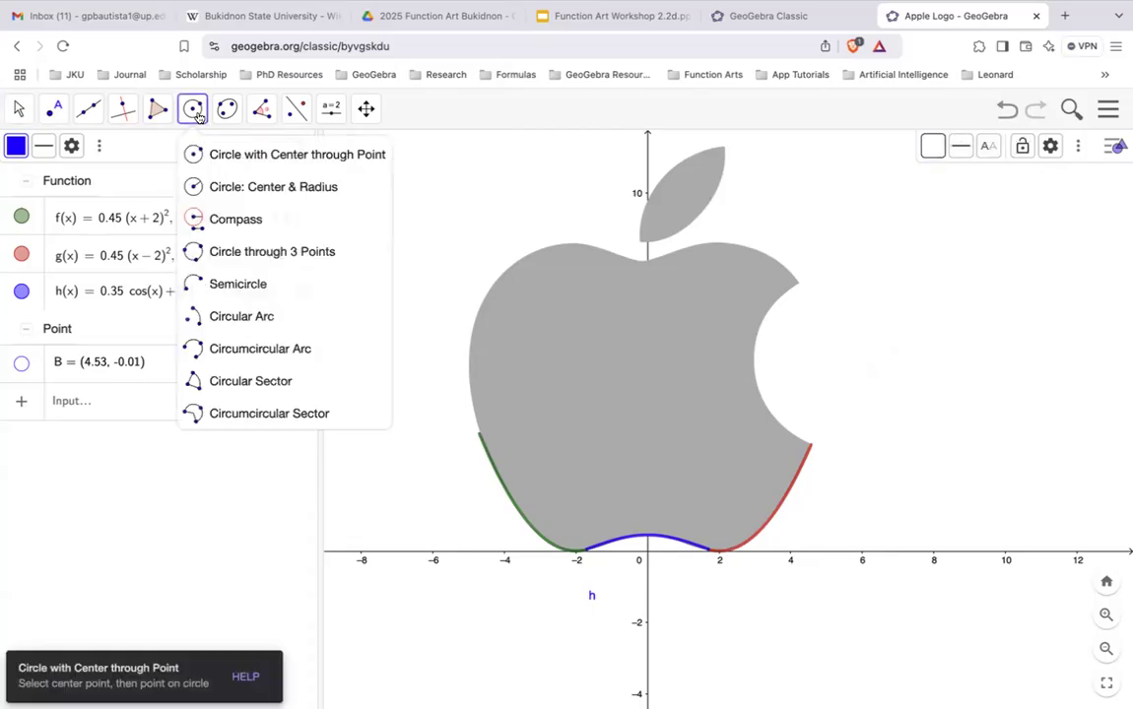
left_click(228, 338)
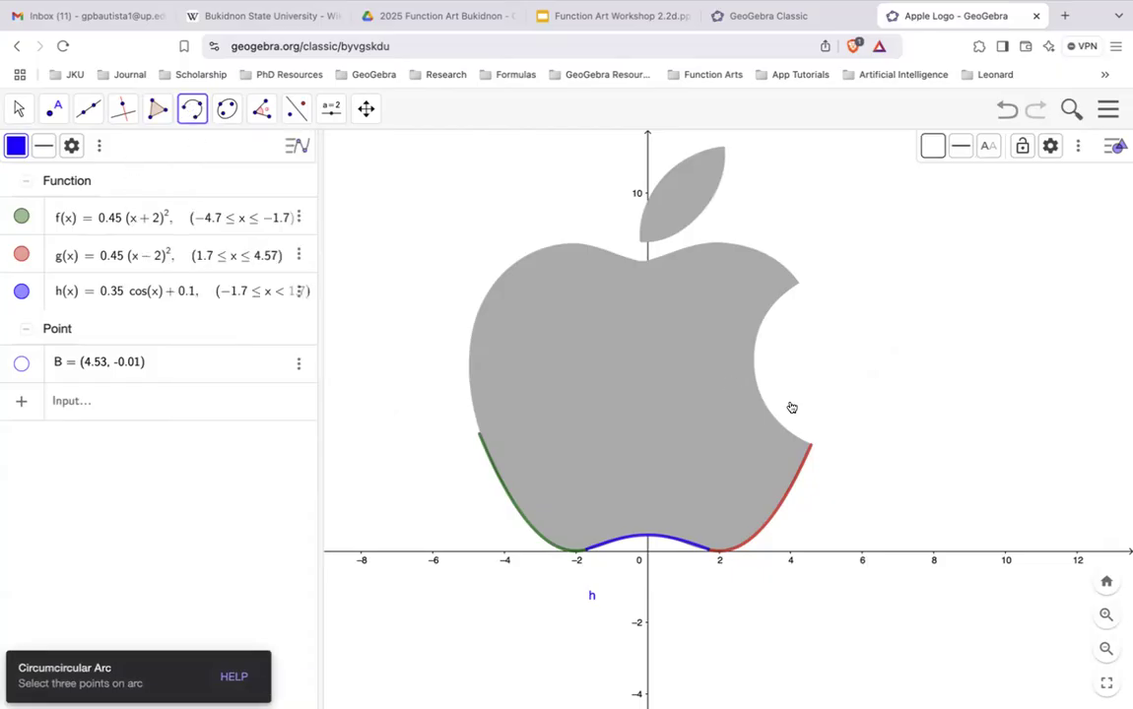
left_click(186, 113)
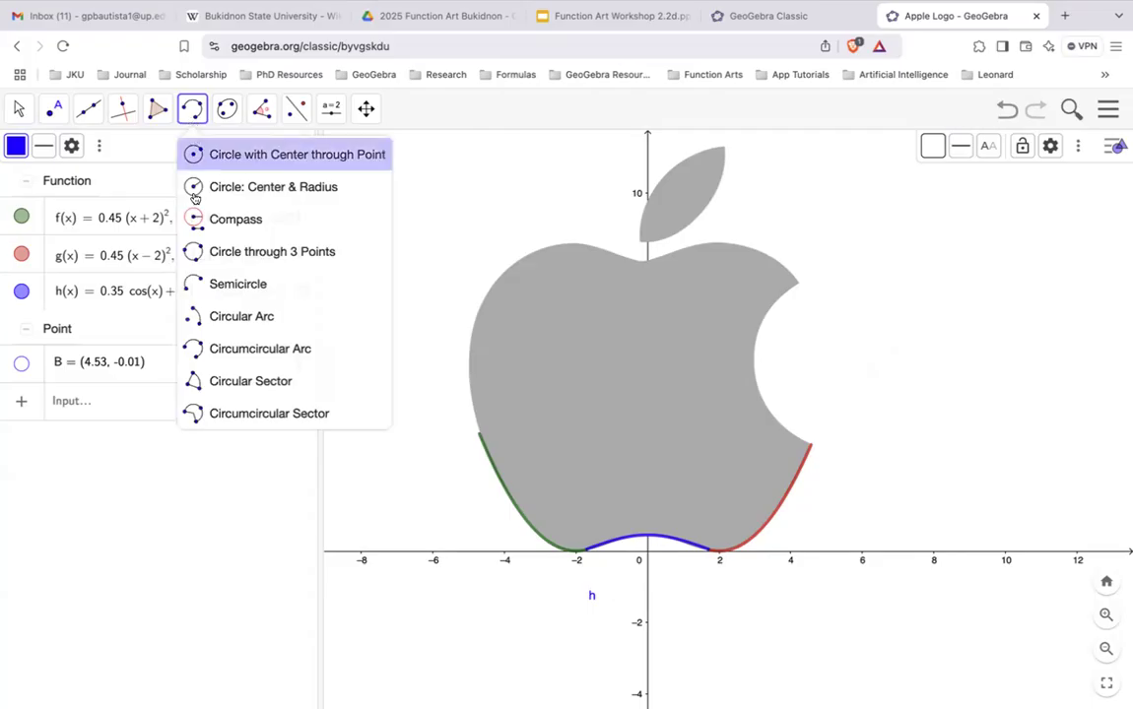
left_click(246, 350)
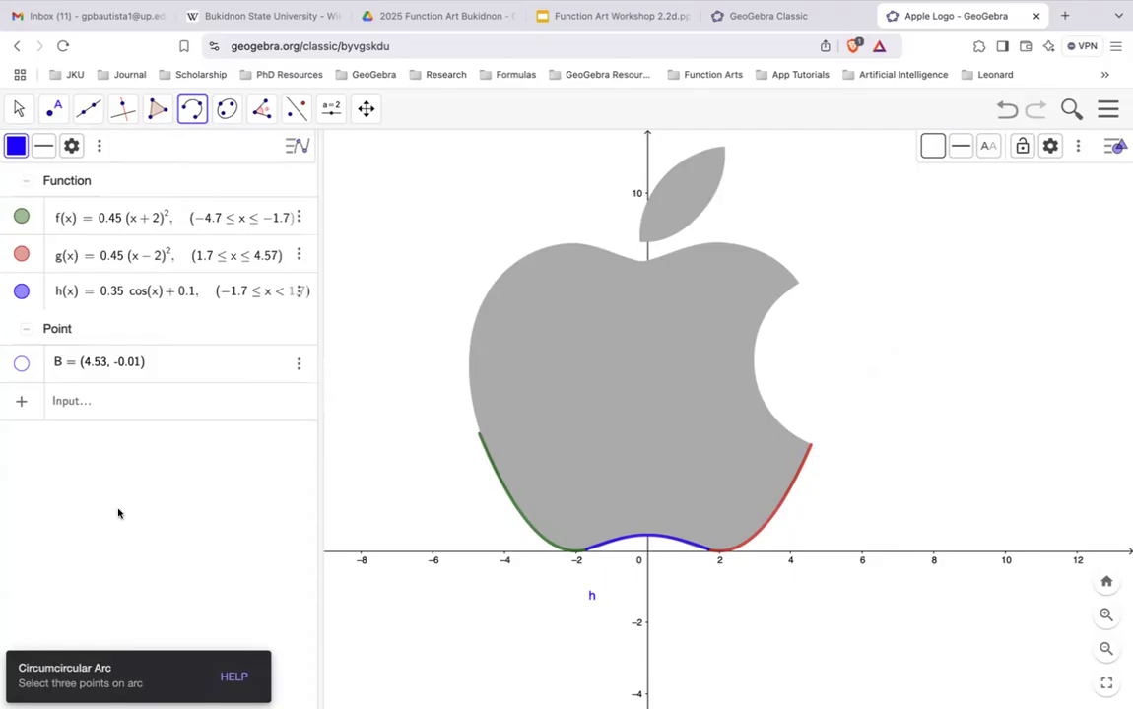
Place points on the bite's upper tip, inner edge and lower tip, at about (4.22, 7.47), (3.1, 4.7) and (4.58, 3.04)
left_click(54, 109)
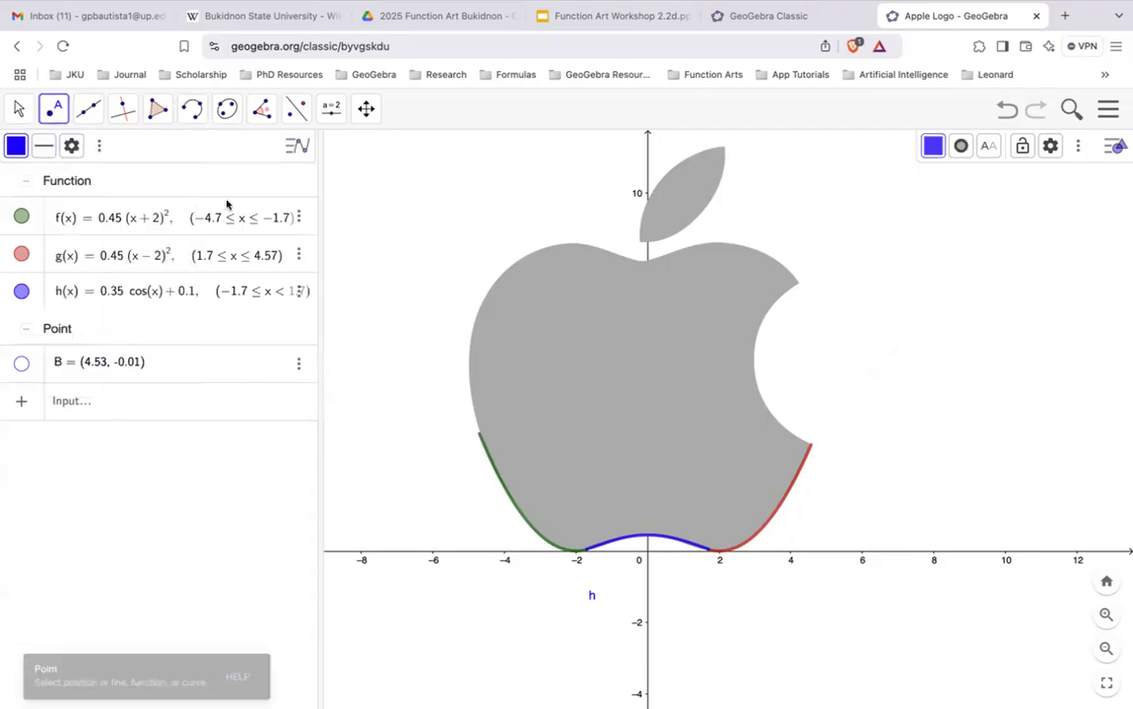
left_click(798, 284)
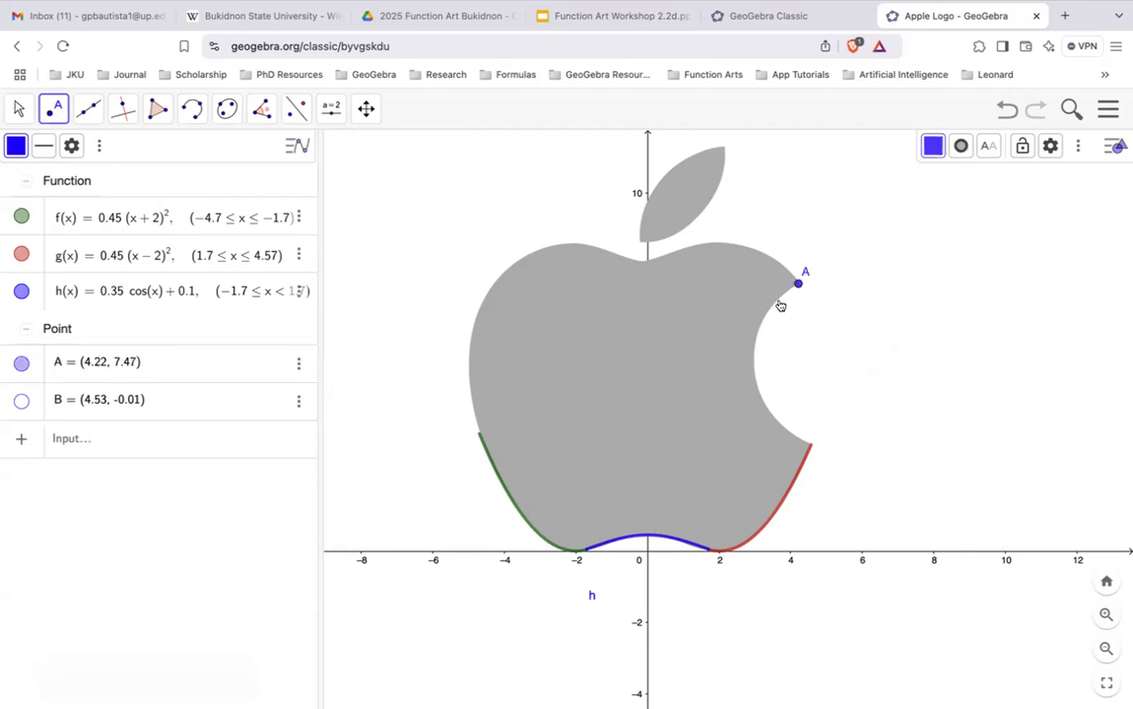
left_click(759, 382)
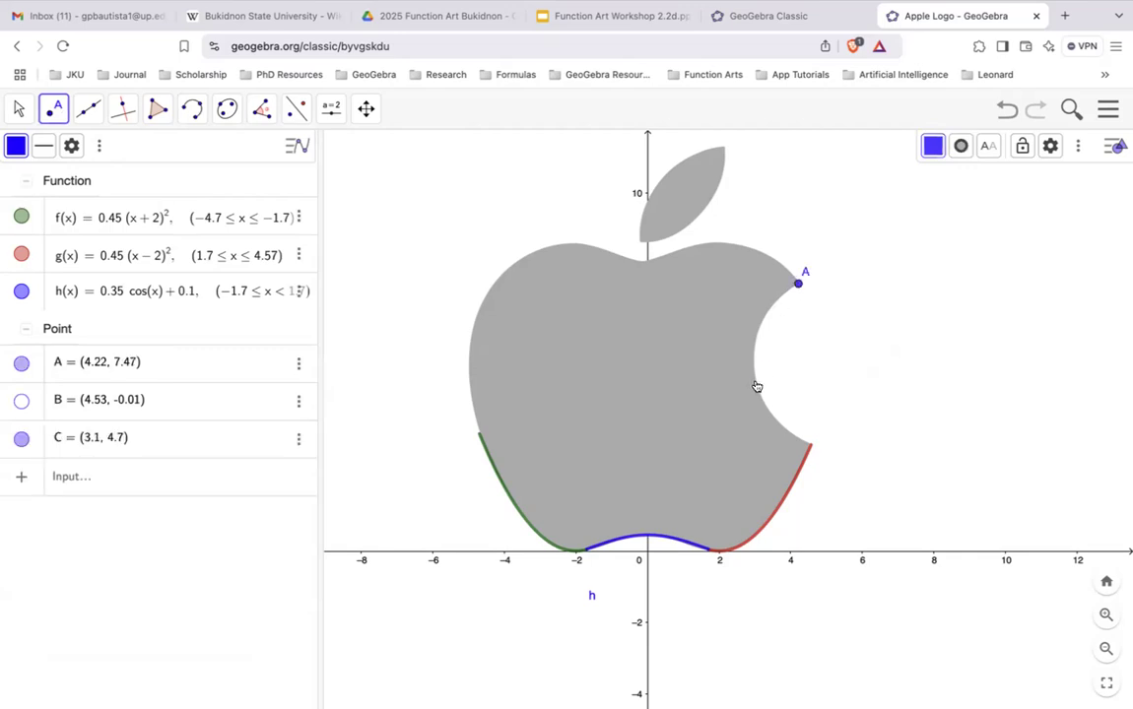
left_click(809, 443)
Draw a circumcircular arc along the apple's bite through points A, C and D
left_click(192, 108)
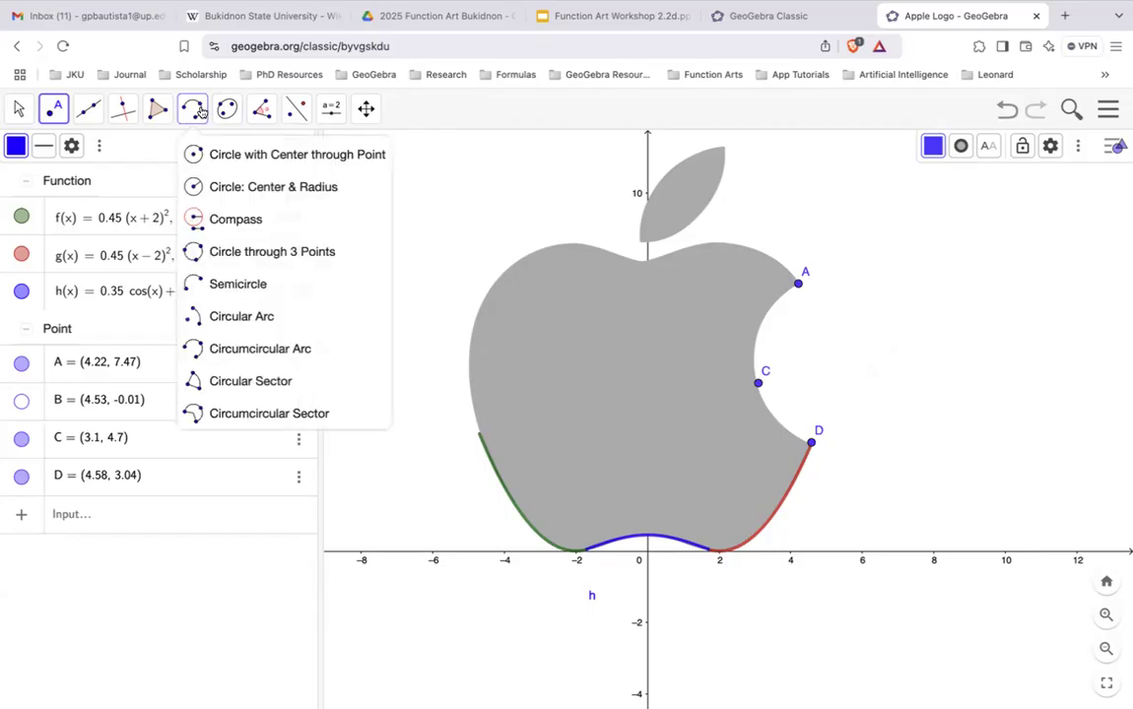
left_click(230, 350)
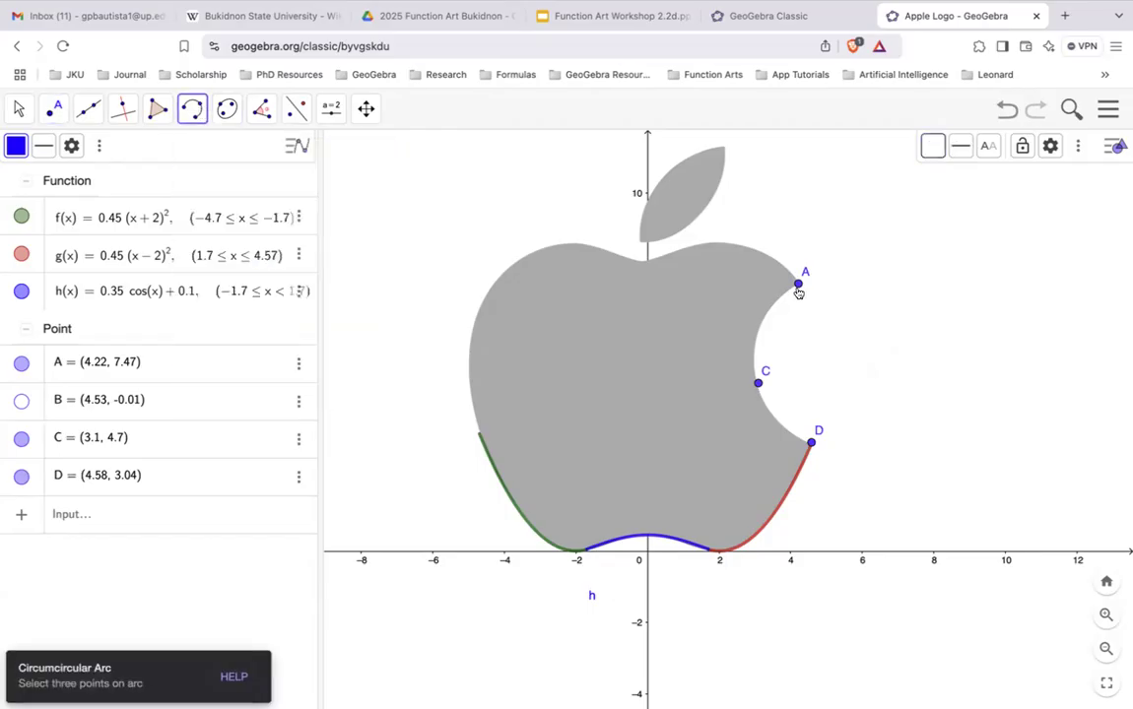
left_click(798, 284)
left_click(758, 383)
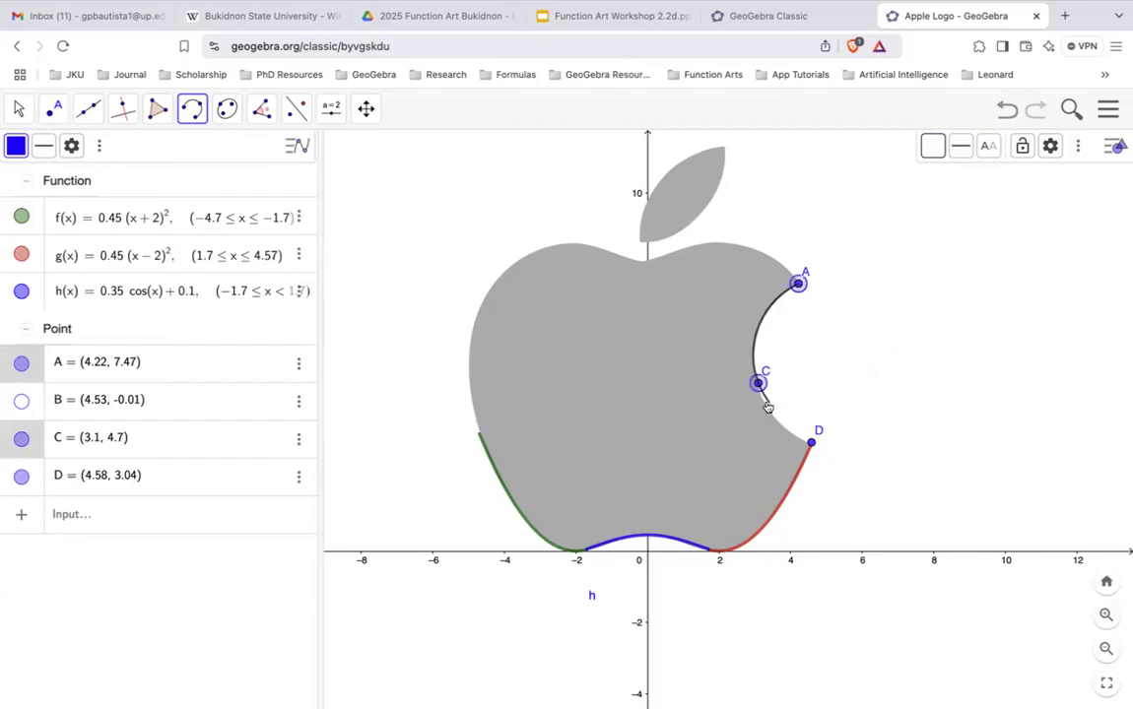
left_click(810, 442)
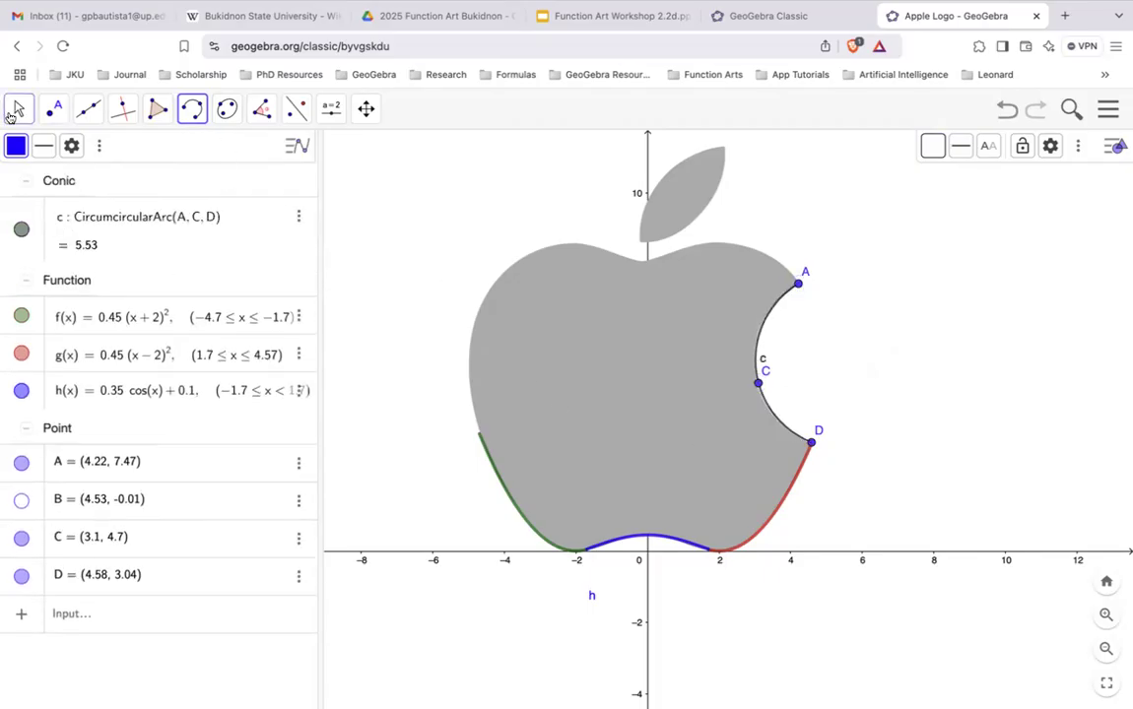
Move point C to about (3.05, 4.65) to fit the arc to the bite's edge
left_click(17, 108)
left_click(20, 153)
left_click_drag(759, 387, 756, 384)
Draw a circumcircular arc in the empty area beside the apple through about (8.7, 7.69), (8.57, 4.8) and (11.17, 4.48)
left_click(182, 113)
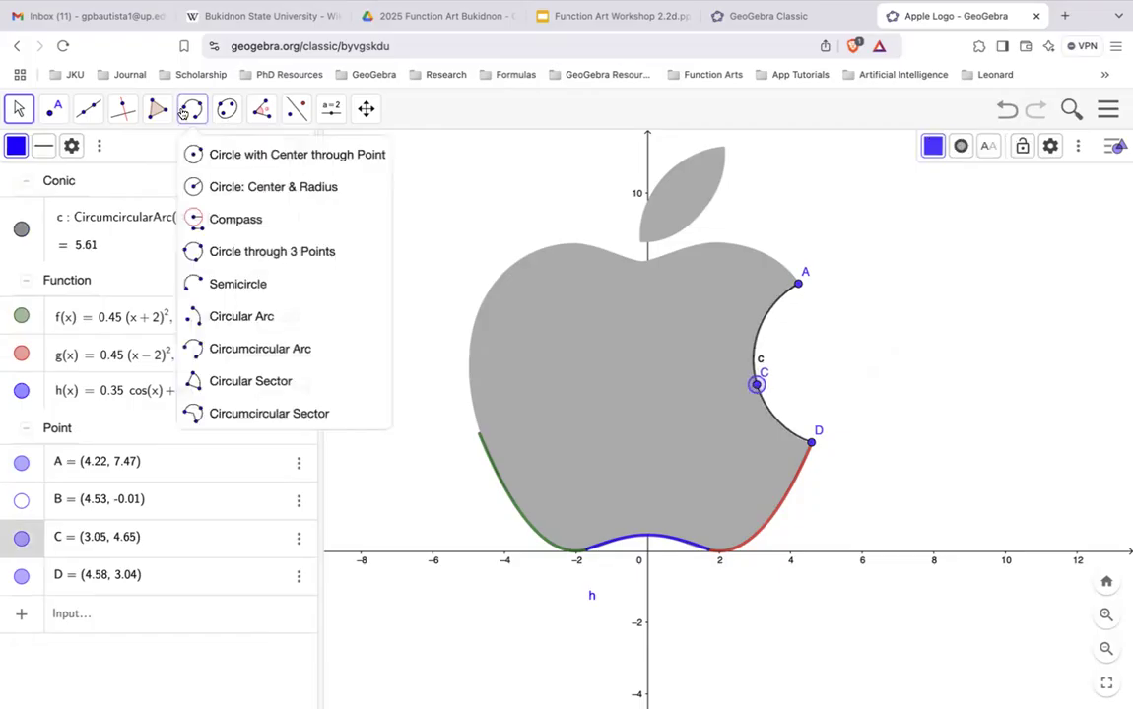
left_click(254, 348)
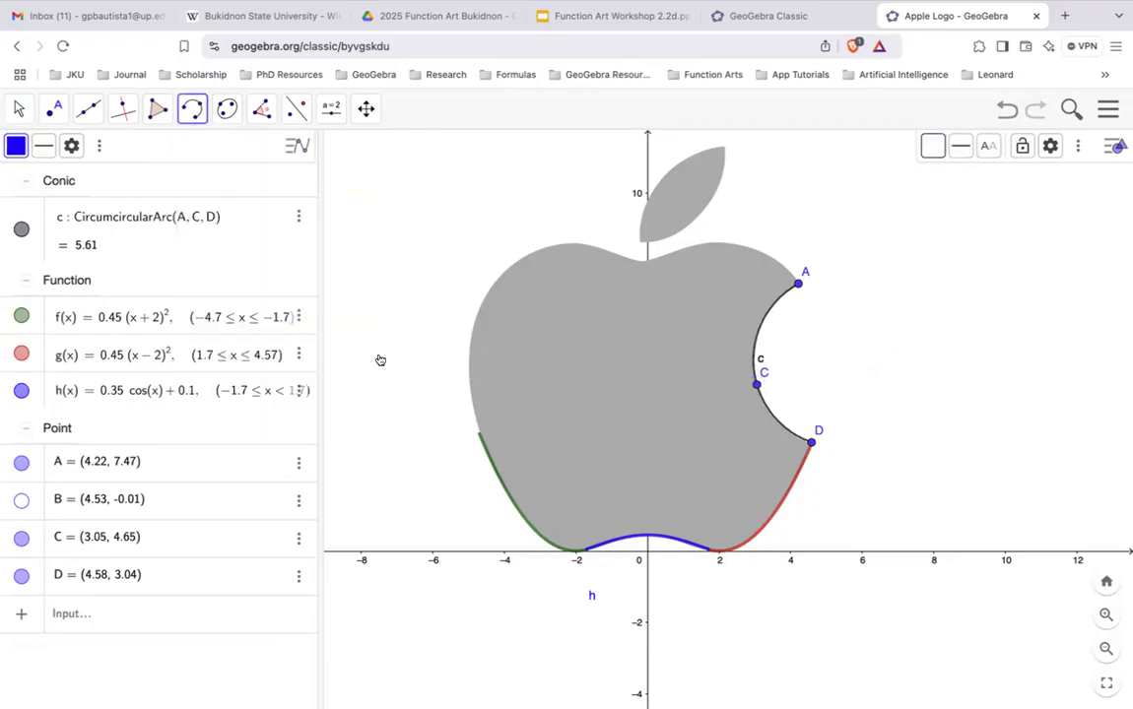
left_click(958, 276)
left_click(954, 379)
left_click(1047, 391)
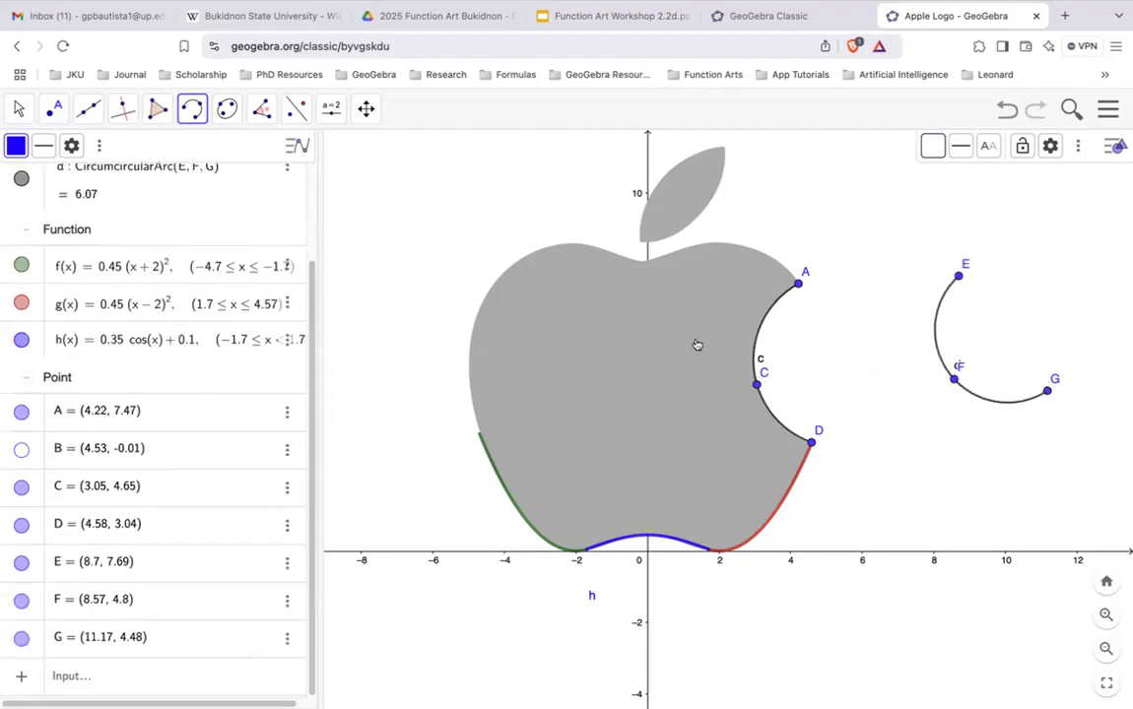
Reshape the extra arc by moving E to (10, 6), F to about (7.86, 4.65) and G to about (10.87, 5.75)
left_click(18, 110)
left_click(40, 154)
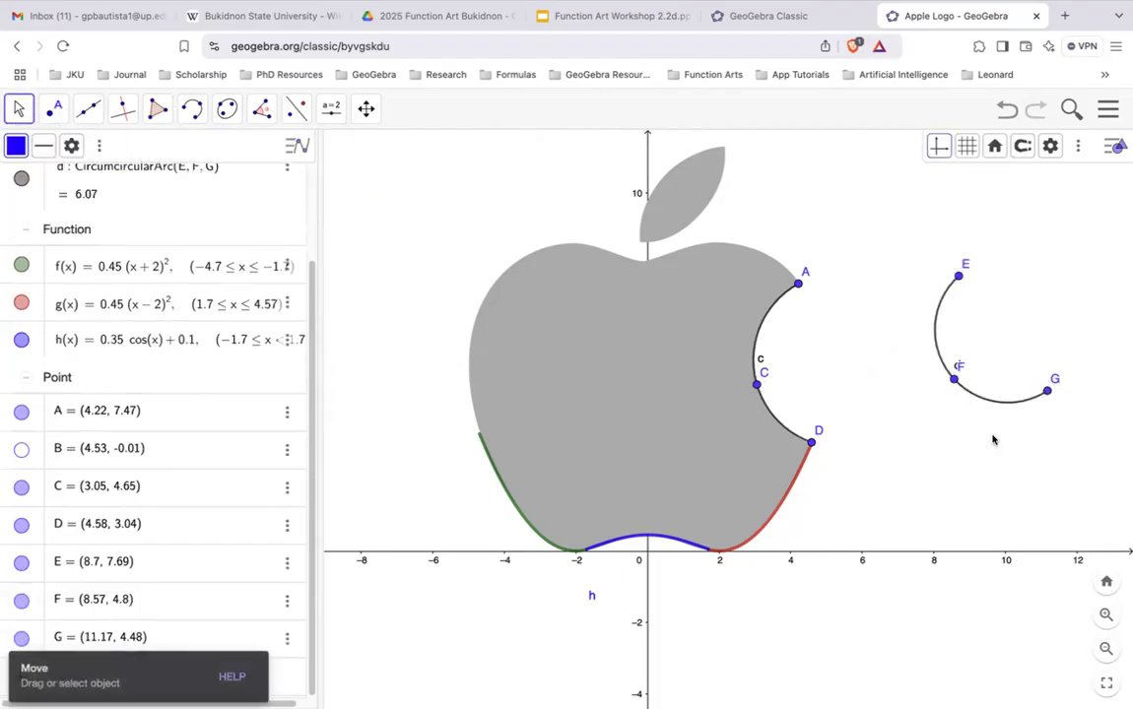
left_click_drag(953, 377, 928, 384)
left_click_drag(959, 276, 1006, 336)
mouse_move(1050, 381)
left_mouse_down()
mouse_move(973, 370)
mouse_move(1039, 353)
mouse_move(1009, 333)
mouse_move(1052, 359)
left_mouse_up()
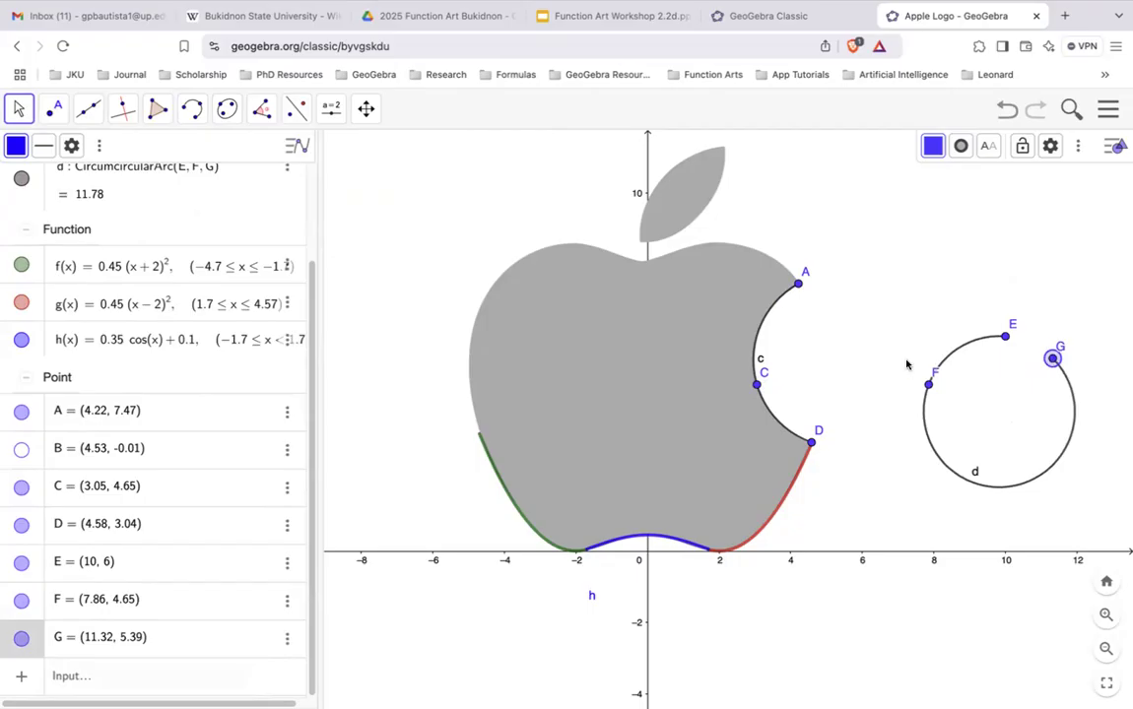
mouse_move(1052, 356)
left_mouse_down()
mouse_move(1008, 331)
mouse_move(1036, 346)
left_mouse_up()
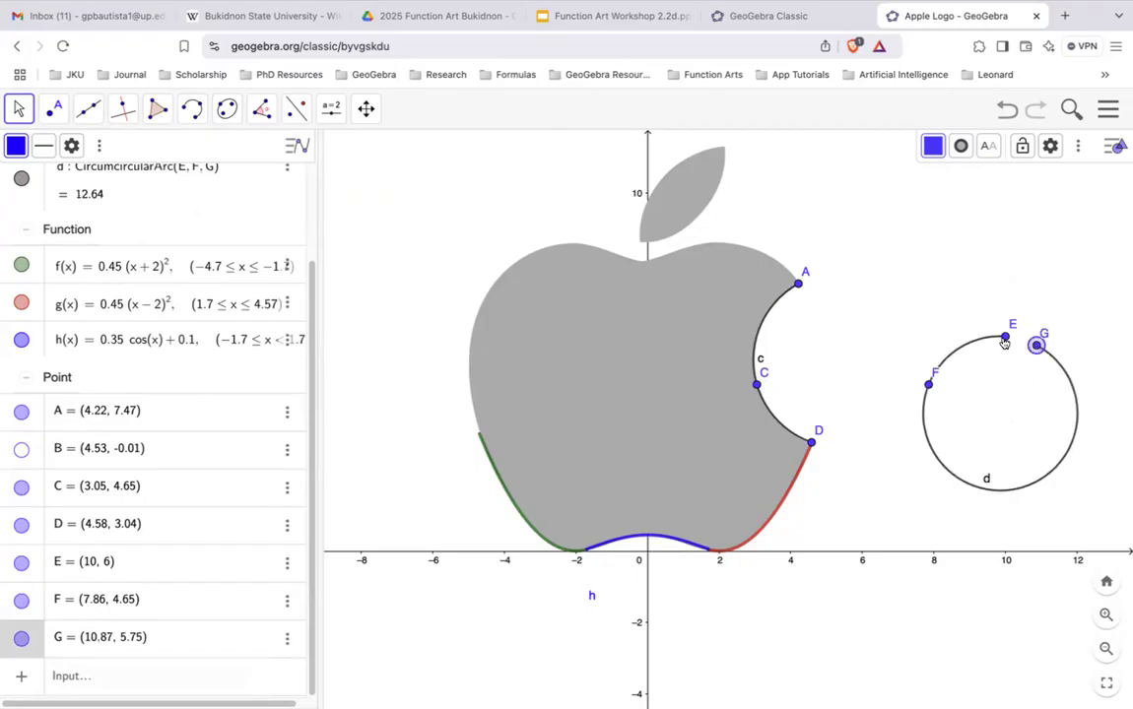
Delete the extra arc beside the apple together with its points E, F and G
left_click(1003, 340)
key("Delete")
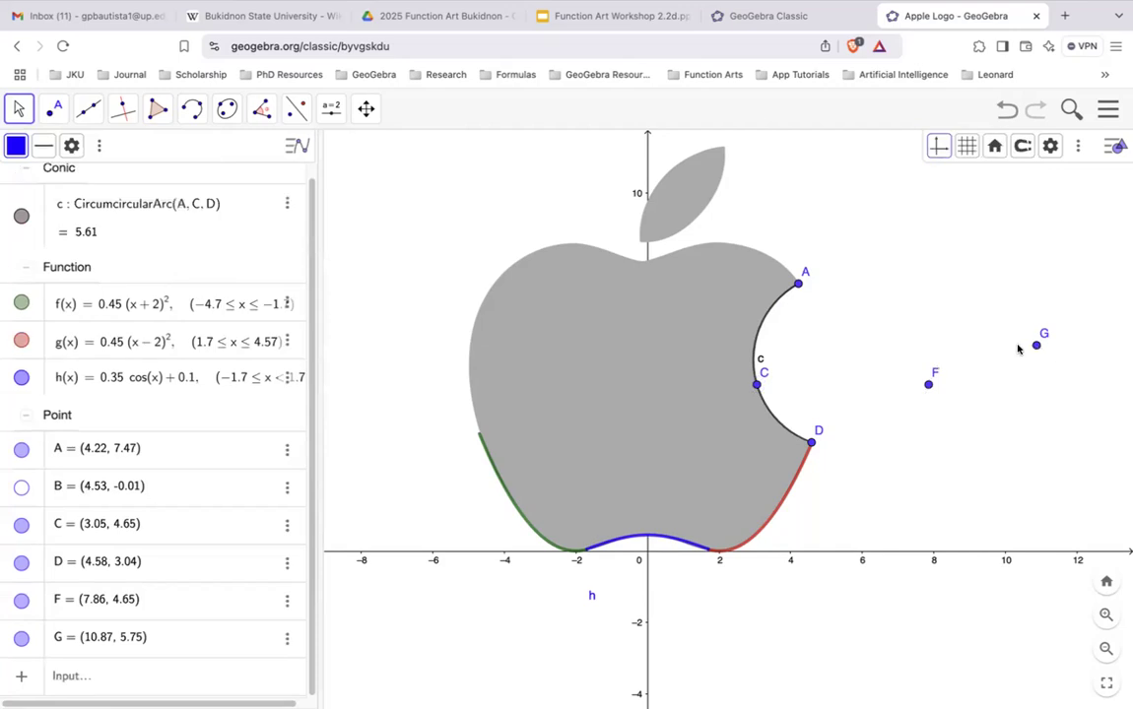
left_click(1033, 346)
key("Delete")
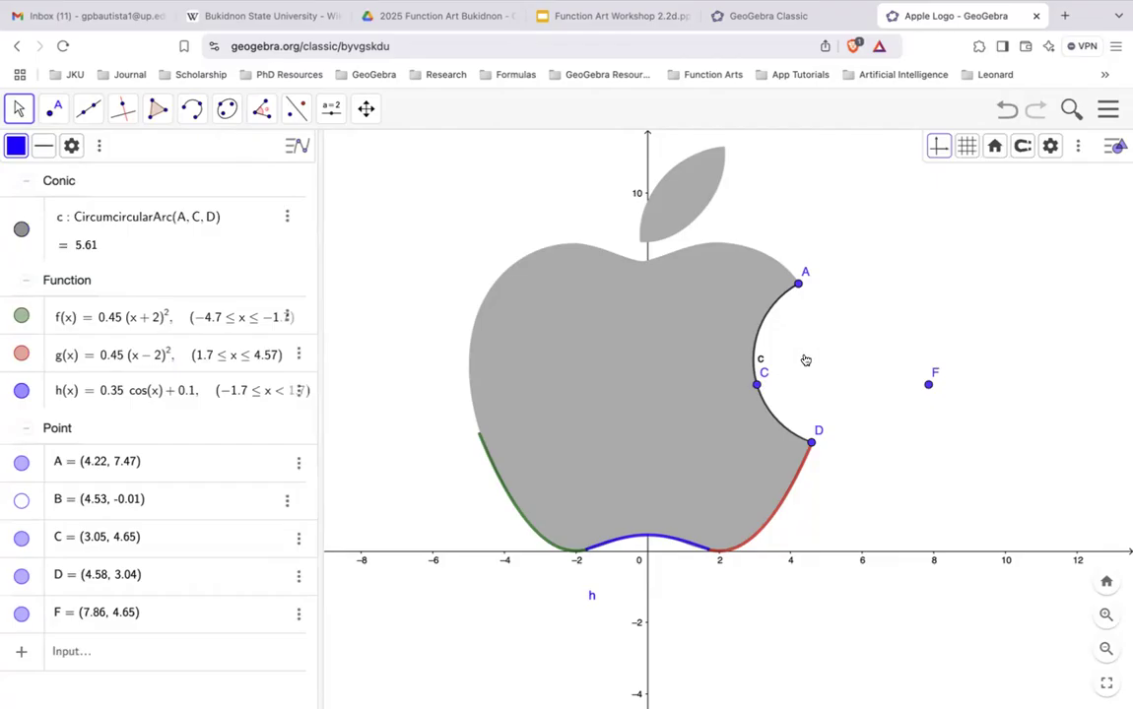
left_click(927, 385)
key("Delete")
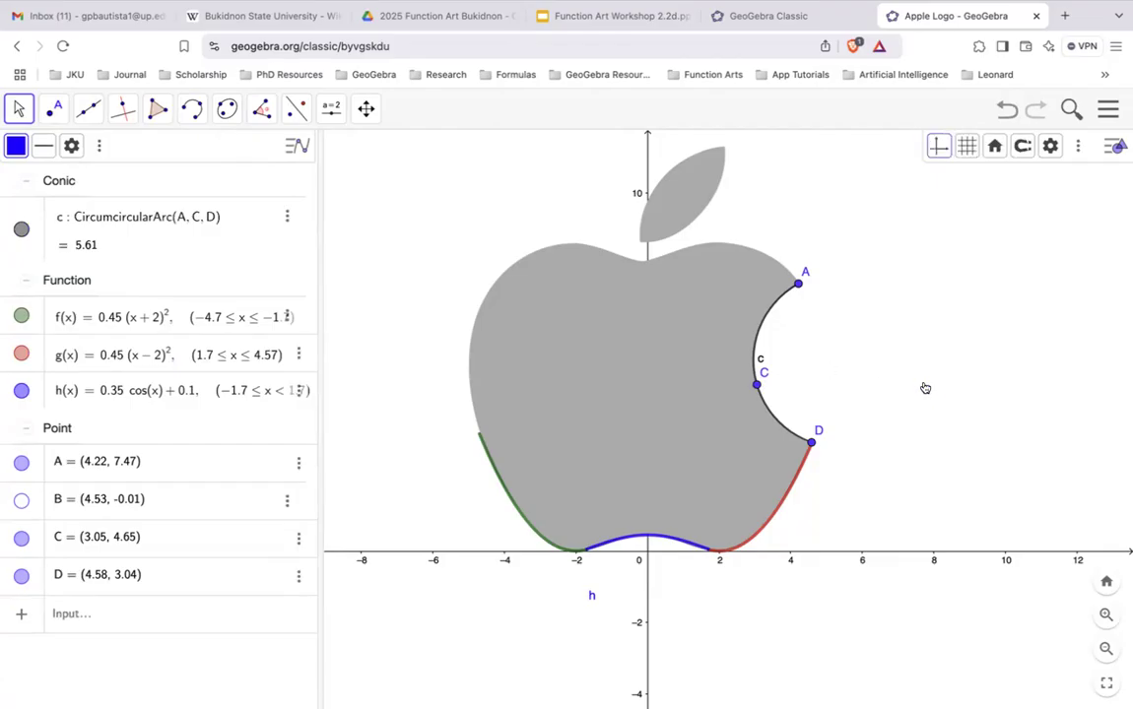
Place points at about (7.92, 7.39), (10.08, 5.39) and (5.29, 4.11) beside the apple and draw a circle through all three
left_click(54, 113)
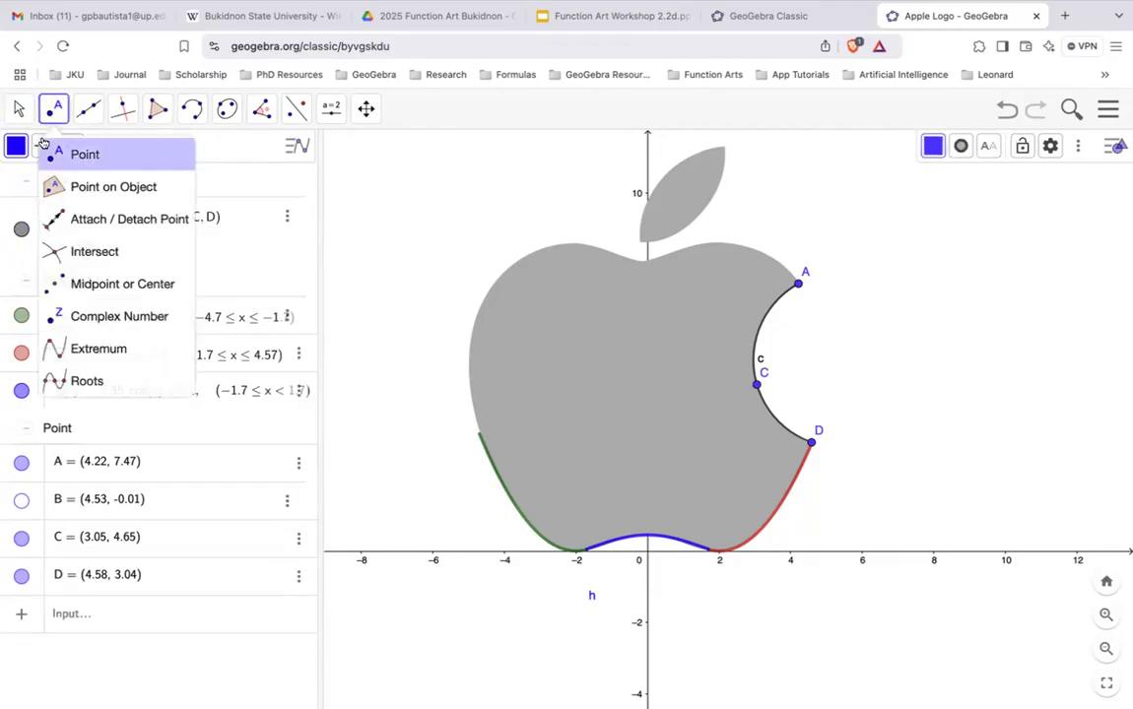
left_click(931, 287)
left_click(1007, 357)
left_click(836, 403)
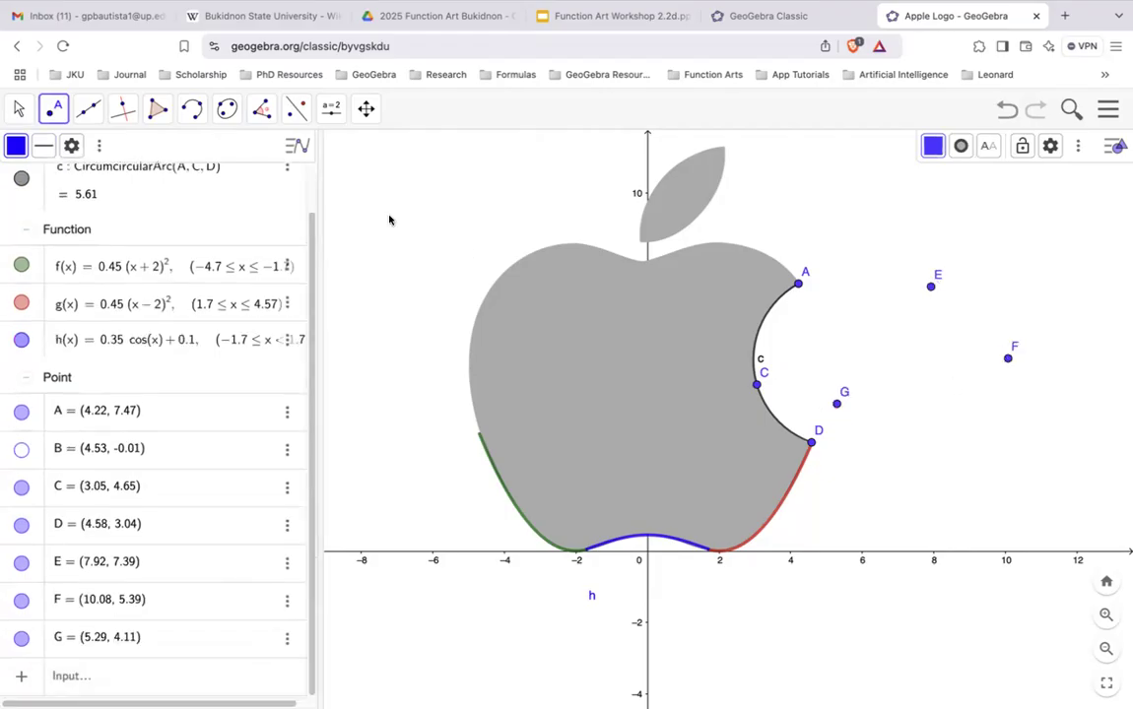
left_click(193, 111)
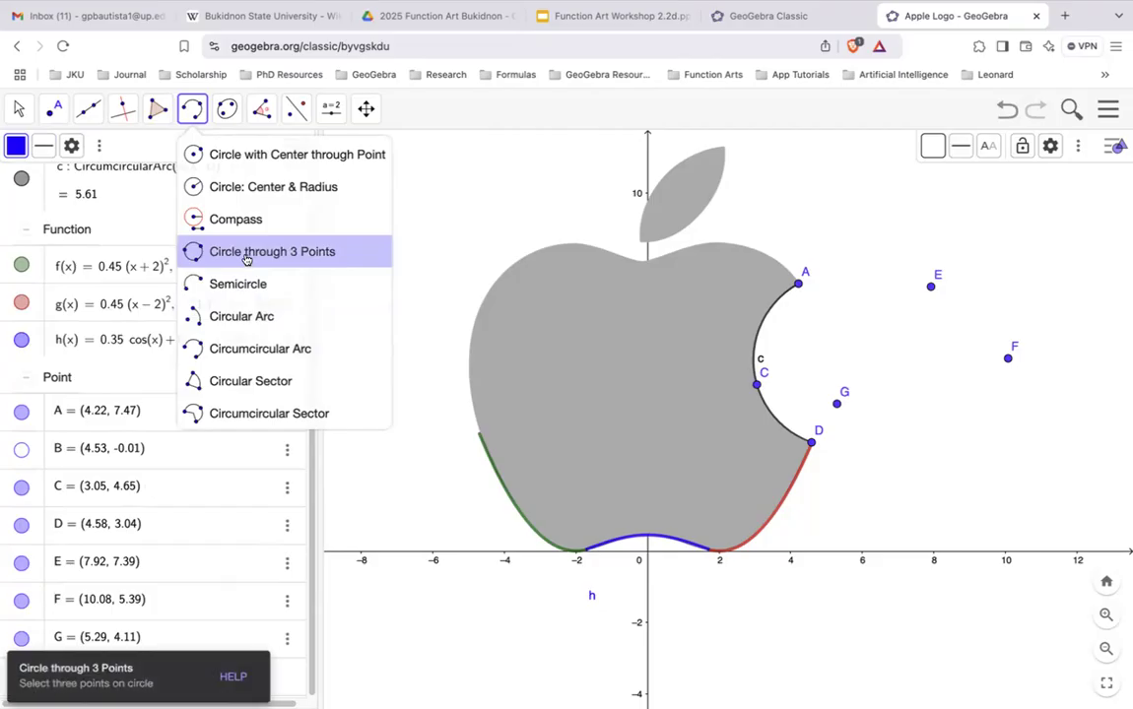
left_click(240, 253)
left_click(930, 287)
left_click(837, 402)
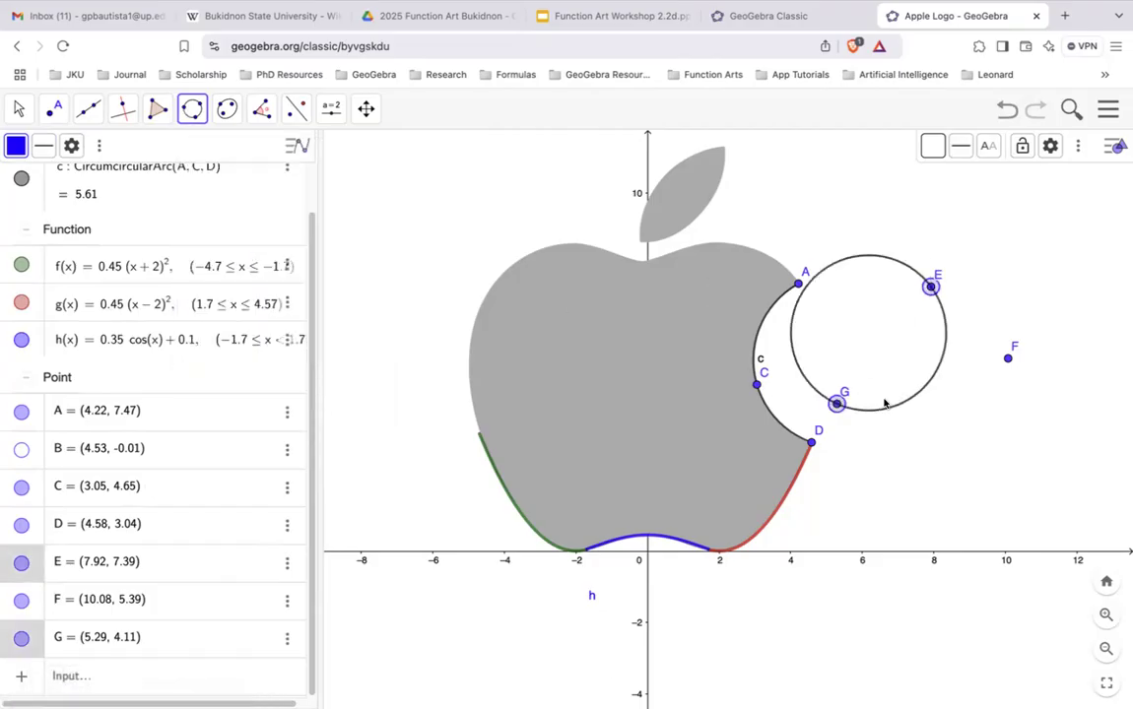
left_click(1009, 357)
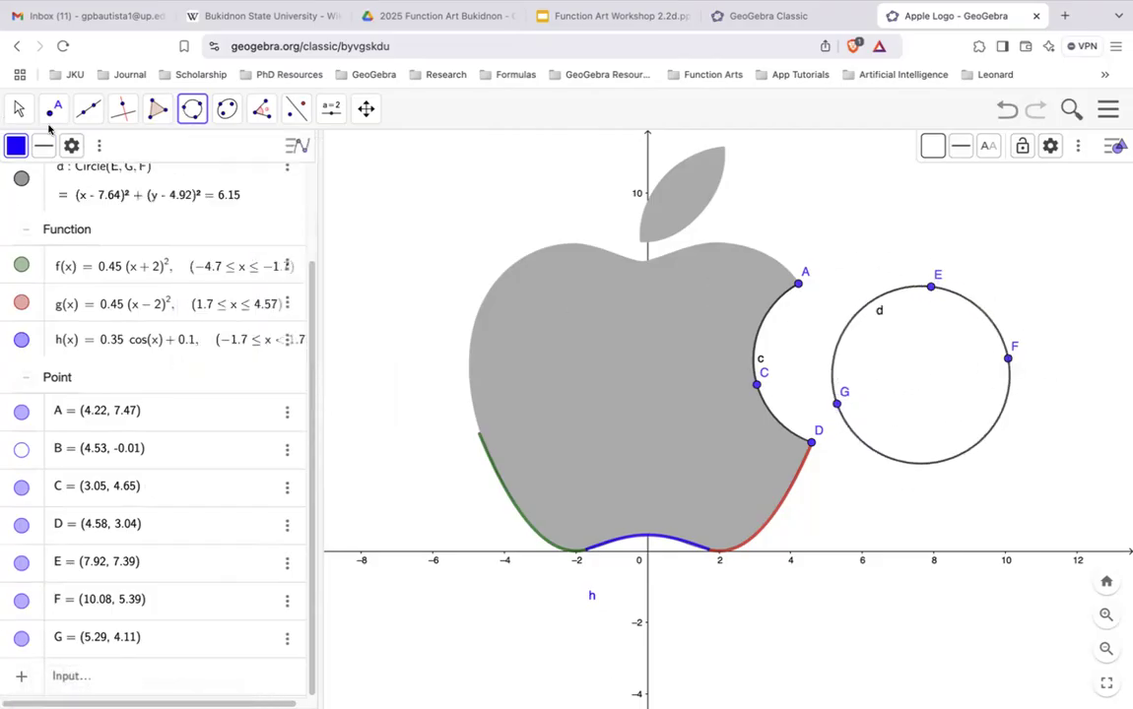
Reshape the three-point circle by moving E to (8, 4), F to about (8.76, 4.78) and repositioning G
left_click(18, 108)
left_click(89, 158)
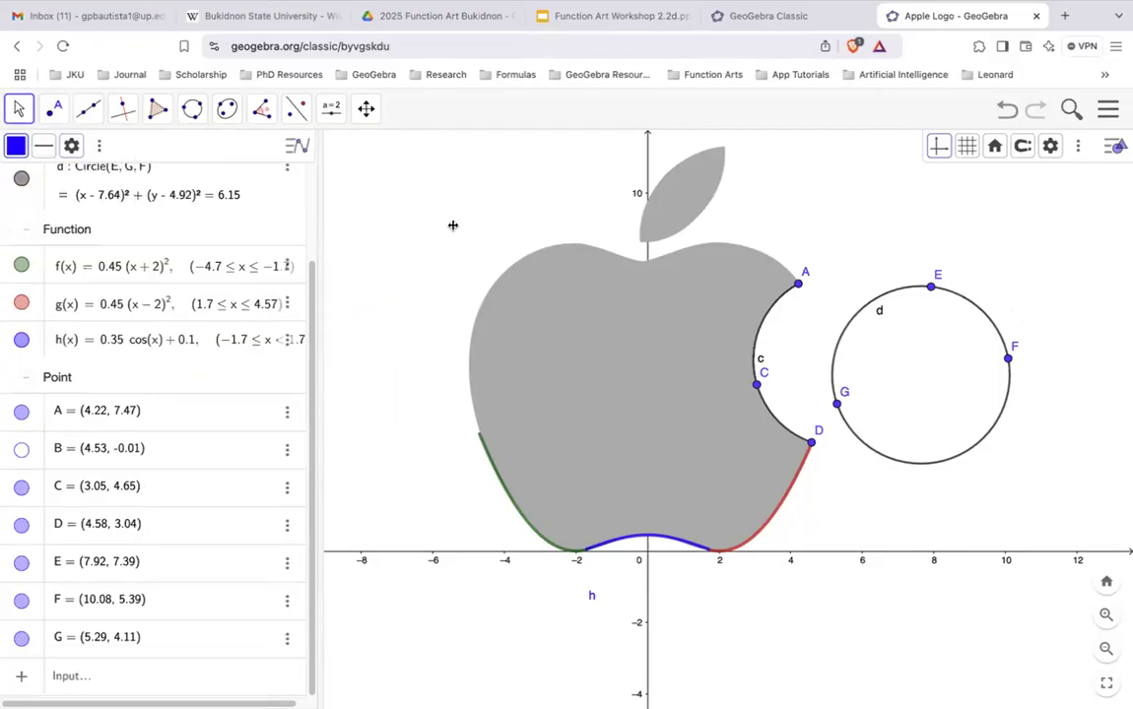
left_click_drag(931, 287, 933, 407)
left_click_drag(837, 408, 961, 482)
left_click(1006, 360)
left_click_drag(1005, 361, 961, 381)
left_click_drag(961, 482, 993, 376)
Delete the three-point circle and its points G, F and E
key("Delete")
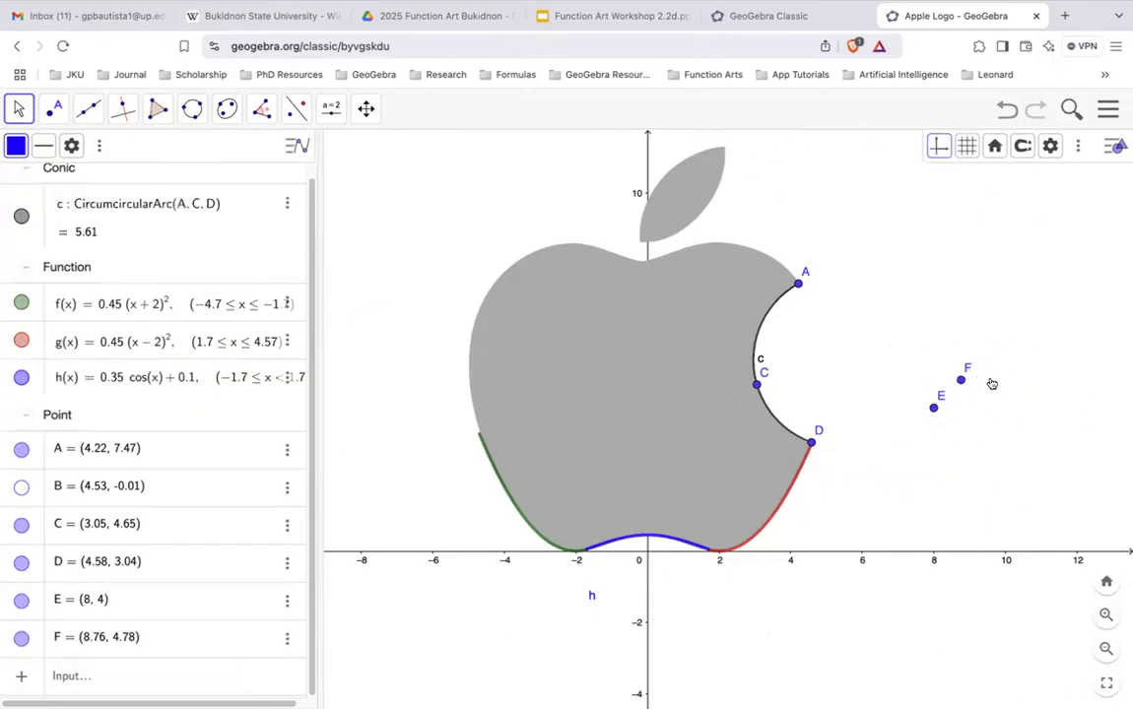
left_click(960, 381)
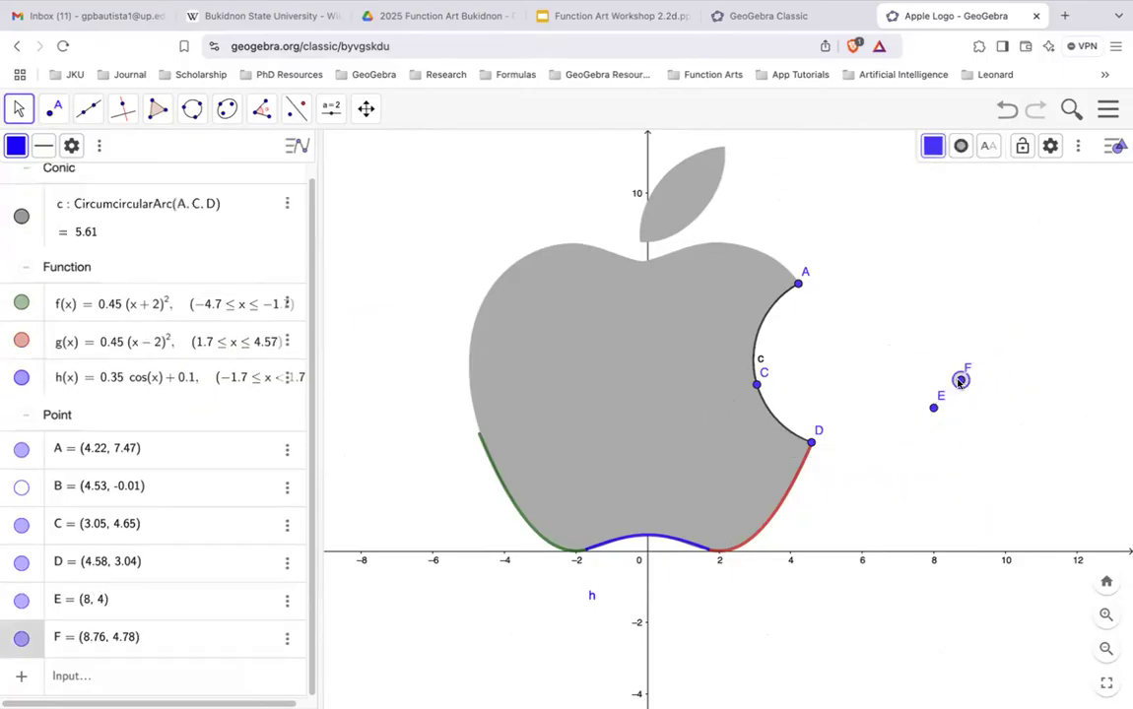
key("Delete")
left_click(934, 407)
key("Delete")
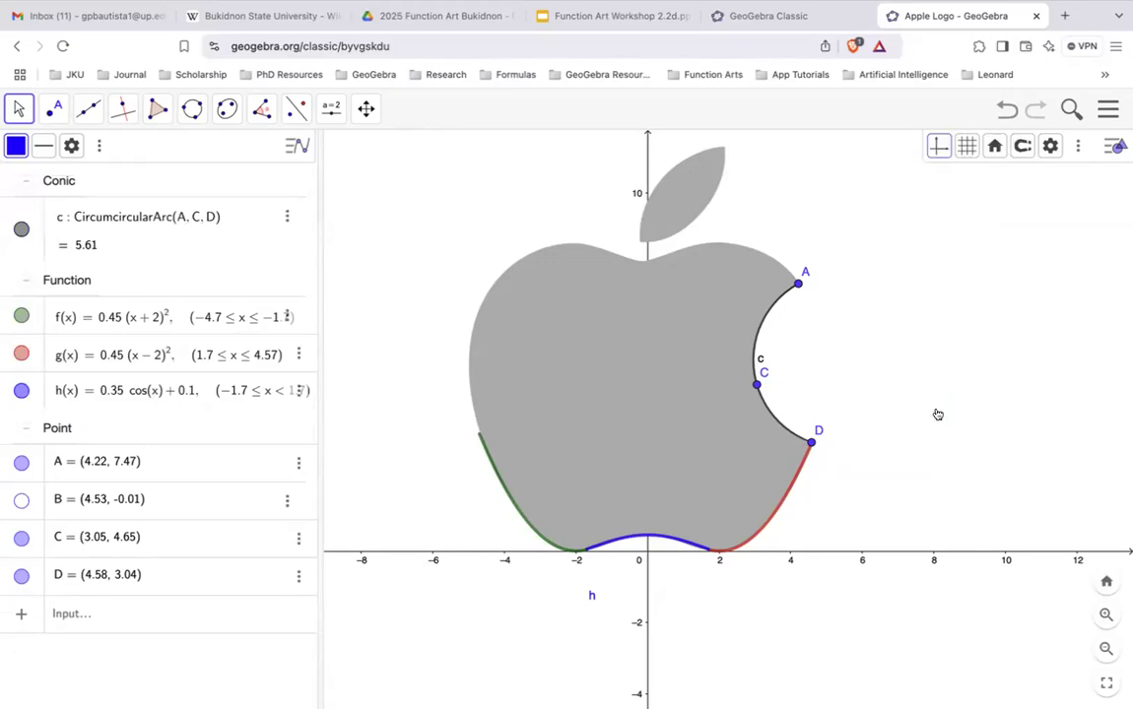
Switch point C on the bite's arc to polar coordinates and hide the point
right_click(754, 387)
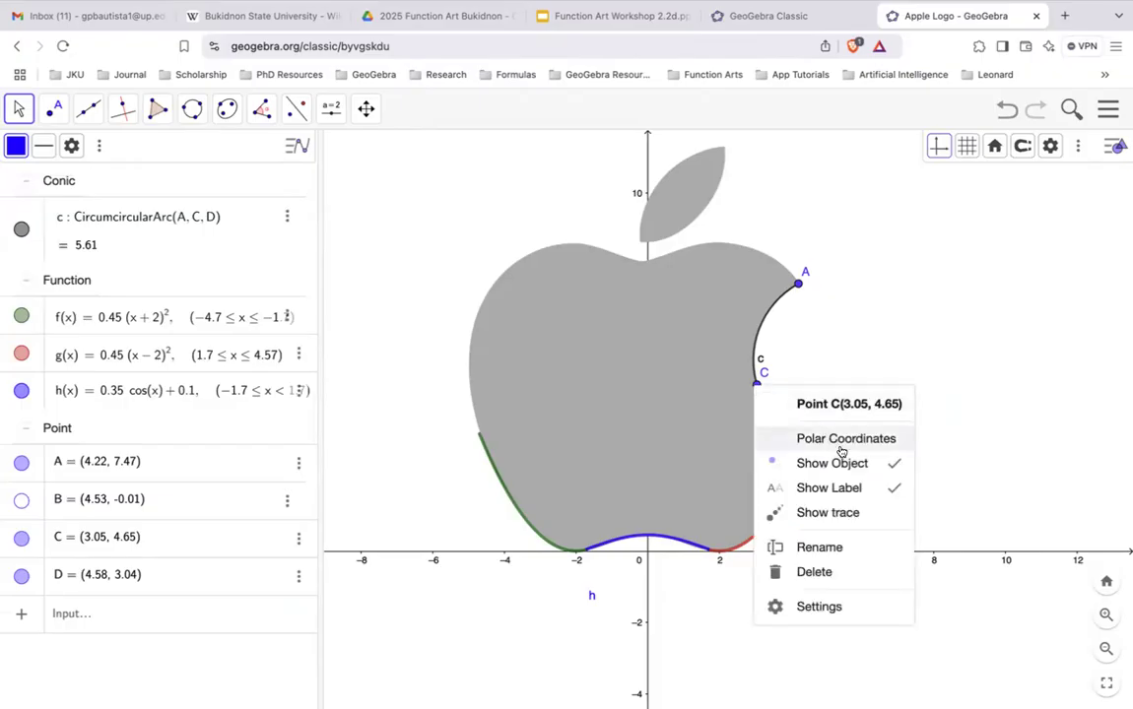
left_click(841, 449)
right_click(757, 384)
left_click(823, 458)
Hide the label of the bite's arc and its end points A and D
left_click(767, 313)
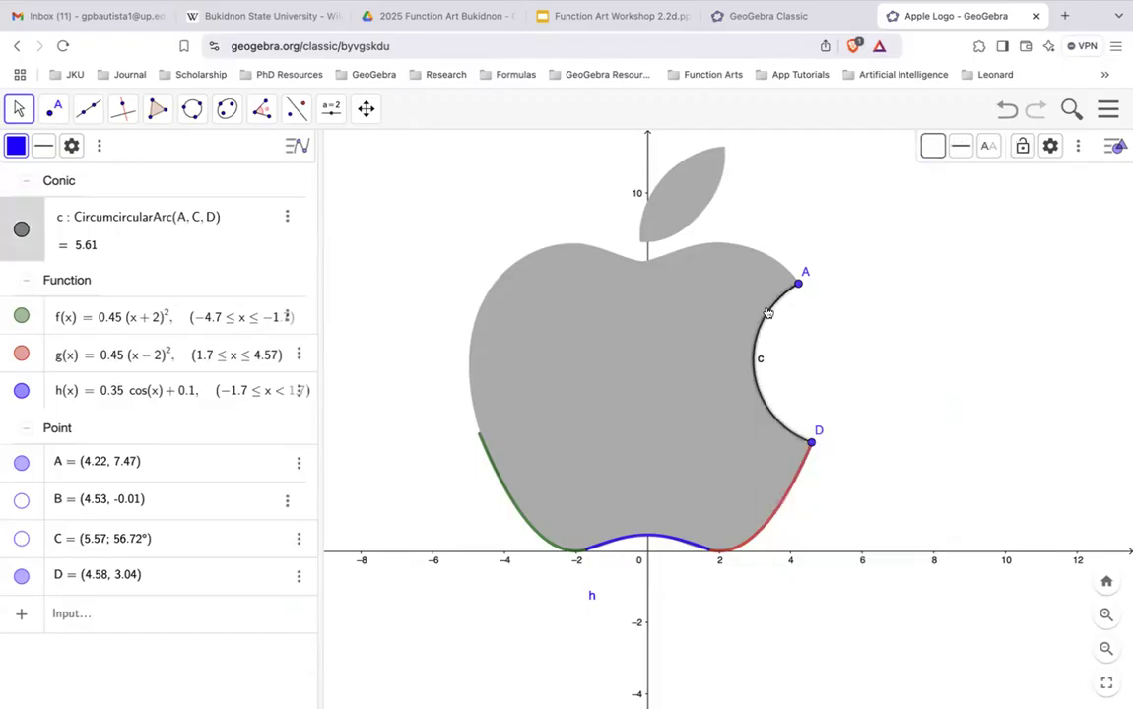
right_click(767, 313)
left_click(908, 447)
right_click(797, 285)
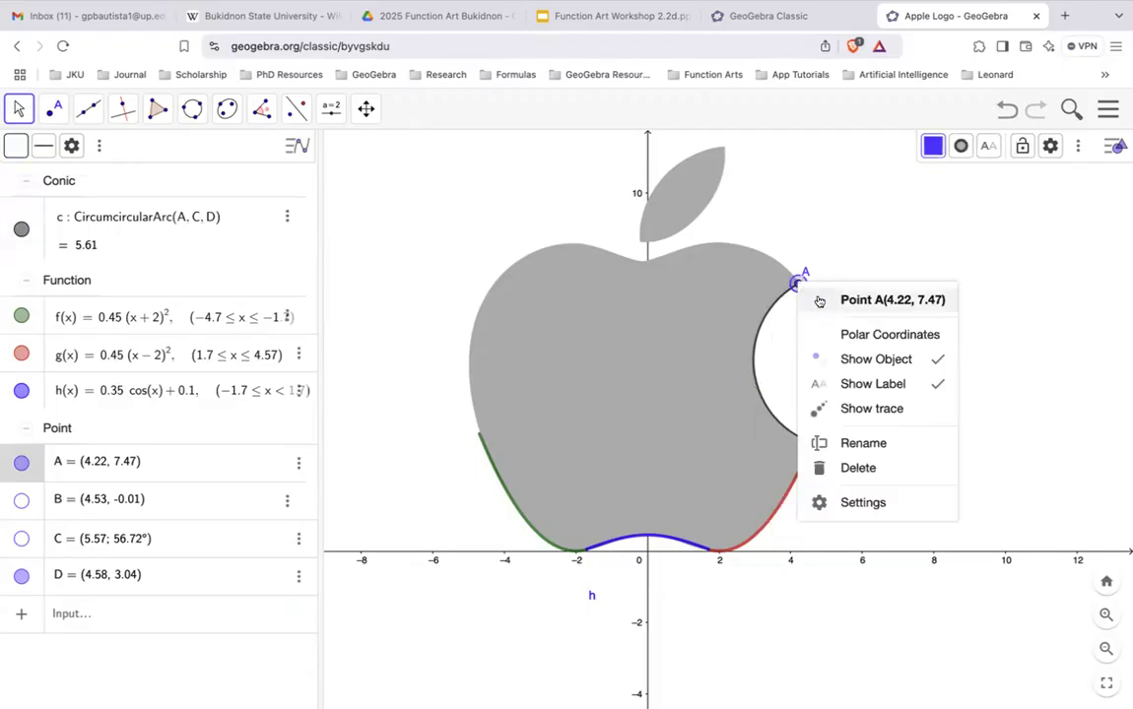
left_click(886, 360)
right_click(811, 442)
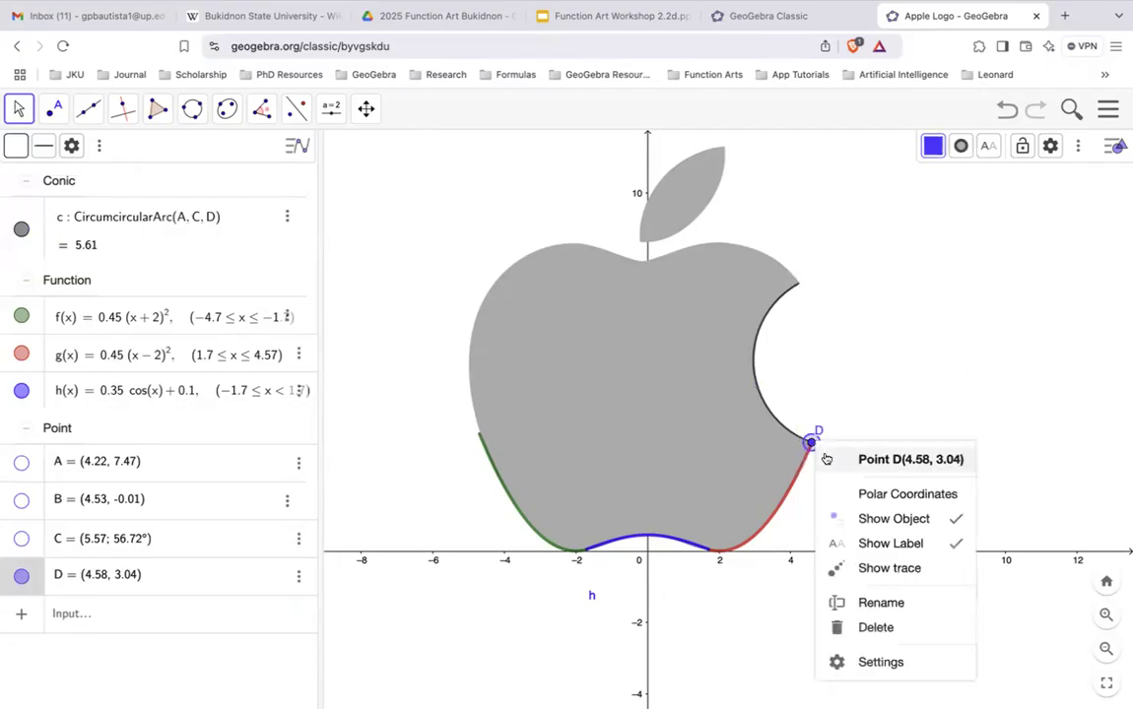
left_click(914, 518)
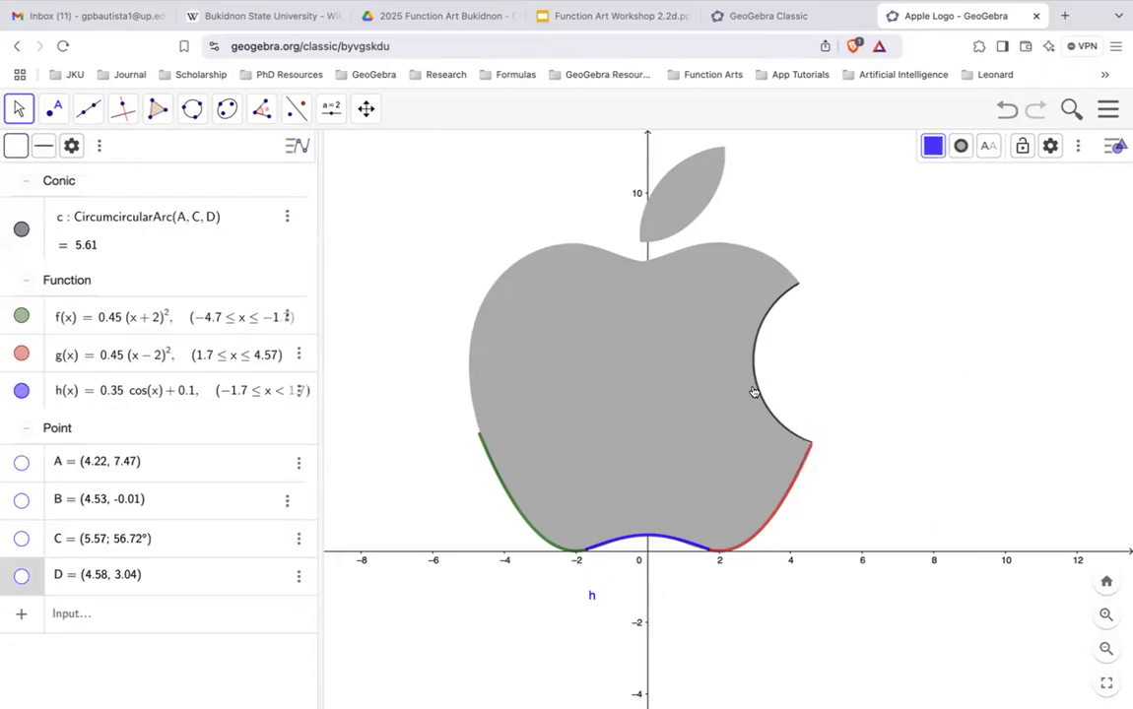
Show points A, B and C and hide them again
left_click(21, 463)
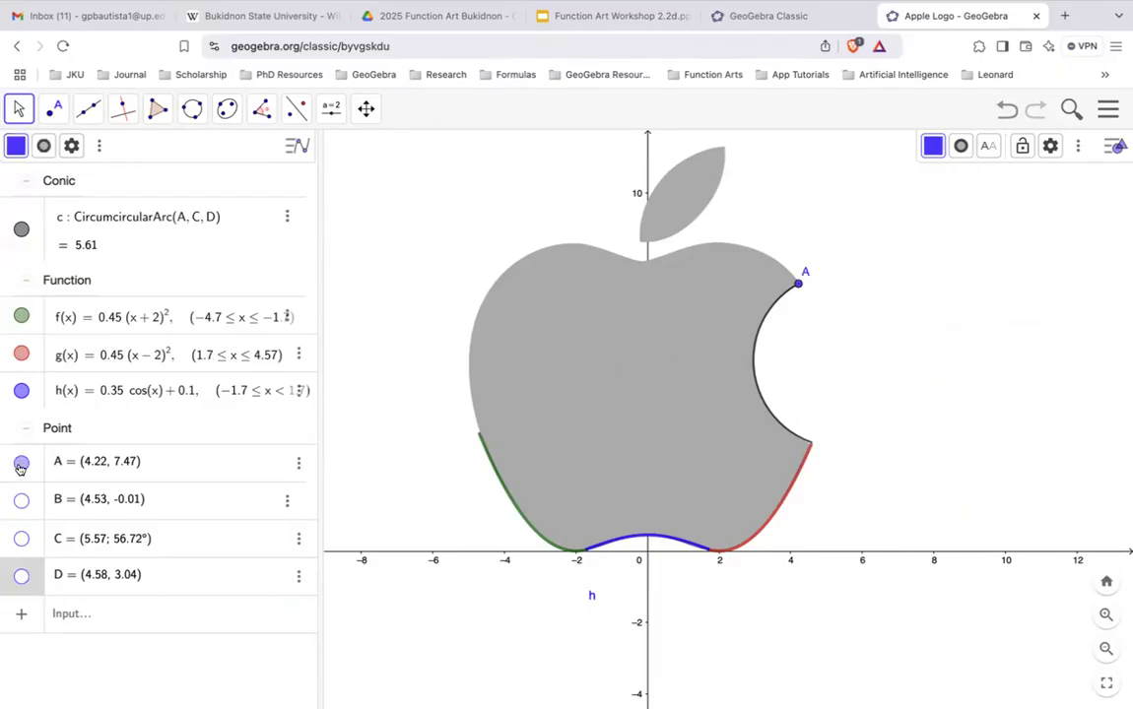
left_click(21, 500)
left_click(22, 538)
left_click(22, 538)
left_click(22, 500)
left_click(22, 463)
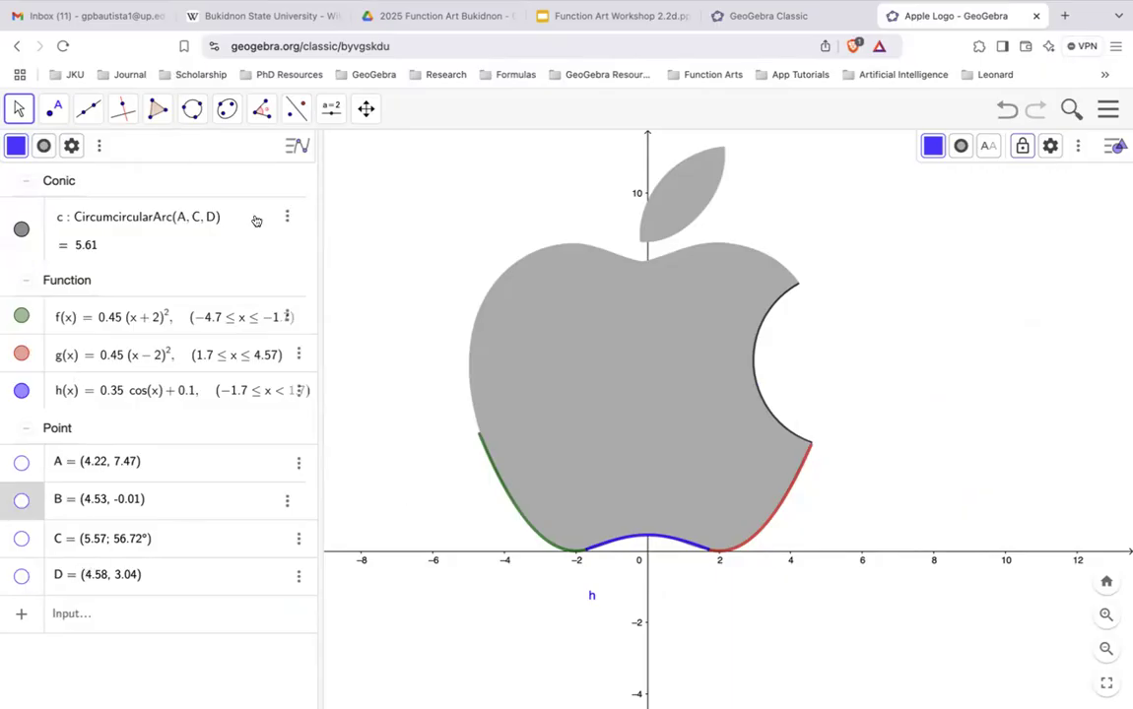
Set the line thickness of the bite's arc to 9
left_click(763, 404)
left_click(961, 146)
left_click_drag(994, 203, 1019, 206)
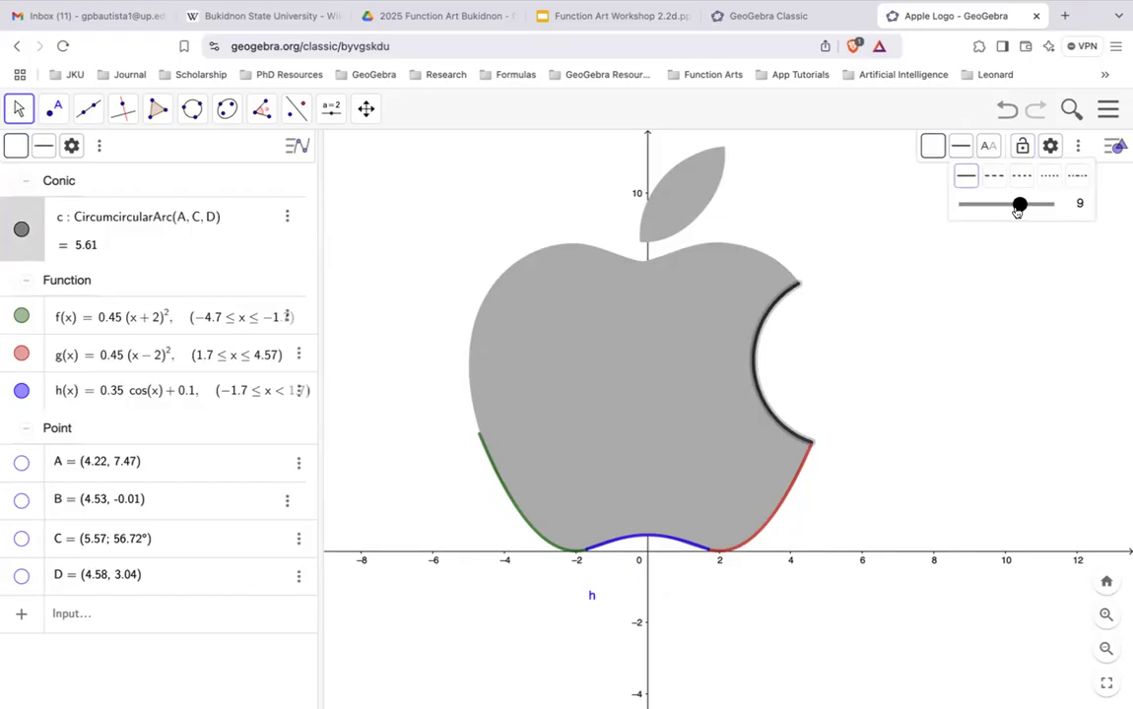
left_click(1011, 235)
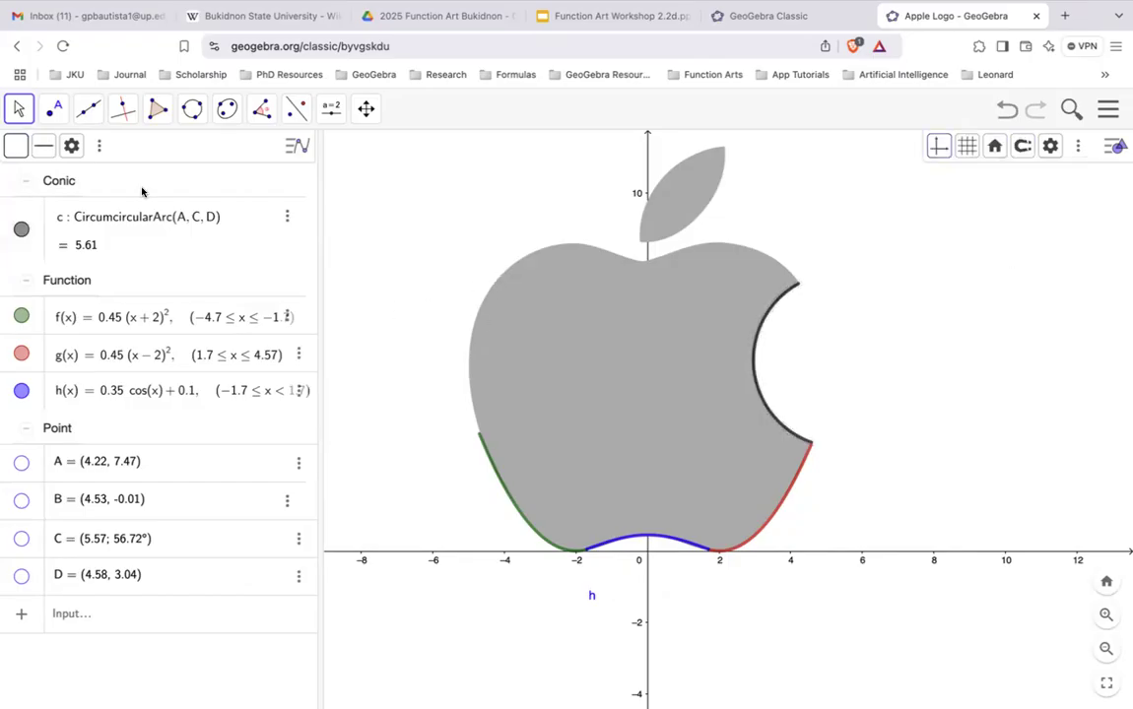
Draw a circumcircular arc along the apple's left side through about (-4.68, 6.74), (-5.04, 5.26) and (-4.72, 3.47)
left_click(192, 108)
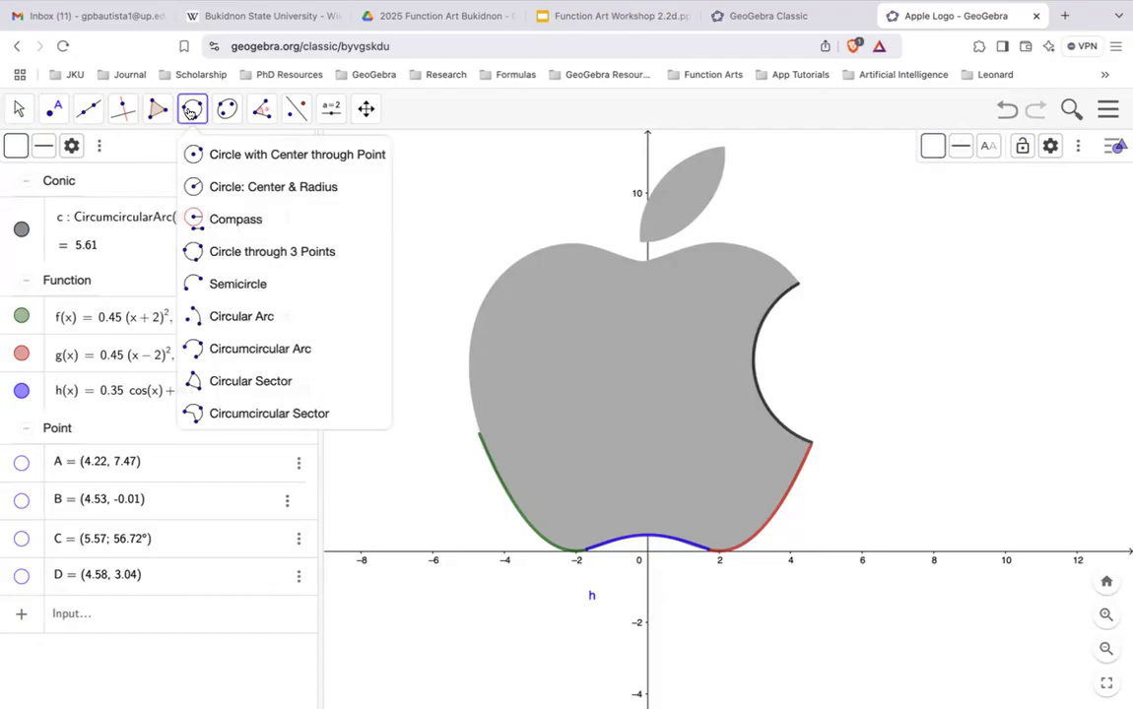
left_click(247, 352)
left_click(480, 309)
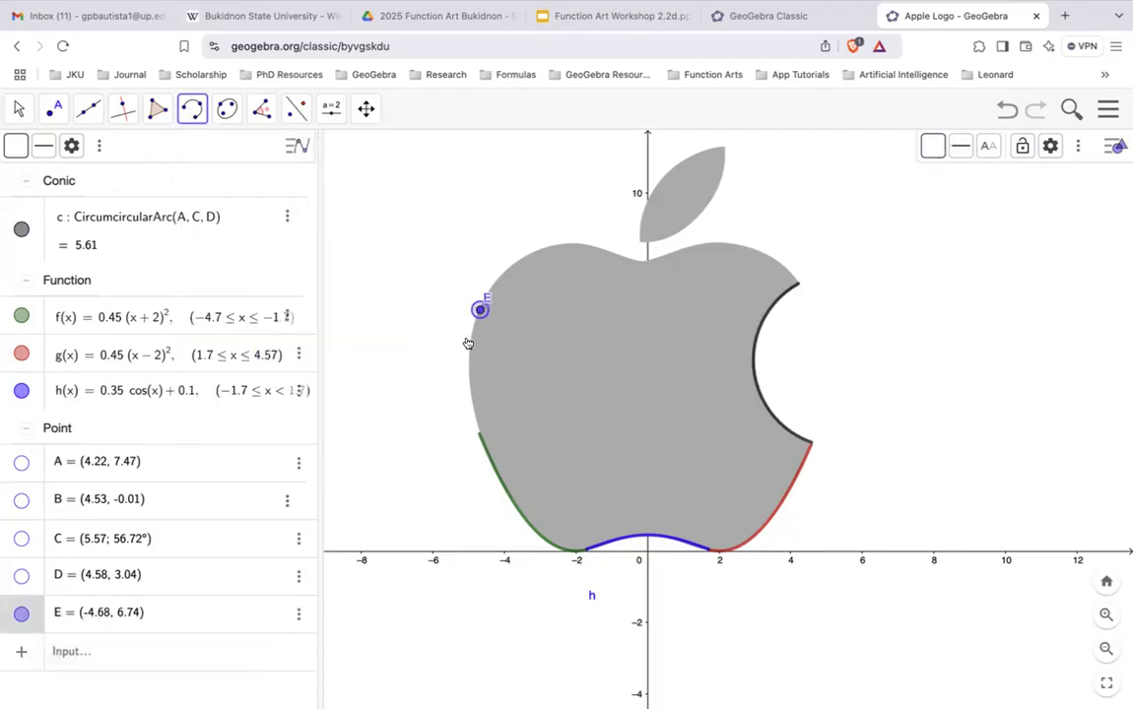
left_click(466, 363)
left_click(476, 428)
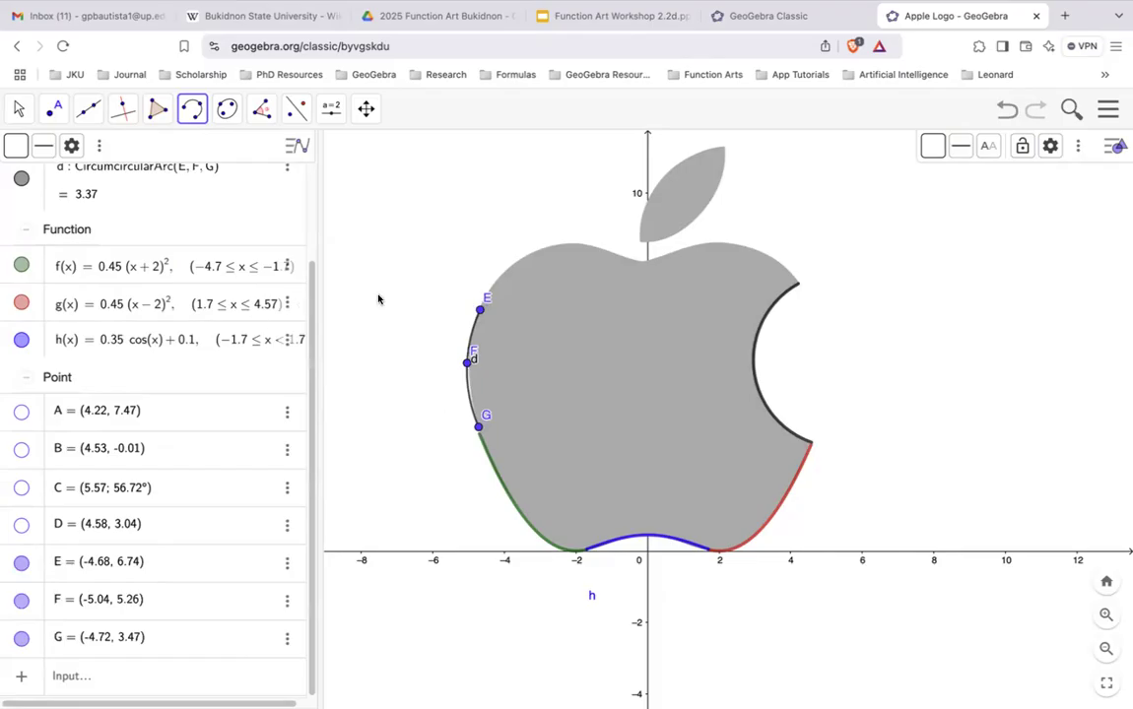
Draw a circumcircular arc along the apple's upper-left edge through about (-1.68, 8.59), (-3.69, 8.12) and point E
left_click(587, 245)
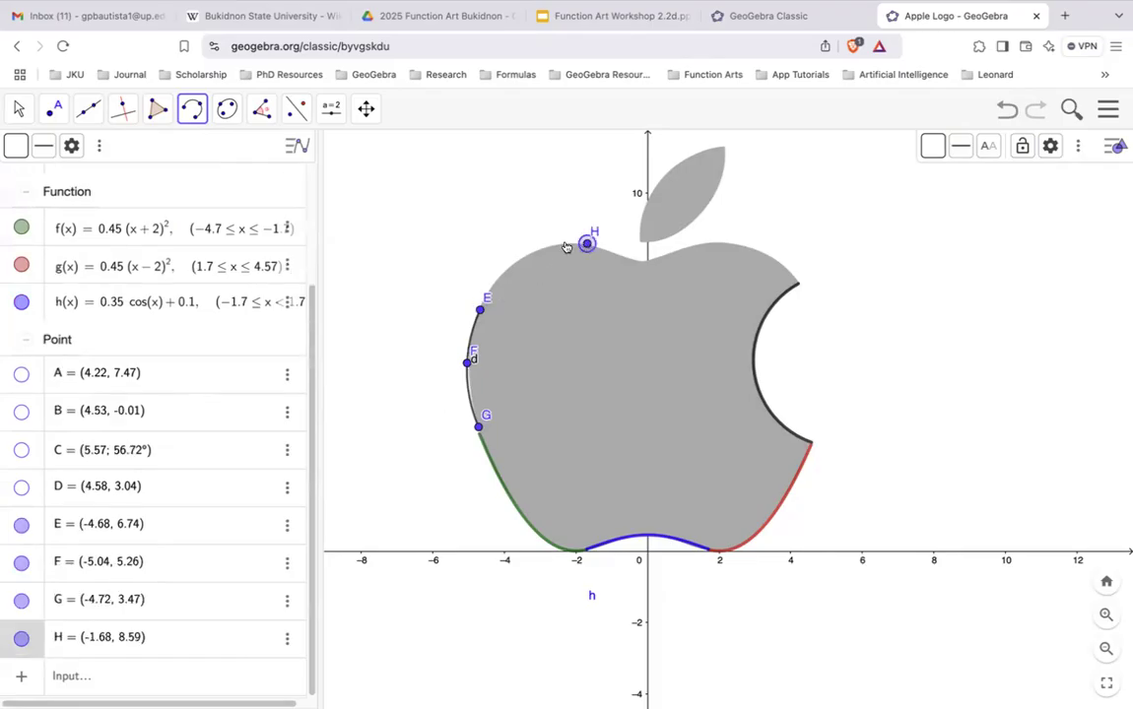
left_click(515, 260)
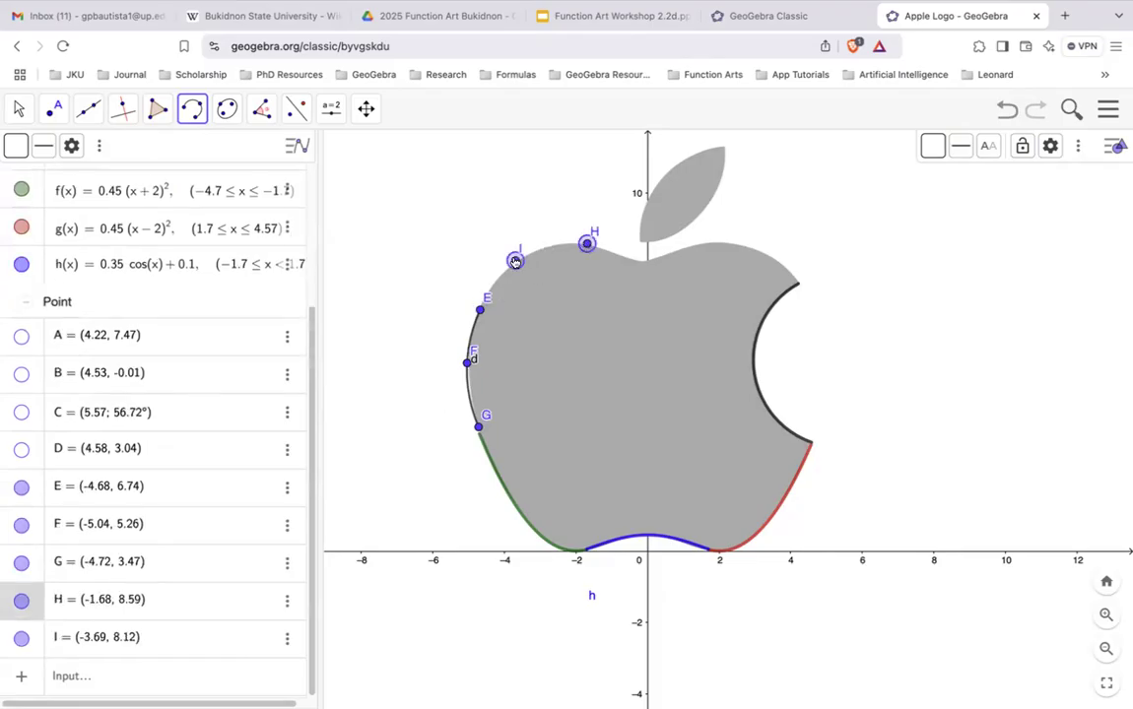
left_click(480, 307)
Draw a circumcircular arc along the leaf's upper-left edge through about (2.13, 11.31), (0.56, 10.6) and (-0.26, 8.77)
left_click(723, 145)
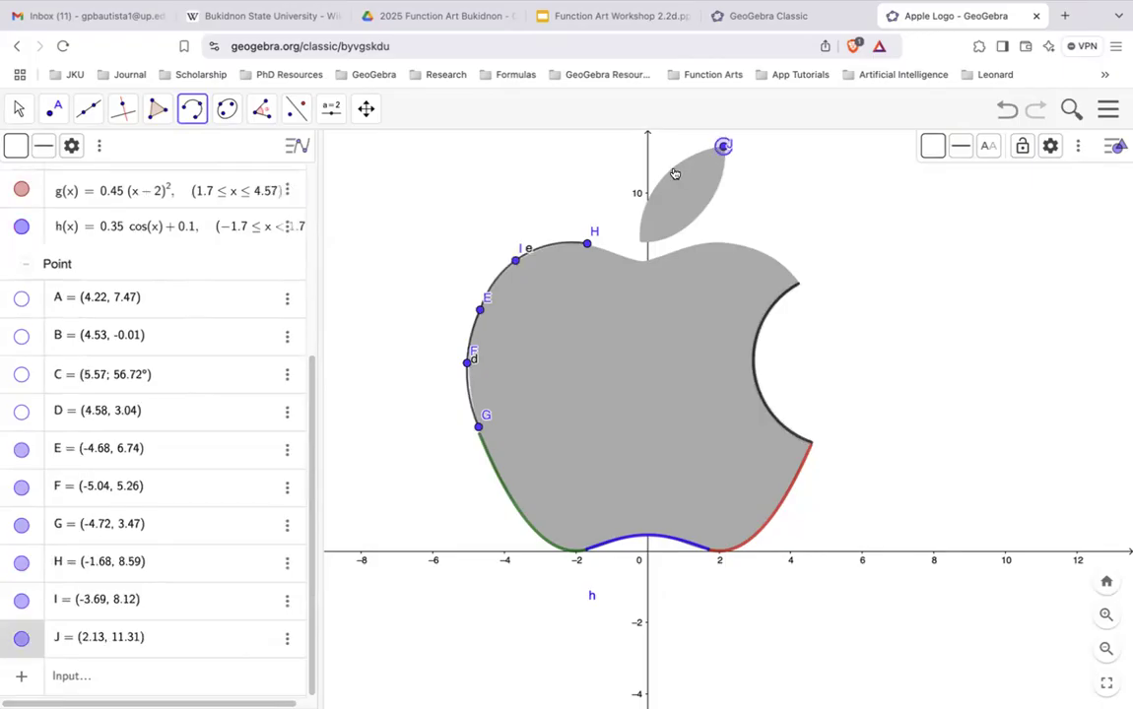
left_click(669, 171)
left_click(638, 237)
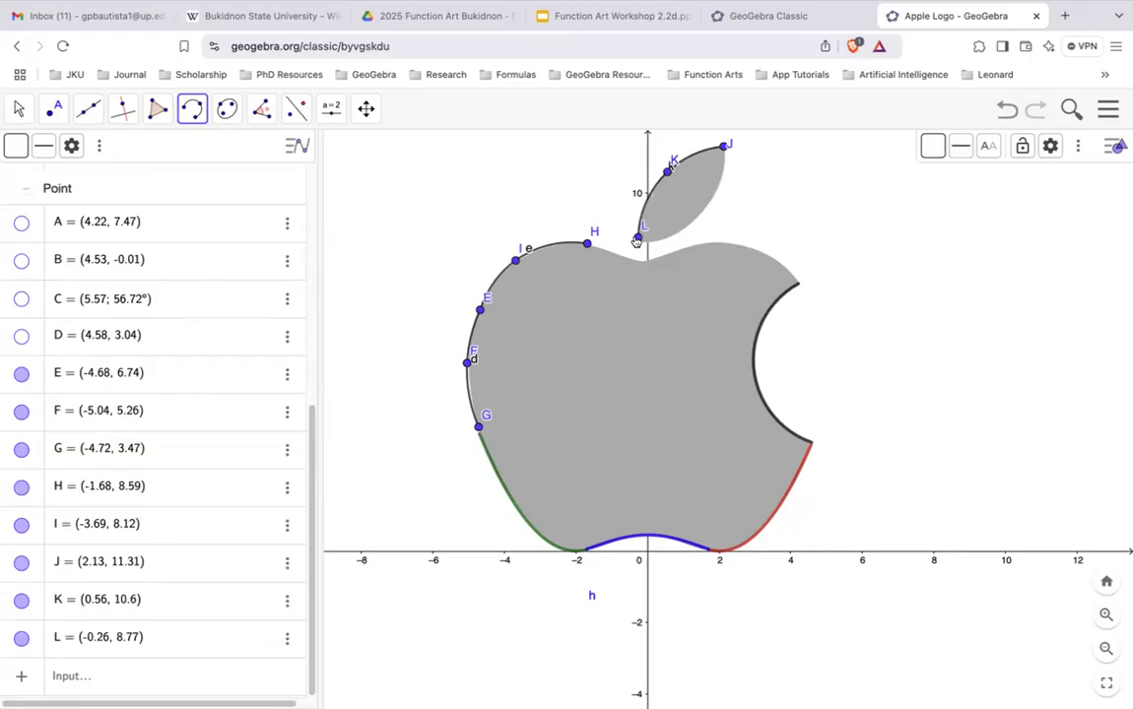
Draw a circumcircular arc along the leaf's lower-right edge through L, about (1.72, 9.63) and J, and move L to about (-0.28, 8.64)
left_click(638, 237)
left_click(708, 206)
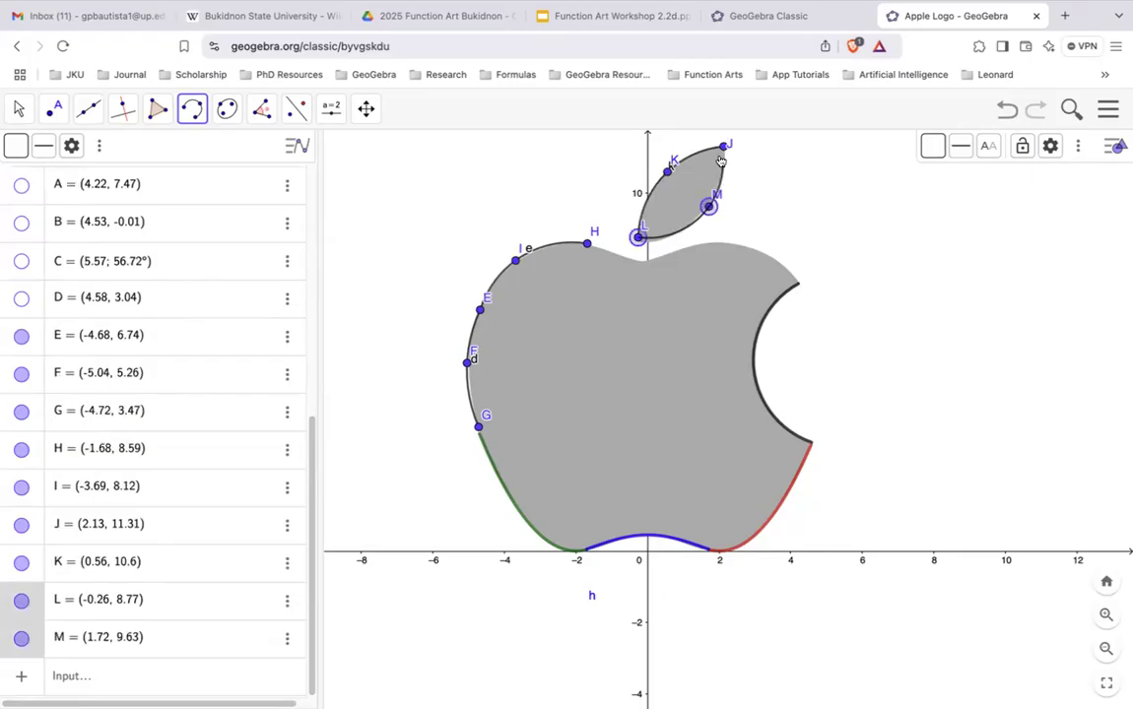
left_click(19, 108)
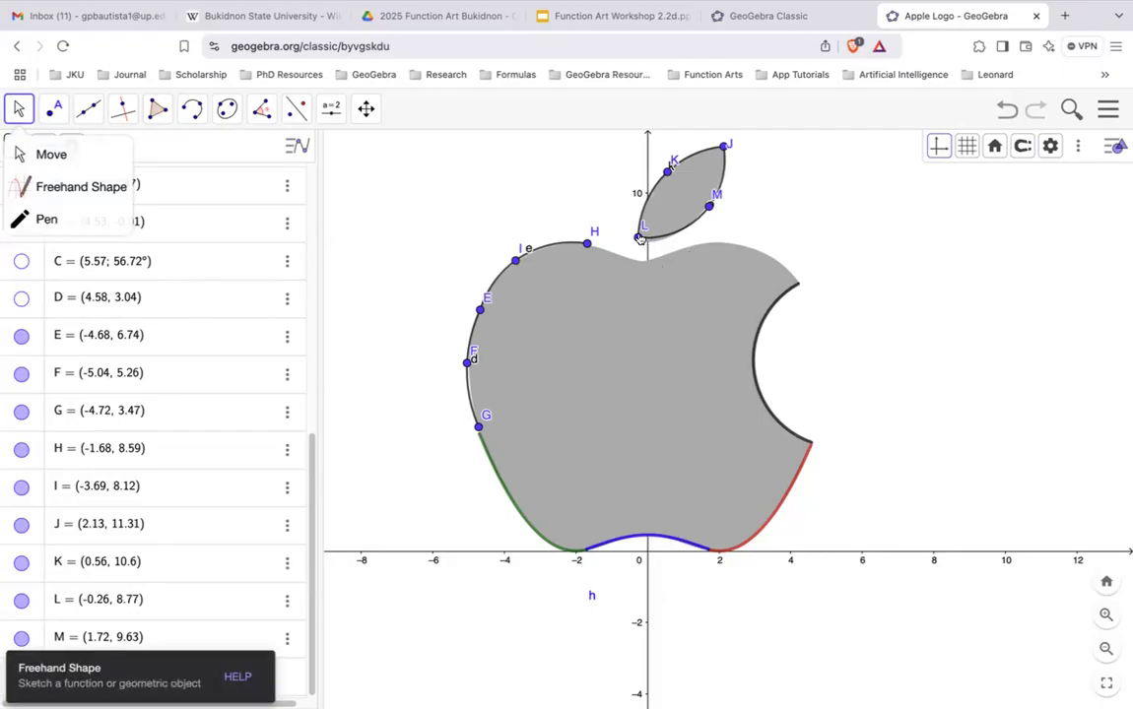
left_click_drag(638, 237, 637, 242)
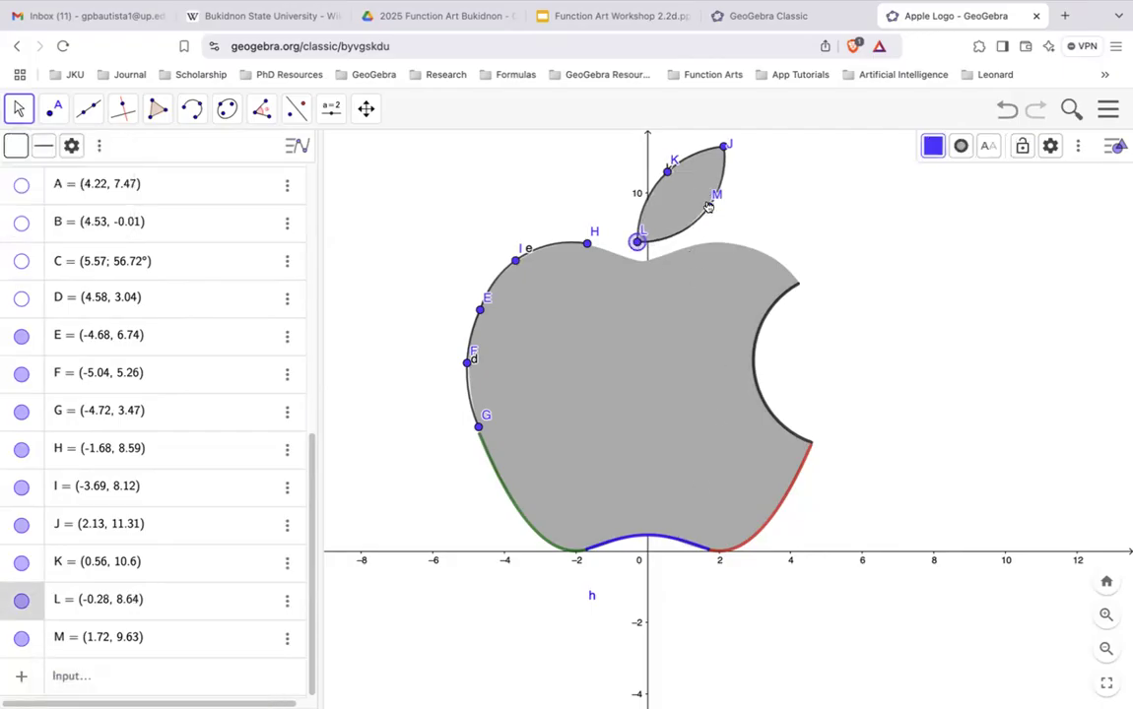
Add the exponential function e^x to the graph
left_click(65, 677)
type("e^x")
key("Return")
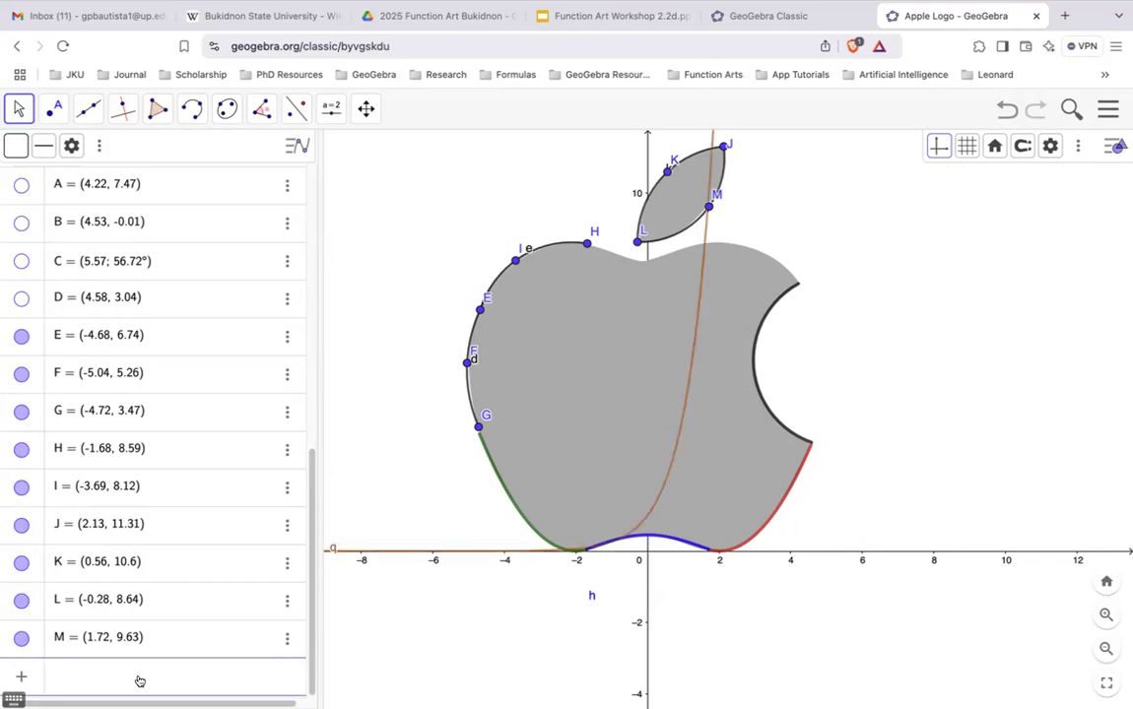
Change the exponential function's equation to e^x + 8
scroll(158, 519, "up", 10)
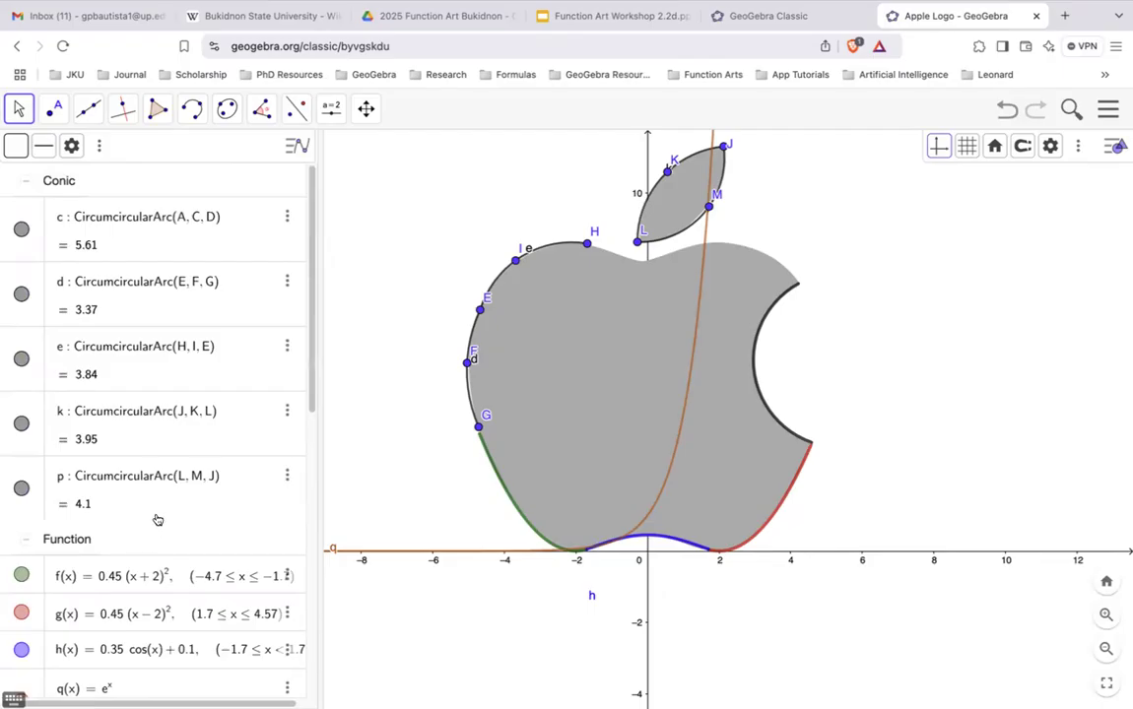
scroll(158, 519, "down", 5)
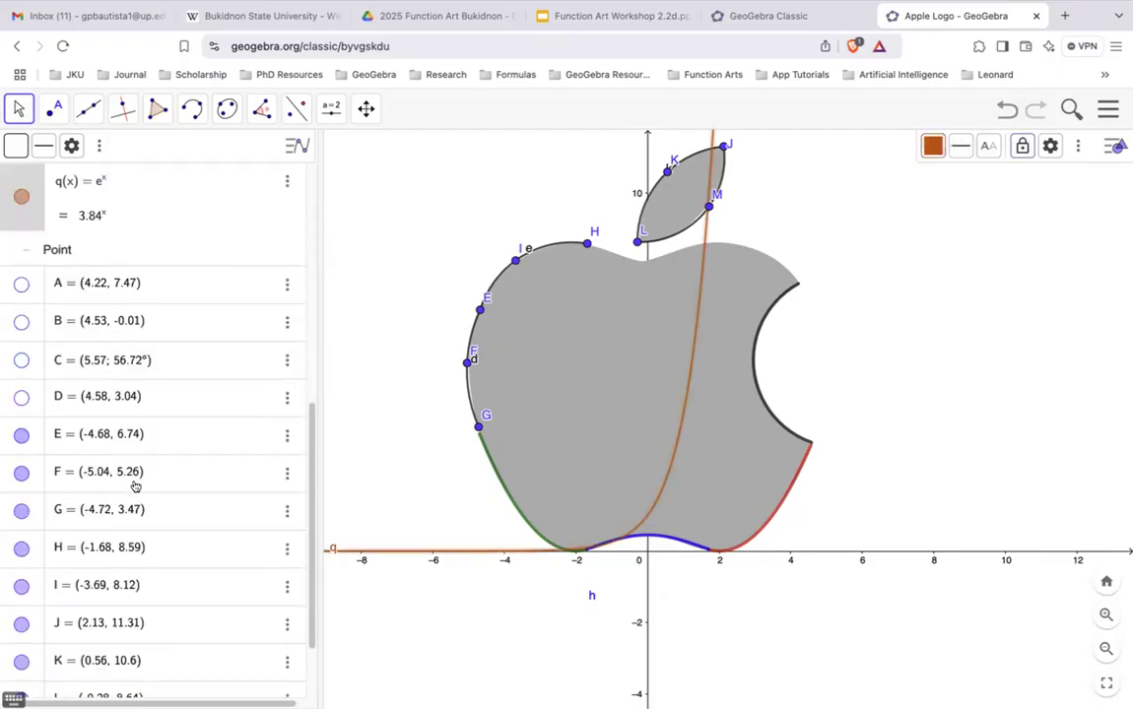
type("+")
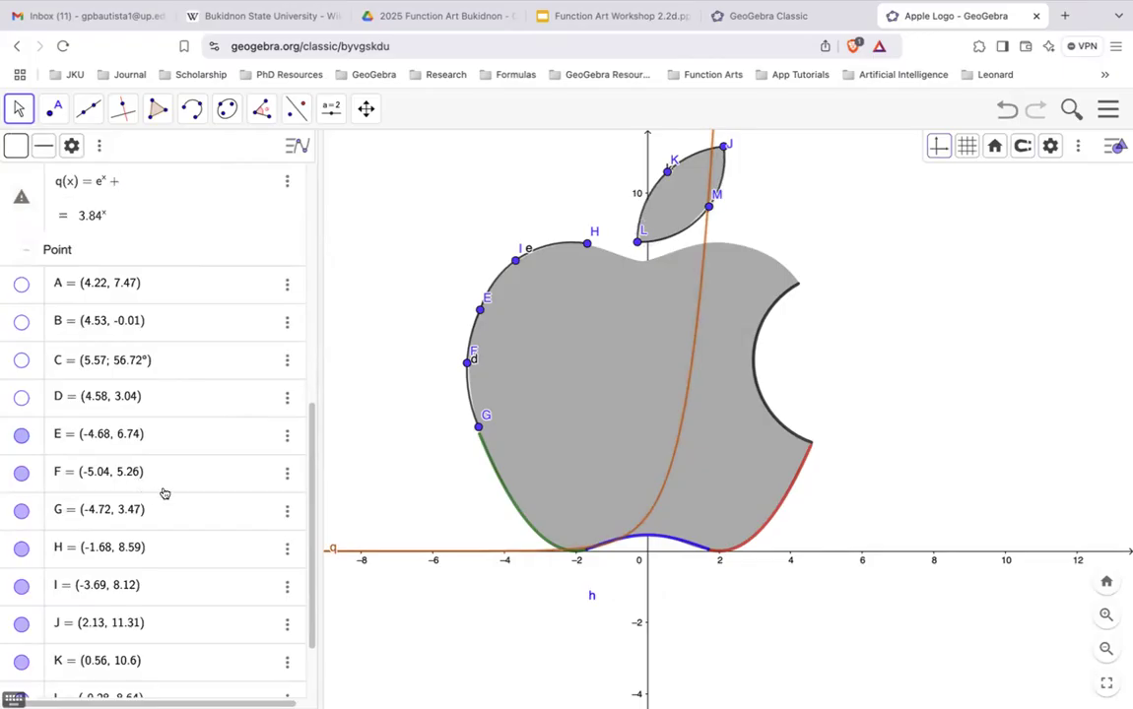
type("8")
key("Return")
Change the exponent of the exponential function to x-2, making the equation e^(x-2) + 8
scroll(131, 497, "up", 10)
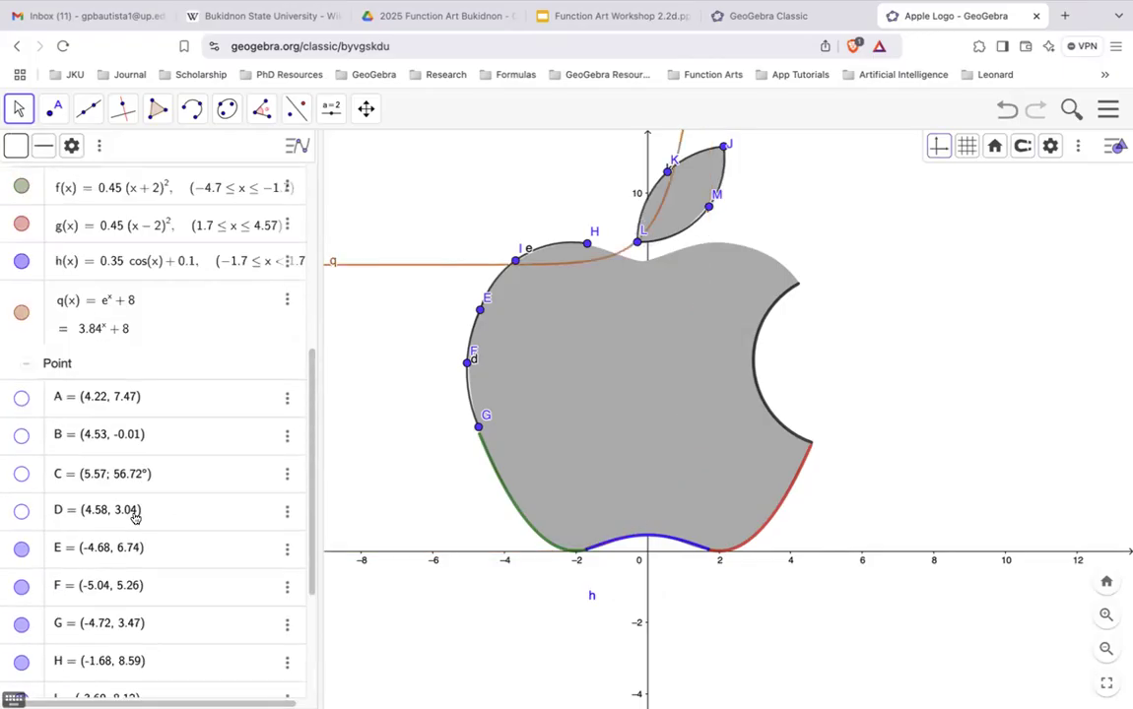
scroll(152, 500, "down", 3)
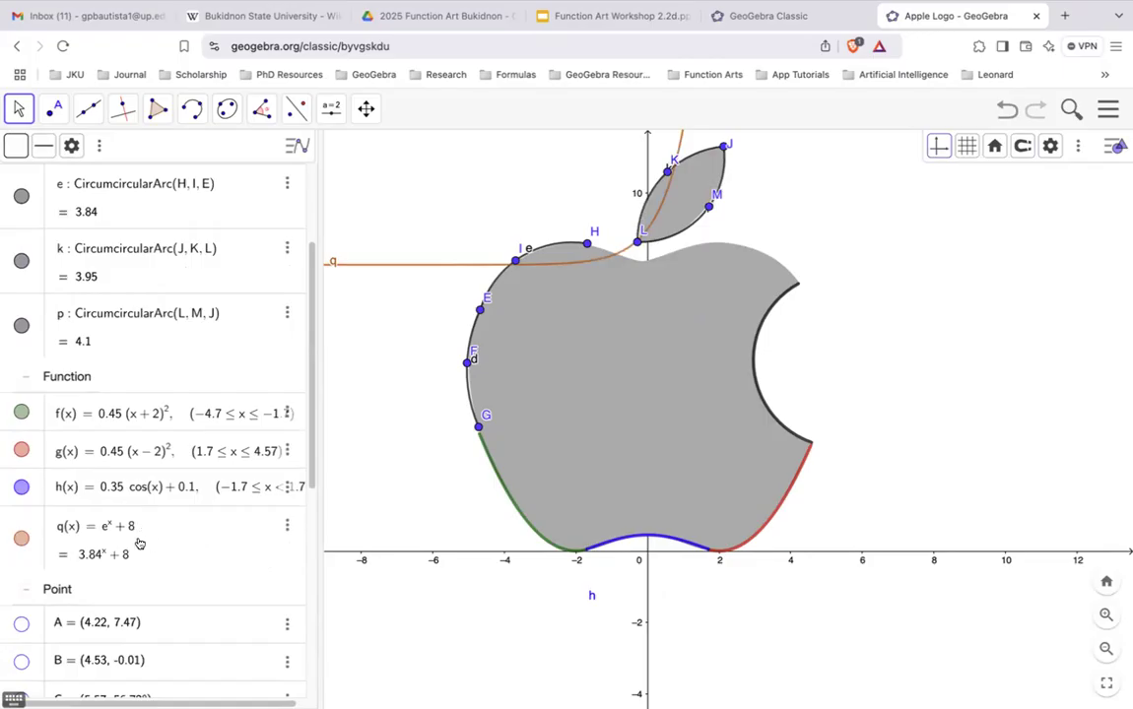
left_click(108, 554)
scroll(113, 537, "down", 6)
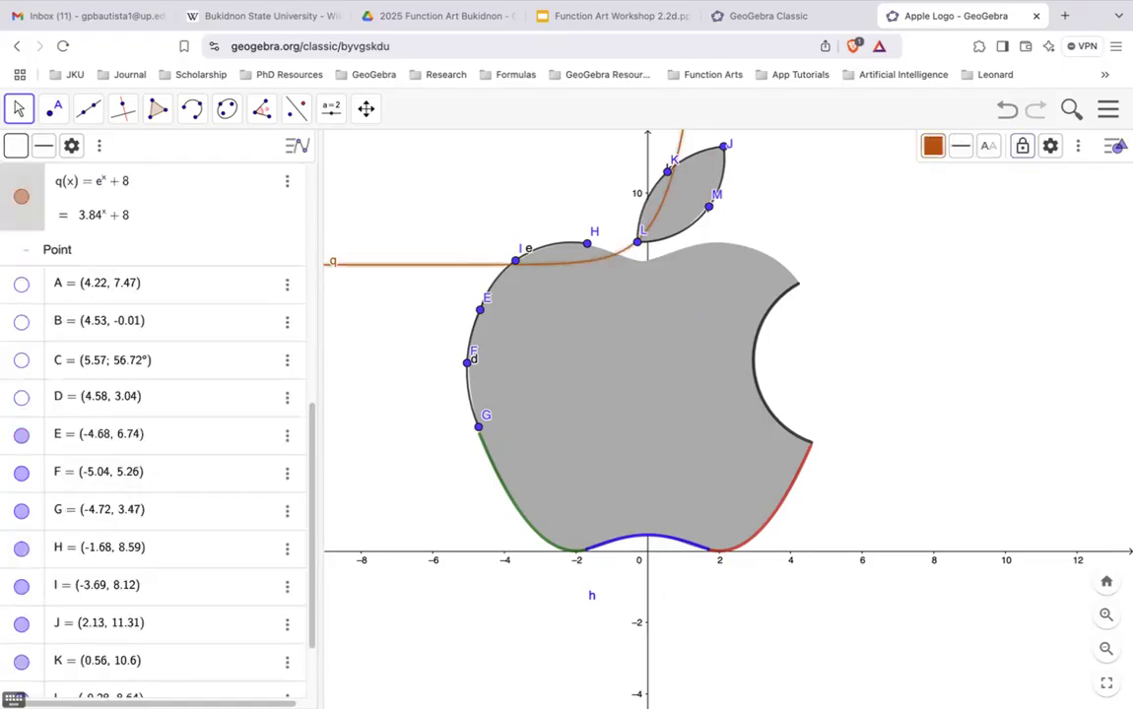
key("Escape")
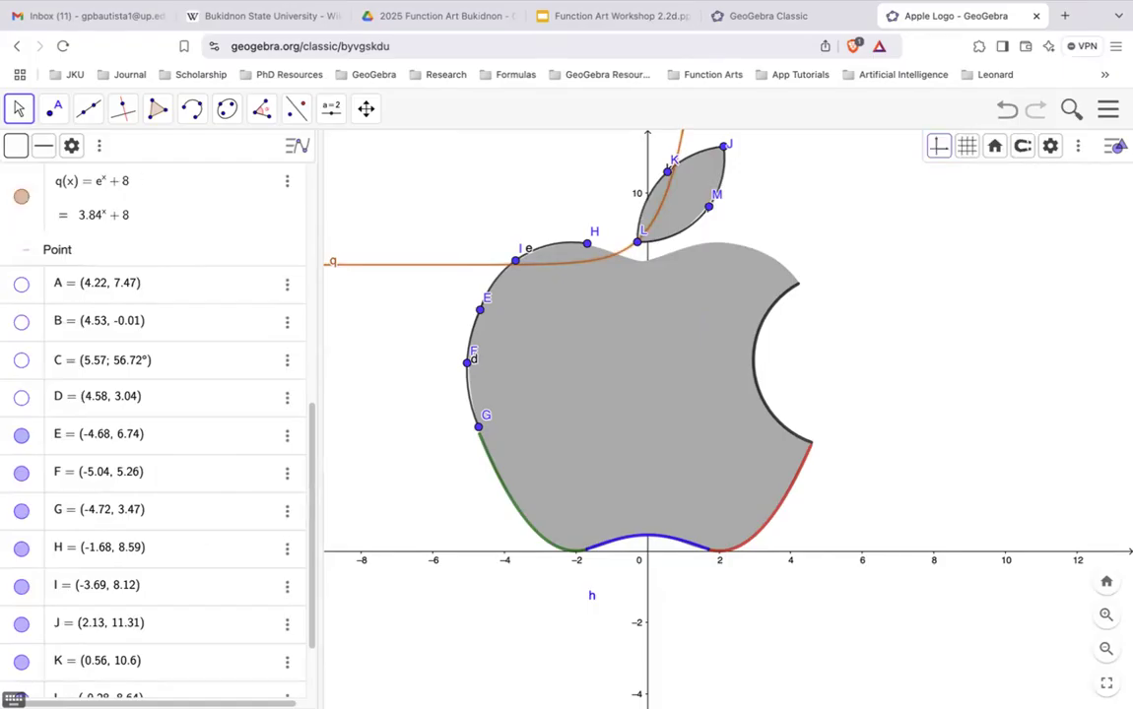
type("-2")
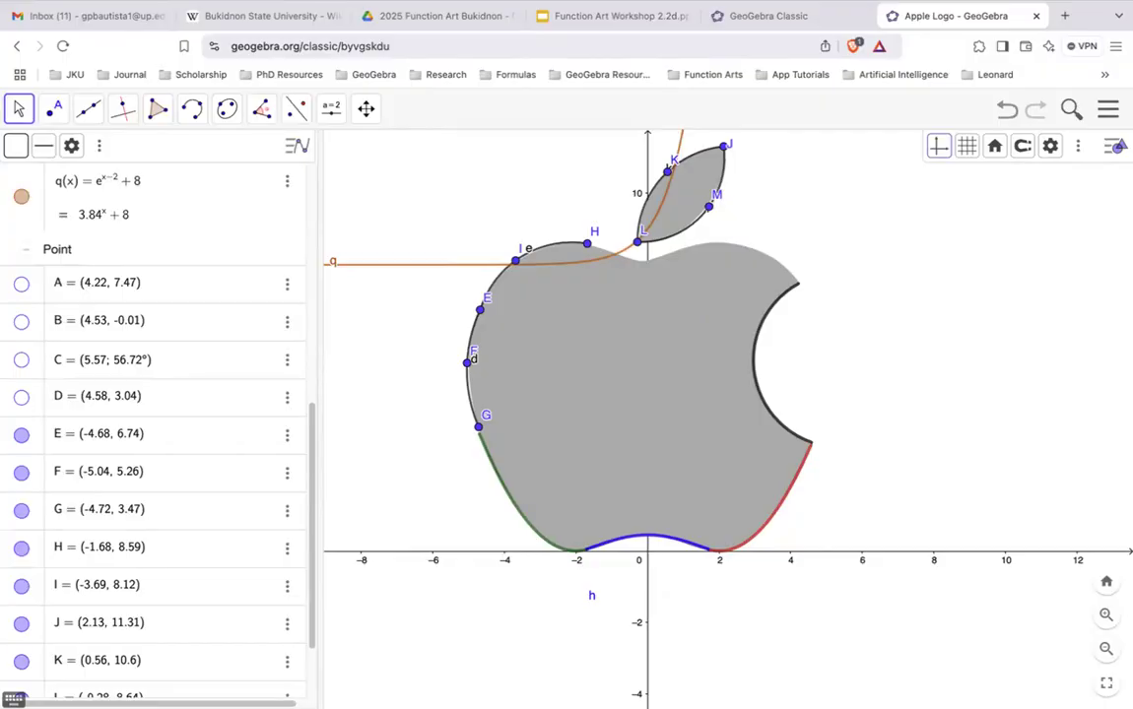
key("Return")
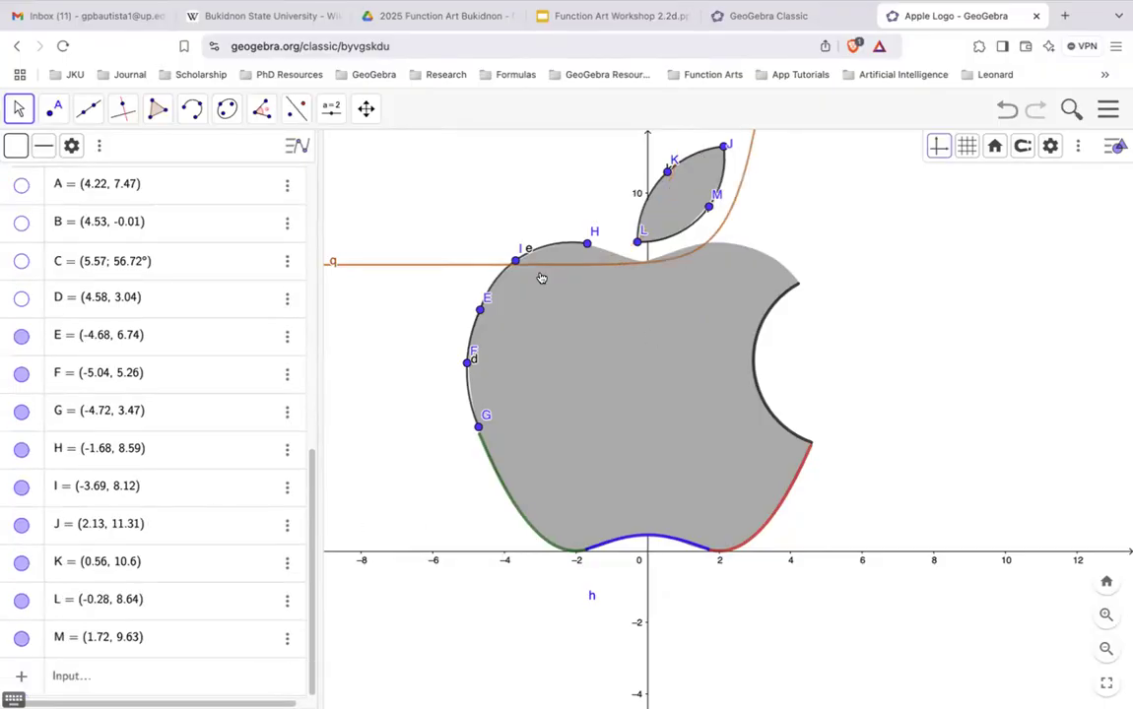
Delete the exponential function q
scroll(201, 463, "up", 2)
scroll(201, 463, "up", 5)
scroll(202, 458, "down", 3)
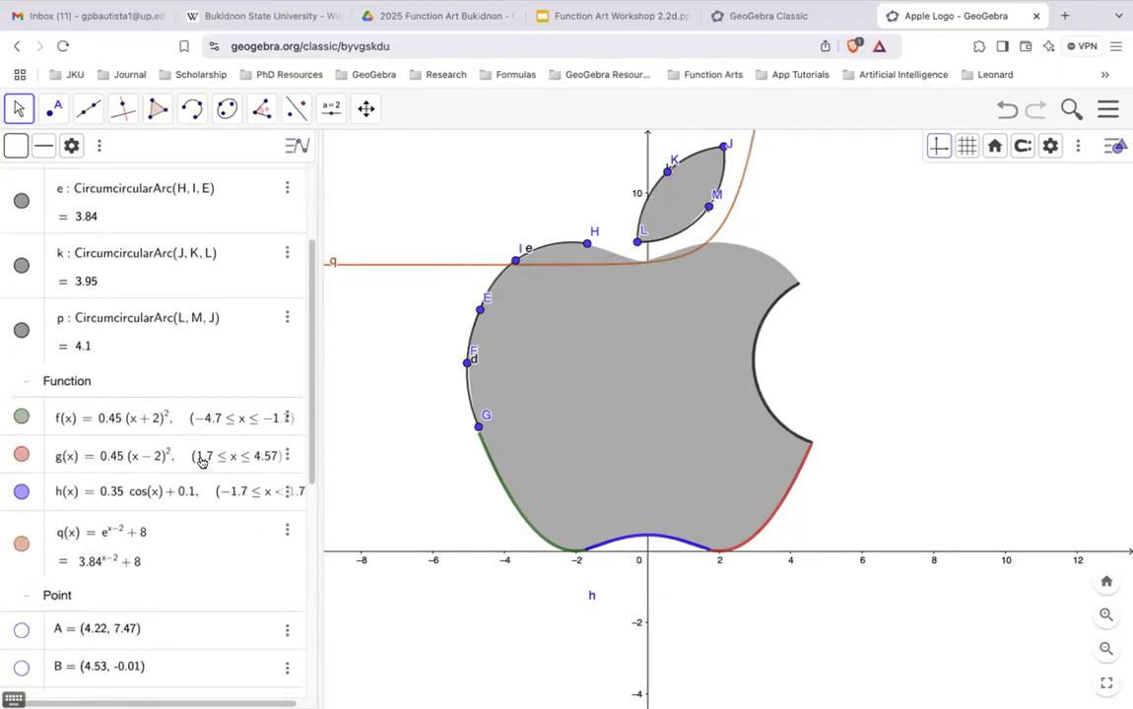
left_click(287, 450)
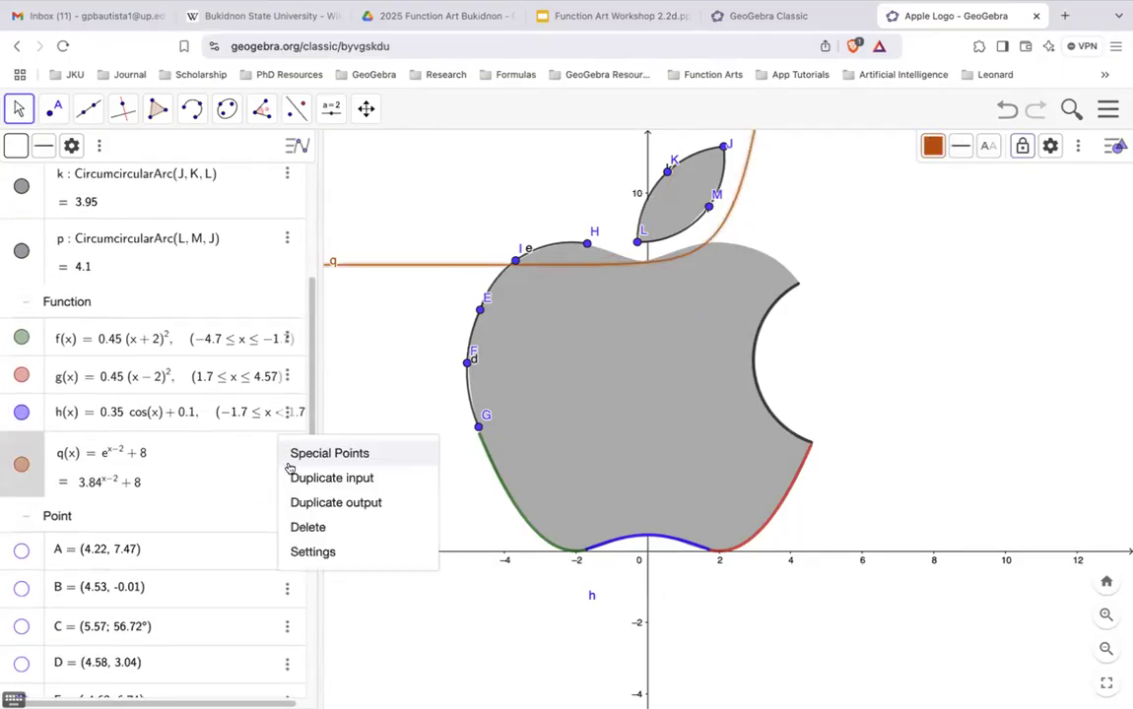
left_click(307, 526)
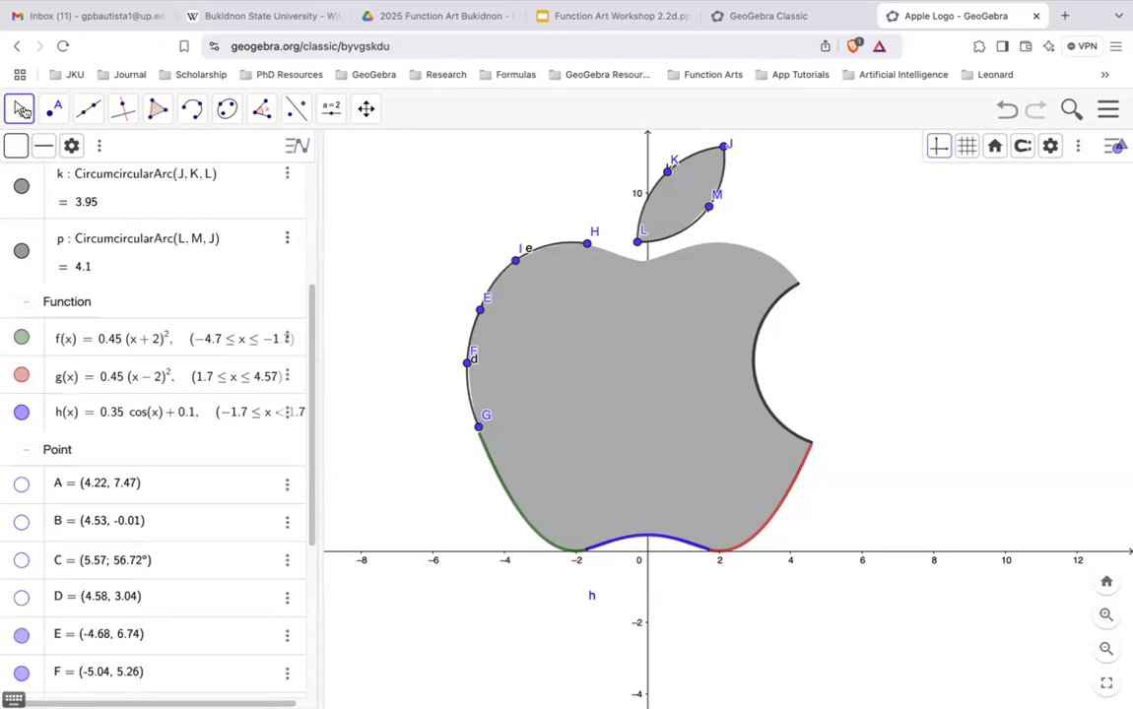
Set the line thickness of arc e along the apple's upper-left edge to 7
left_click(558, 244)
left_click(960, 146)
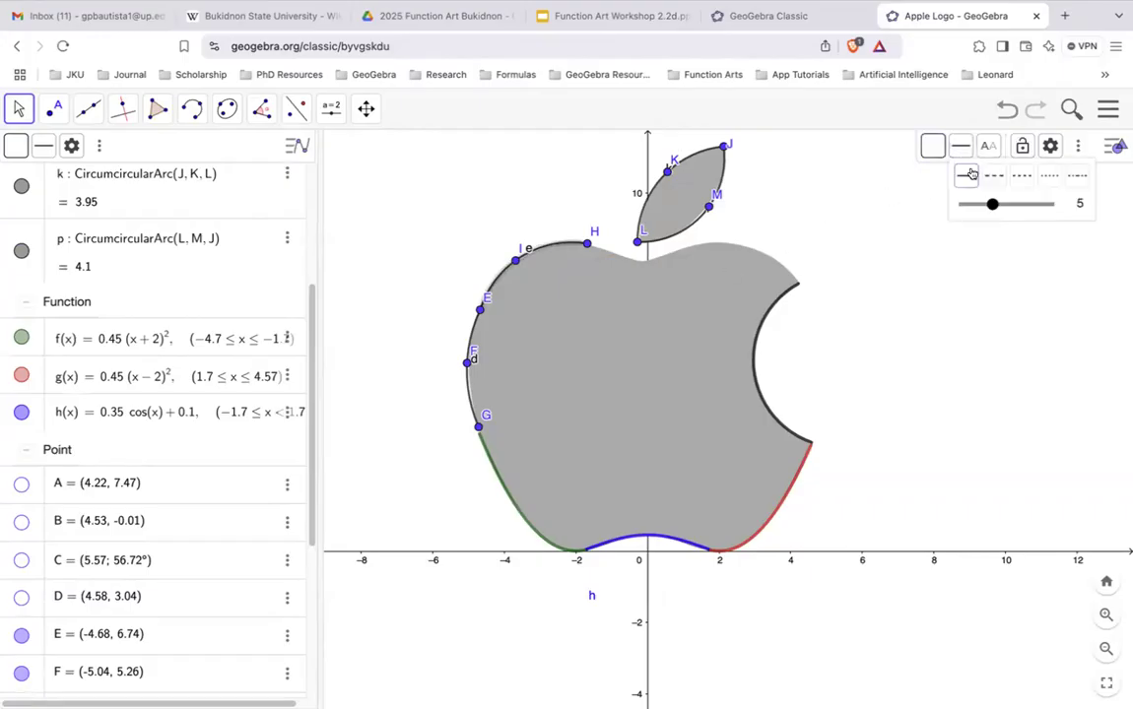
left_click_drag(988, 206, 1005, 206)
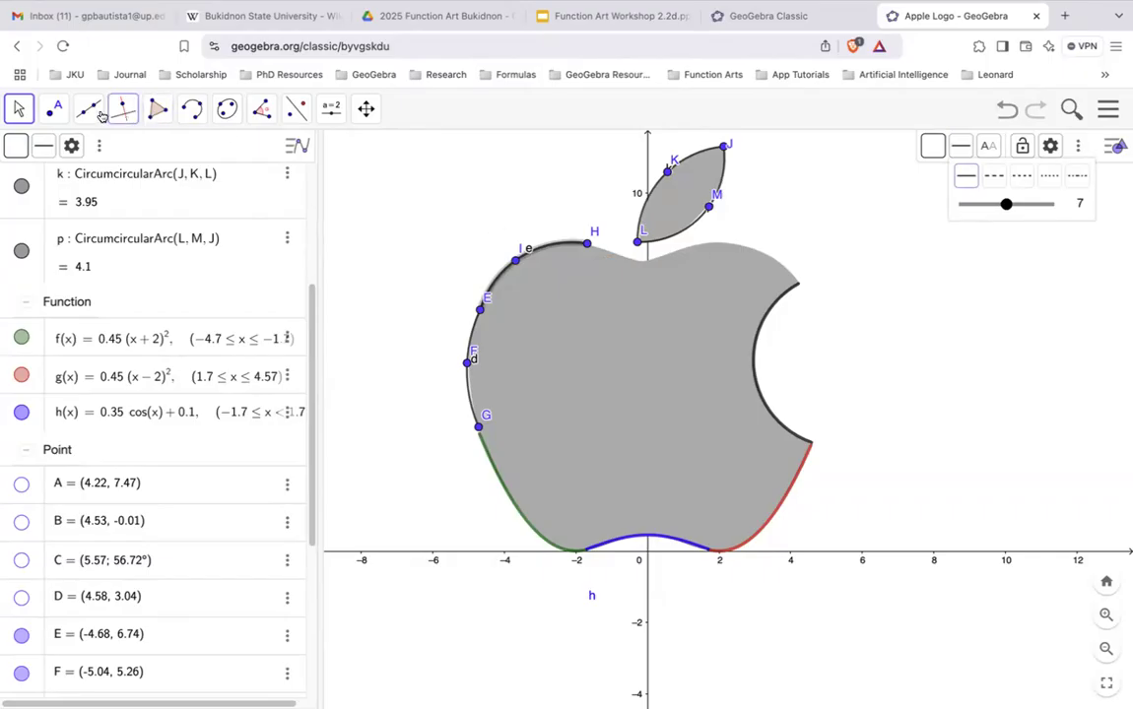
Draw three segments forming a triangle with vertices at about (7.73, 7.56), (6, 4) and (12, 4)
left_click(88, 109)
left_click(113, 184)
left_click(922, 281)
left_click(862, 407)
left_click(1076, 407)
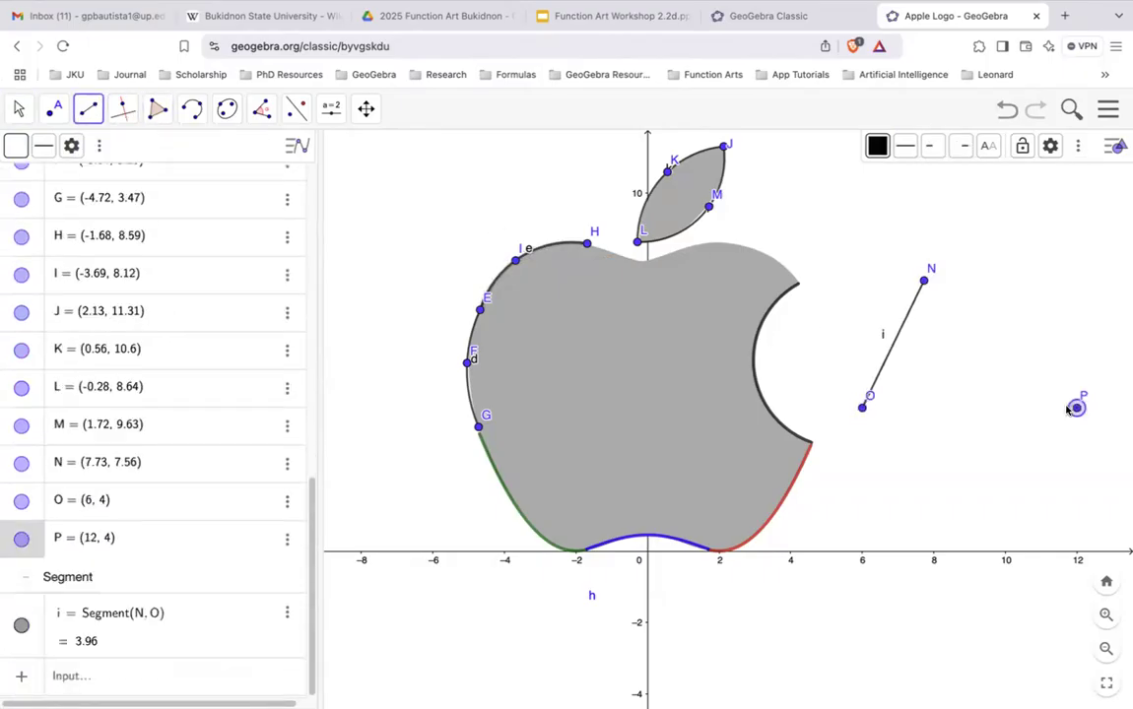
left_click(863, 406)
left_click(923, 281)
left_click(1075, 407)
Delete the triangle's three vertices N, O and P together with their segments
left_click(17, 108)
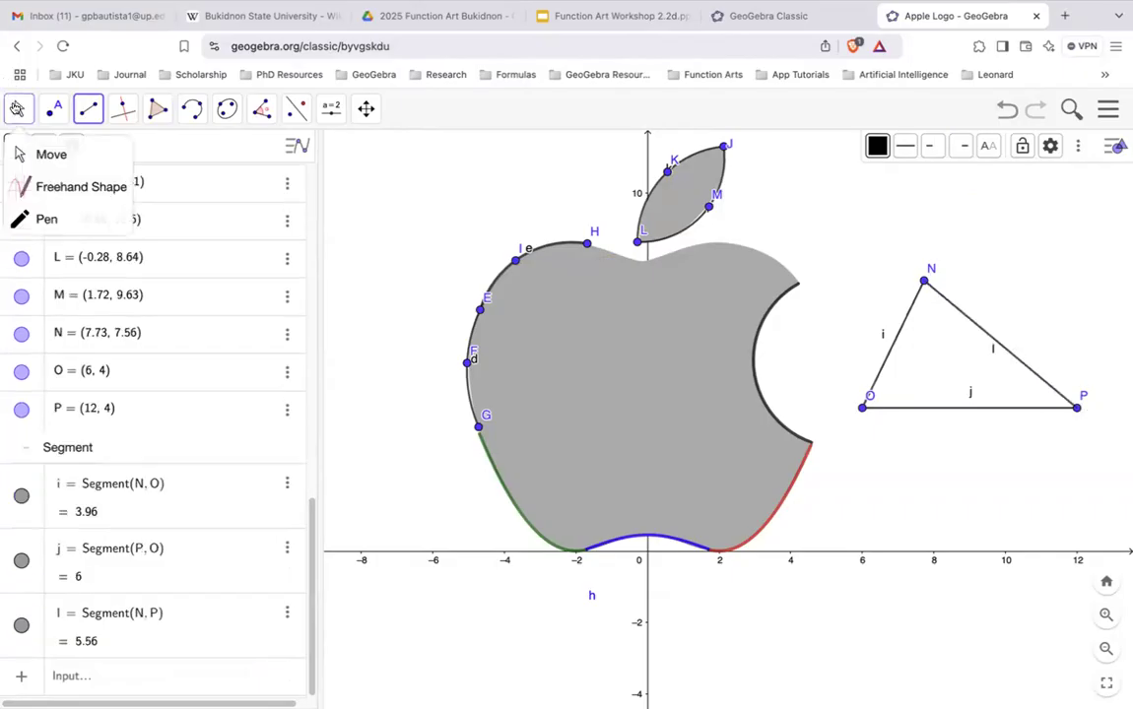
left_click(44, 155)
left_click(924, 282)
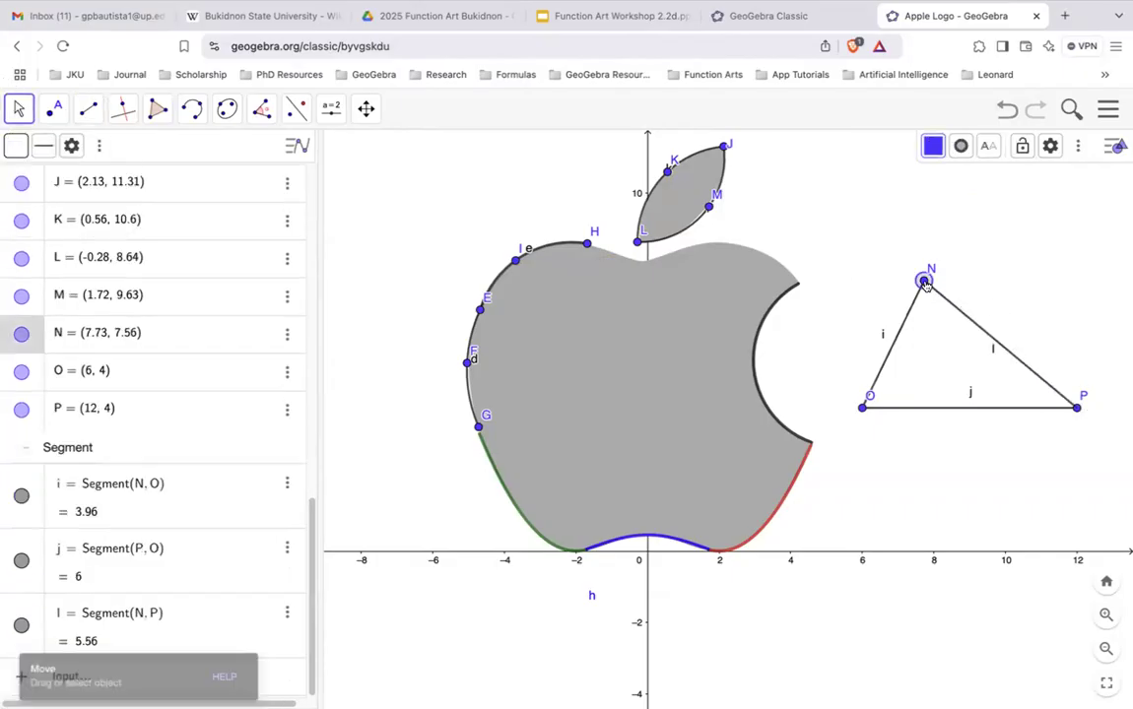
key("Delete")
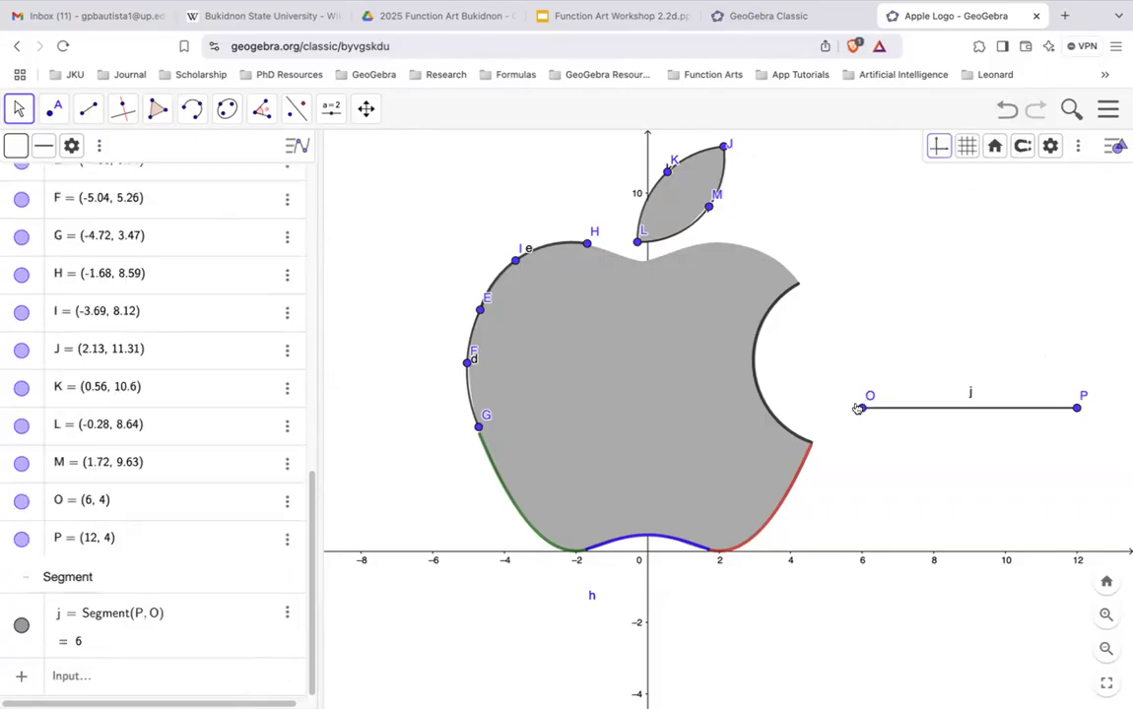
left_click(858, 408)
key("Delete")
left_click(1077, 407)
key("Delete")
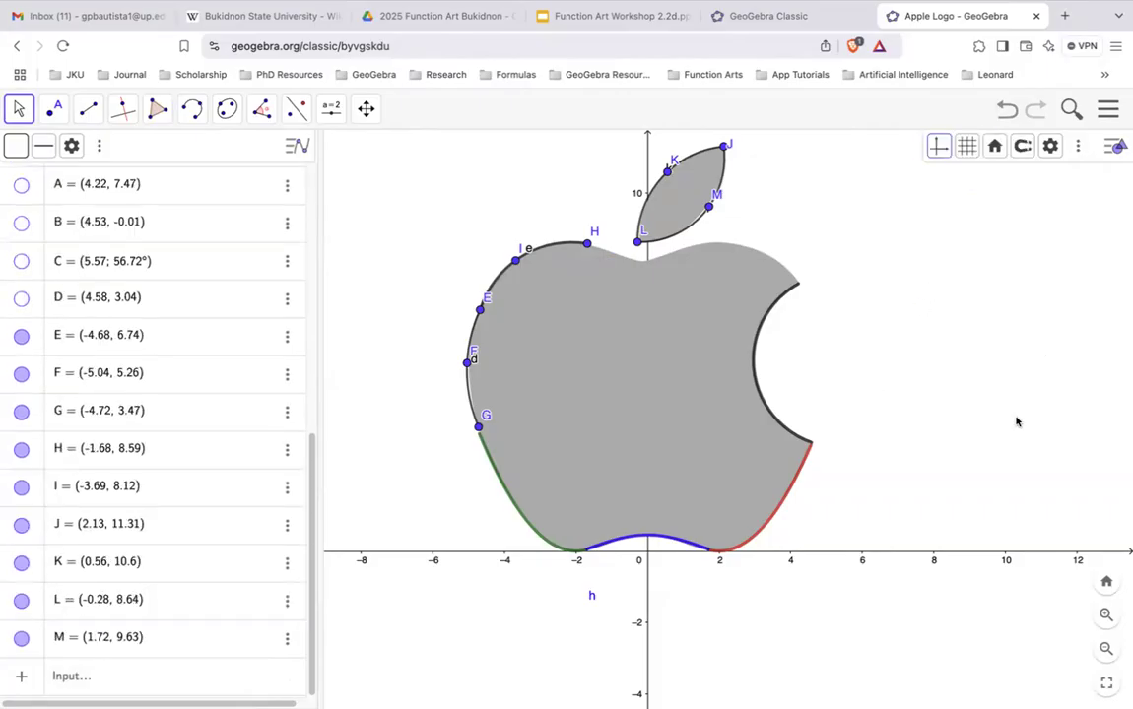
Move point F on the apple's left edge to about (-5.02, 5.11)
left_click_drag(467, 361, 467, 369)
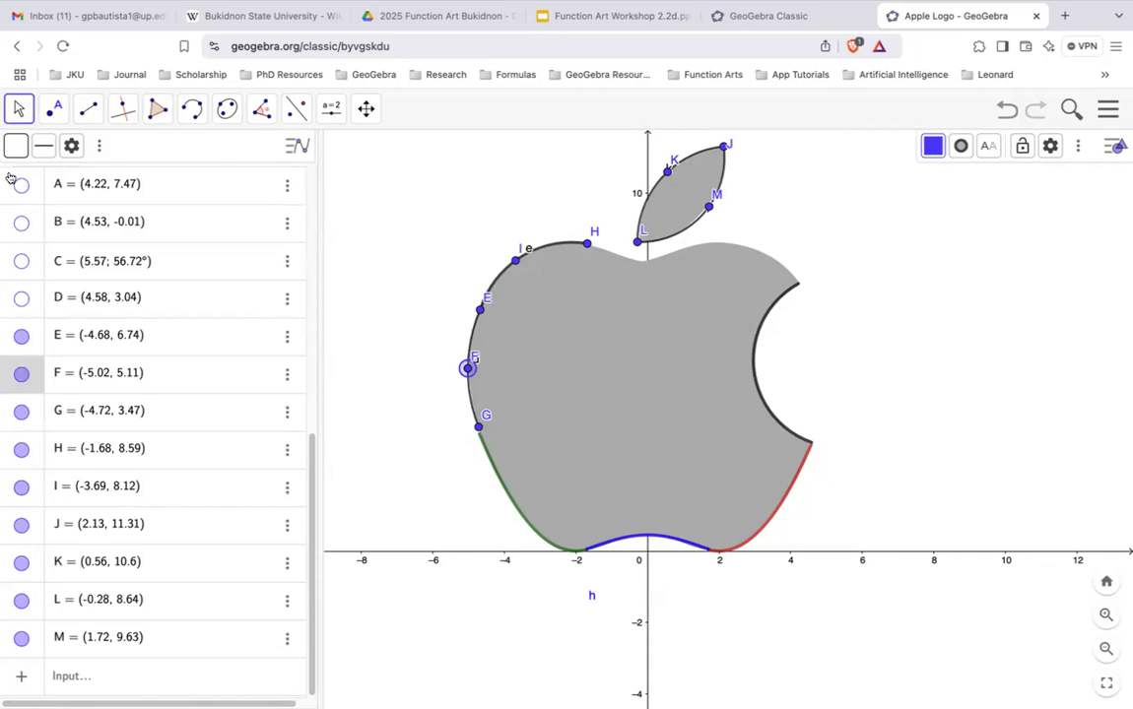
Draw a segment beside the apple from about (9.17, 6.98) to about (9.02, 3.4)
left_click(87, 109)
left_click(162, 197)
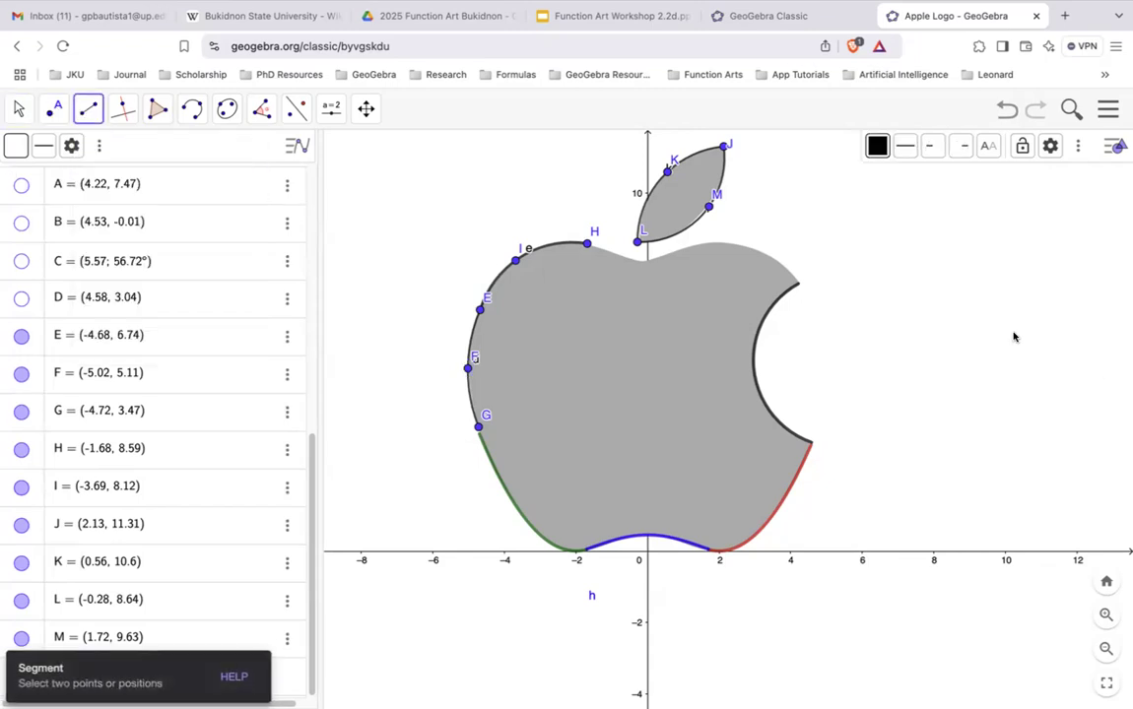
left_click(975, 301)
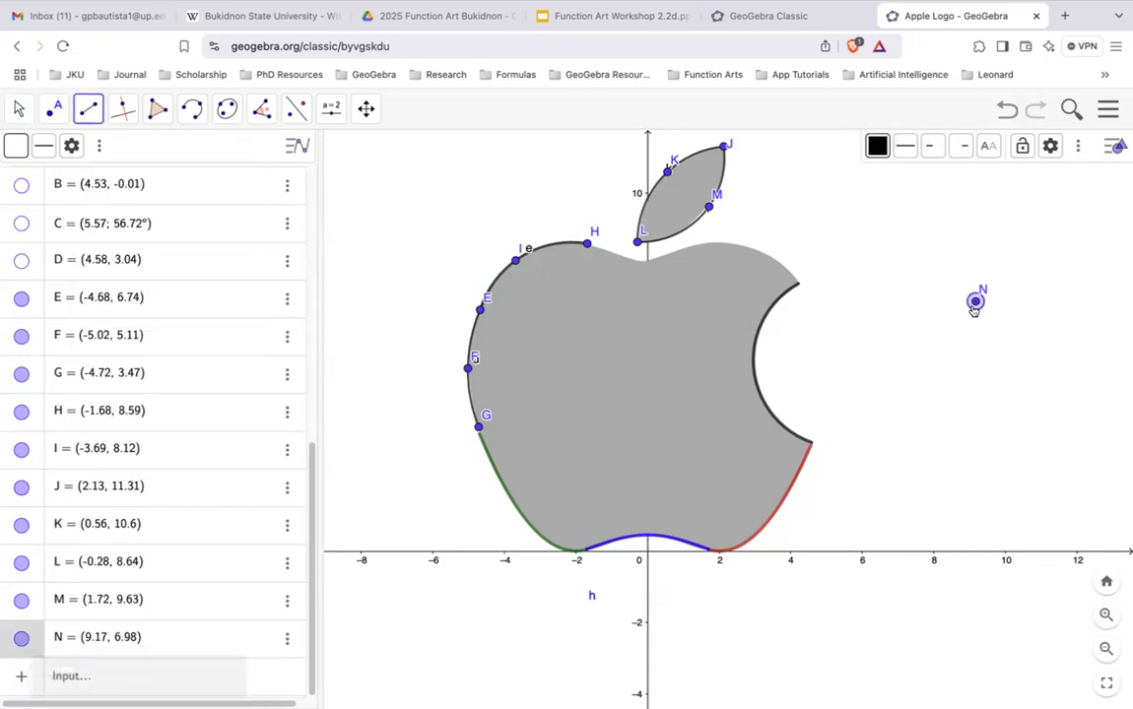
left_click(970, 428)
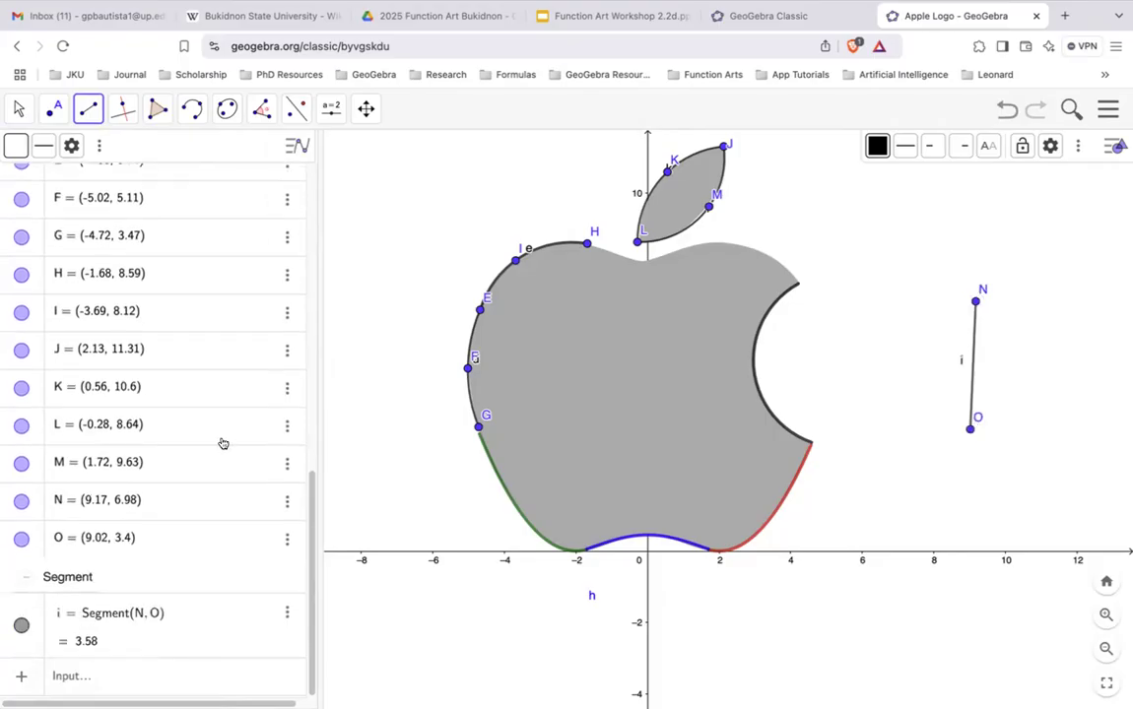
Delete both endpoints N and O of the segment beside the apple
right_click(972, 309)
left_click(1011, 485)
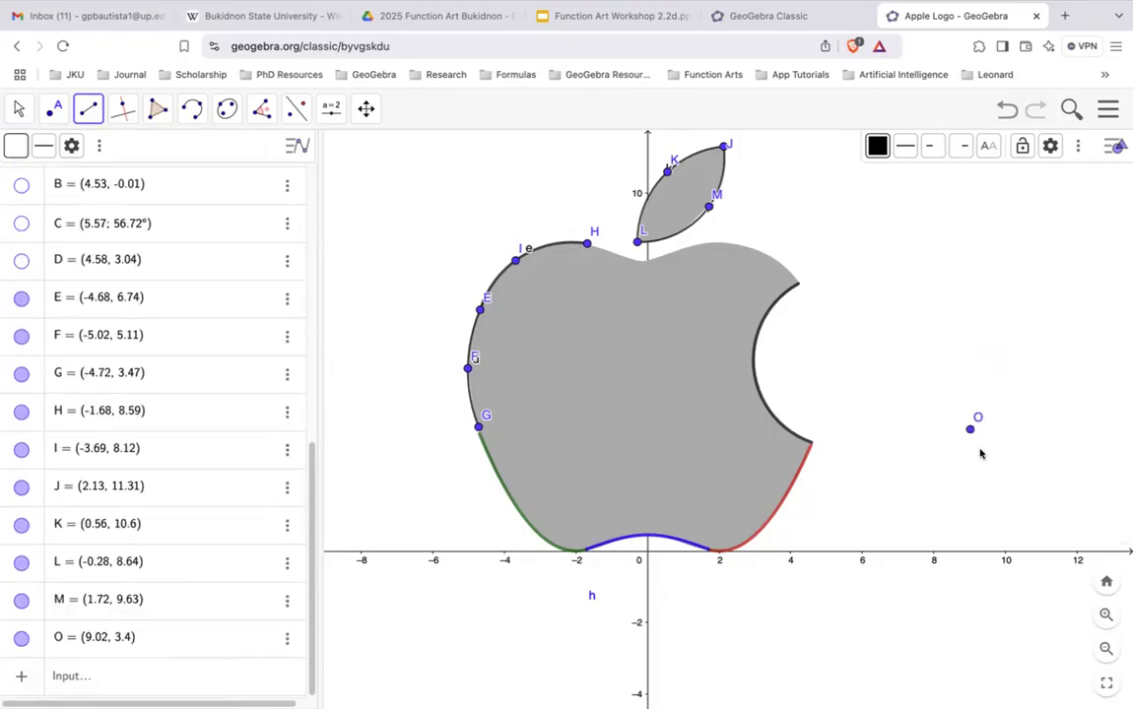
right_click(969, 430)
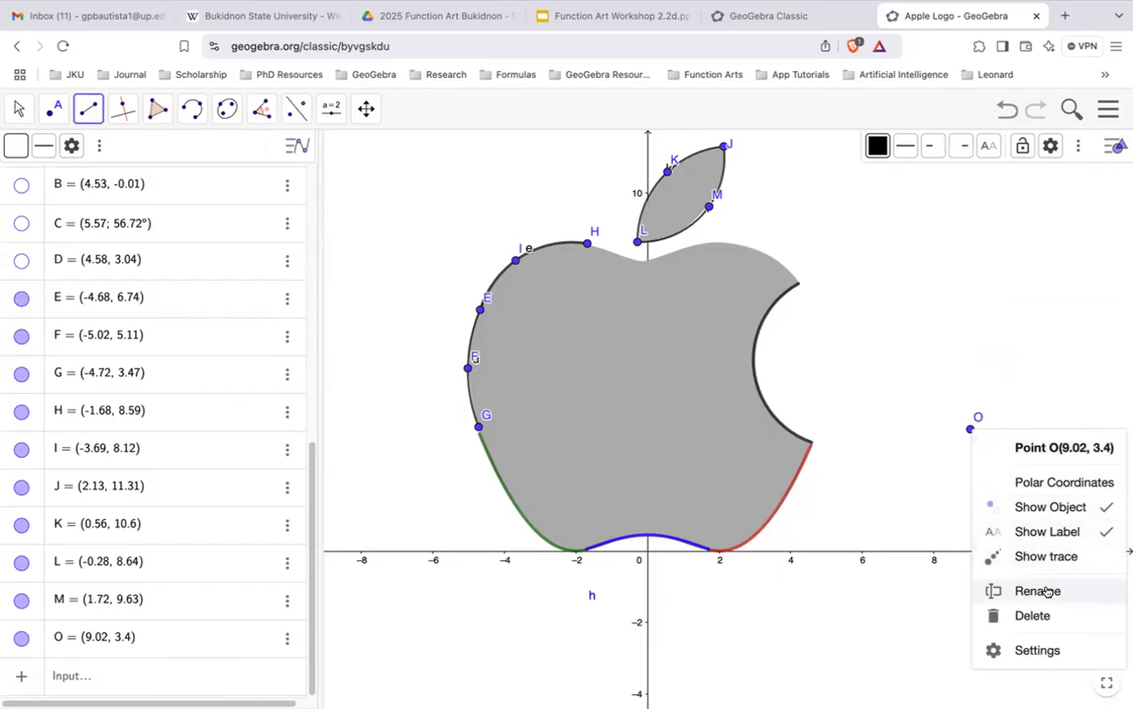
left_click(1044, 617)
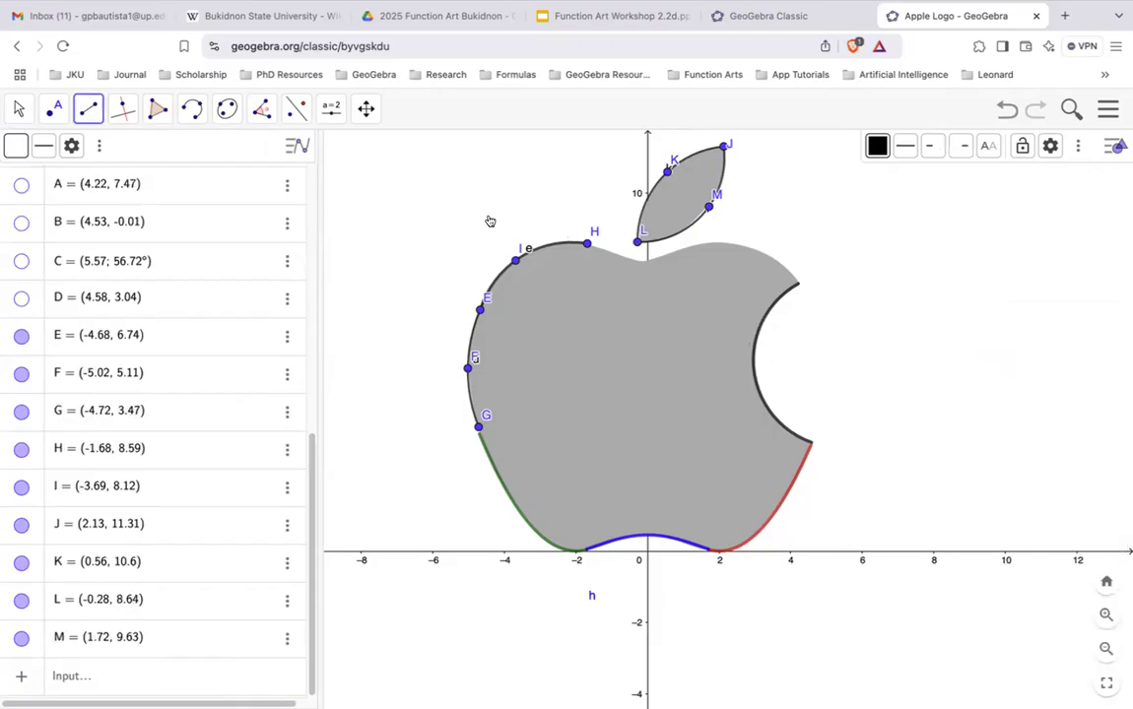
Draw a circumcircular arc along the apple's upper-right edge through about (1.7, 8.66), (3.33, 8.31) and the bite's upper end at (4.22, 7.47)
left_click(197, 115)
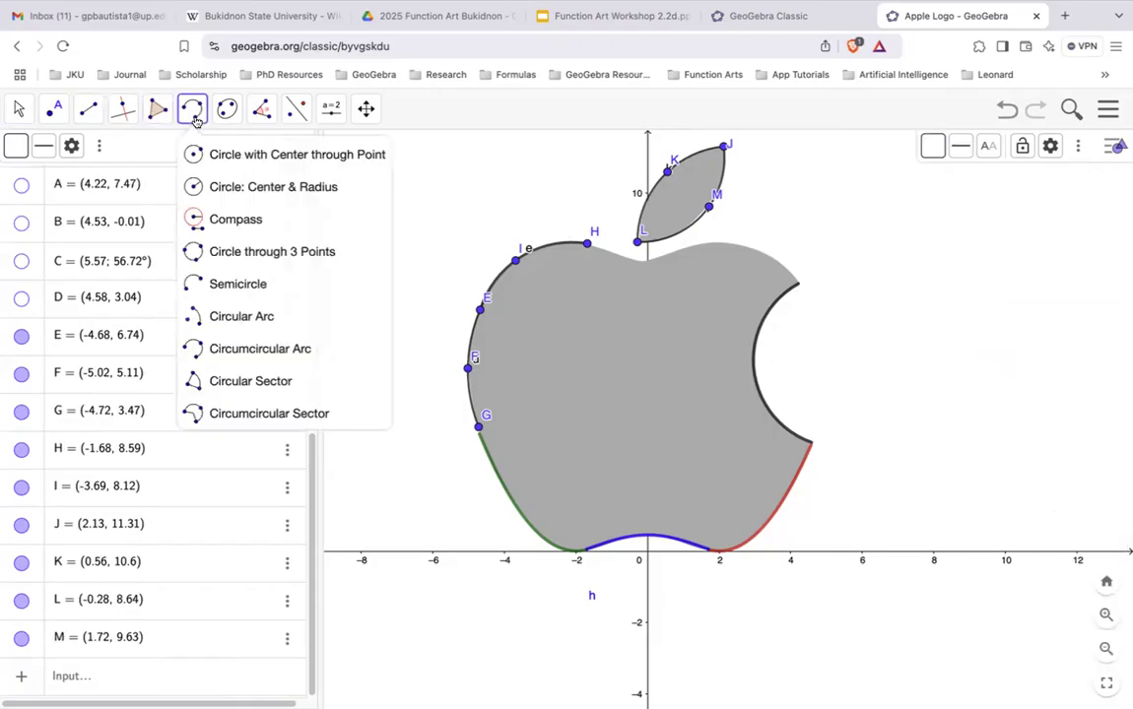
left_click(231, 318)
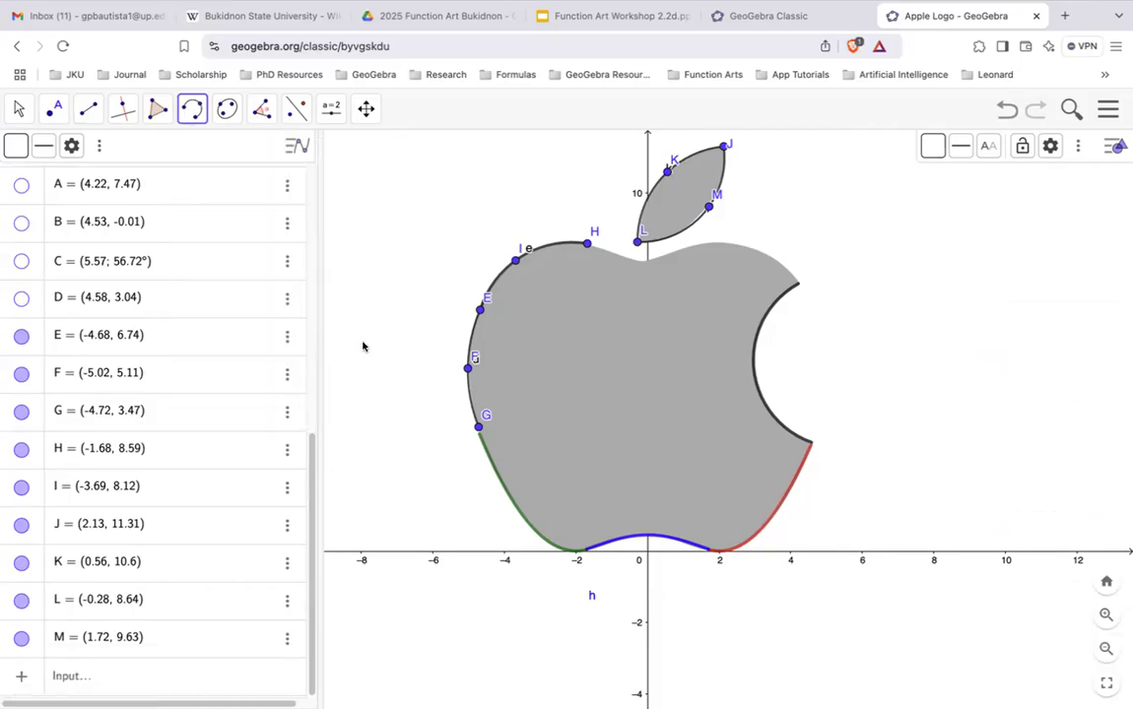
left_click(708, 243)
left_click(767, 254)
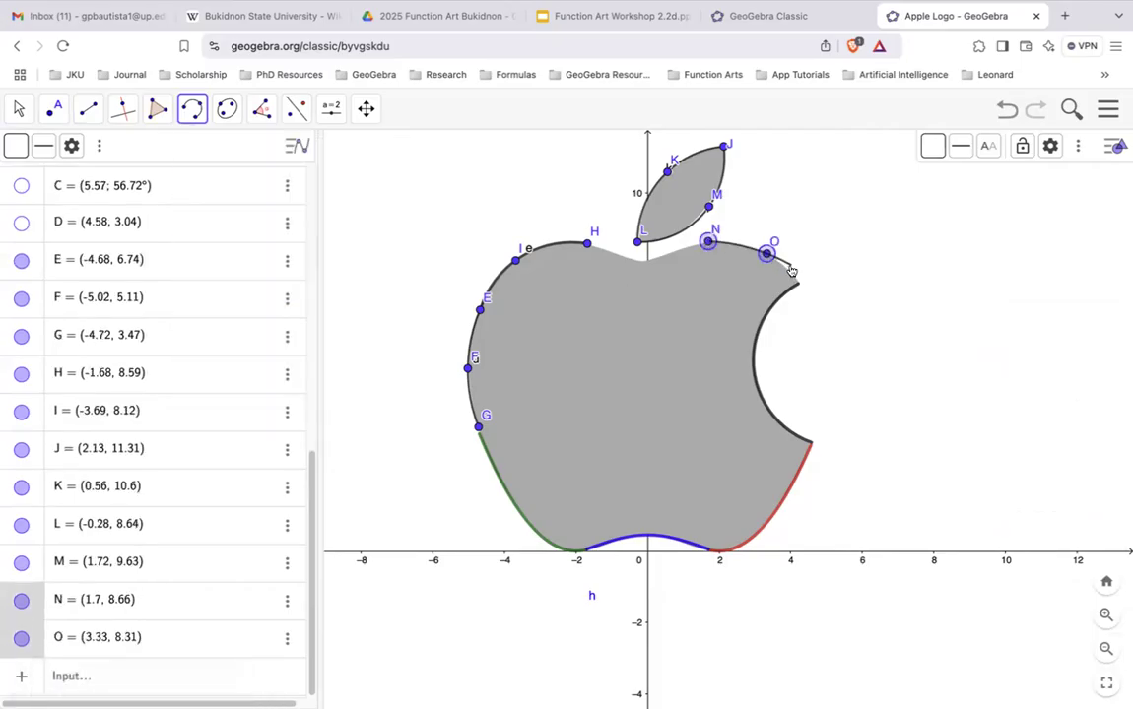
left_click(798, 284)
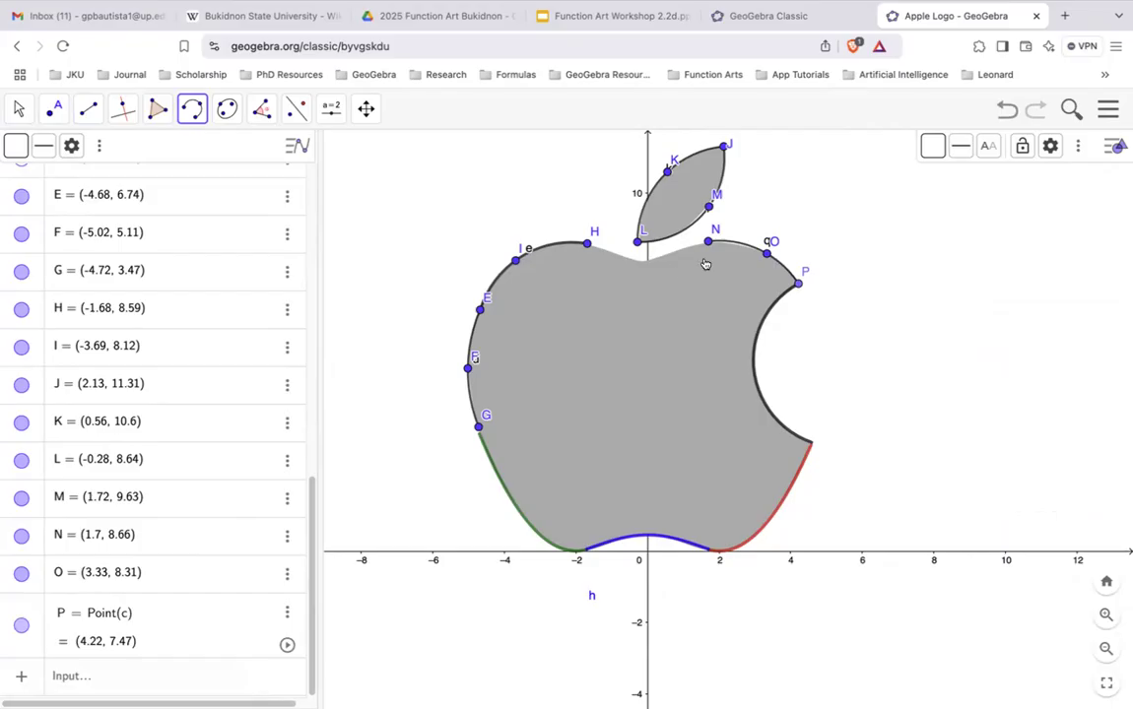
Add the sine function j(x) = sin(x) to the graph
left_click(164, 677)
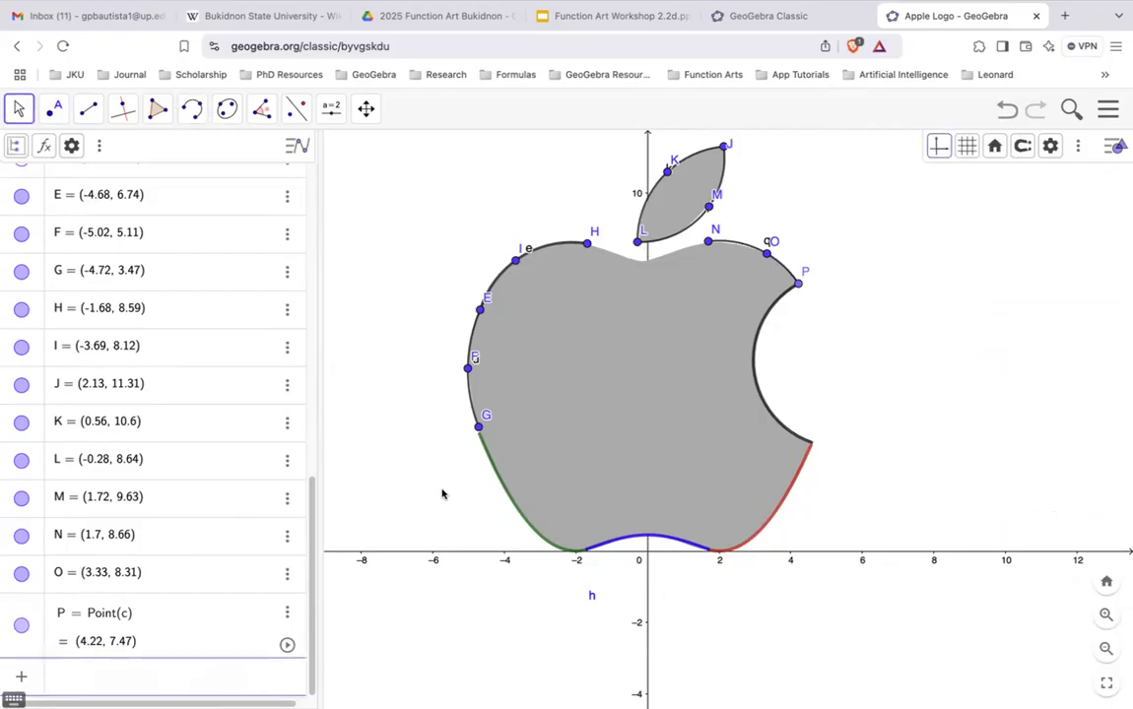
scroll(210, 388, "up", 10)
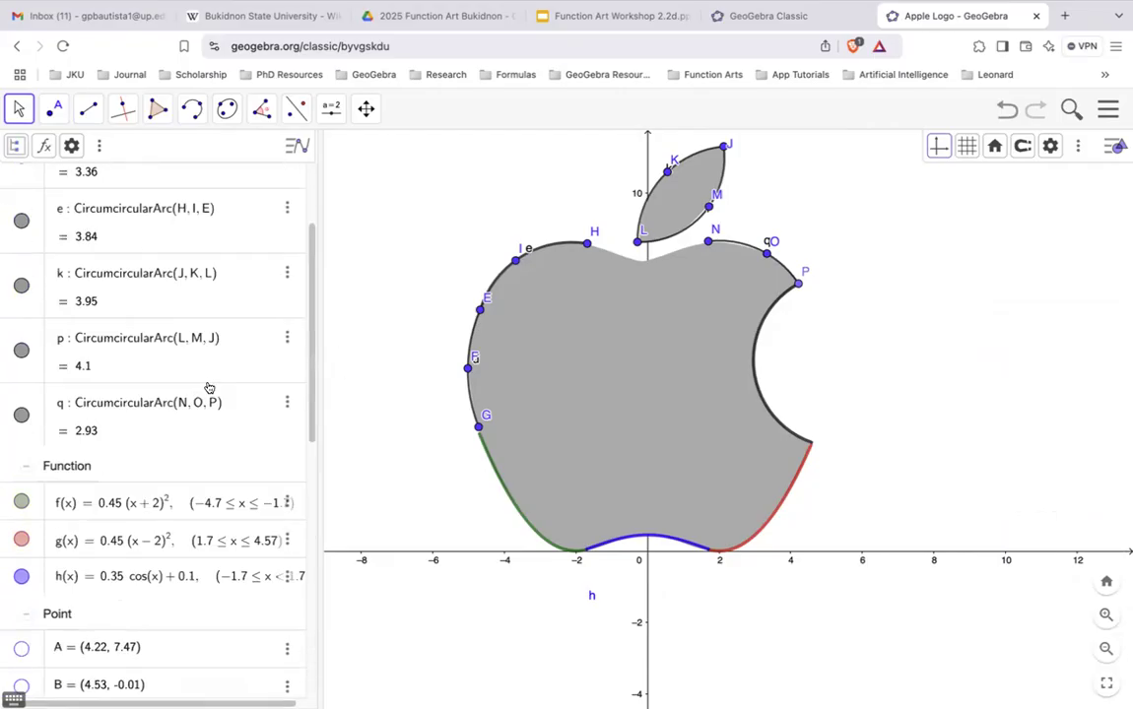
scroll(209, 387, "down", 8)
scroll(209, 387, "up", 6)
scroll(209, 387, "down", 8)
type("j(x)")
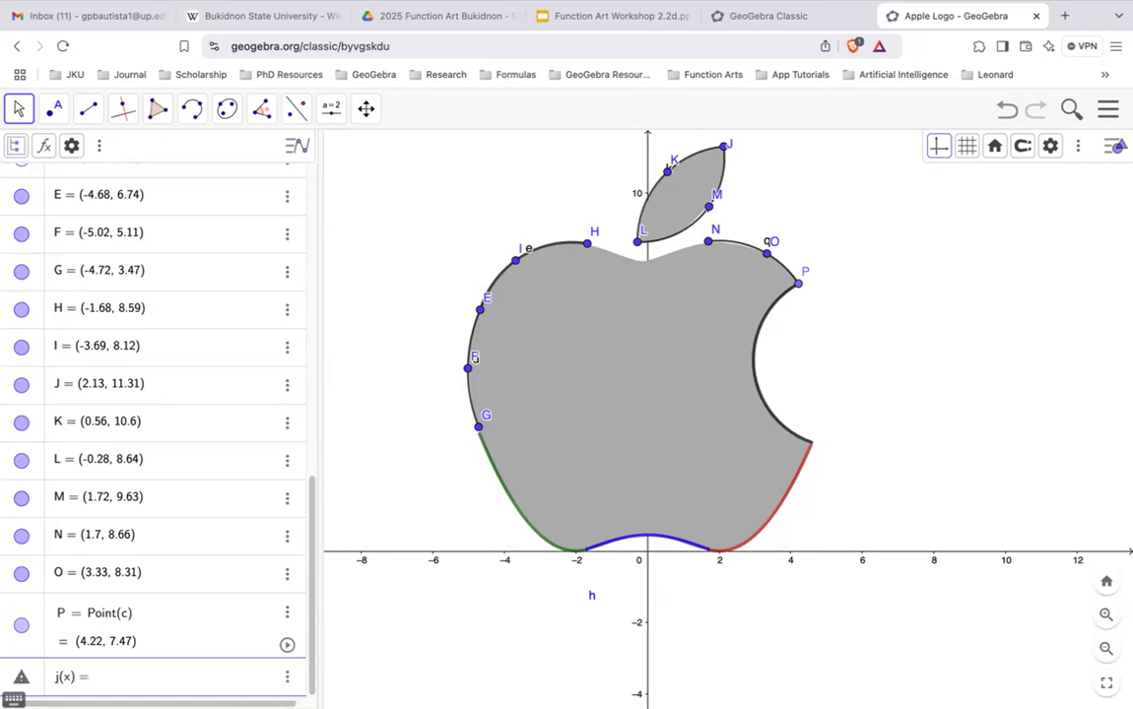
type("=sin(x)")
key("Return")
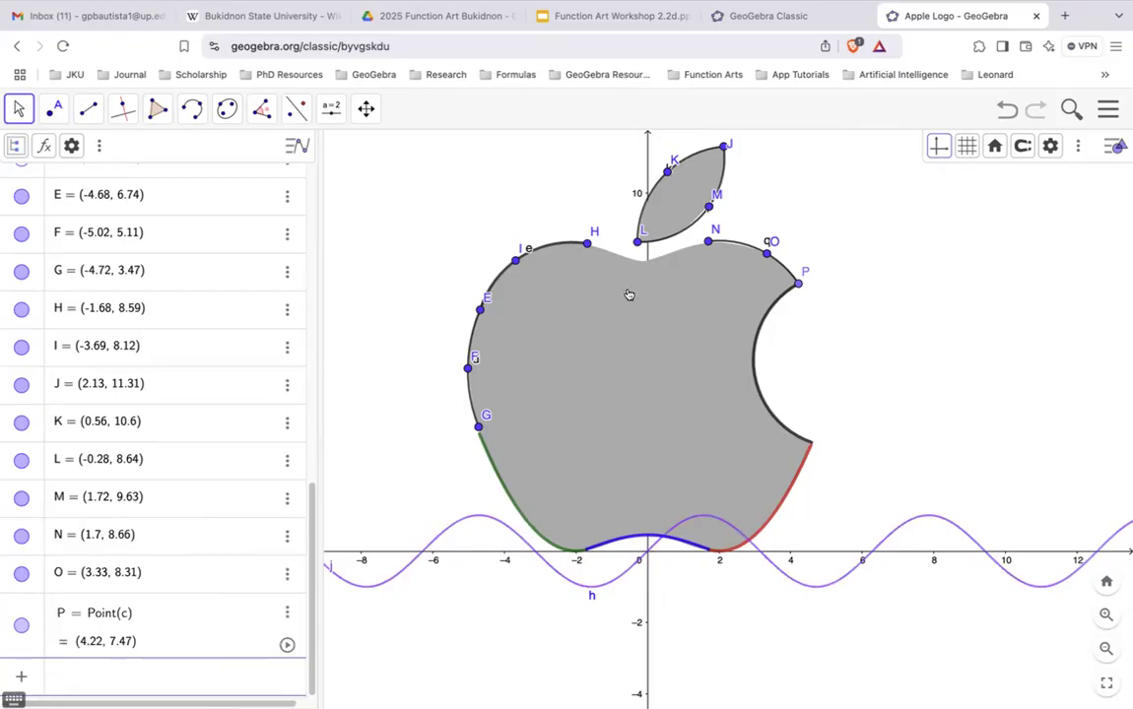
right_click(587, 242)
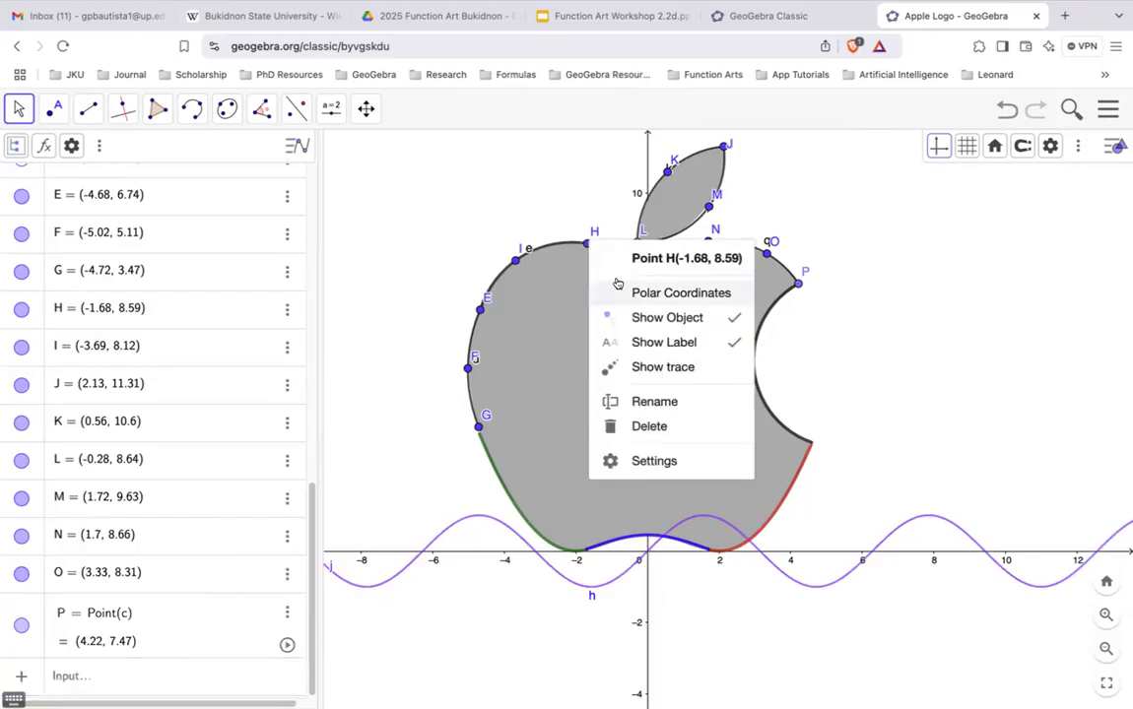
left_click(646, 315)
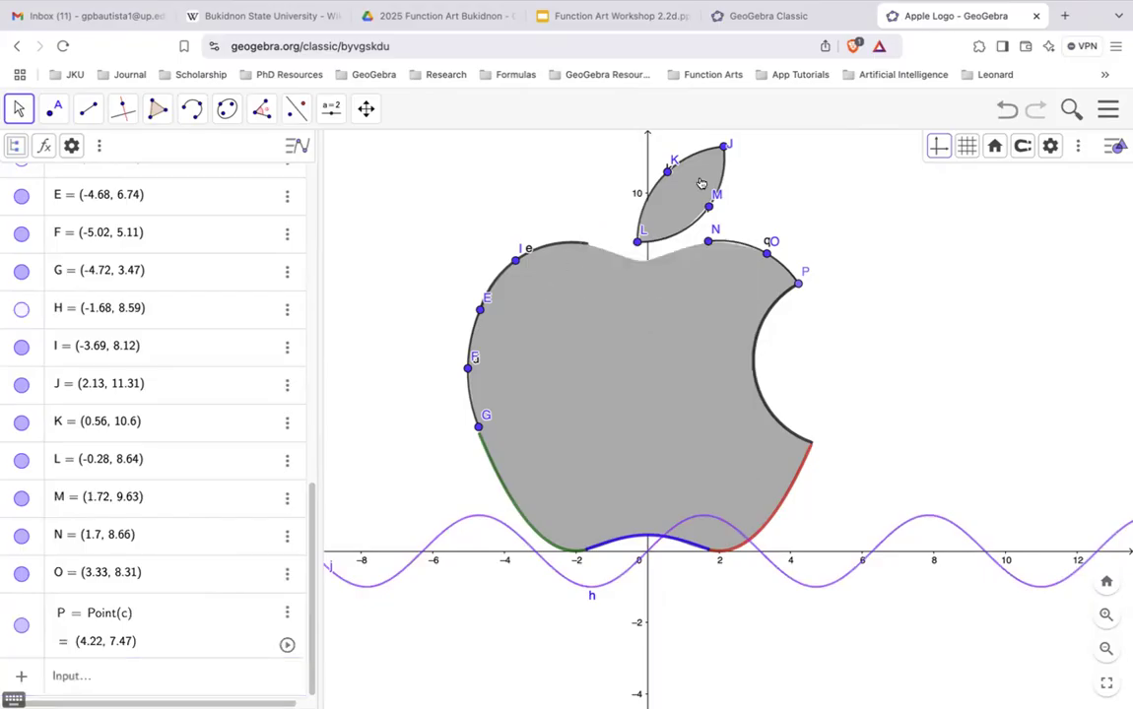
left_click(1007, 112)
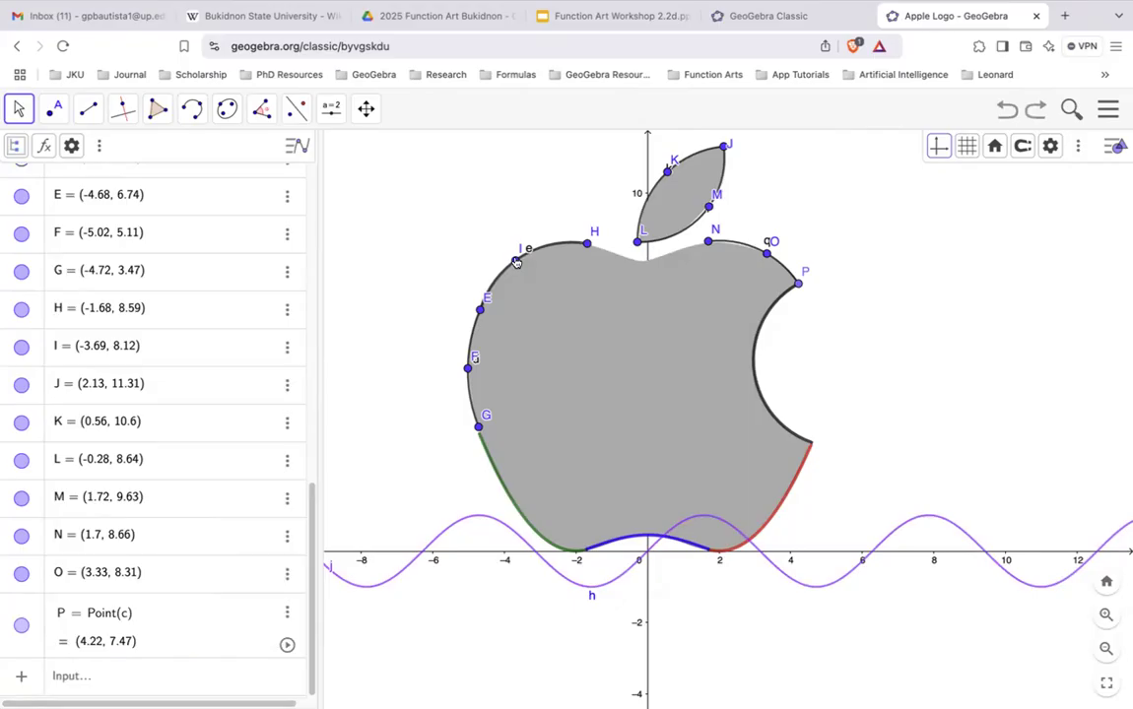
Hide point F in the middle of the apple's left arc
left_click(467, 368)
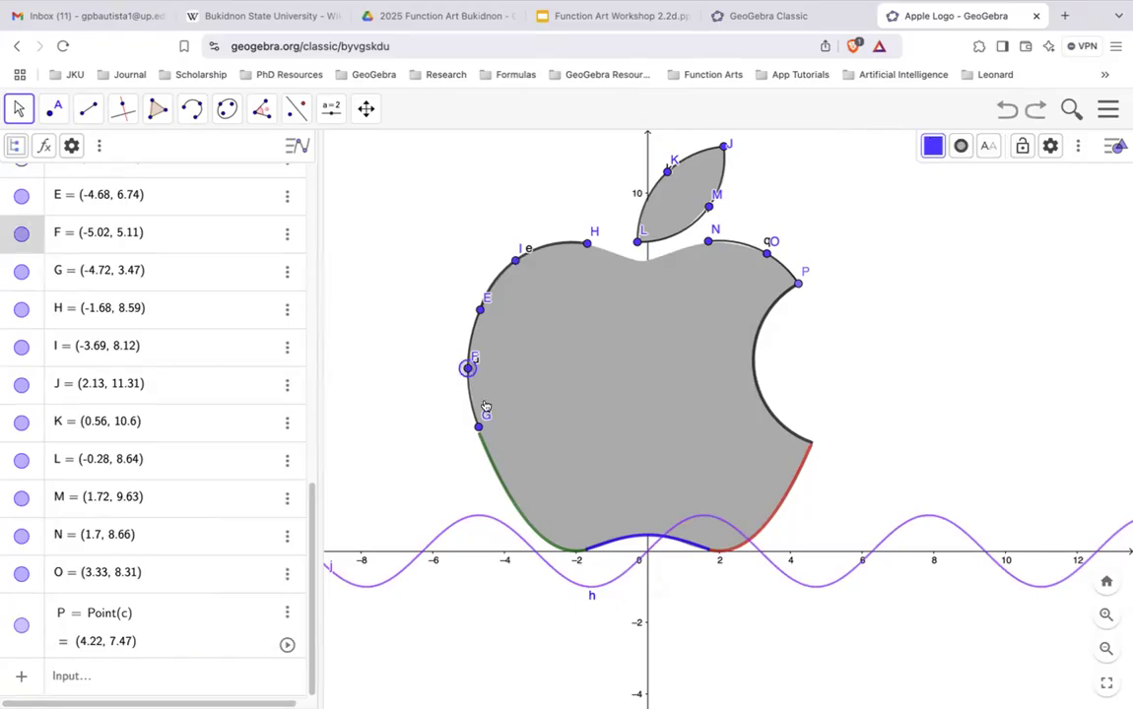
right_click(468, 367)
left_click(545, 445)
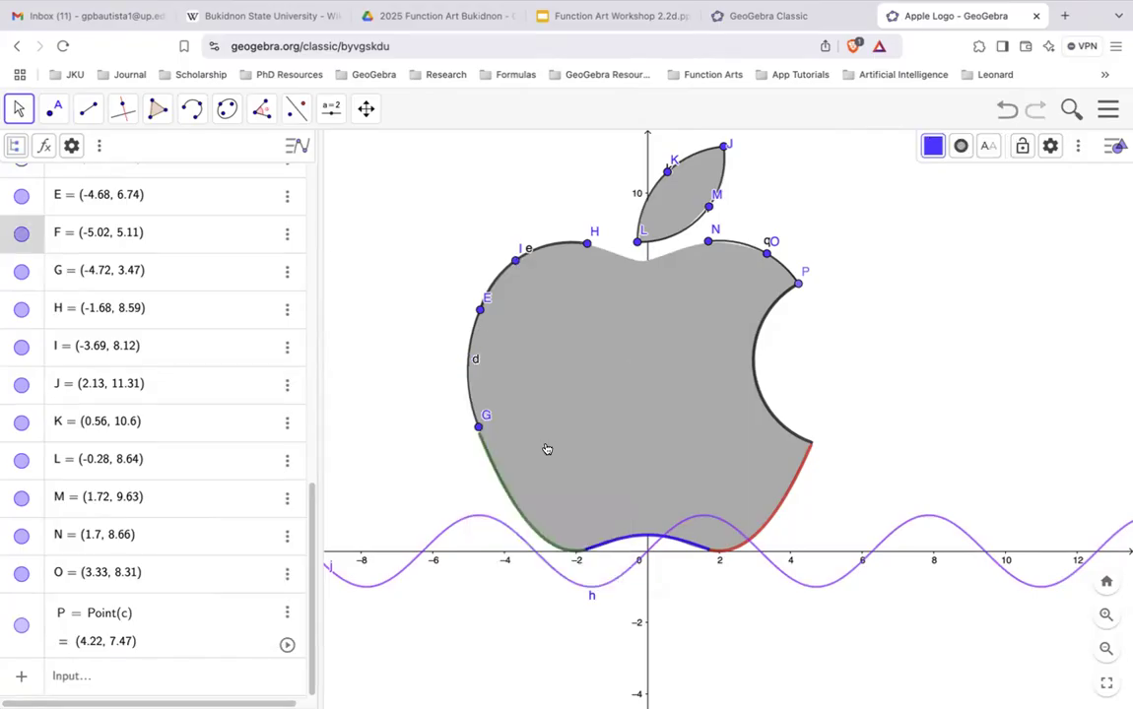
Move point G at the lower end of the left arc to about (-4.7, 3.36) and hide it
left_click(478, 428)
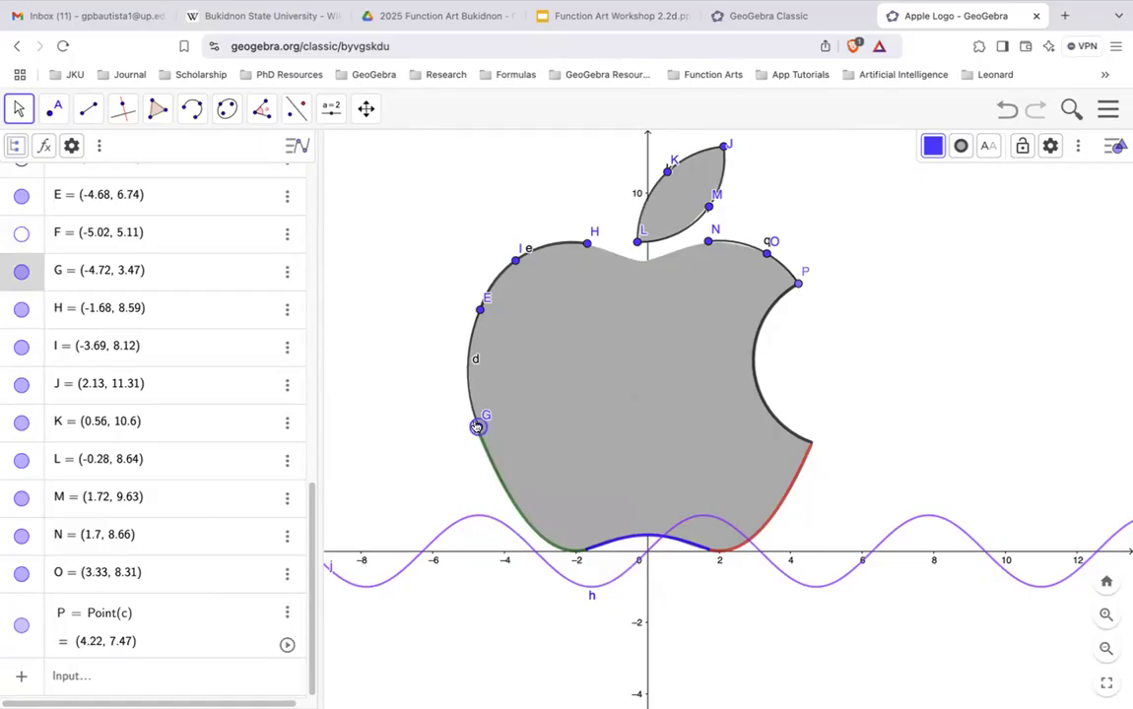
left_click_drag(484, 422, 478, 432)
right_click(479, 430)
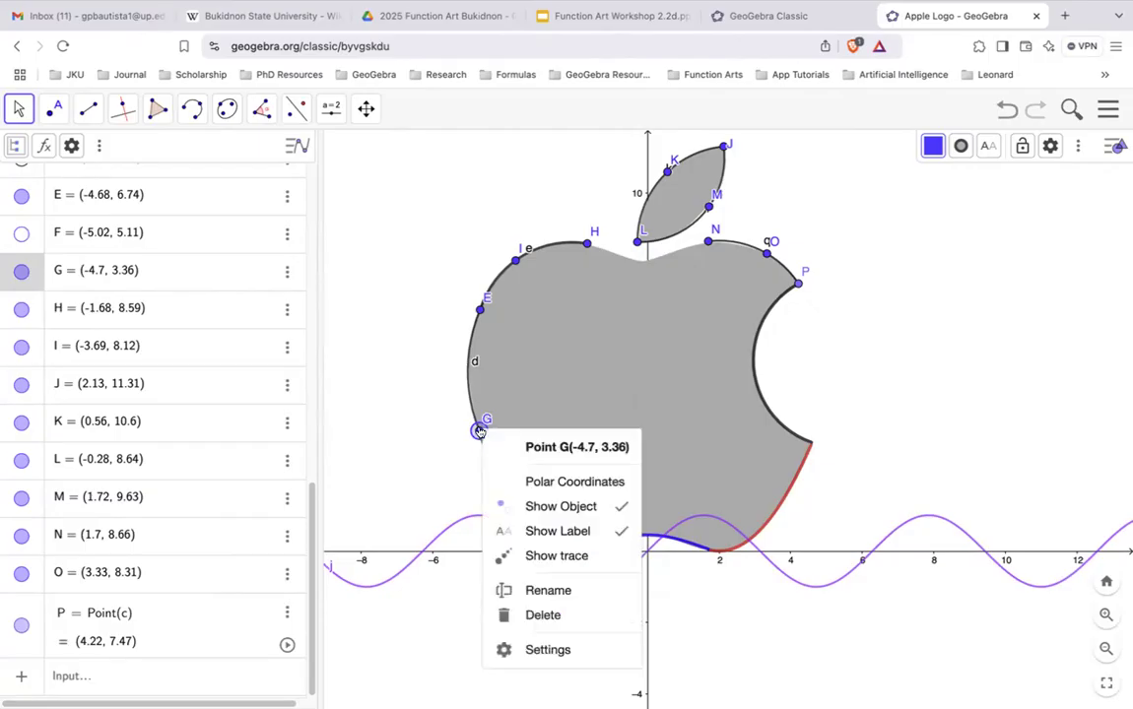
left_click(556, 506)
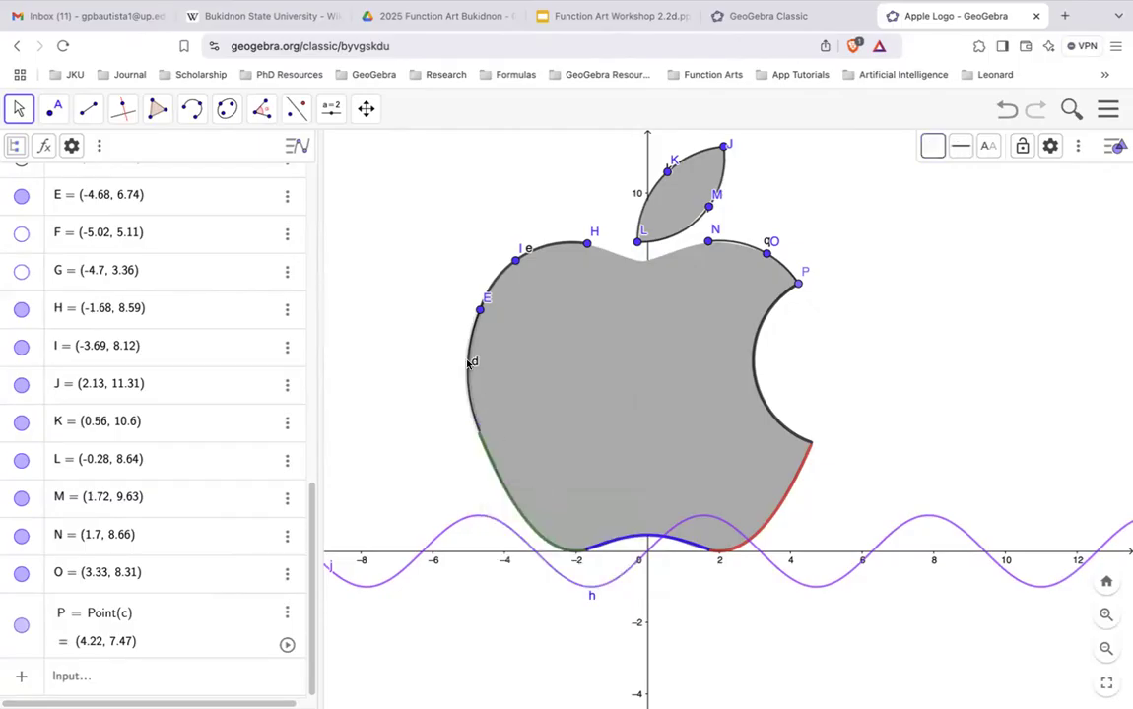
Increase the line thickness of arc d along the apple's left edge
left_click(960, 146)
left_click_drag(990, 203, 1010, 205)
left_click(986, 266)
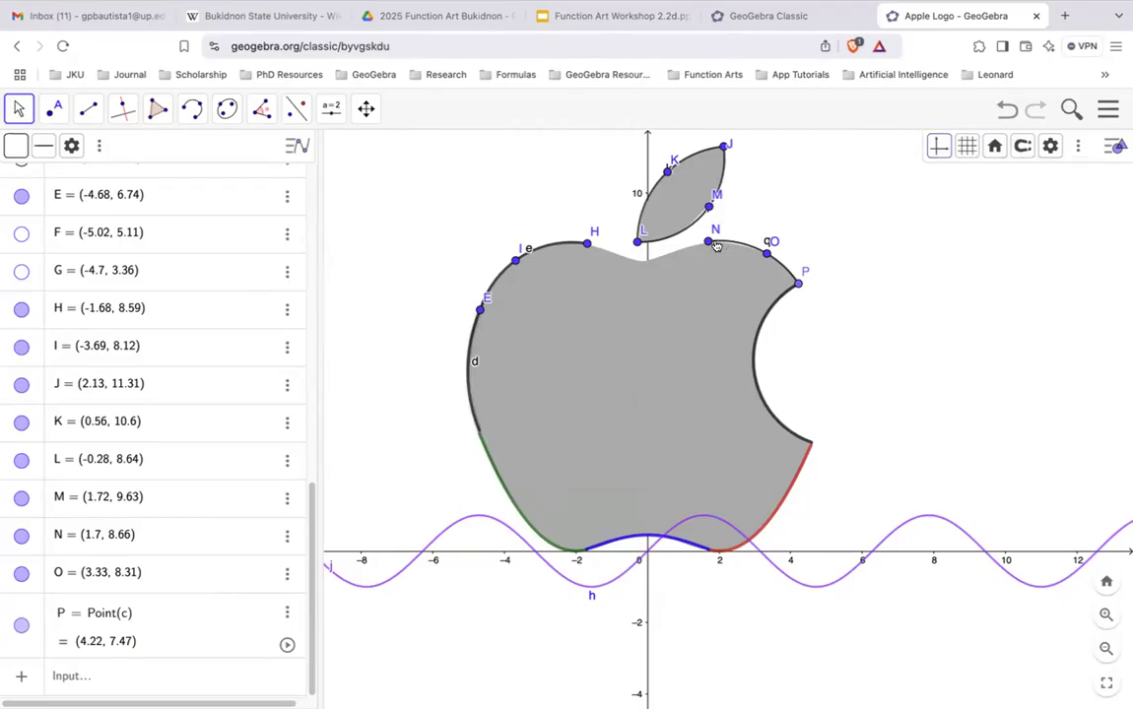
Move point N to about (1.63, 8.55) and leaf point M to about (1.5, 9.5) to fit their arcs to the shape
left_click(707, 241)
left_click_drag(705, 244, 702, 211)
left_click(875, 263)
Hide leaf points M, J, L and K, moving L to about (-0.2, 8.64) before hiding it
right_click(700, 211)
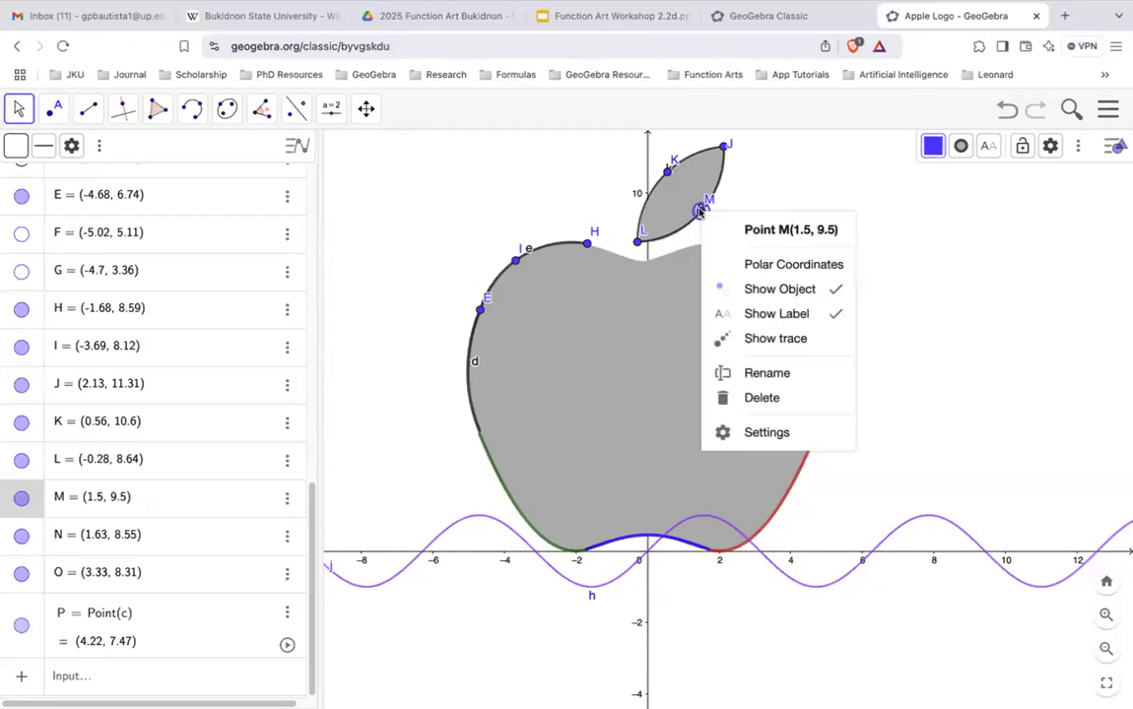
left_click(803, 290)
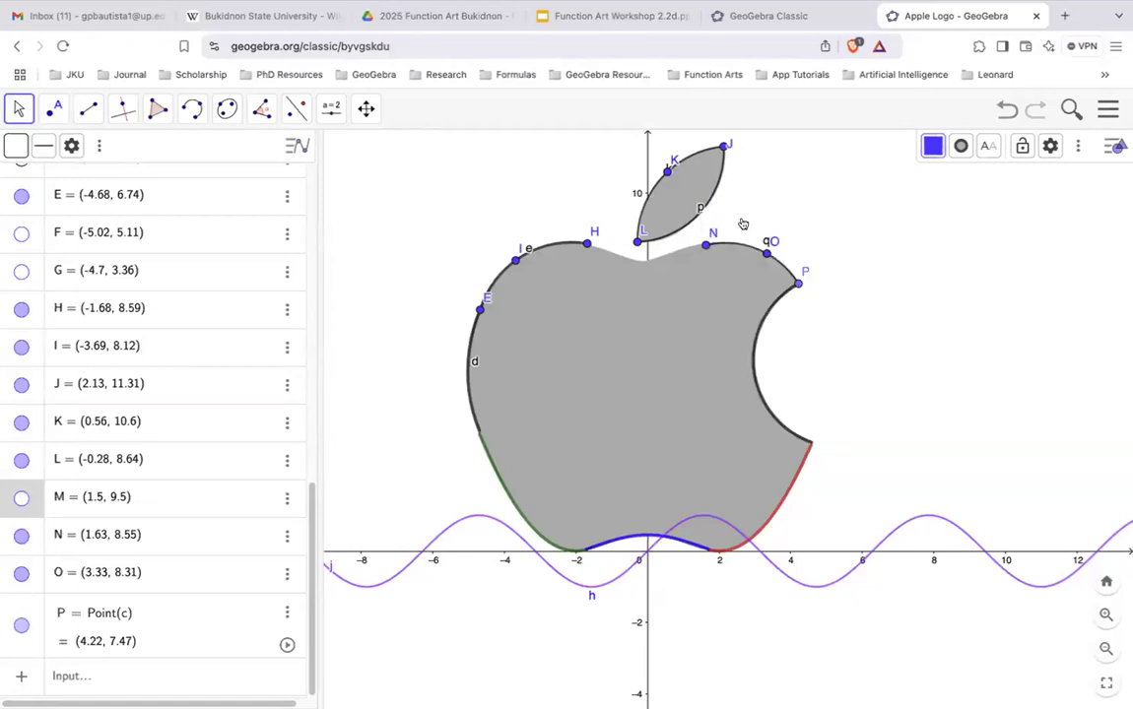
right_click(723, 146)
left_click(789, 223)
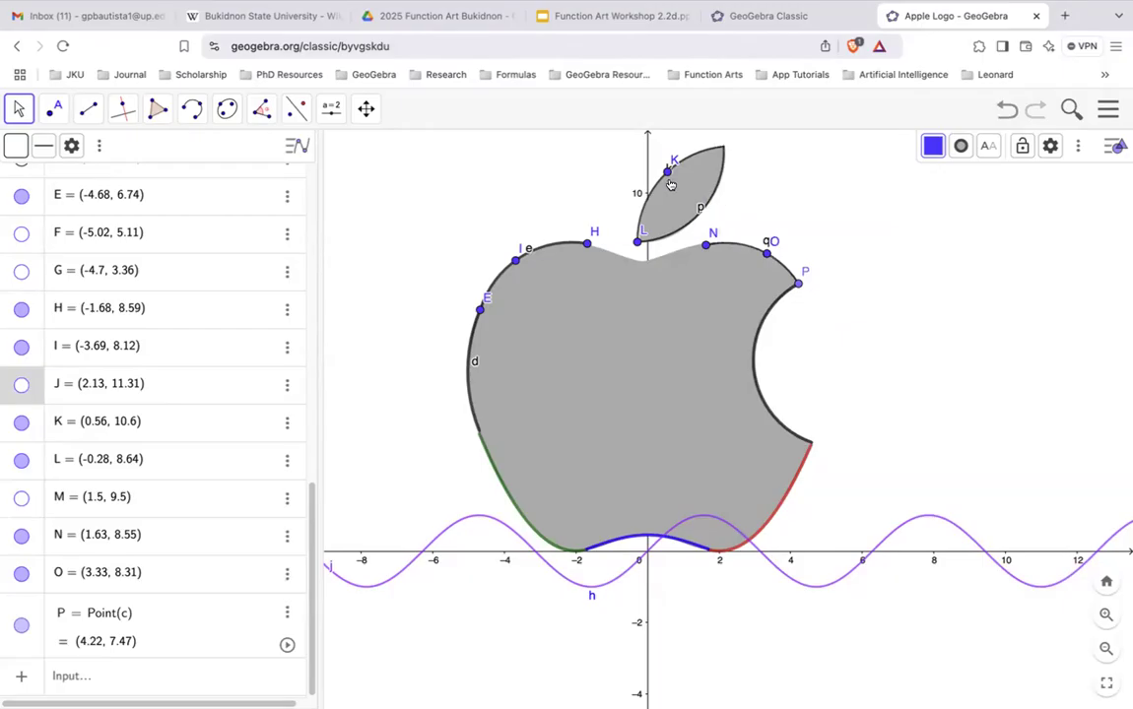
left_click_drag(638, 244, 641, 242)
right_click(641, 242)
left_click(711, 320)
right_click(668, 170)
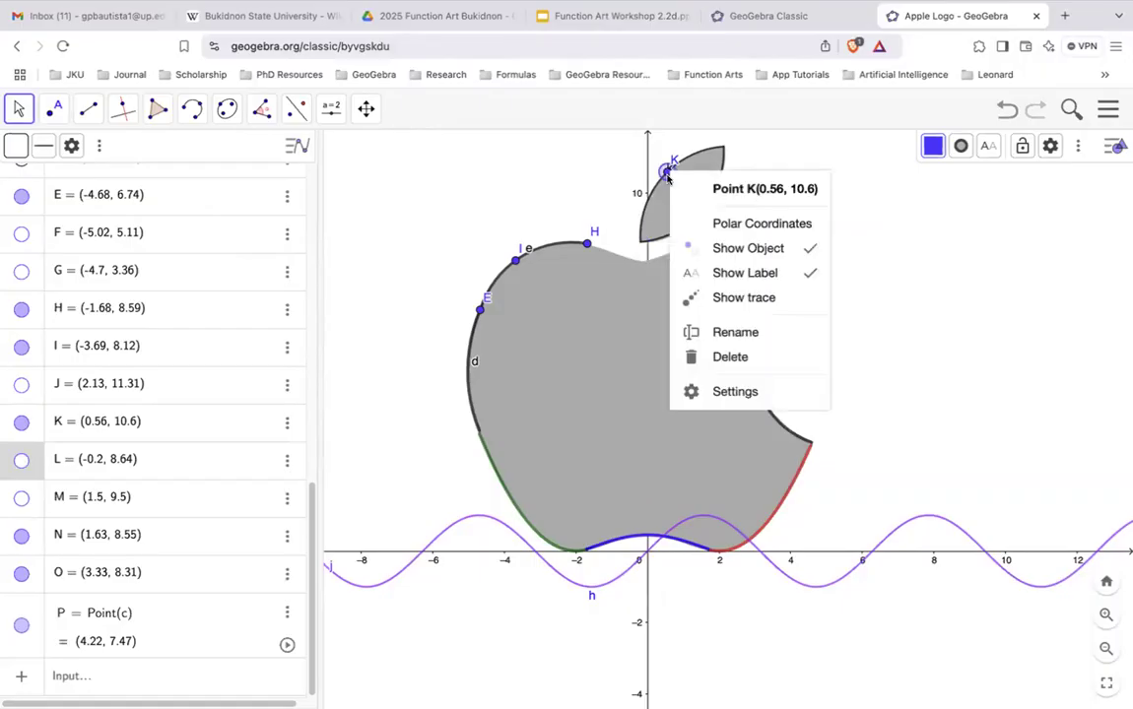
left_click(707, 249)
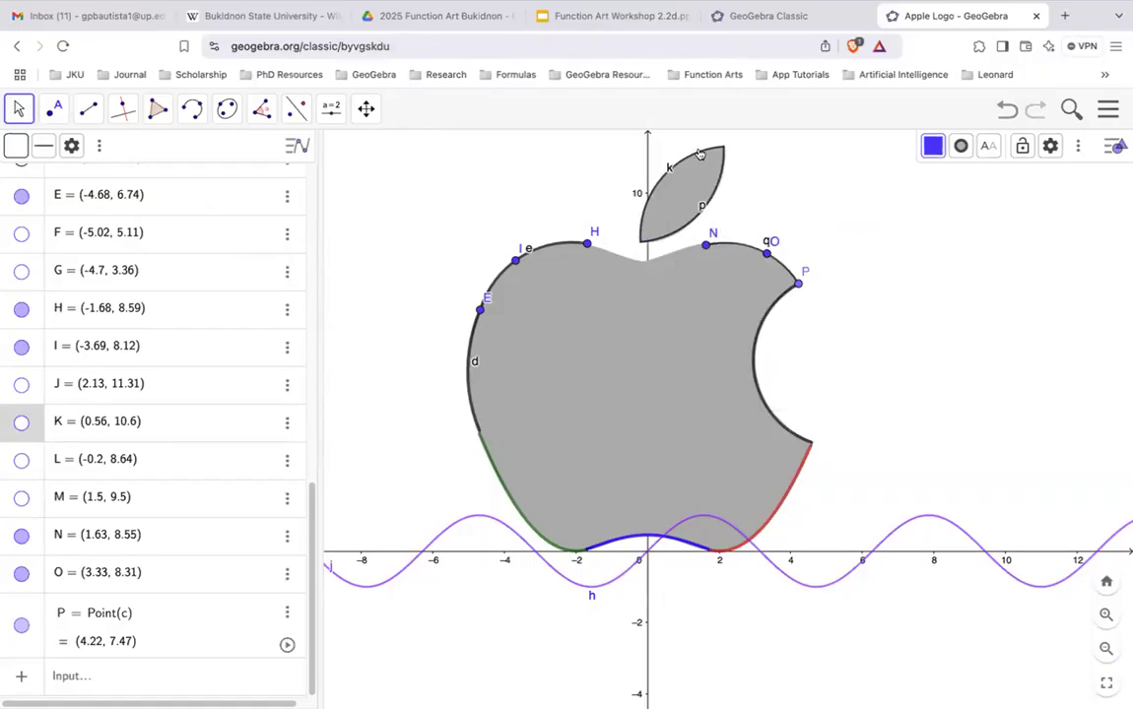
Hide the labels of the leaf's two arcs, k and p
right_click(702, 154)
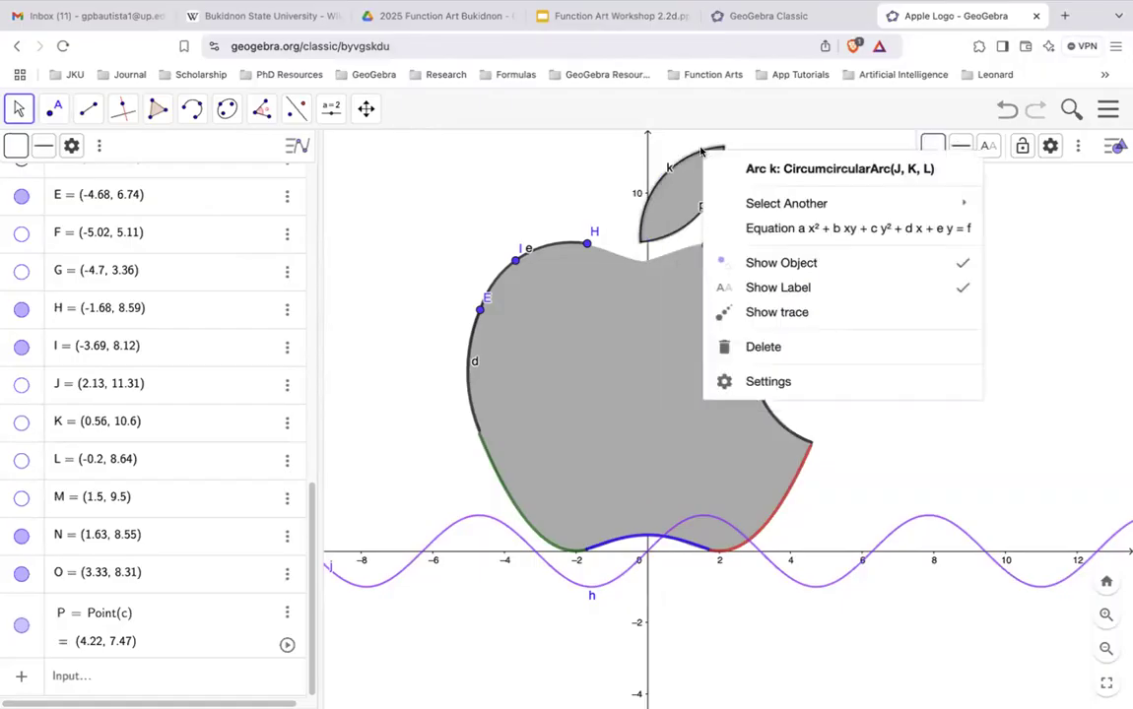
left_click(823, 288)
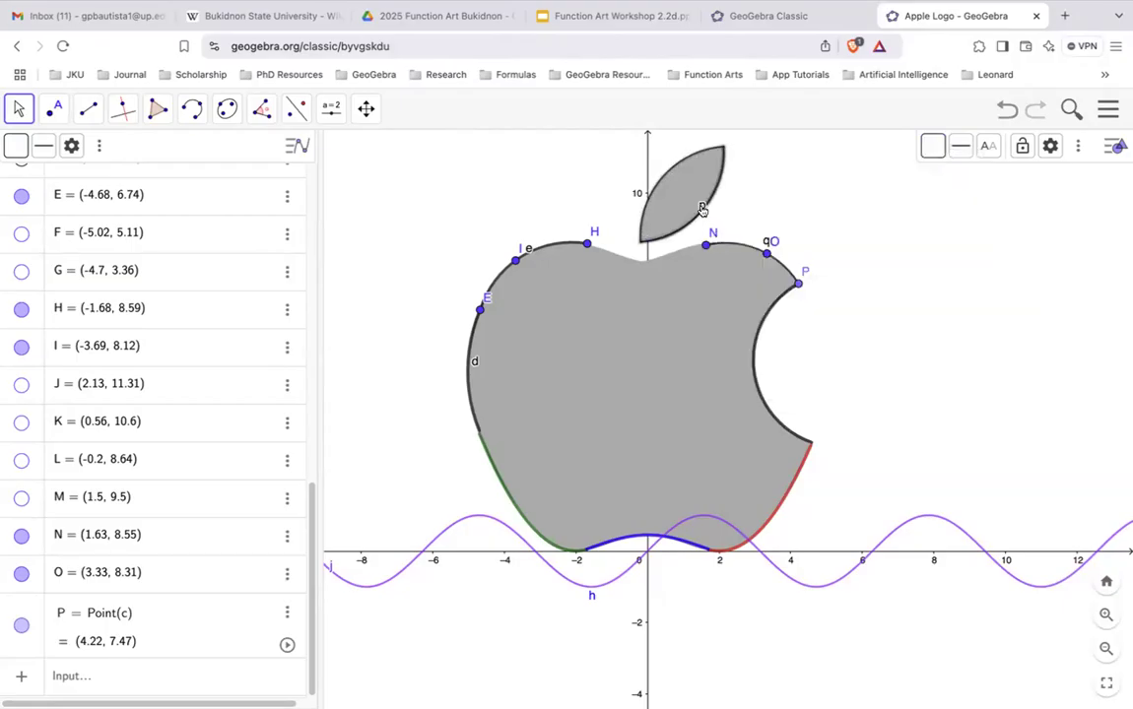
right_click(703, 211)
left_click(850, 339)
Set the line thickness of both leaf arcs to 8
left_click(961, 146)
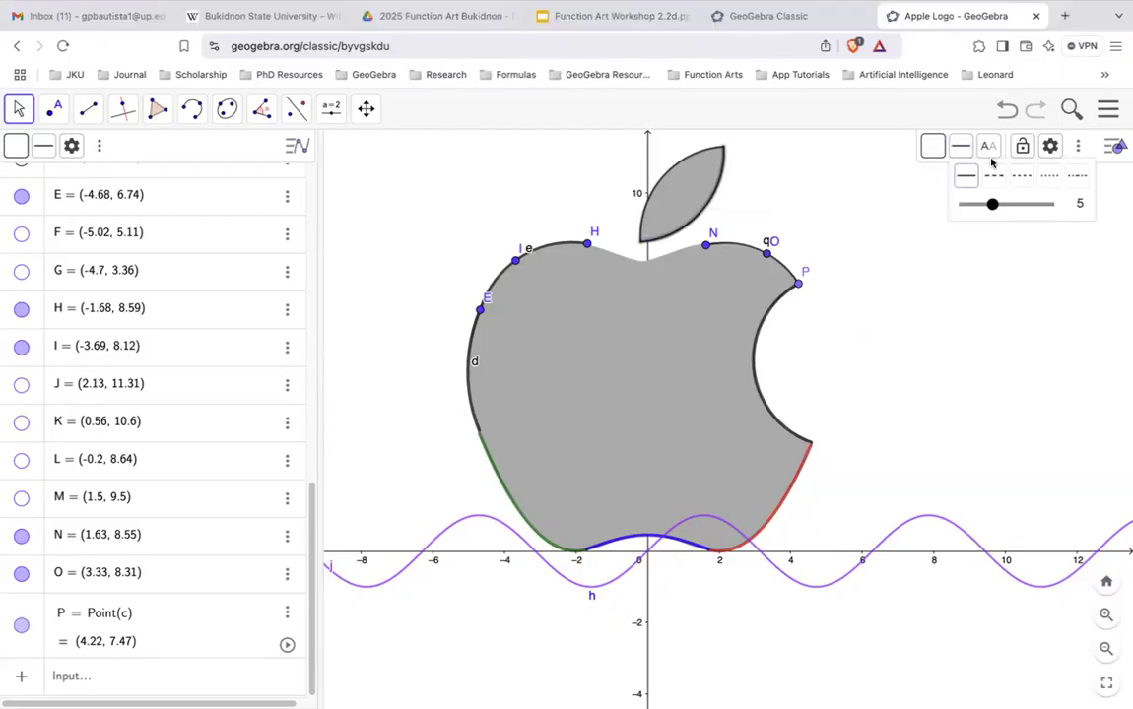
left_click_drag(991, 204, 1011, 205)
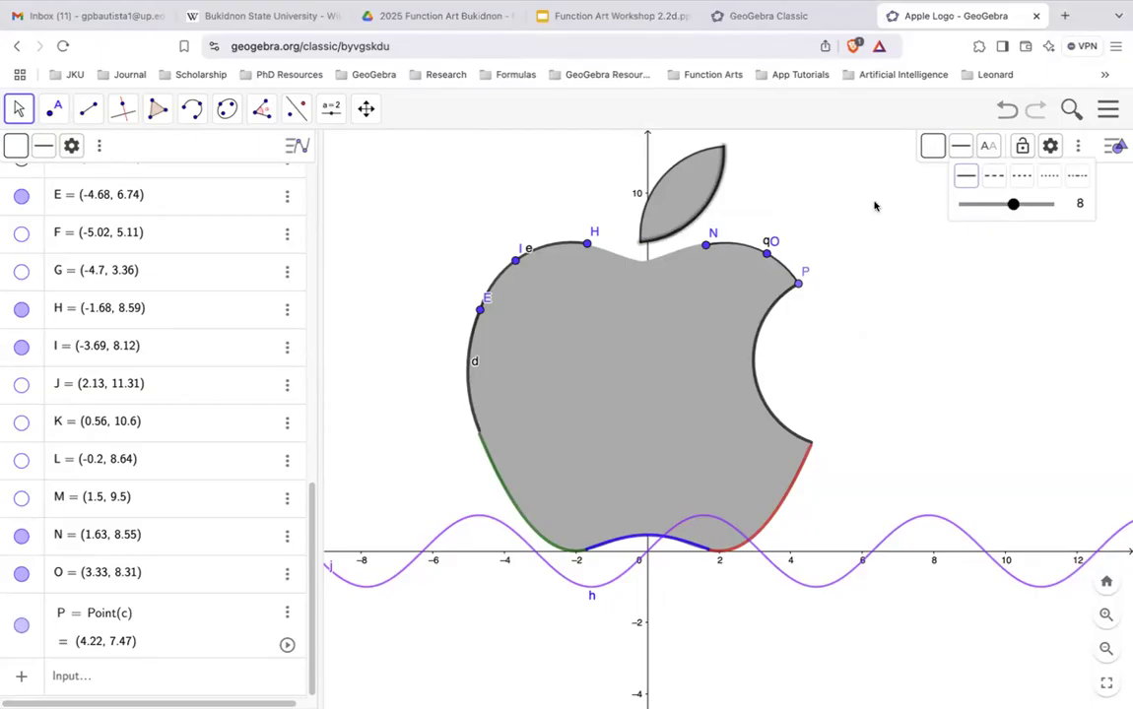
left_click(674, 167)
left_click(960, 146)
left_click_drag(994, 204, 1018, 205)
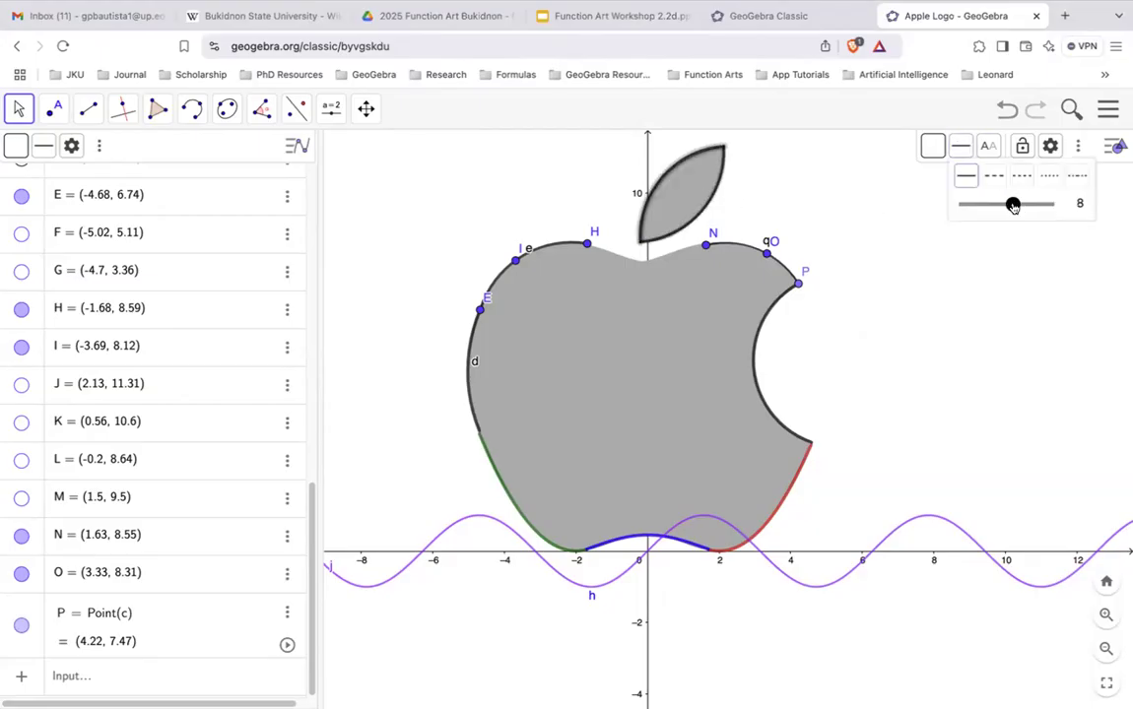
left_click(1010, 261)
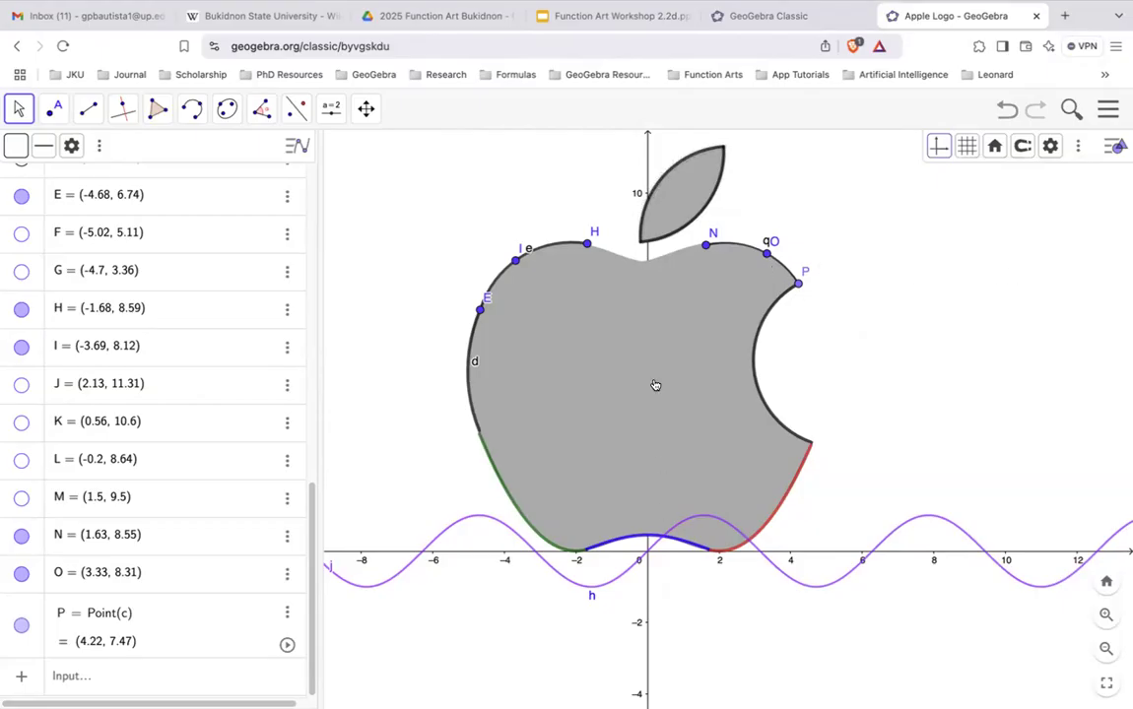
Shift the sine curve upward by changing its function to j(x) = sin(x) + 8
scroll(193, 362, "up", 8)
scroll(195, 355, "down", 5)
left_click(161, 280)
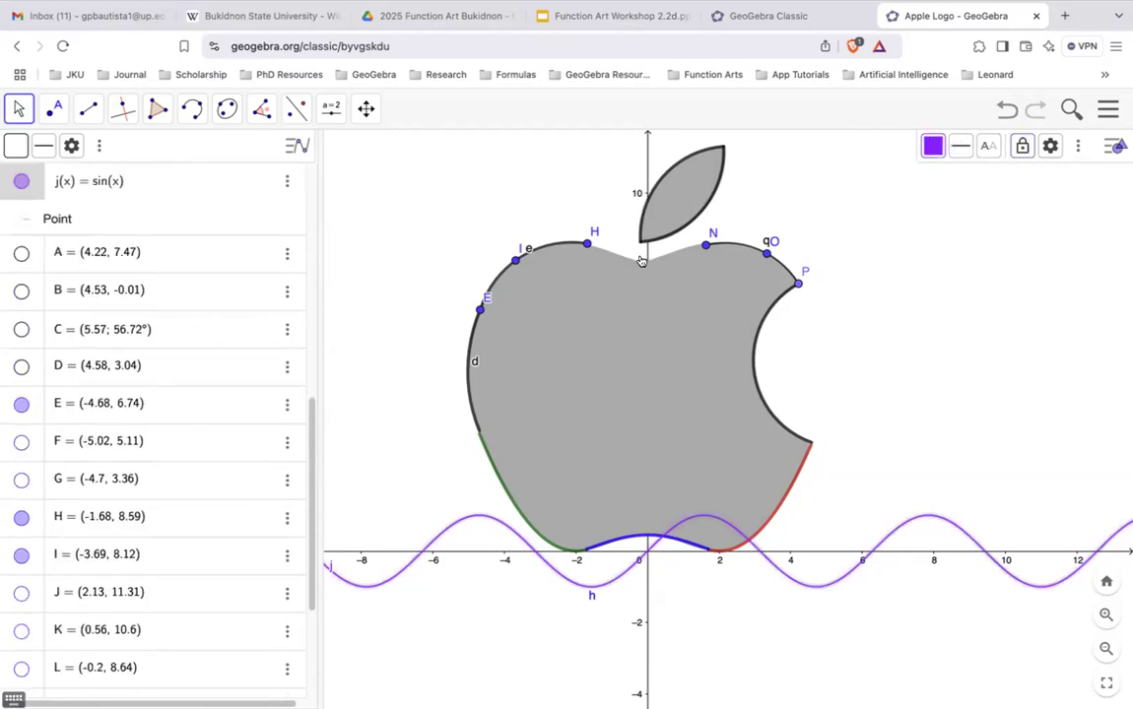
type("+ ")
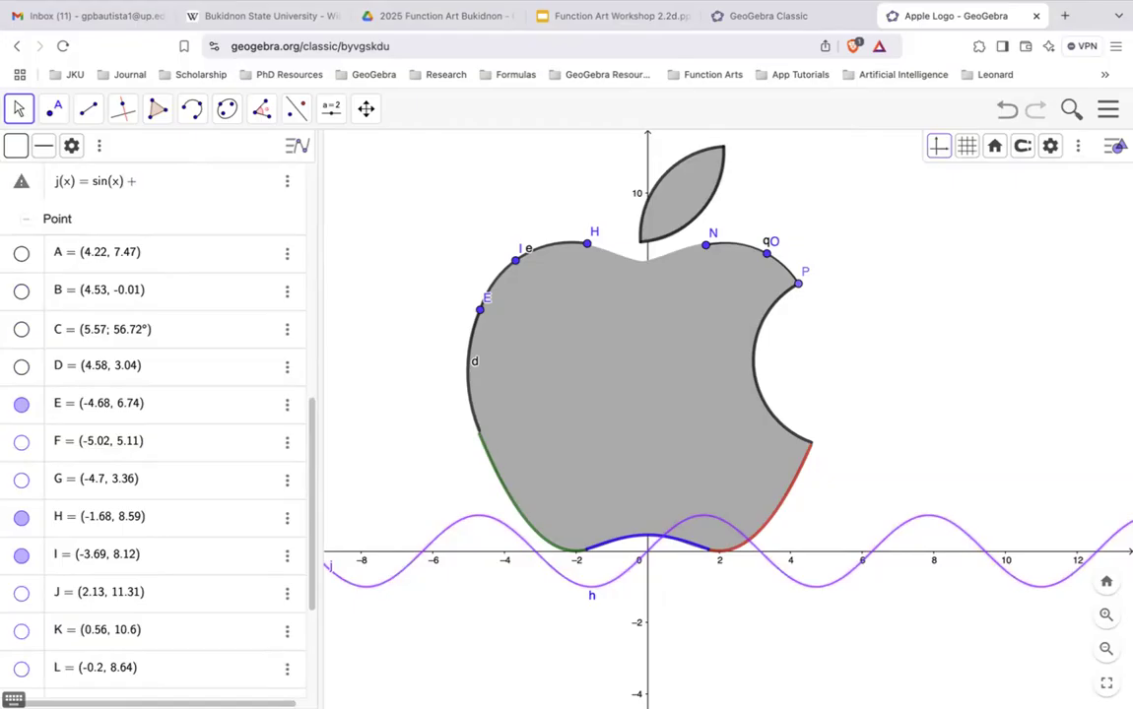
type("8")
key("Return")
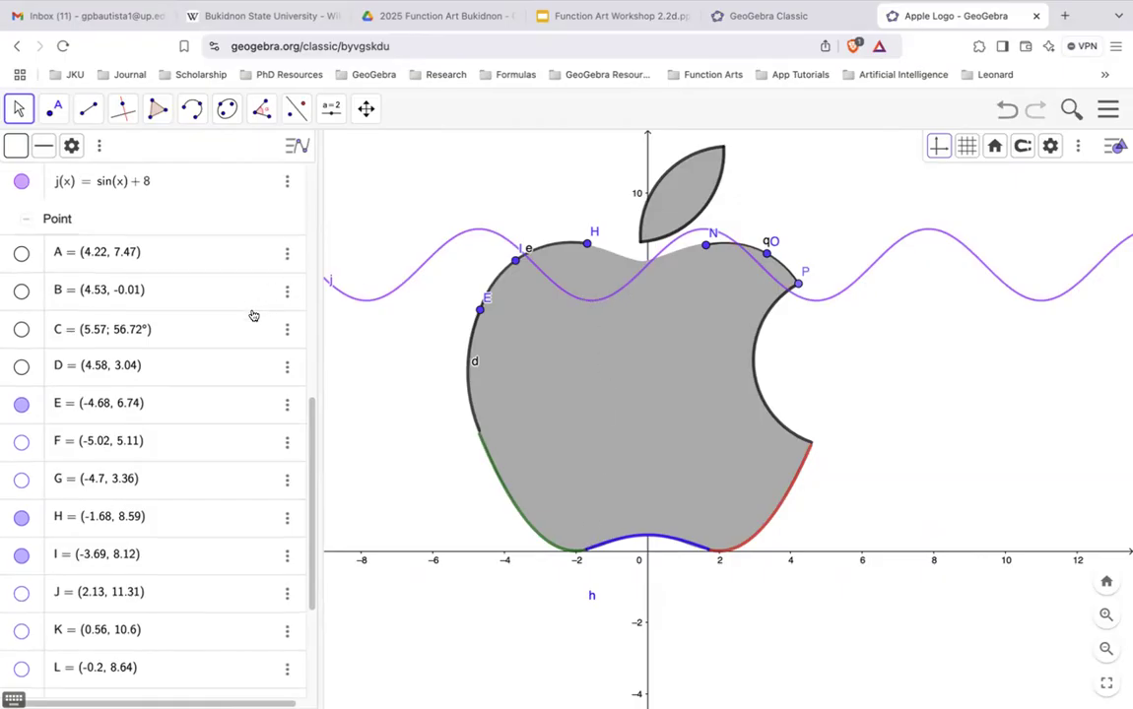
Add a horizontal shift of 1.8 to the sine curve, making it j(x) = sin(x - 1.8) + 8
scroll(229, 284, "up", 1)
left_click(114, 207)
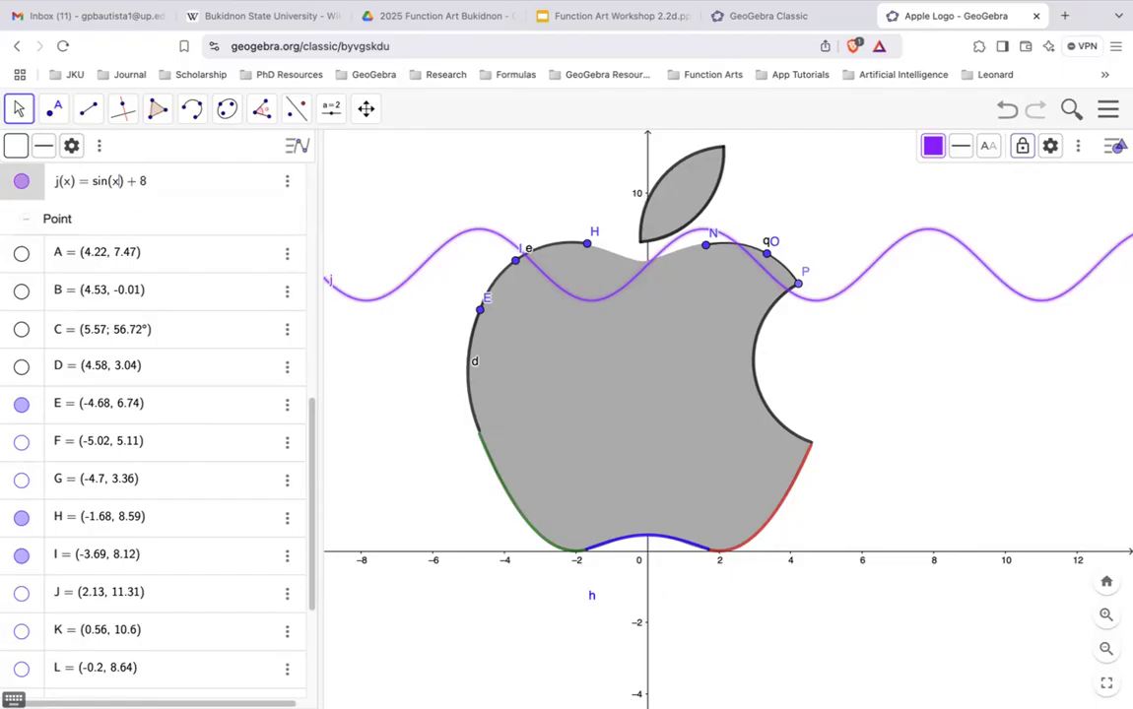
type("-")
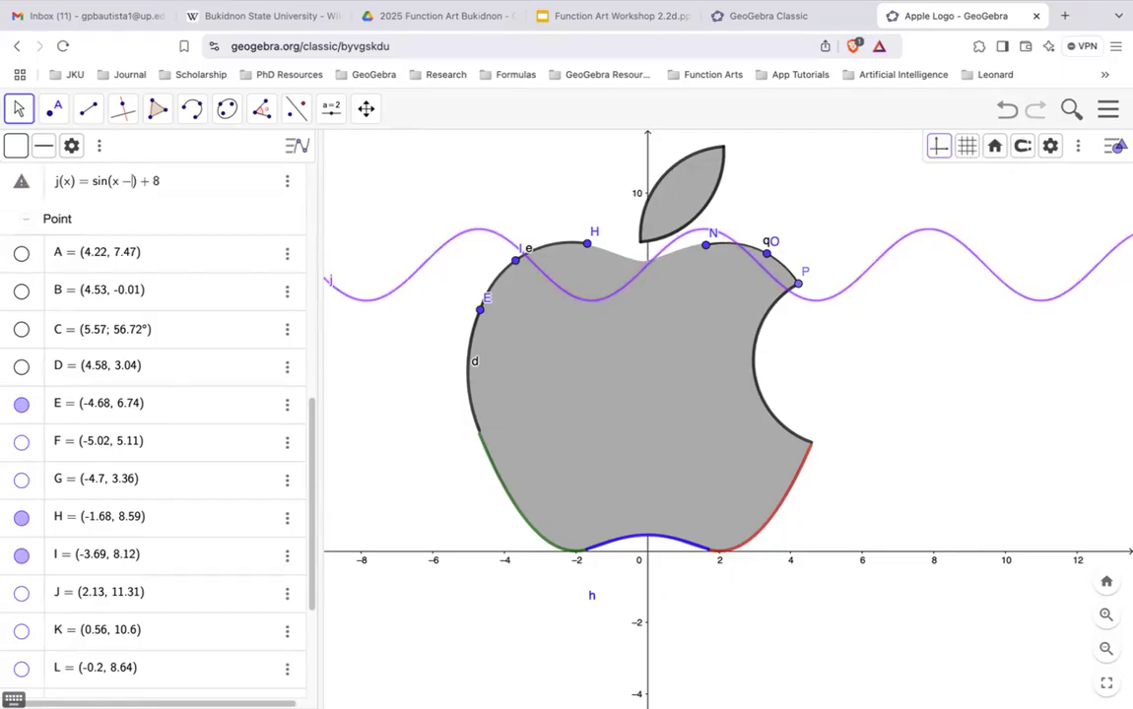
type("1.8")
key("Return")
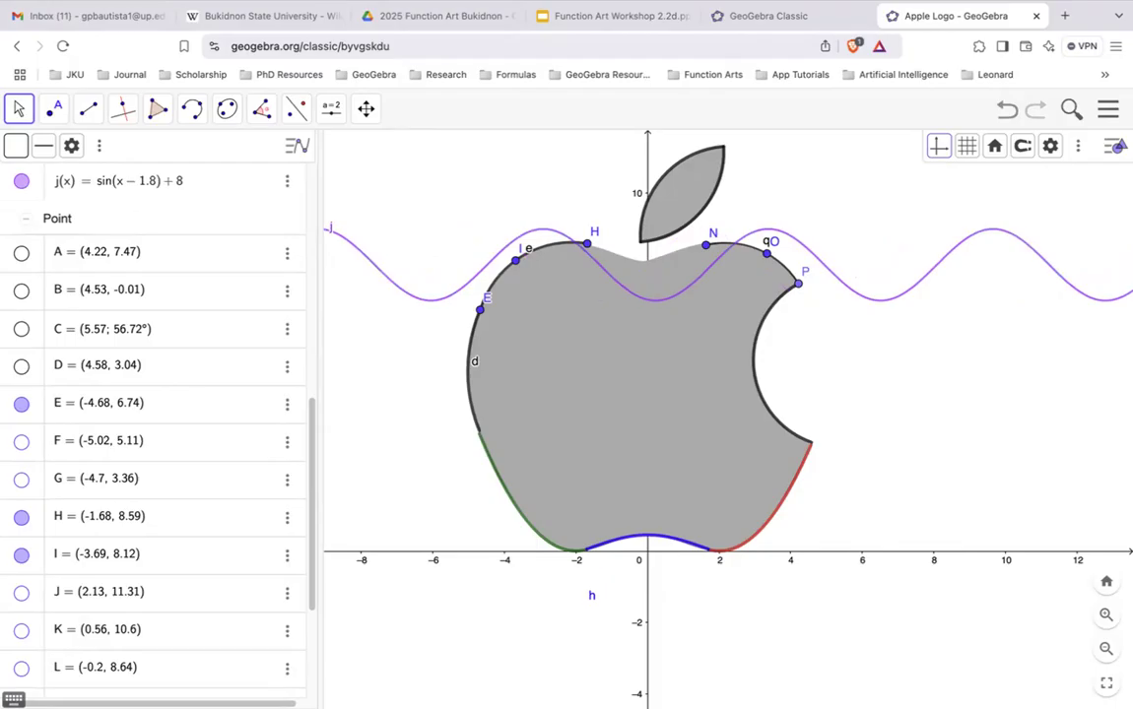
Set the sine curve's horizontal shift to 1.6
left_click(133, 181)
left_click(145, 181)
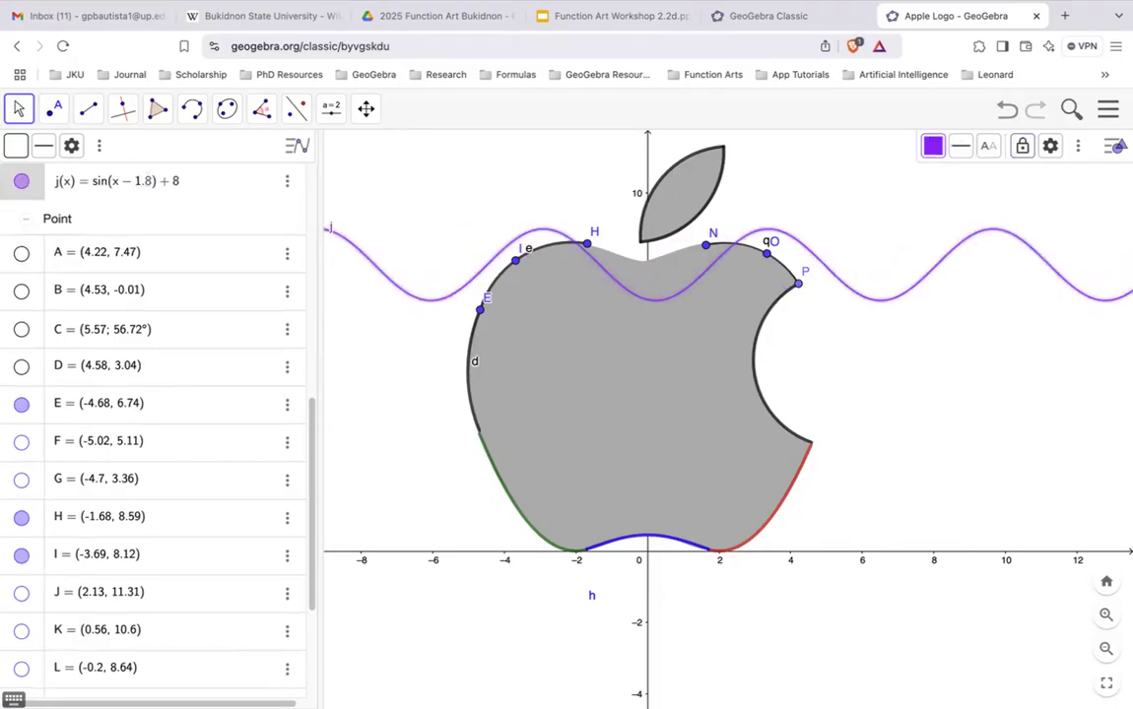
key("BackSpace")
type("6")
key("Return")
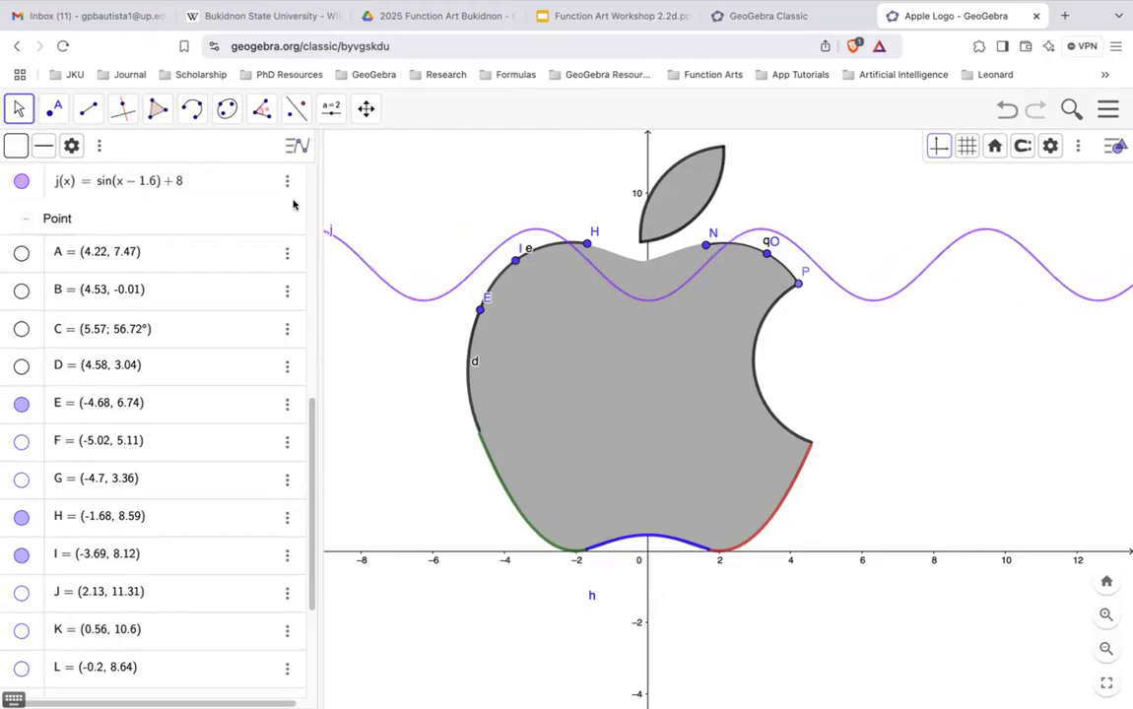
Raise the sine curve toward the apple's top dip by setting its vertical shift to 9
left_click(179, 179)
key("BackSpace")
type("9")
key("Return")
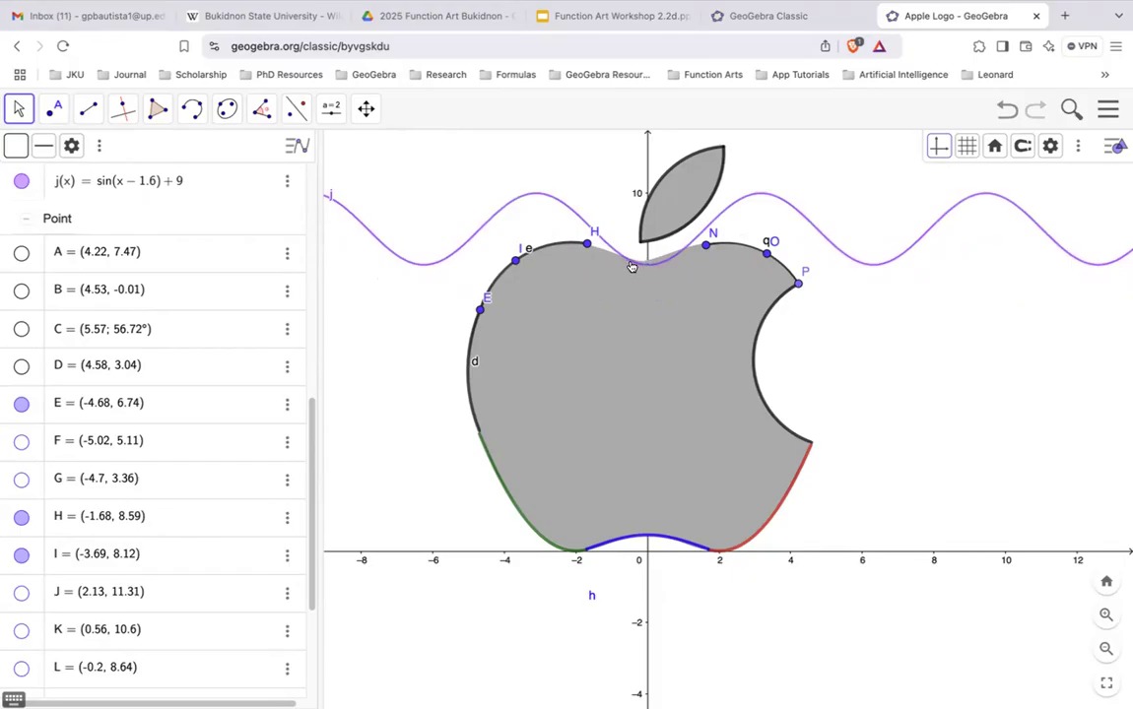
Set the horizontal shift in j(x) to 1.7, keeping the vertical shift at 9
left_click(143, 175)
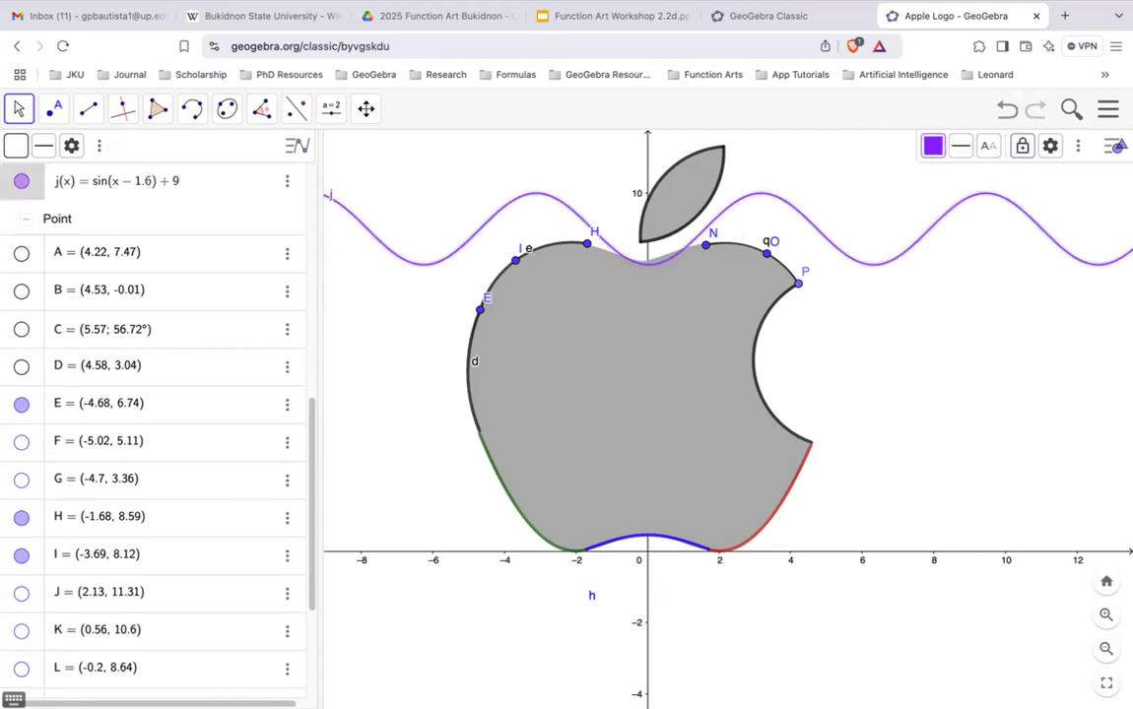
left_click(152, 181)
key("BackSpace")
type("7")
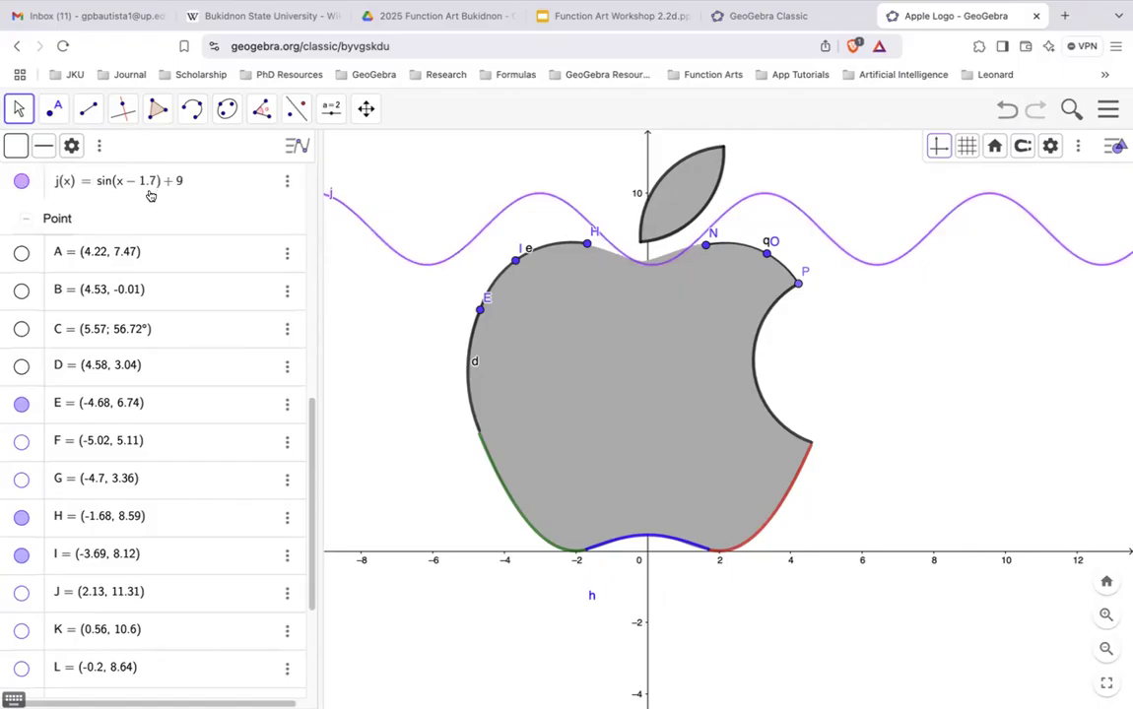
Try a horizontal shift of 1.9 in the function j(x)
left_click(149, 190)
key("BackSpace")
type("9")
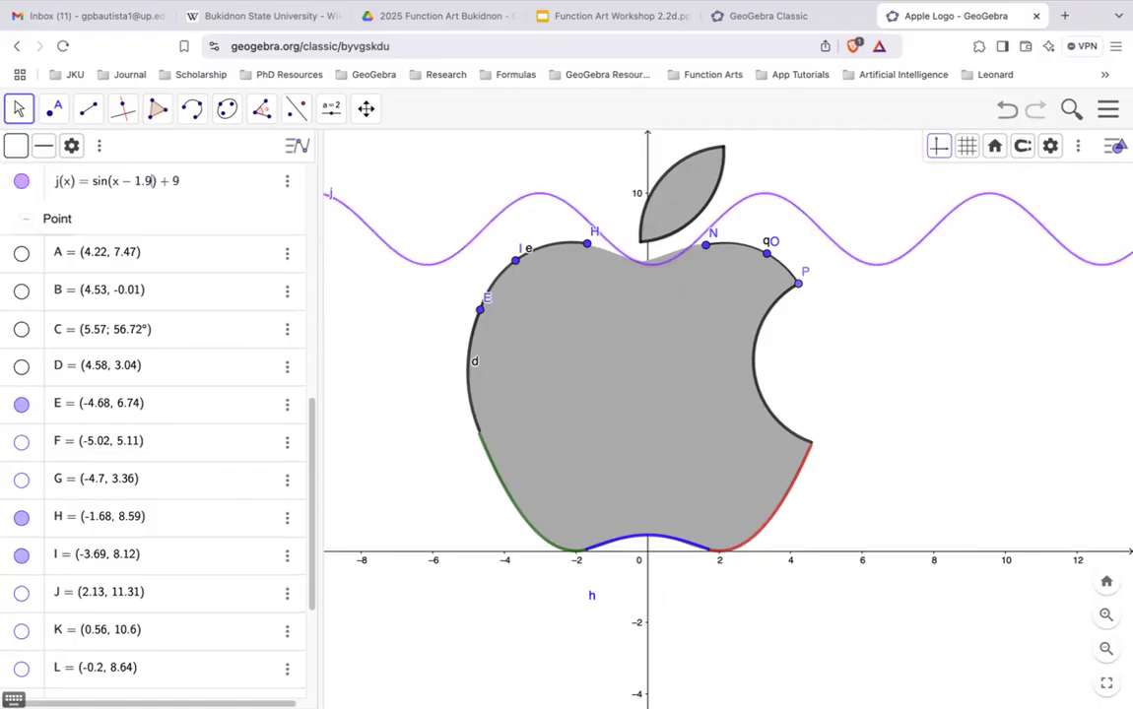
Set the sine curve's horizontal shift in j(x) to 1.4
left_click(136, 163)
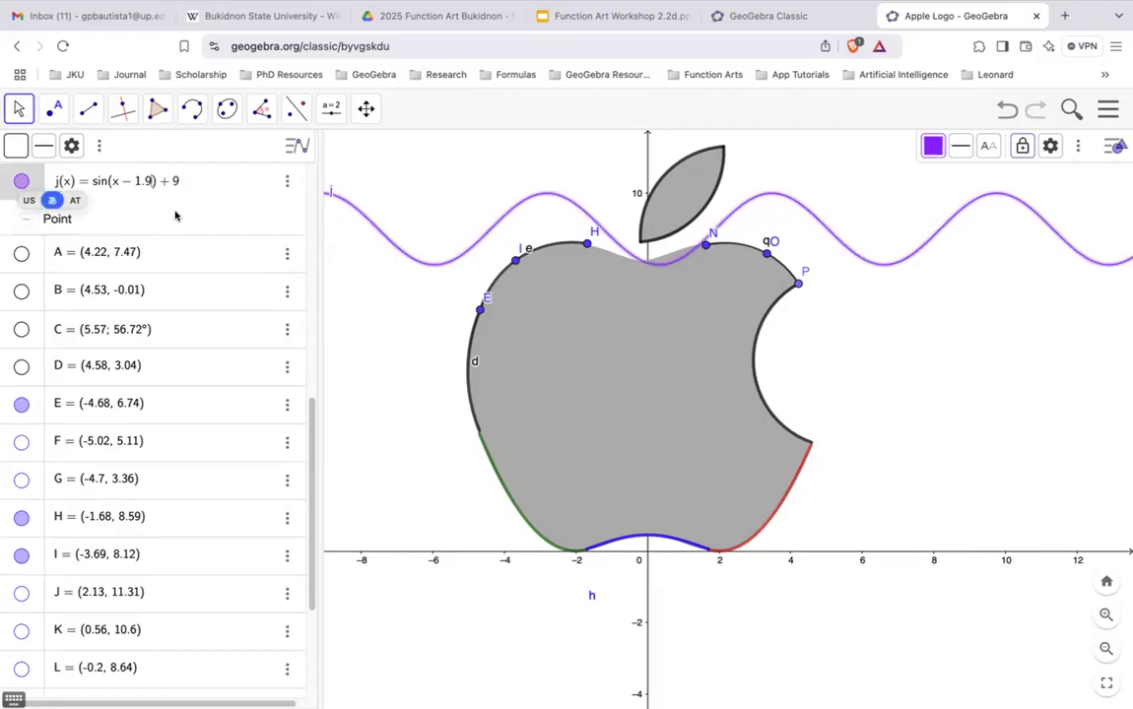
key("BackSpace")
type("4")
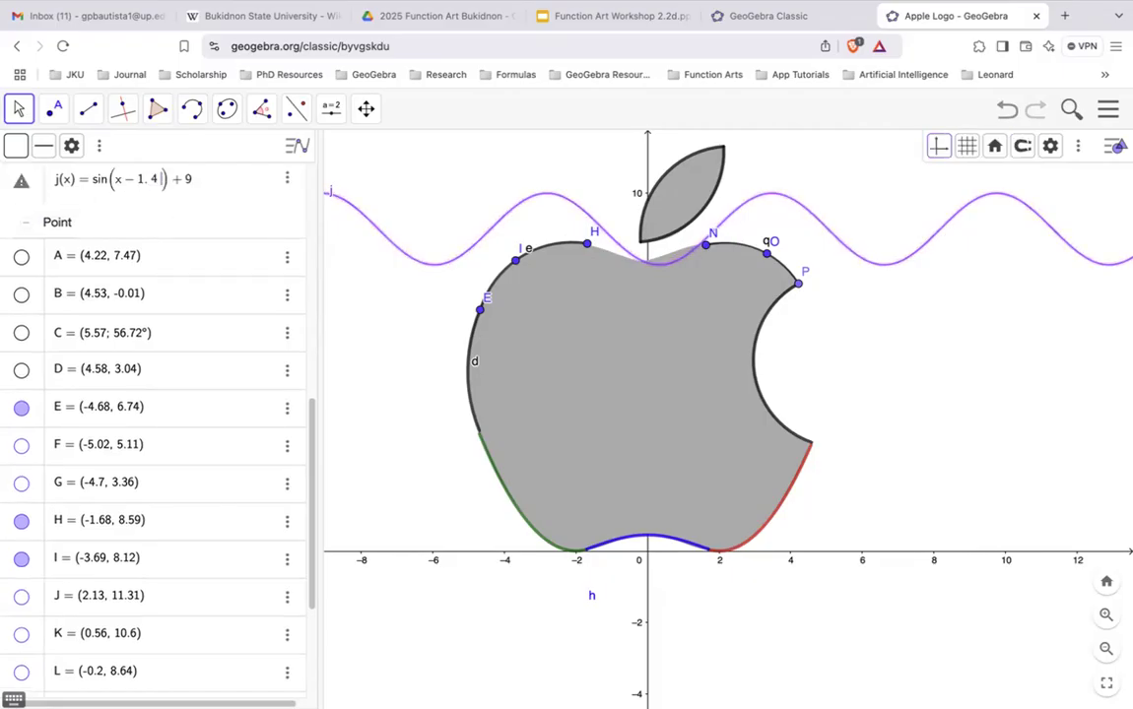
key("BackSpace")
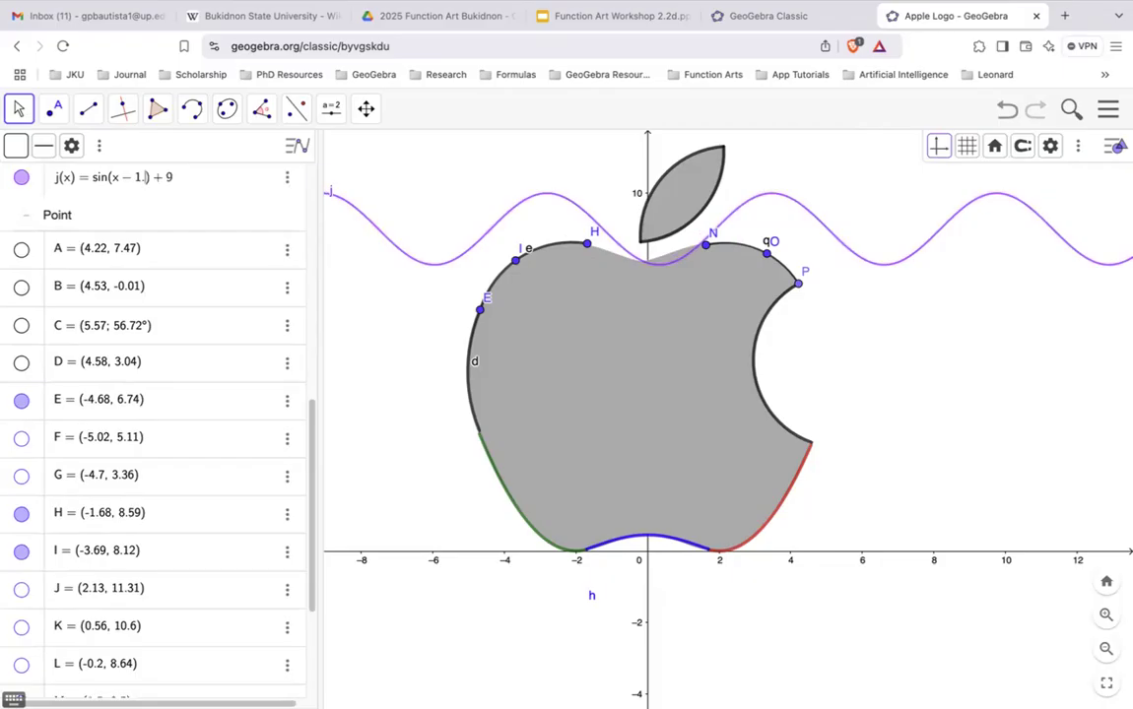
type("4")
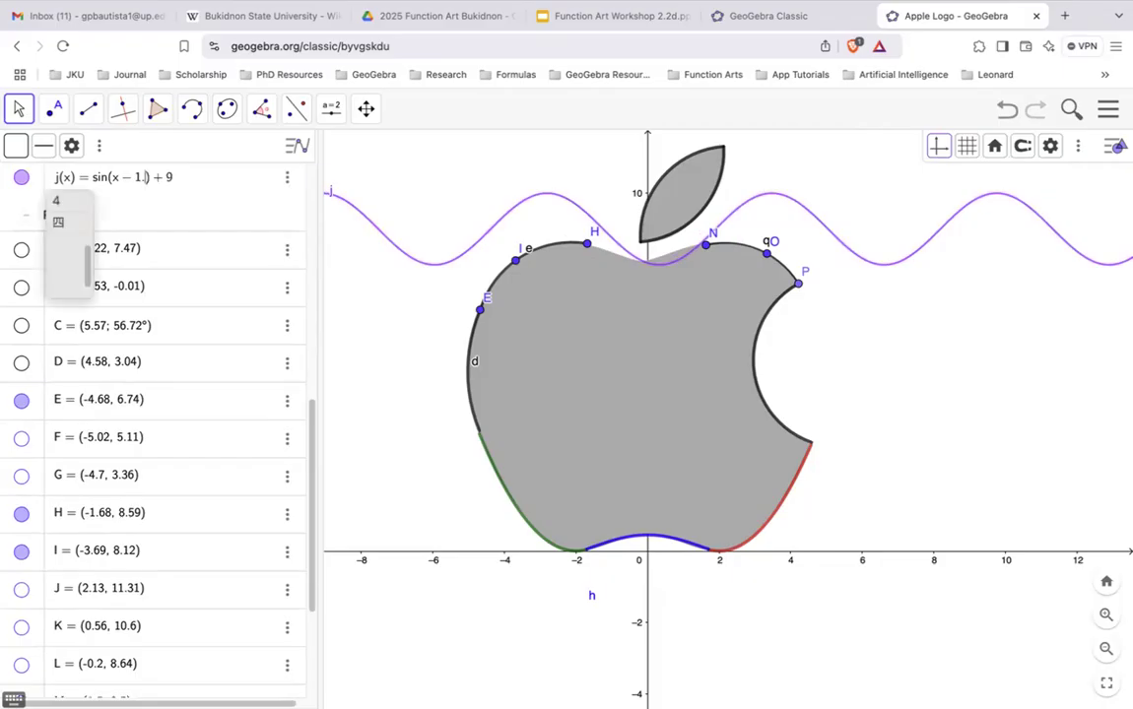
key("BackSpace")
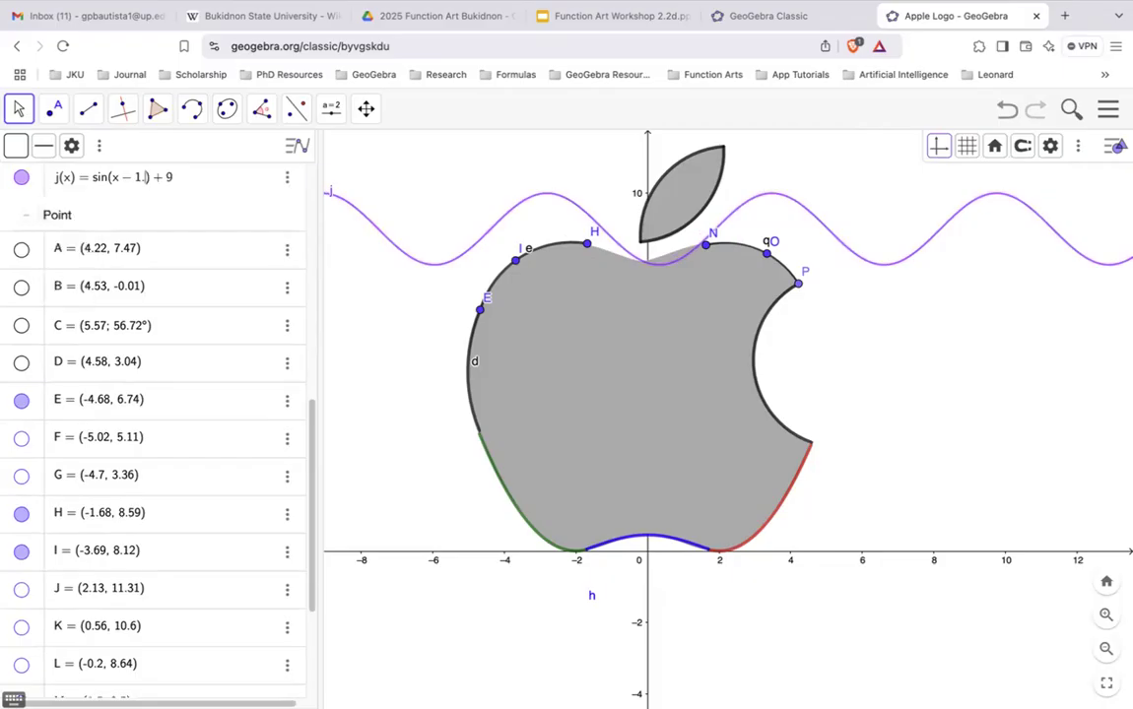
mouse_move(396, 3)
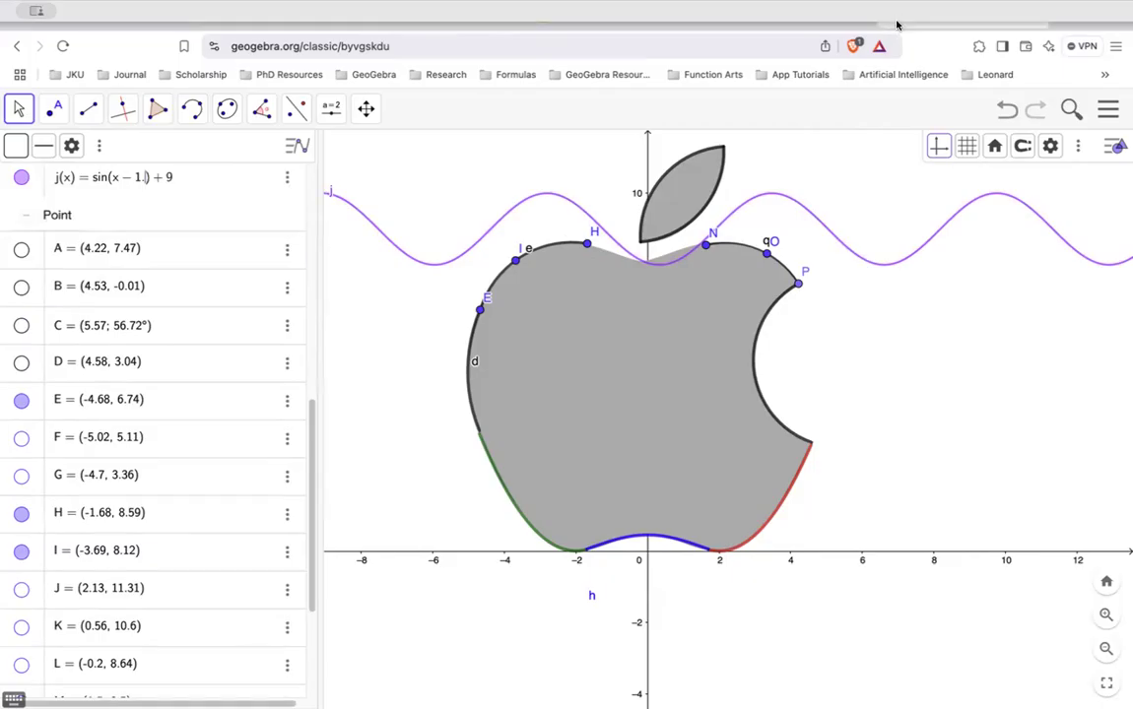
type("4")
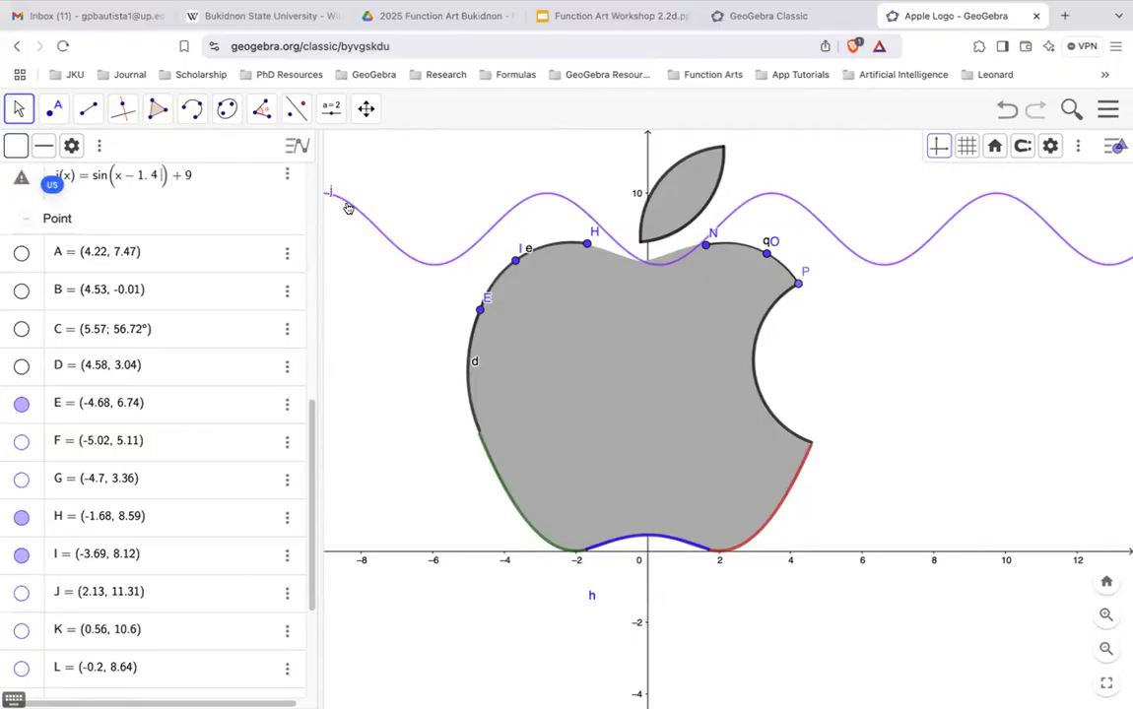
key("BackSpace")
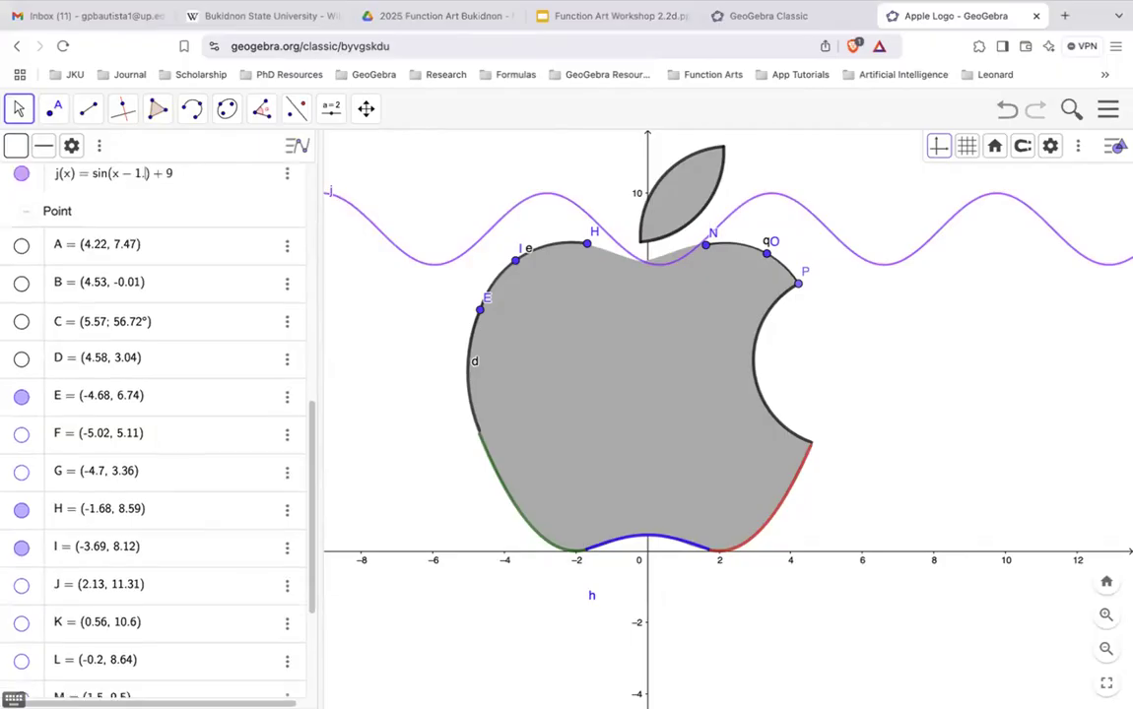
type("4")
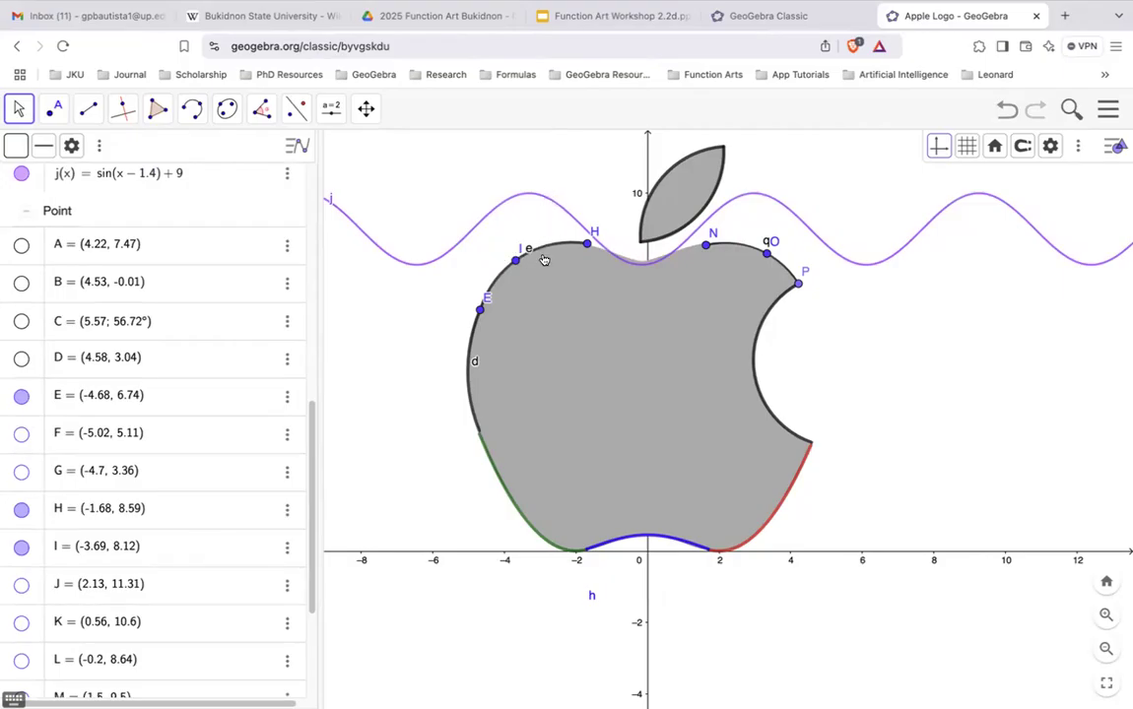
Flatten the sine curve by adding an amplitude factor of 0.3 in front of the sine in j(x)
left_click(90, 172)
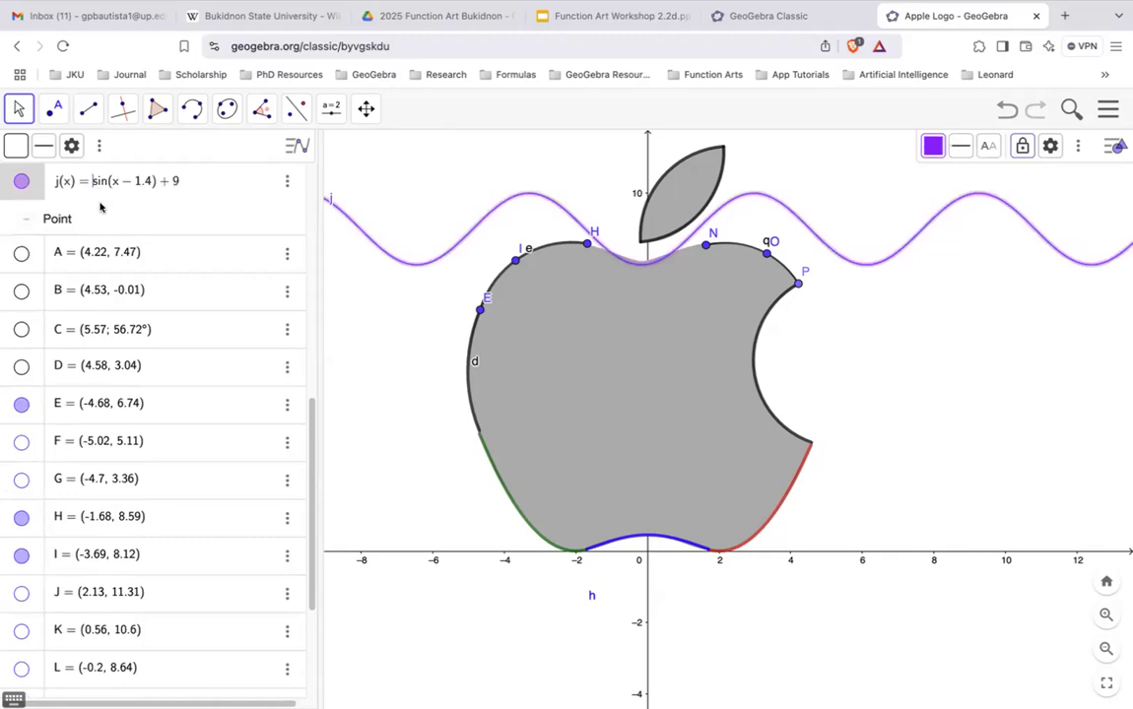
type("0.")
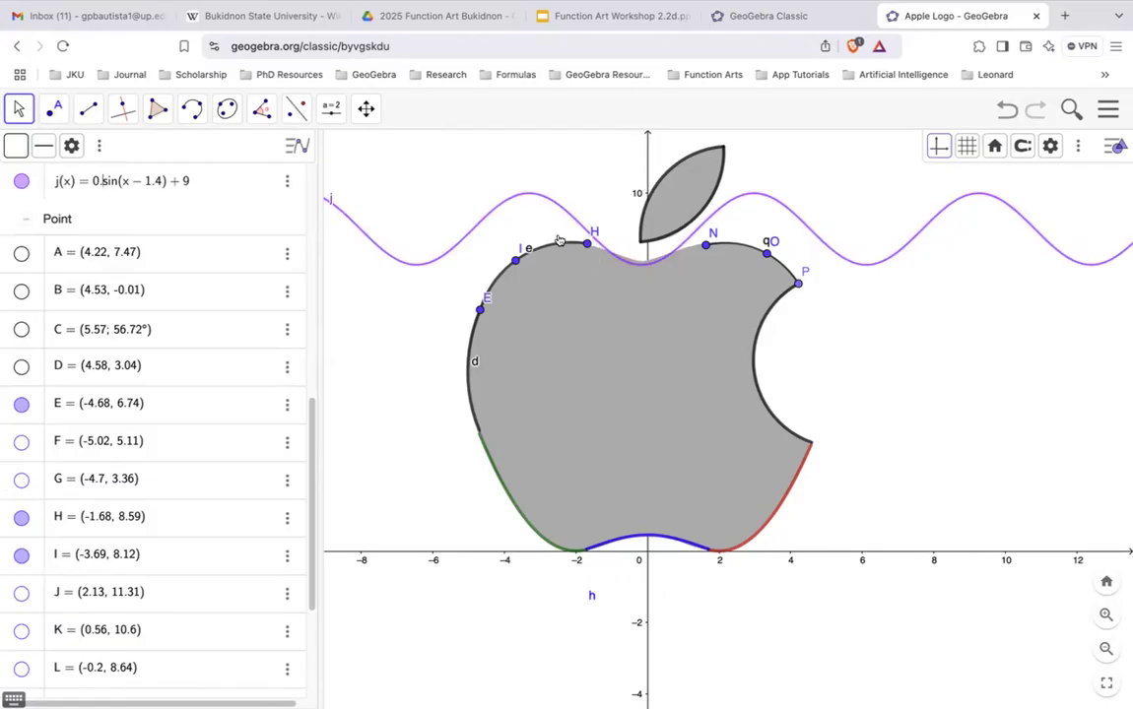
type("3")
key("Return")
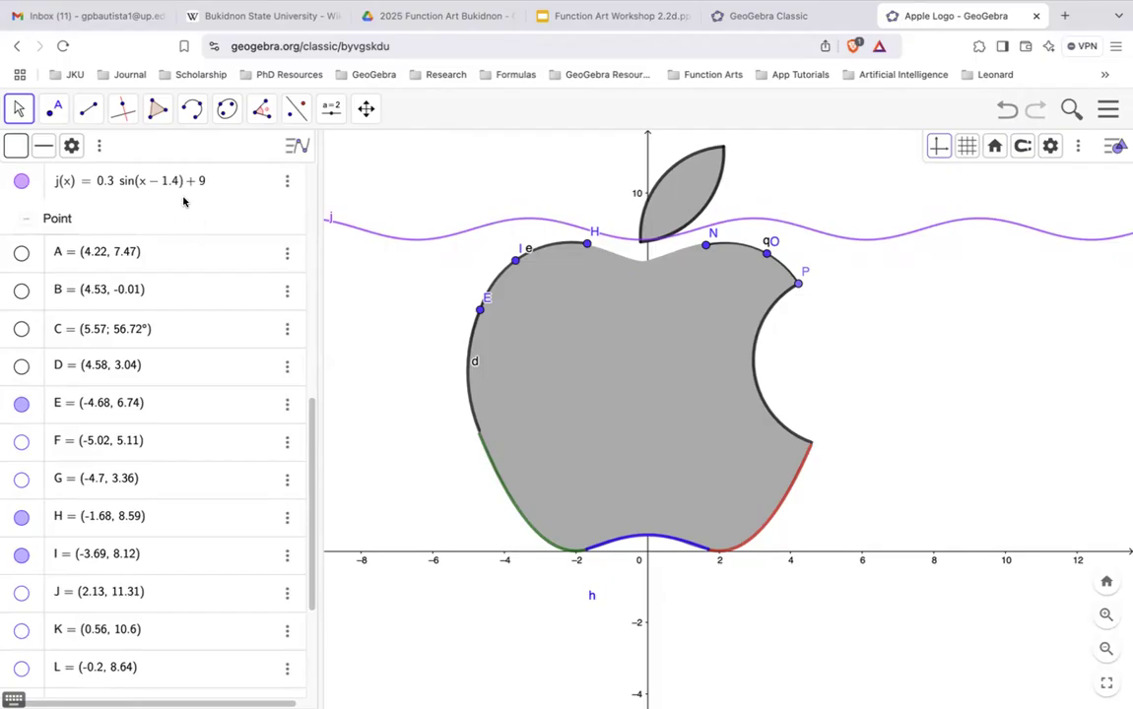
Try lowering the sine curve toward the apple's top dip with vertical shifts of 8.7 and 8.4 in j(x)
left_click(198, 181)
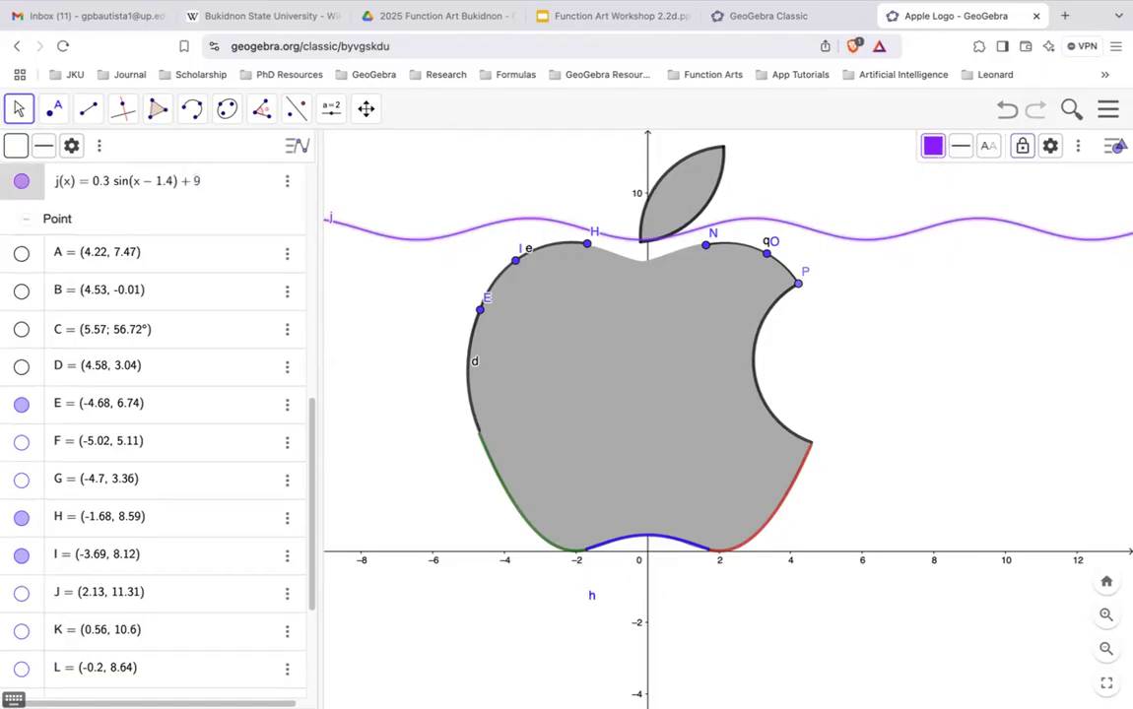
key("BackSpace")
type("8.7")
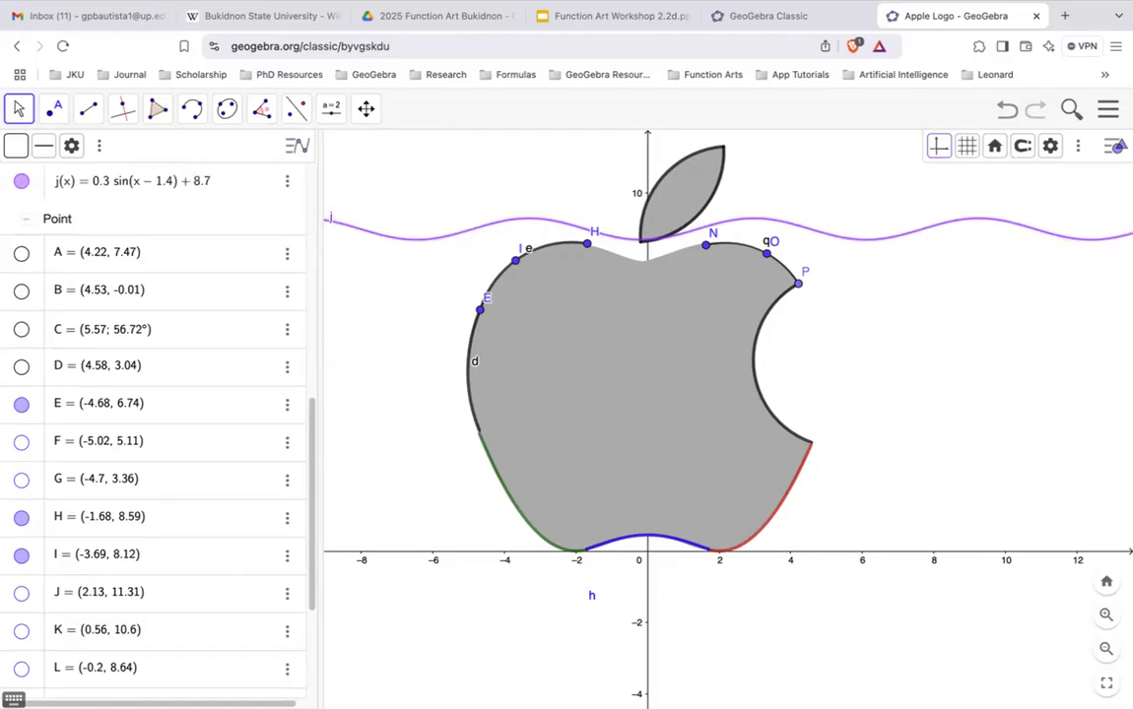
key("Return")
left_click(215, 183)
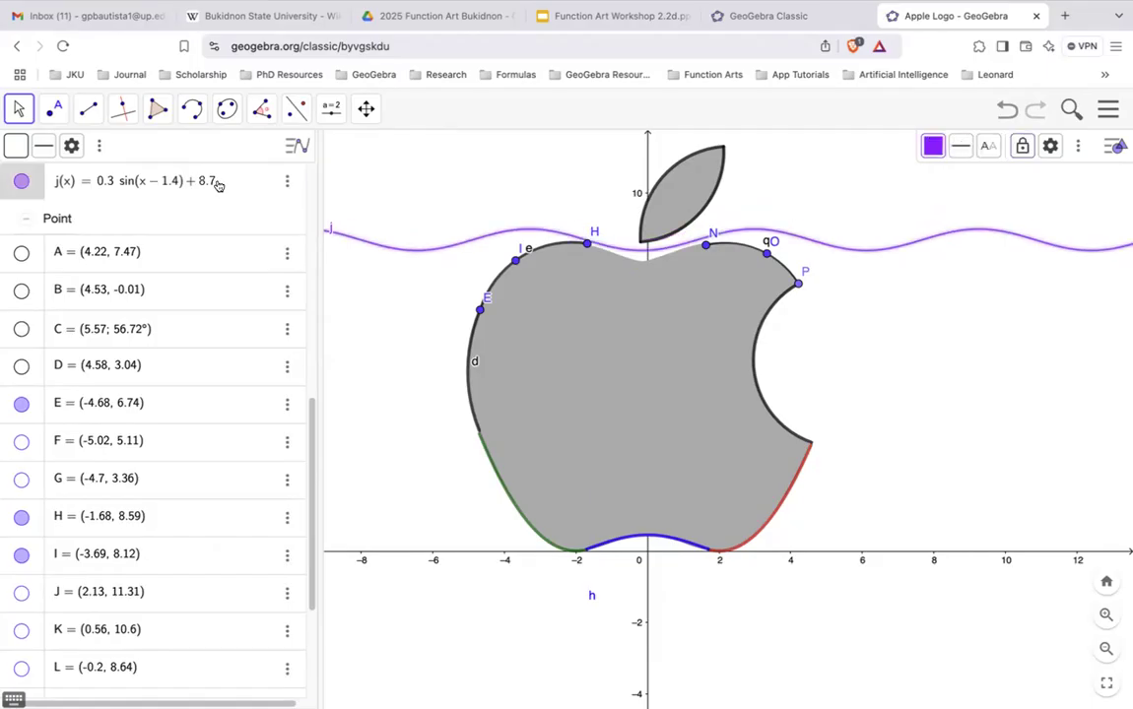
key("BackSpace")
type("4")
key("Return")
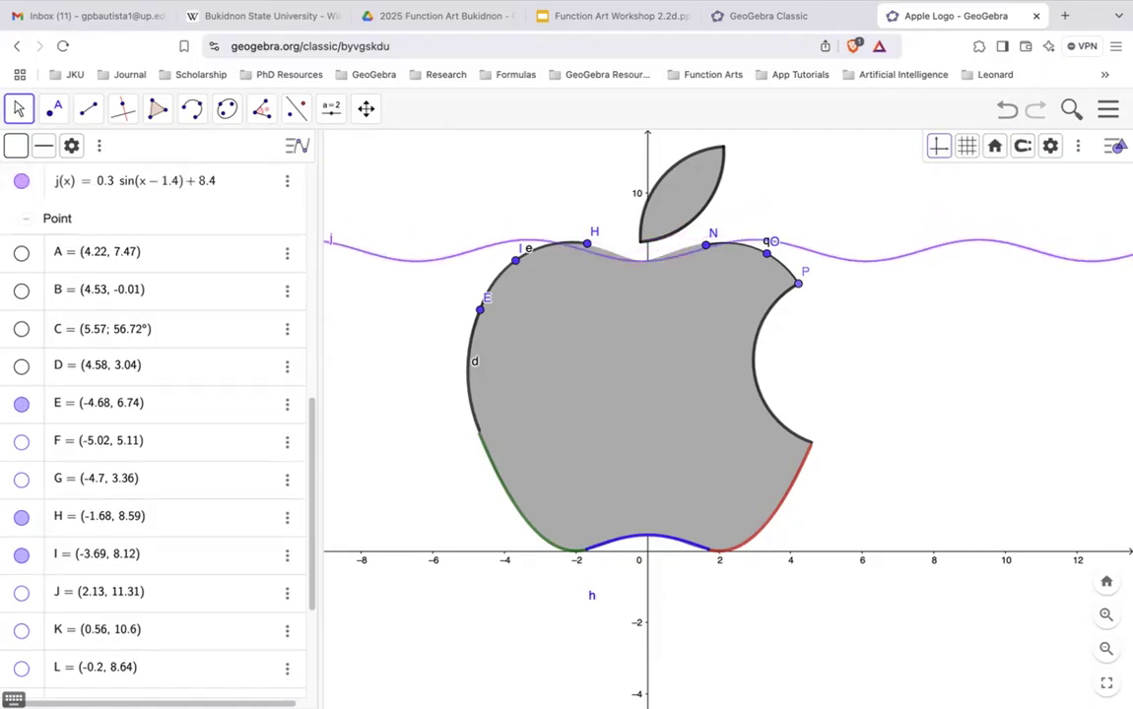
Try an amplitude of 0.4 for the sine curve j(x)
left_click(113, 175)
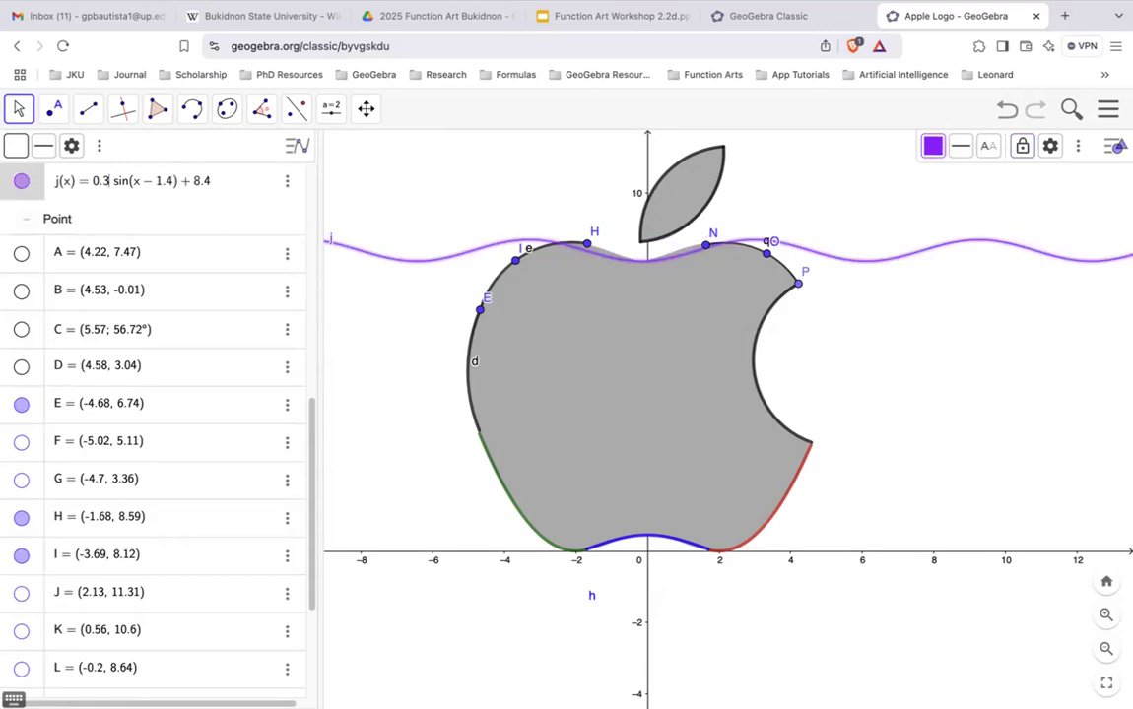
key("Return")
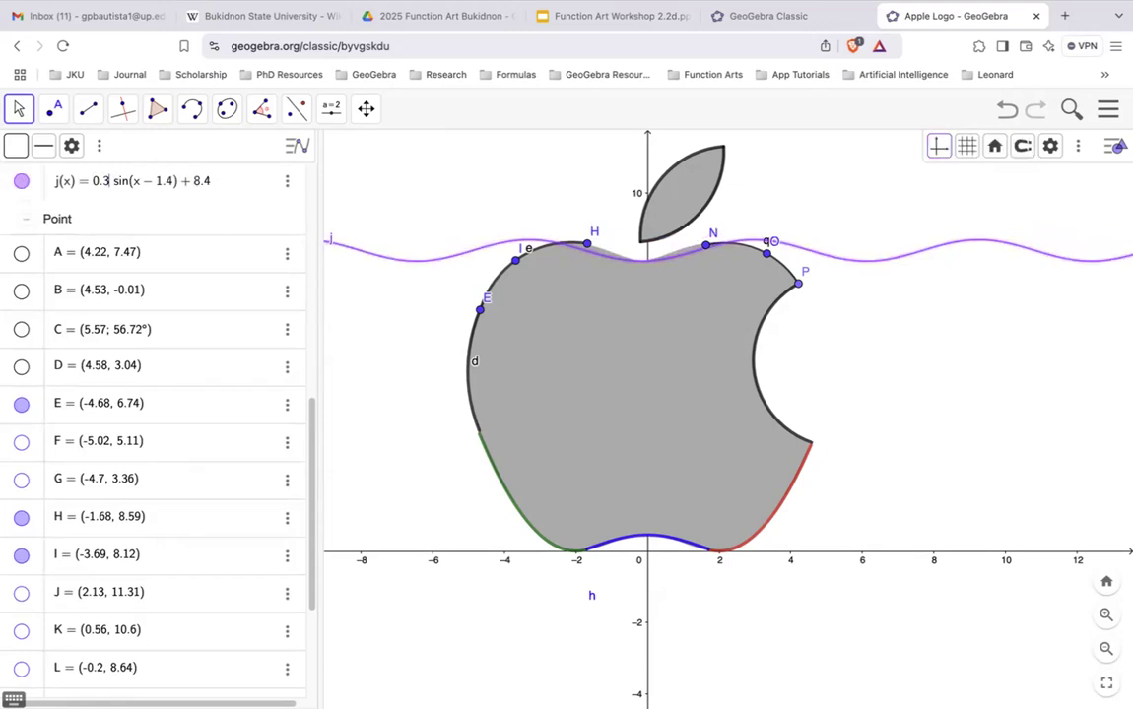
key("BackSpace")
type("4")
key("Return")
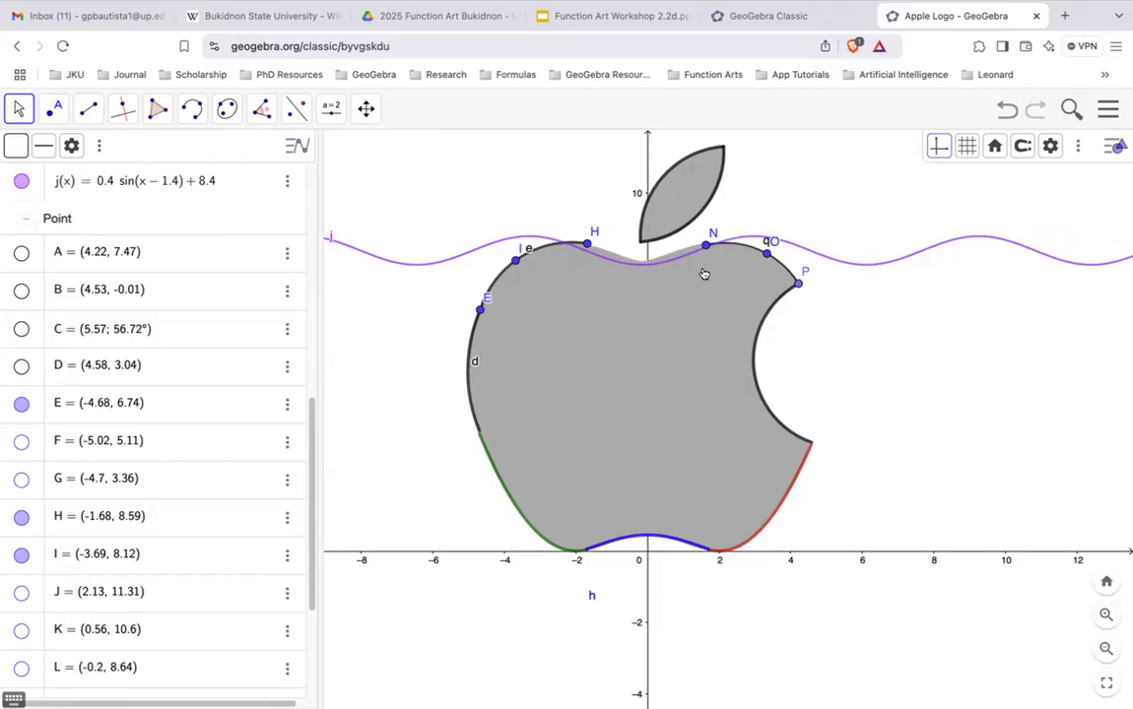
Fit the sine curve to the apple's top dip by setting its amplitude to 0.6 and its vertical shift to 8.7
left_click(110, 187)
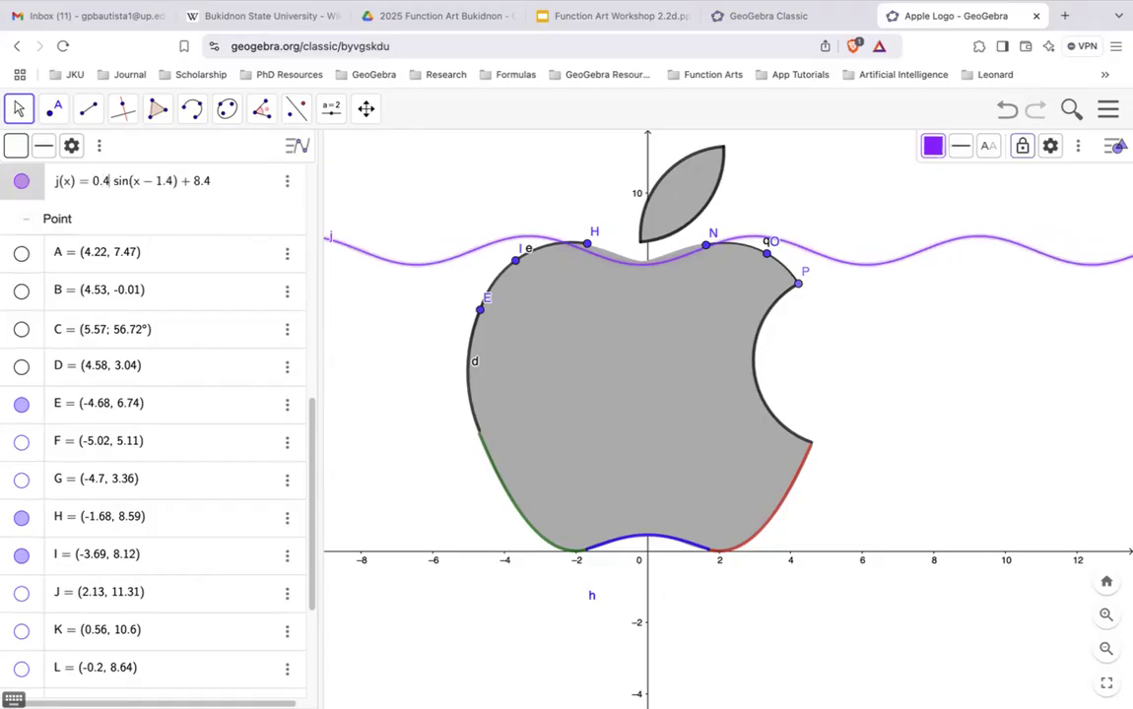
key("BackSpace")
type("6")
key("Return")
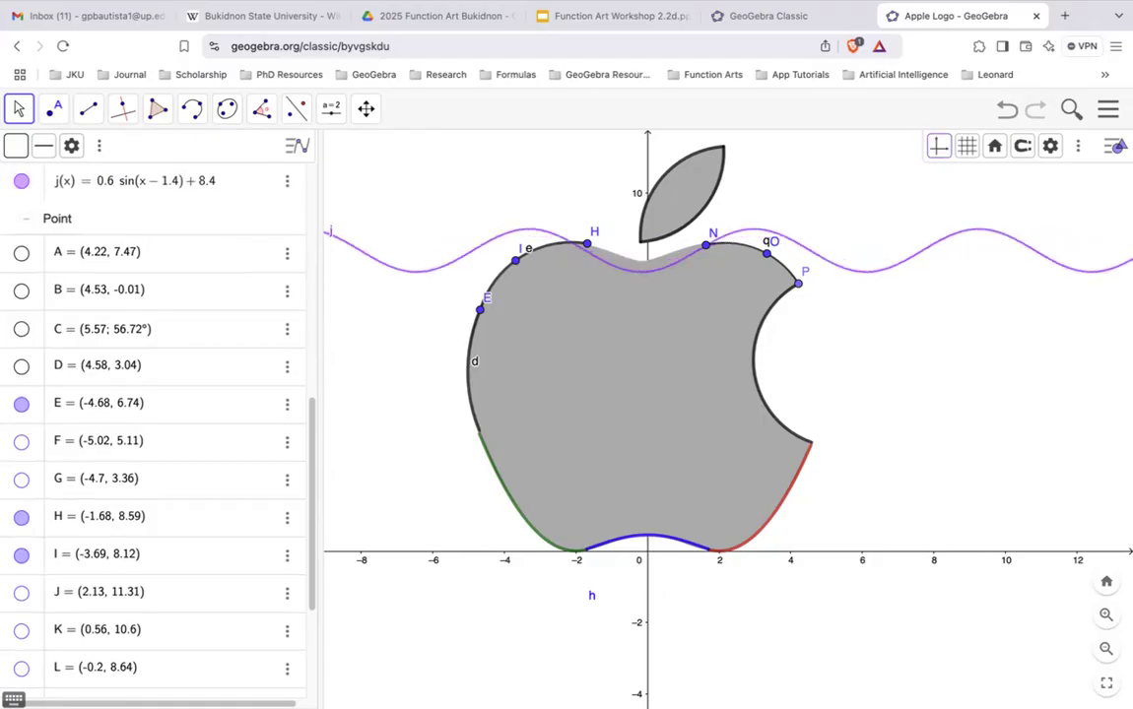
left_click(200, 178)
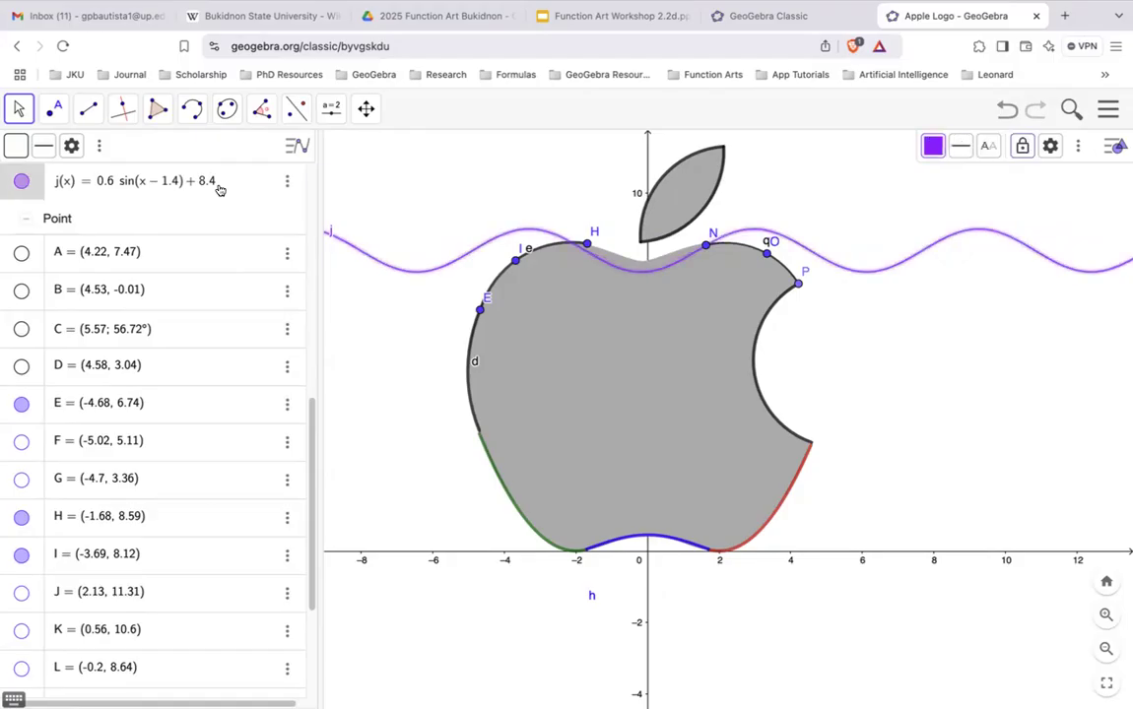
key("BackSpace")
type("7")
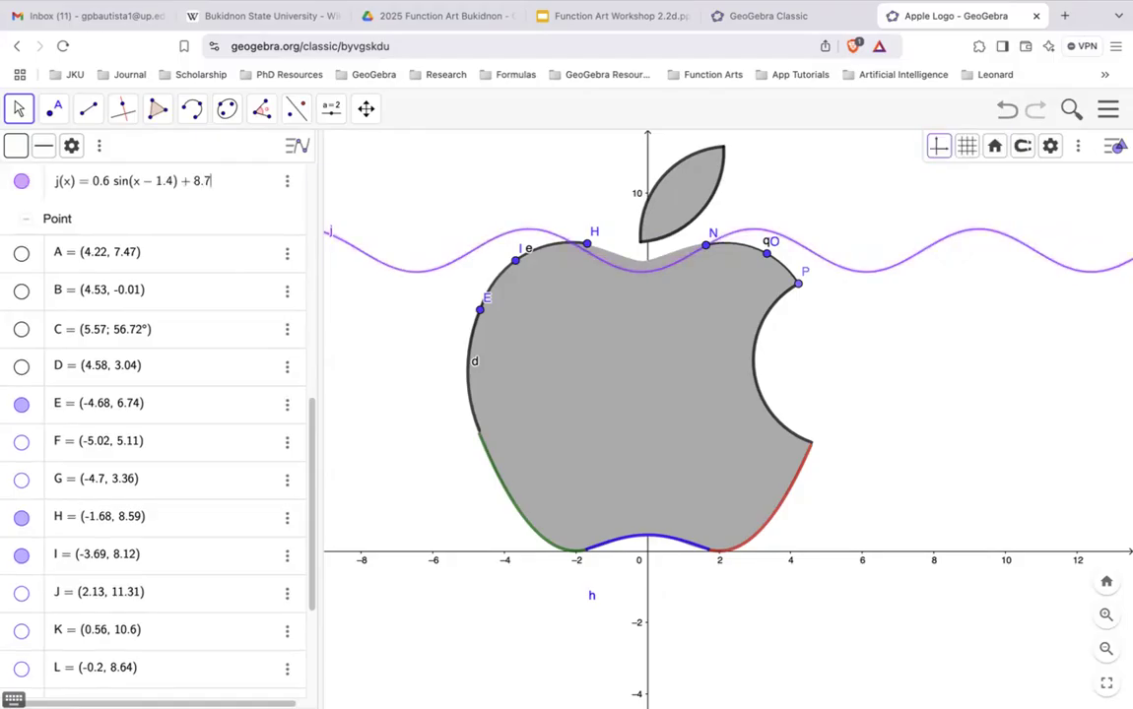
key("Return")
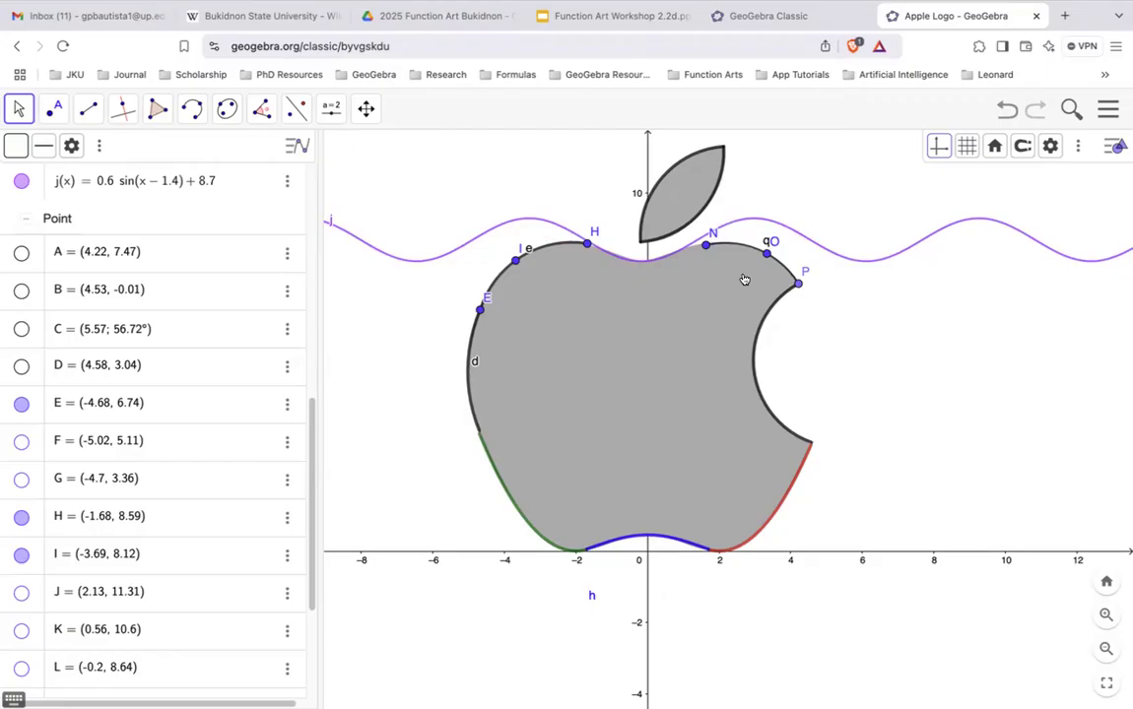
Move arc points N to about (1.09, 8.49), O to about (2.99, 8.42) and H to about (-1.49, 8.53) so the arcs meet the sine curve
left_click_drag(705, 245, 686, 247)
left_click_drag(766, 252, 754, 249)
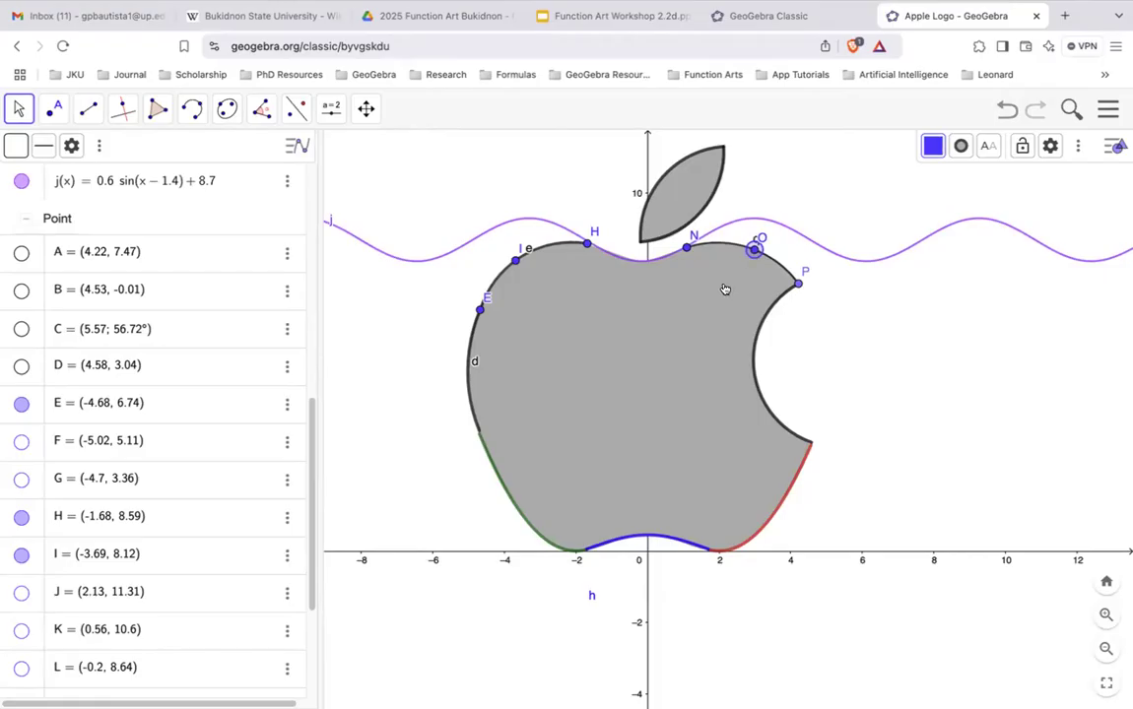
left_click(588, 243)
left_click_drag(588, 243, 594, 245)
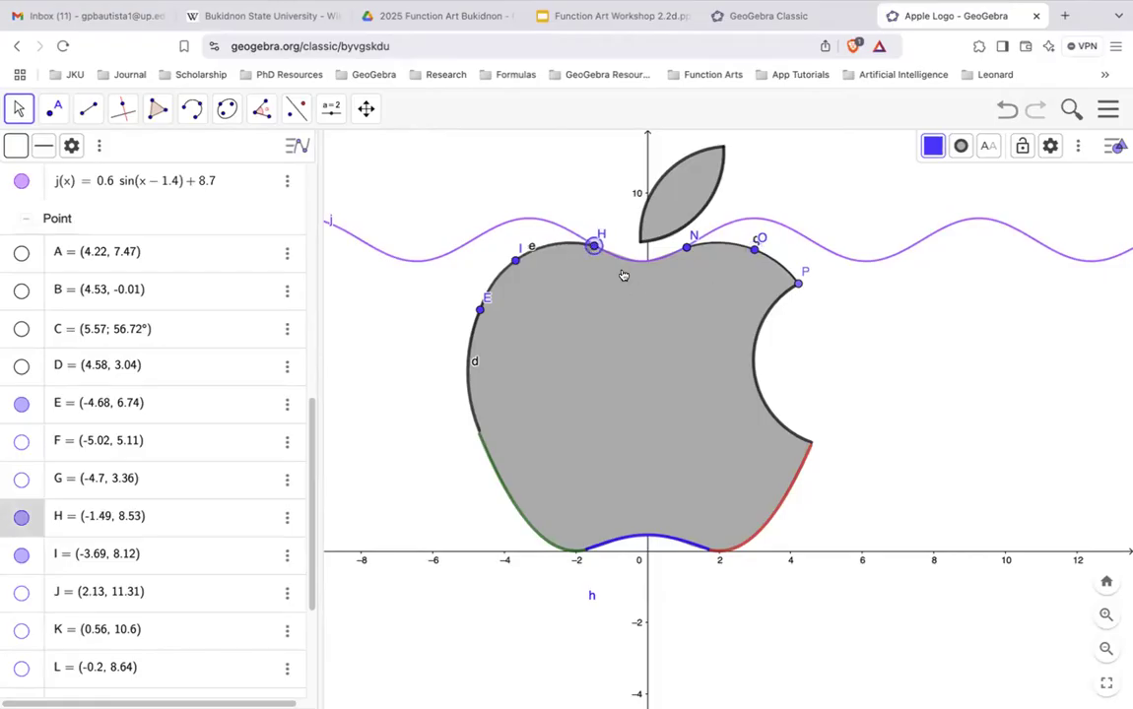
Set the line thickness of the sine curve j to 7
left_click(454, 251)
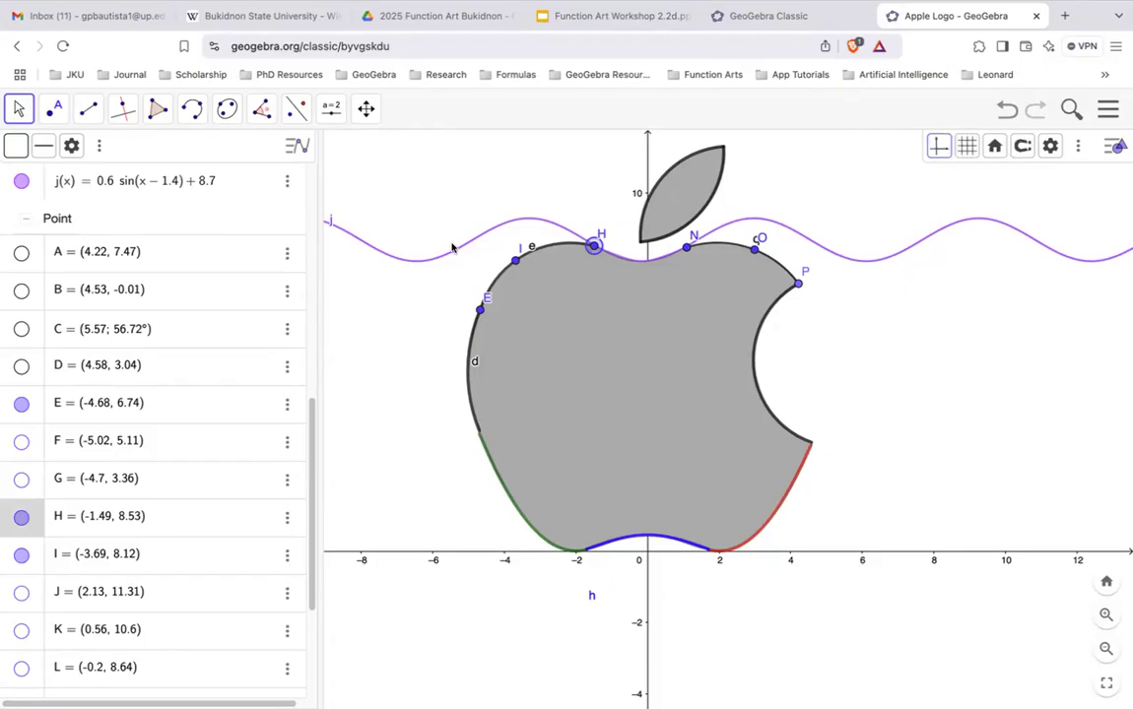
left_click(961, 148)
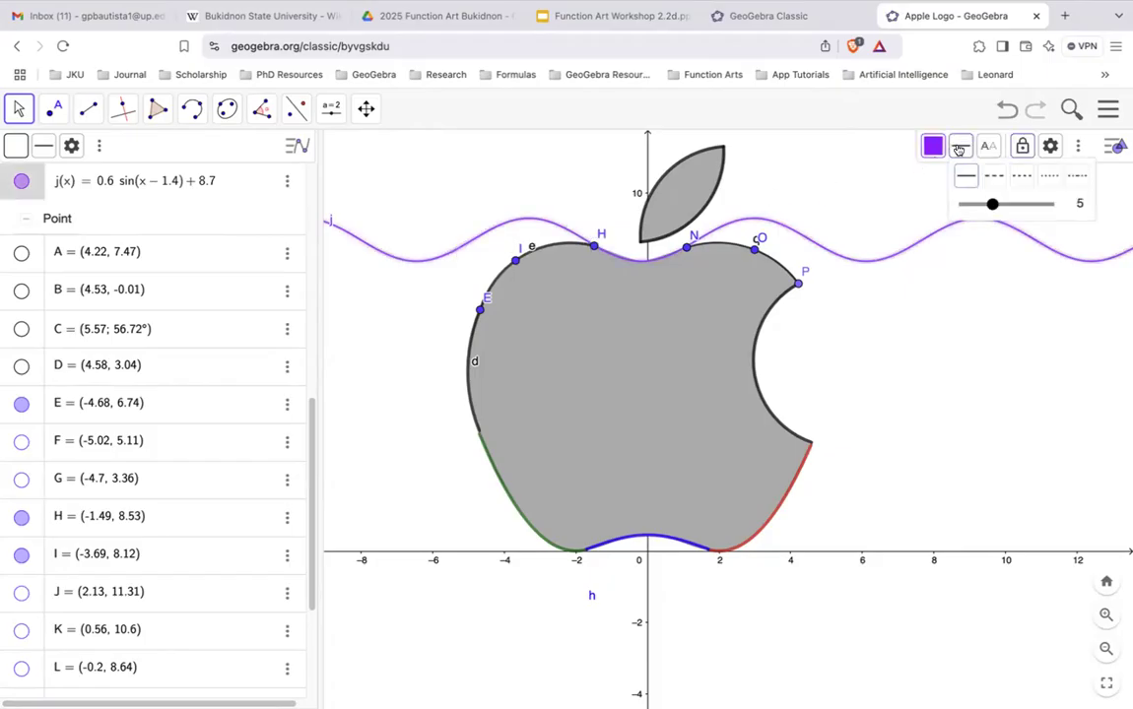
left_click_drag(991, 204, 1006, 204)
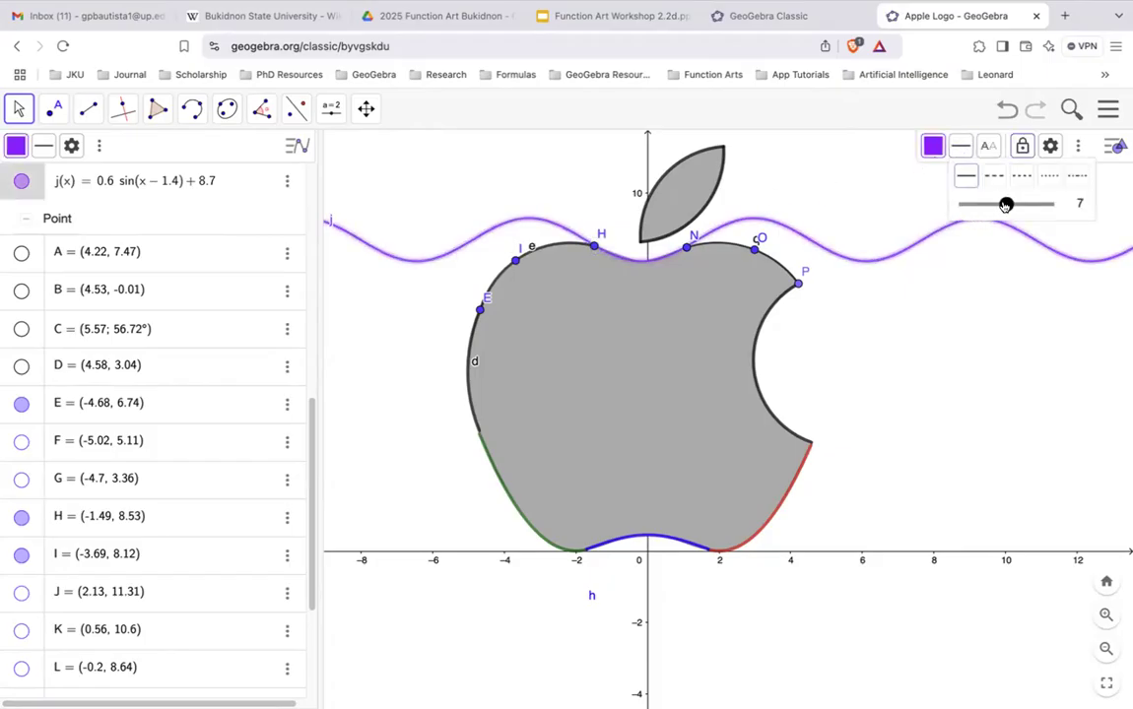
Try to limit the sine curve to the stretch between H and N by adding the domain 1.5 ≤ x ≤ 1.1 to j(x)
left_click(594, 245)
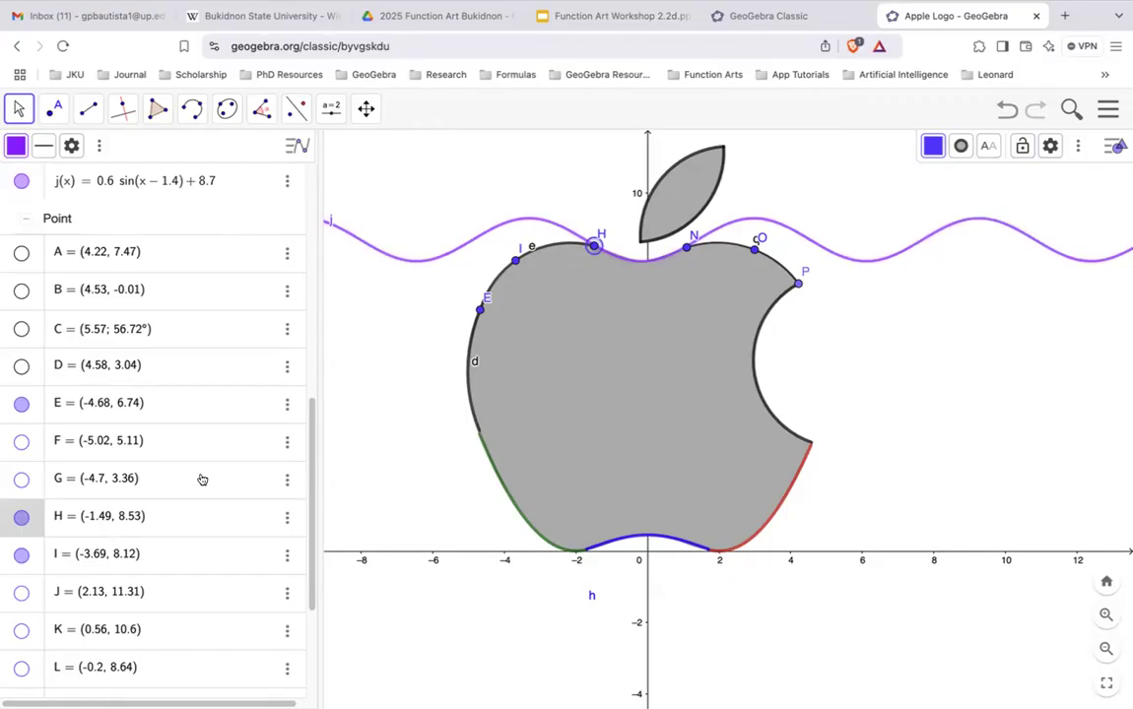
left_click(233, 193)
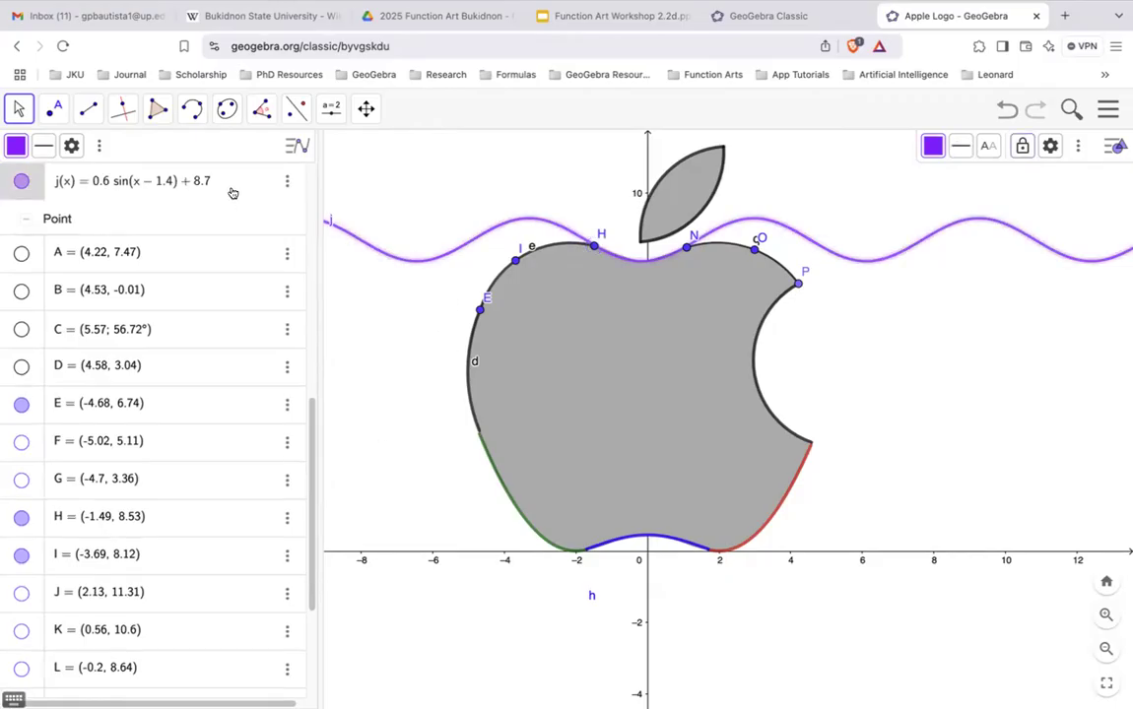
left_click(233, 196)
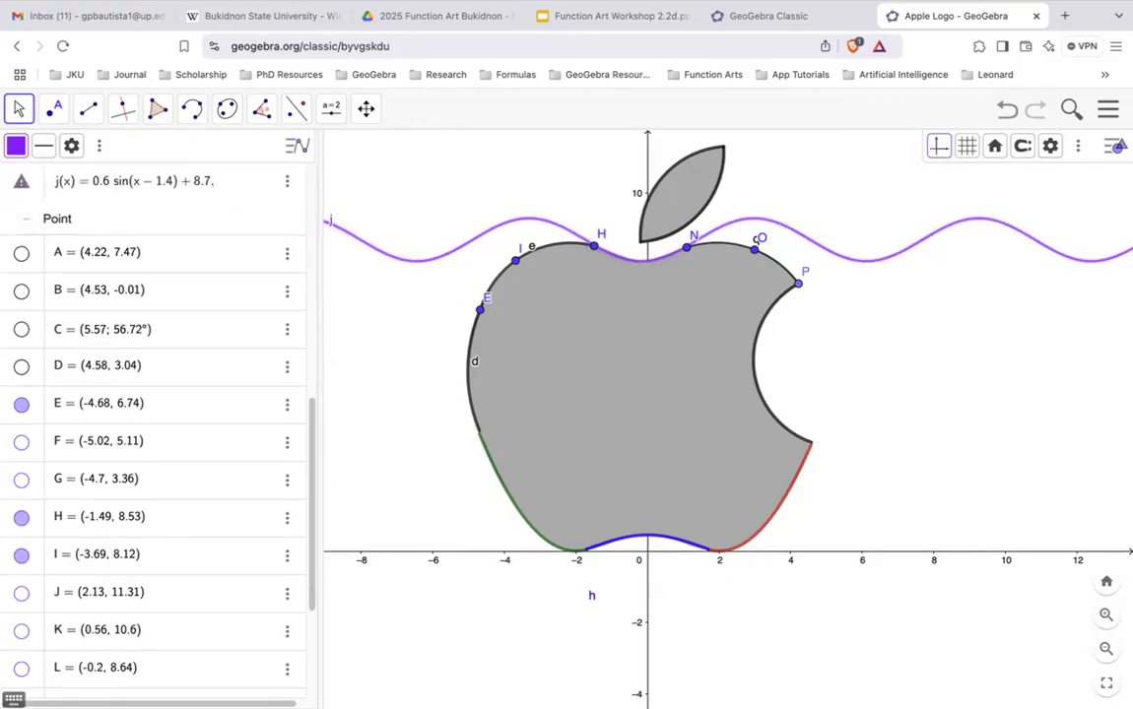
type(",x<1.5")
scroll(179, 441, "down", 4)
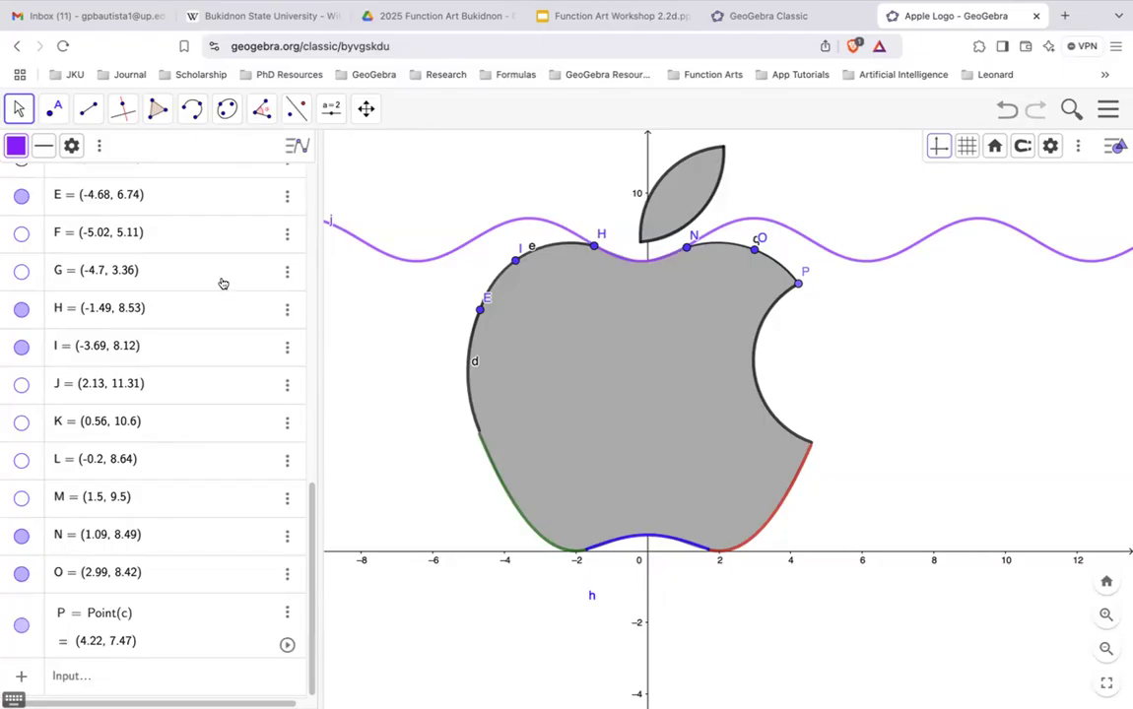
scroll(223, 283, "up", 5)
type("<=1.1")
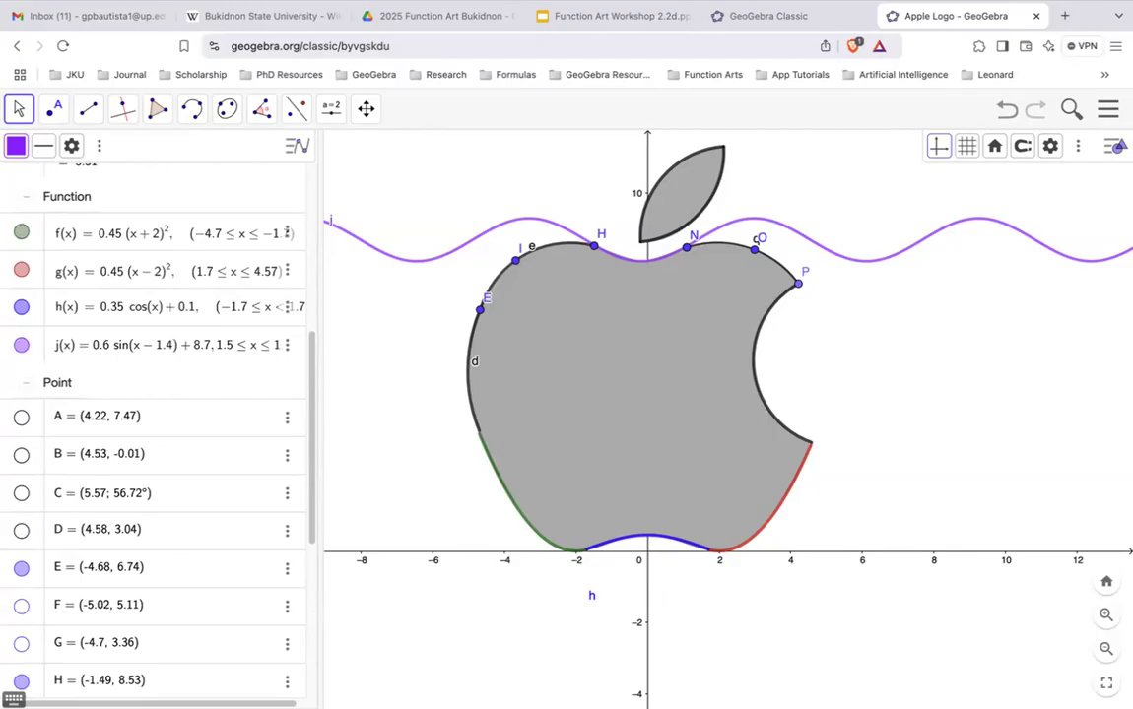
key("Return")
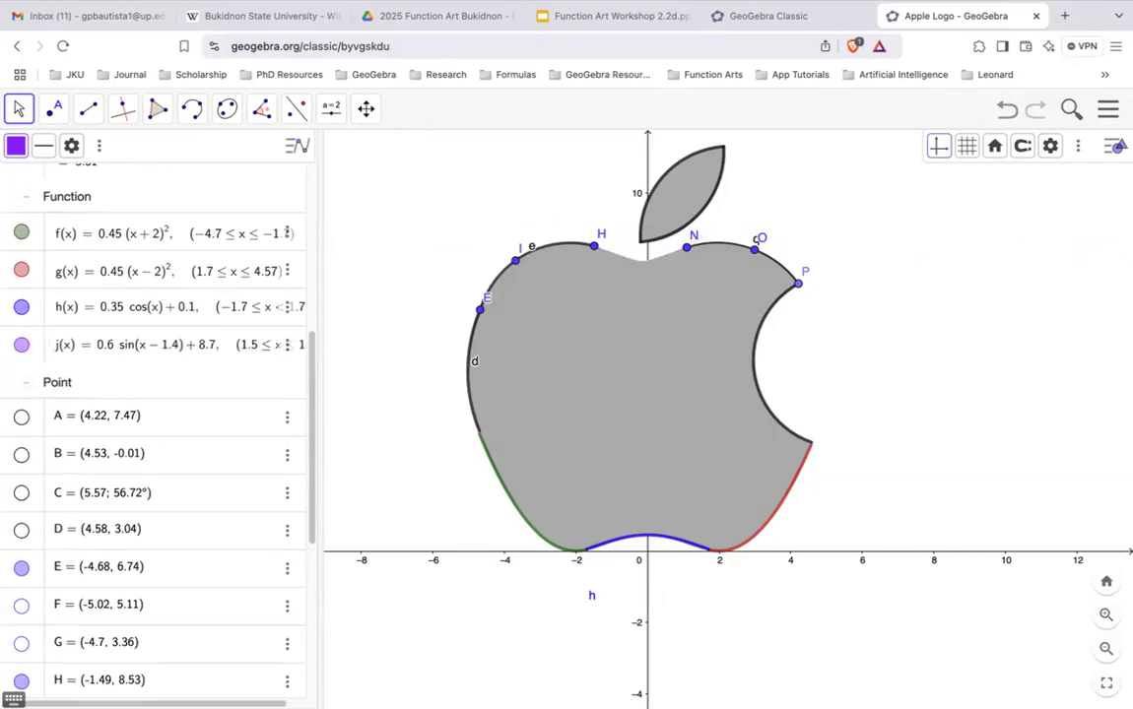
Correct the lower domain bound of the sine curve j(x) to -1.5
left_click(258, 354)
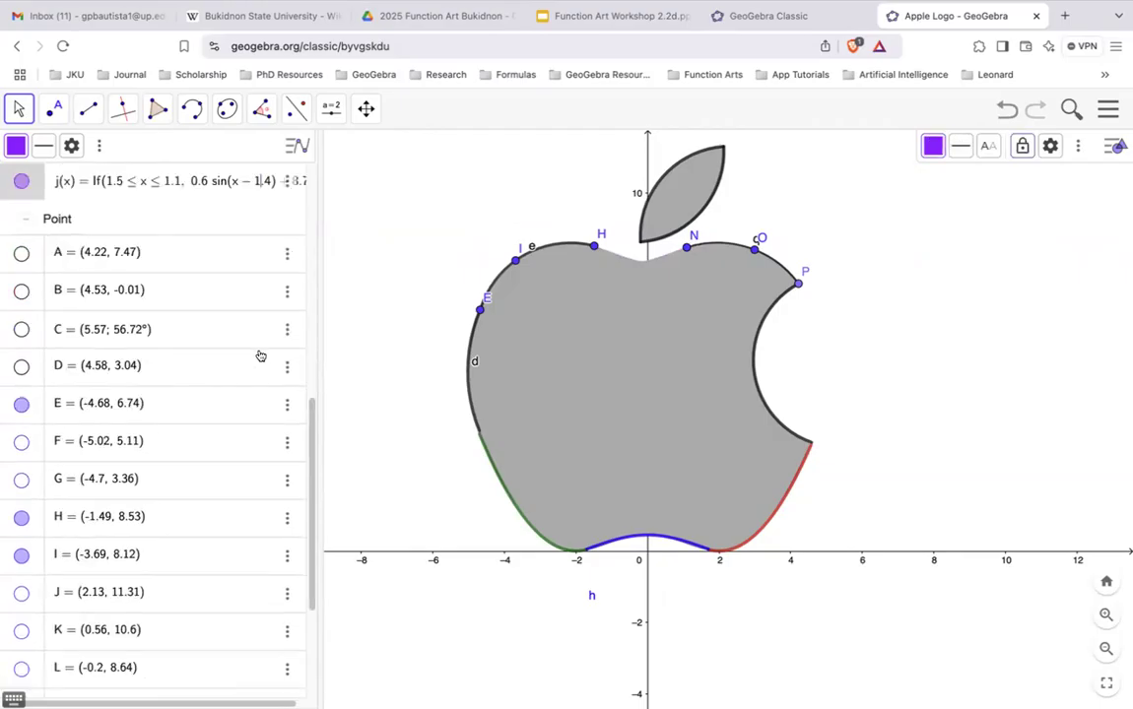
left_click(106, 182)
type("-")
key("Return")
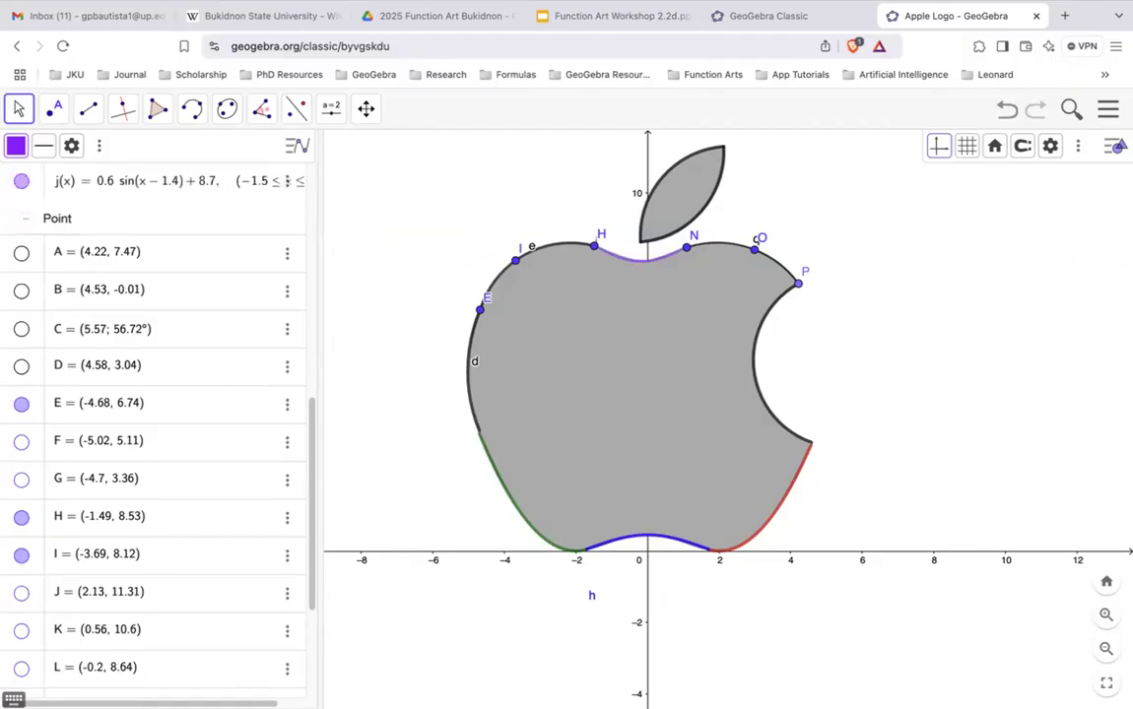
Hide the arc points H, I and E on the apple's upper left outline
right_click(592, 245)
left_click(627, 323)
right_click(517, 259)
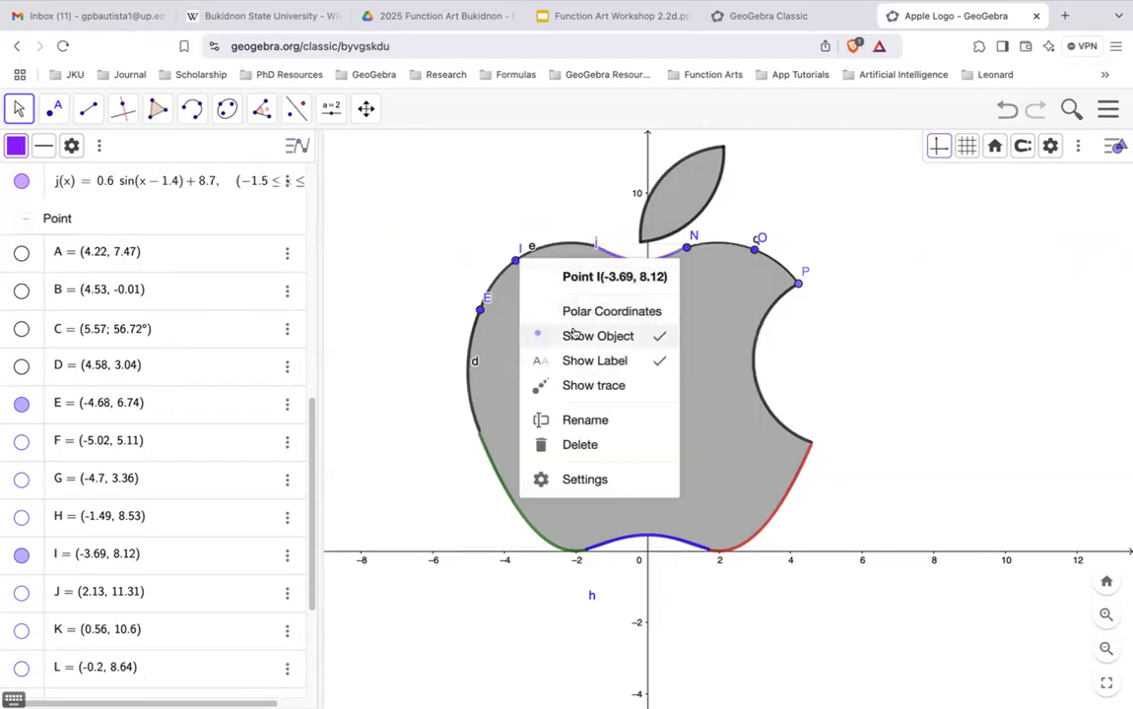
left_click(574, 334)
right_click(478, 311)
left_click(550, 385)
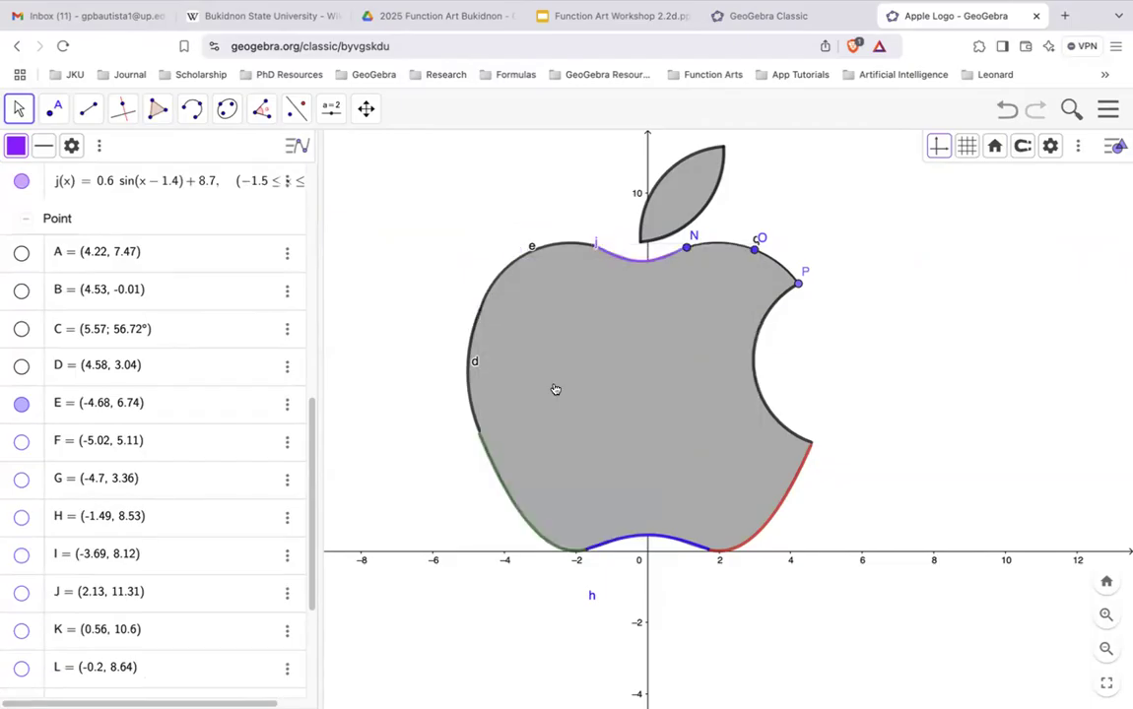
Hide the arc points N and O on the apple's upper right outline
left_click(684, 247)
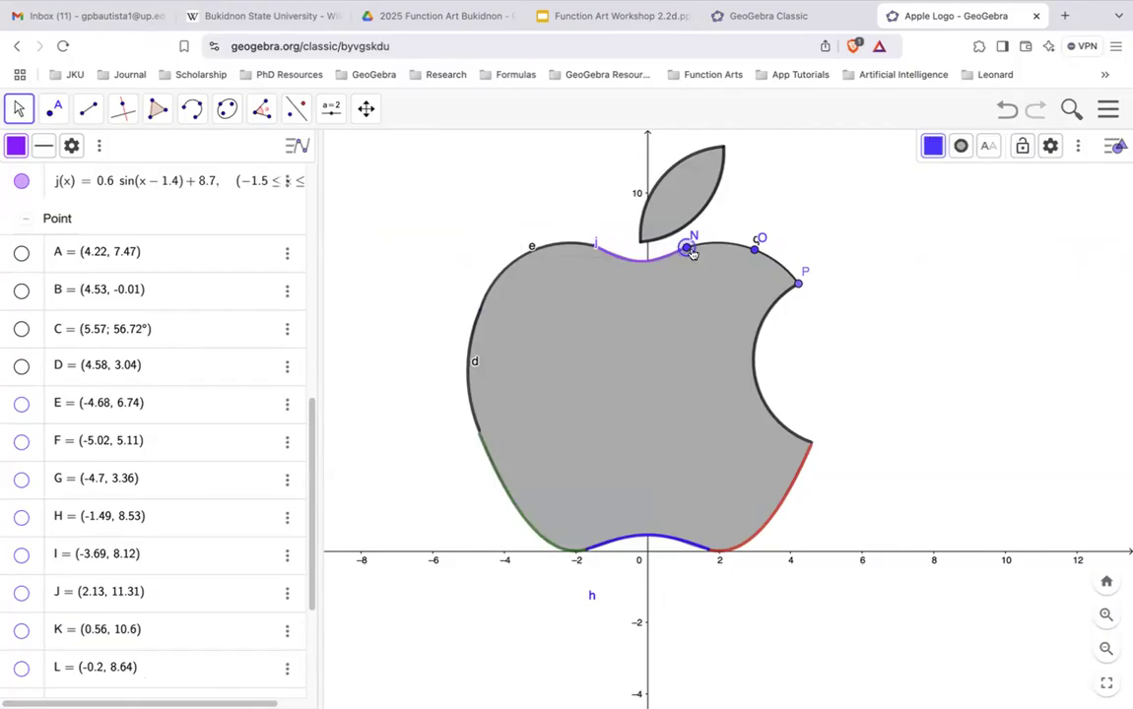
right_click(684, 247)
left_click(754, 321)
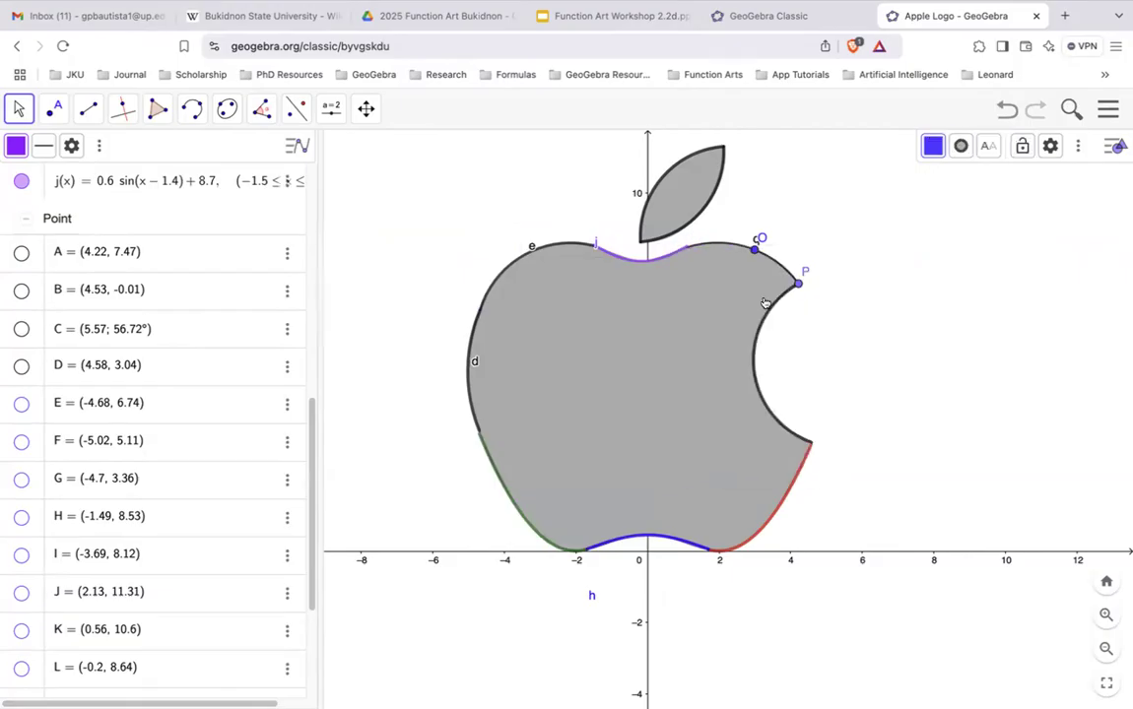
right_click(753, 248)
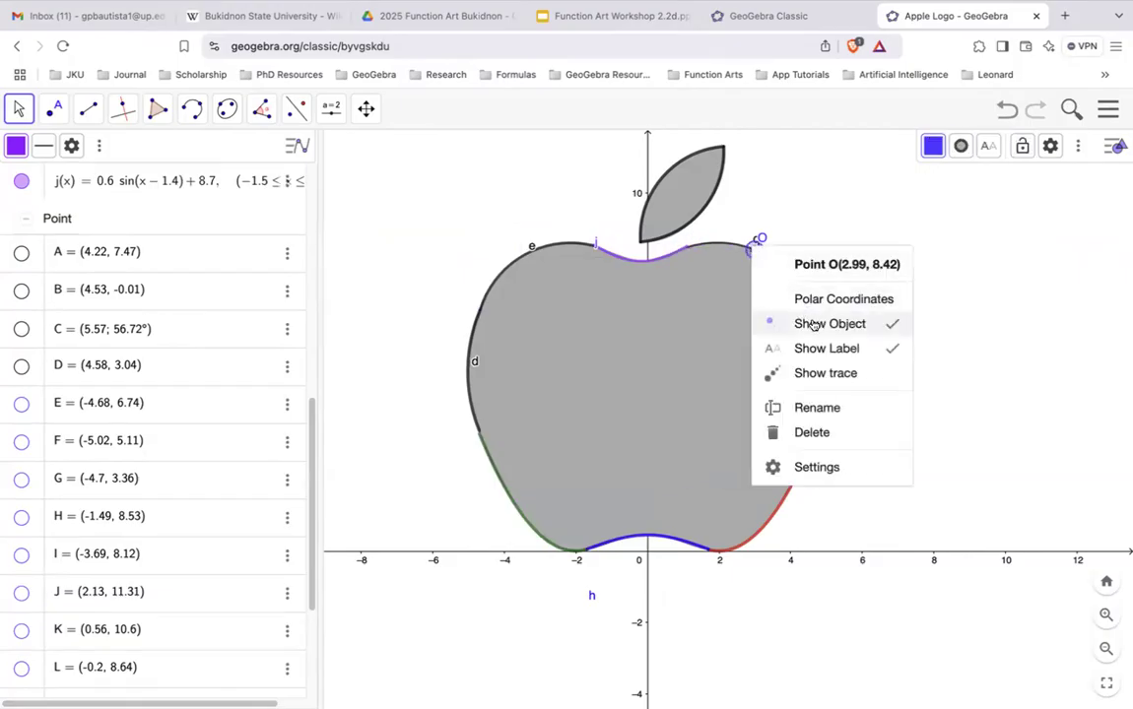
left_click(799, 323)
right_click(798, 283)
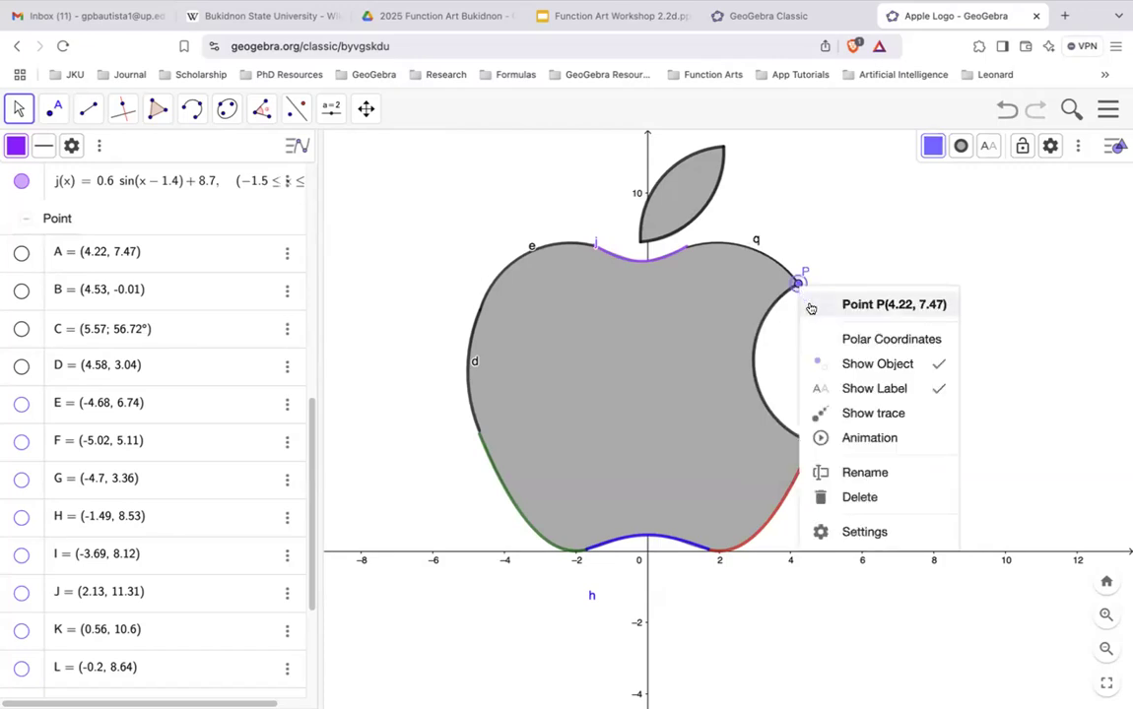
left_click(841, 346)
Set the line thickness of the apple's upper right arc q to 8
left_click(731, 245)
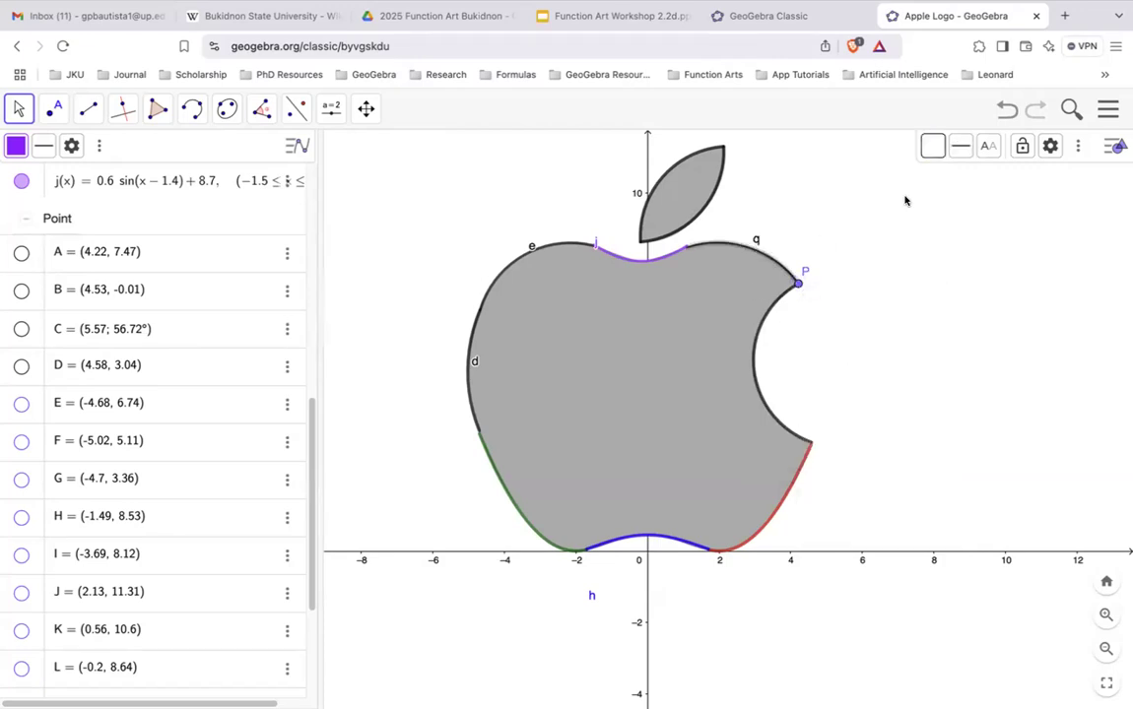
left_click(953, 155)
left_click_drag(991, 203, 1013, 203)
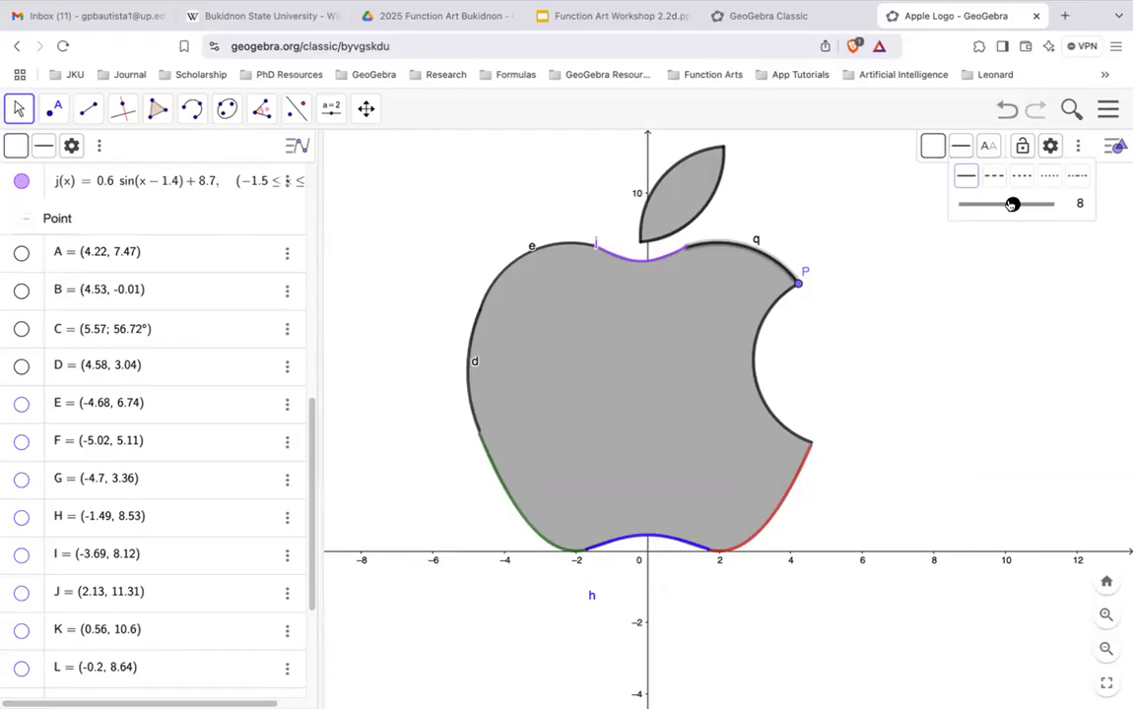
Hide the labels of the sine curve j and of the arcs e, d and q
left_click(597, 250)
right_click(598, 251)
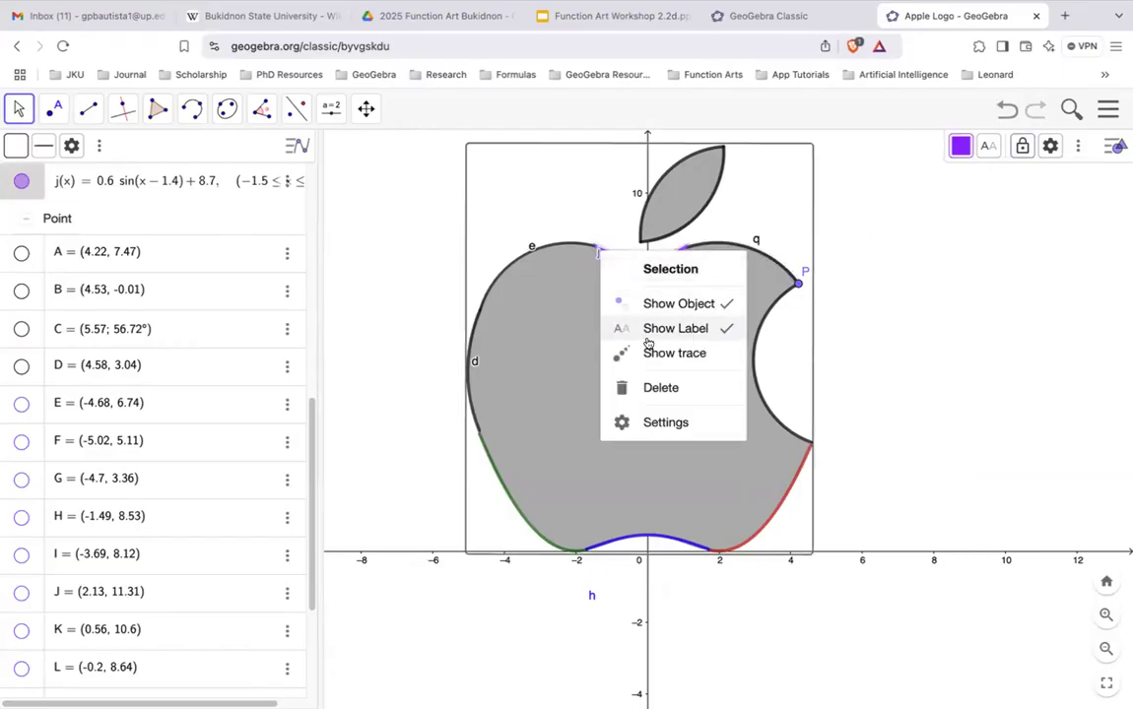
left_click(647, 333)
right_click(529, 253)
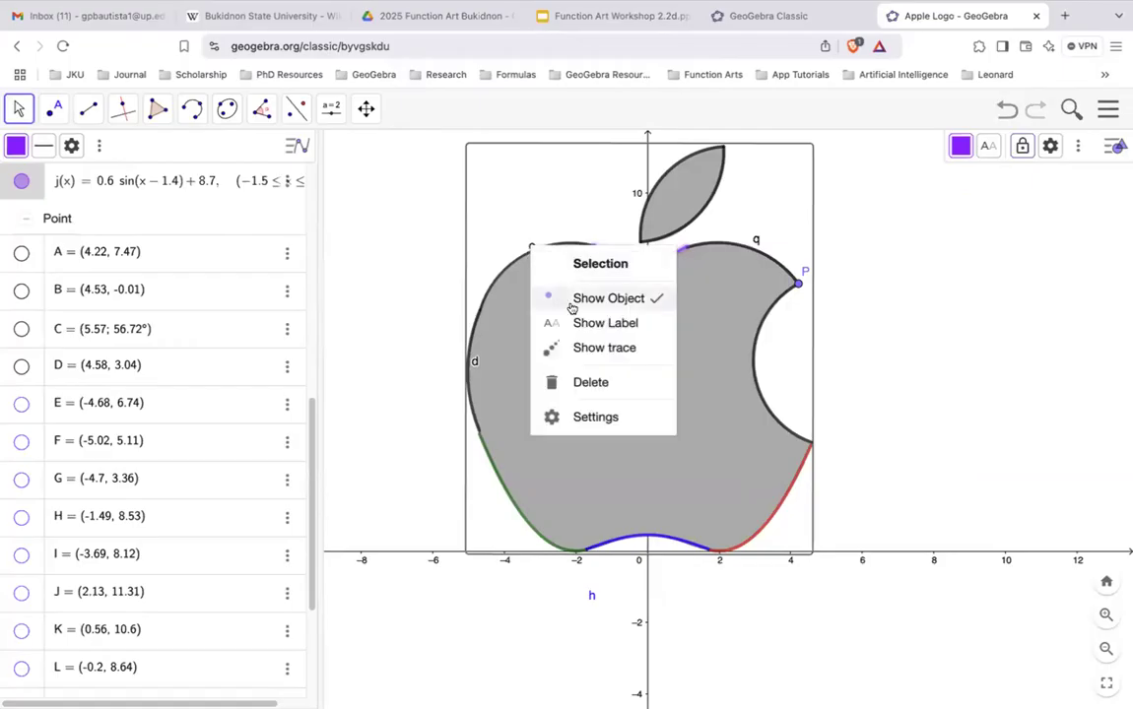
left_click(512, 243)
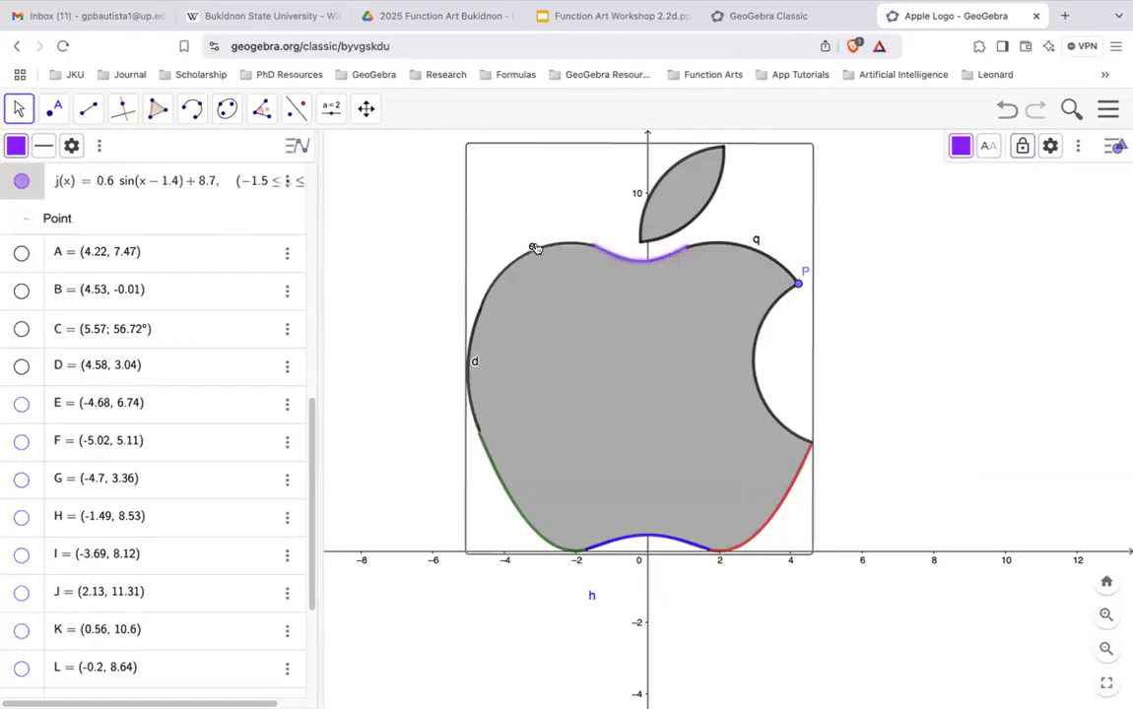
left_click(531, 248)
right_click(532, 249)
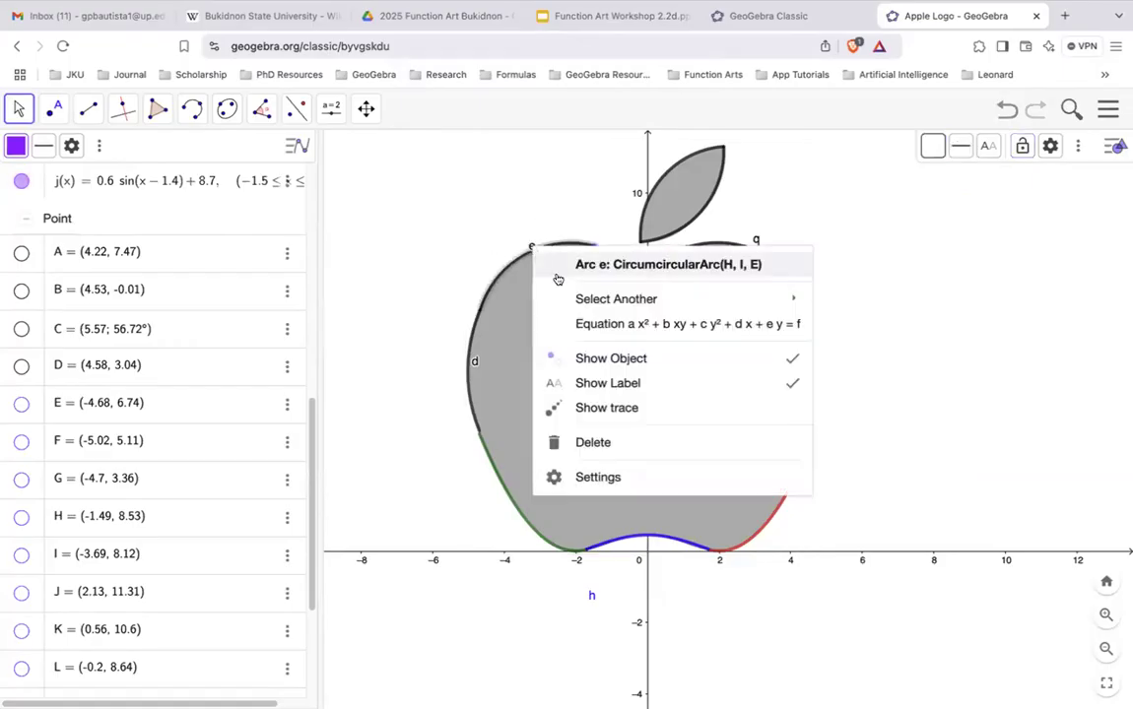
left_click(628, 385)
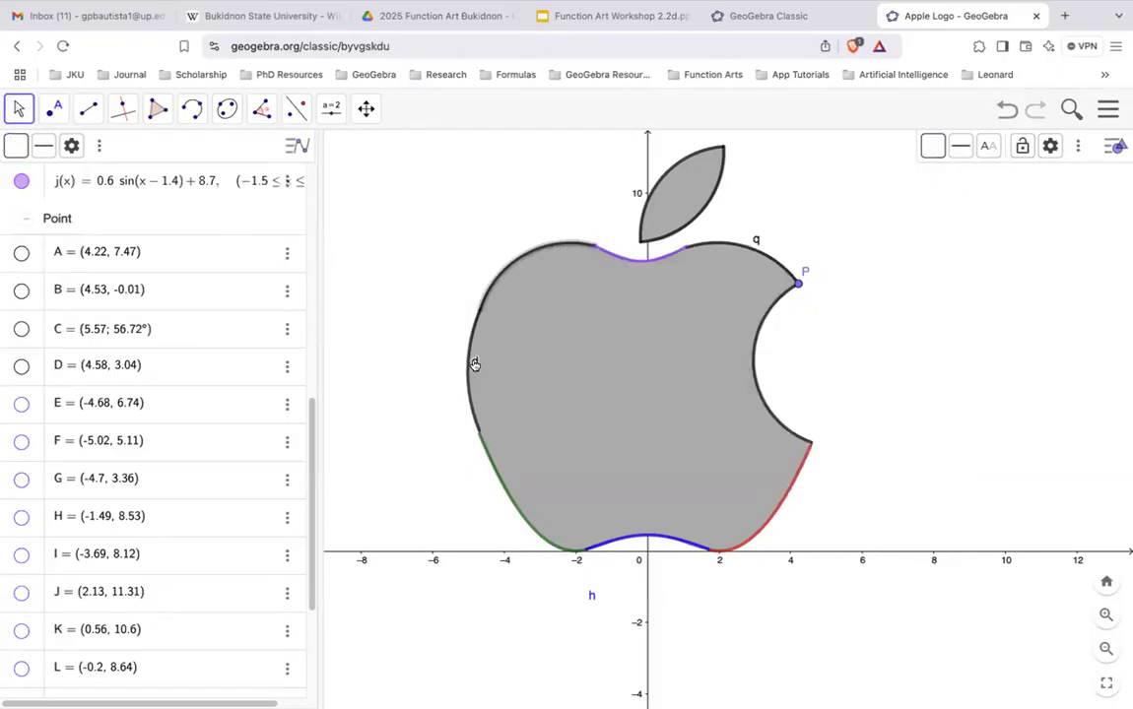
right_click(474, 365)
left_click(549, 450)
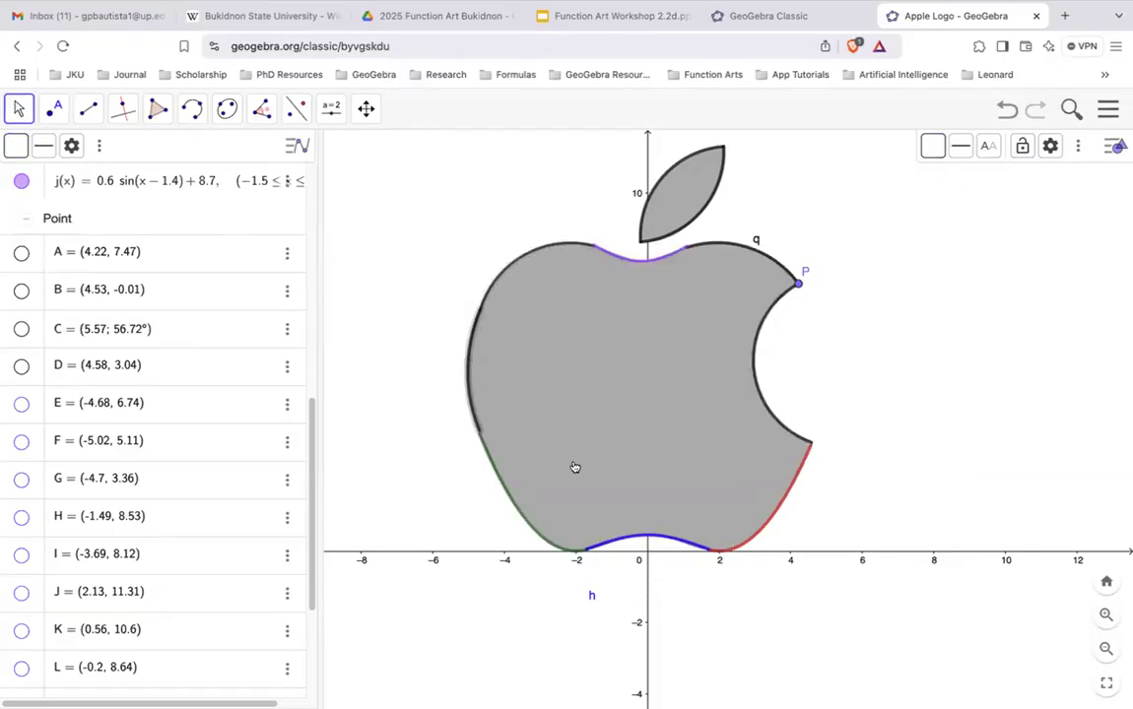
right_click(756, 242)
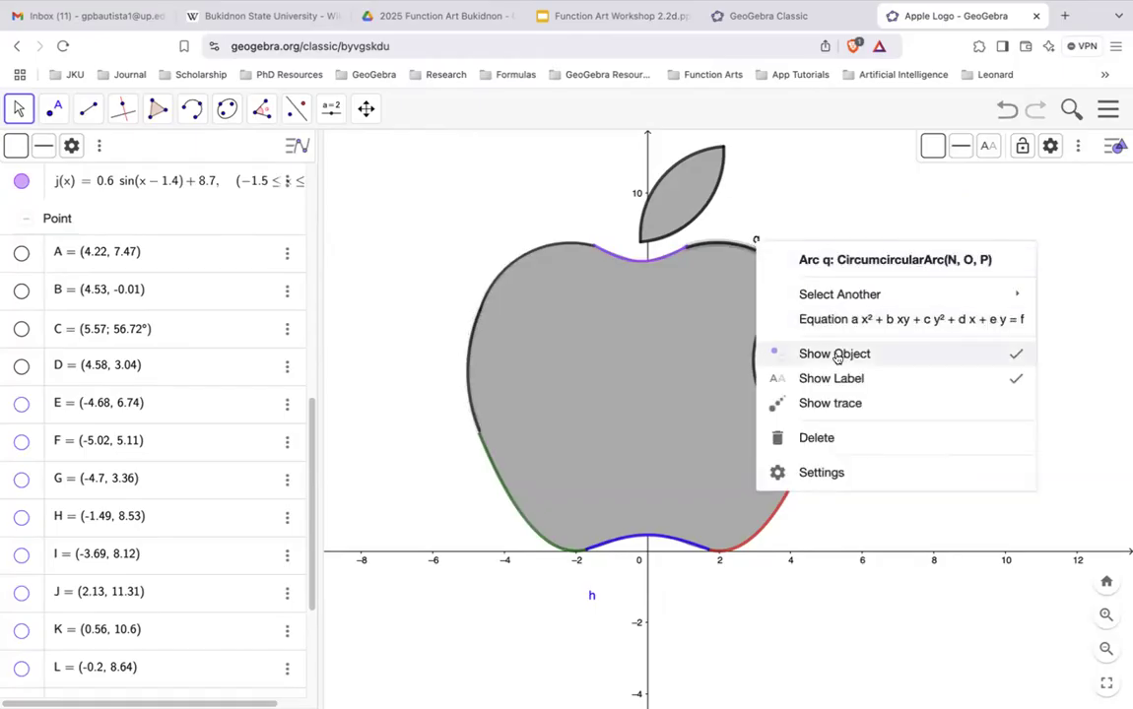
left_click(847, 379)
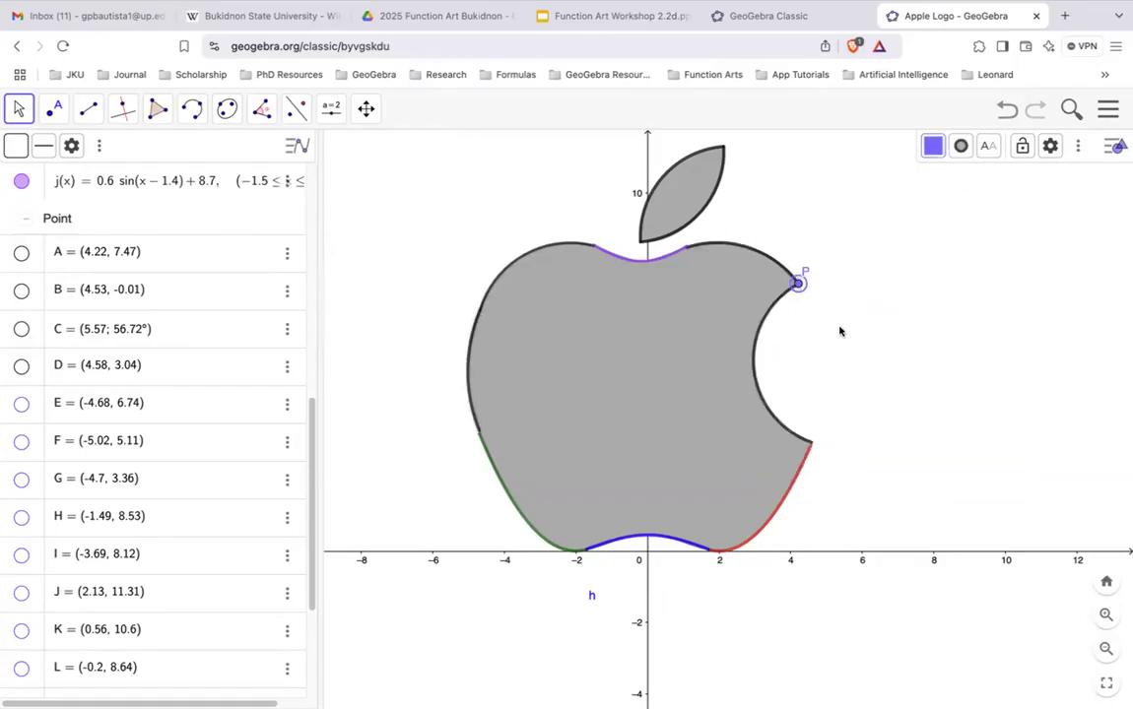
Hide point P at the upper tip of the apple's bite
right_click(797, 283)
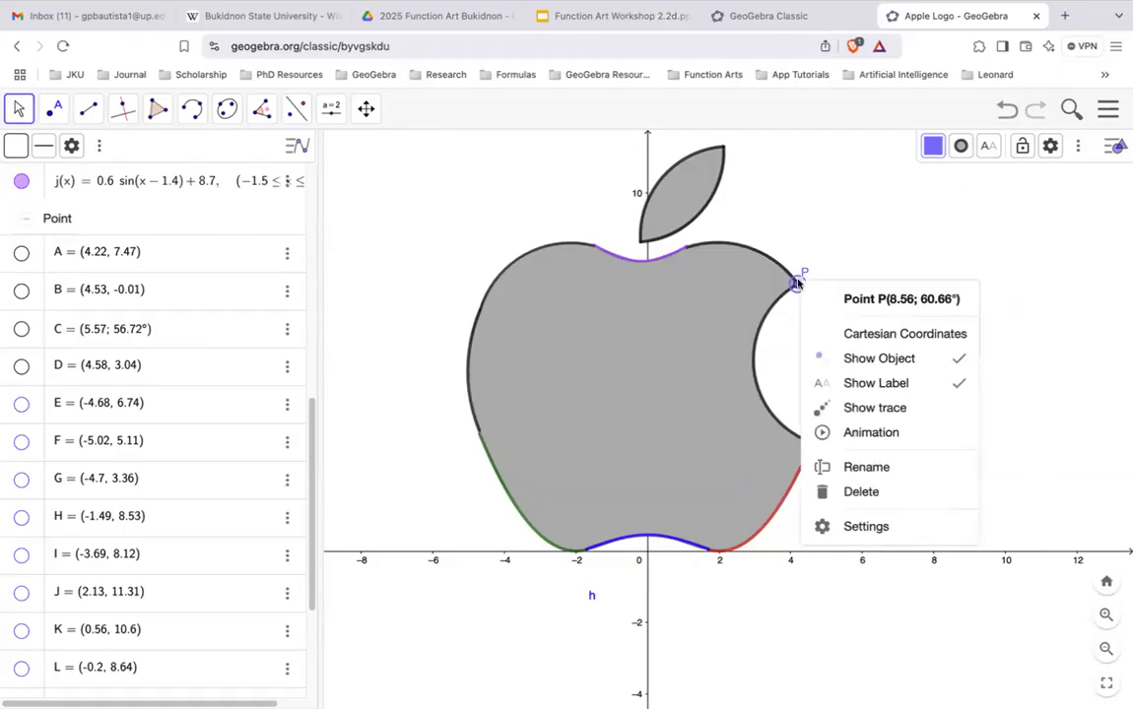
left_click(867, 357)
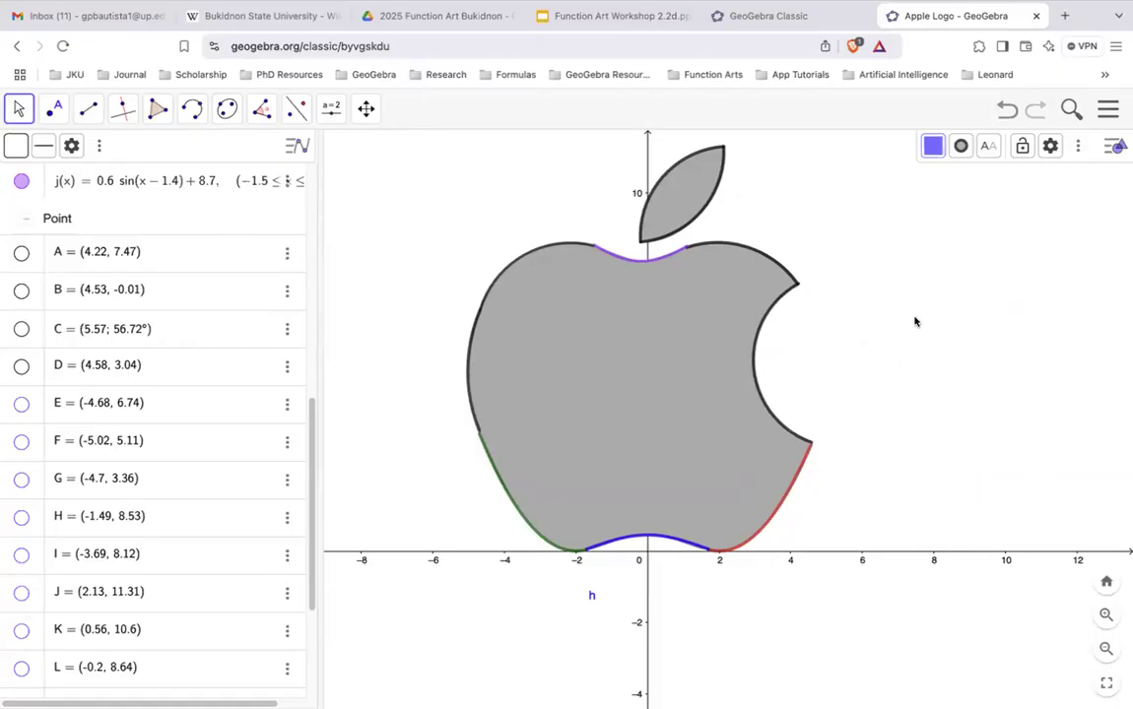
left_click(936, 274)
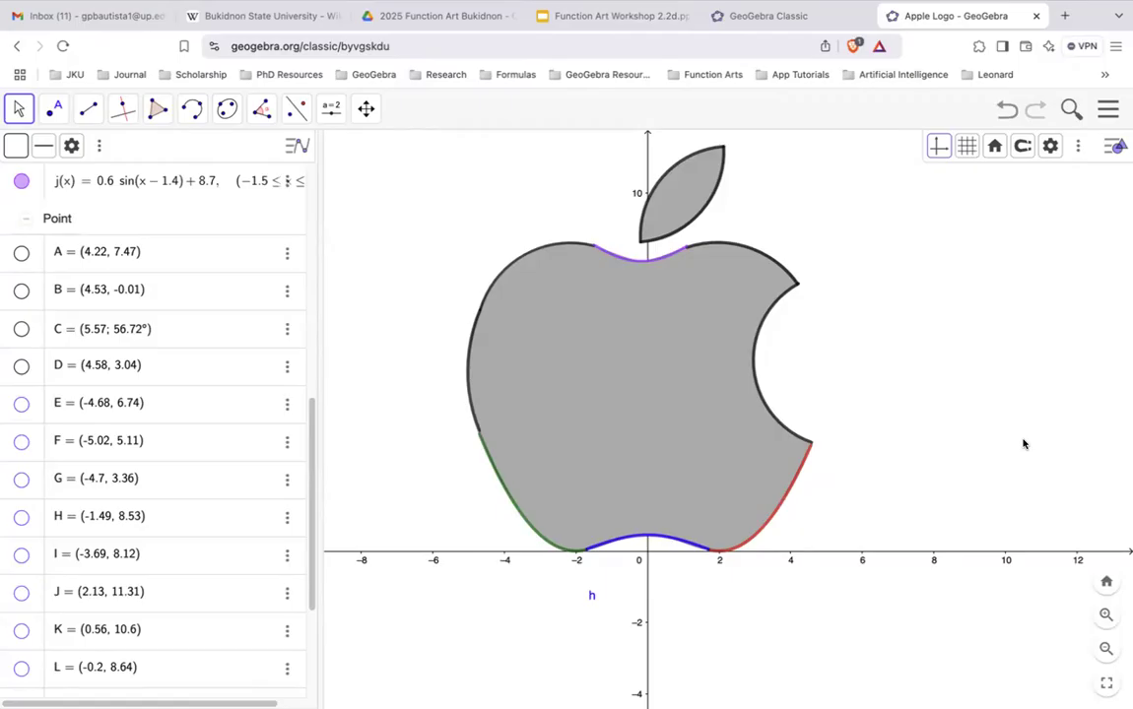
left_click(1109, 109)
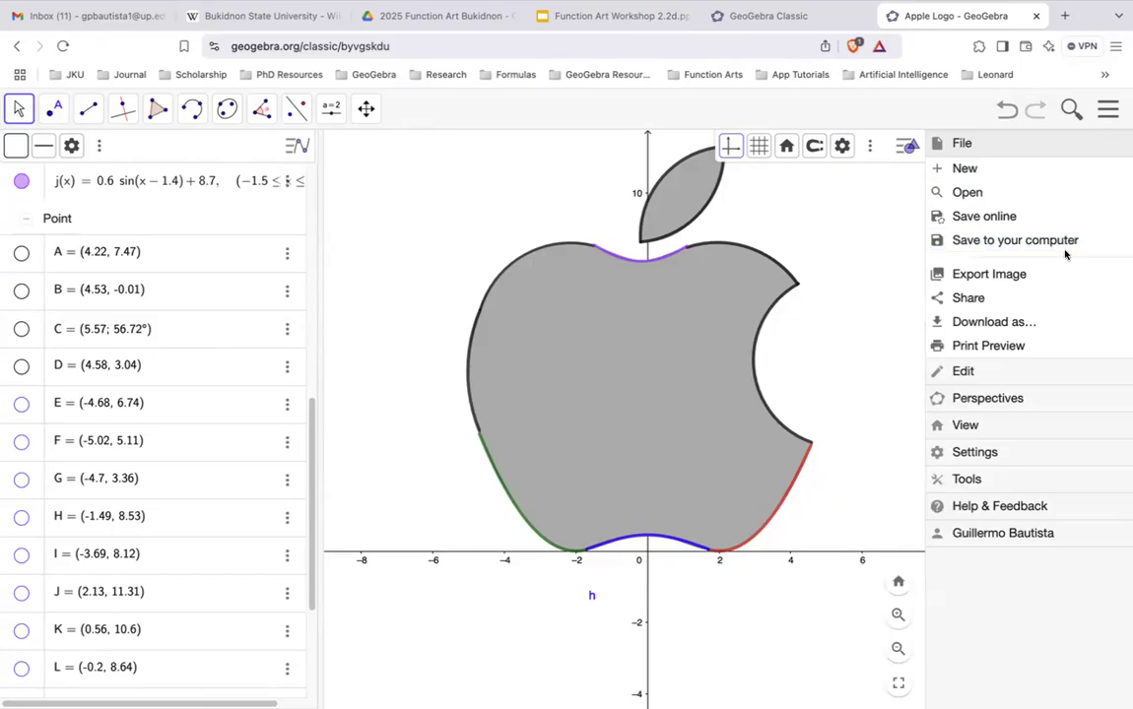
left_click(832, 203)
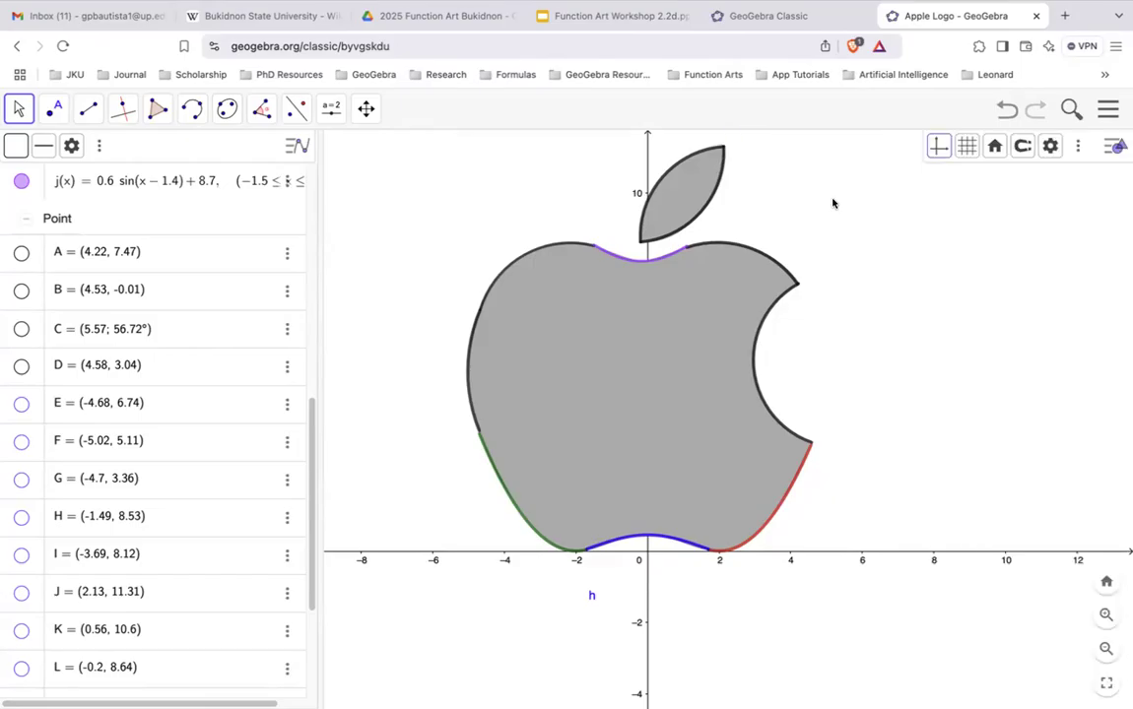
Open geogebra.org in a new browser tab
left_click(1064, 16)
type("g")
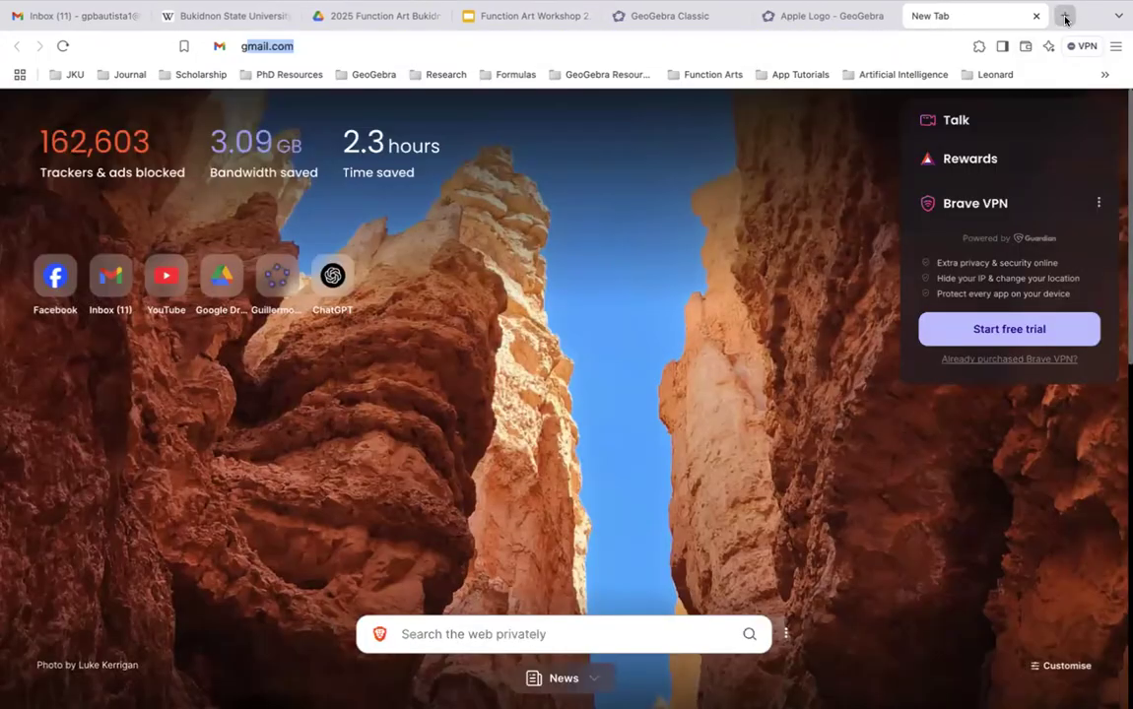
type("ep")
key("BackSpace")
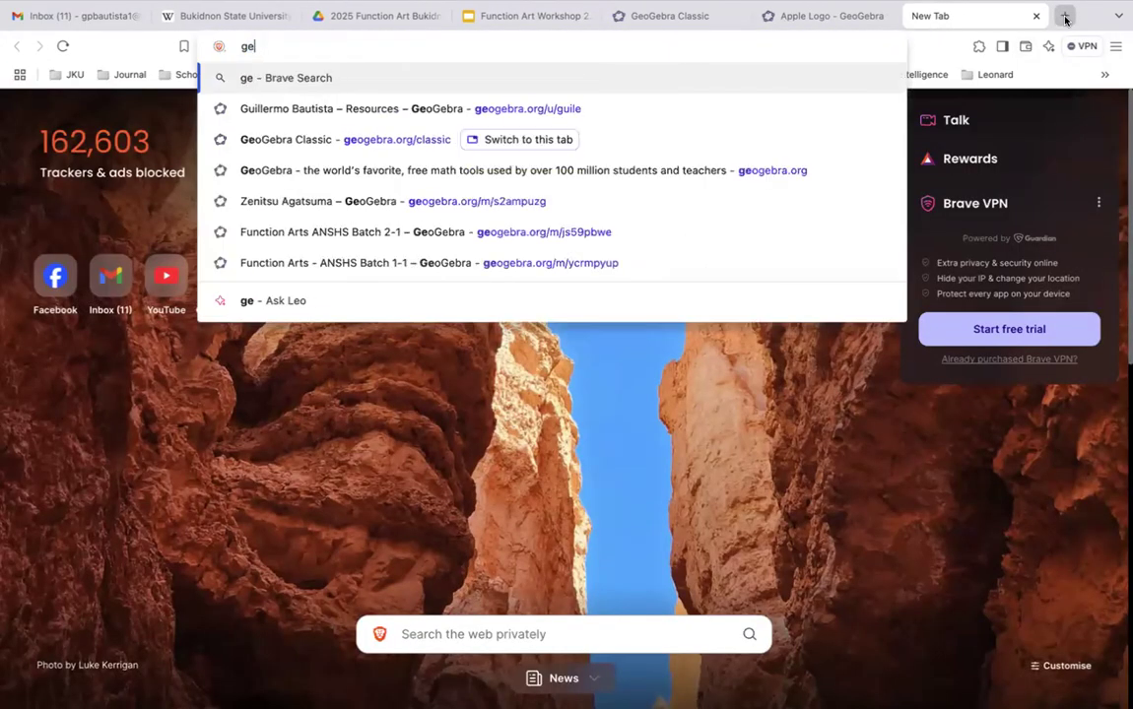
type("pge")
key("BackSpace")
key("BackSpace")
key("BackSpace")
type("e")
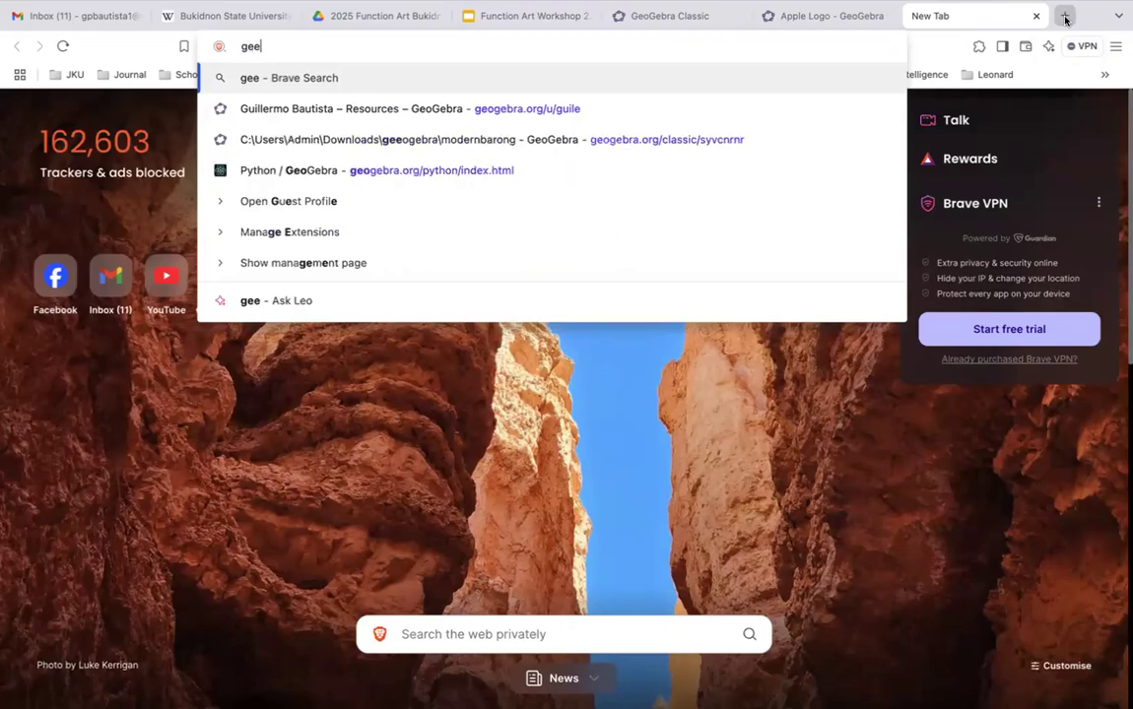
key("BackSpace")
type("ogebra")
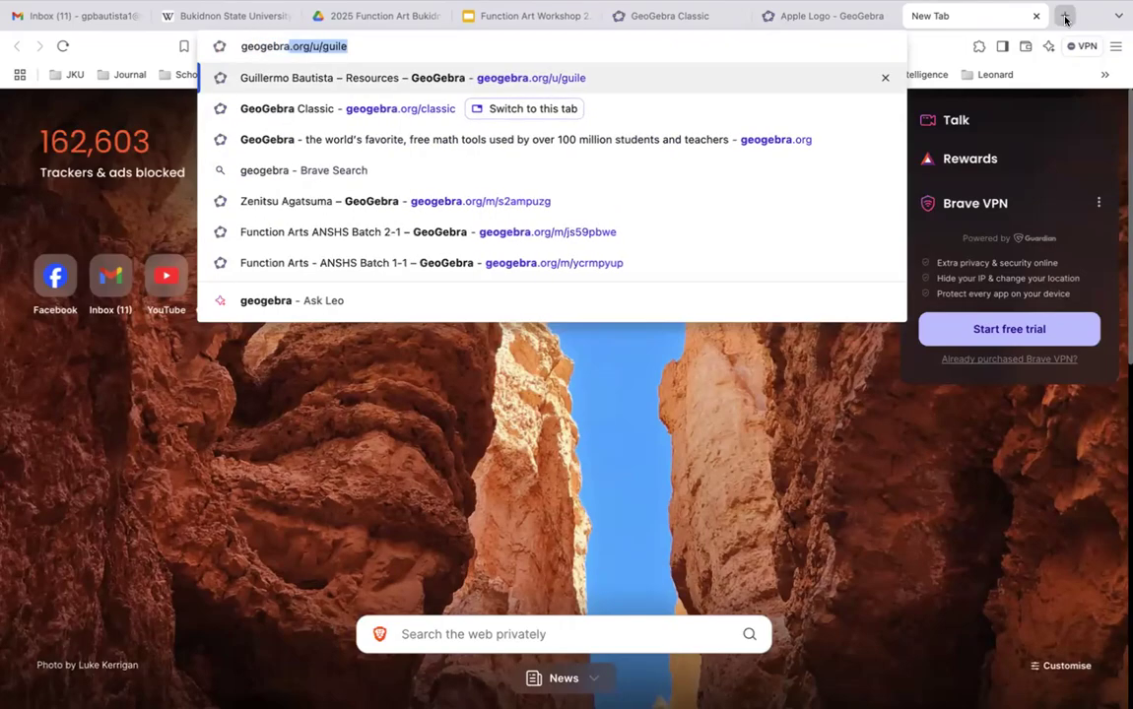
type(".org")
key("Return")
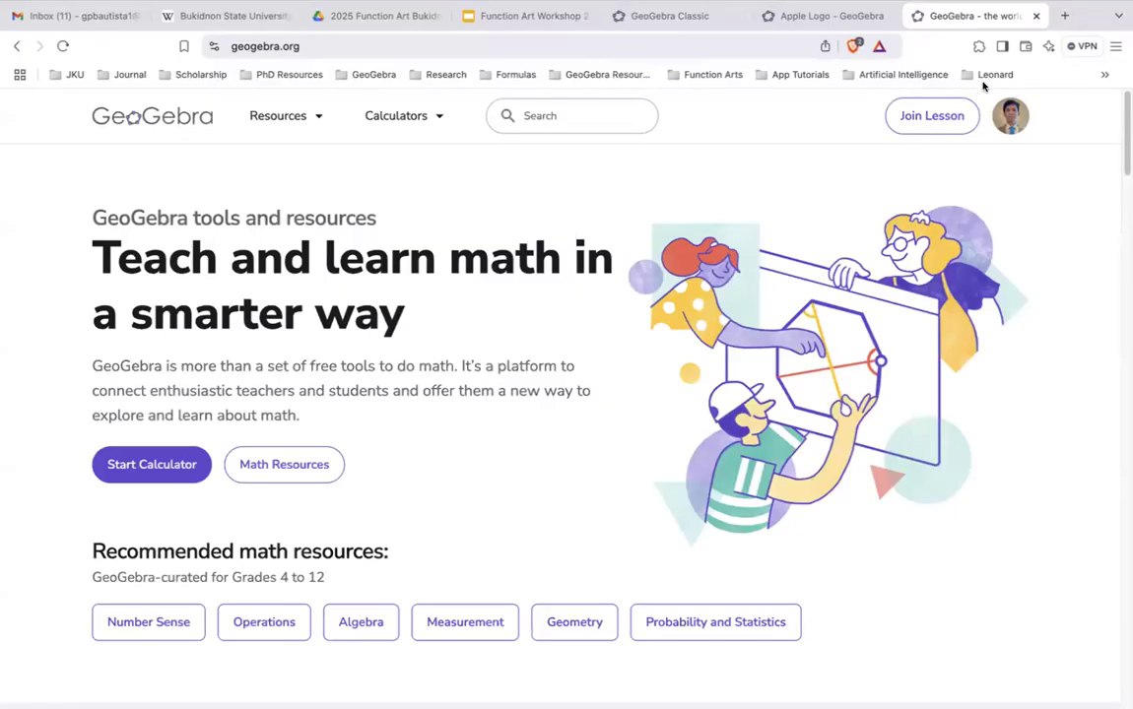
Open the account's profile page and look through its saved resources
left_click(1015, 126)
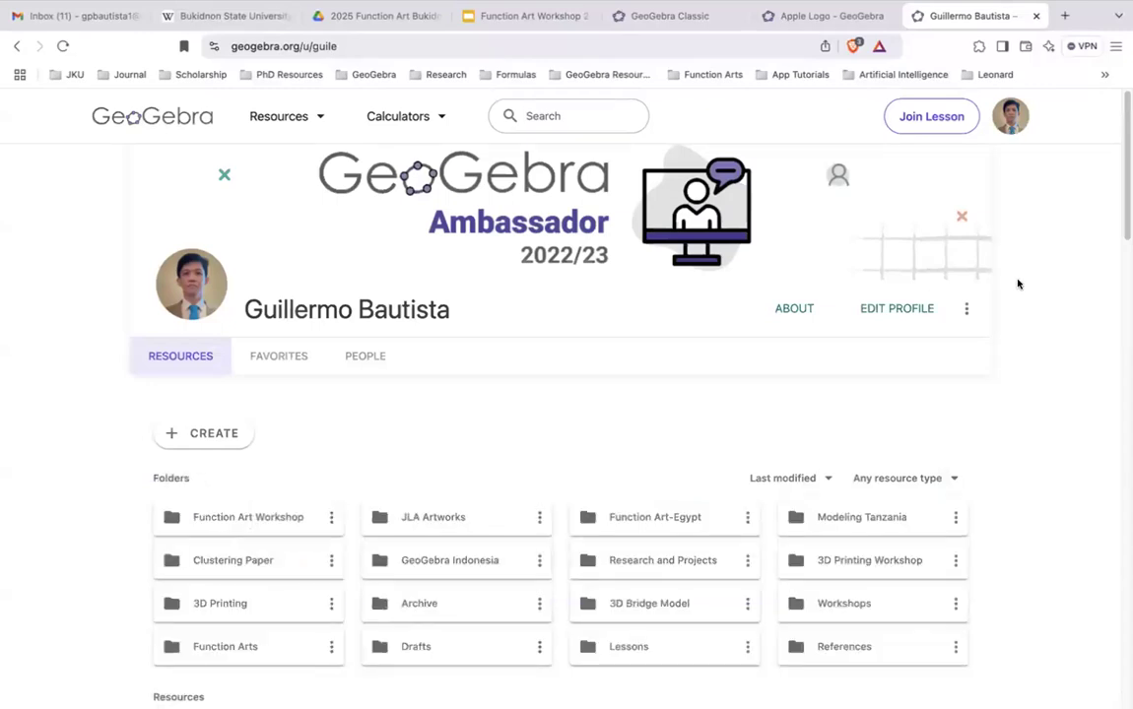
scroll(1015, 384, "down", 12)
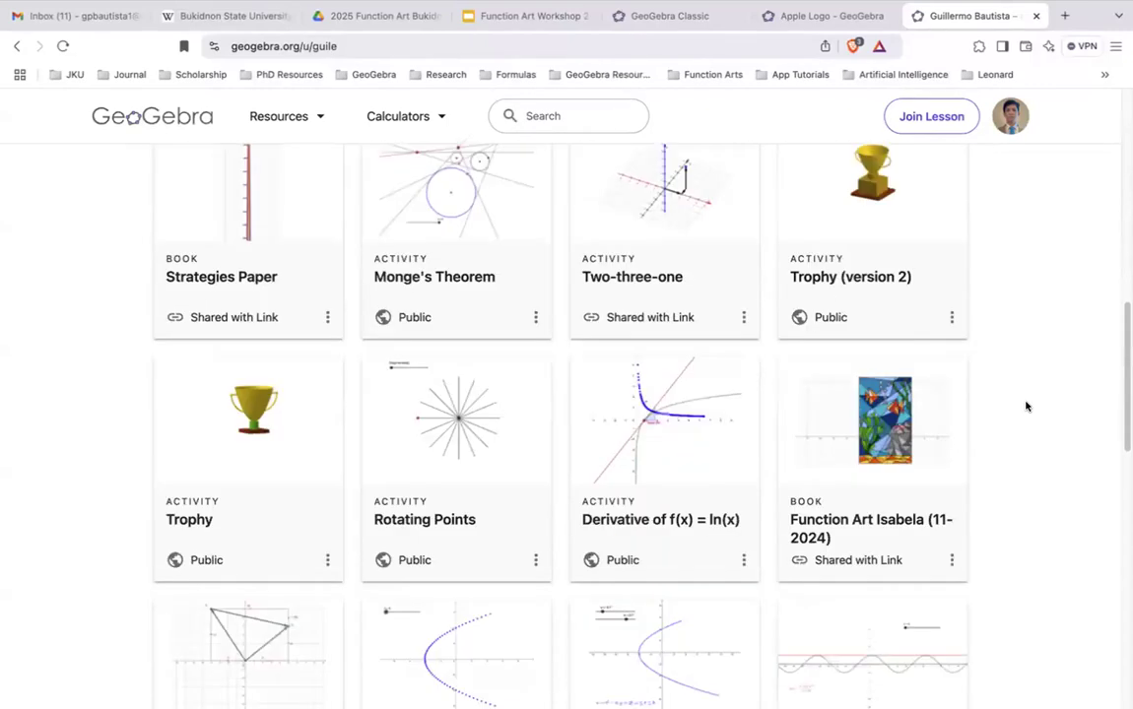
scroll(1028, 407, "down", 6)
scroll(1029, 406, "up", 3)
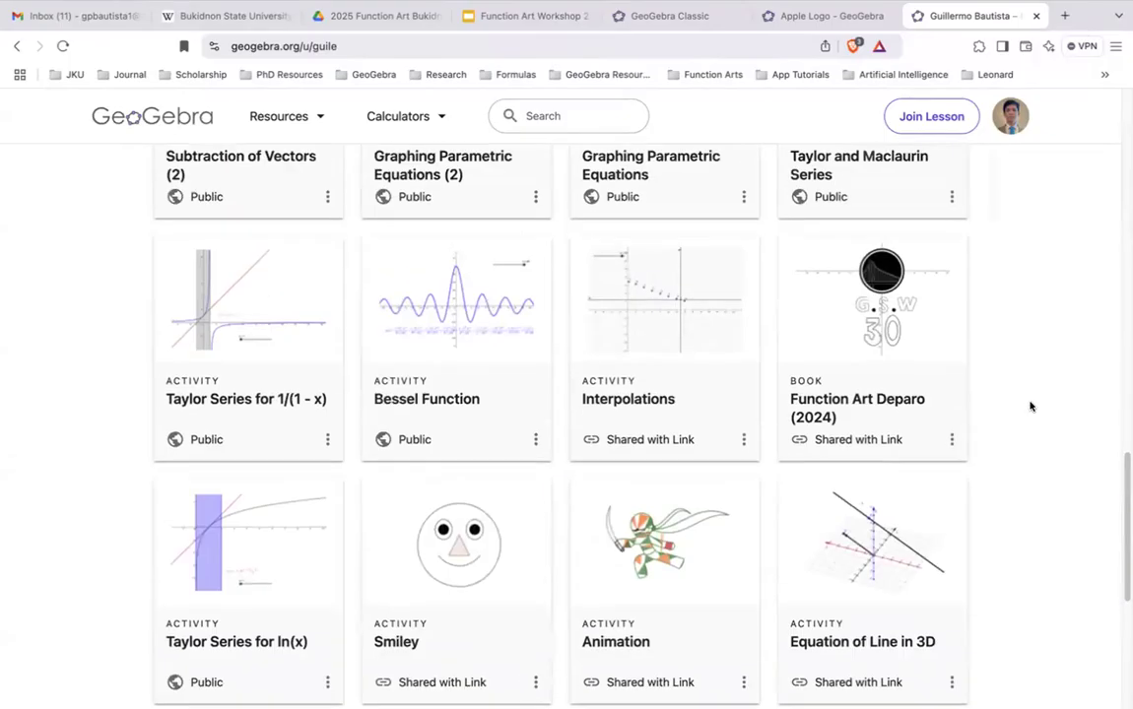
Save the apple construction online under the title Apple Logo BukSU
left_click(827, 17)
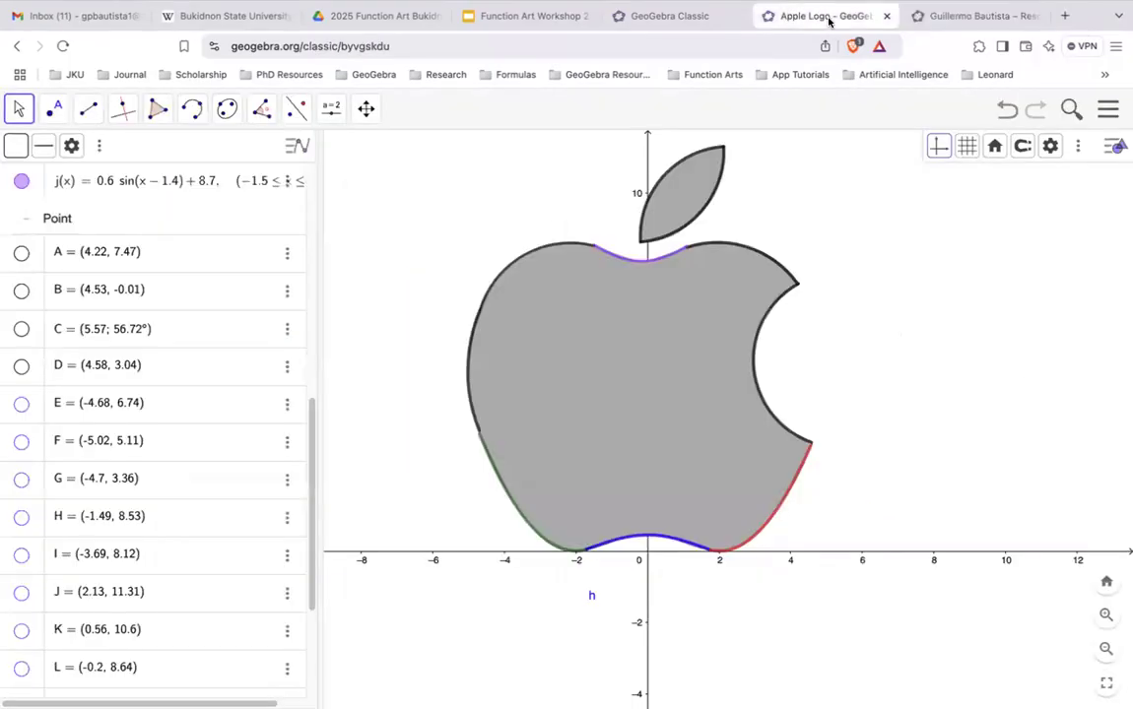
left_click(1108, 108)
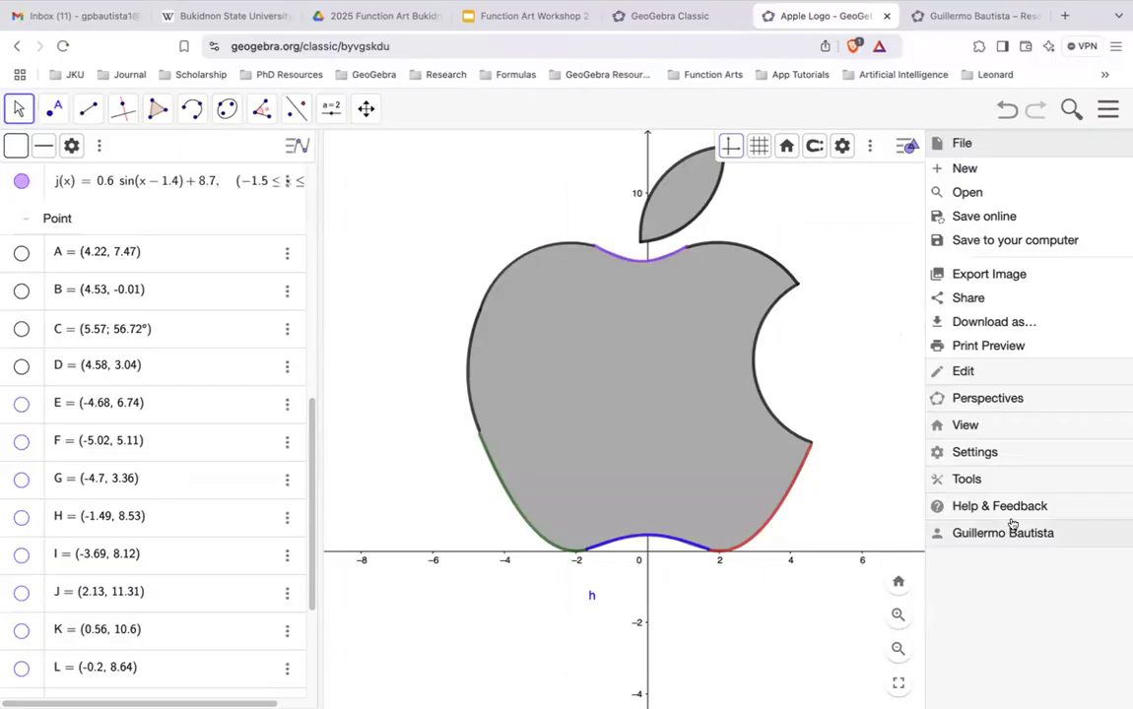
left_click(997, 217)
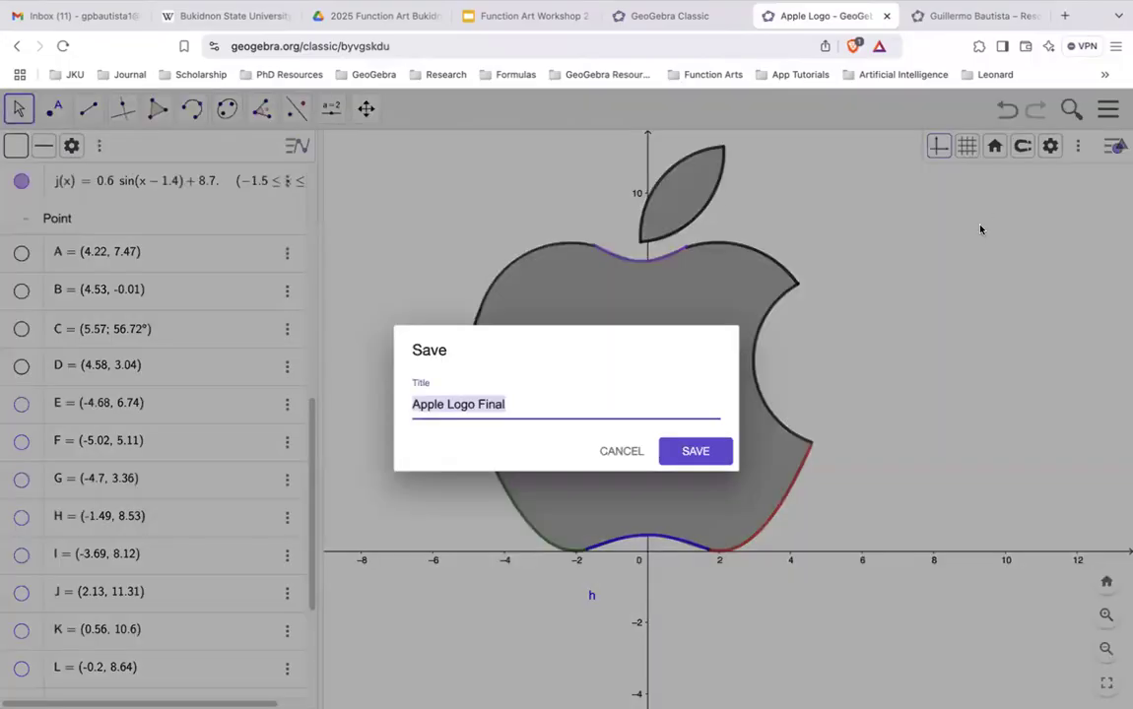
double_click(497, 403)
type("BukSU")
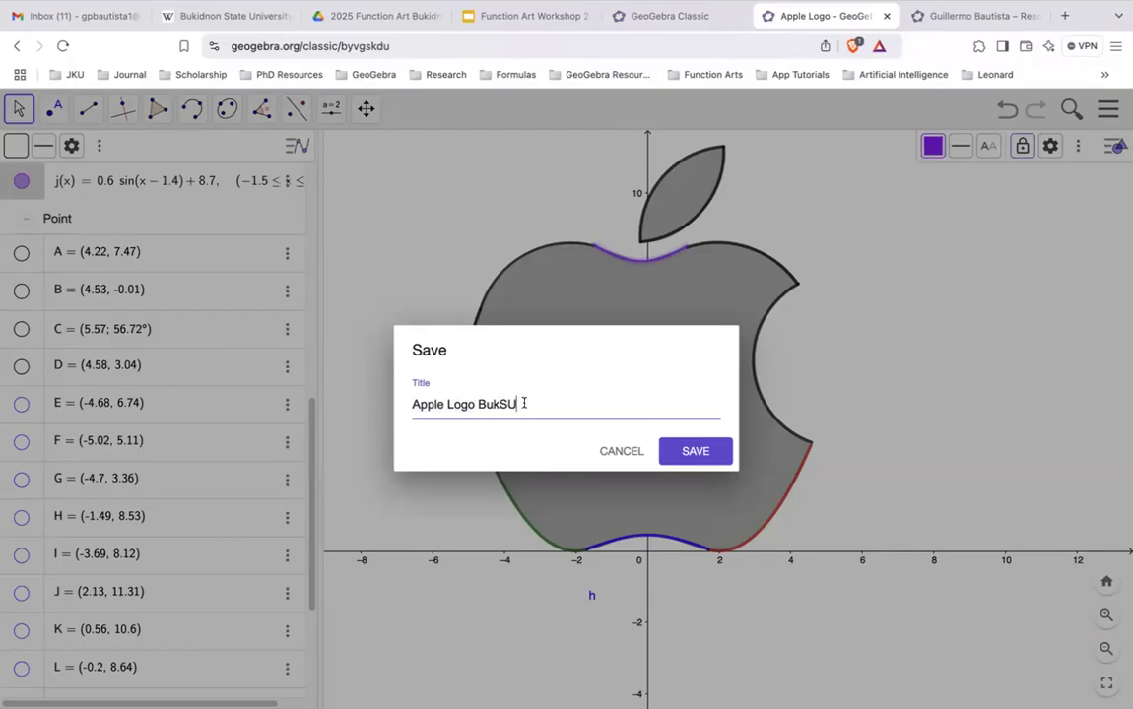
left_click(688, 454)
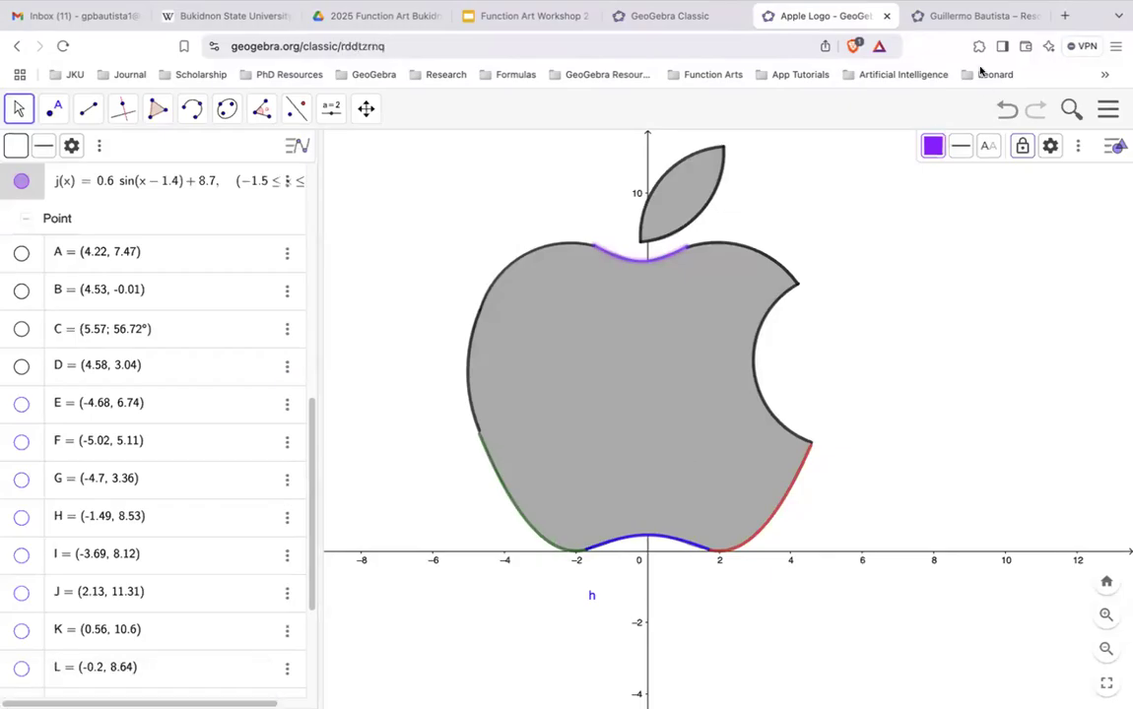
Reload the account's profile page and look for the Apple Logo BukSU activity among its resources
left_click(971, 16)
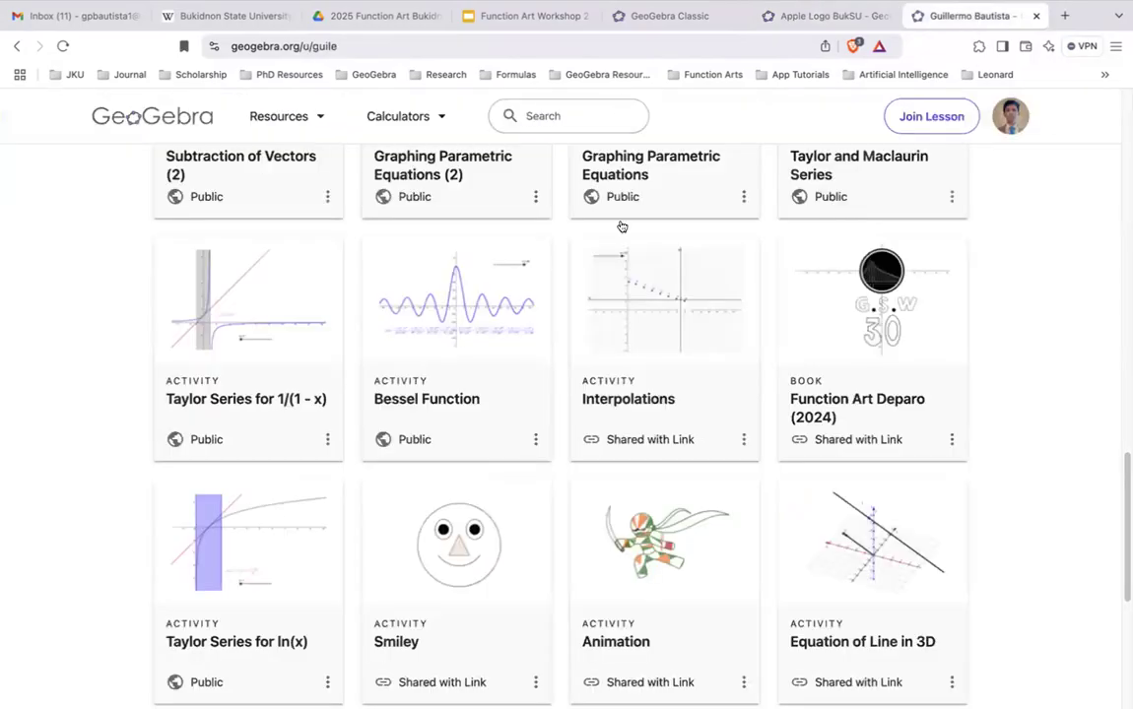
left_click(513, 46)
key("Return")
scroll(863, 421, "up", 11)
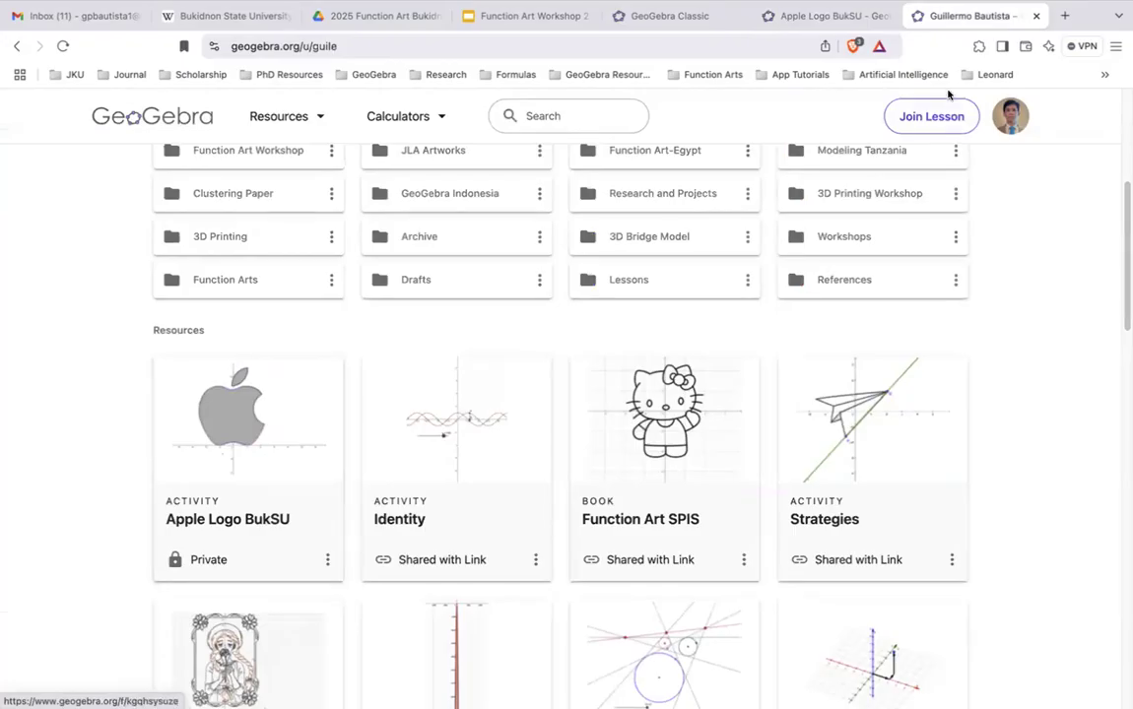
View the file options of the apple construction, and return to the upper part of the profile page
left_click(766, 20)
left_click(1108, 109)
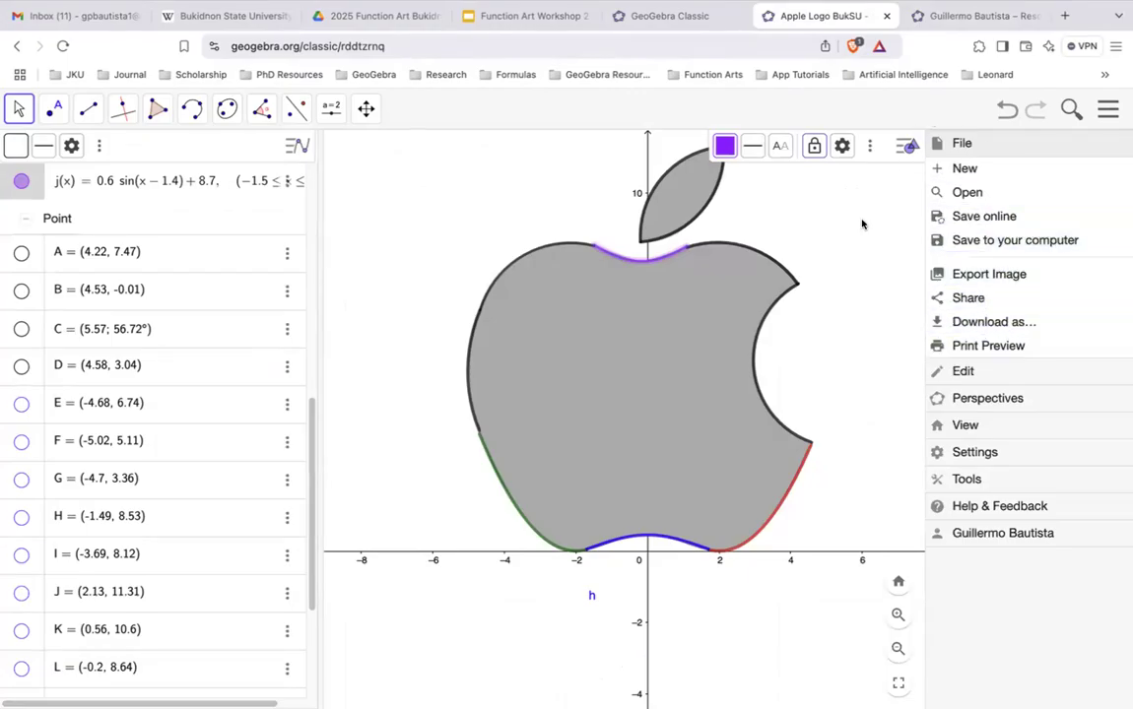
left_click(943, 14)
scroll(747, 360, "up", 4)
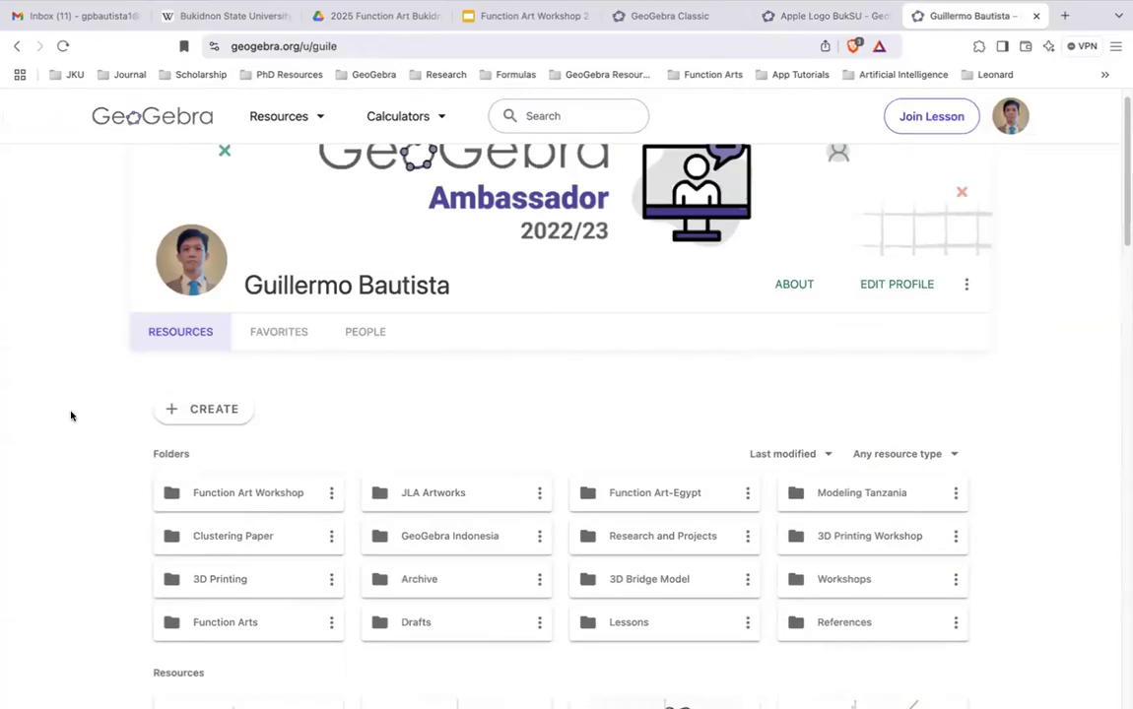
left_click(189, 414)
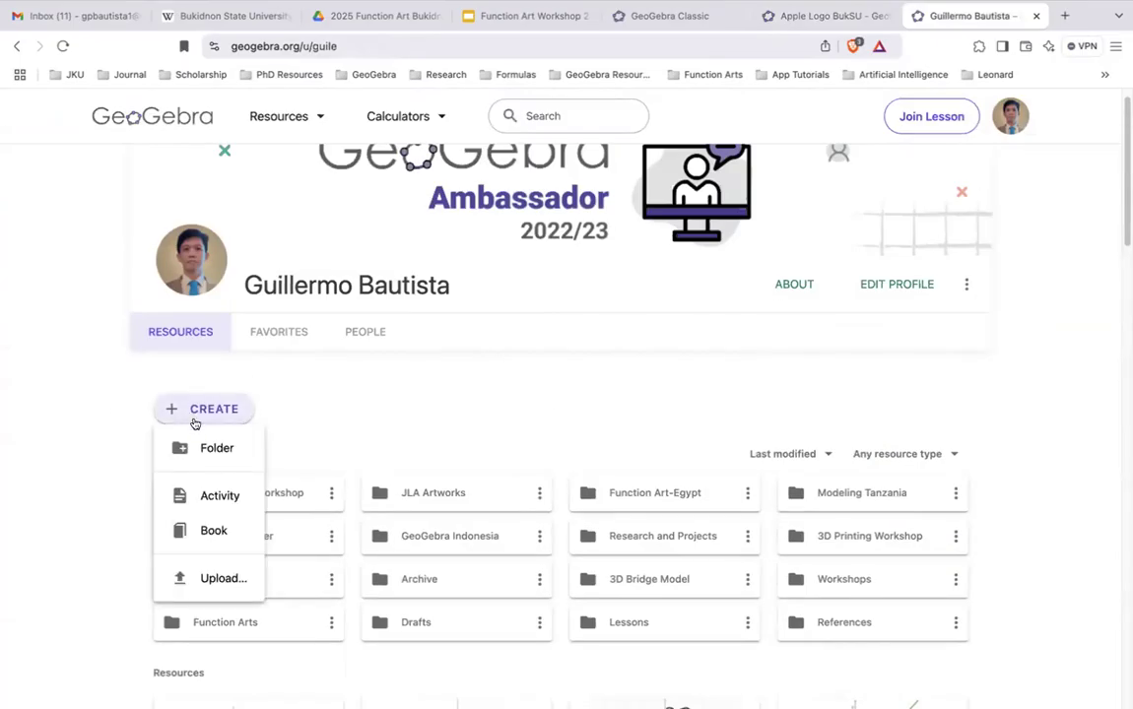
left_click(215, 495)
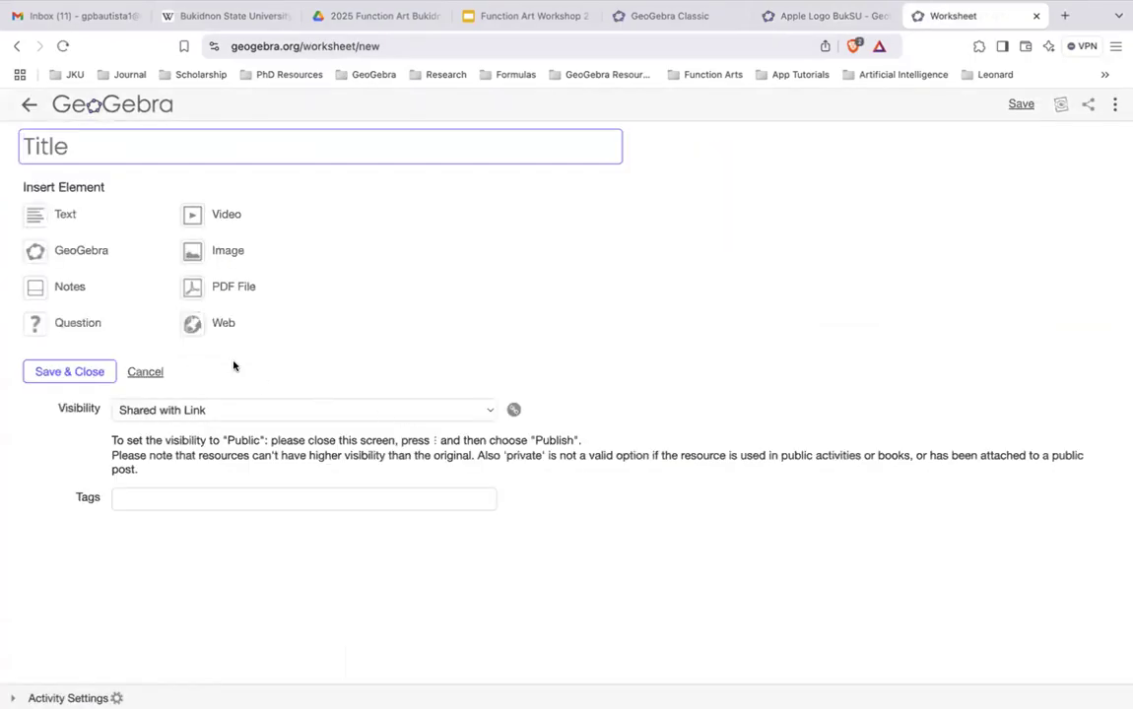
left_click(28, 104)
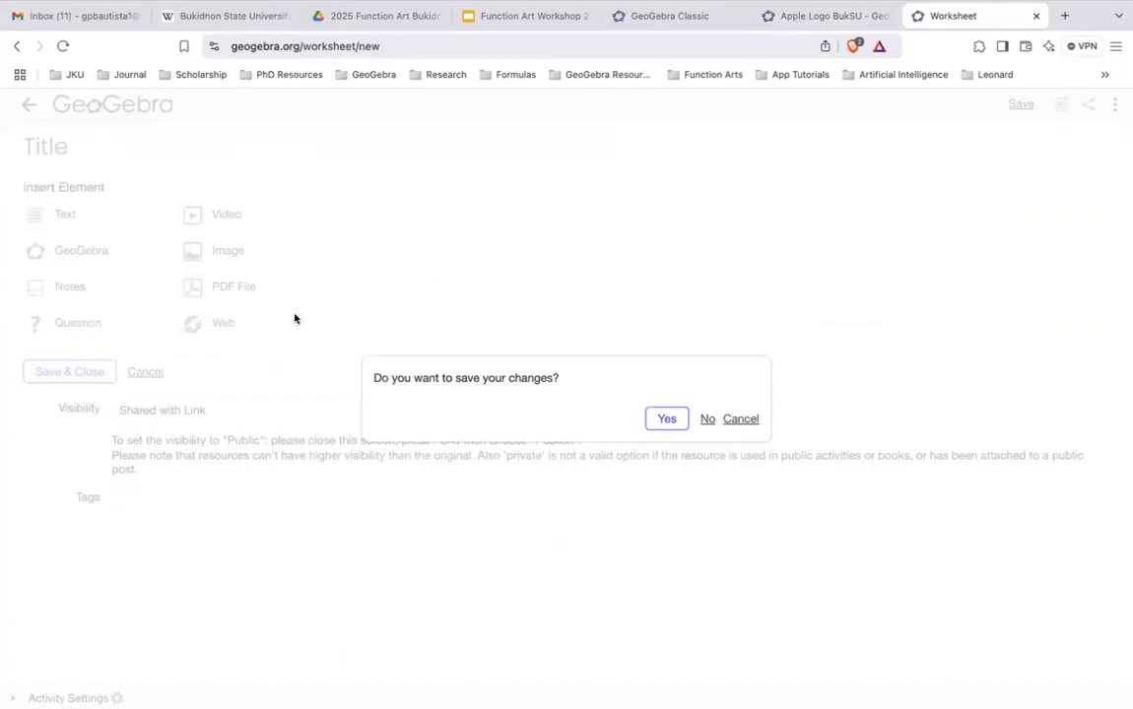
left_click(667, 419)
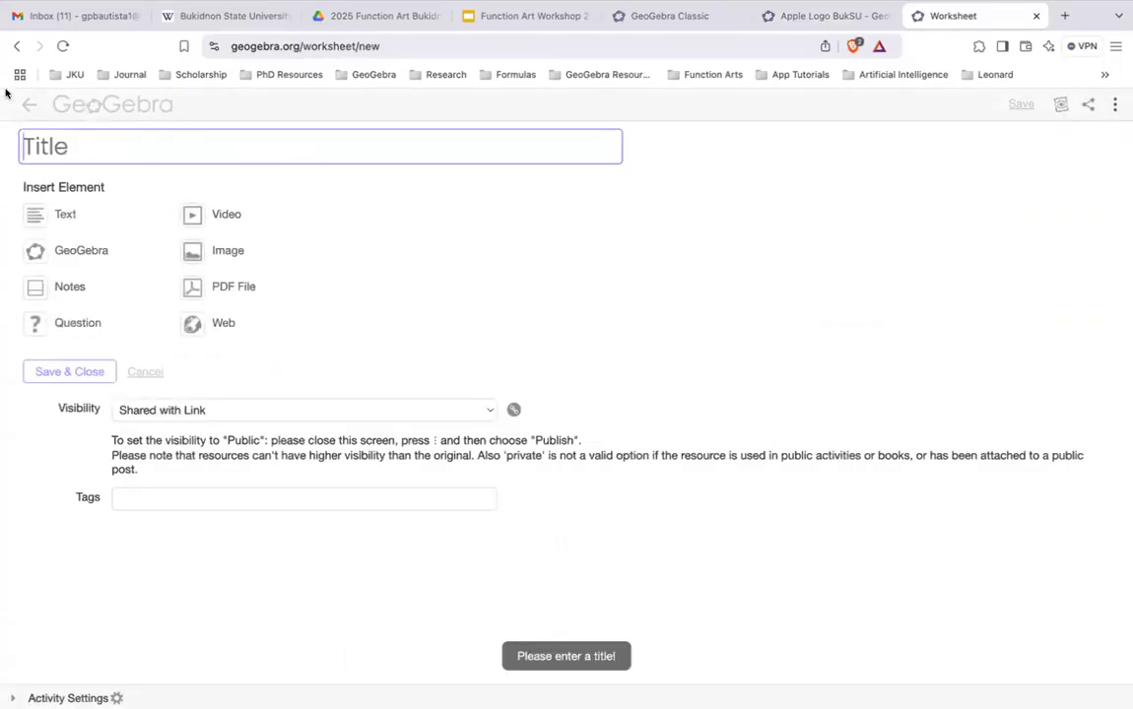
left_click(17, 46)
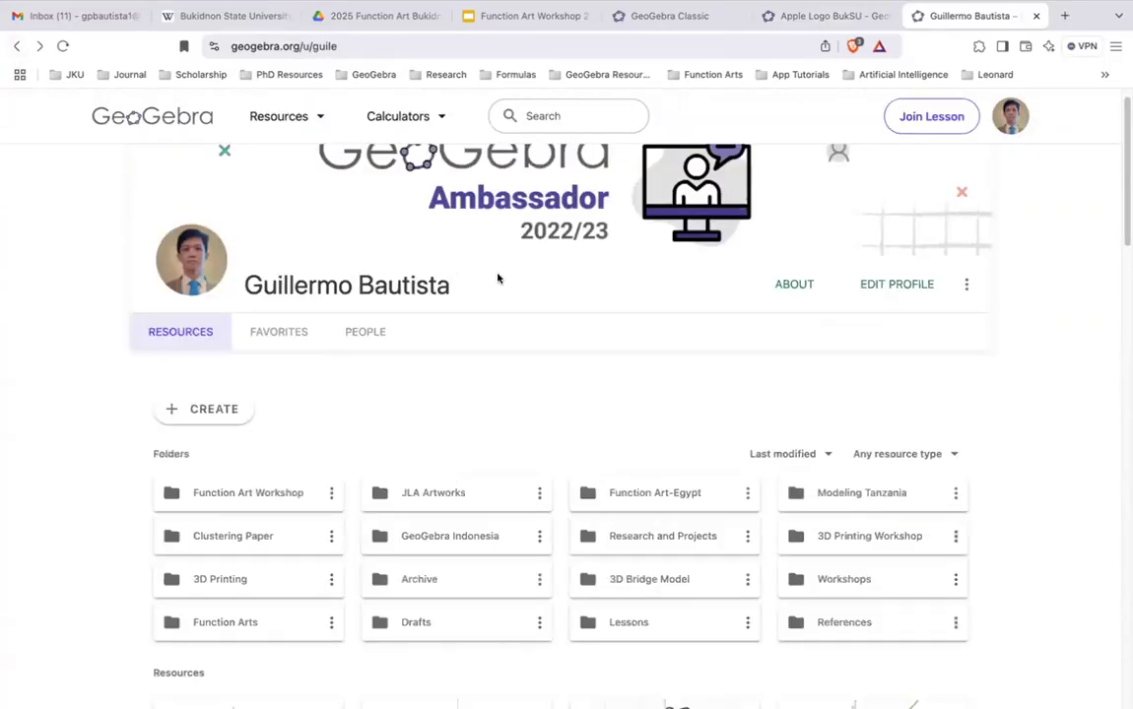
Open the resource upload page from the profile, and go back to the apple construction with its file options closed
left_click(206, 411)
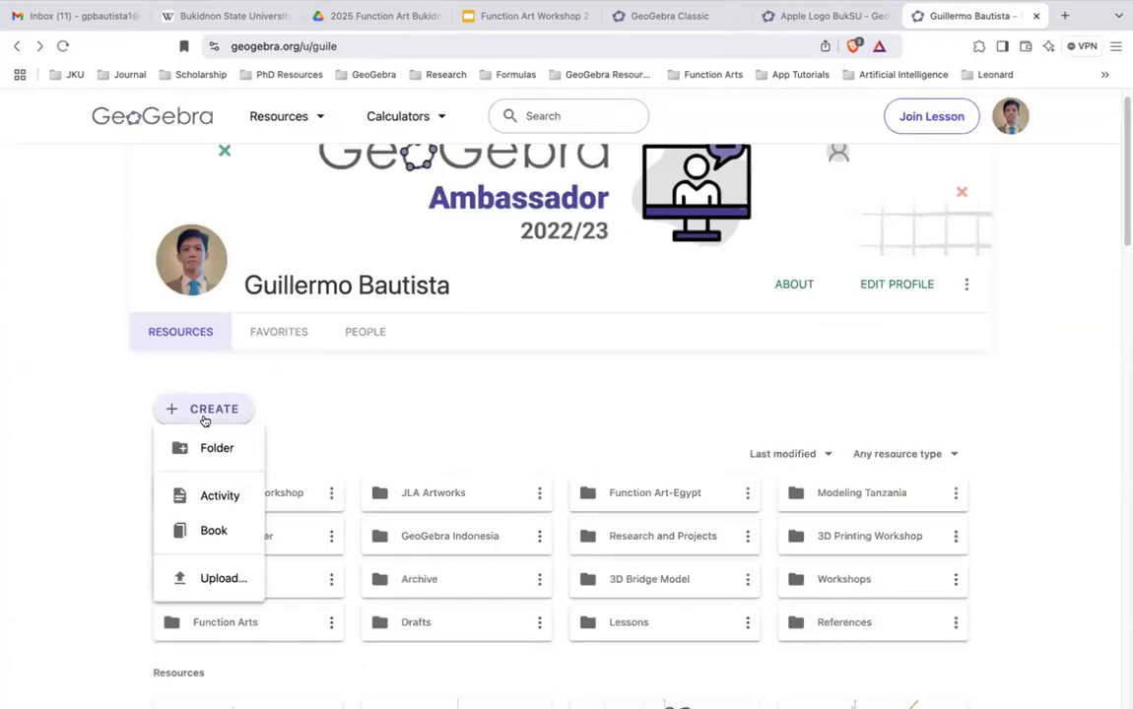
left_click(226, 577)
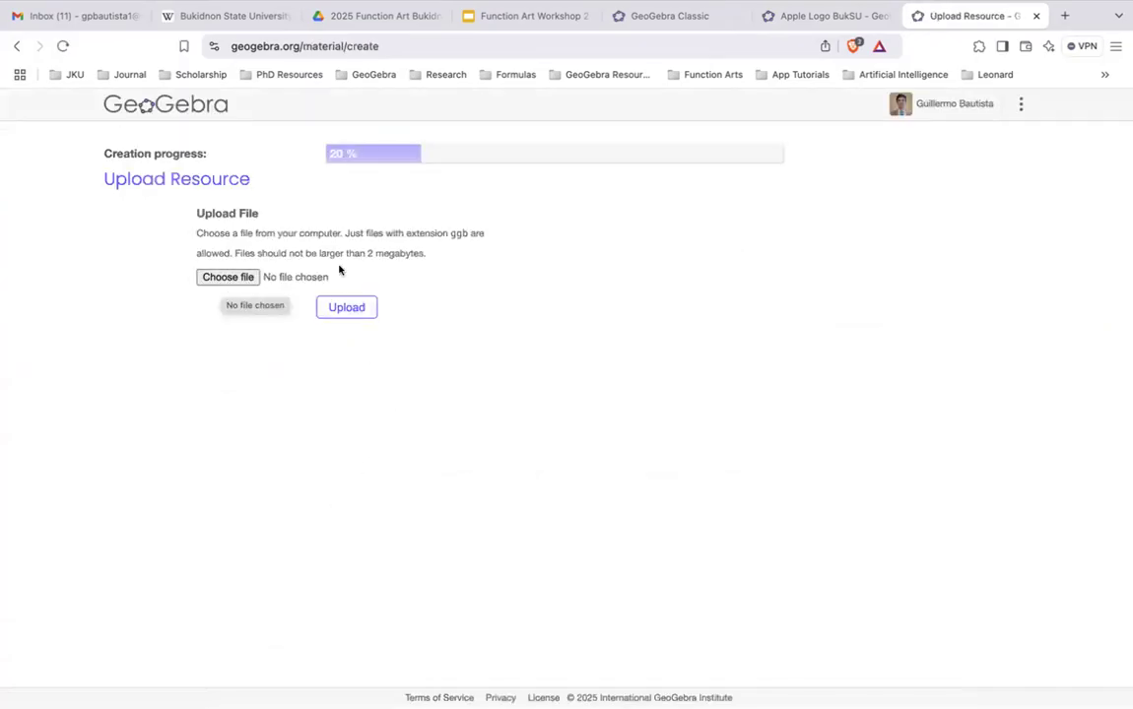
left_click(829, 16)
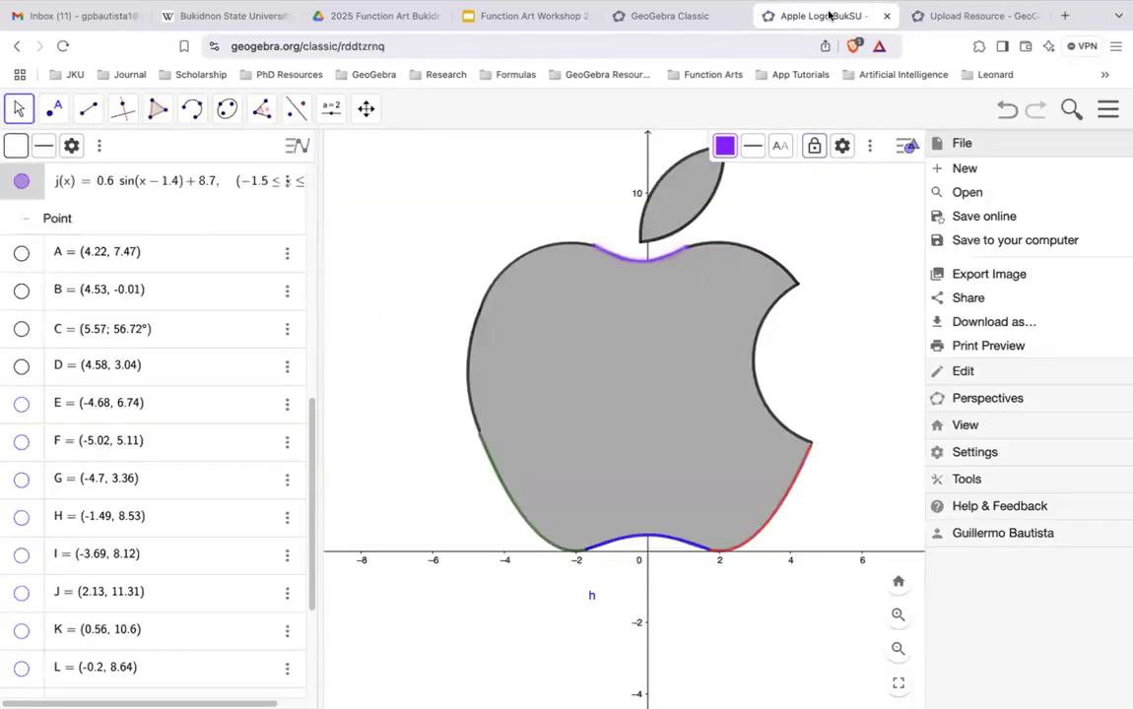
left_click(828, 248)
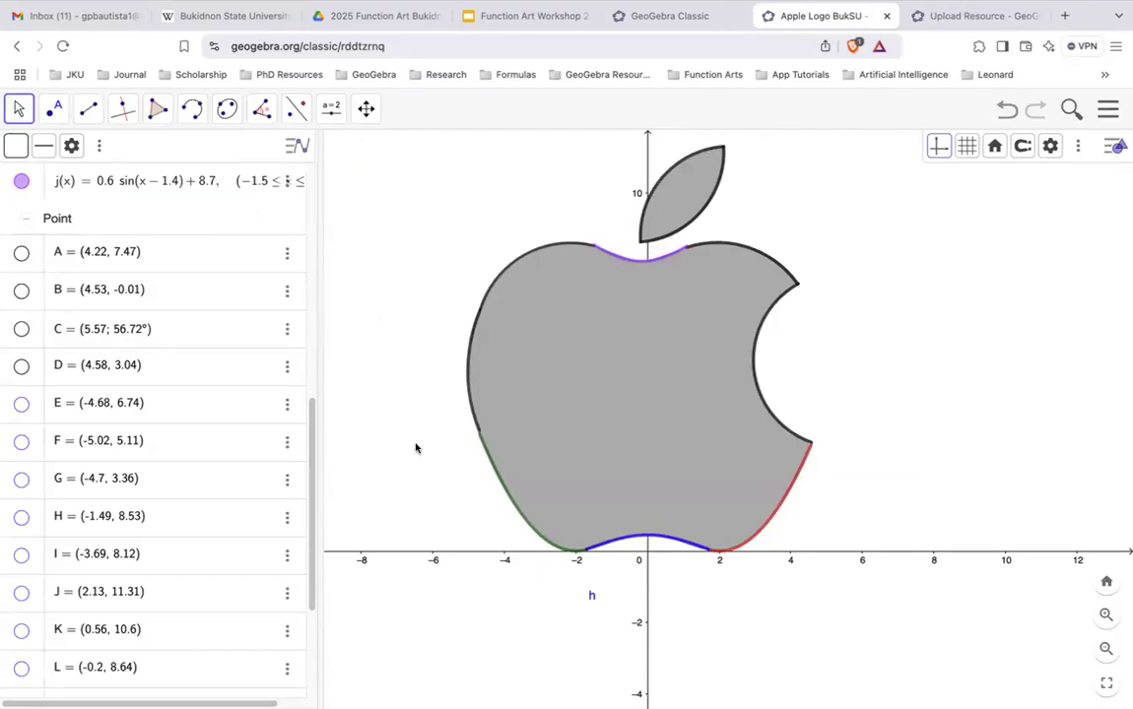
Switch to the Function Art Workshop presentation in Google Slides and view the student artwork slides on portraits and food
left_click(543, 20)
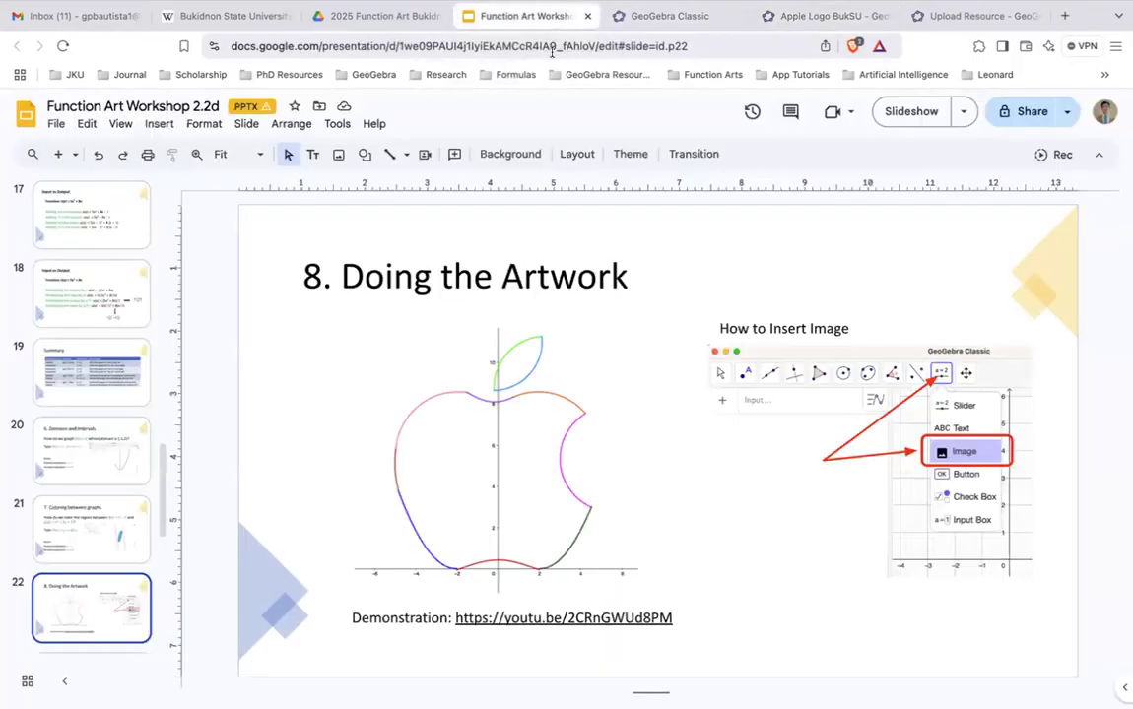
scroll(87, 493, "down", 3)
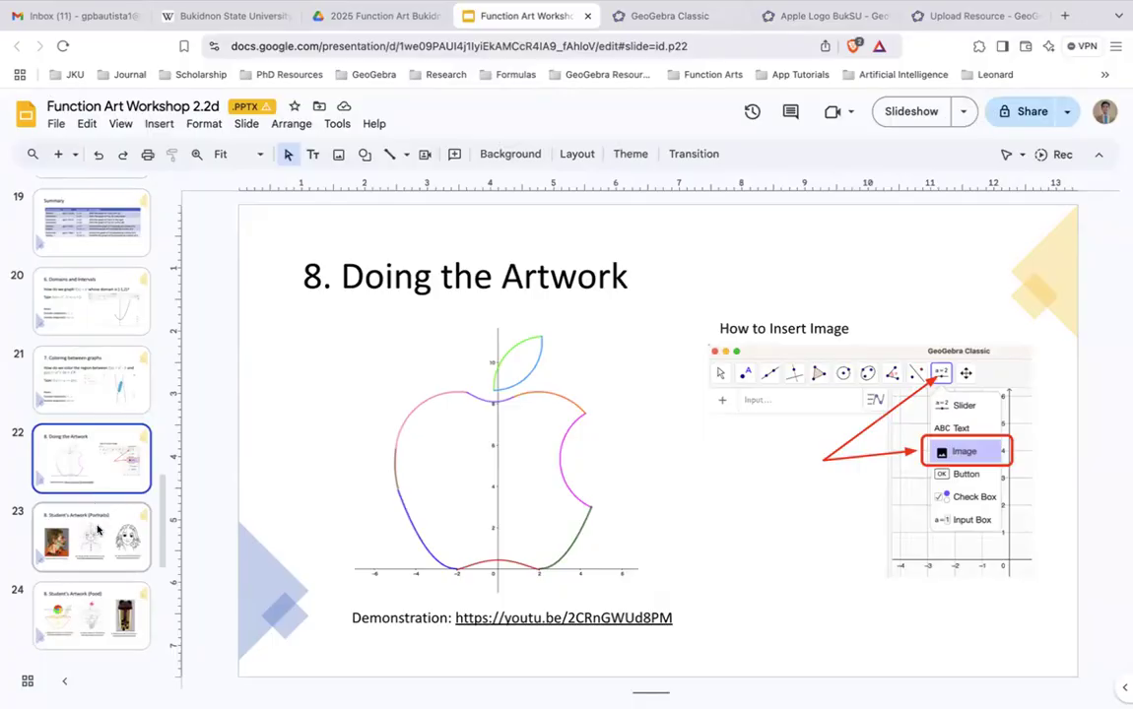
left_click(97, 530)
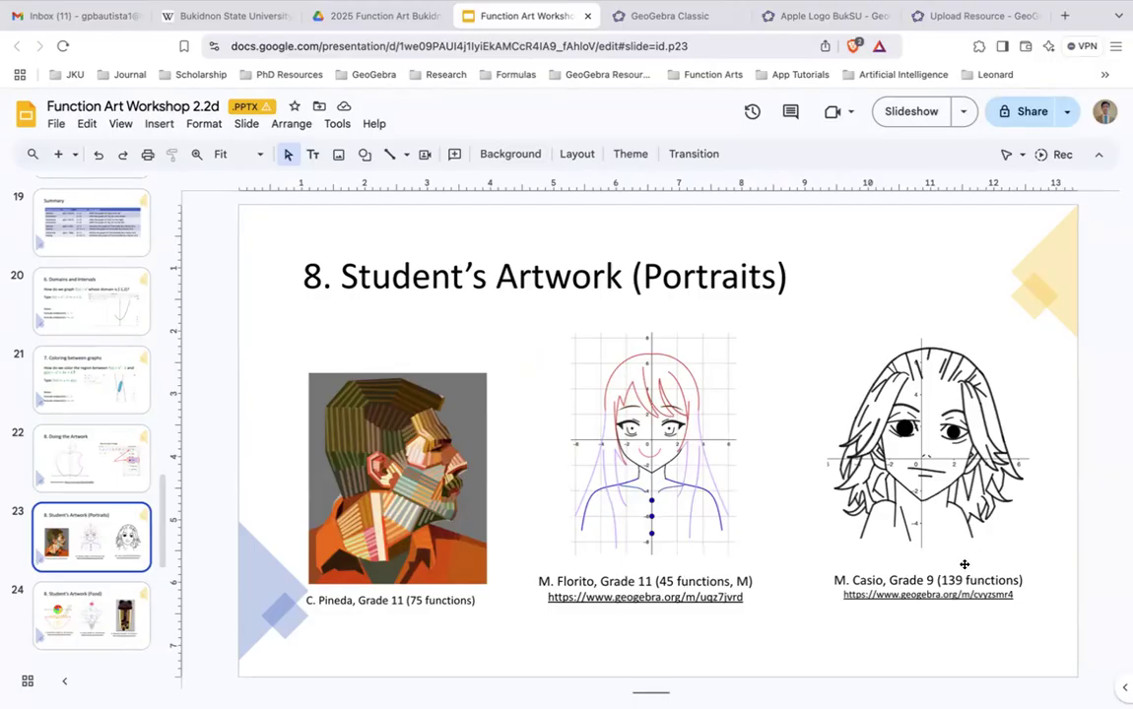
scroll(92, 526, "down", 2)
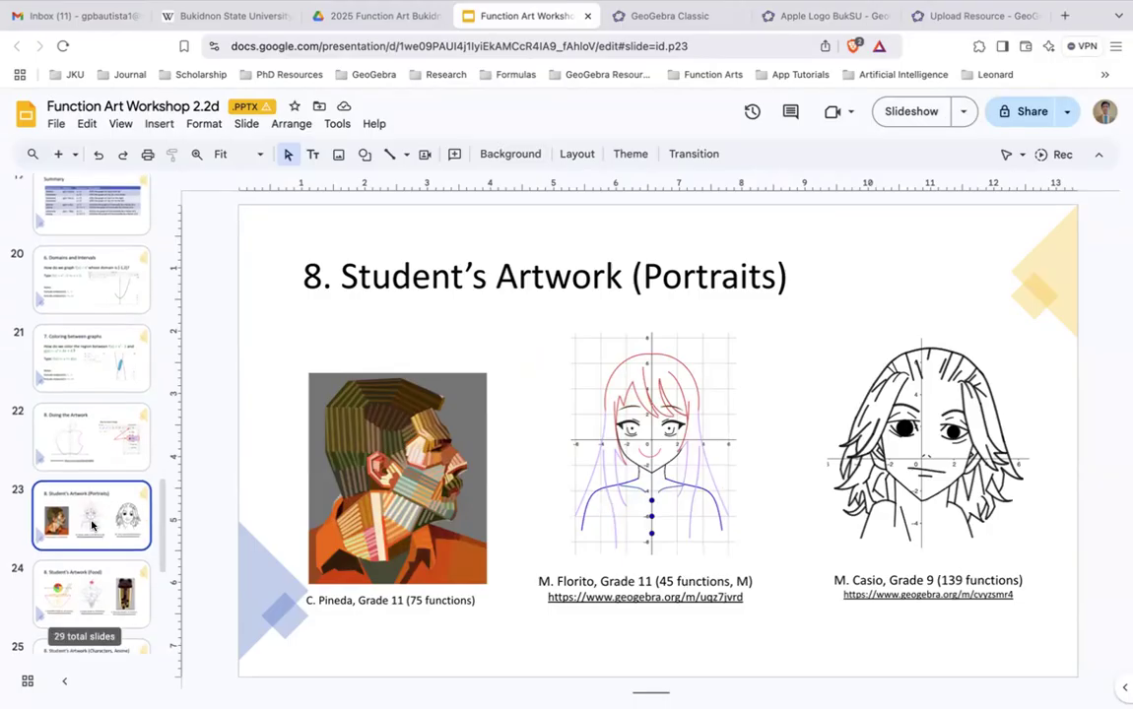
scroll(91, 526, "down", 1)
left_click(96, 553)
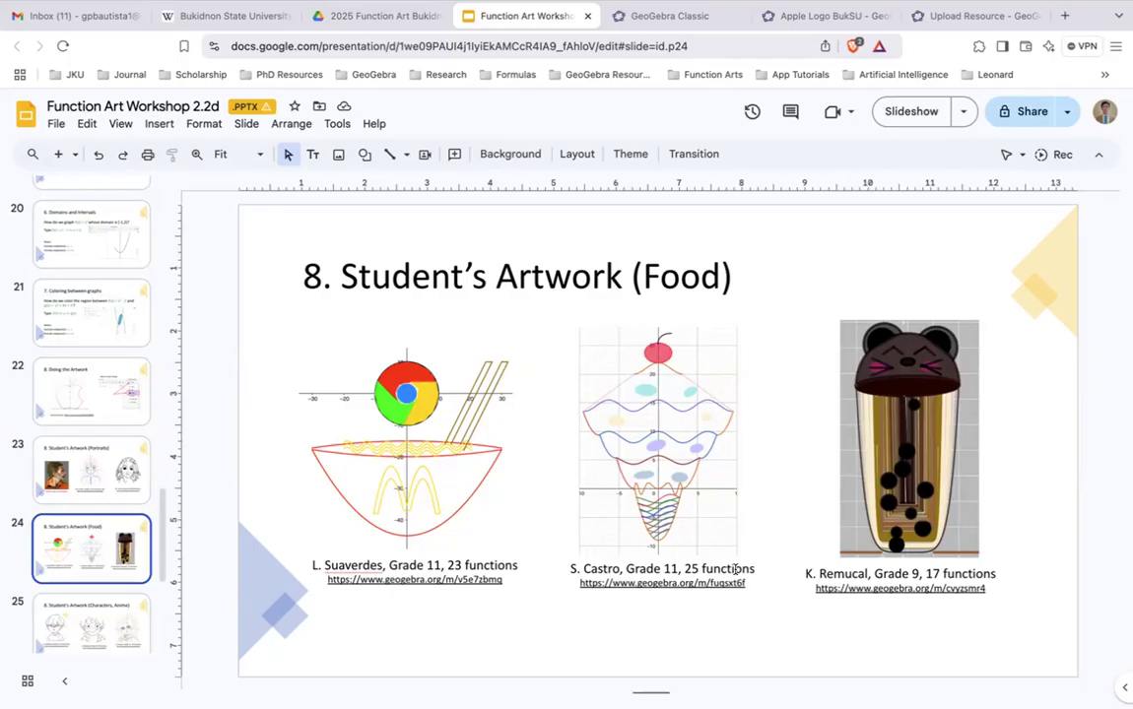
scroll(114, 448, "down", 5)
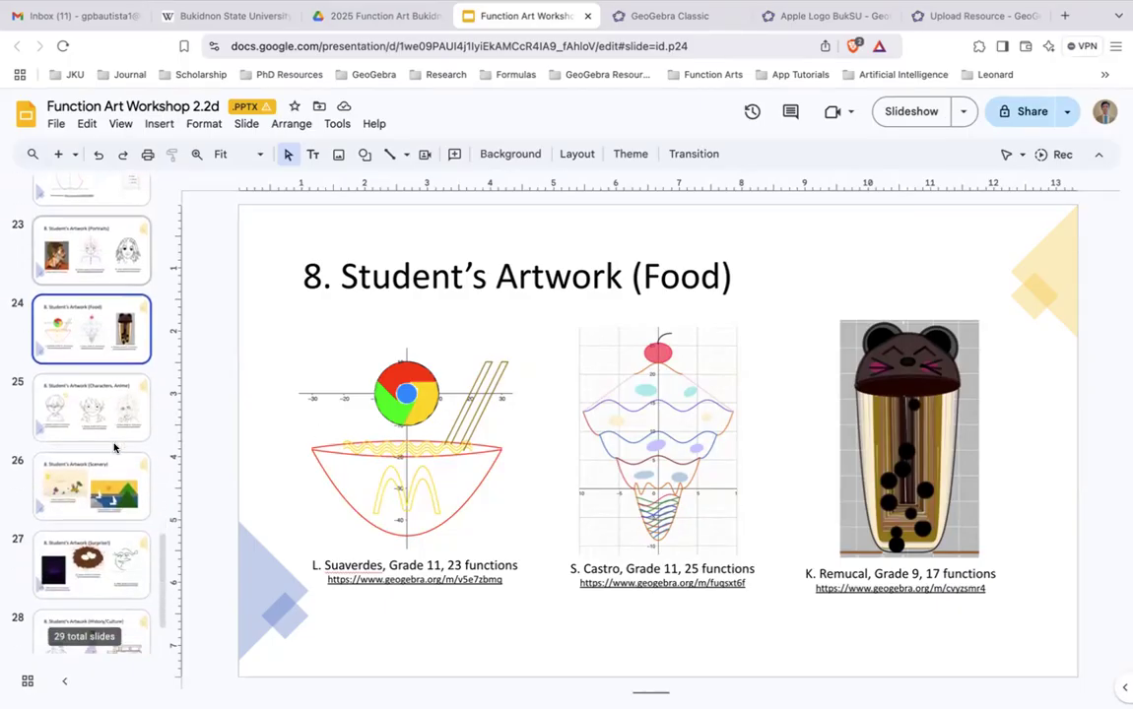